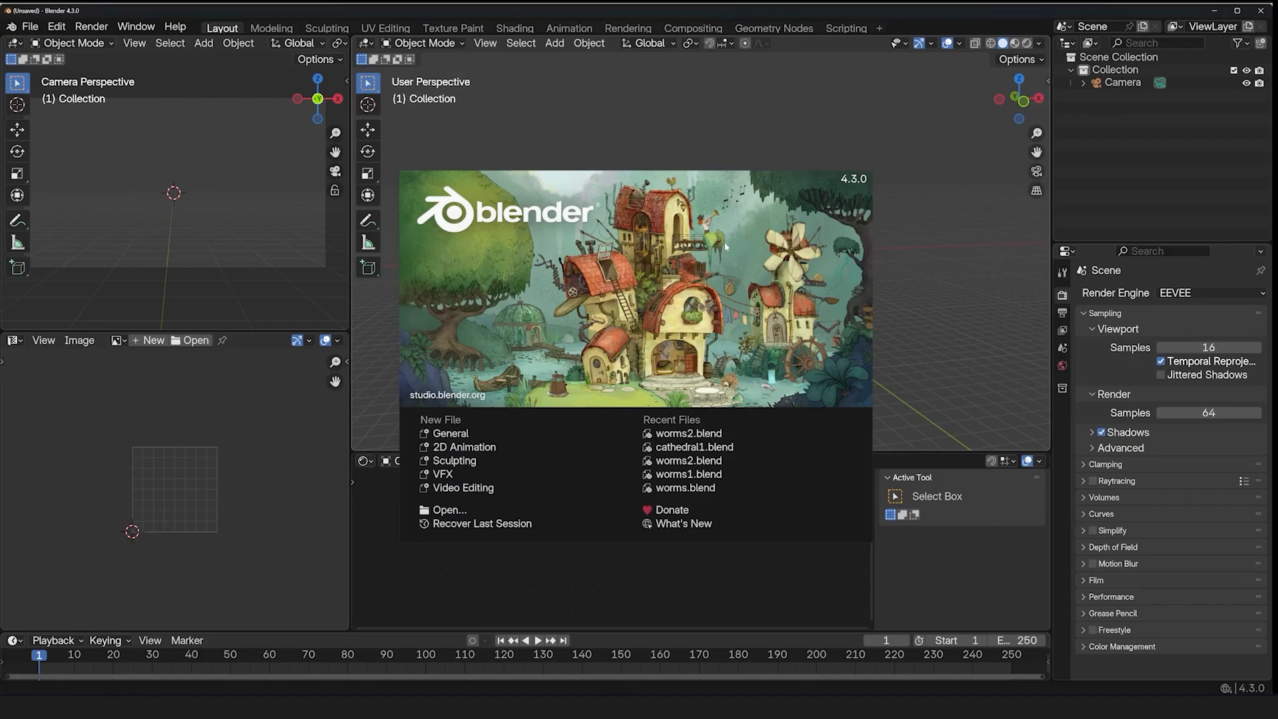
- Dismiss the splash screen and bring up the list of objects that can be added to the scene
click(829, 151)
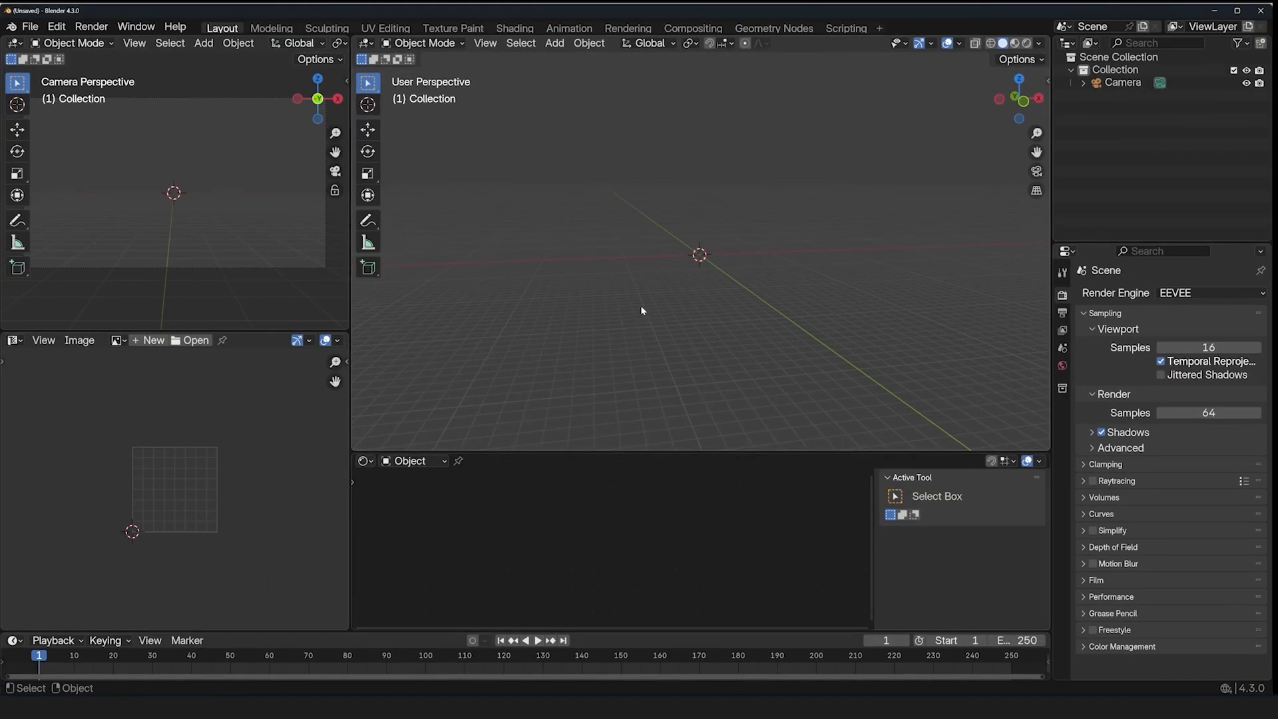
key(shift+a)
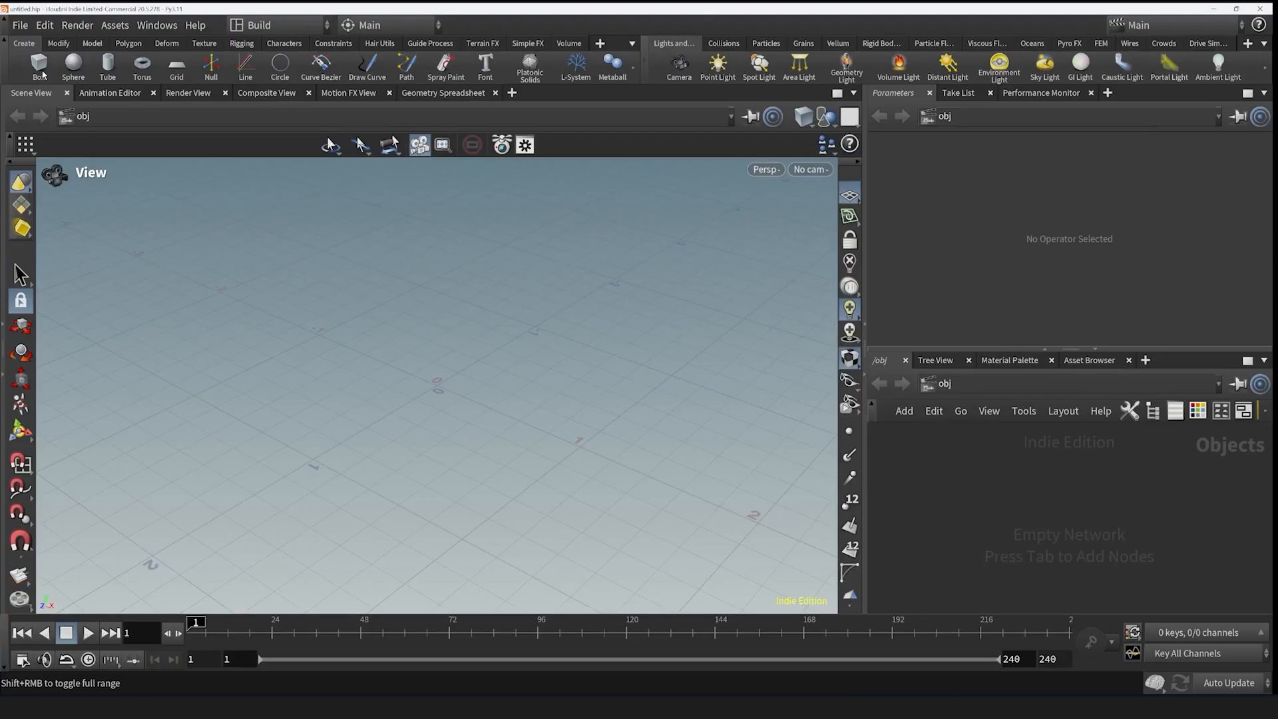
- Switch to Houdini and create a box, placing it near the scene origin at about -0.06, 0.10, -0.03
click(40, 68)
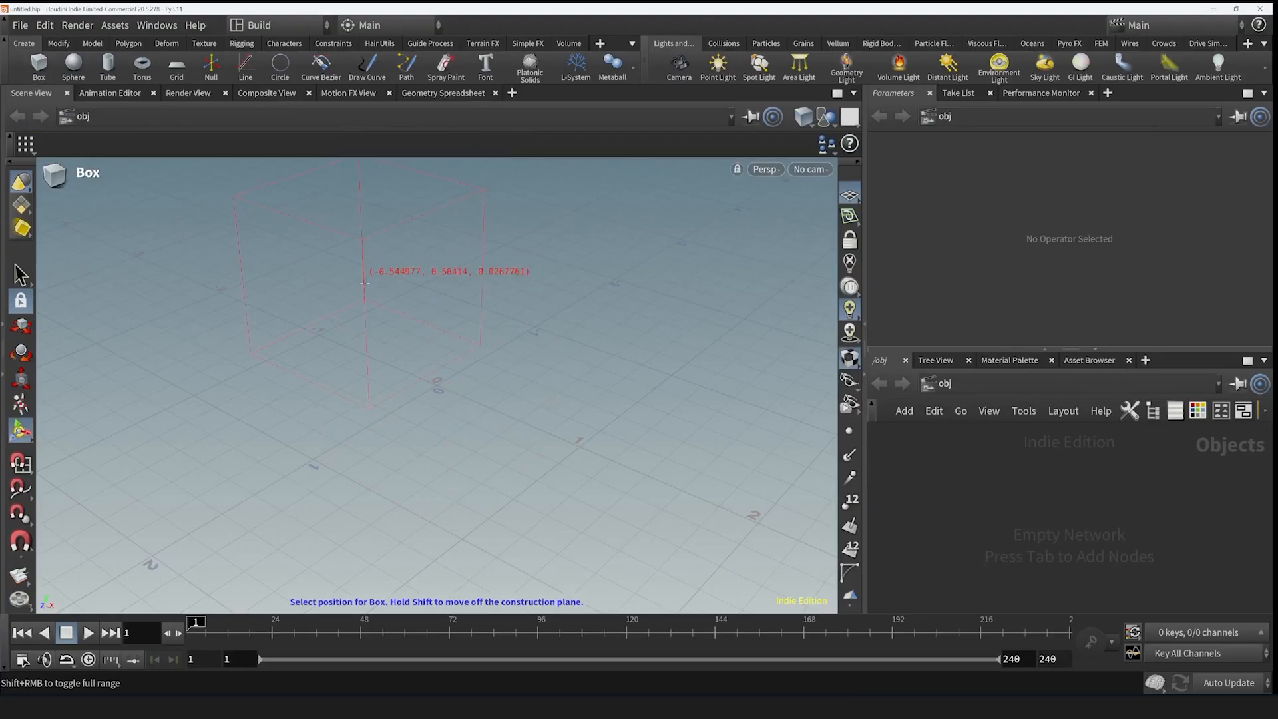
click(435, 366)
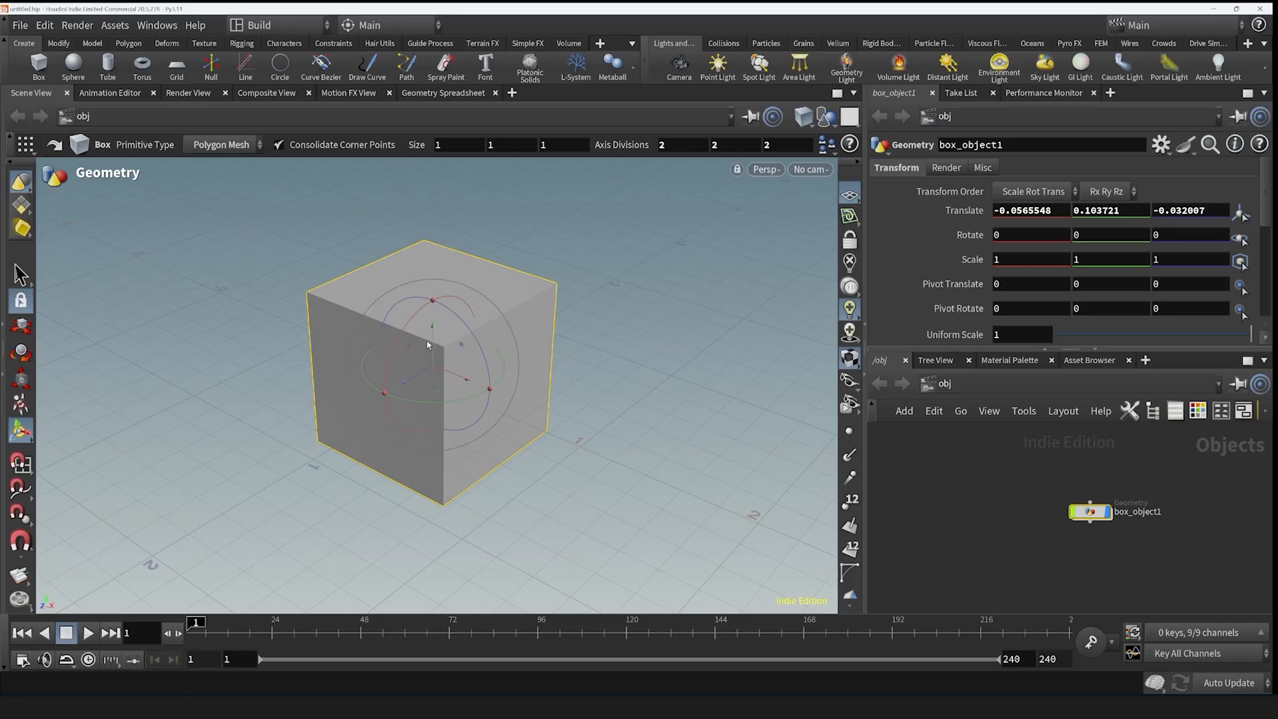
- Open the box_object1 node's information window to inspect its transform data, and close the window
scroll(1015, 498, up, 3)
drag(1015, 498, 976, 492)
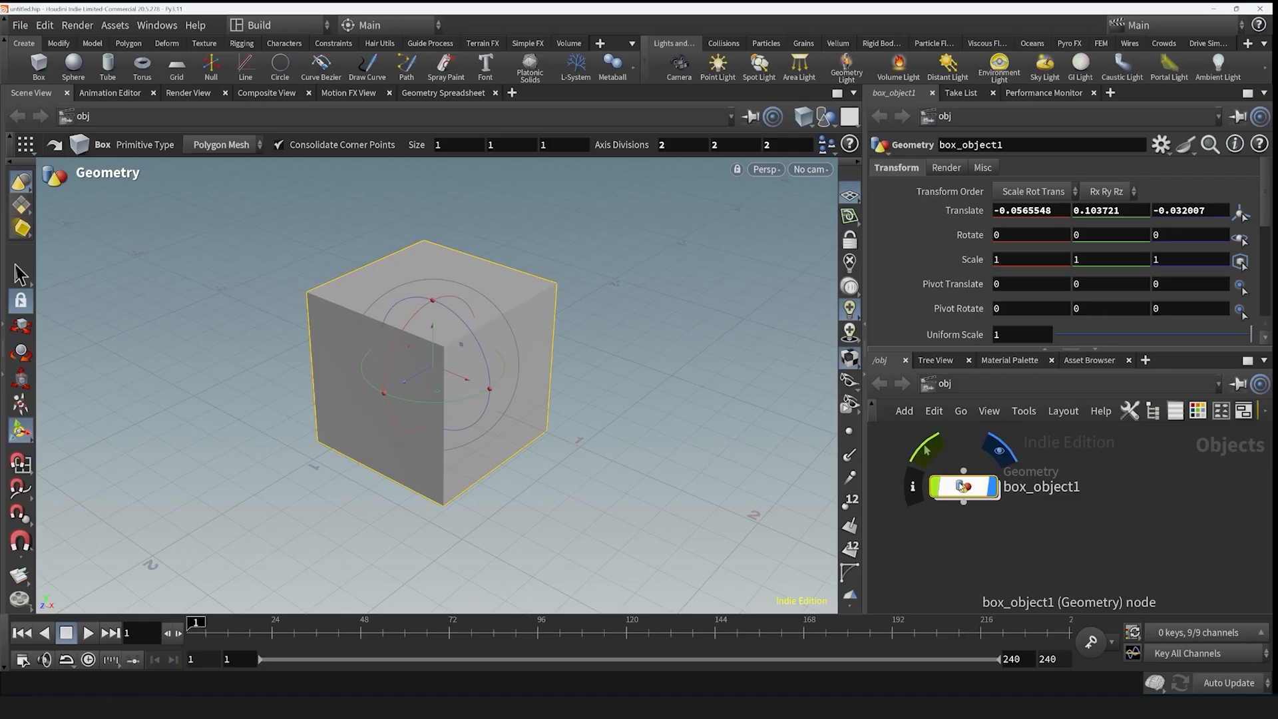
click(912, 488)
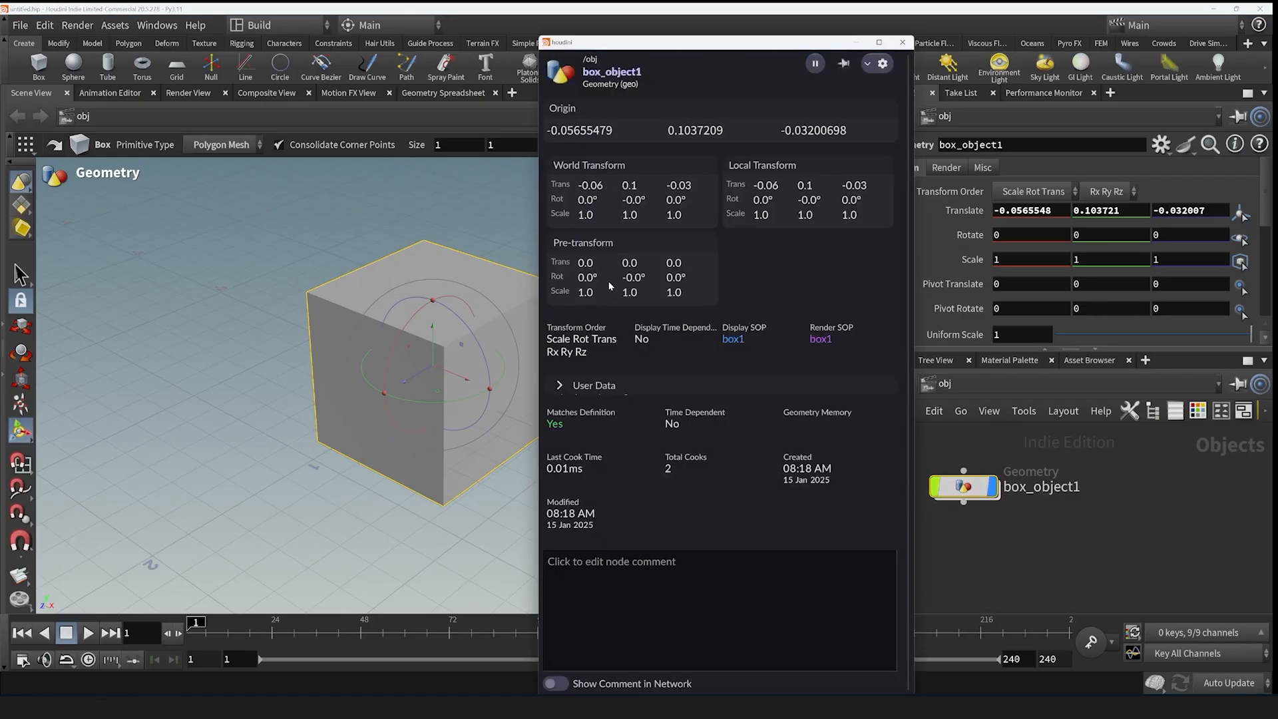
click(903, 42)
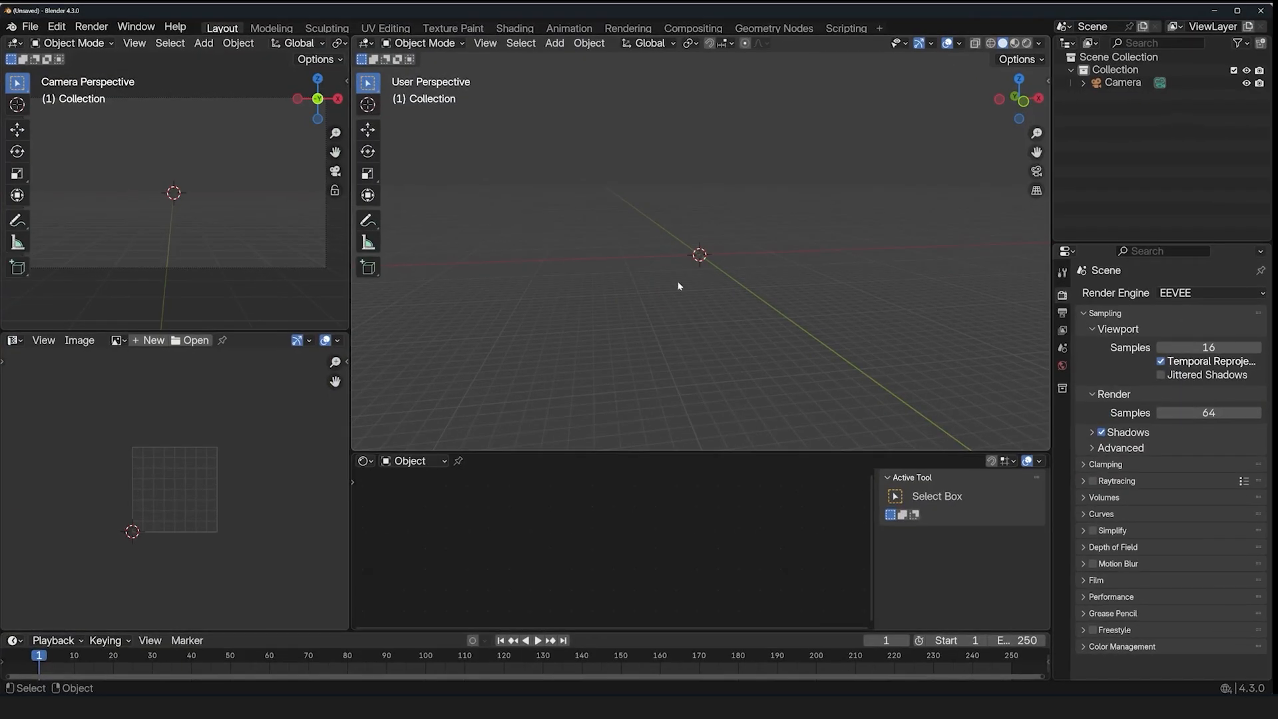
- Switch to Blender, add a cube mesh at the world origin and expand its creation settings
key(shift+a)
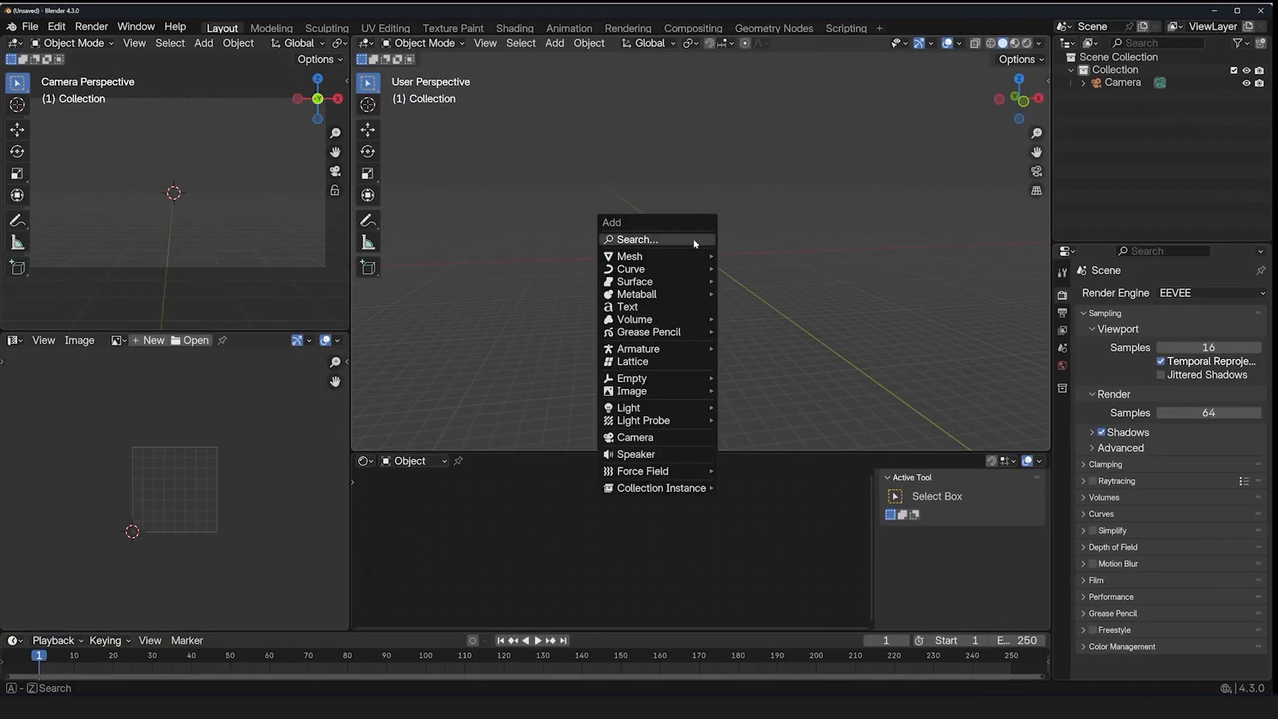
mouse_move(696, 256)
click(747, 269)
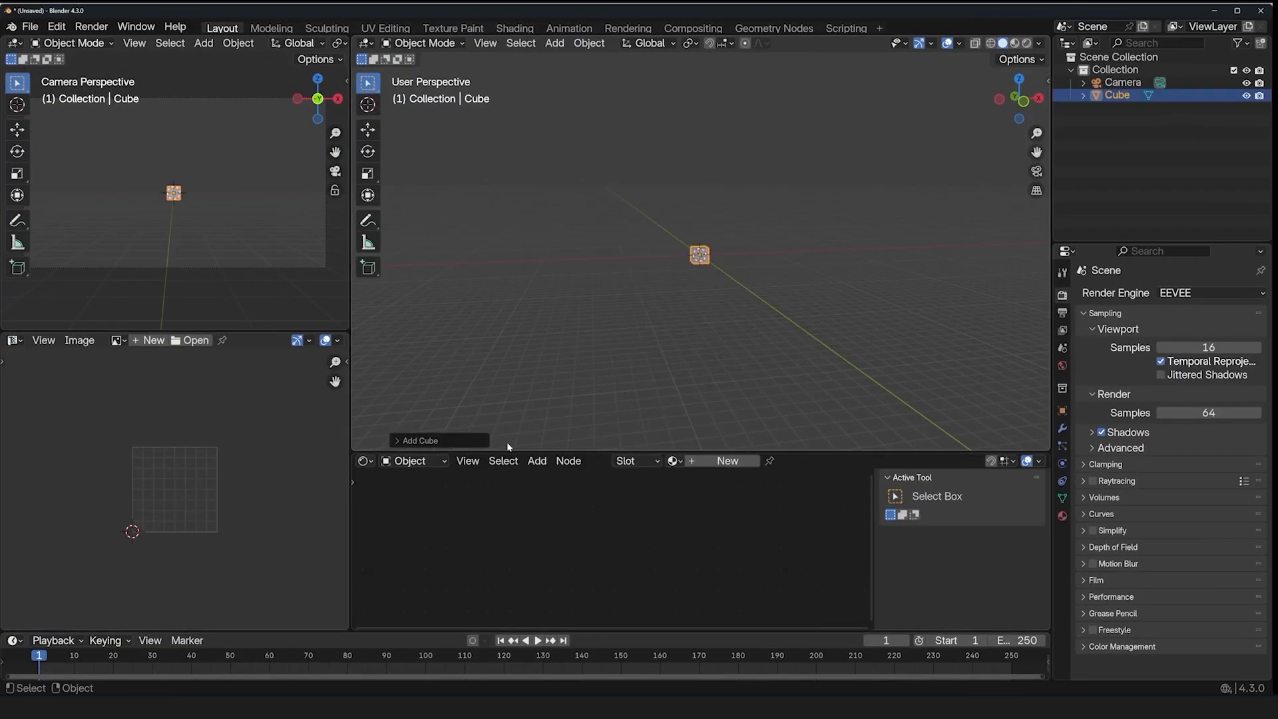
click(416, 440)
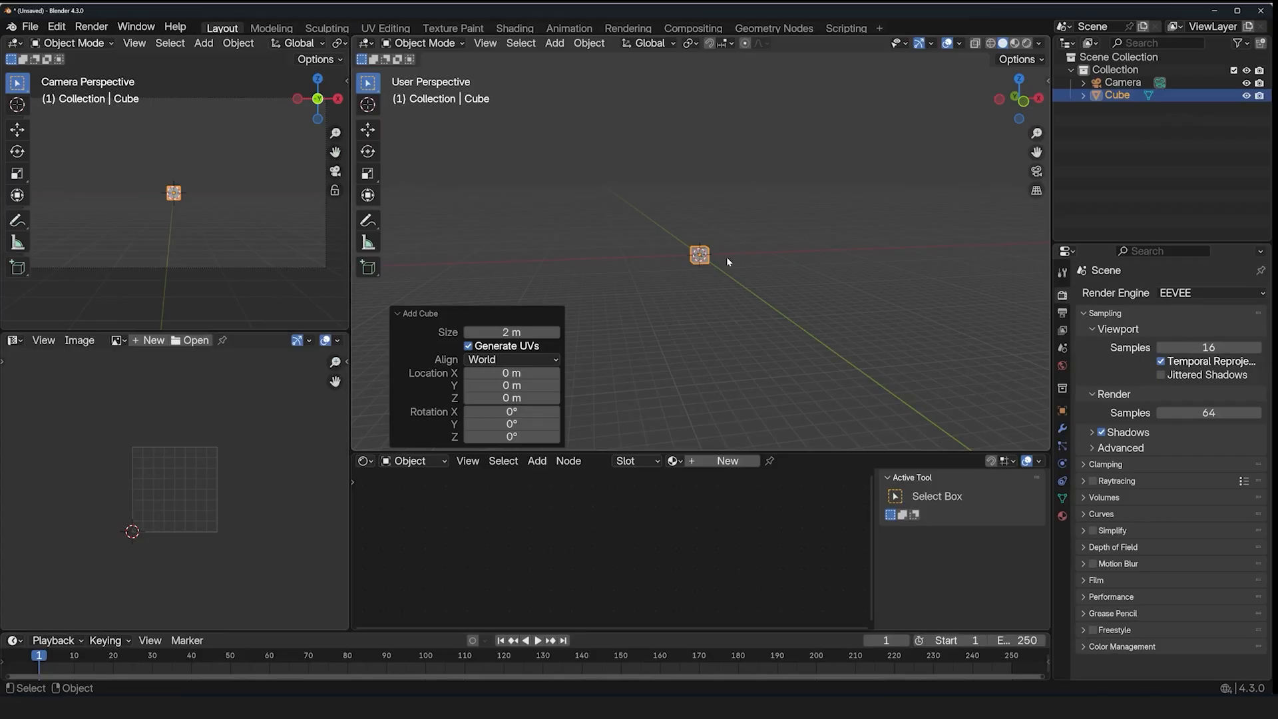
scroll(726, 258, up, 3)
scroll(726, 257, up, 3)
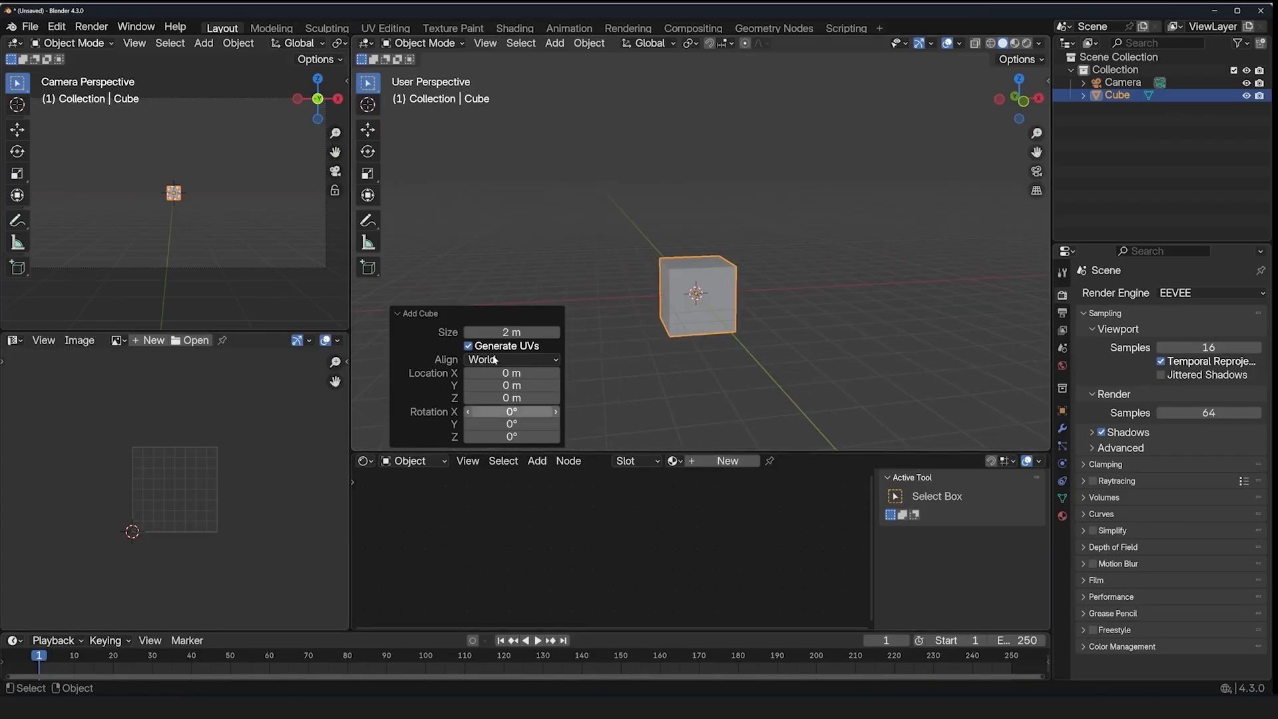
- Display the cube's location, rotation, scale and dimensions in the viewport and open its object properties
key(n)
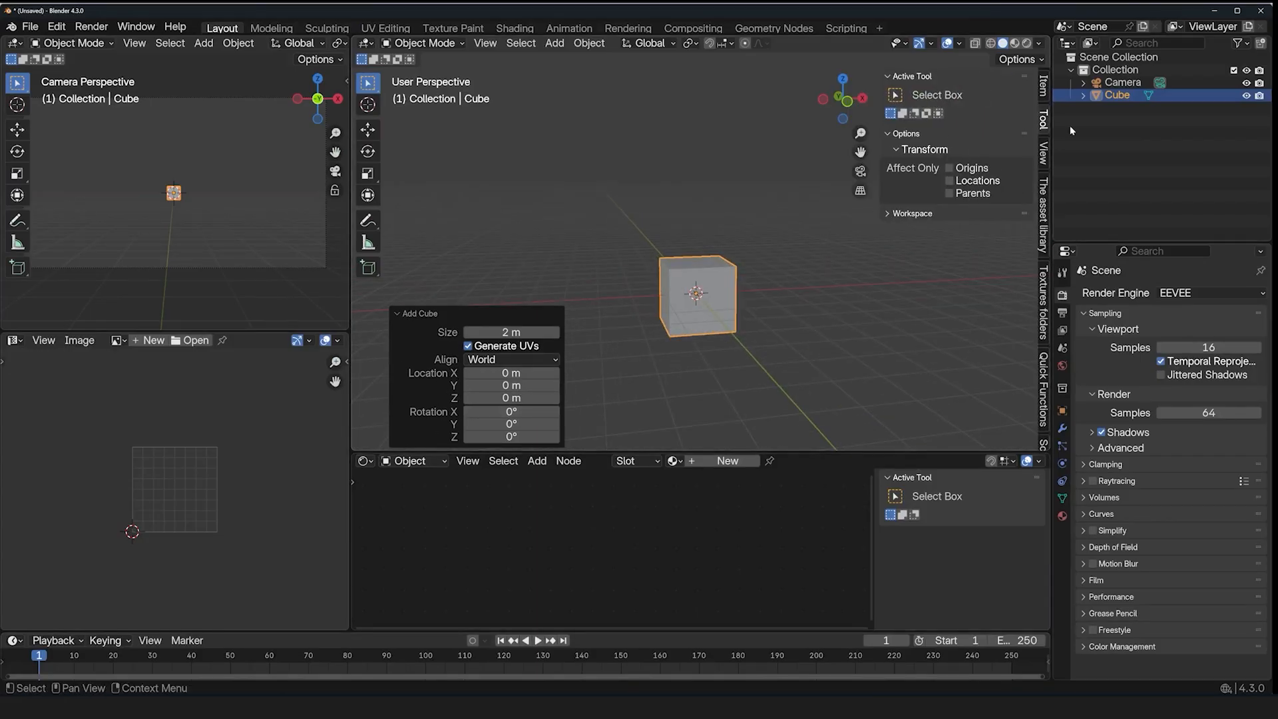
click(1043, 86)
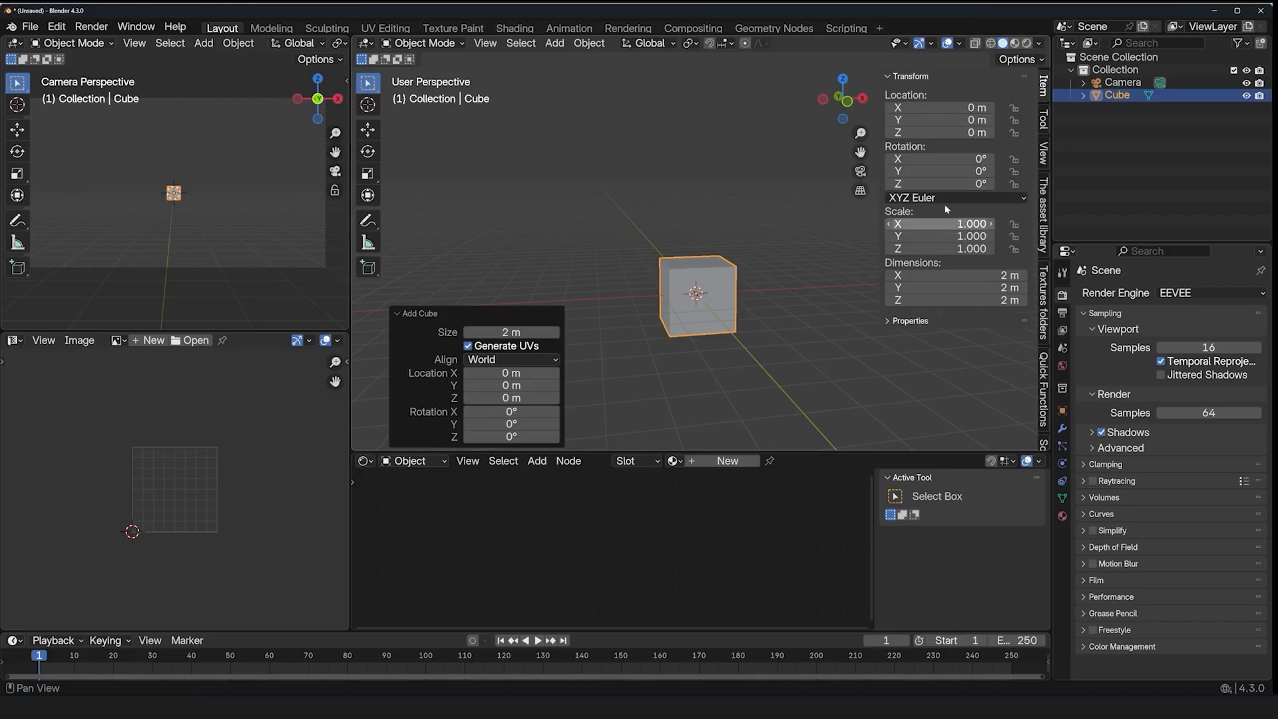
key(n)
key(n)
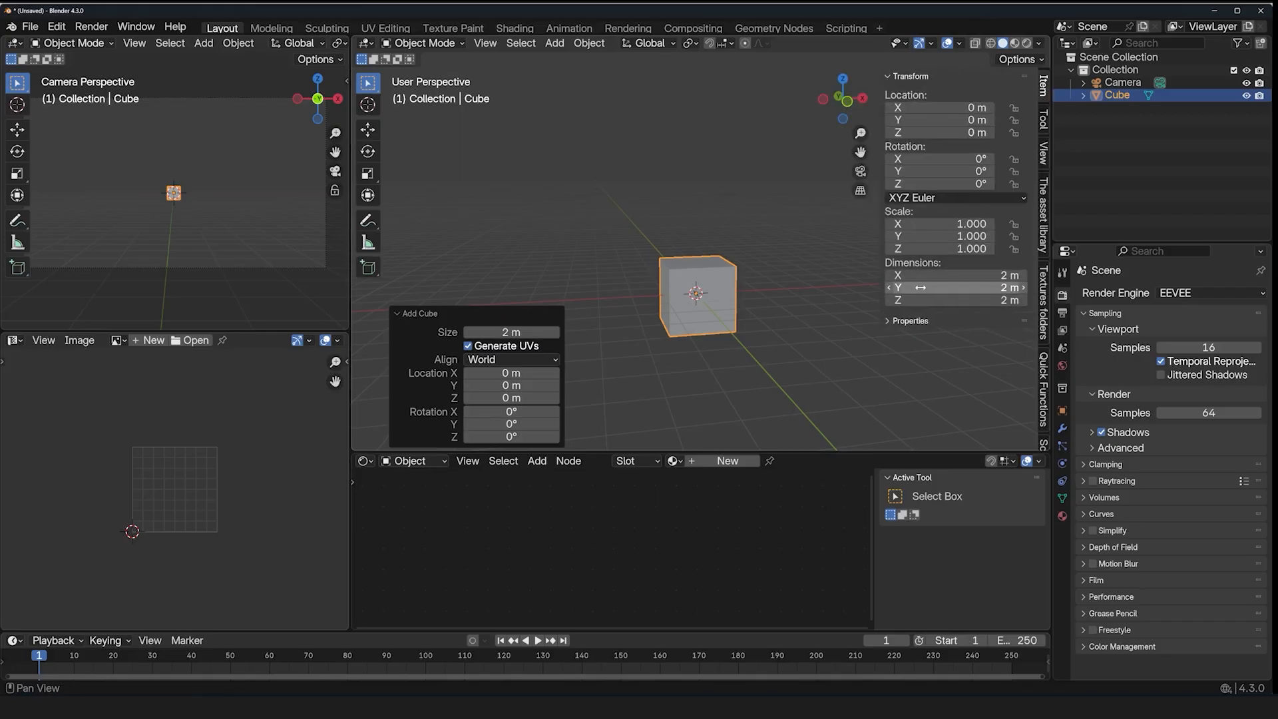
click(1062, 411)
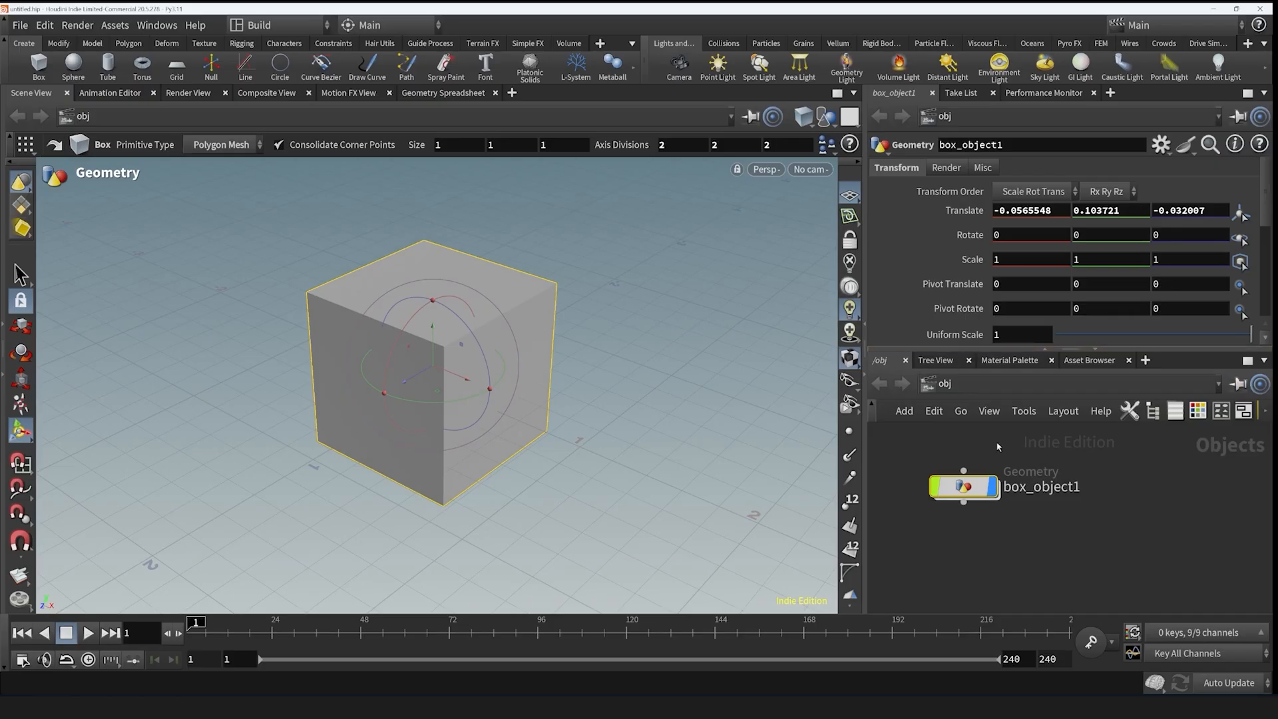
- Switch to Houdini and close the obj network, Tree View, Material Palette and Asset Browser panes
click(905, 360)
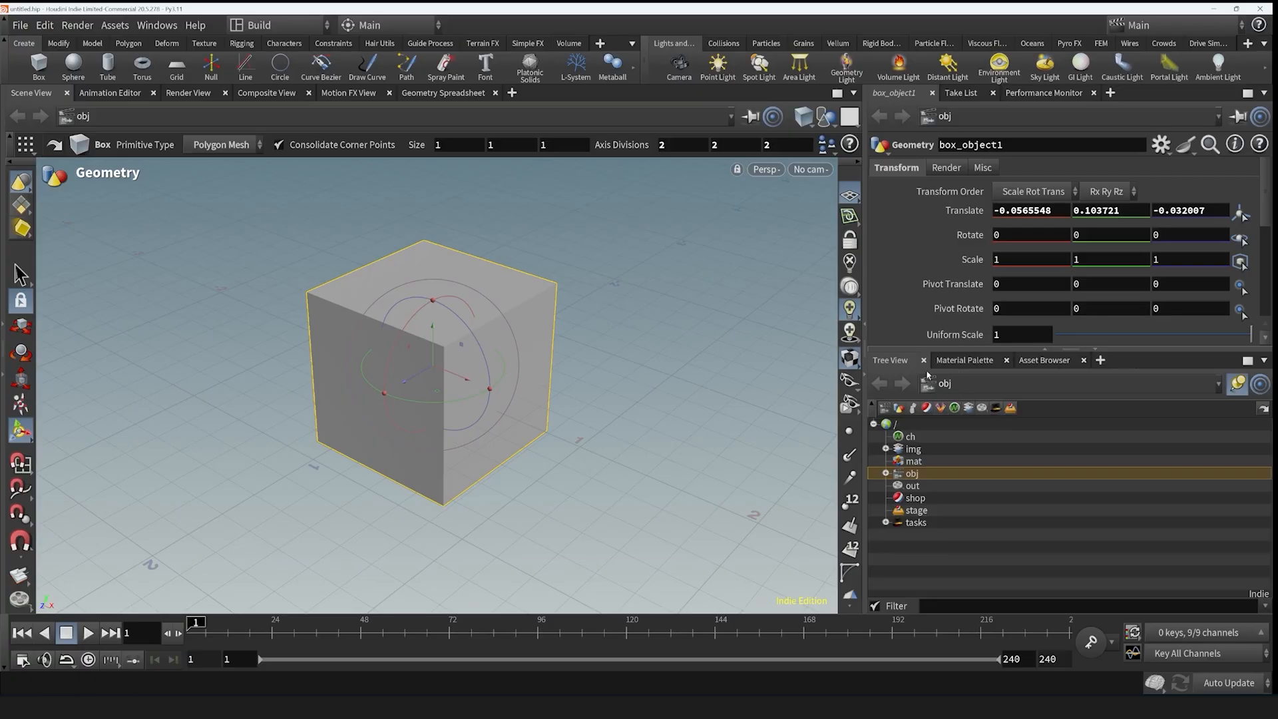
click(923, 360)
click(941, 360)
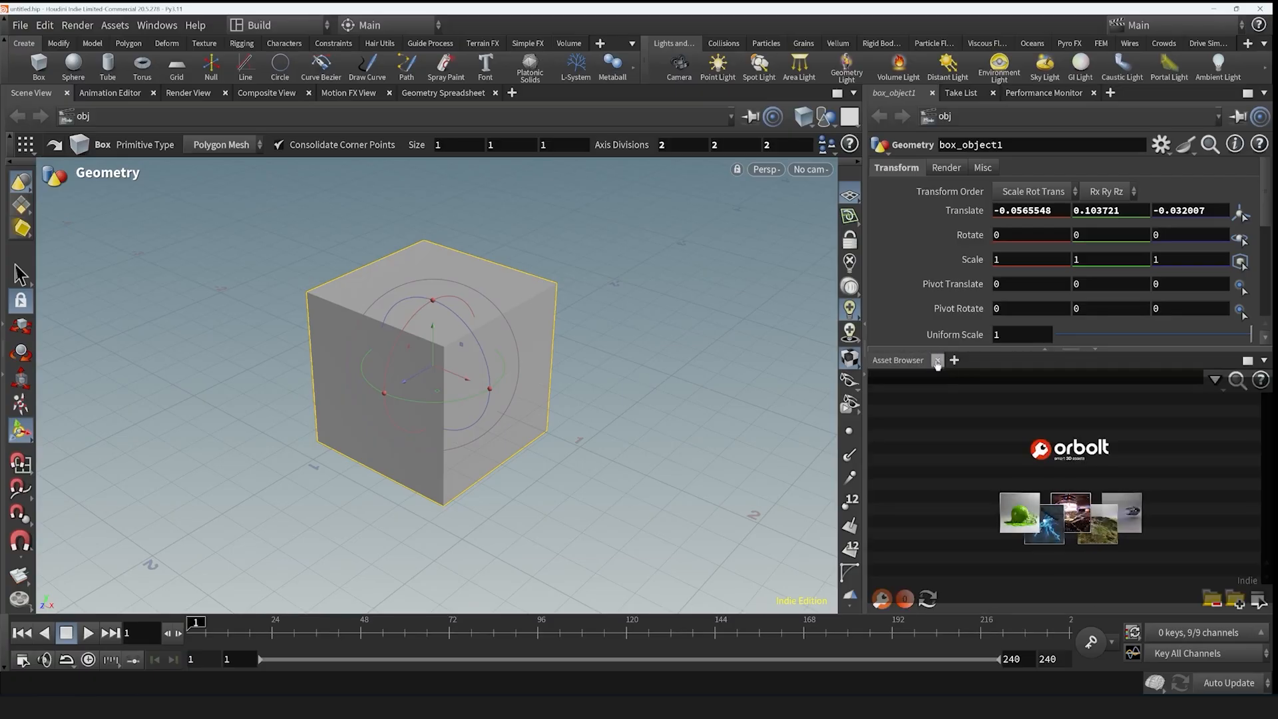
click(938, 360)
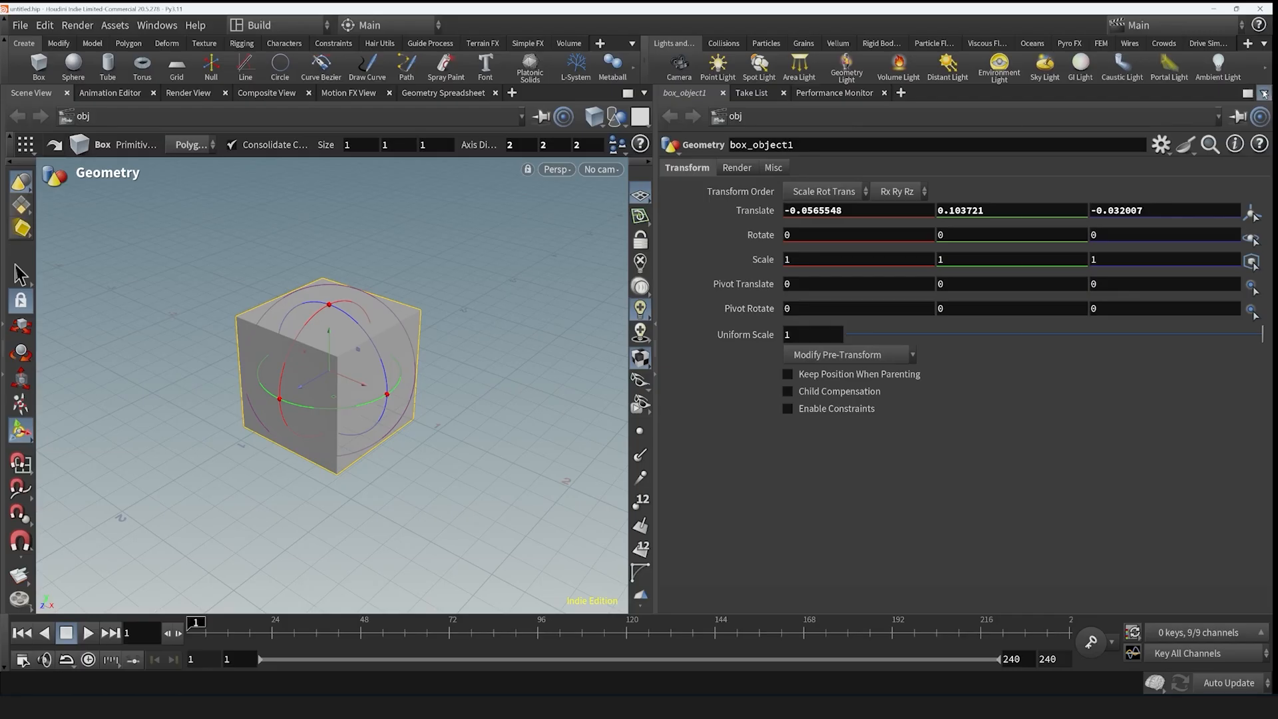
- Split the parameters pane top/bottom and add a Geometry Spreadsheet to the new lower pane
click(1264, 93)
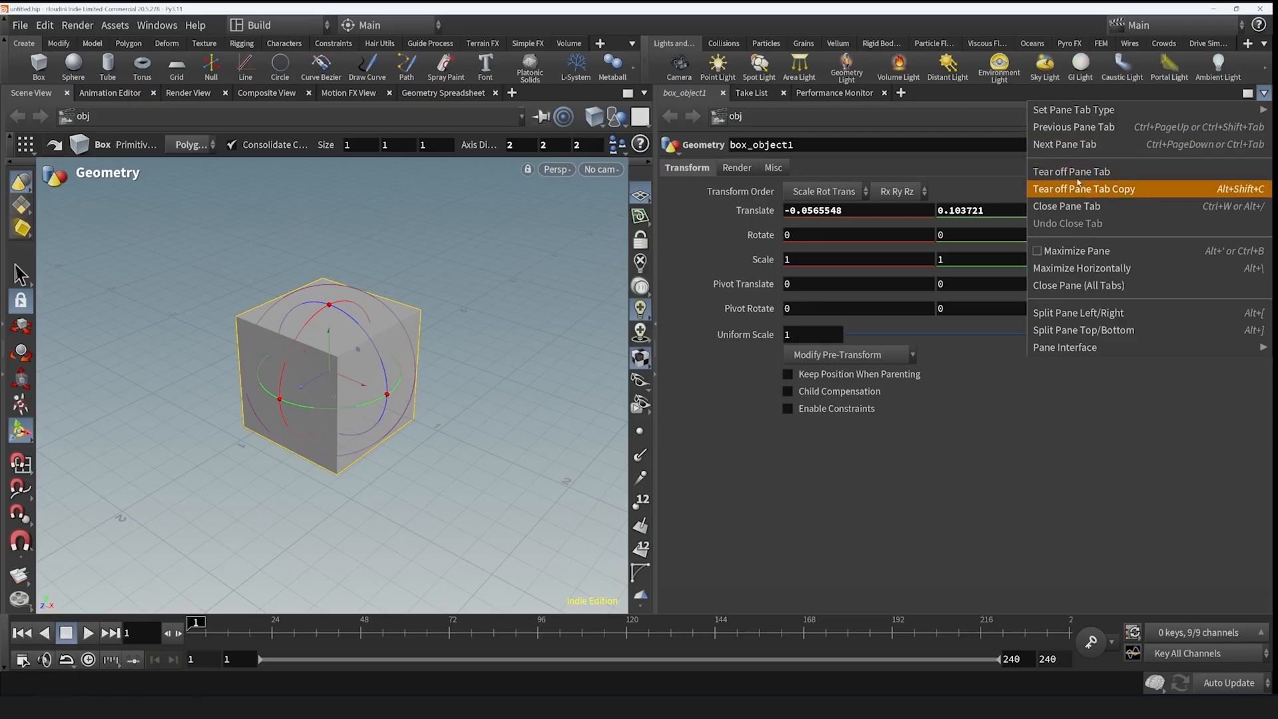
click(1115, 330)
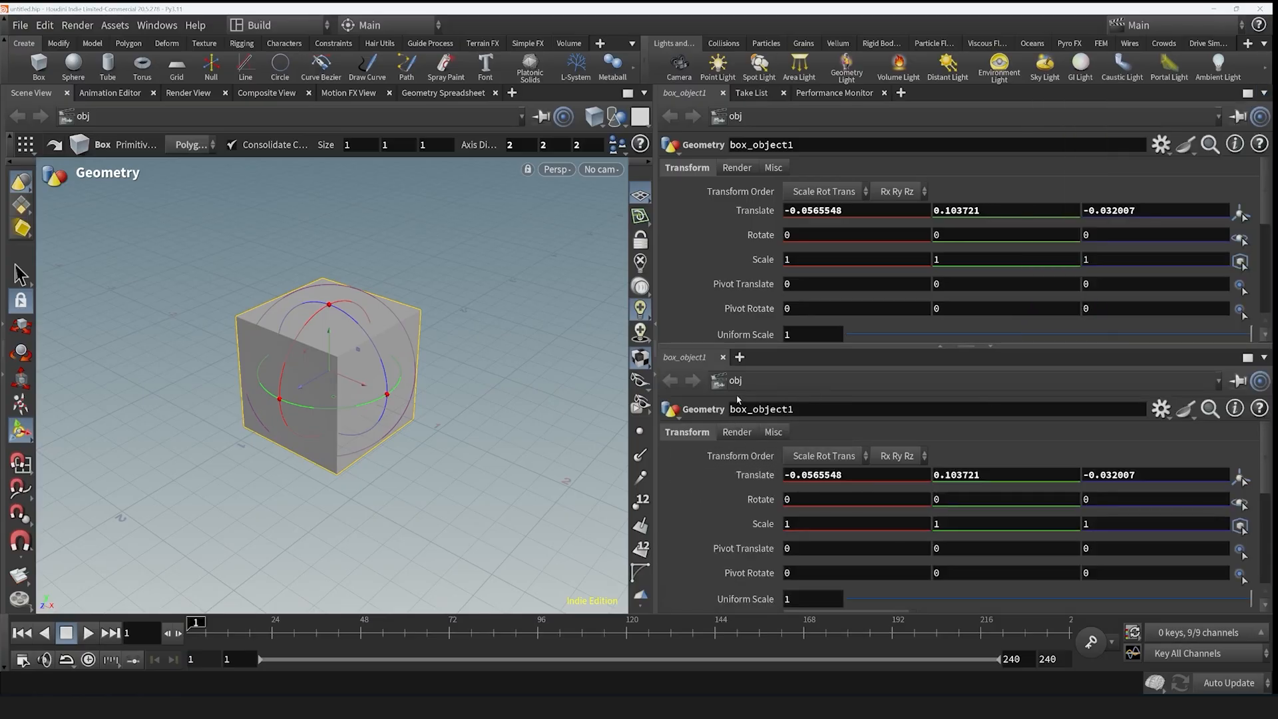
click(739, 356)
mouse_move(746, 393)
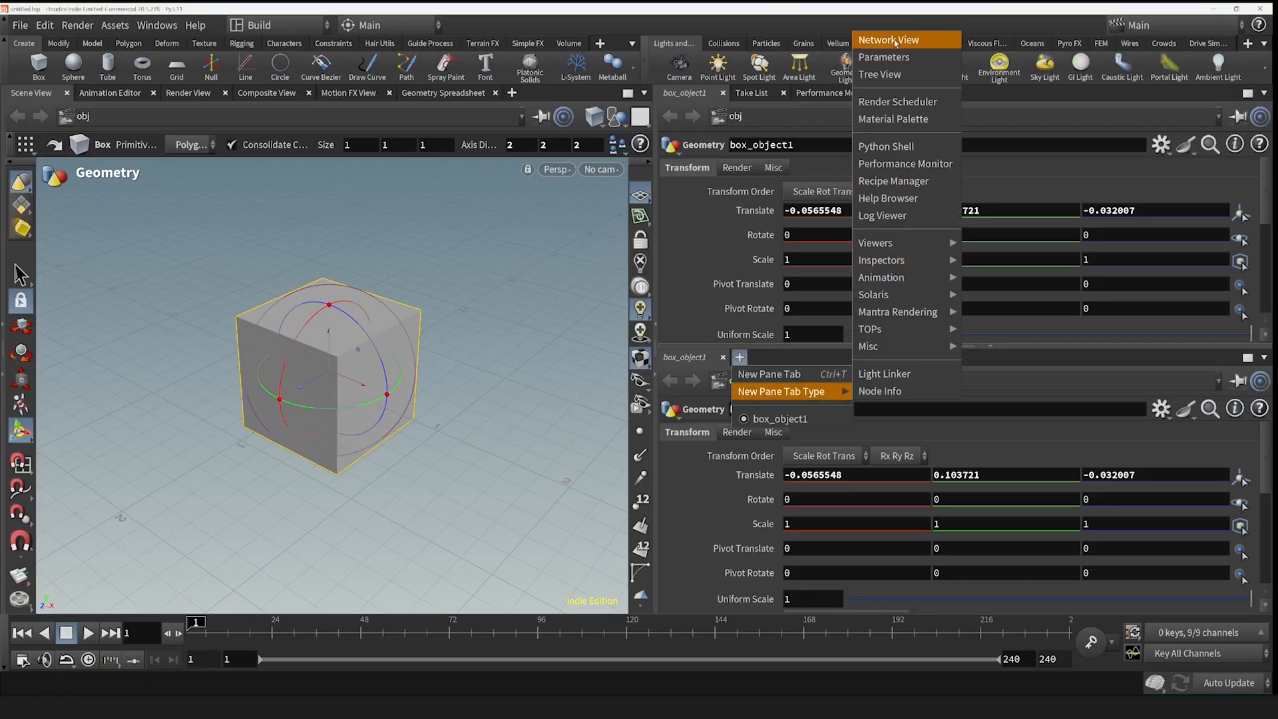
mouse_move(900, 245)
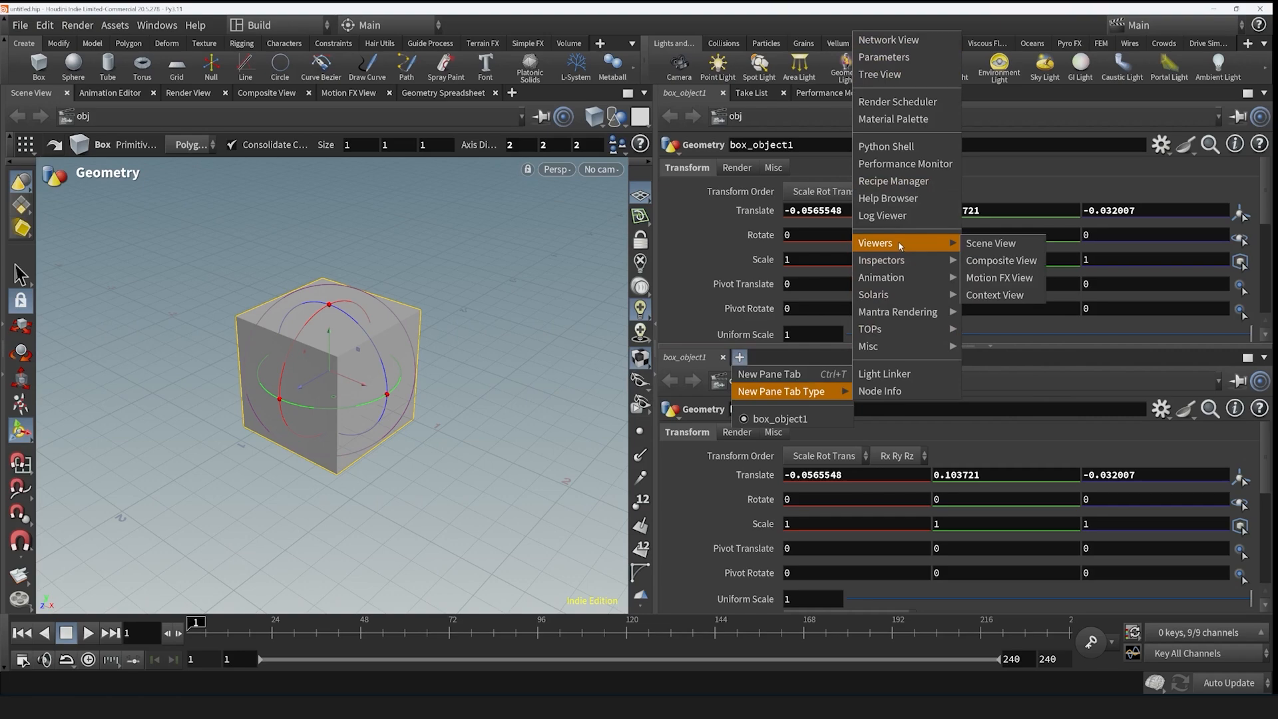
mouse_move(890, 268)
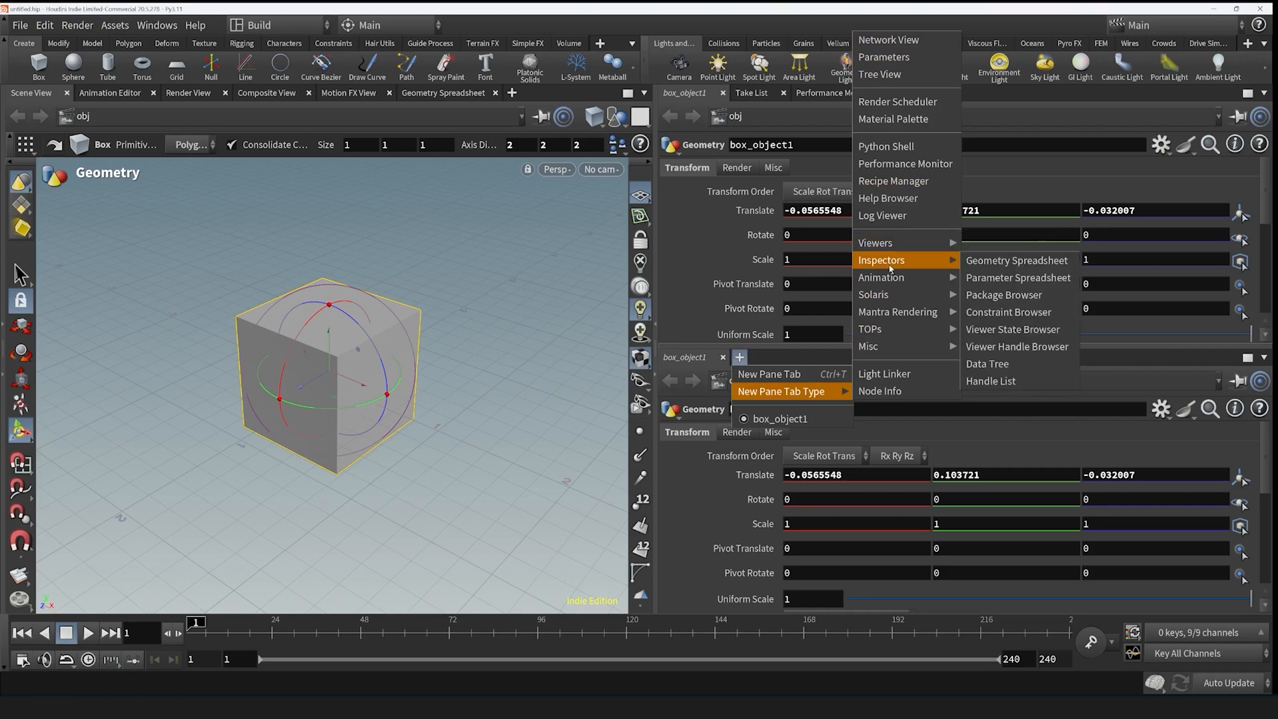
click(1006, 261)
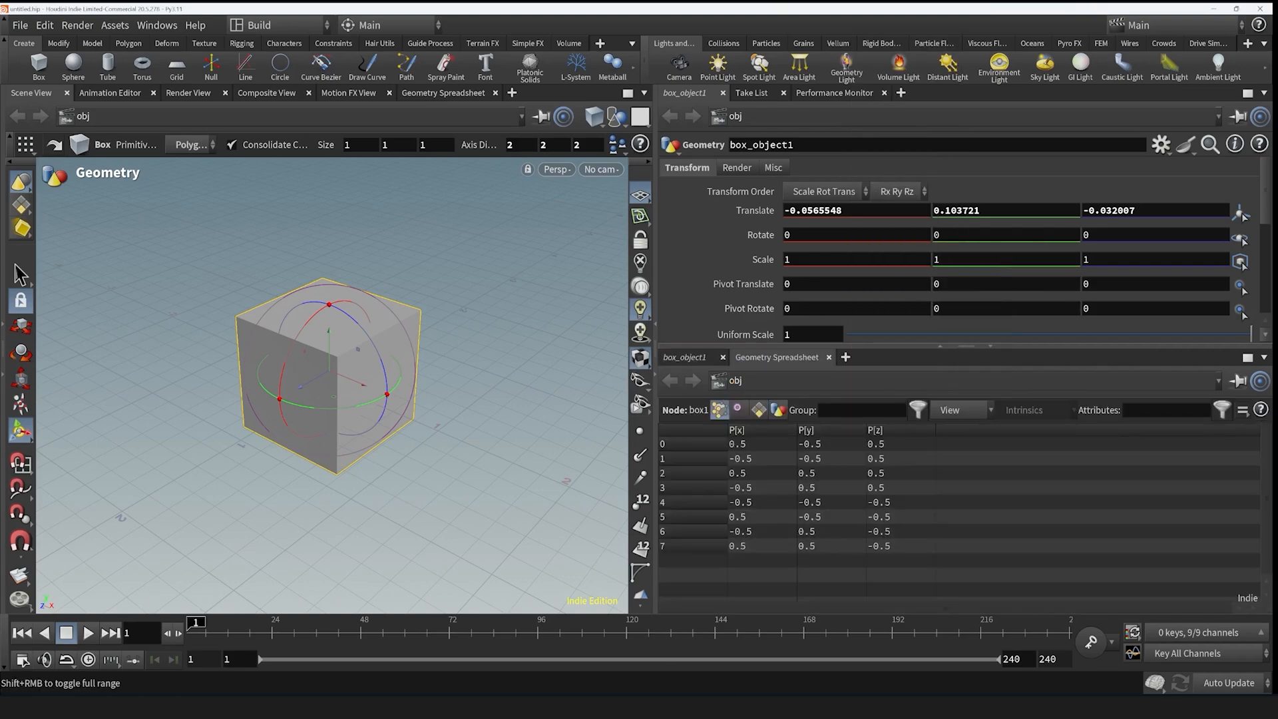
- Add a Tree View and a Network View to the lower pane
click(846, 357)
mouse_move(888, 373)
click(1005, 74)
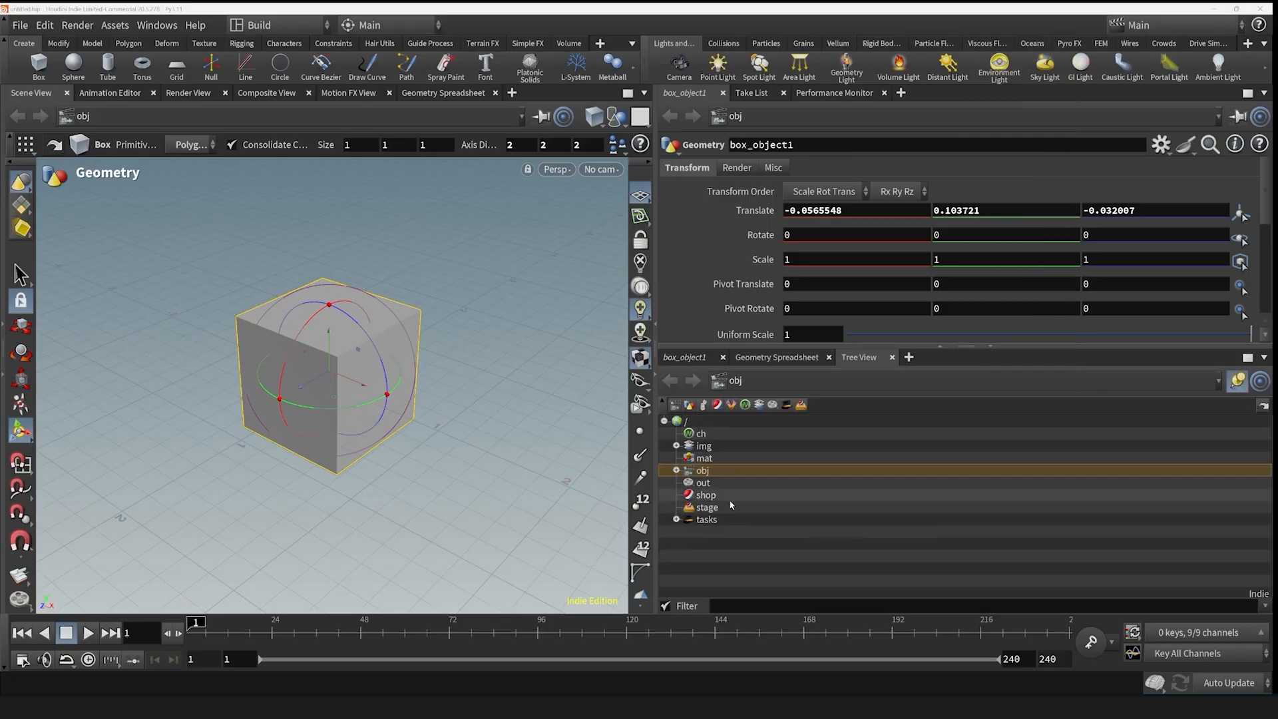
click(909, 357)
click(1078, 38)
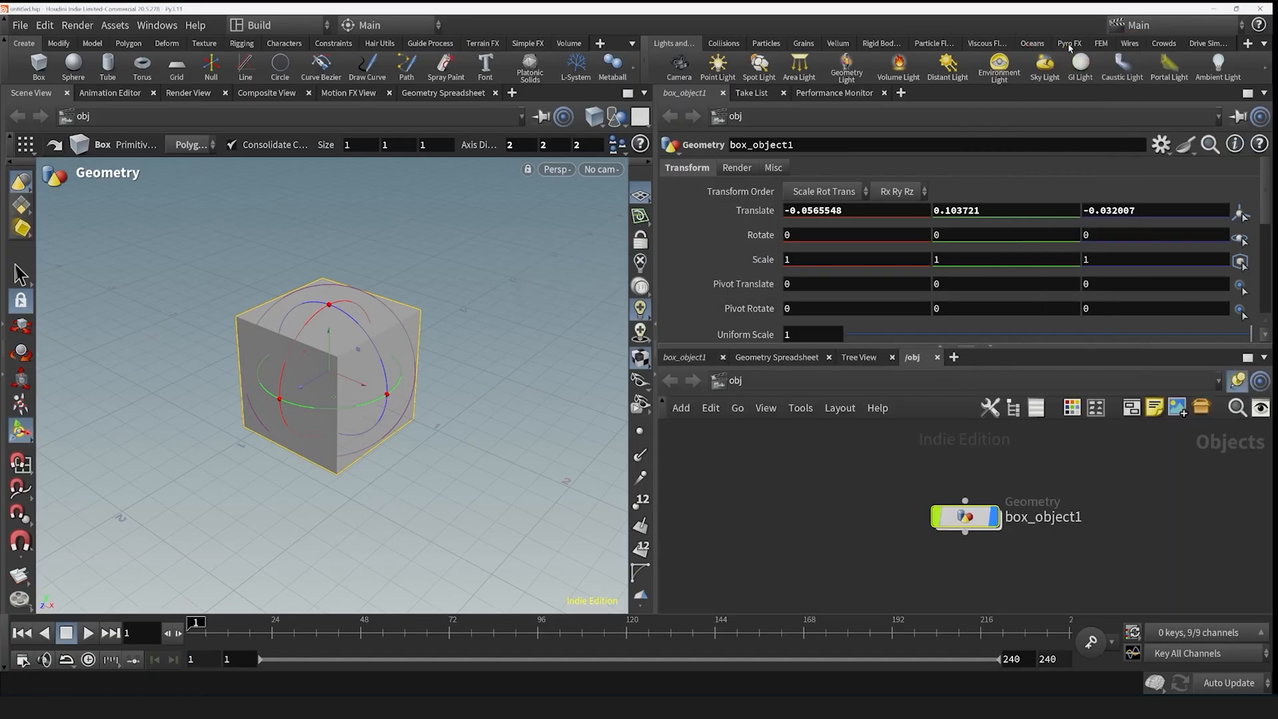
- Reorder the lower pane so the network view comes first, and reposition the box_object1 node toward the network's upper-left area
middle_click(945, 518)
drag(912, 358, 676, 362)
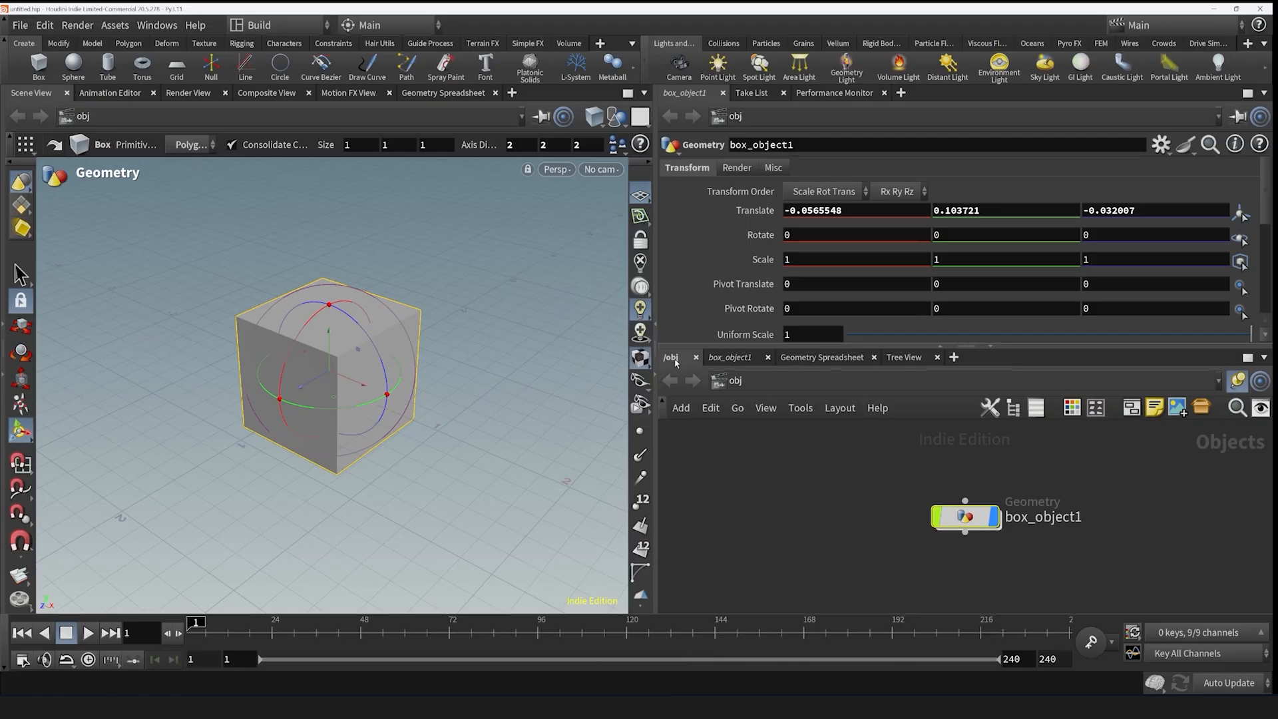
drag(966, 516, 806, 469)
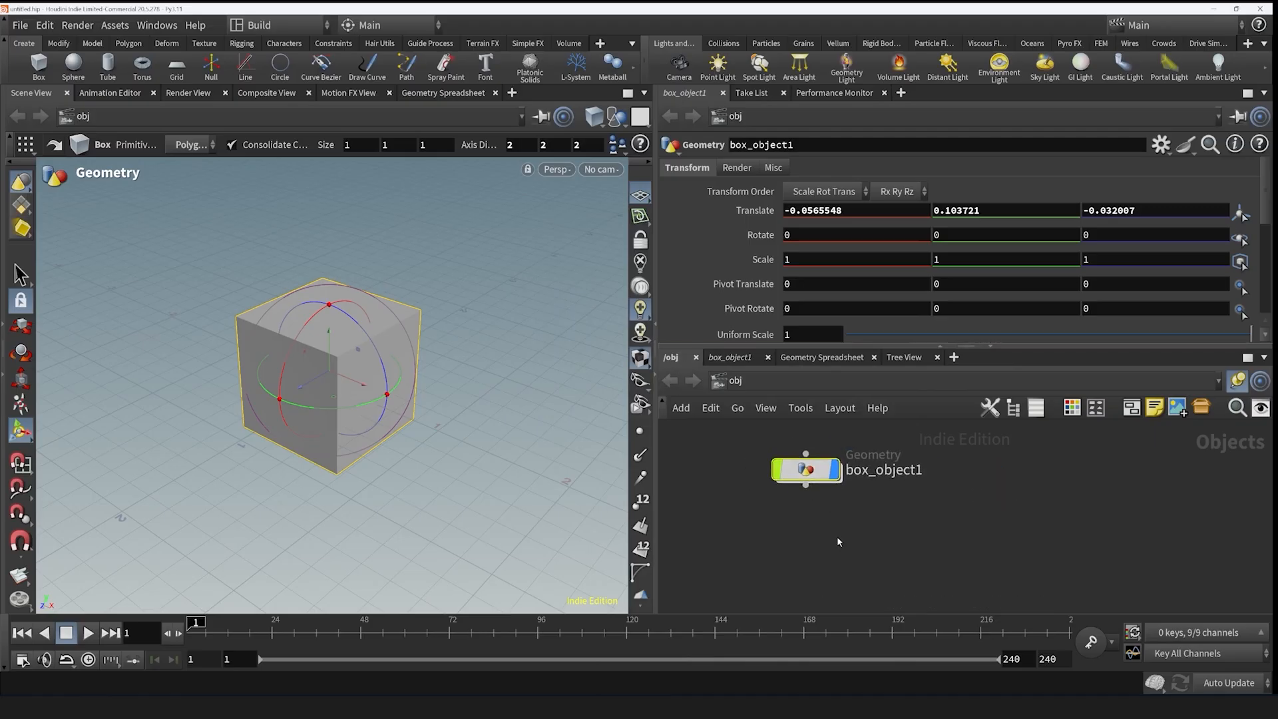
click(735, 480)
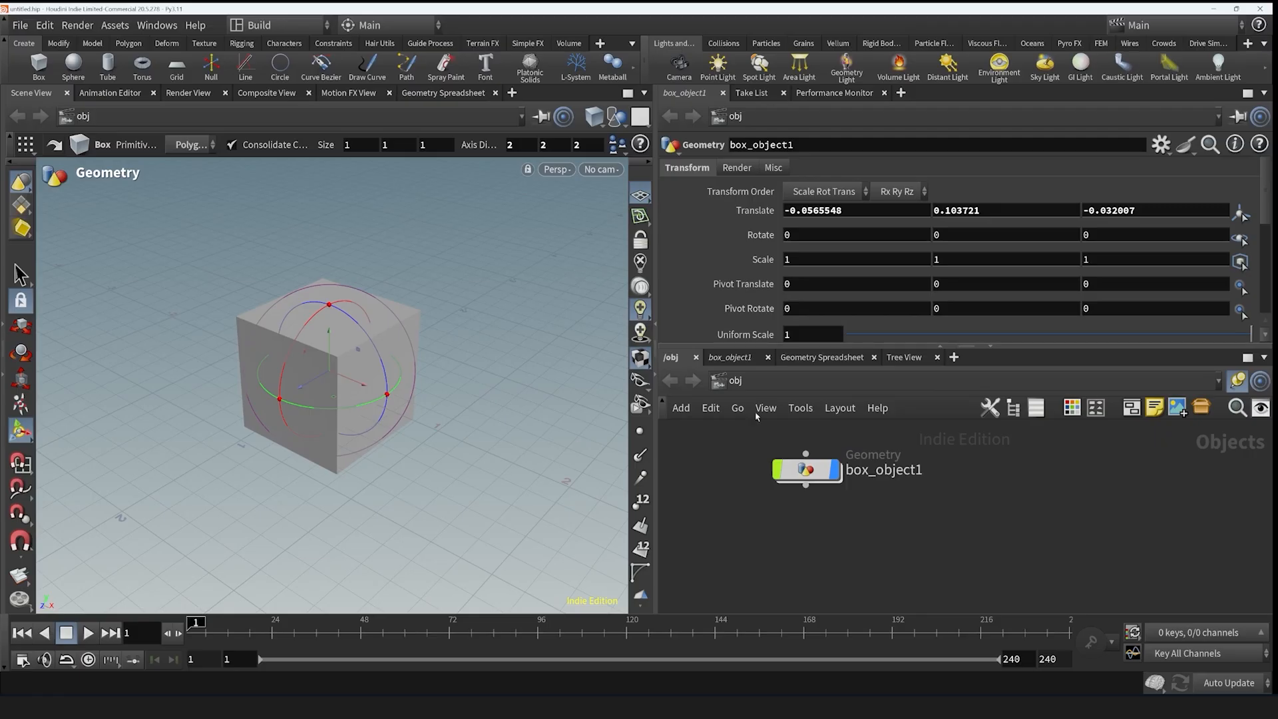
- Review the available network contexts and desktop layouts, keeping the obj network and the Build desktop
click(733, 383)
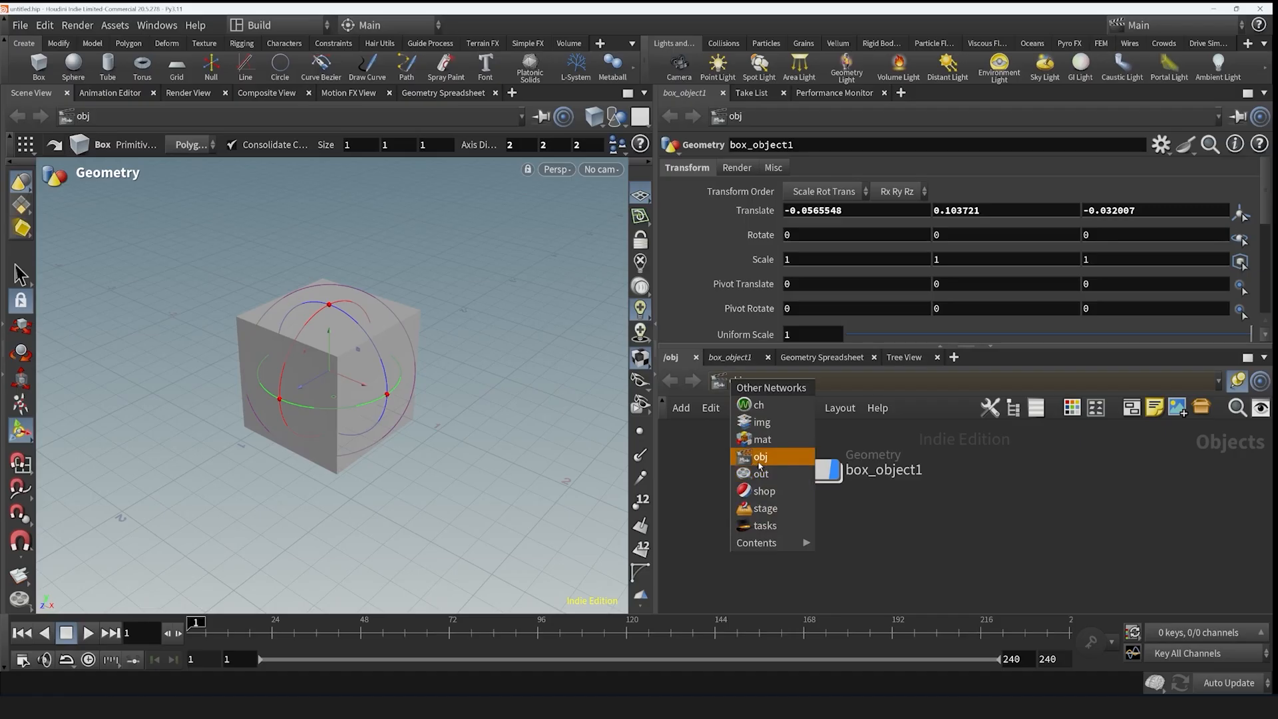
click(764, 459)
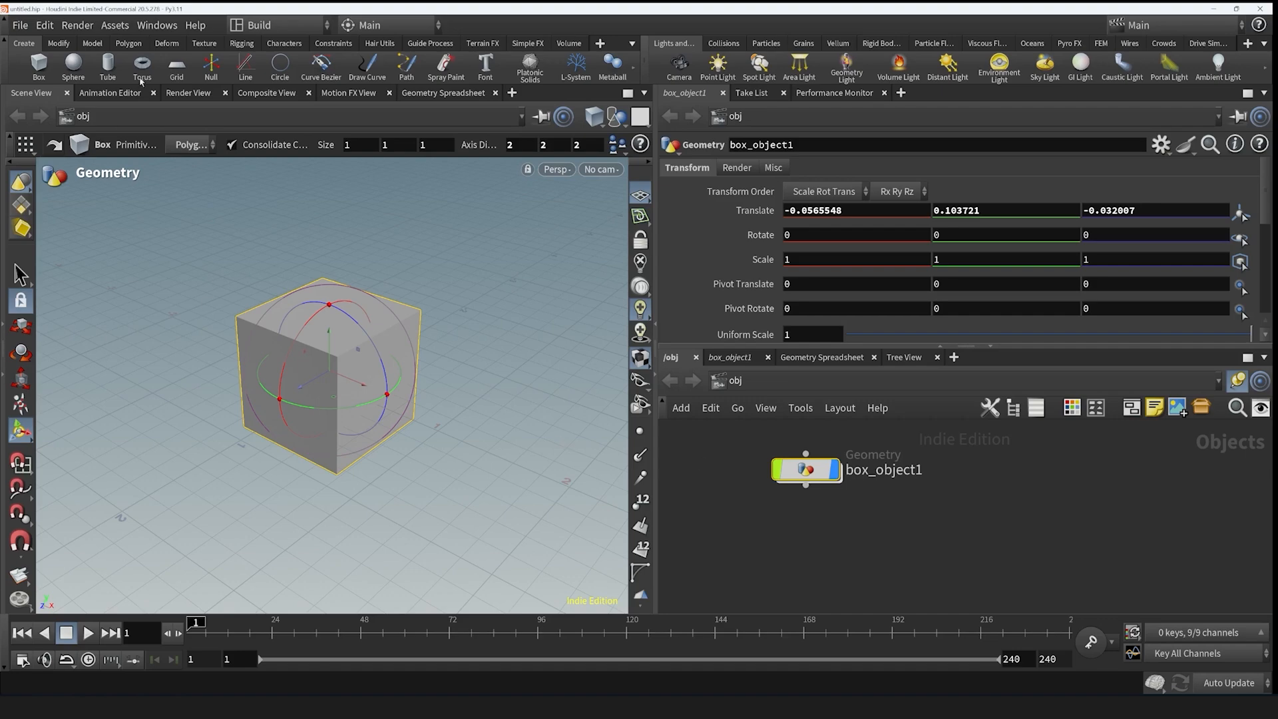
click(252, 24)
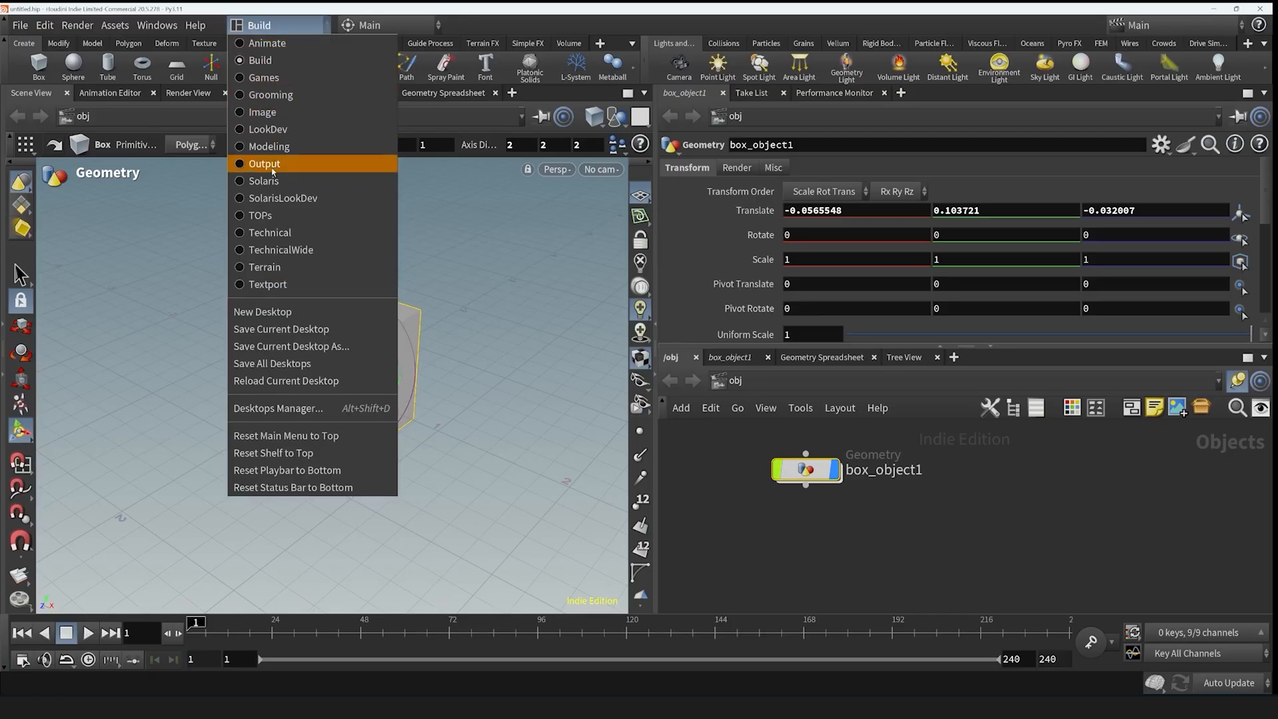
click(261, 60)
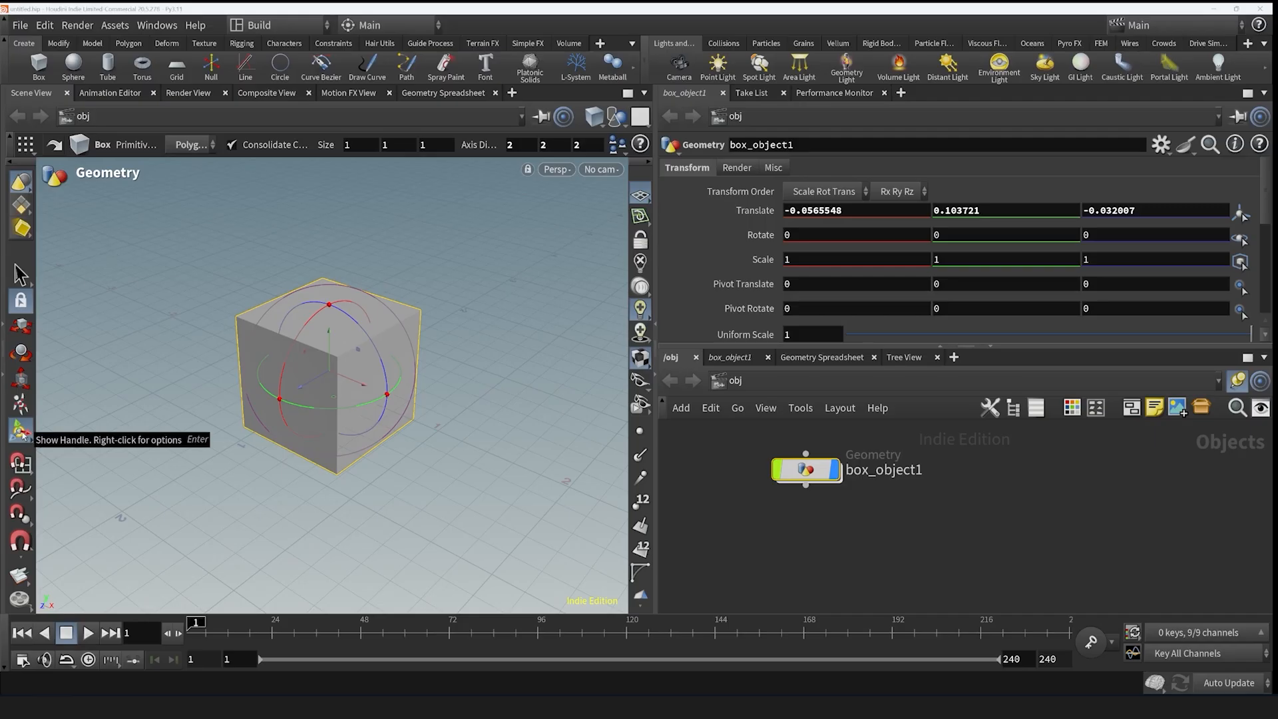
- Raise the box to about 0.20 in Y and rotate it slightly to about -1.6, -1.3 and 2.4 degrees with its viewport handles
drag(333, 338, 342, 314)
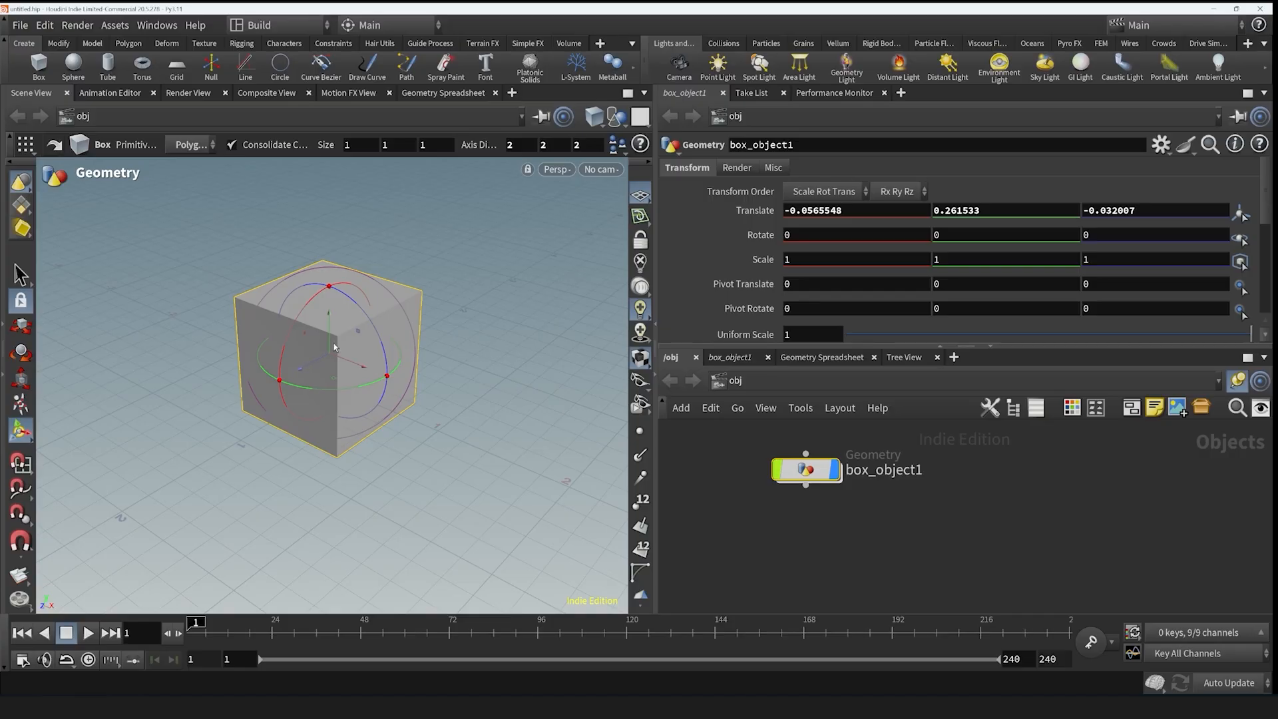
mouse_move(330, 322)
mouse_down()
mouse_move(331, 307)
mouse_move(330, 330)
mouse_up()
drag(363, 286, 270, 334)
drag(260, 402, 290, 372)
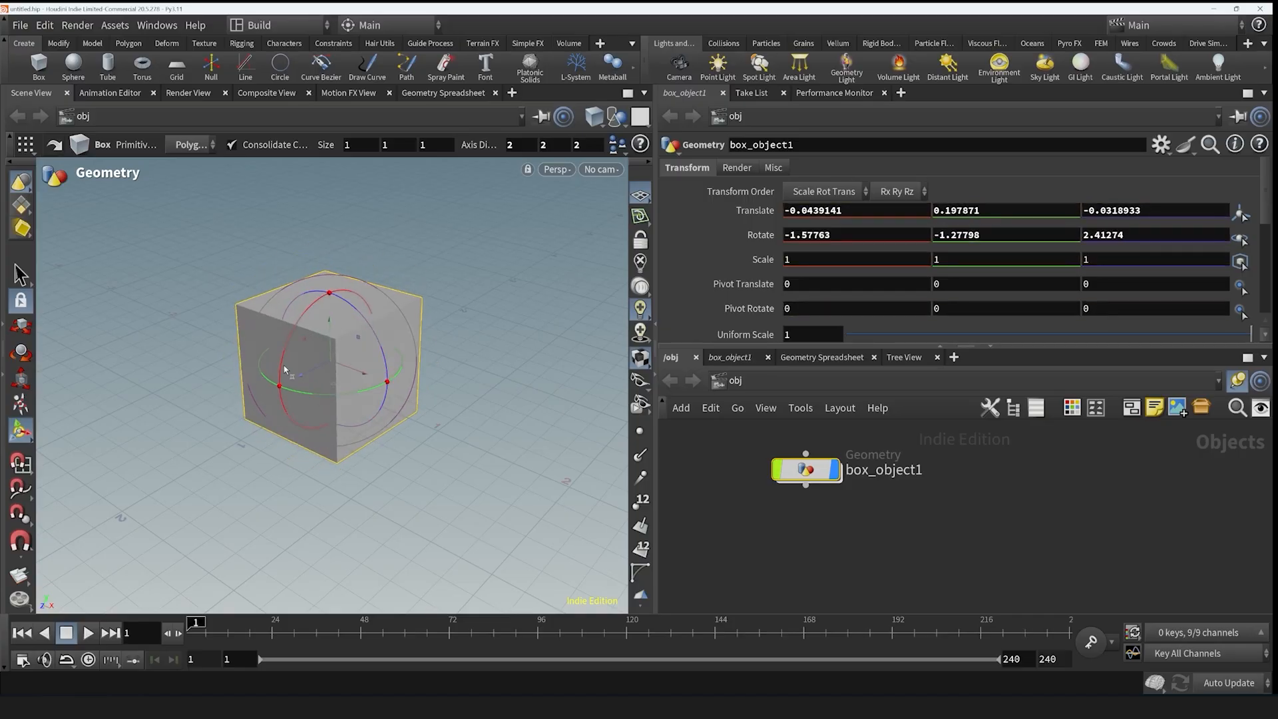
- Scale the box to about 2.08, 1.72 and 1.72, and adjust its rotation to about -0.68, -0.38 and 3.31 degrees
click(22, 378)
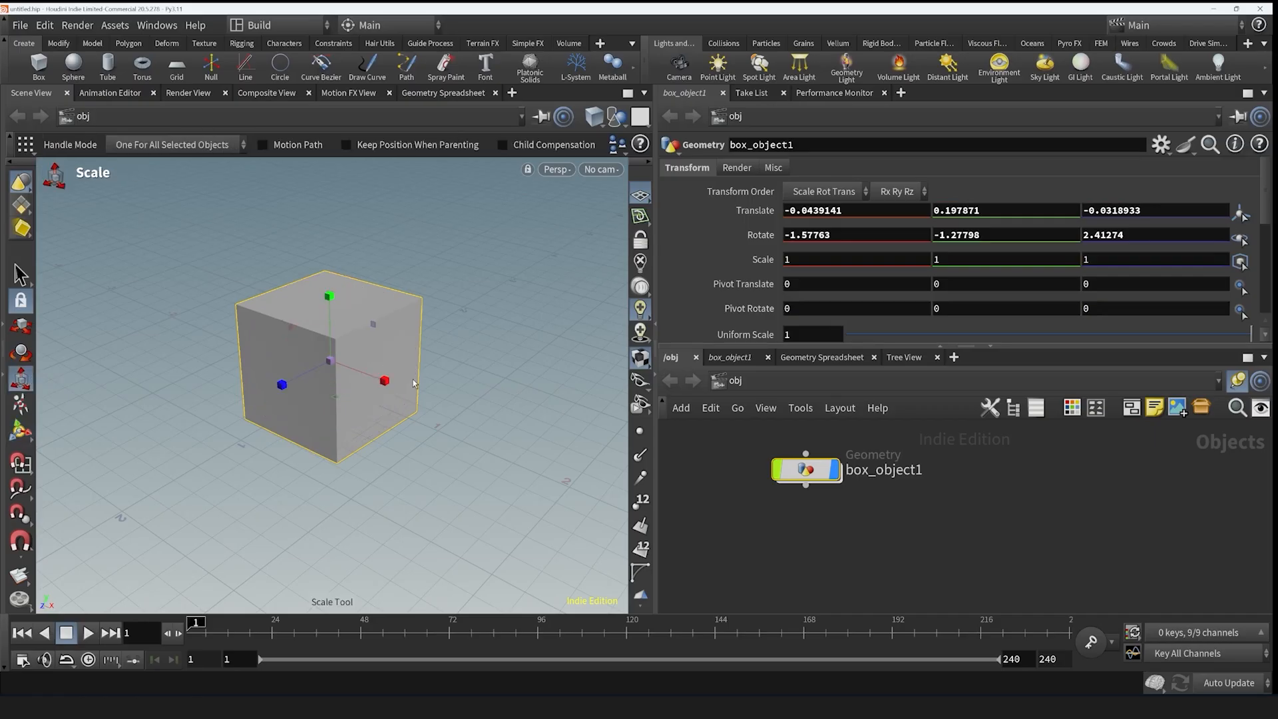
drag(385, 383, 331, 361)
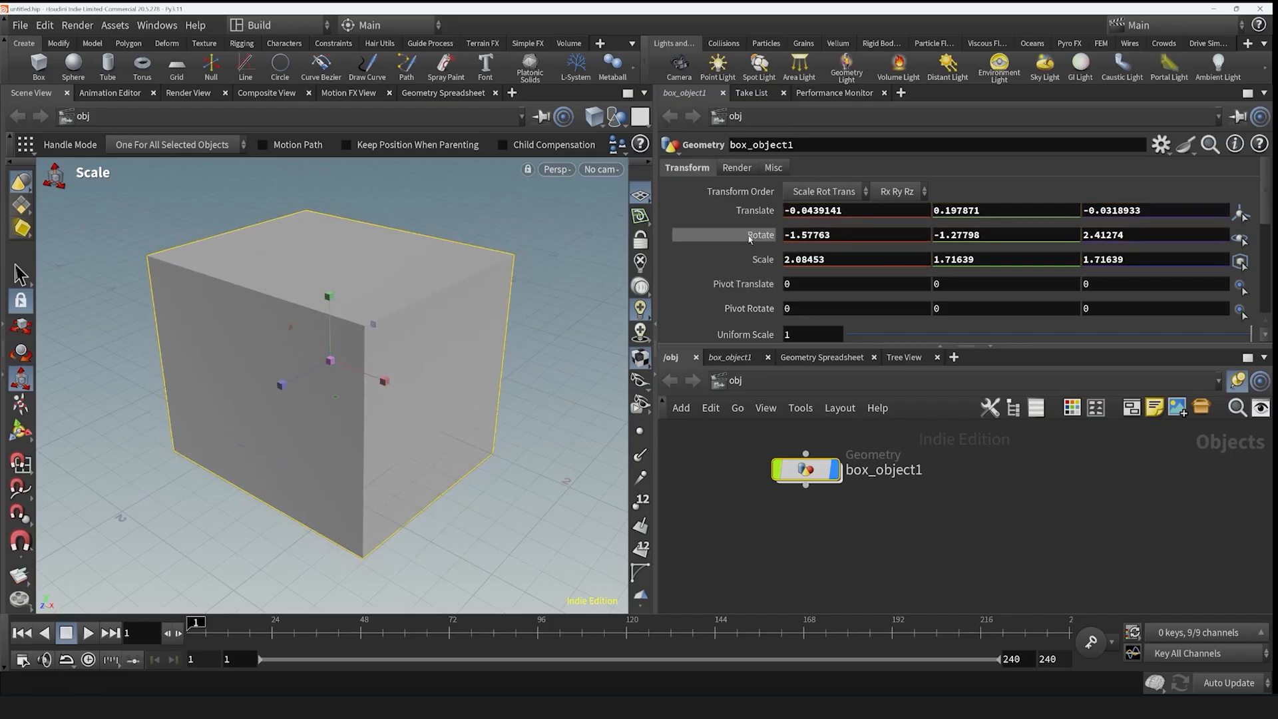
middle_drag(751, 234, 847, 236)
scroll(716, 266, down, 3)
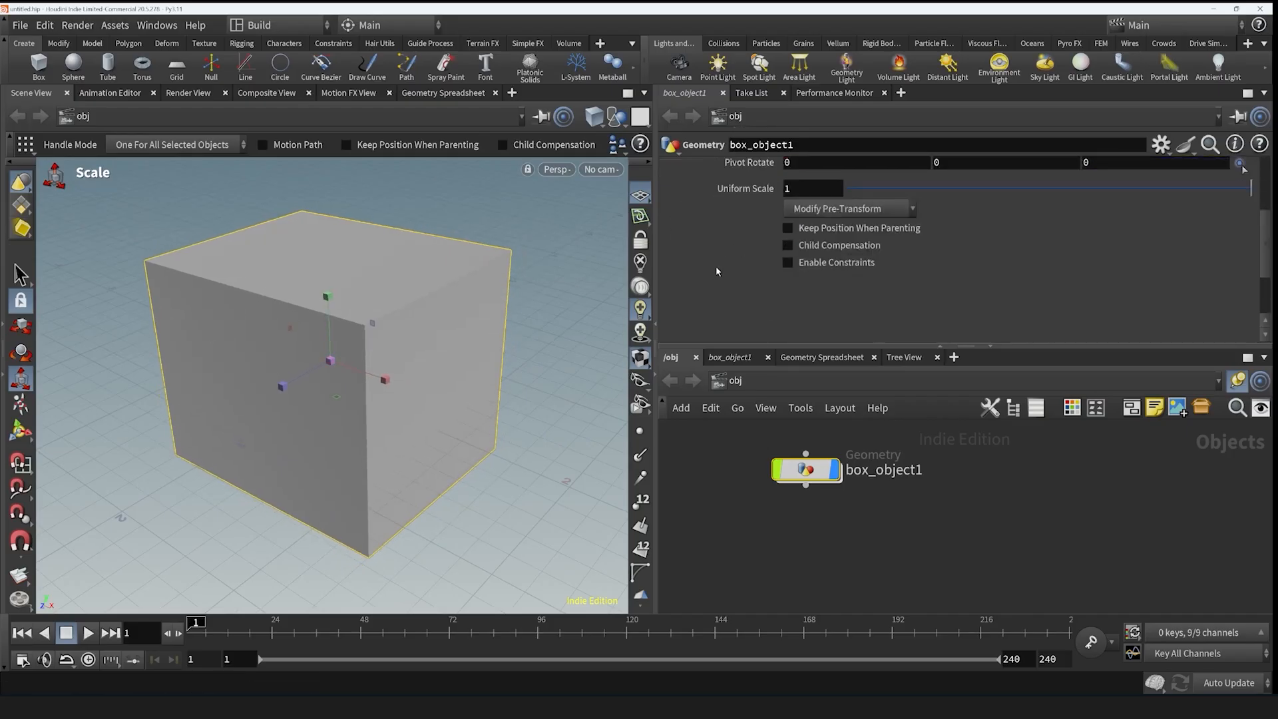
scroll(716, 266, up, 3)
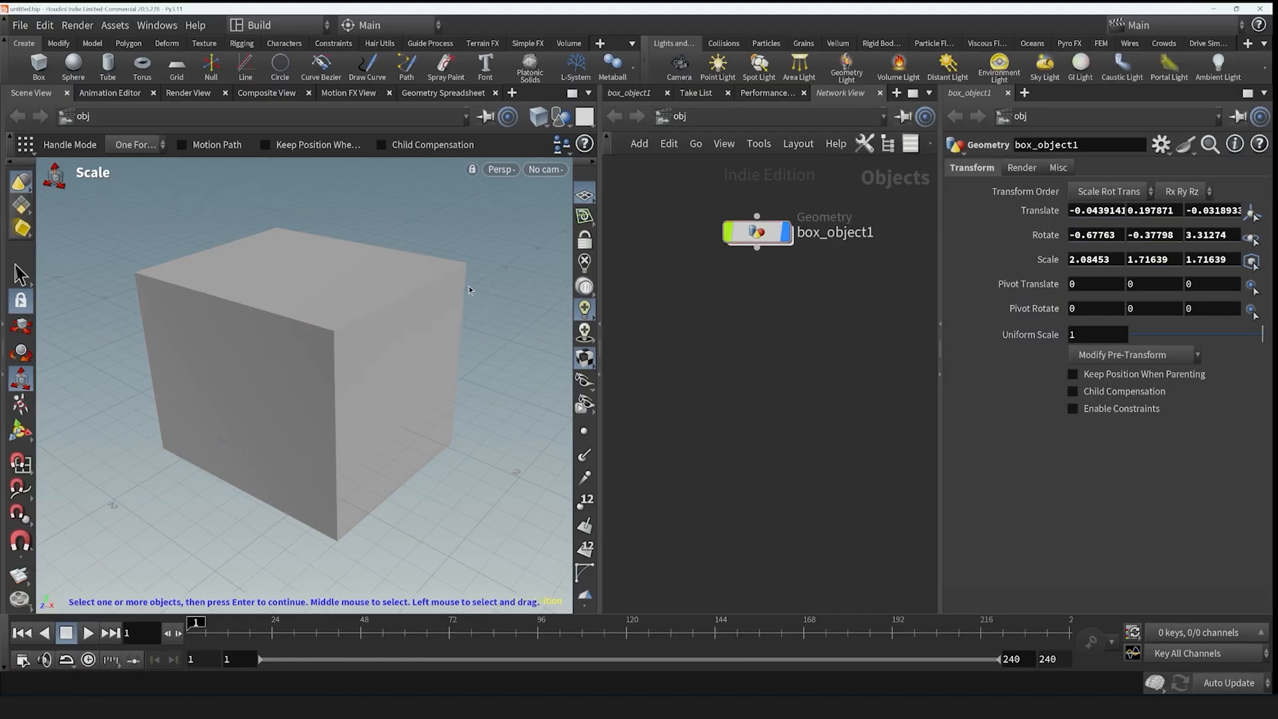
- Practise orbiting, zooming and panning the viewport around the scaled box
key(Escape)
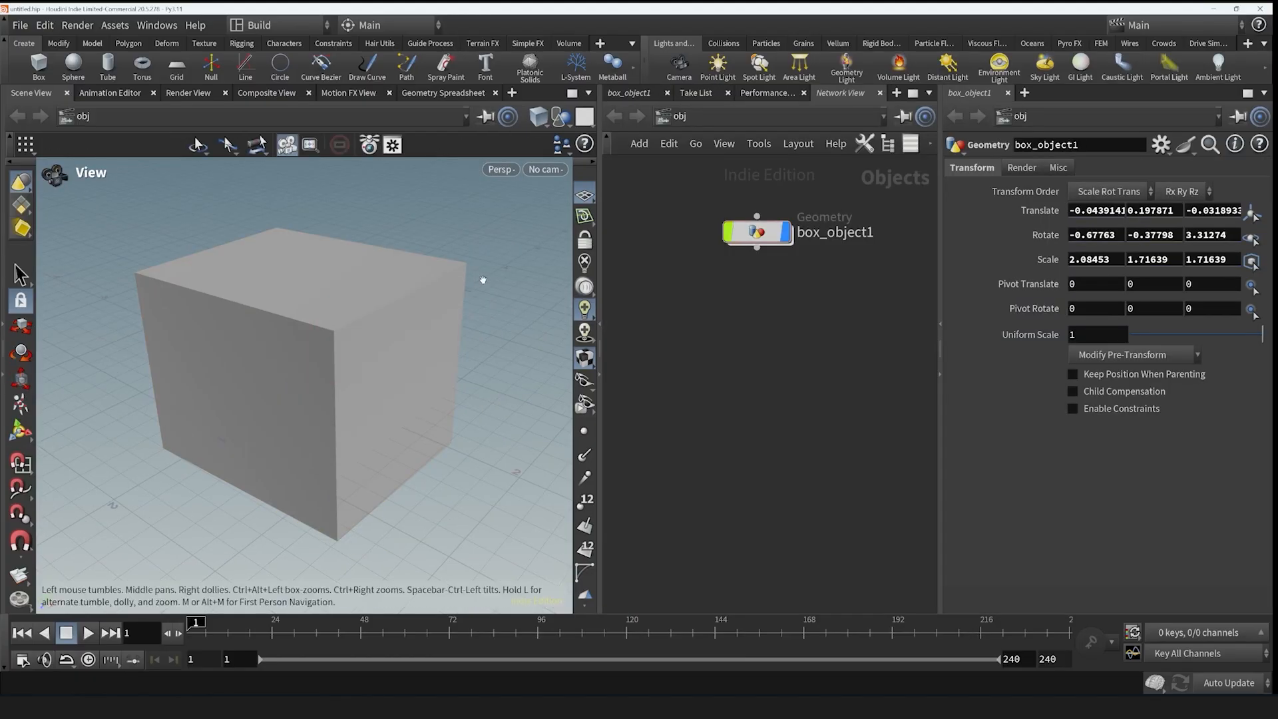
drag(516, 248, 493, 277)
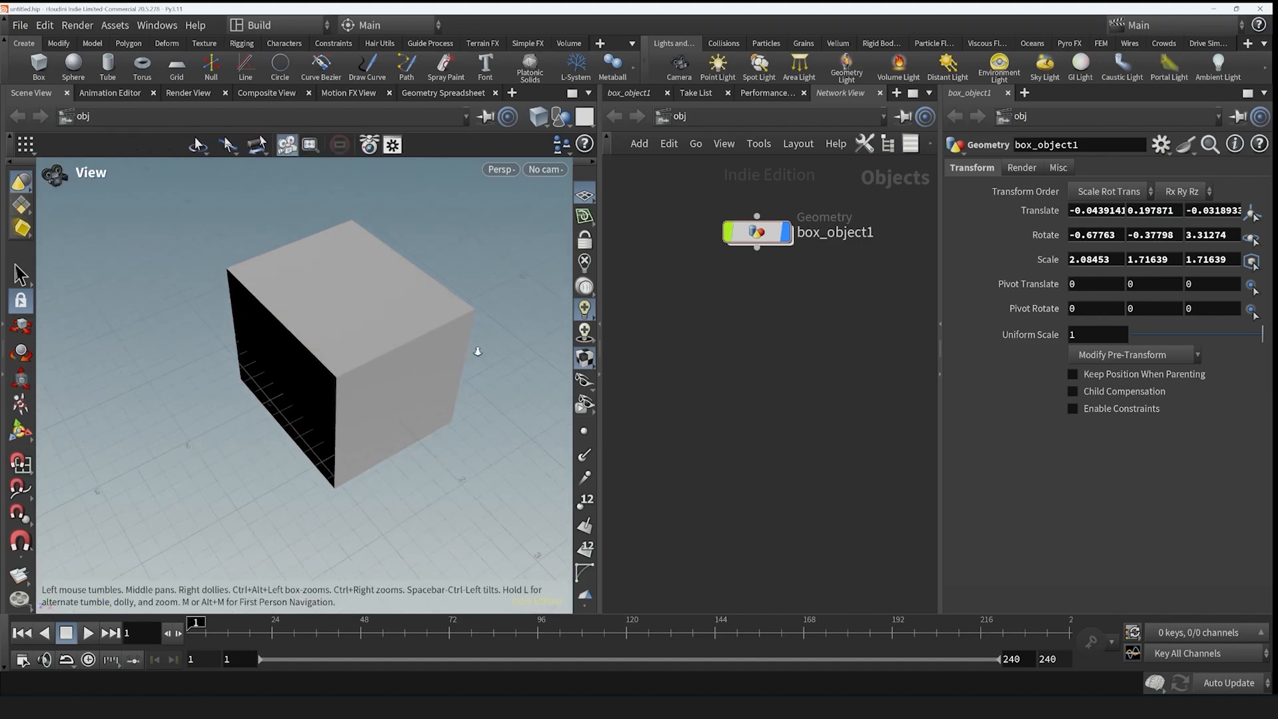
drag(473, 348, 479, 403)
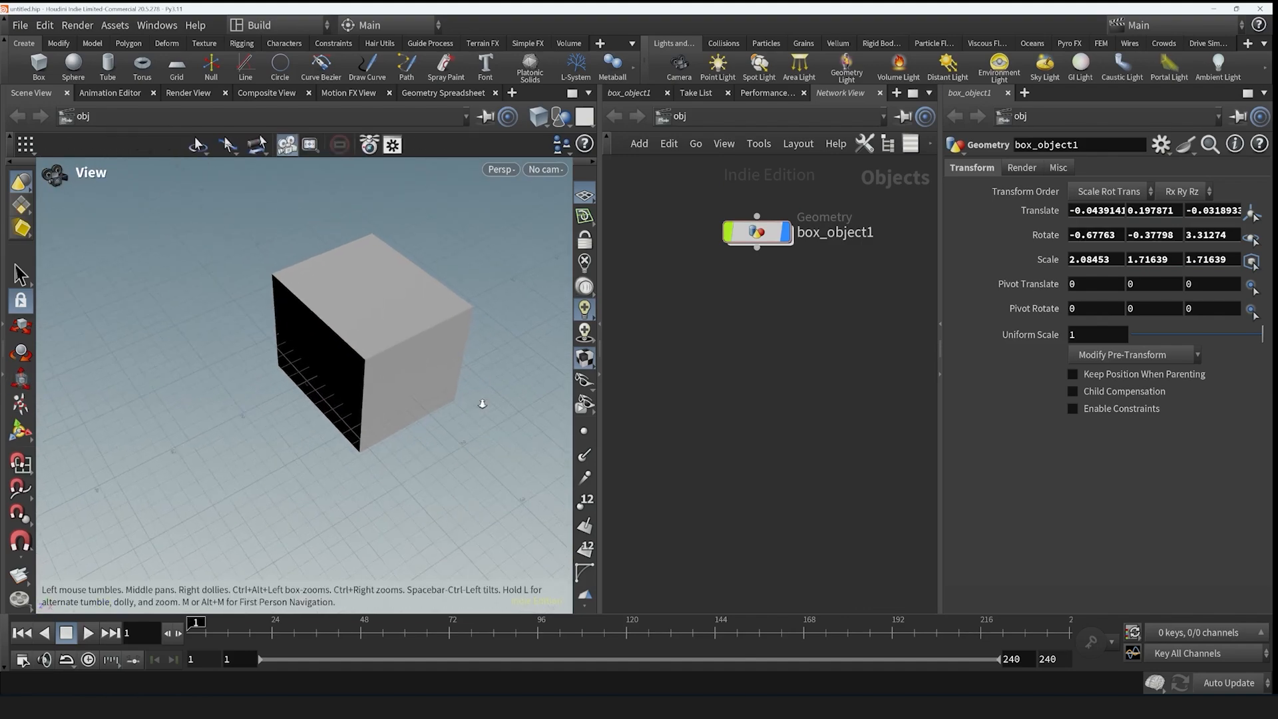
right_drag(479, 403, 388, 334)
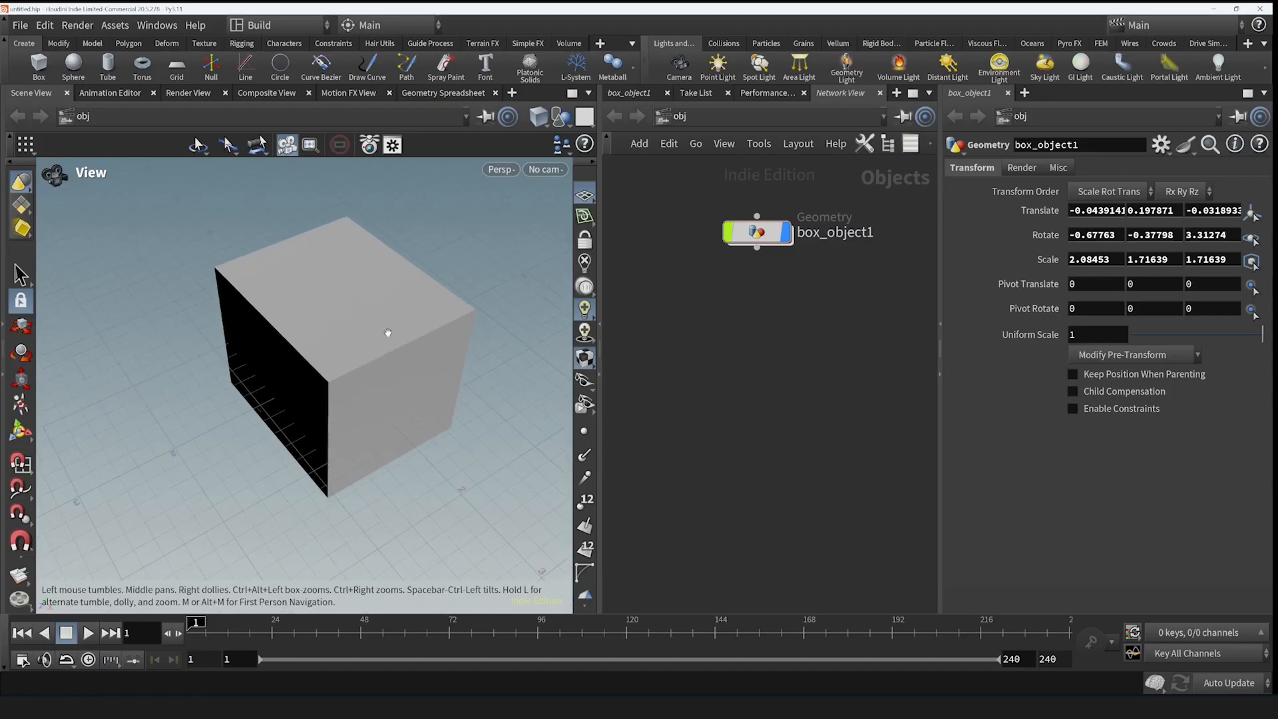
middle_drag(388, 333, 441, 321)
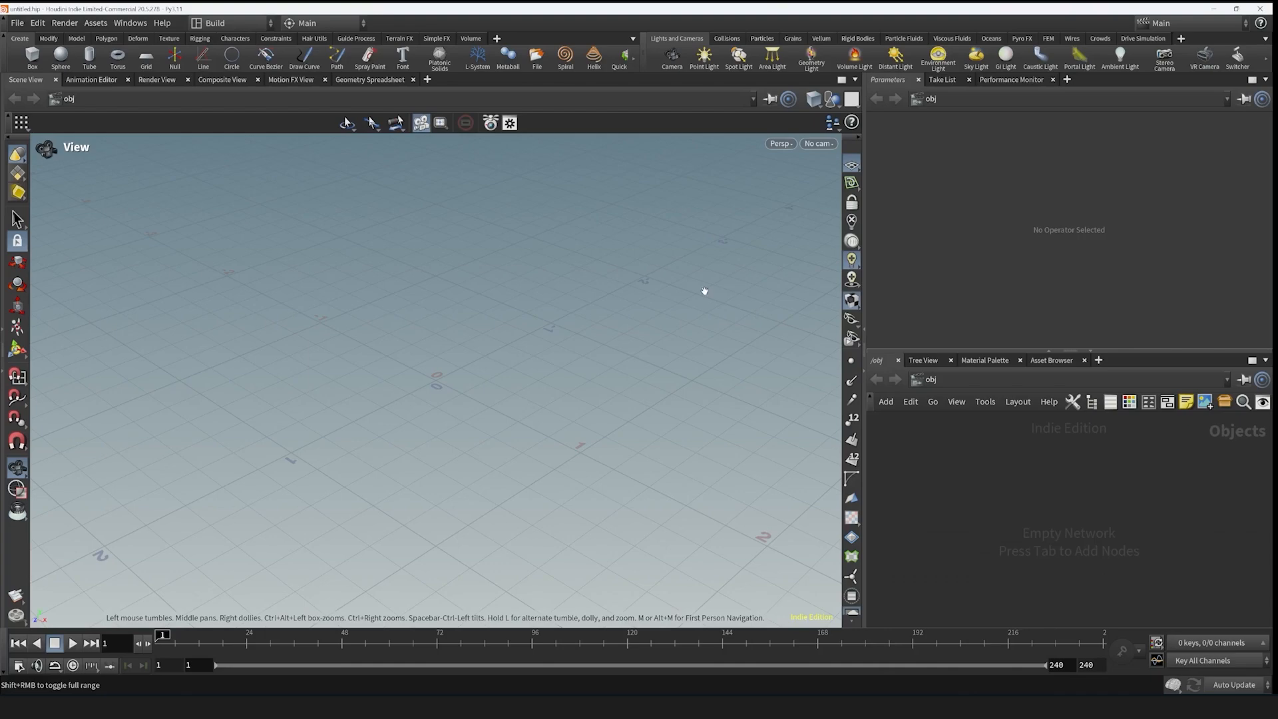
- Enlarge the network pane in the empty scene and add a Test Geometry: Capybara node to the obj network
middle_drag(486, 398, 538, 353)
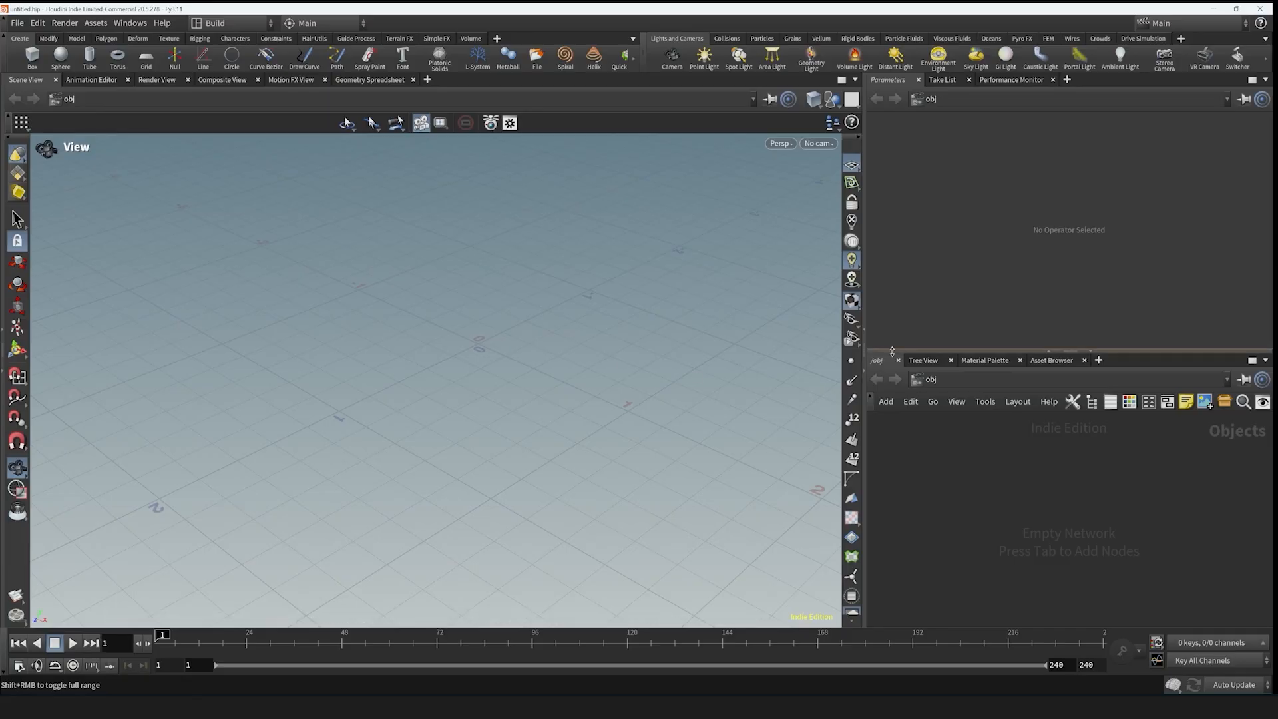
drag(887, 352, 887, 323)
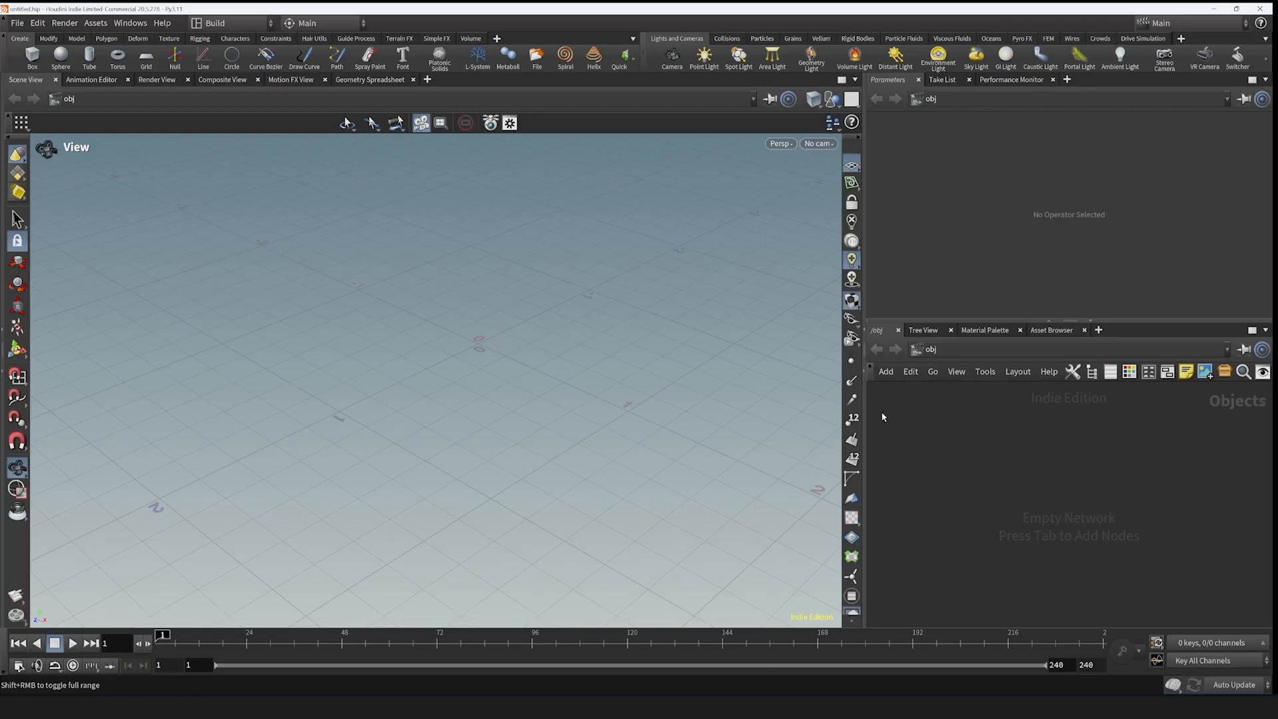
key(Tab)
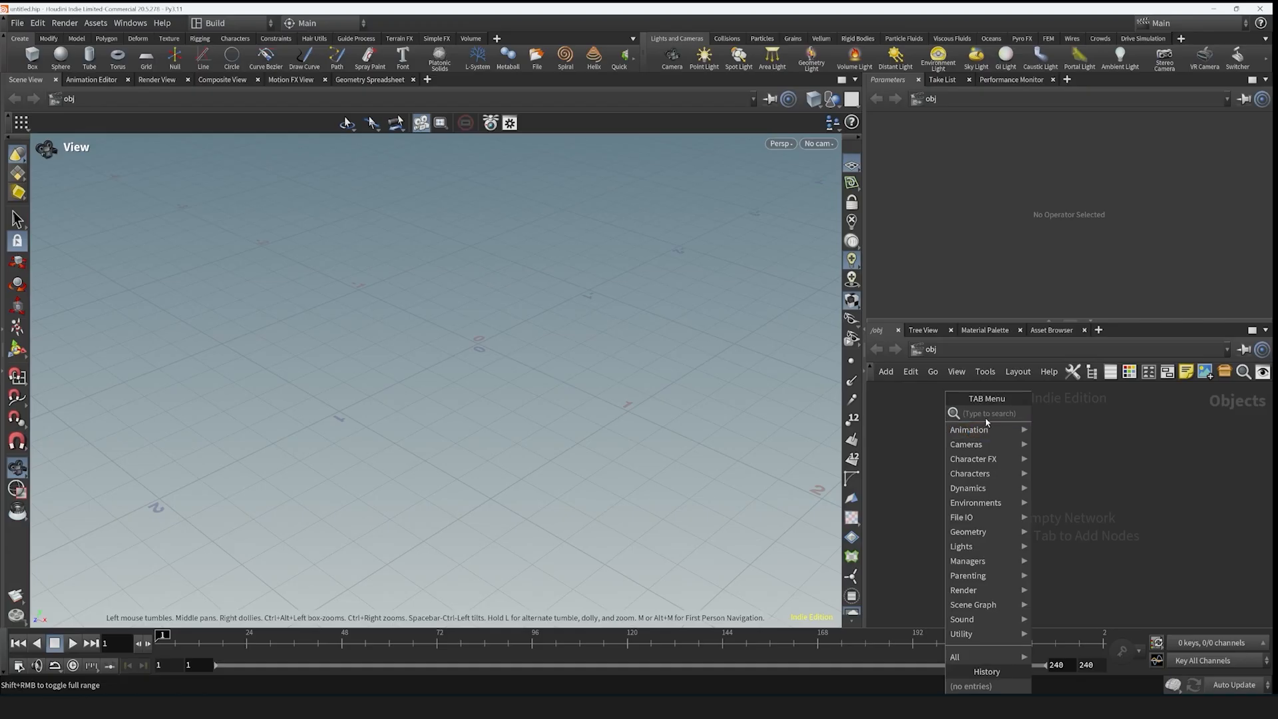
text(test)
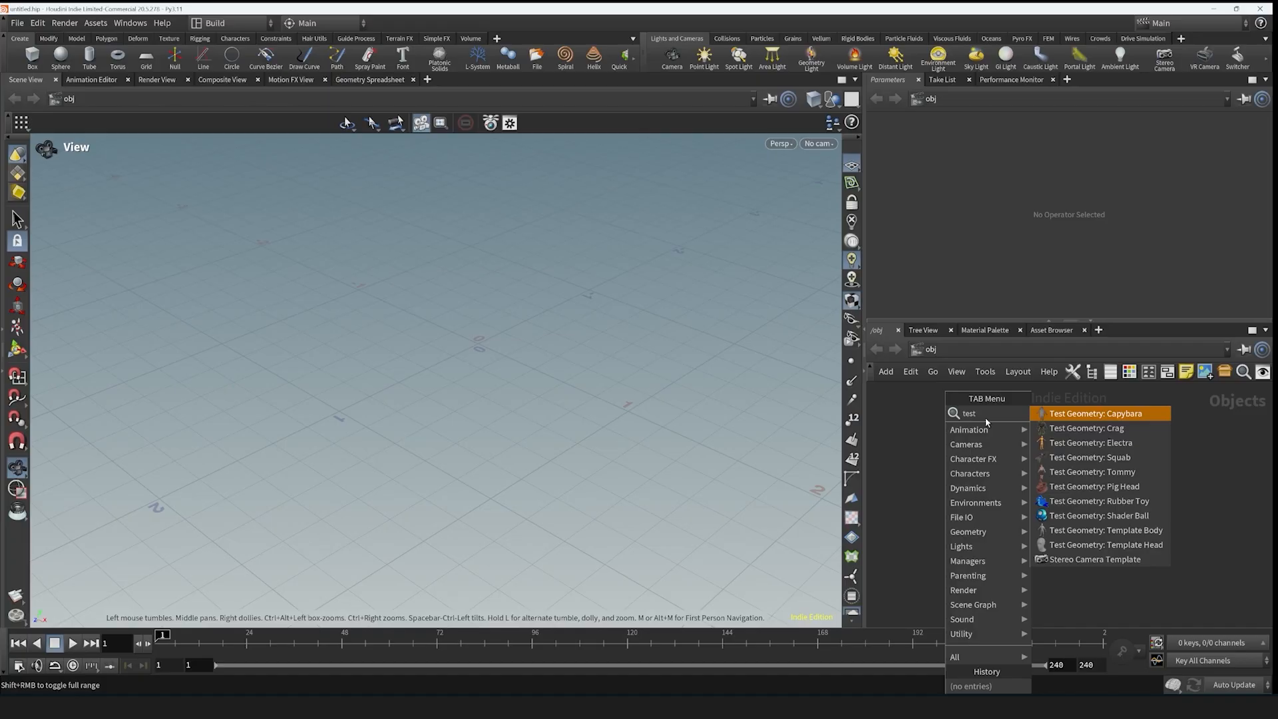
click(1092, 415)
click(971, 423)
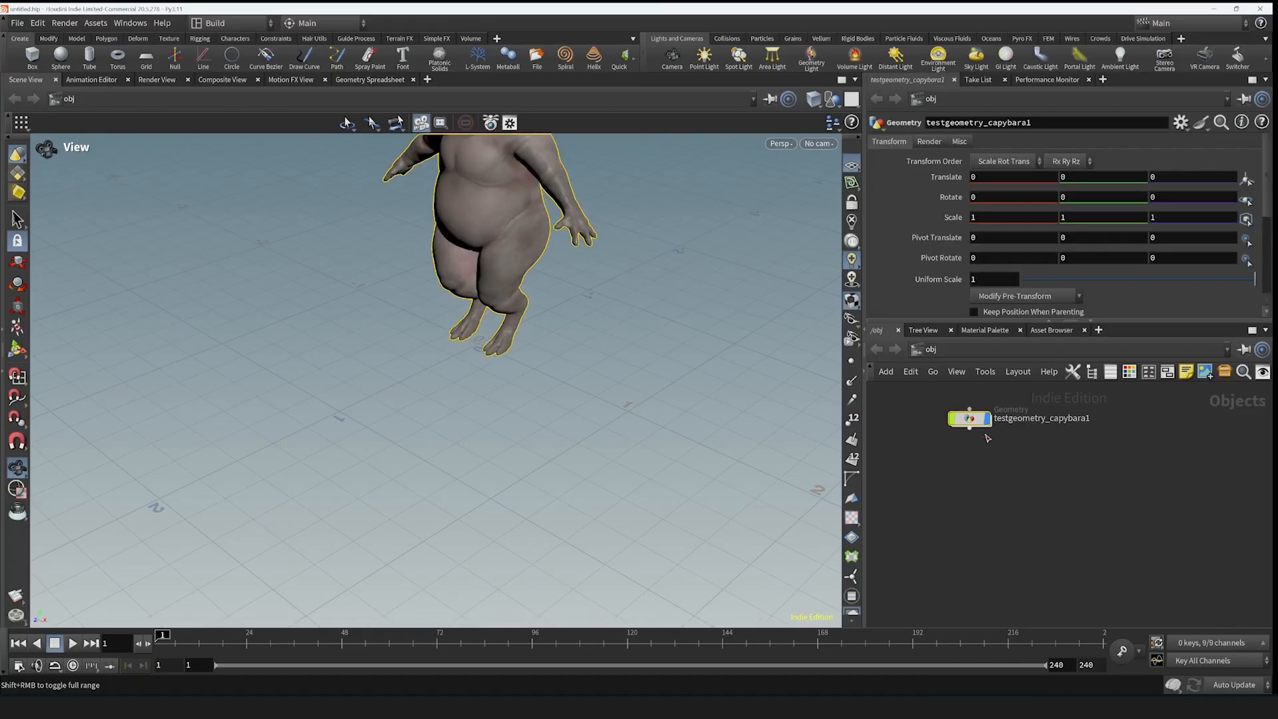
- Add a Test Geometry: Crag node to the obj network, below and to the left of the capybara node
middle_drag(616, 270, 617, 499)
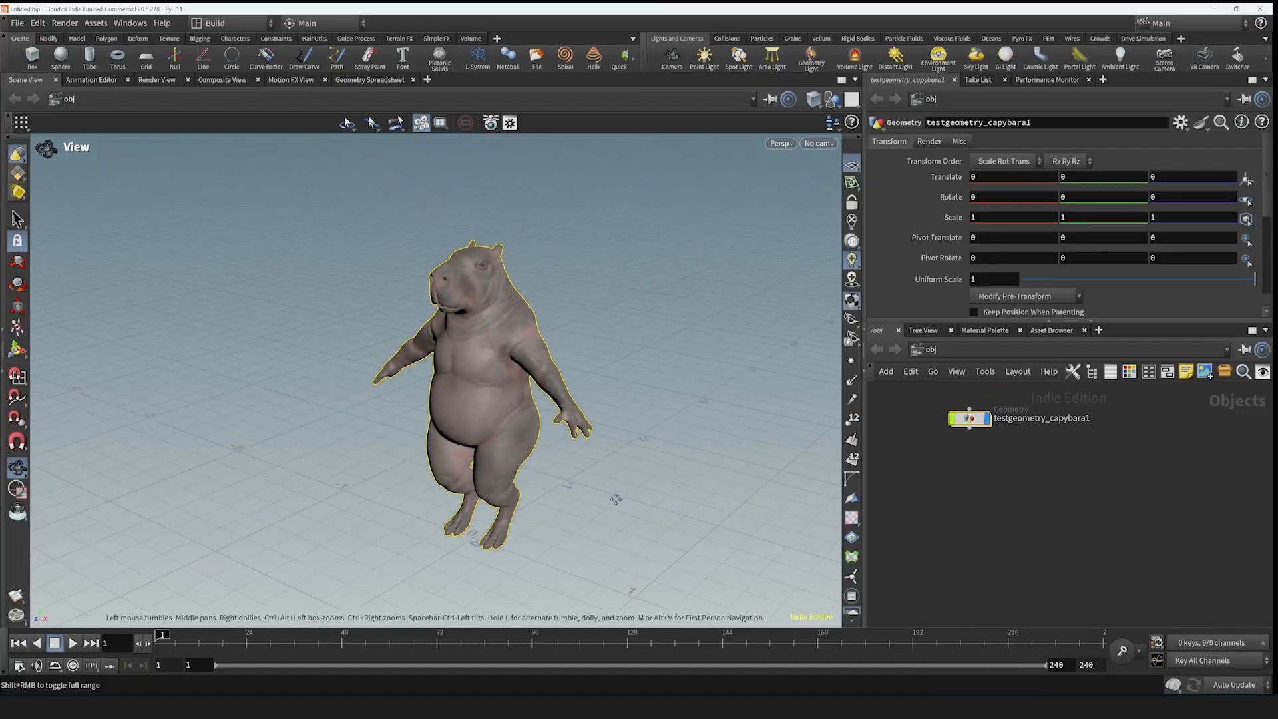
drag(617, 499, 586, 403)
key(Tab)
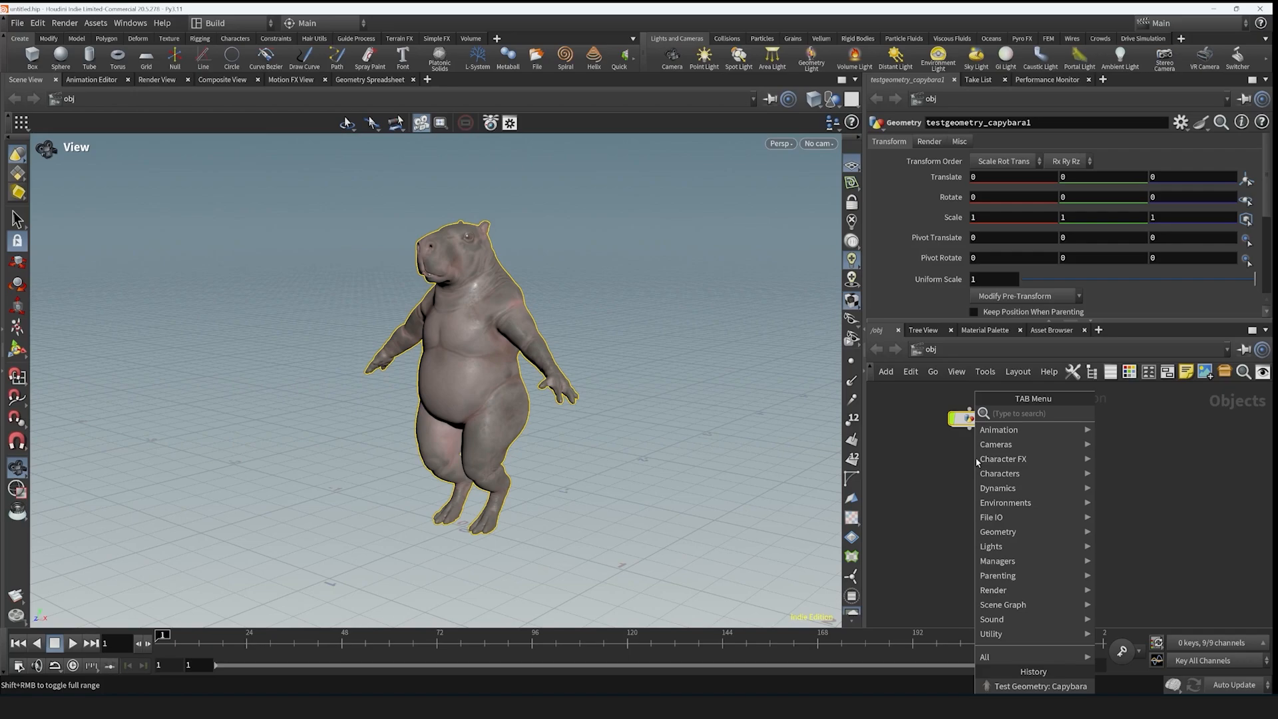
mouse_move(999, 474)
click(1105, 424)
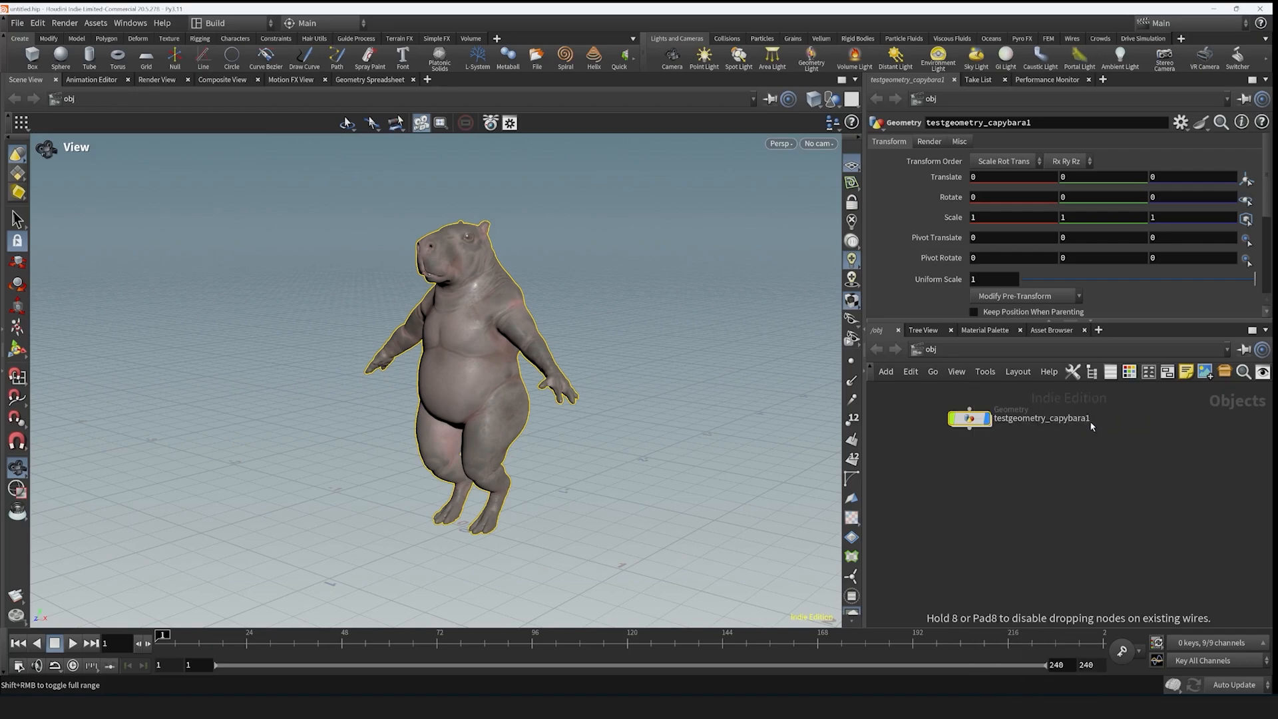
click(909, 474)
- Move the crag model beside the capybara, to about -1.39 on the X axis
drag(512, 372, 49, 358)
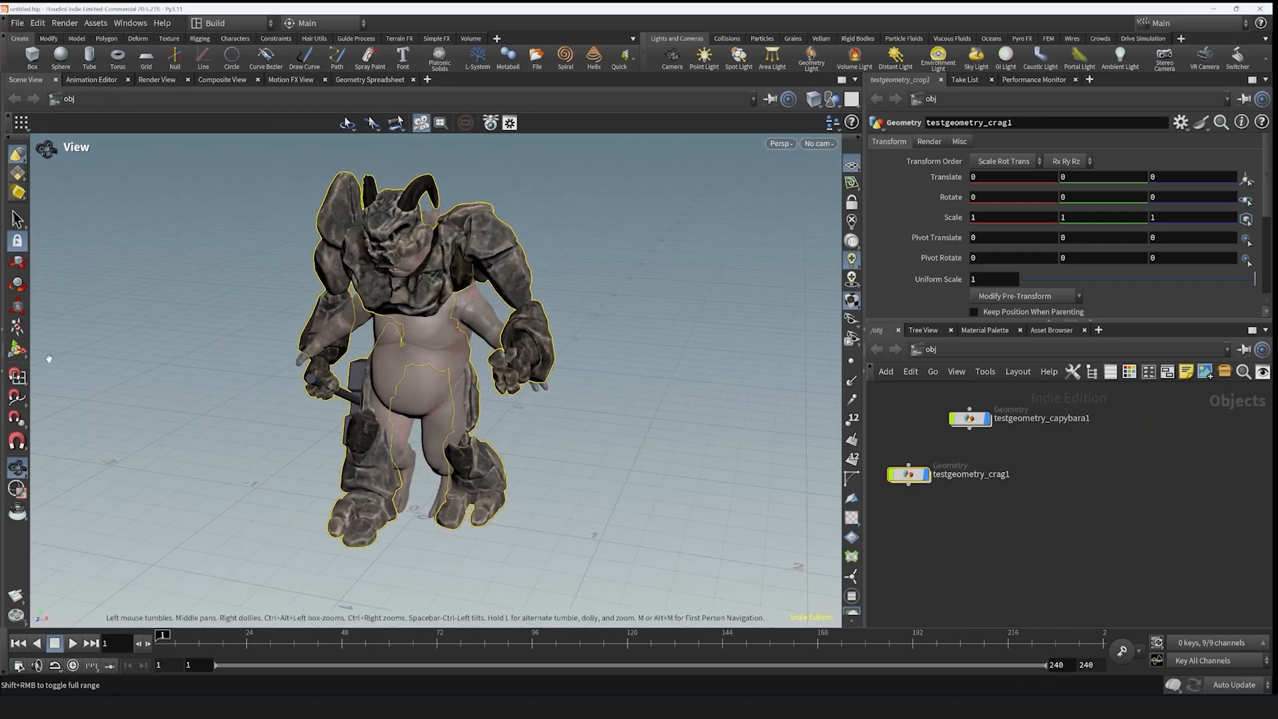
click(18, 262)
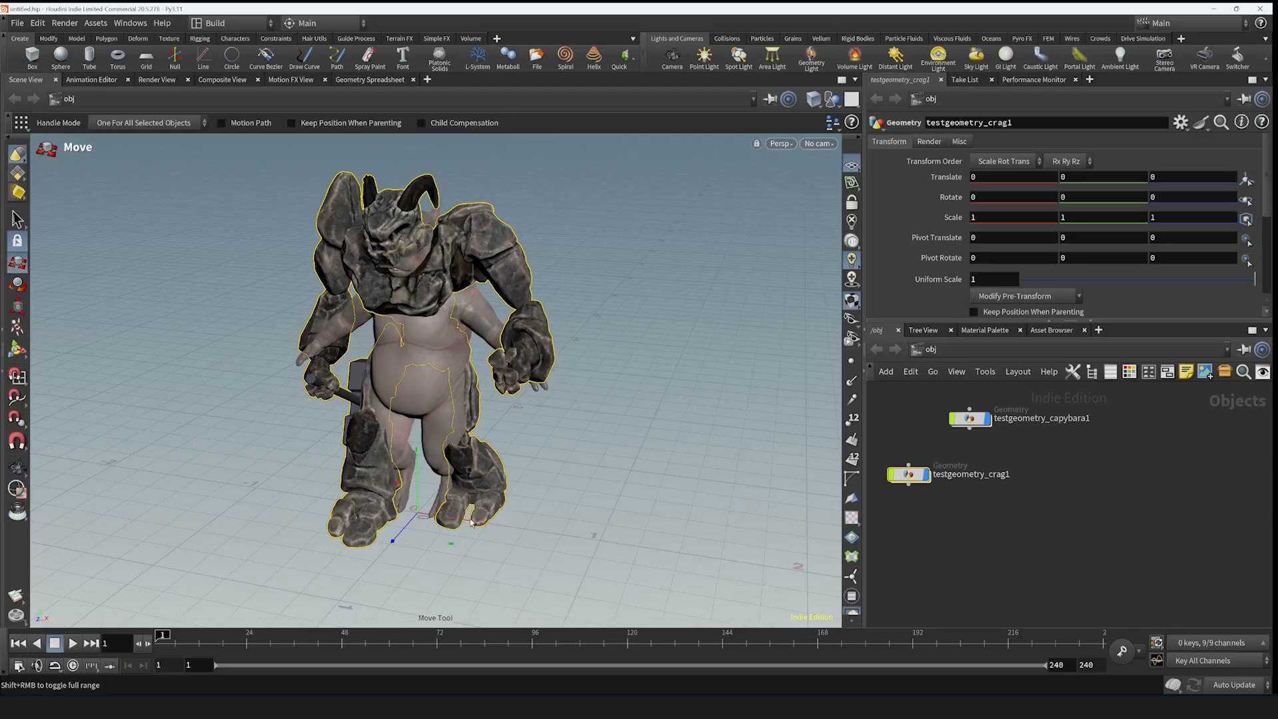
drag(471, 522, 238, 519)
key(Escape)
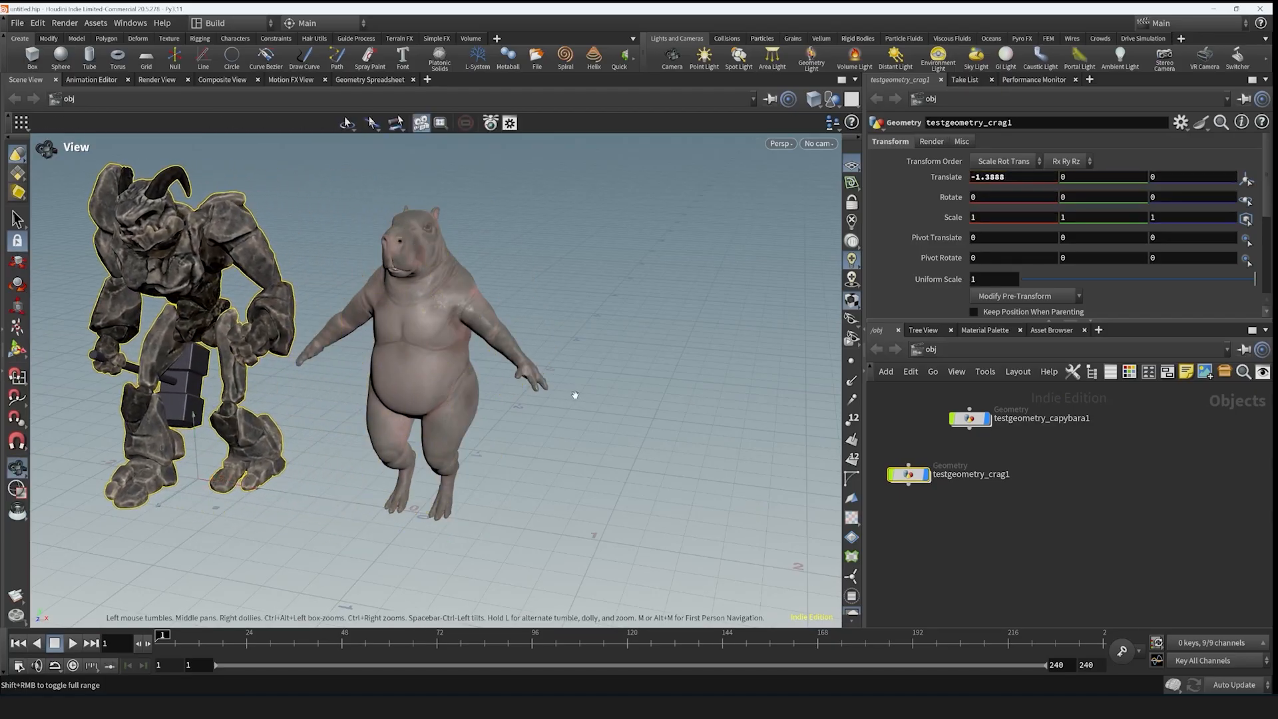
- Inspect both characters from the Top viewport and the Front viewport
drag(575, 395, 673, 331)
key(s)
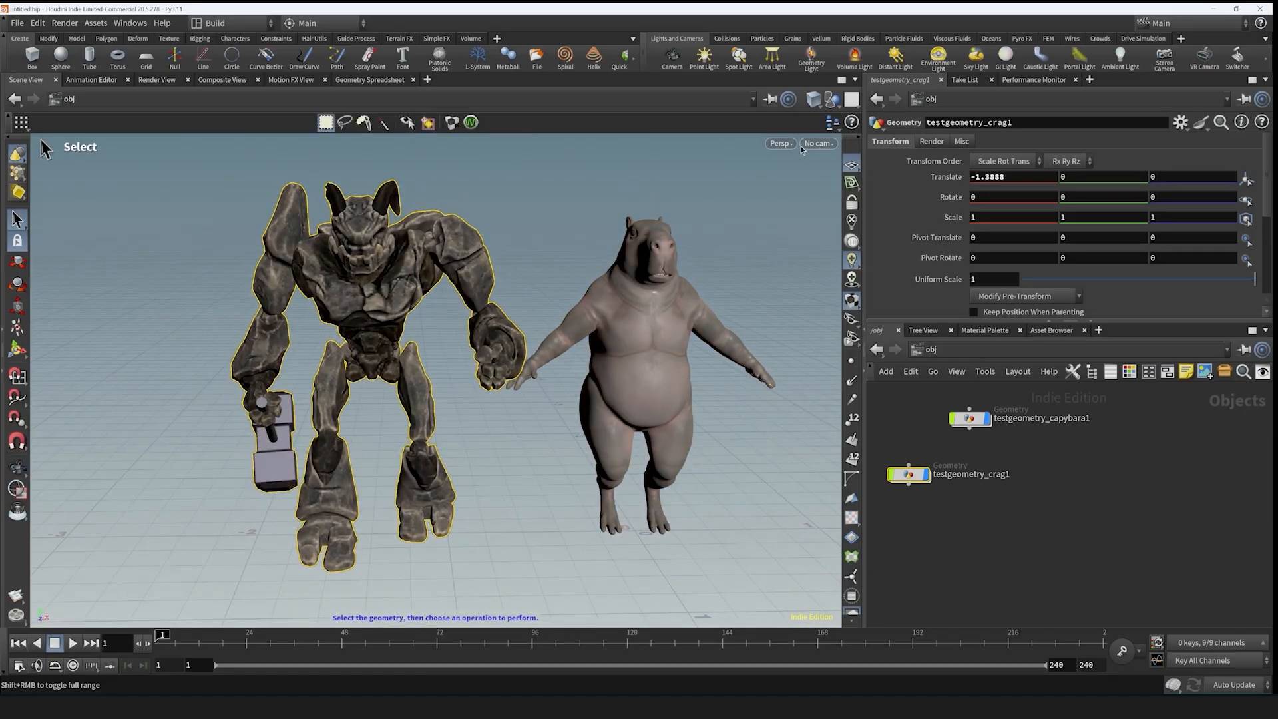
click(781, 143)
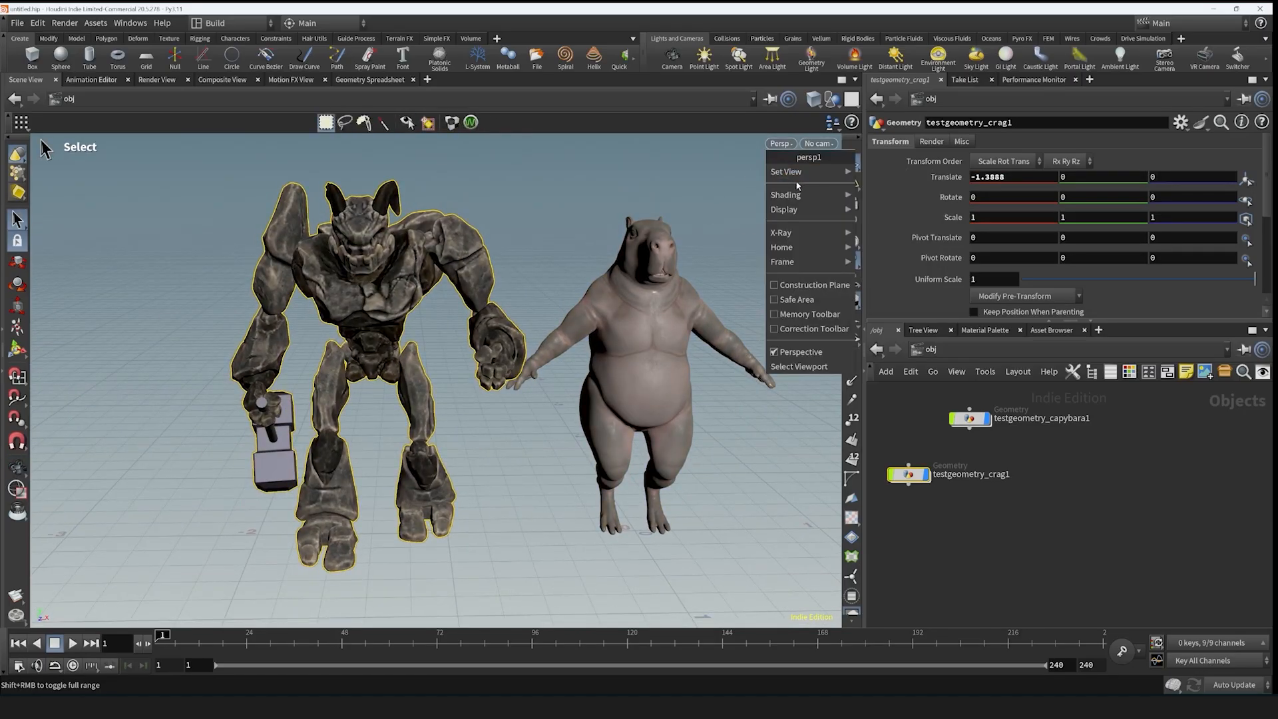
mouse_move(799, 172)
click(866, 188)
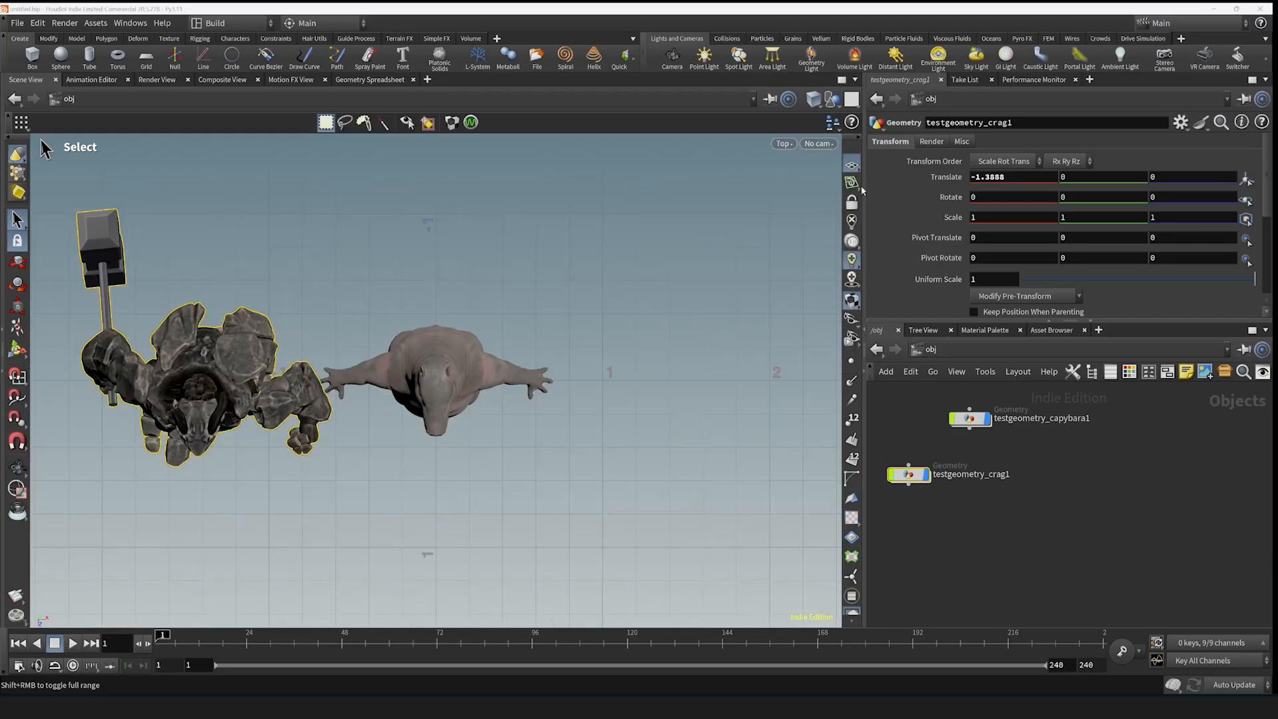
click(783, 144)
mouse_move(849, 174)
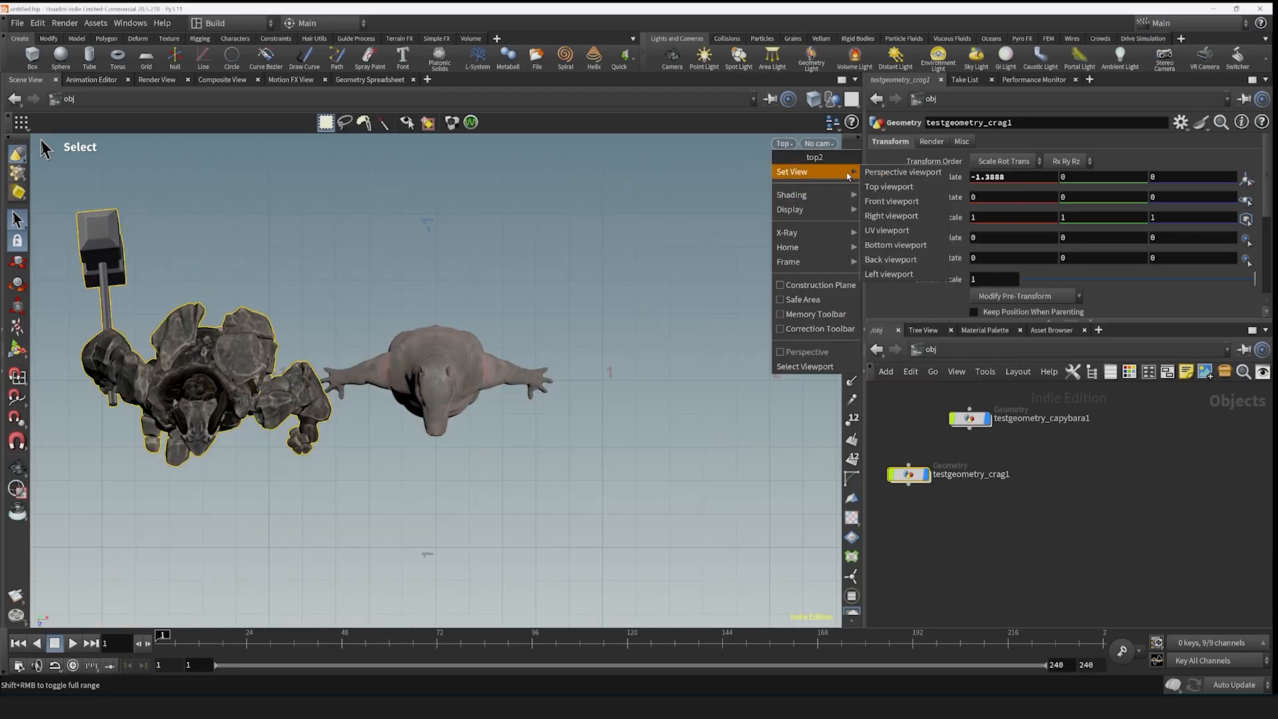
click(892, 201)
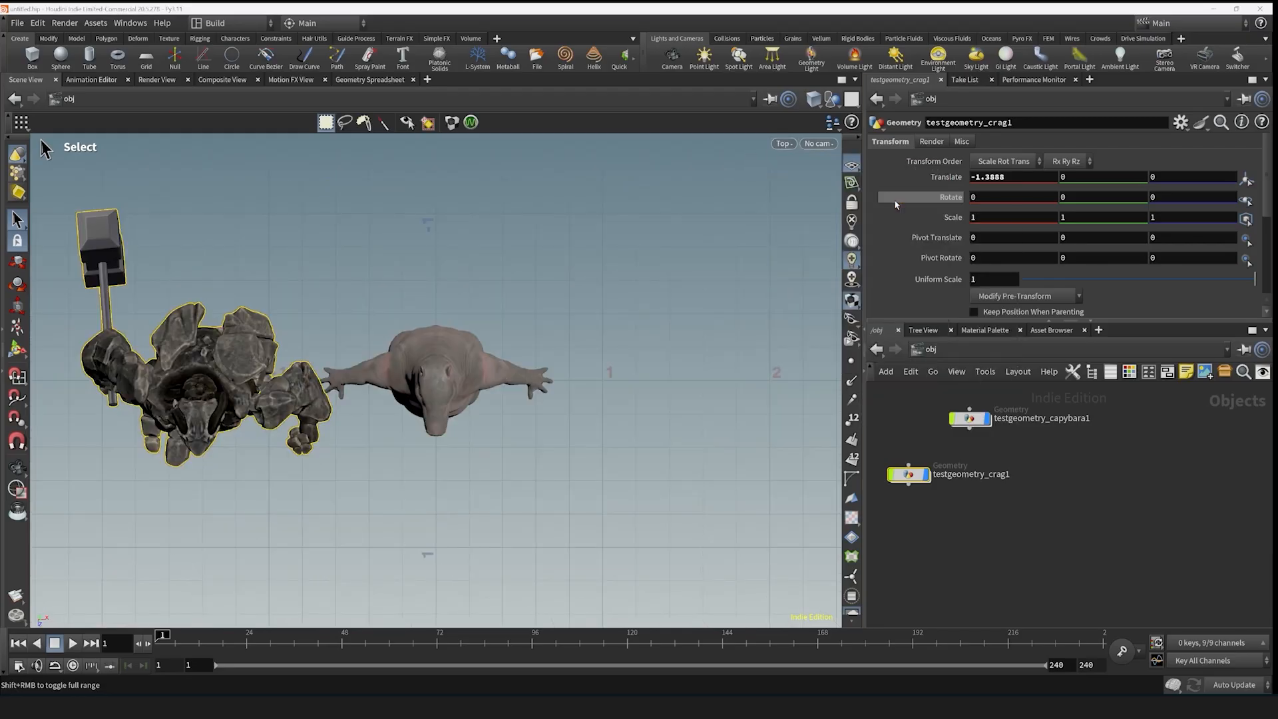
- Inspect both characters from the Right and Bottom viewports and return to the Perspective viewport
click(781, 143)
mouse_move(799, 172)
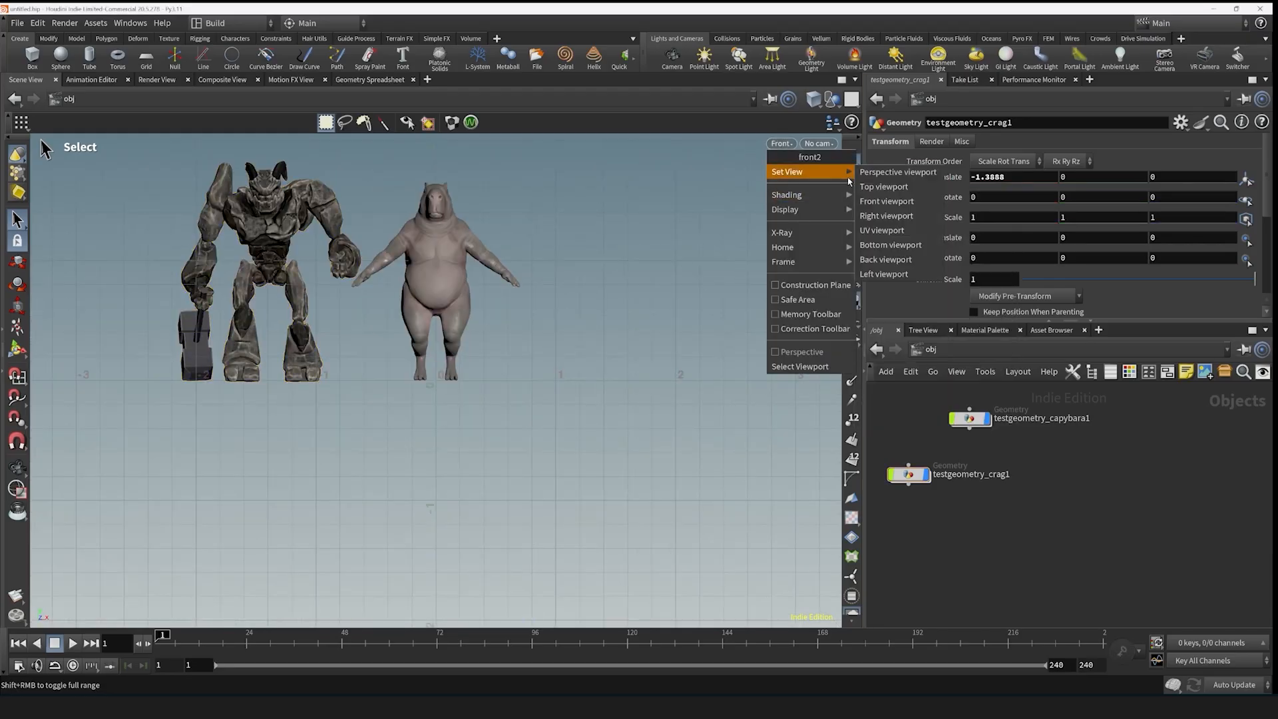
click(886, 216)
click(780, 144)
click(890, 244)
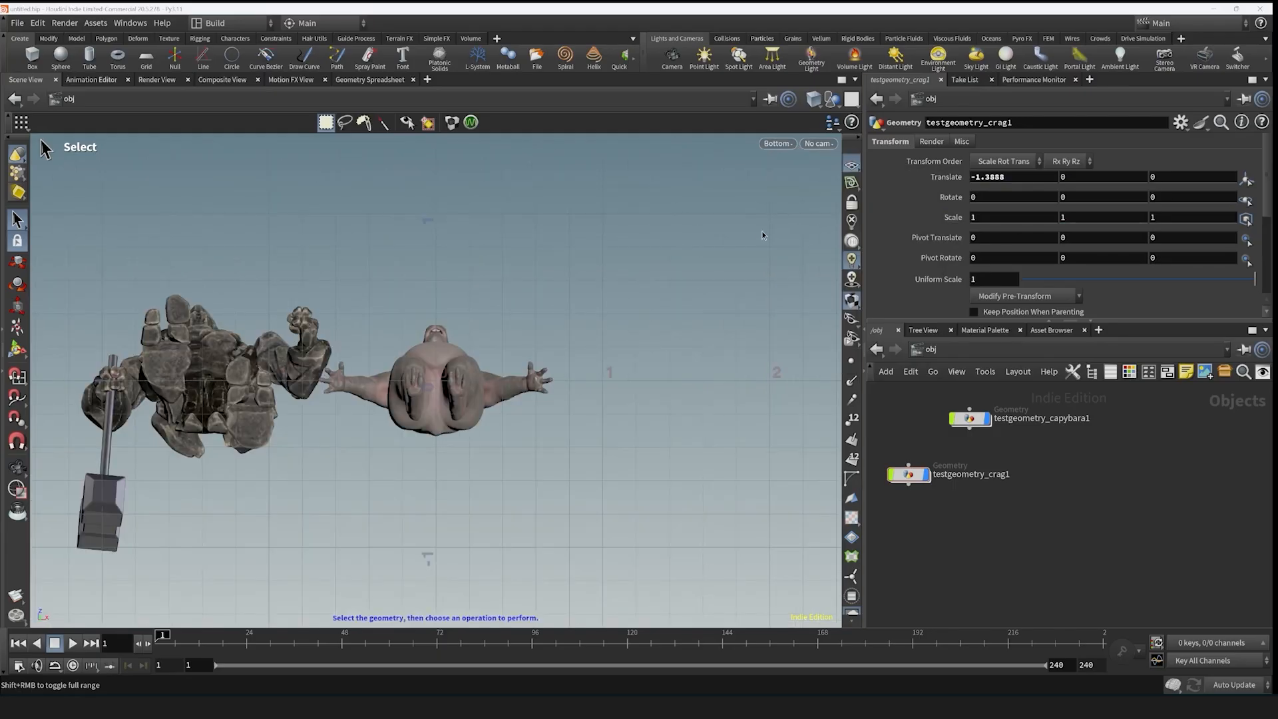
click(777, 144)
click(874, 177)
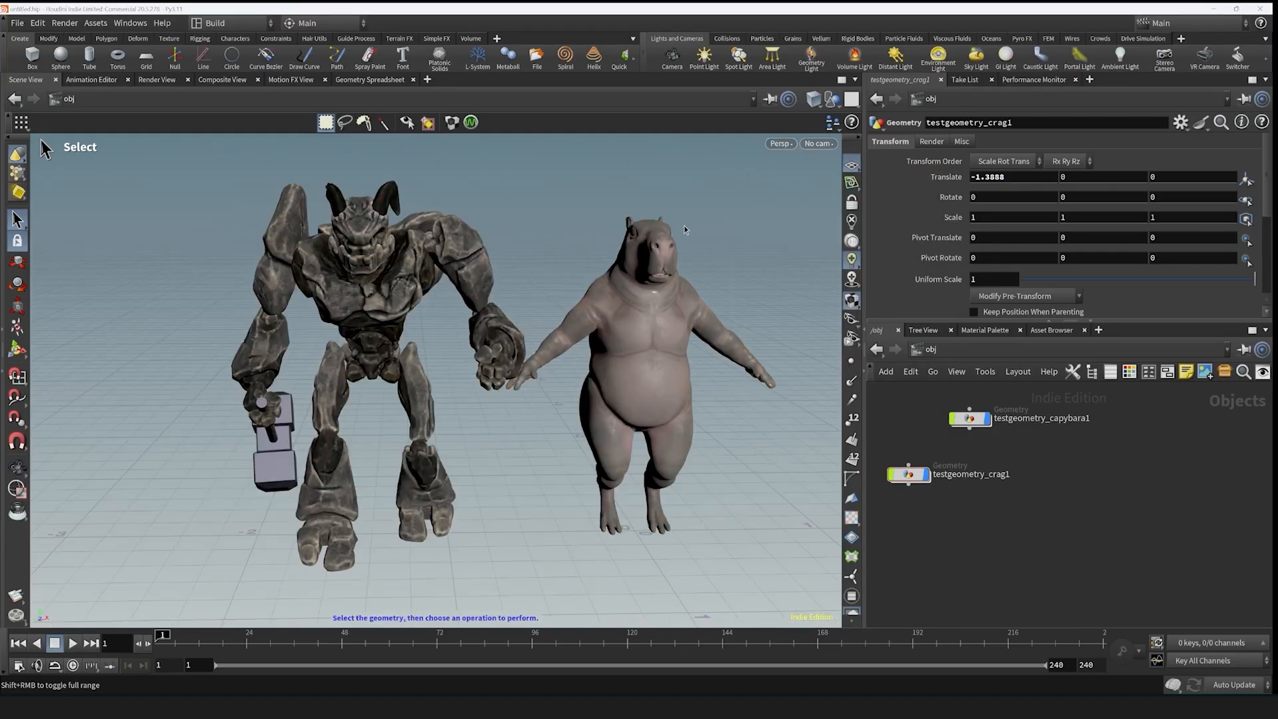
click(819, 143)
click(785, 147)
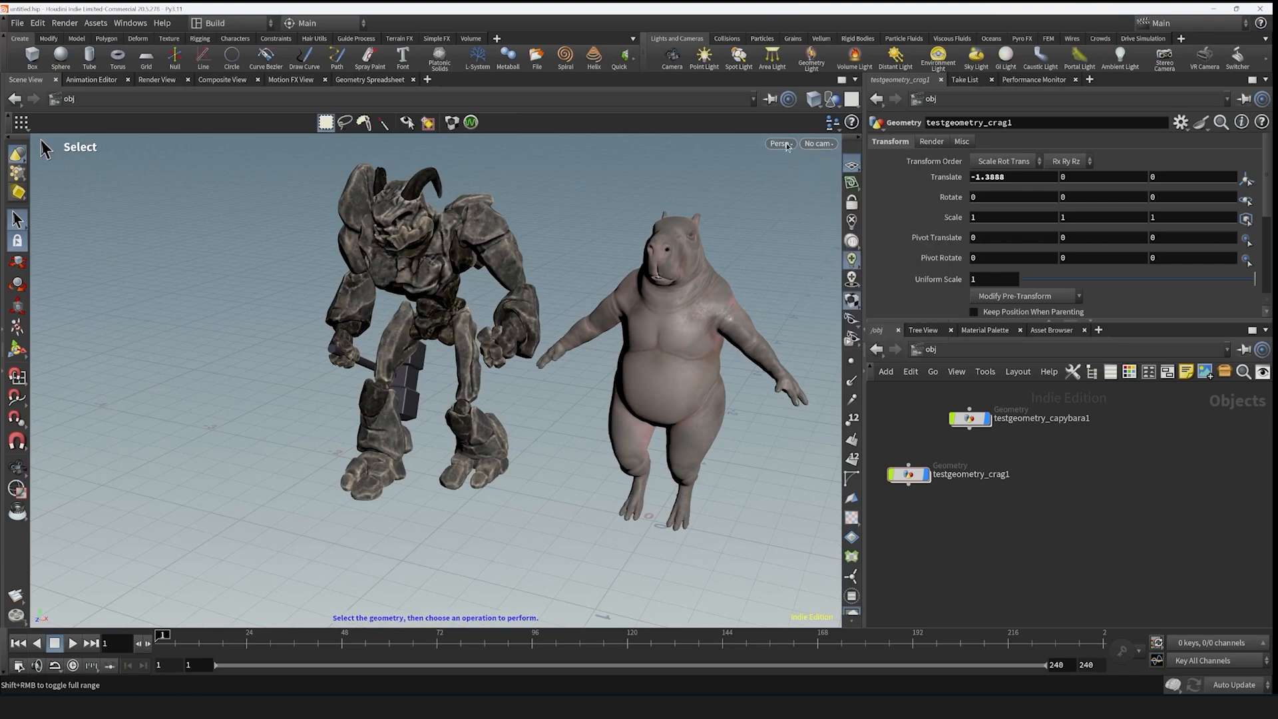
click(785, 147)
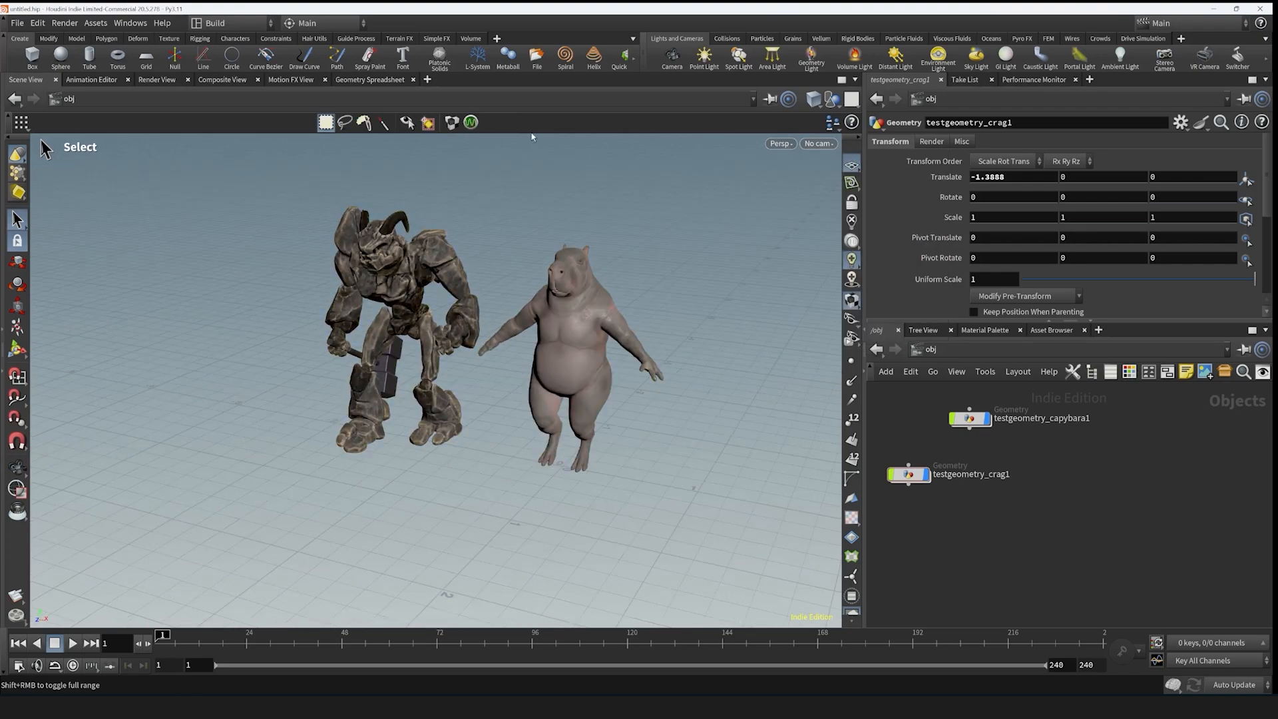
- Preview the characters with Smooth Wire Shaded display and return the viewport to Smooth Shaded
click(812, 101)
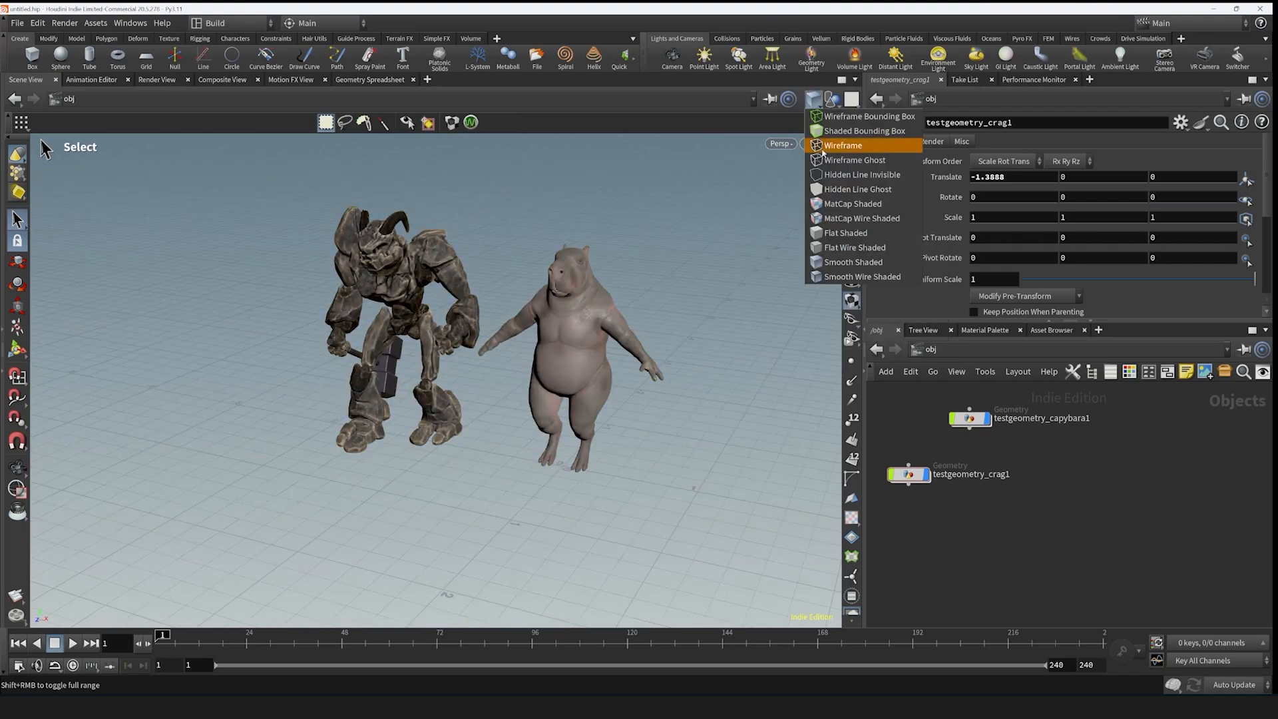
click(834, 277)
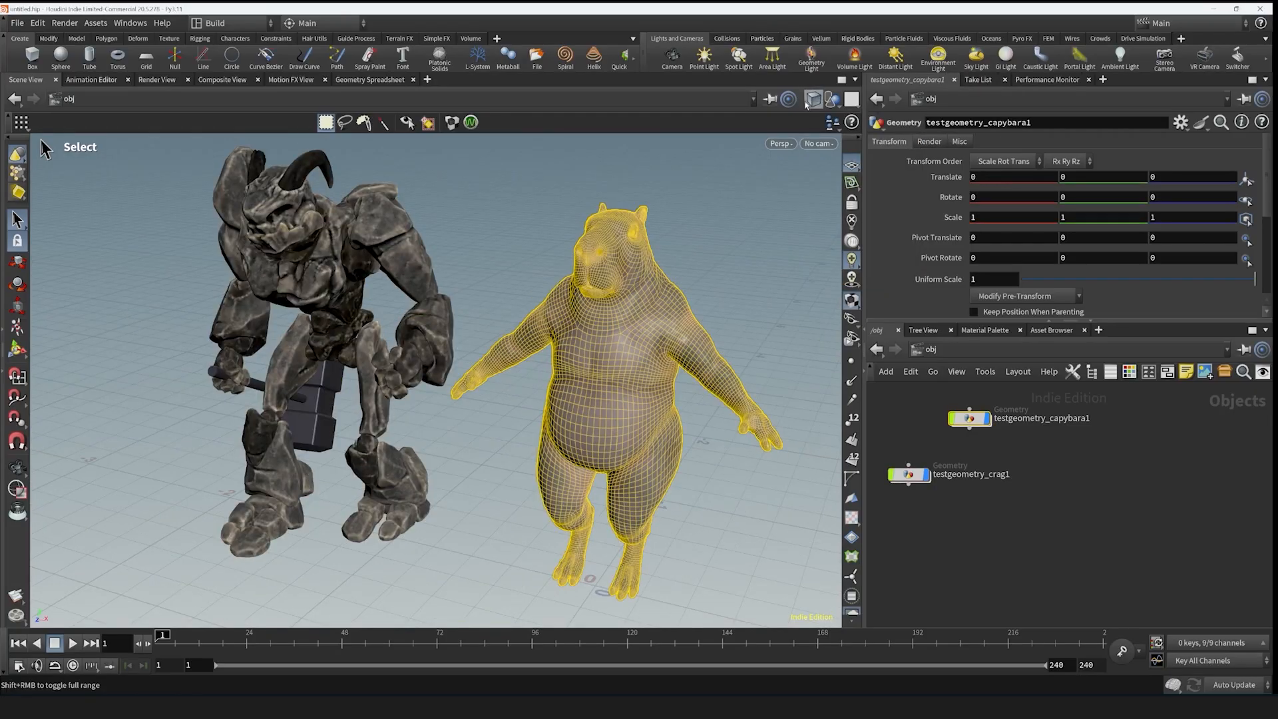
click(813, 101)
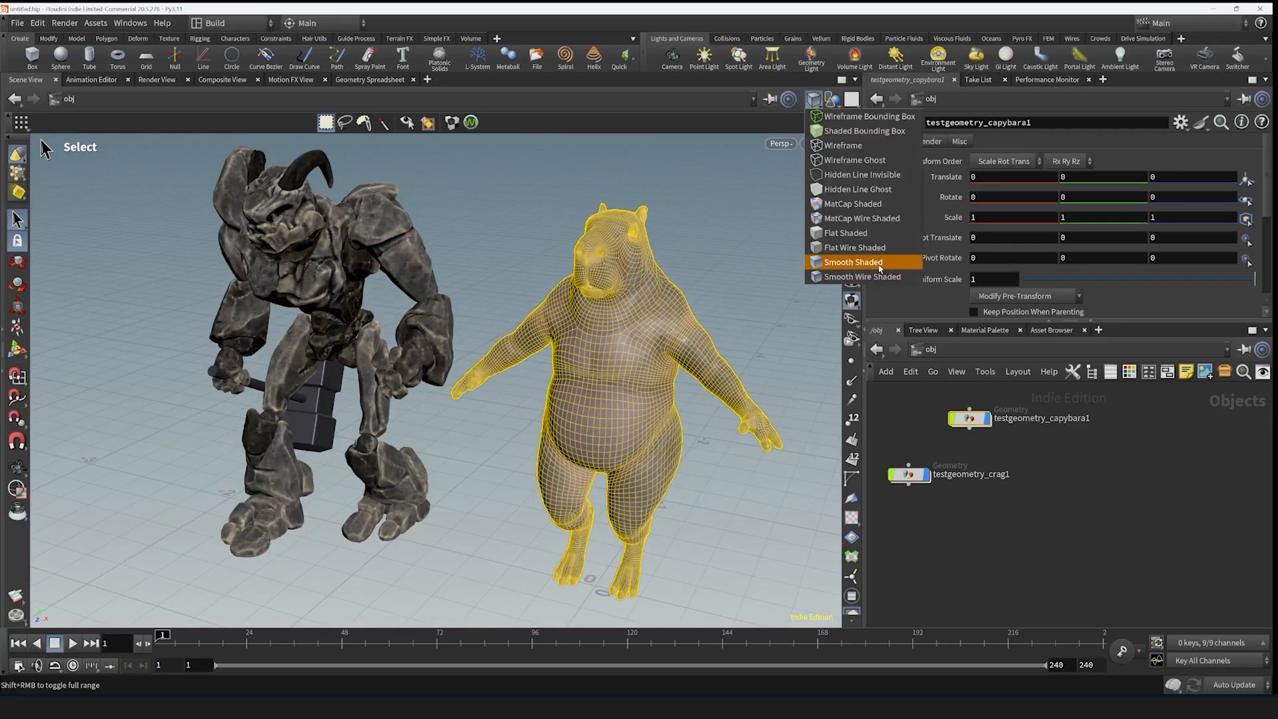
click(846, 263)
- Deselect the capybara, preview both characters with Hidden Line Ghost display, and set the viewport to Smooth Wire Shaded
click(813, 99)
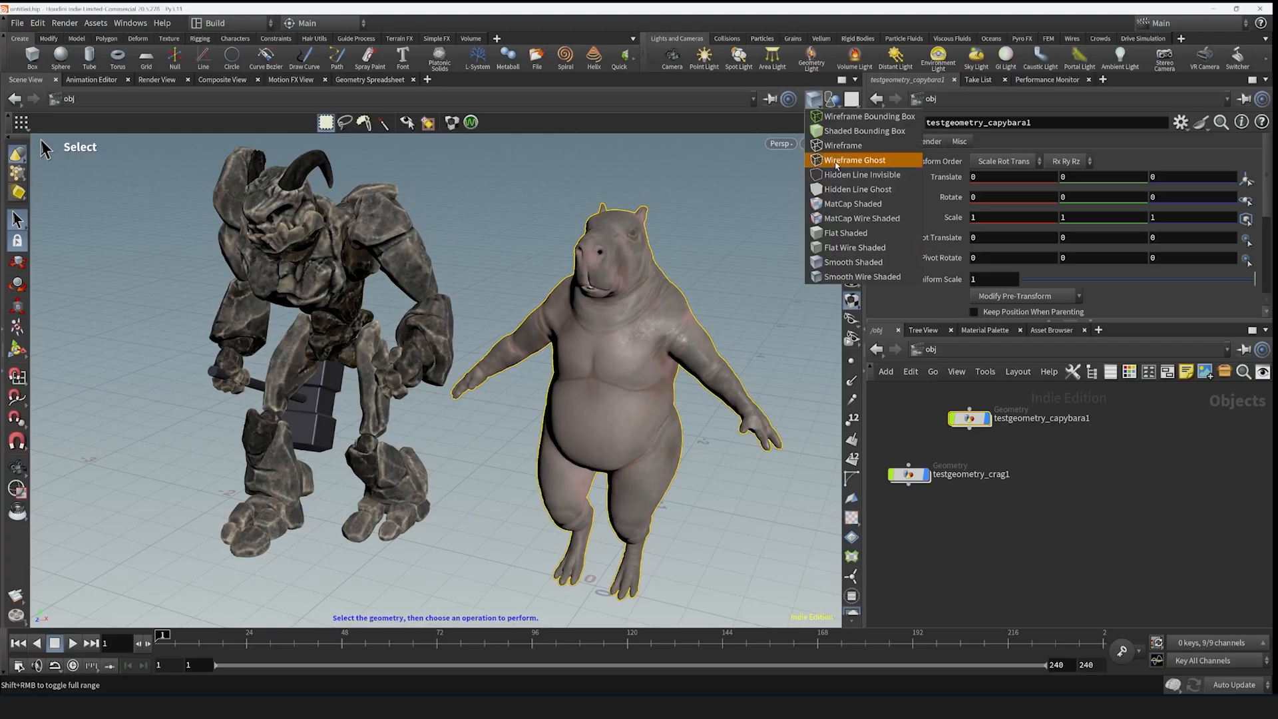
click(802, 235)
click(813, 100)
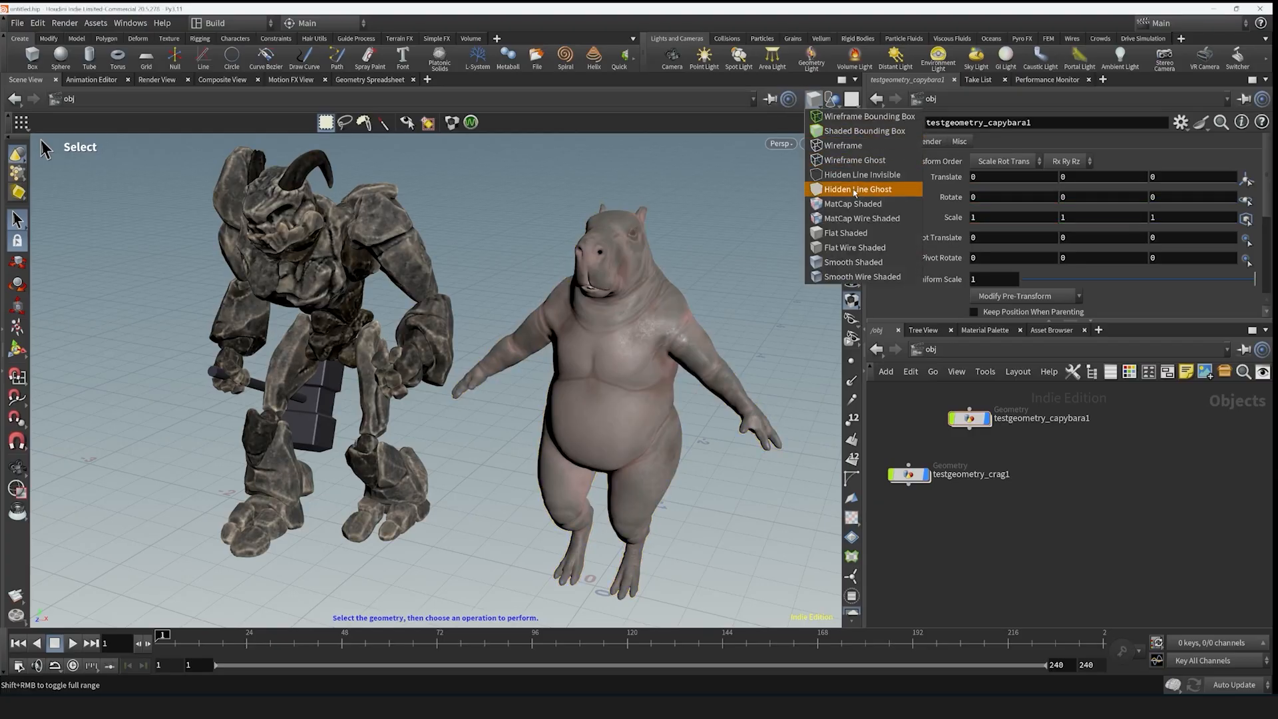
click(839, 191)
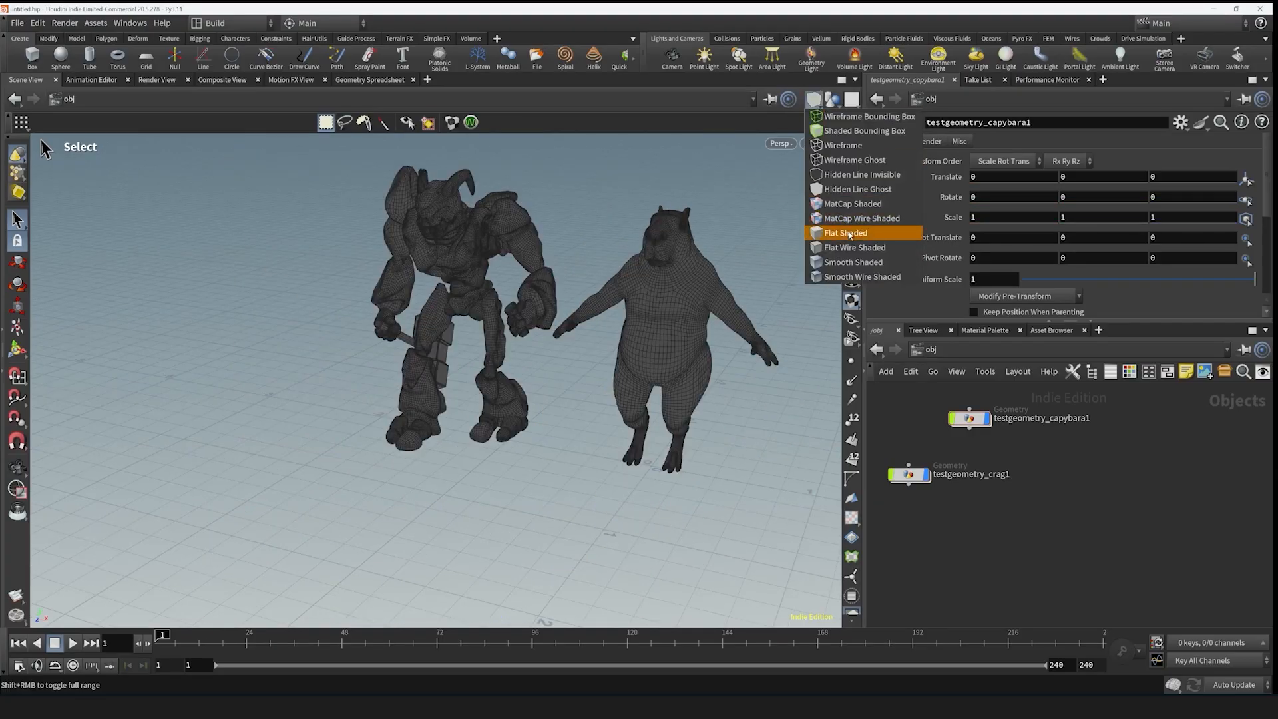
click(860, 276)
key(Escape)
mouse_move(796, 254)
mouse_down()
mouse_move(740, 228)
mouse_move(779, 213)
mouse_move(705, 285)
mouse_up()
key(s)
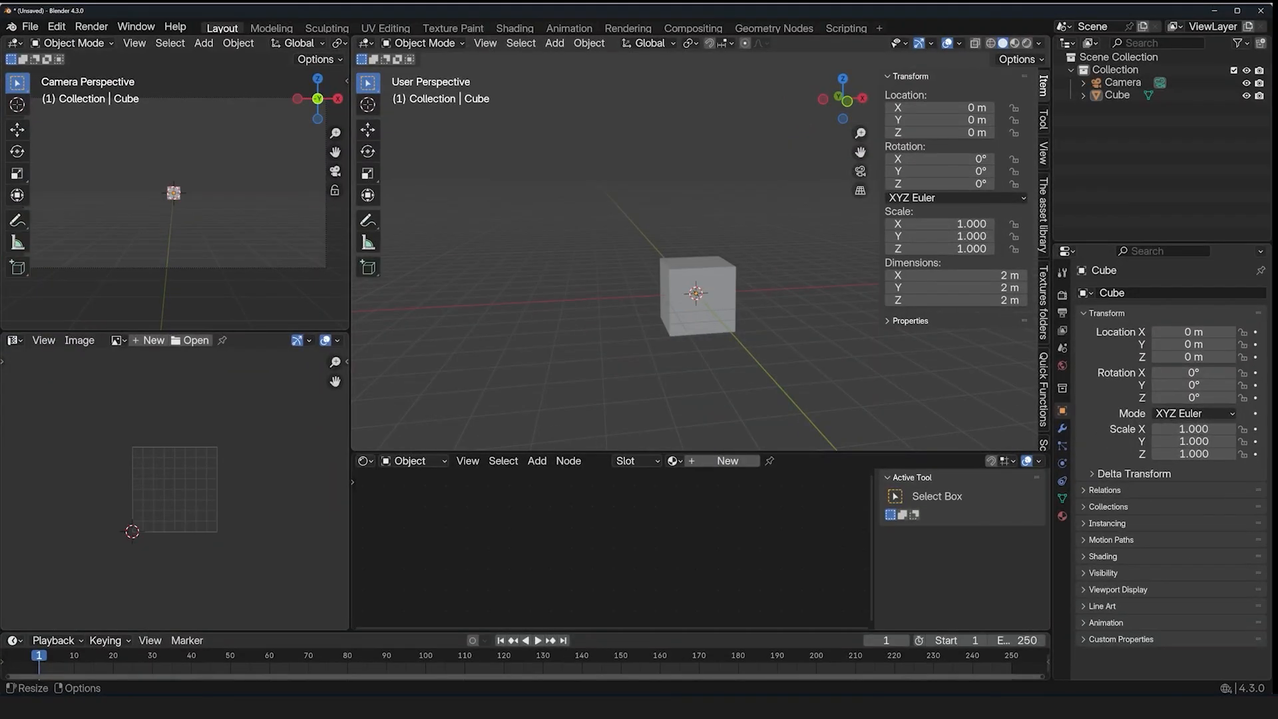
- Switch to Blender, review the interaction modes available for the selected cube, and return to Houdini
click(693, 285)
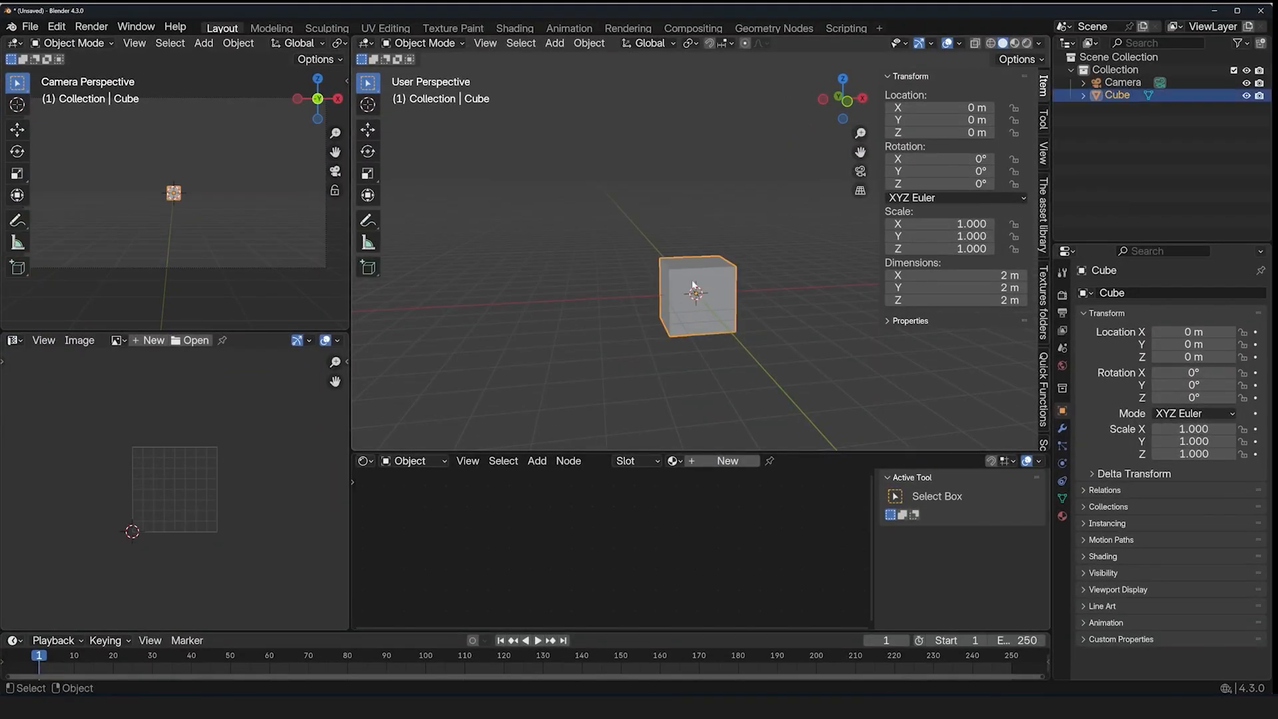
middle_drag(721, 272, 795, 217)
scroll(795, 216, up, 4)
shift+middle_drag(762, 269, 703, 341)
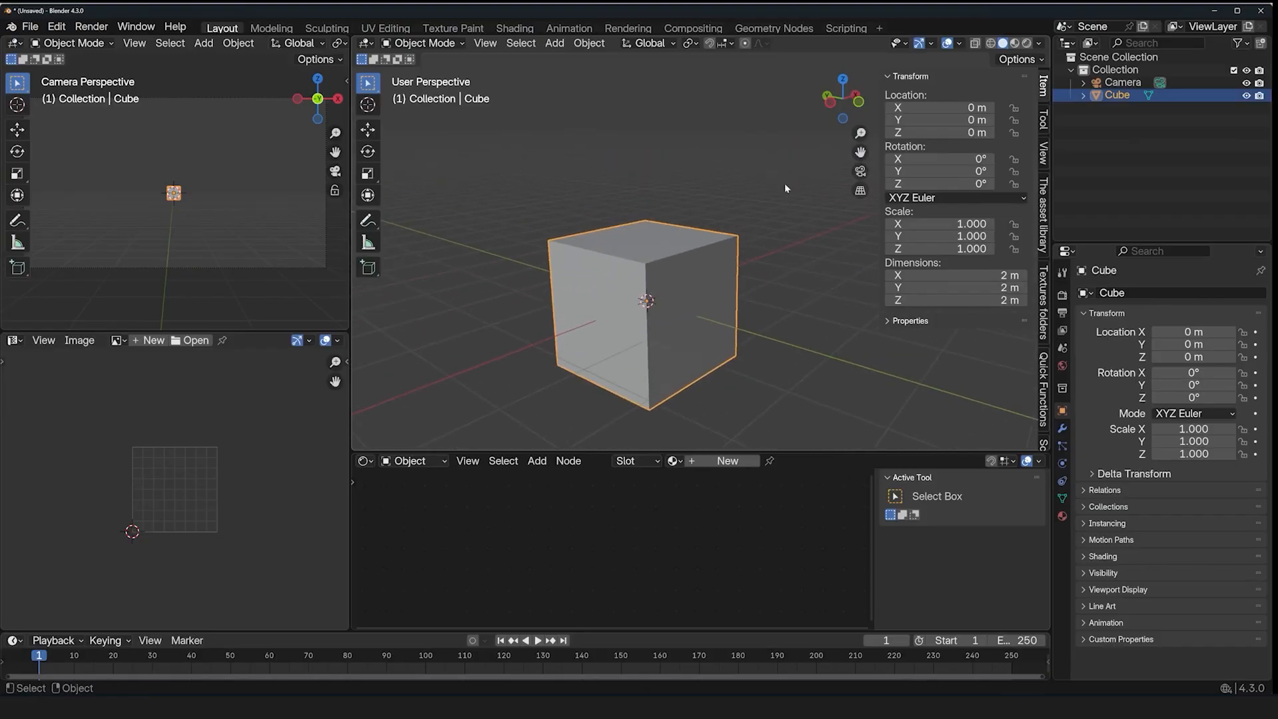
click(440, 44)
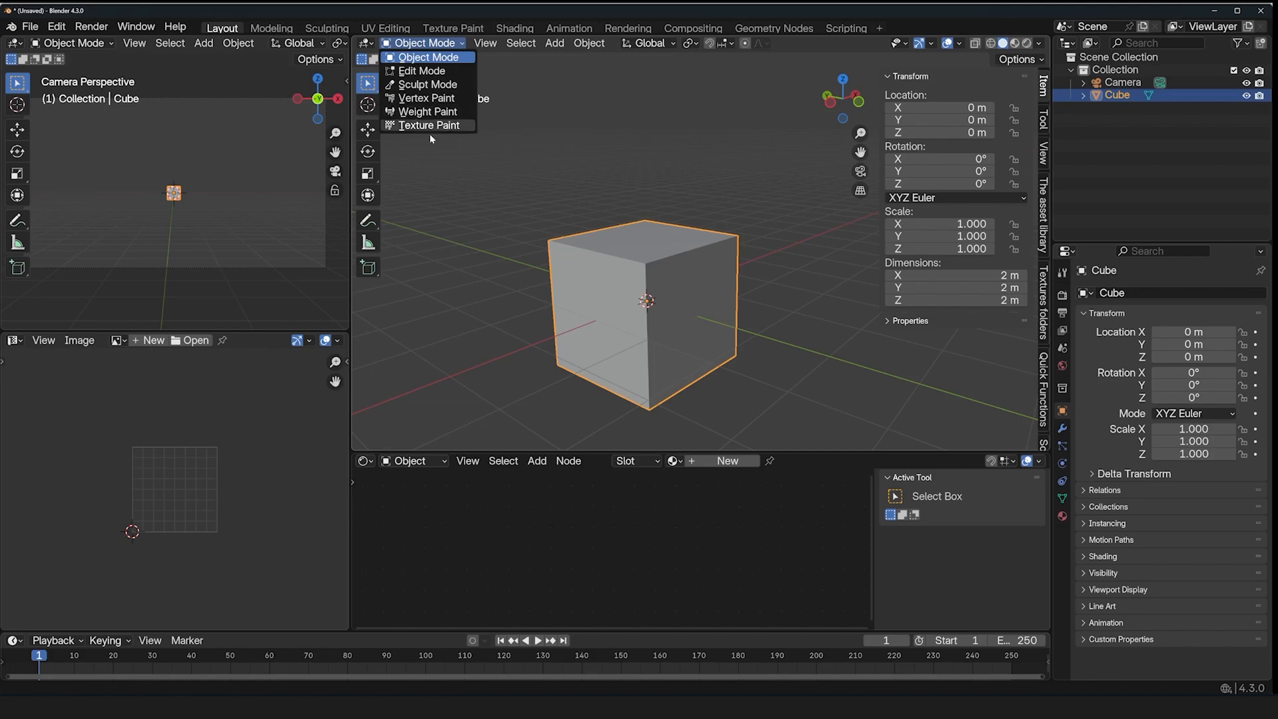
click(566, 136)
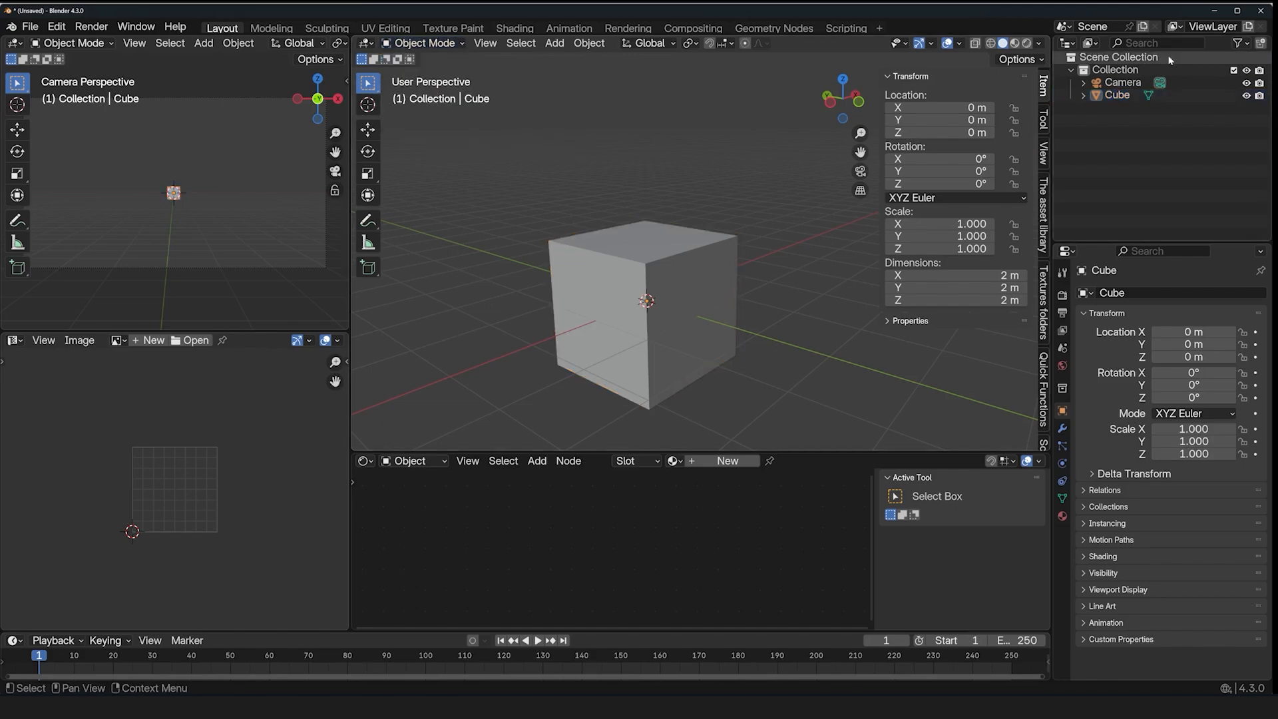
click(1218, 11)
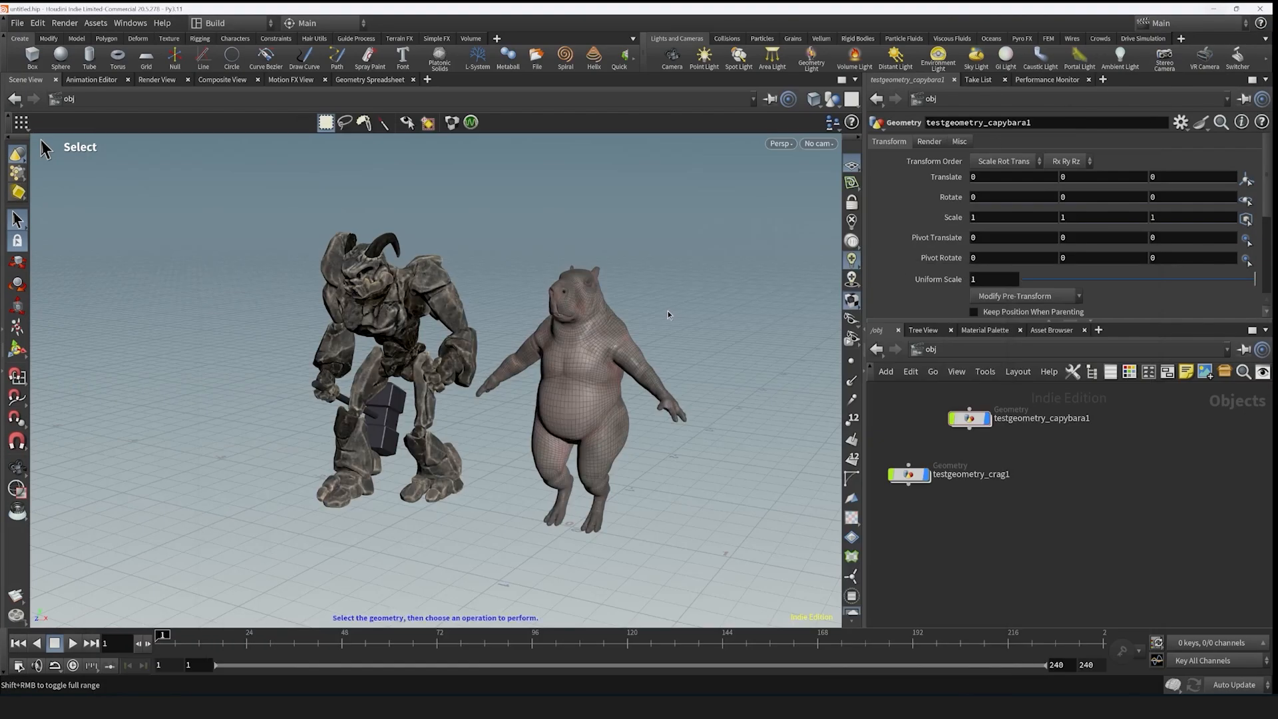
- Enter the capybara's geometry level and select a patch of points on its shoulder
click(573, 347)
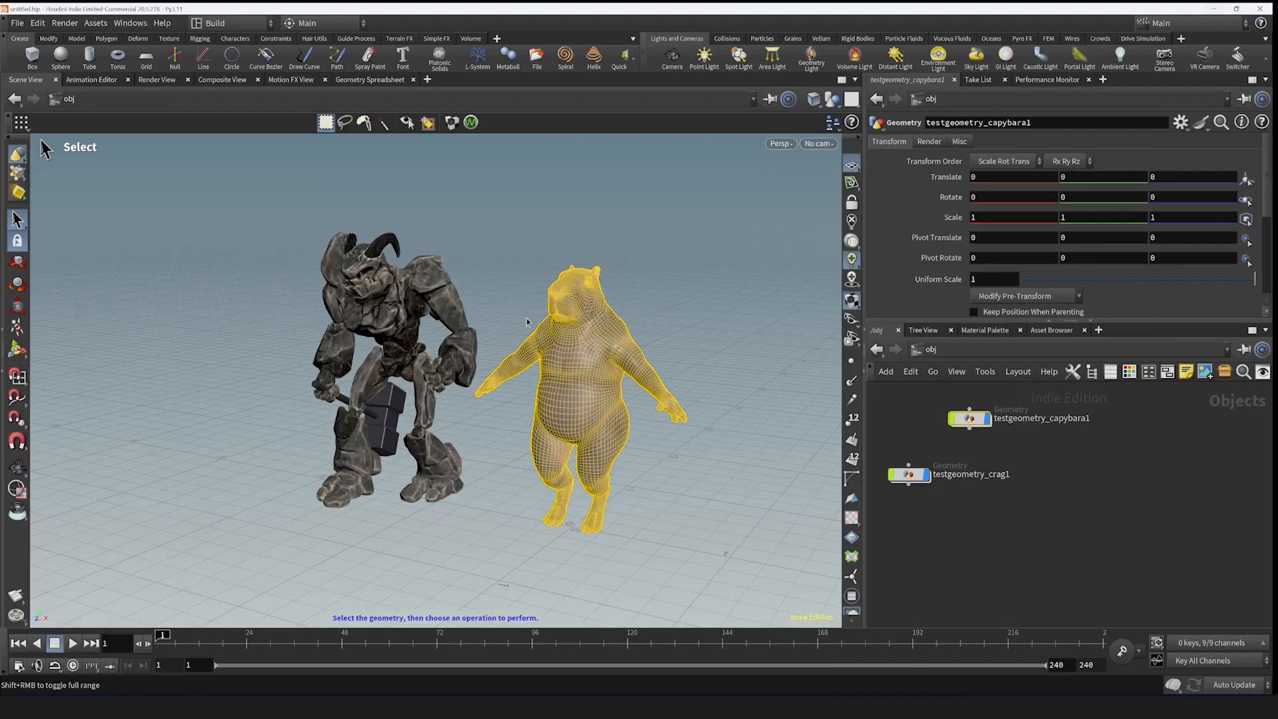
scroll(526, 323, up, 3)
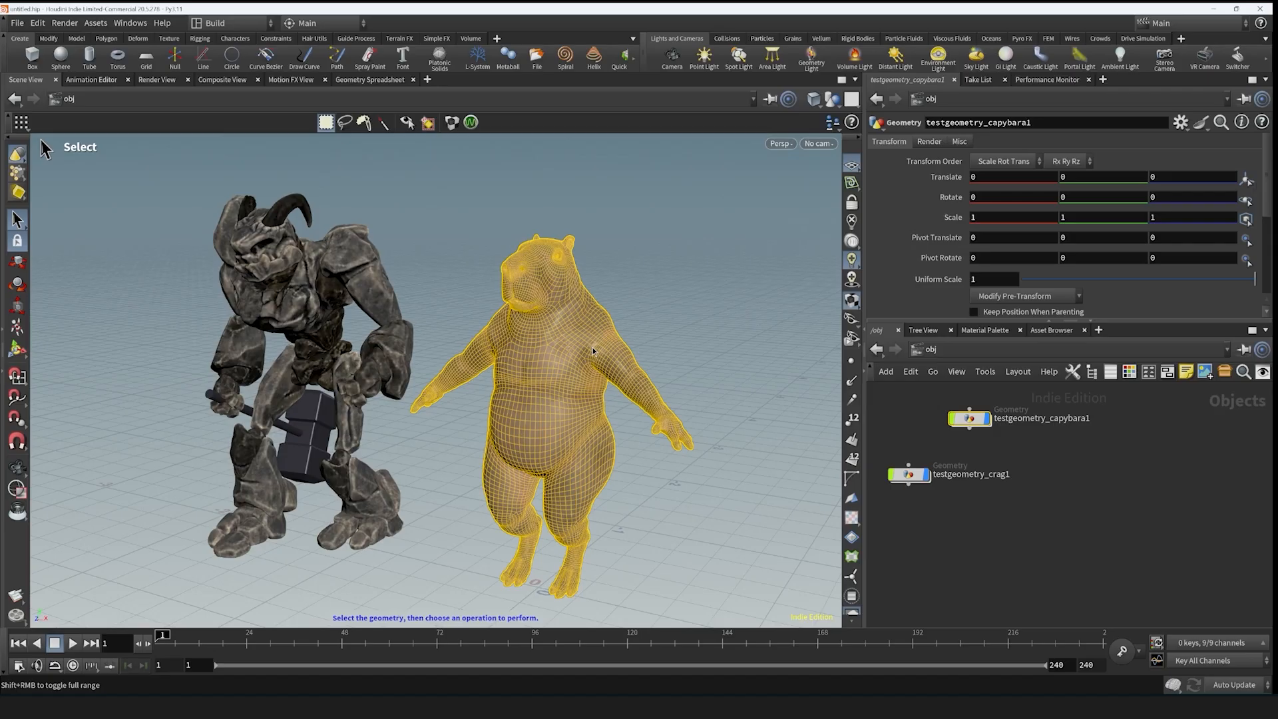
click(744, 509)
click(569, 403)
double_click(569, 403)
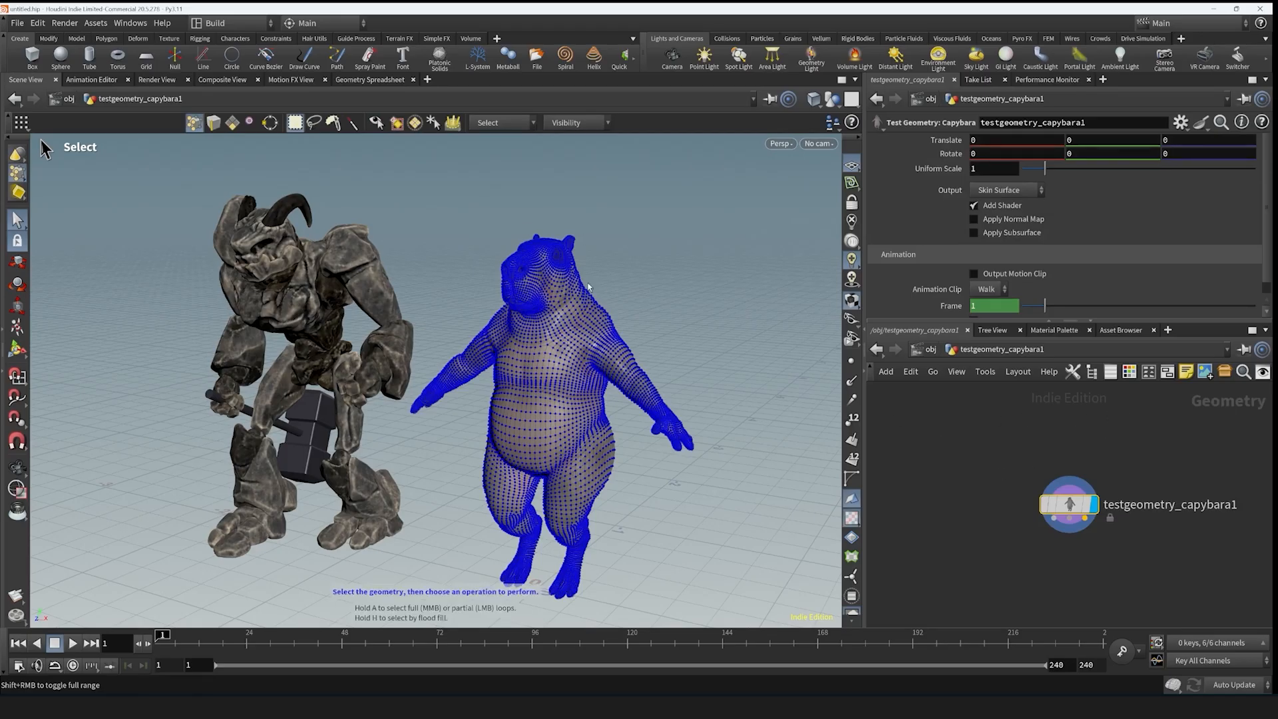
drag(589, 287, 633, 327)
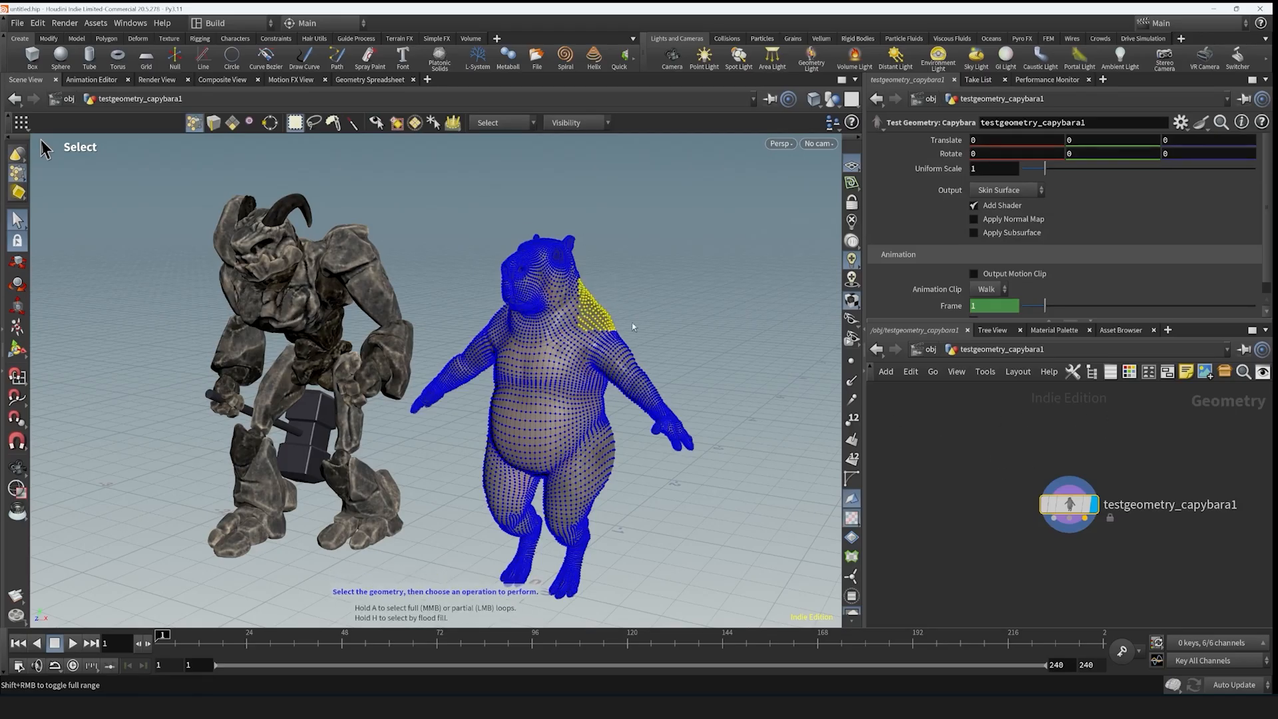
- Move the selected shoulder points by about 0.069, 0.247 and -0.039, and return to the object level
click(17, 305)
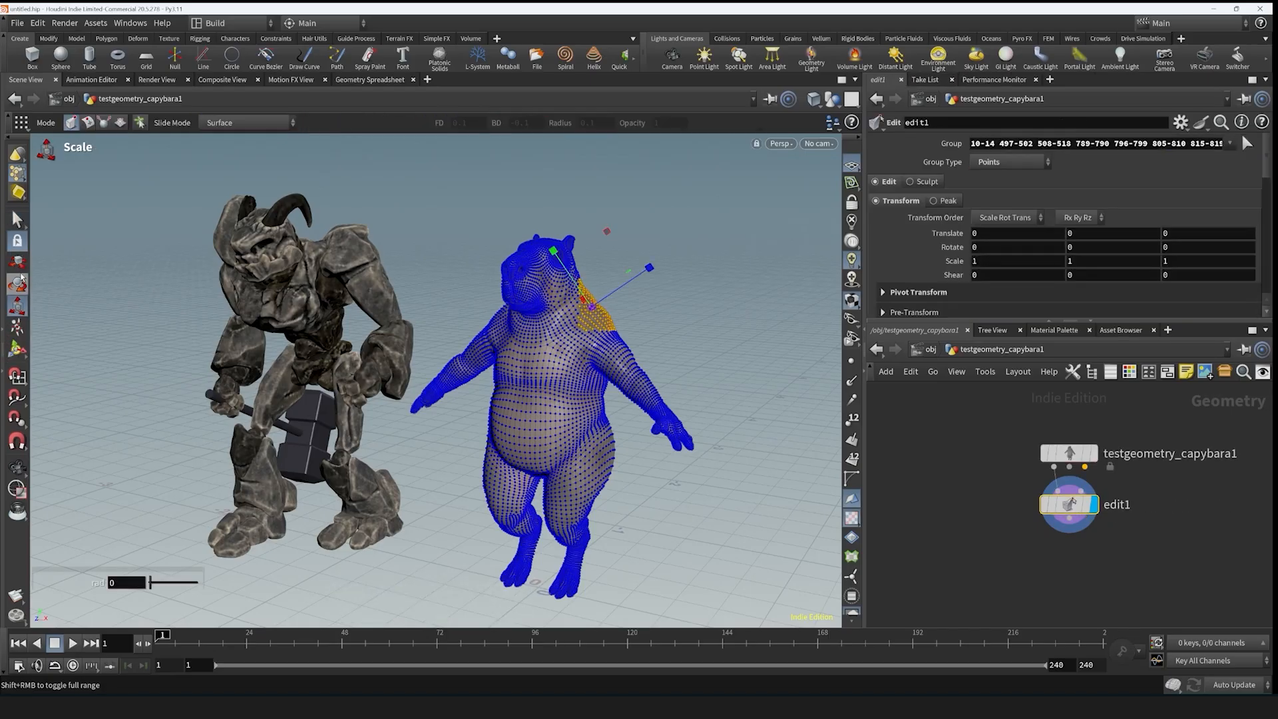
click(17, 261)
middle_drag(608, 236, 630, 181)
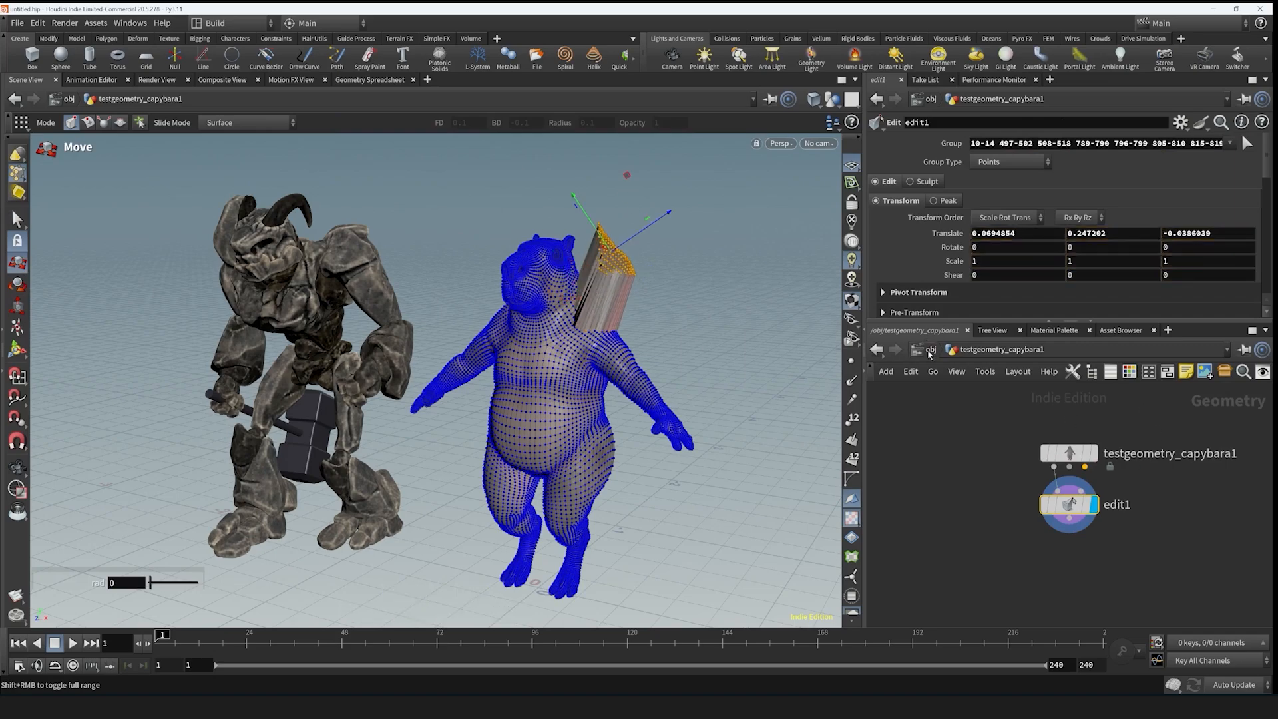
click(930, 348)
alt+drag(734, 355, 704, 378)
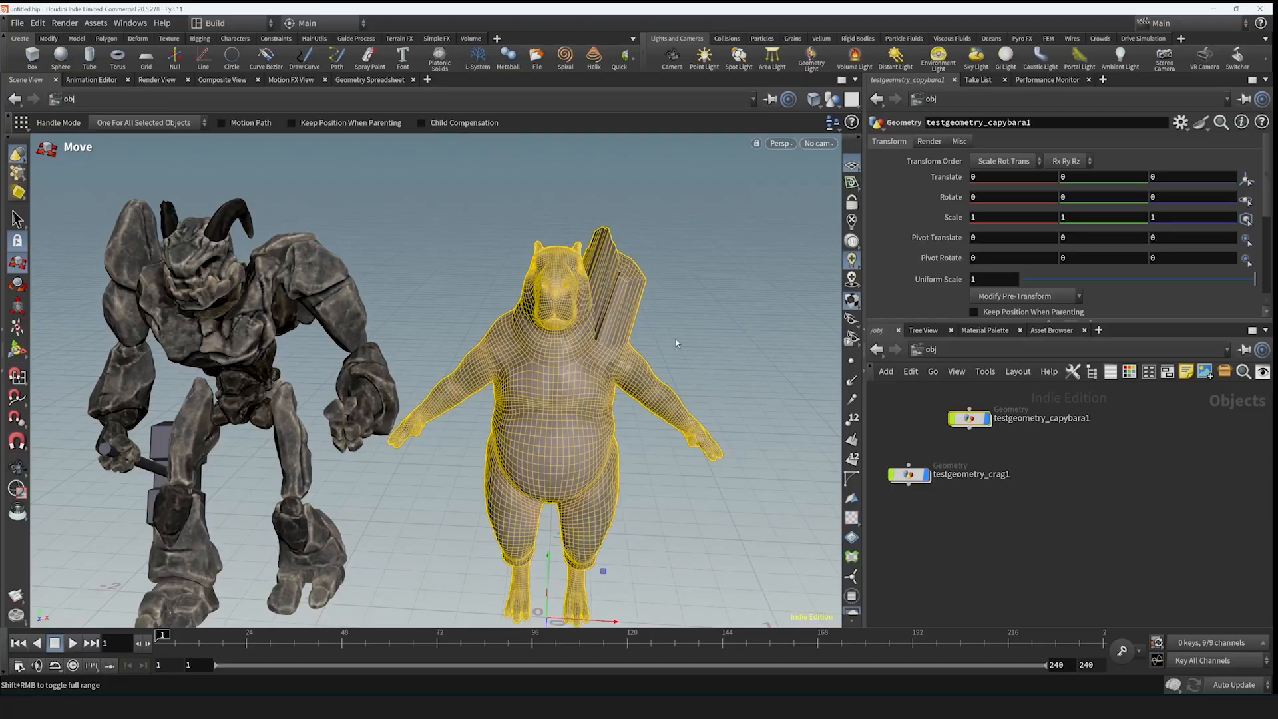
- Select the crag and capybara objects in turn, and move the capybara node farther from the crag node in the network
click(279, 250)
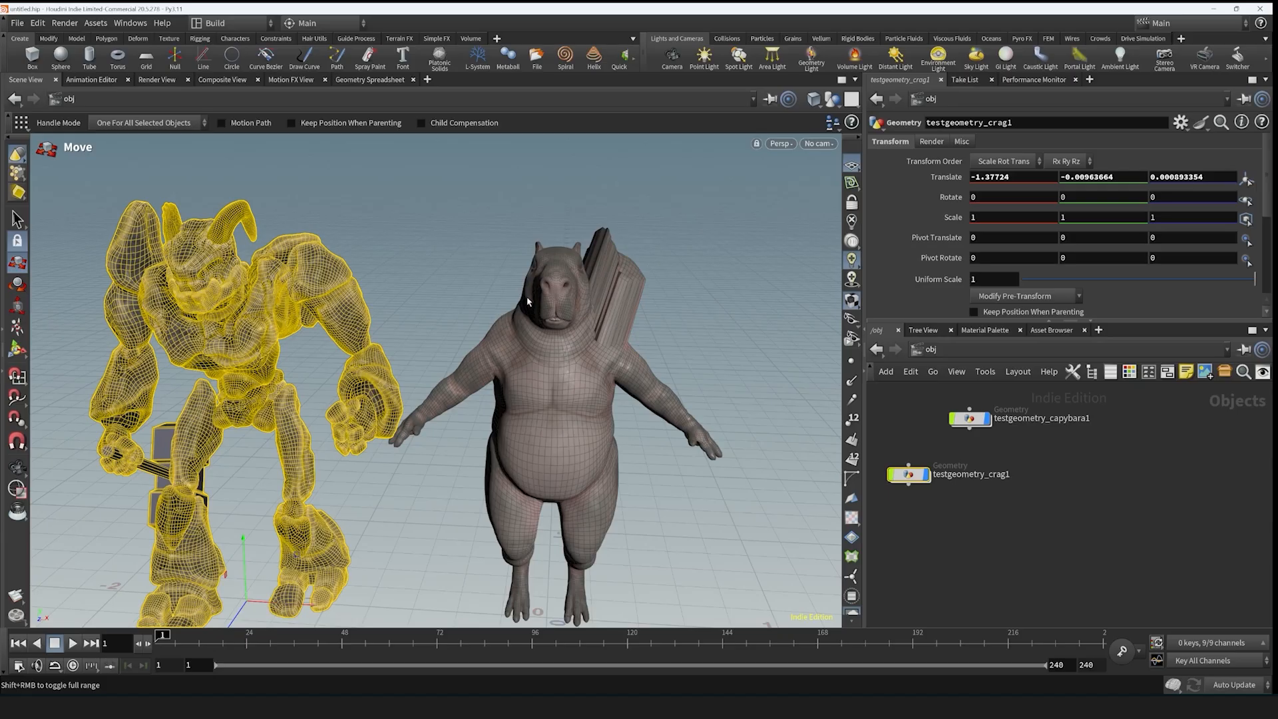
click(16, 218)
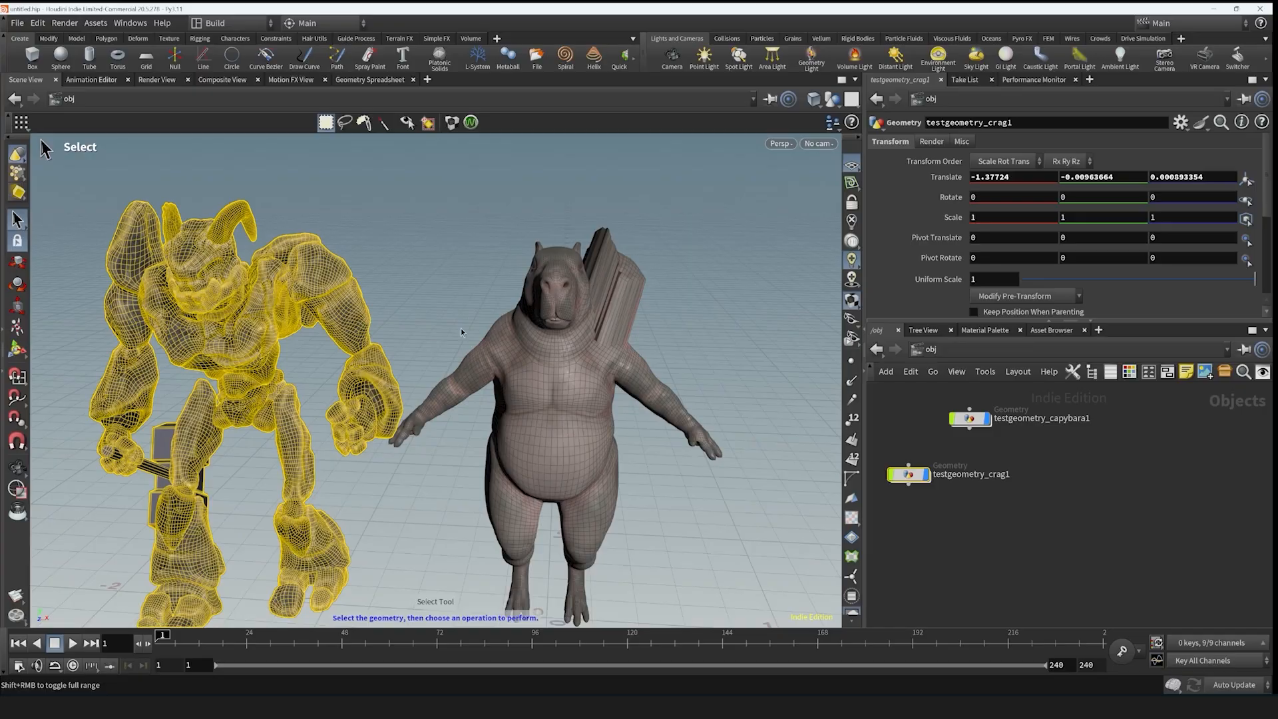
click(461, 418)
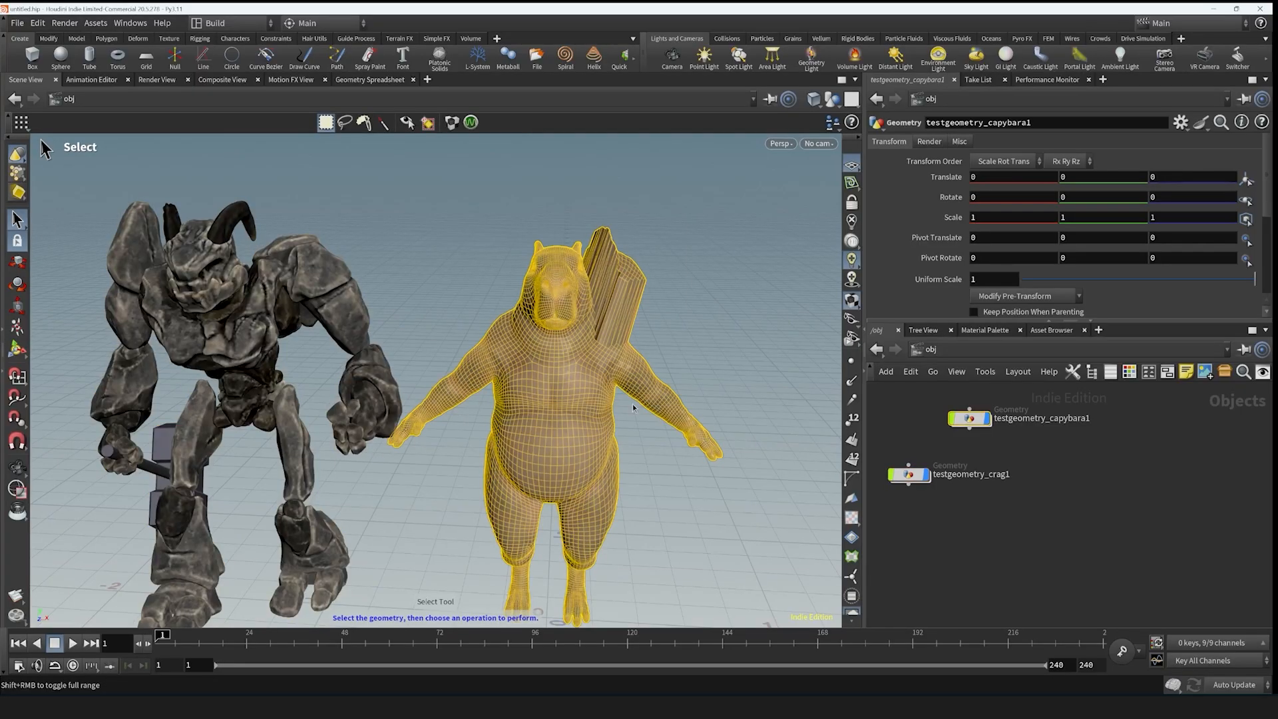
drag(970, 418, 1063, 430)
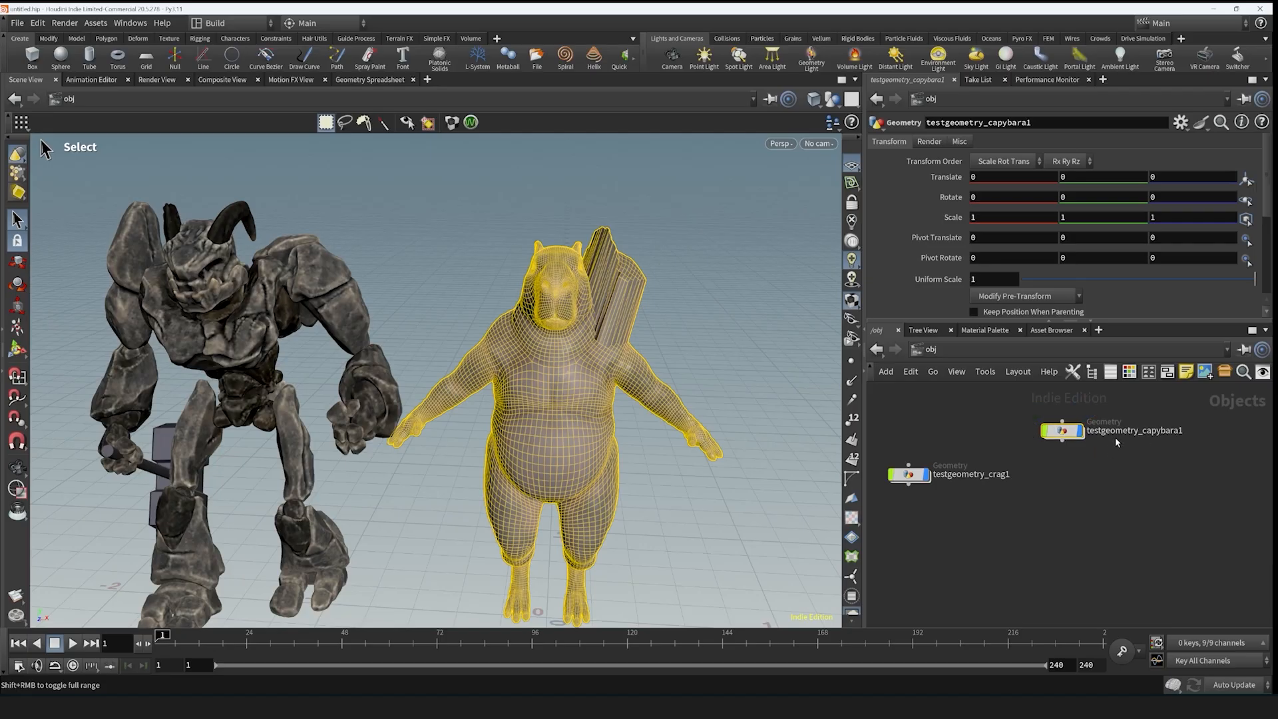
click(908, 474)
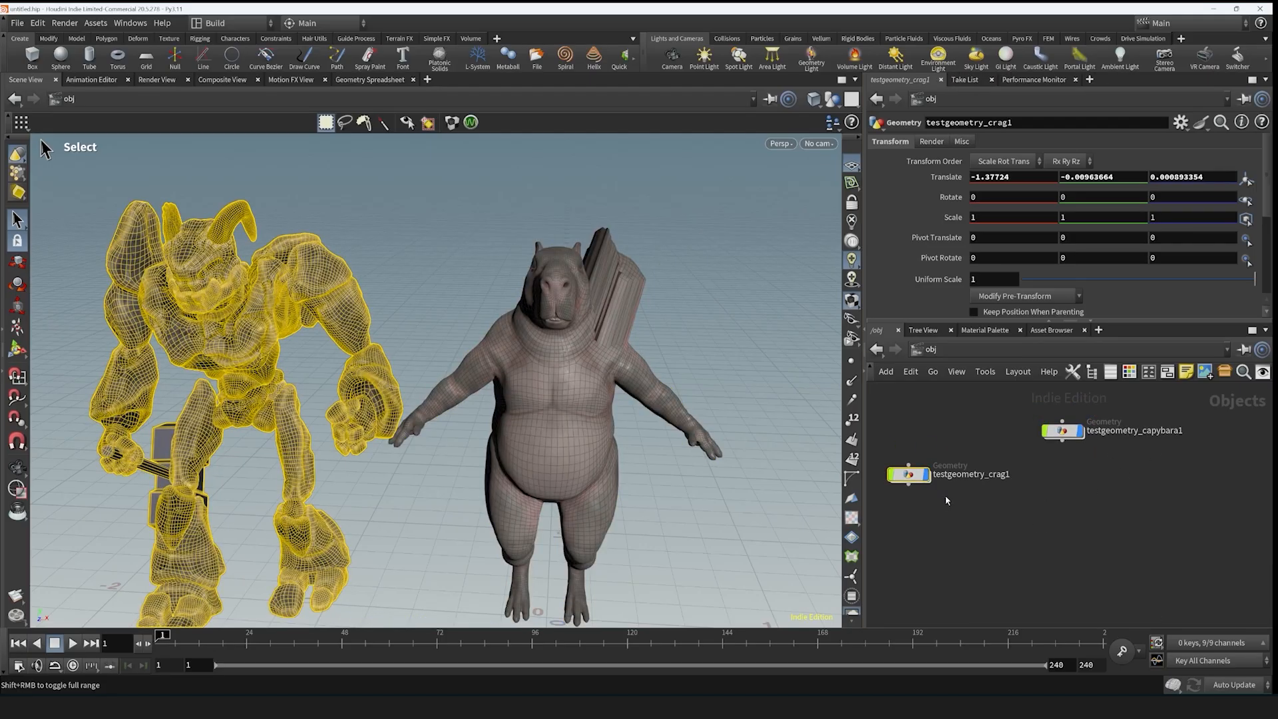
scroll(947, 500, up, 1)
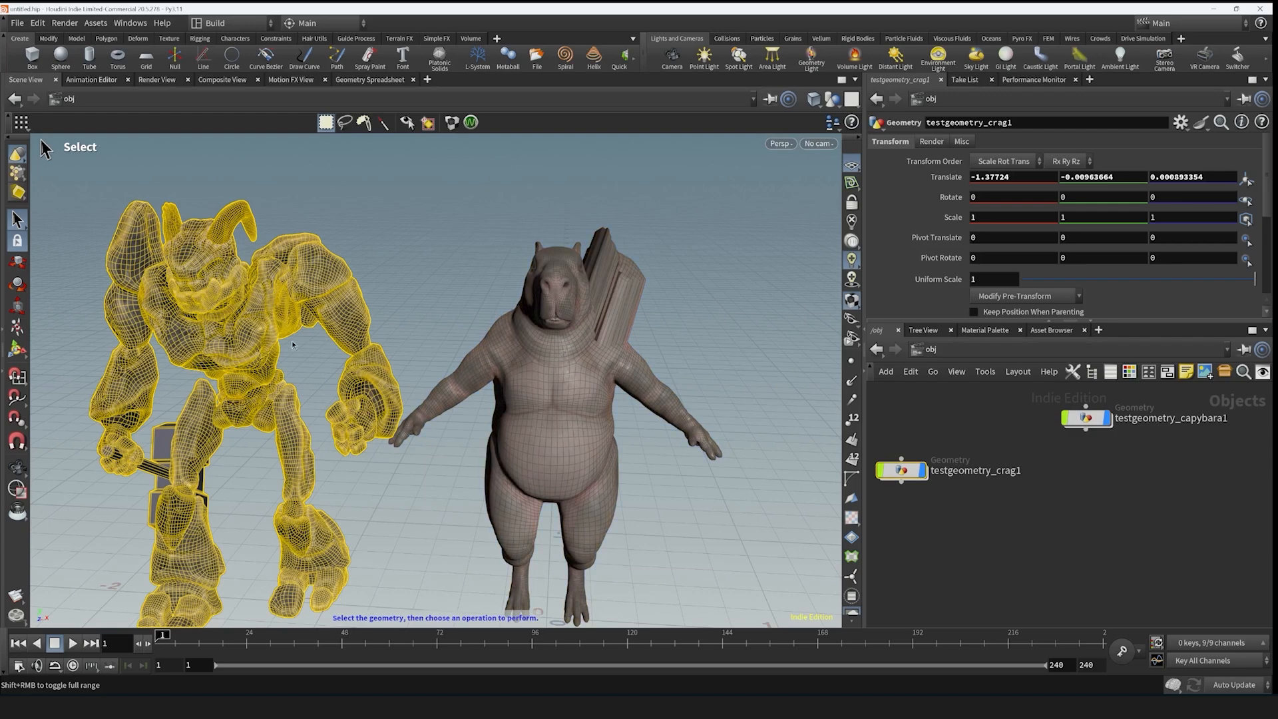
- Try box-selecting capybara points from the crag's geometry level and again from the capybara's own, and return to the object level
double_click(904, 472)
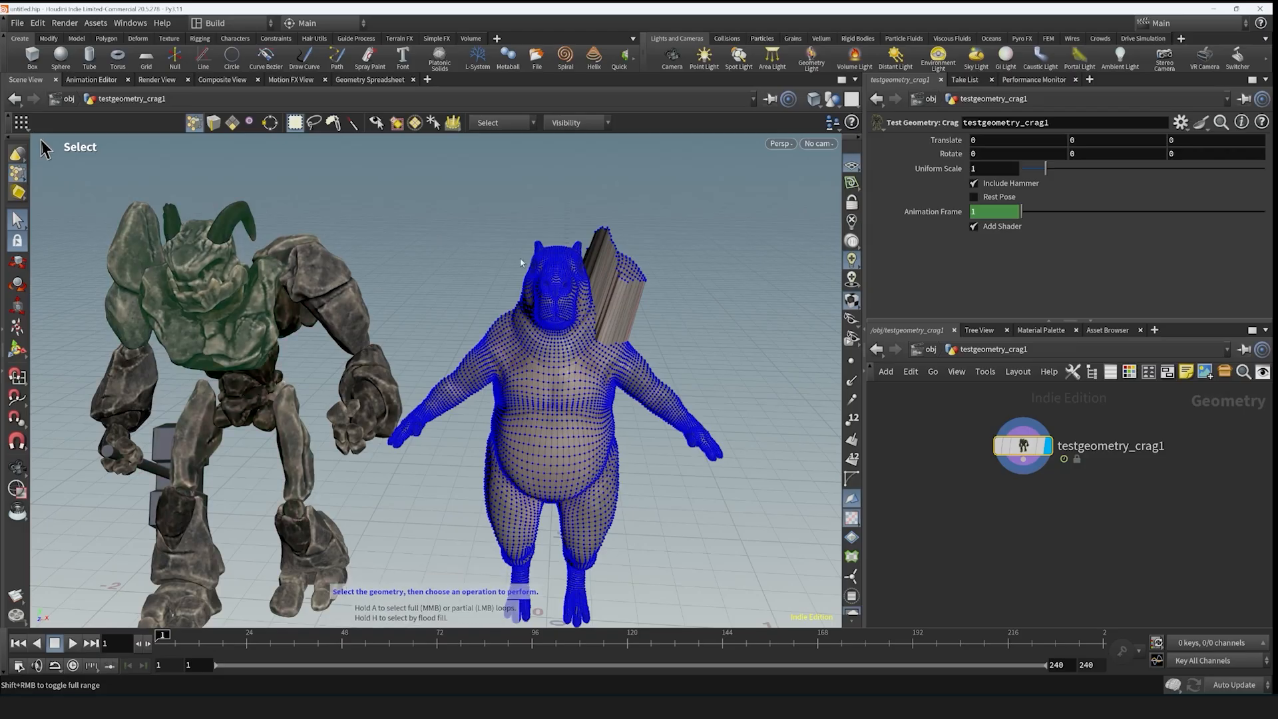
drag(422, 188, 694, 477)
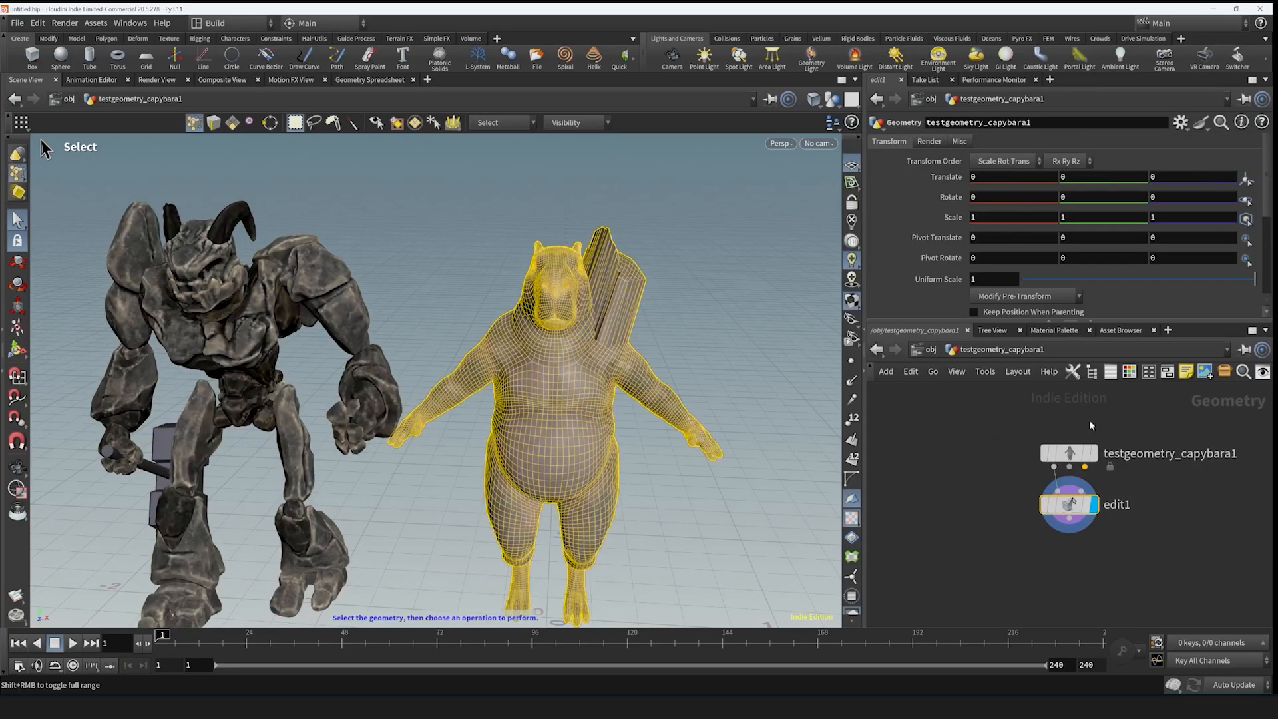
drag(403, 302, 621, 549)
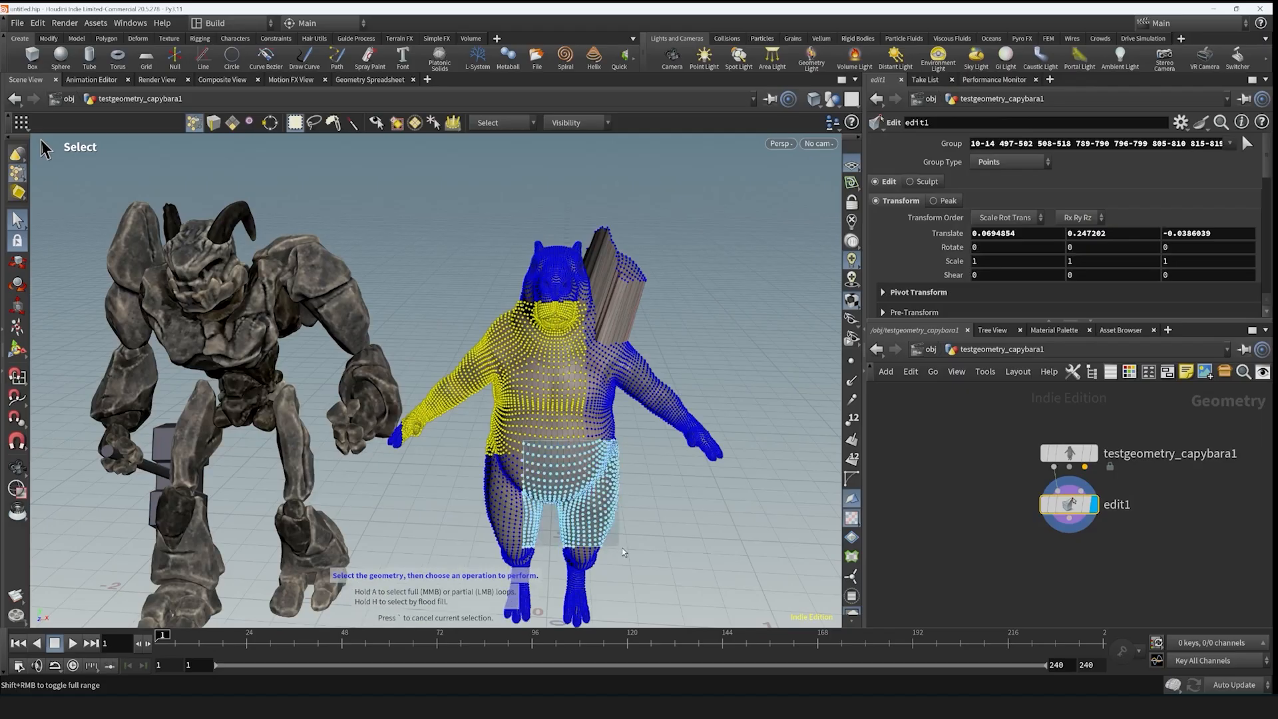
drag(534, 317, 647, 391)
drag(650, 408, 712, 452)
click(931, 349)
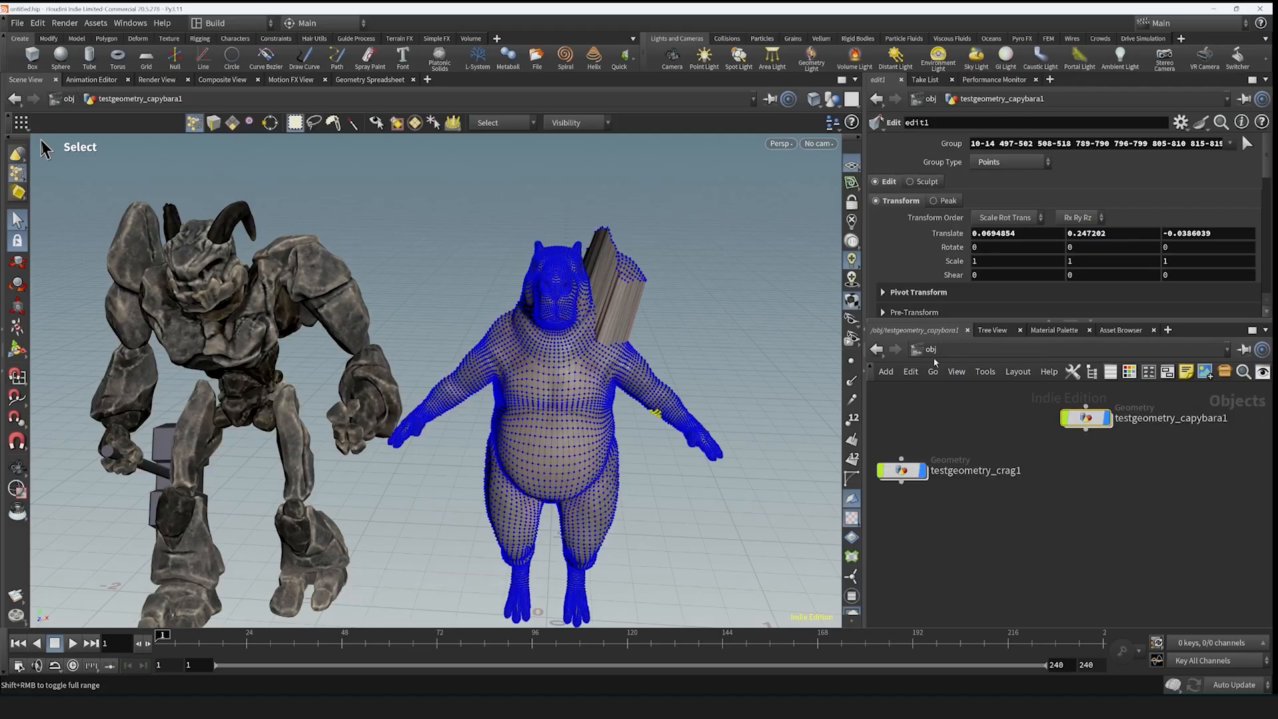
- Re-enter the capybara's geometry level, box-select points on its torso and chest, and go back up to the object level
double_click(1081, 418)
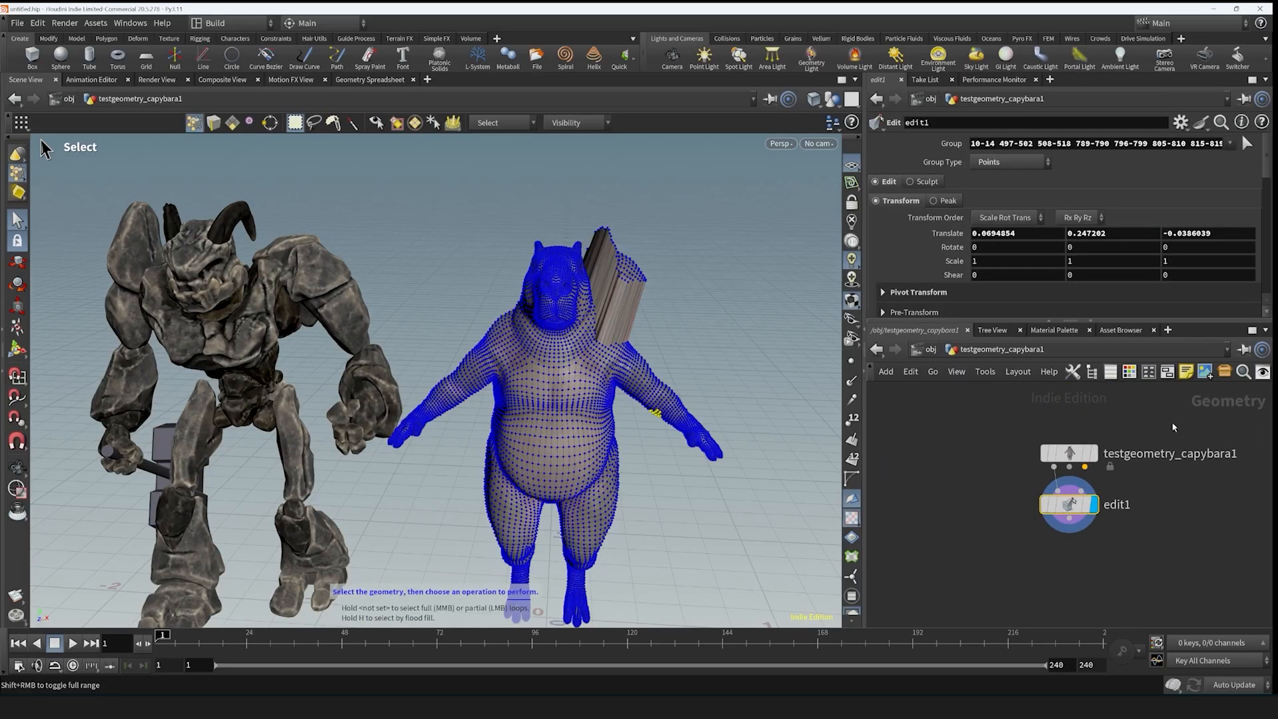
drag(457, 366, 625, 541)
drag(526, 336, 584, 391)
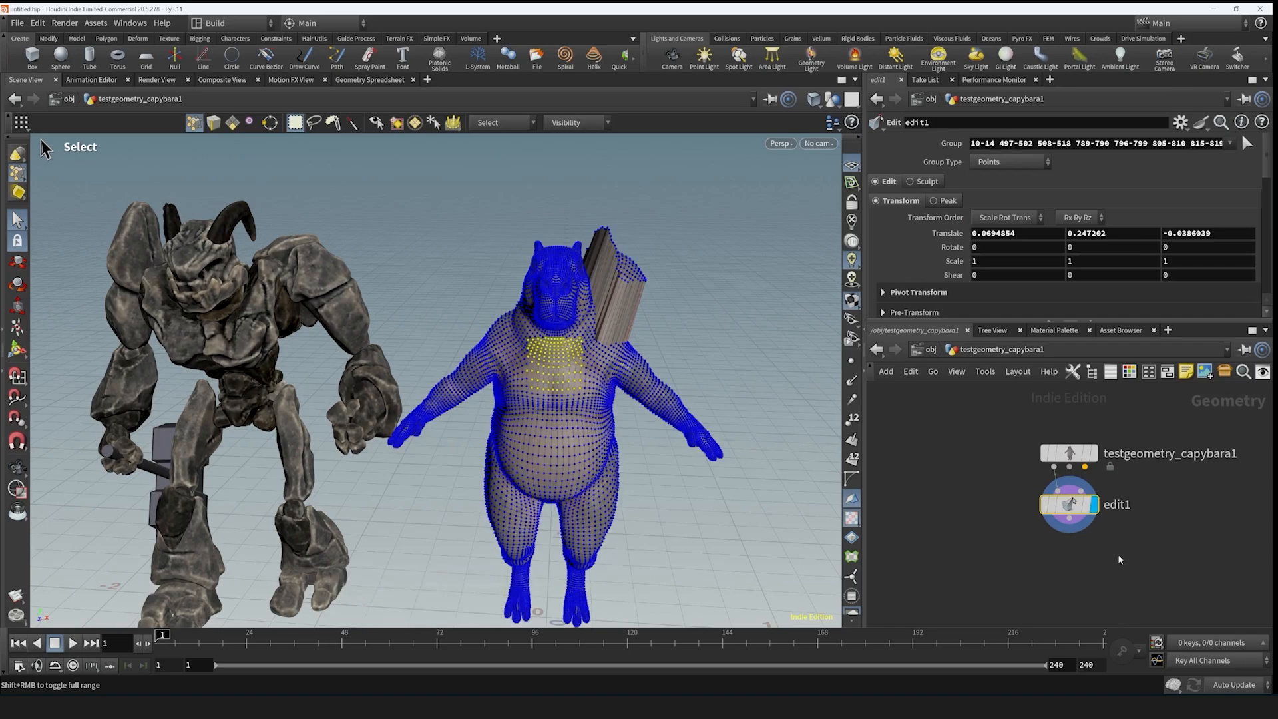
click(930, 349)
- Move the crag node closer to the capybara node, enter and leave the crag's geometry level, and deselect the crag
drag(909, 467, 945, 446)
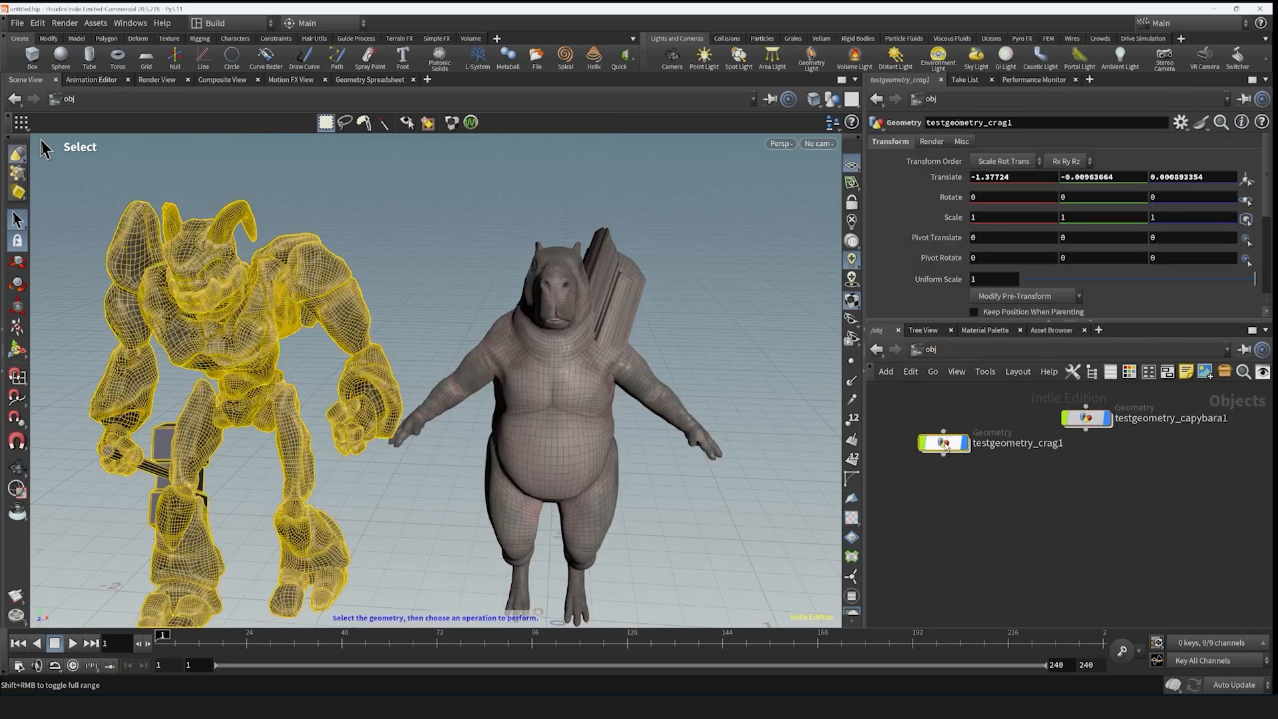
double_click(945, 445)
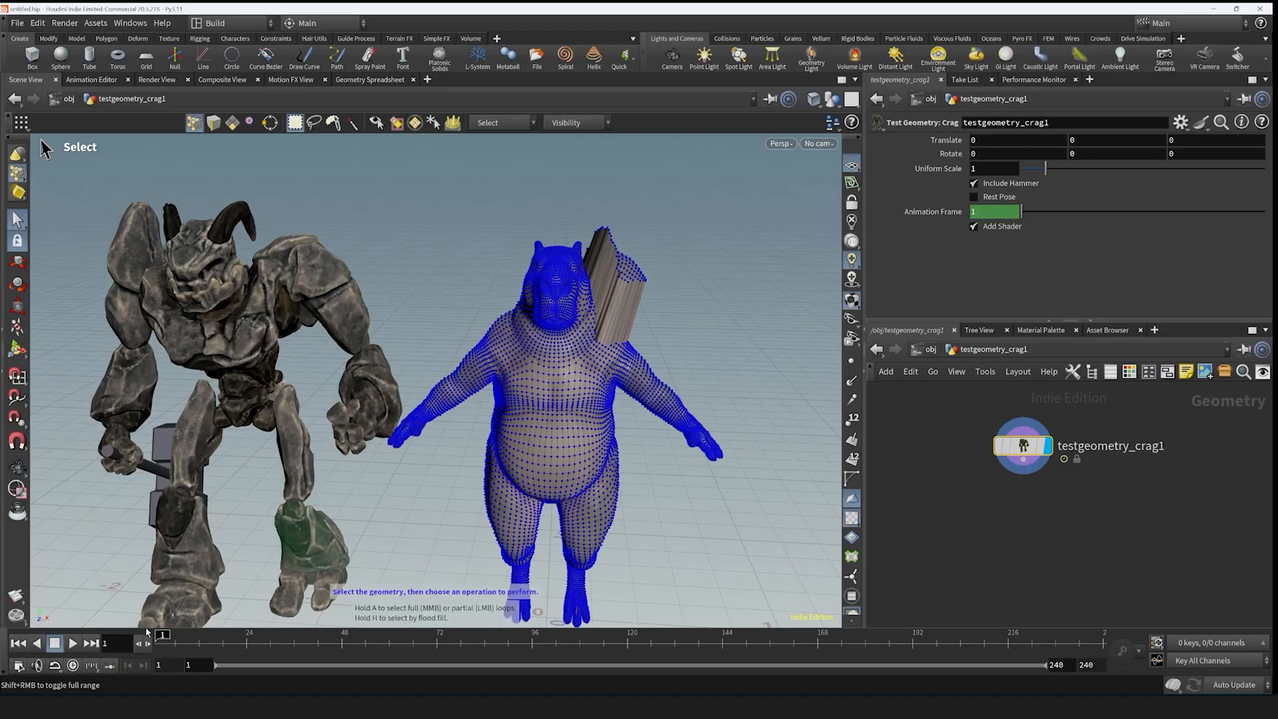
drag(159, 634, 730, 656)
key(u)
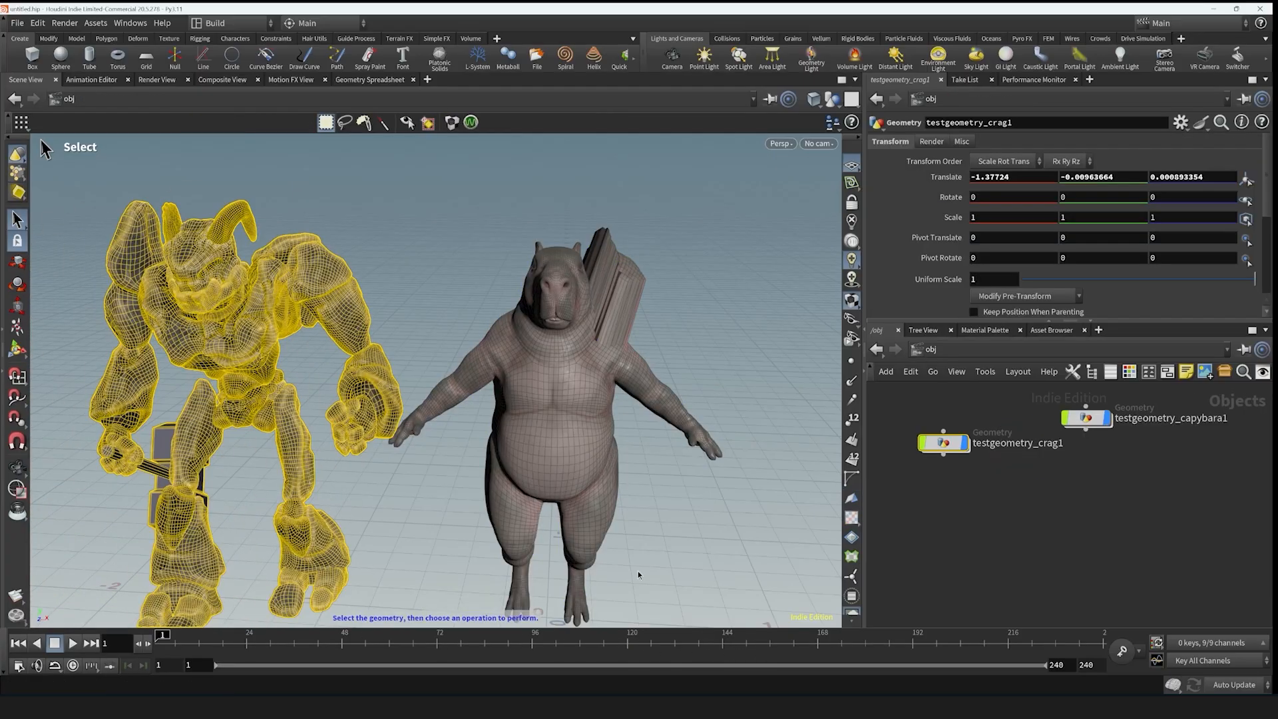
click(805, 557)
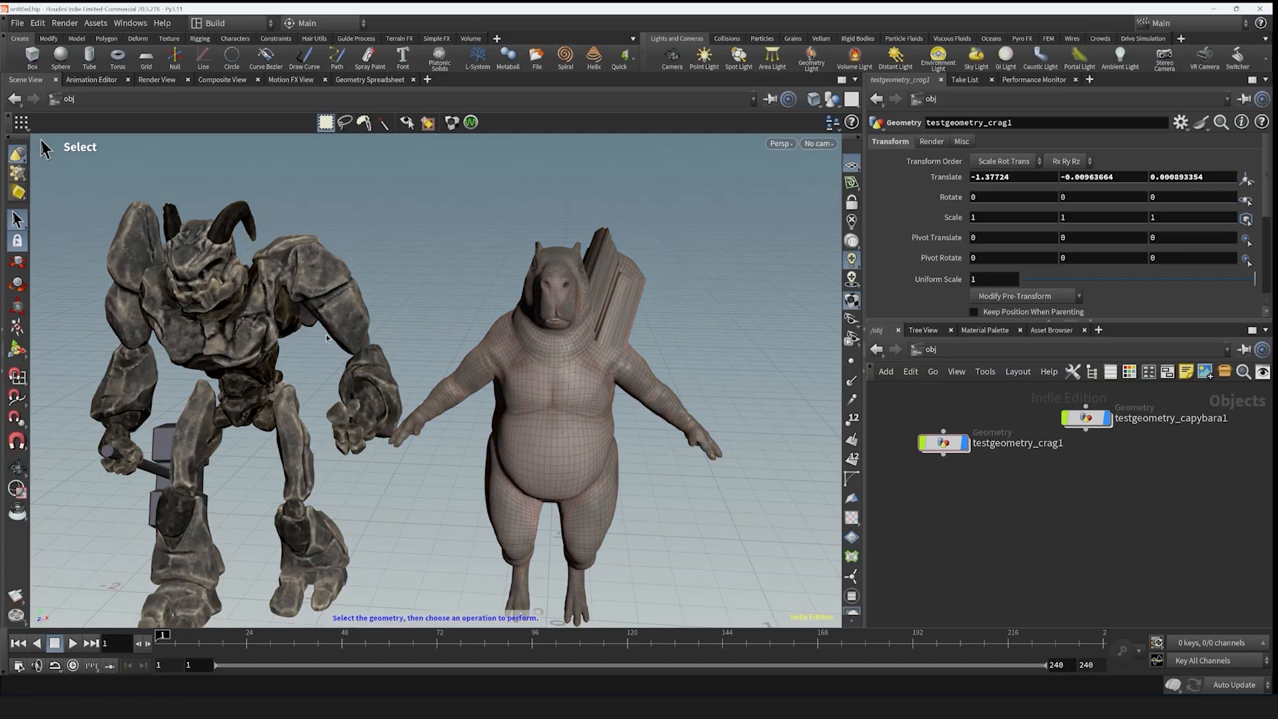
- Enter the capybara's geometry level, select the points of its head and torso, and nudge the testgeometry_capybara1 node upward
double_click(578, 362)
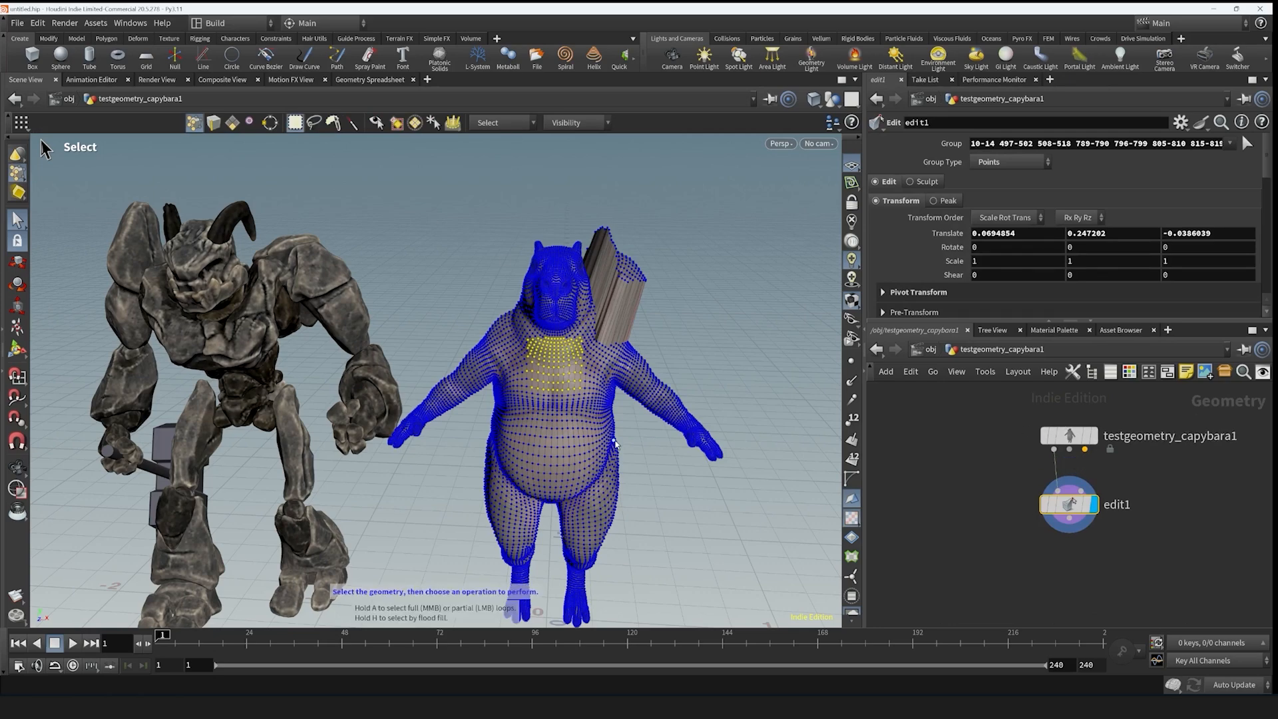
drag(498, 230, 715, 489)
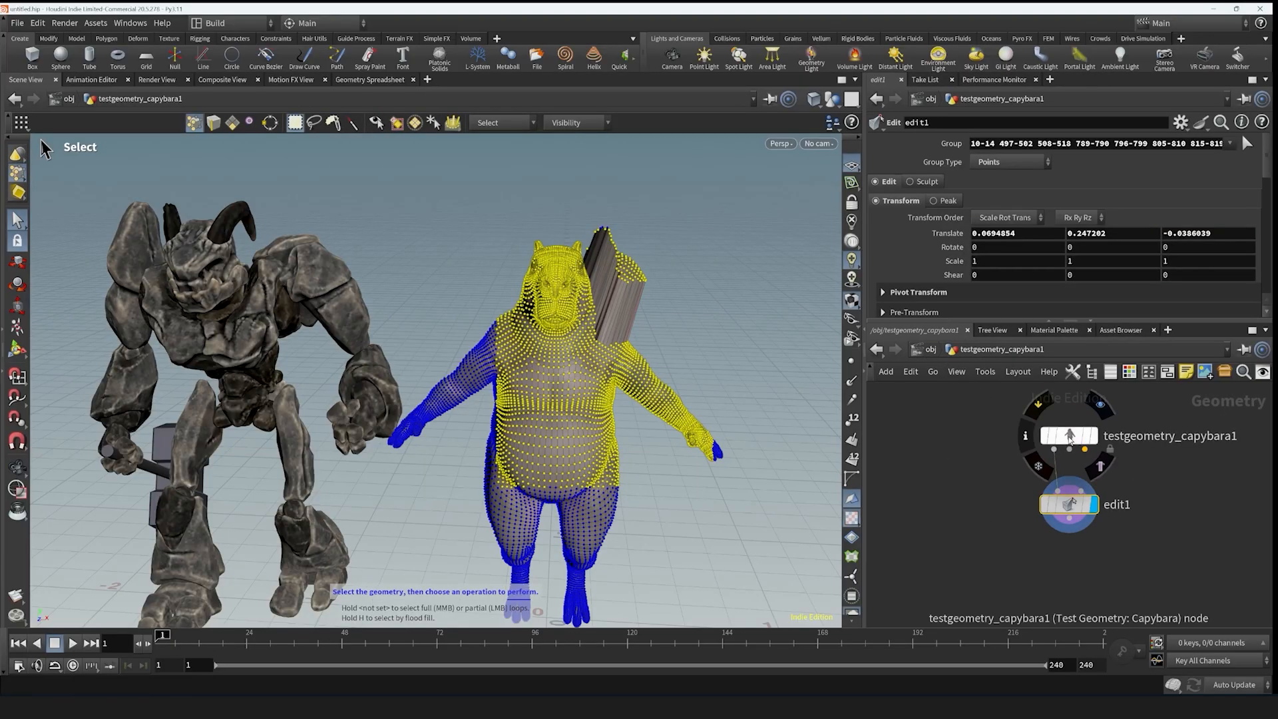
drag(1069, 441, 1070, 428)
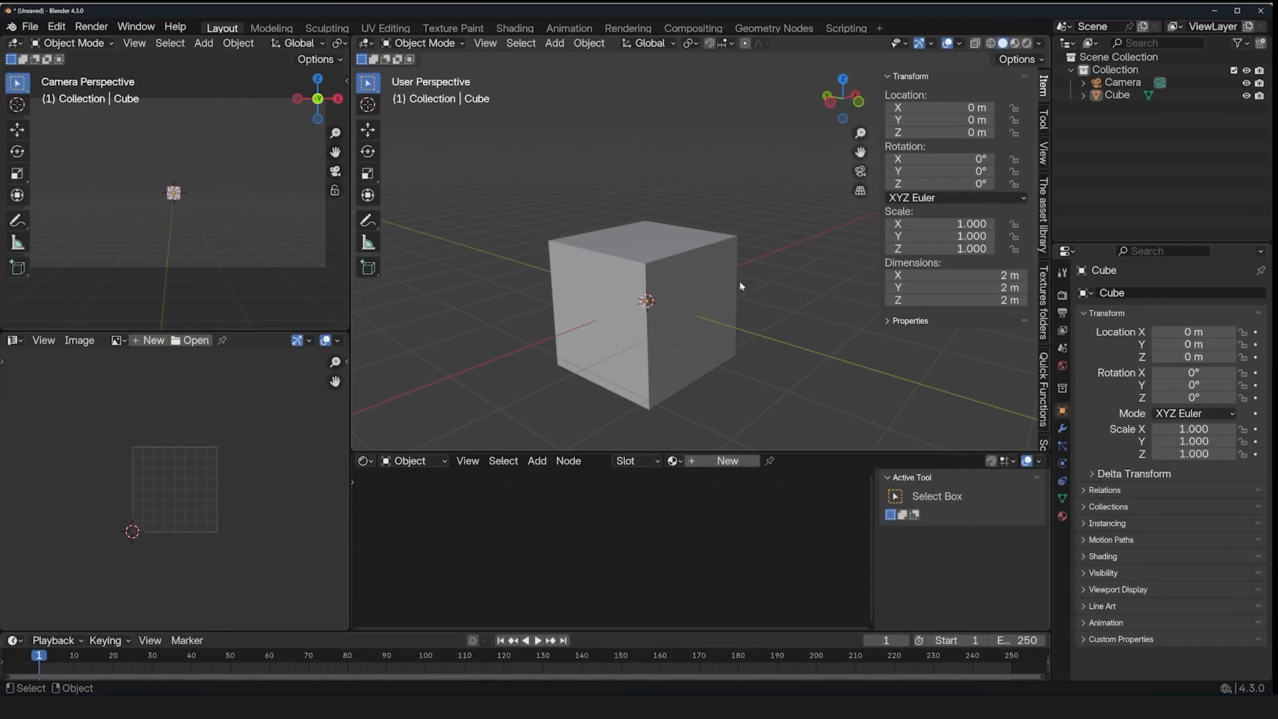
- Select the cube, switch the shader node area to the Geometry Node Editor, create a node tree, and hide its sidebar
click(678, 287)
click(364, 460)
click(406, 563)
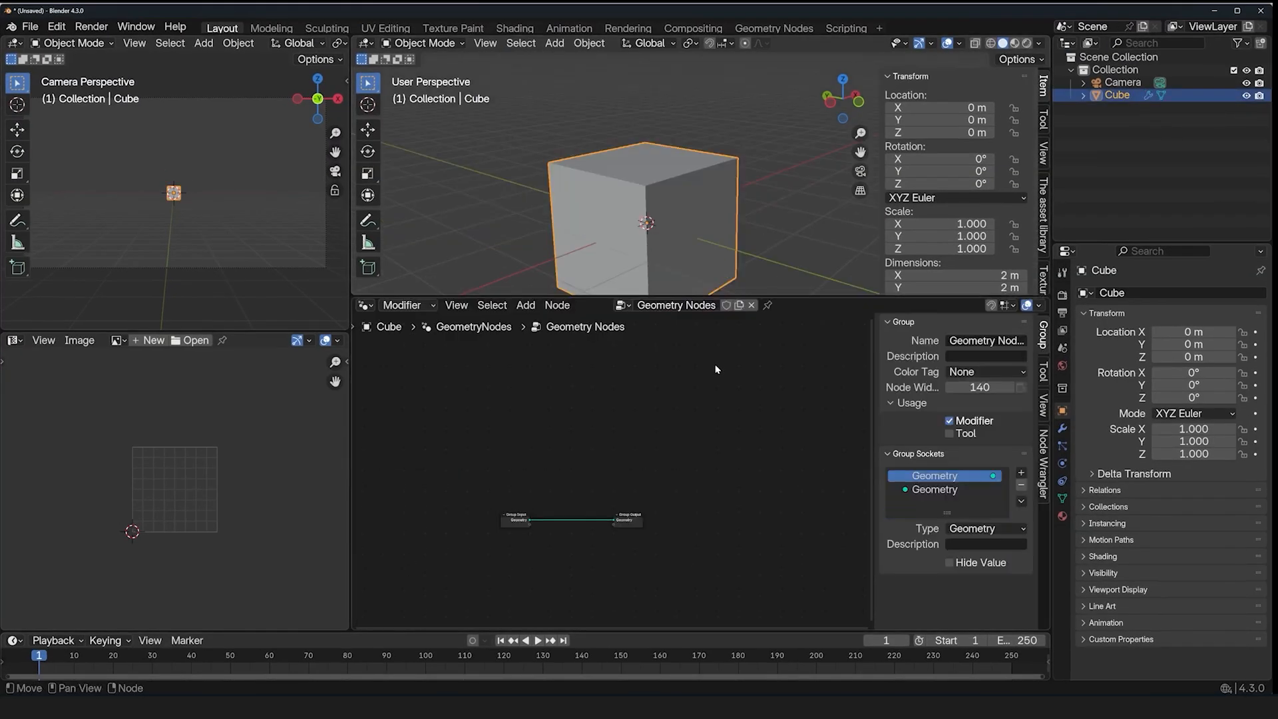
key(n)
scroll(715, 444, up, 6)
middle_drag(602, 504, 766, 400)
scroll(768, 400, up, 2)
- Add a UV Sphere node, preview its mesh through a Viewer node, and move the sphere node below the Group Input
key(shift+a)
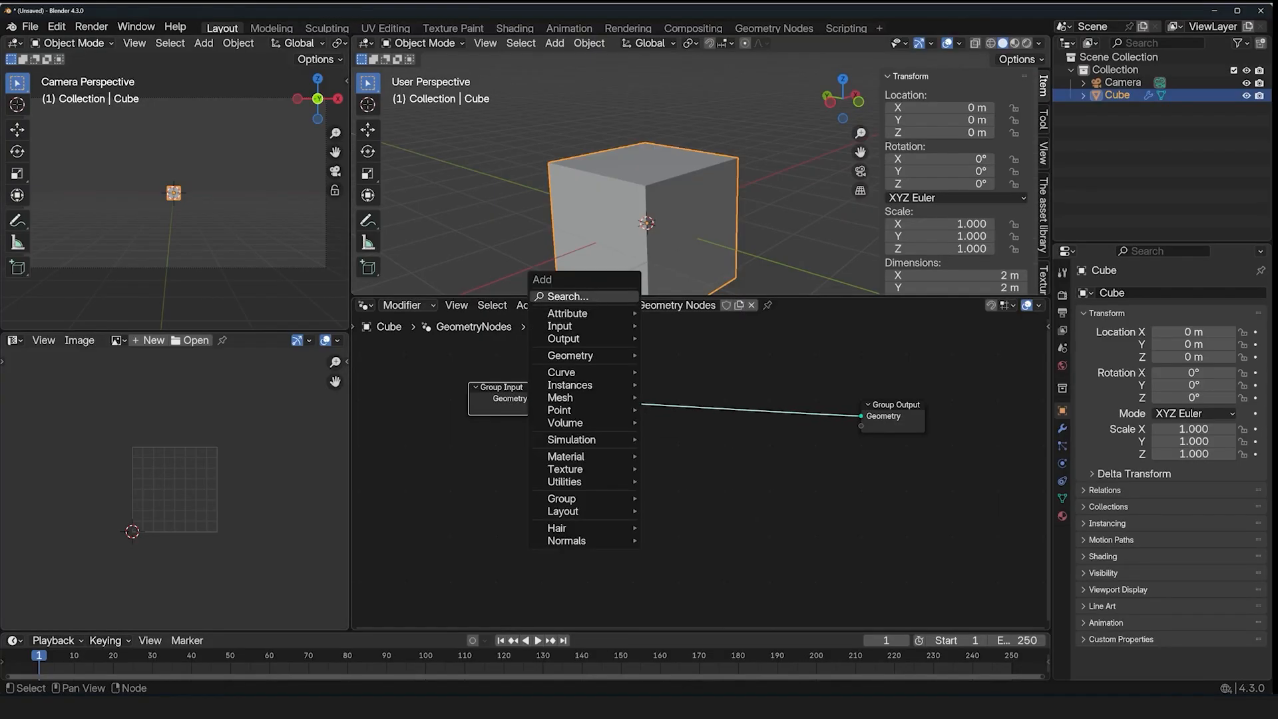
text(uv sphere)
key(Return)
click(732, 350)
ctrl+shift+click(732, 350)
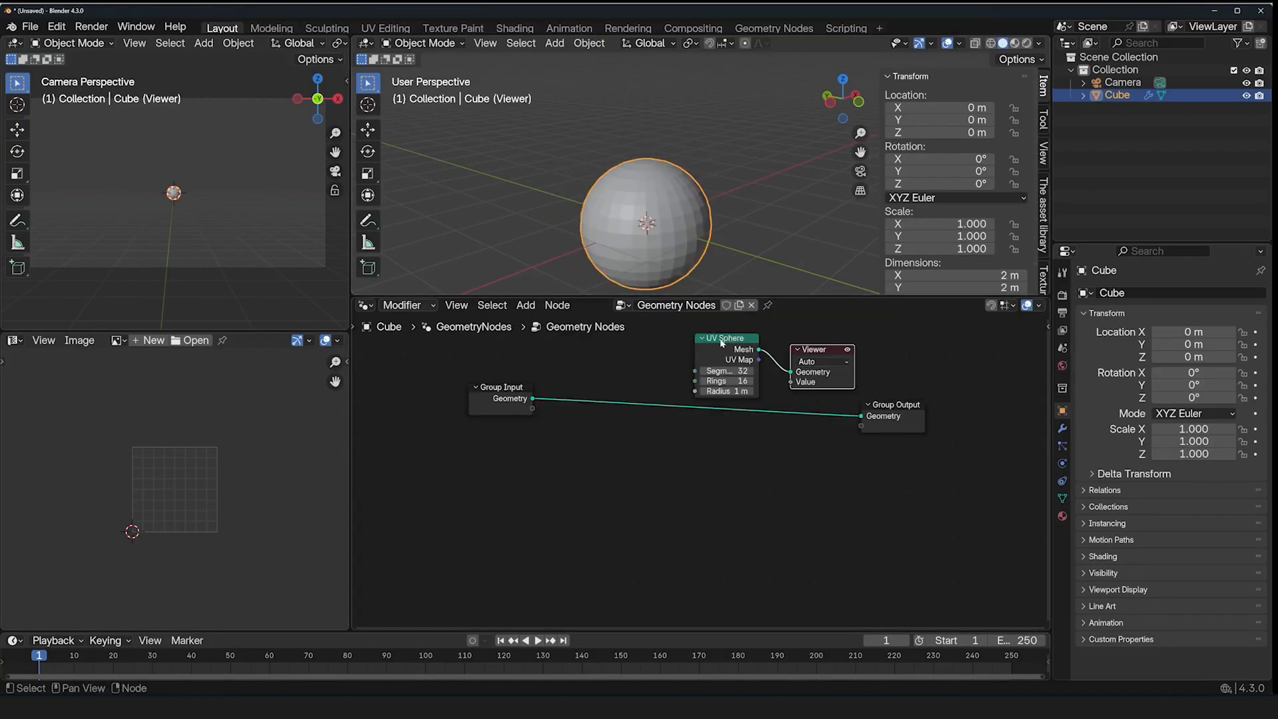
drag(733, 351, 556, 476)
- Insert a Set Position node between the UV Sphere and the Viewer, and undo a trial change of its X offset
key(shift+a)
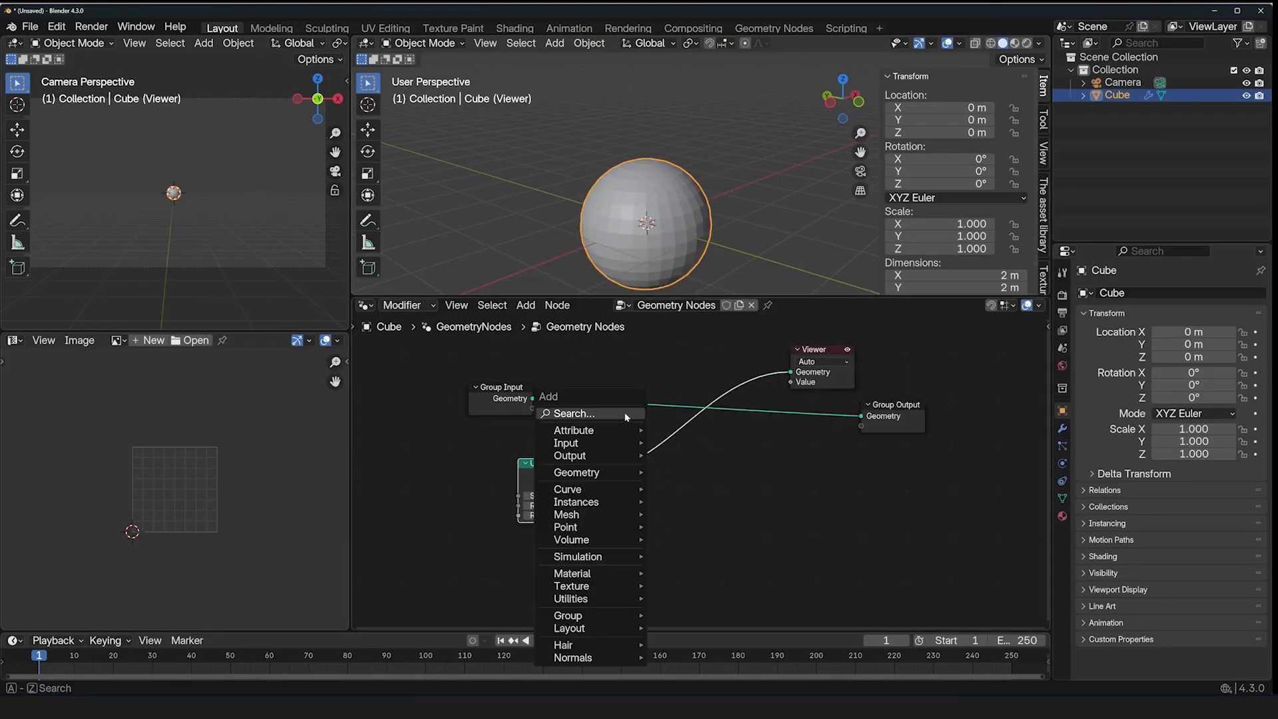
text(set)
click(747, 449)
click(673, 492)
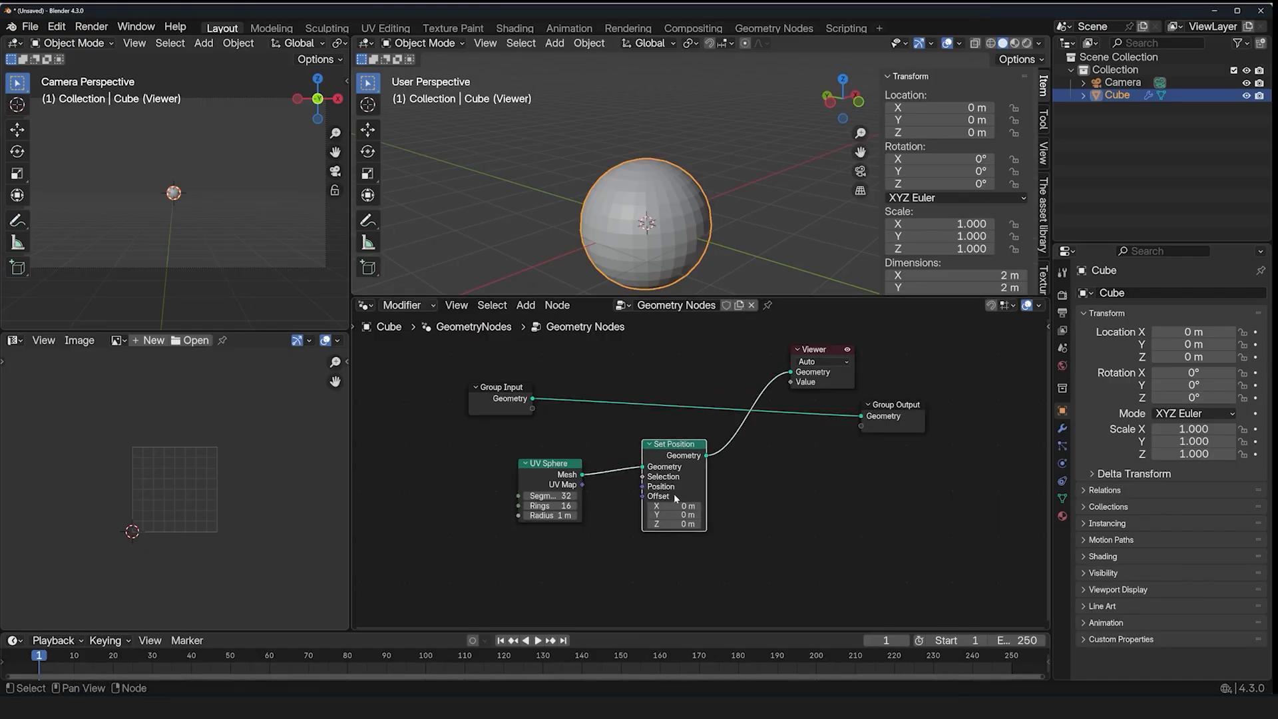
drag(675, 506, 679, 507)
key(ctrl+z)
- Move the Group Input node out of the way, combine UV Sphere and Set Position into a node group, and exit the group
drag(499, 393, 404, 338)
drag(444, 398, 746, 530)
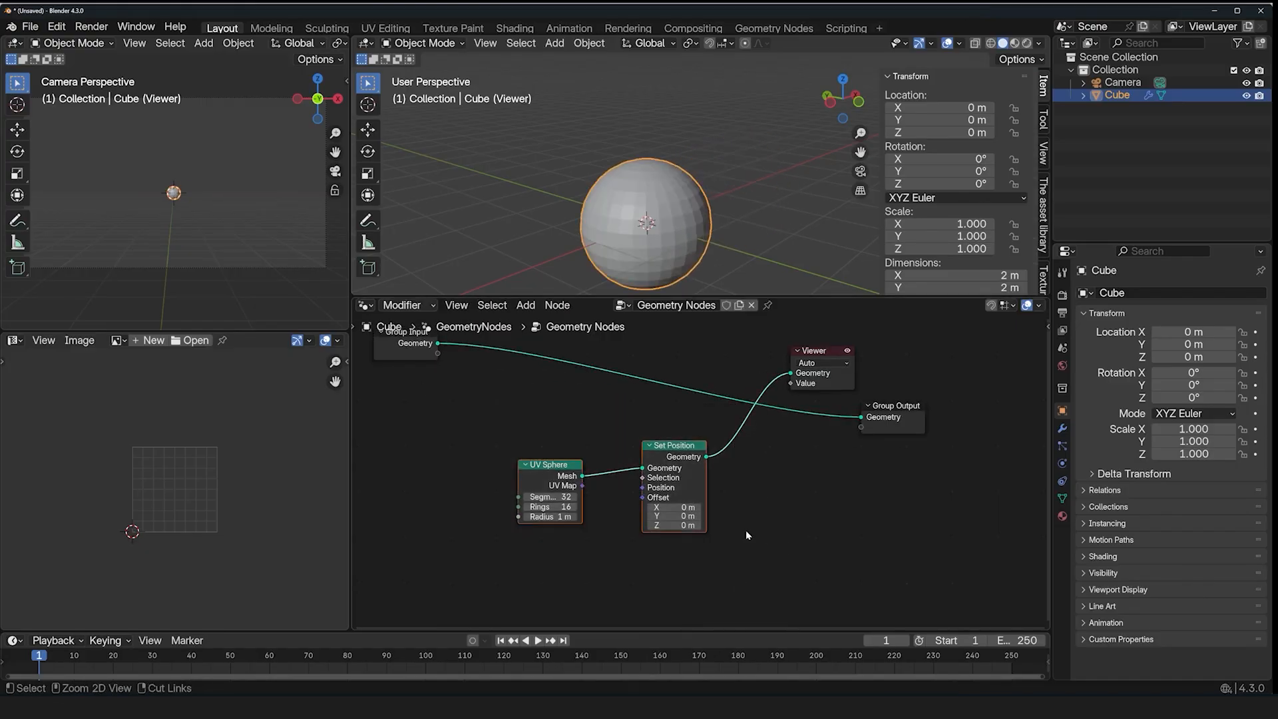
key(ctrl+g)
key(Tab)
scroll(614, 538, up, 2)
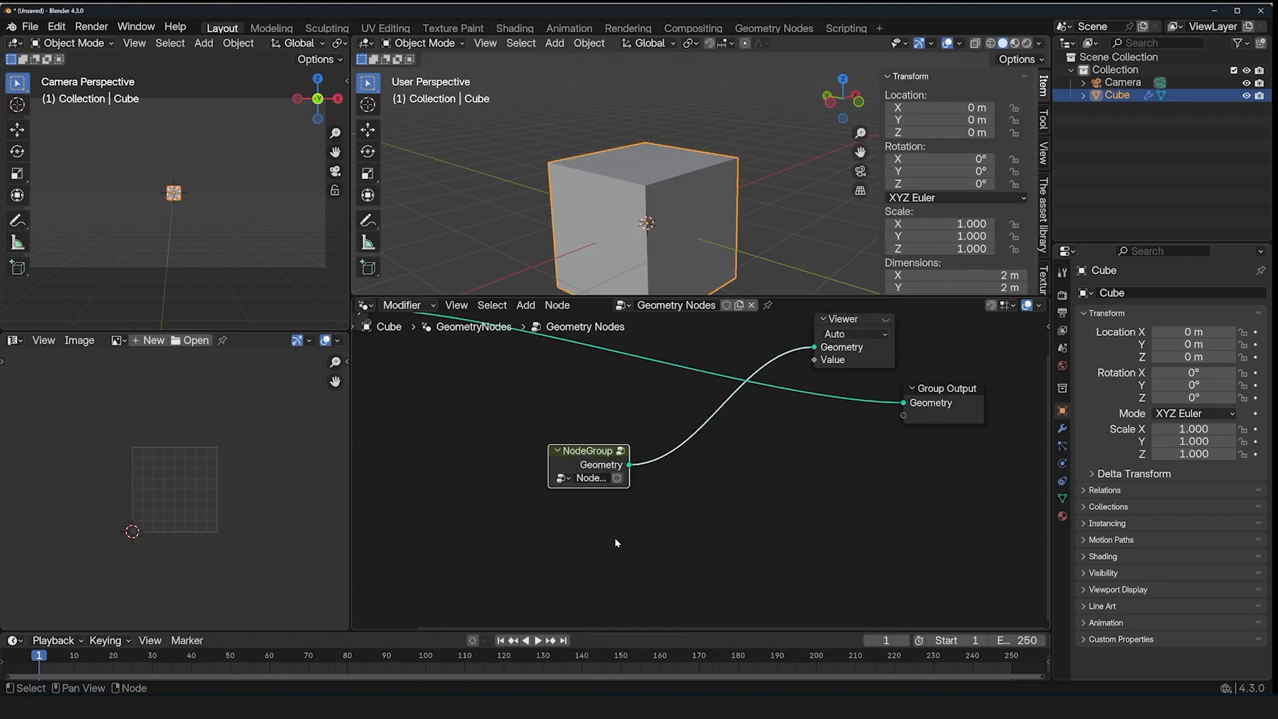
- Reposition the new NodeGroup node and preview its output through the Viewer
drag(591, 452, 615, 429)
scroll(628, 508, down, 1)
middle_drag(628, 508, 656, 562)
ctrl+shift+click(649, 489)
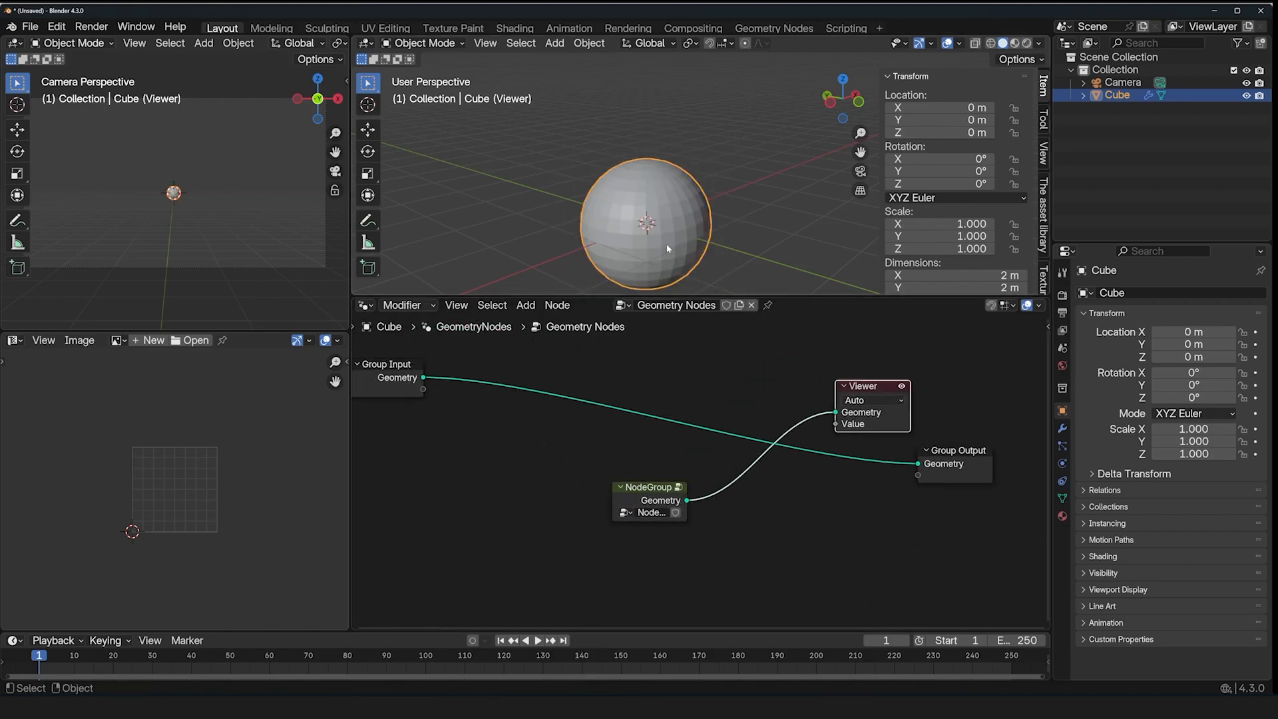
- Enter NodeGroup and combine its UV Sphere and Set Position nodes into a nested group
click(658, 501)
mouse_move(658, 501)
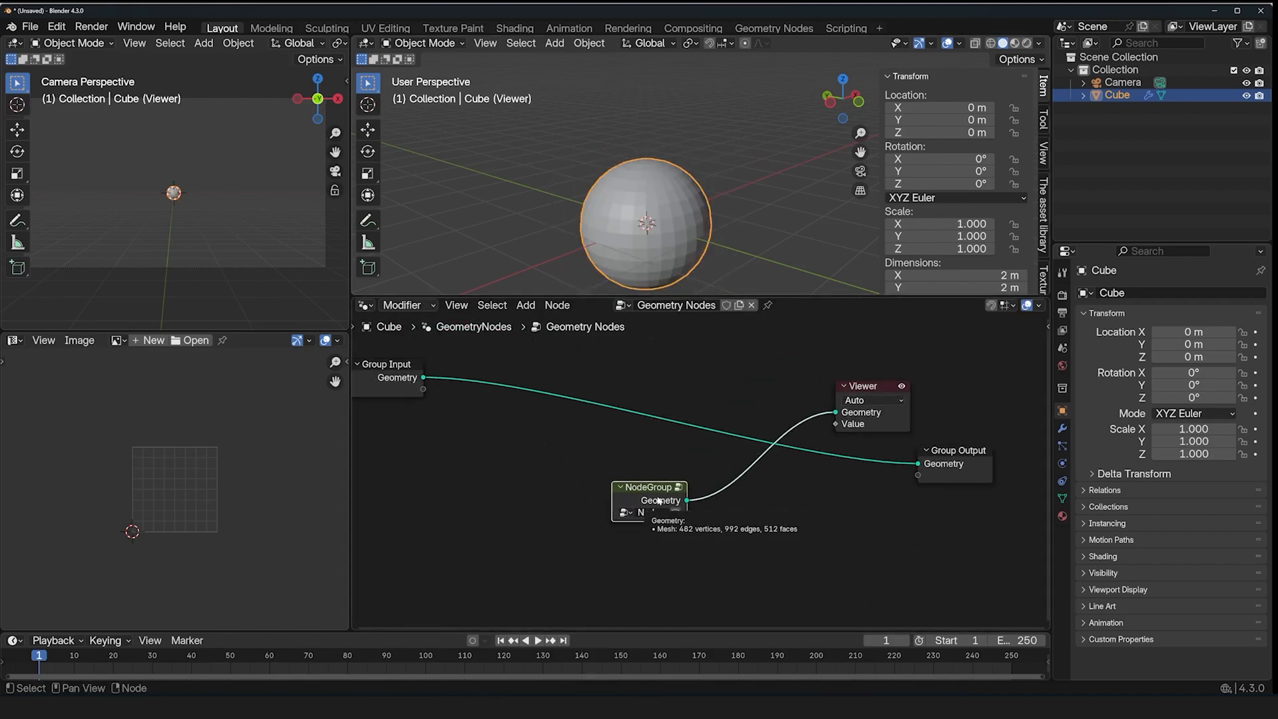
key(Tab)
click(760, 540)
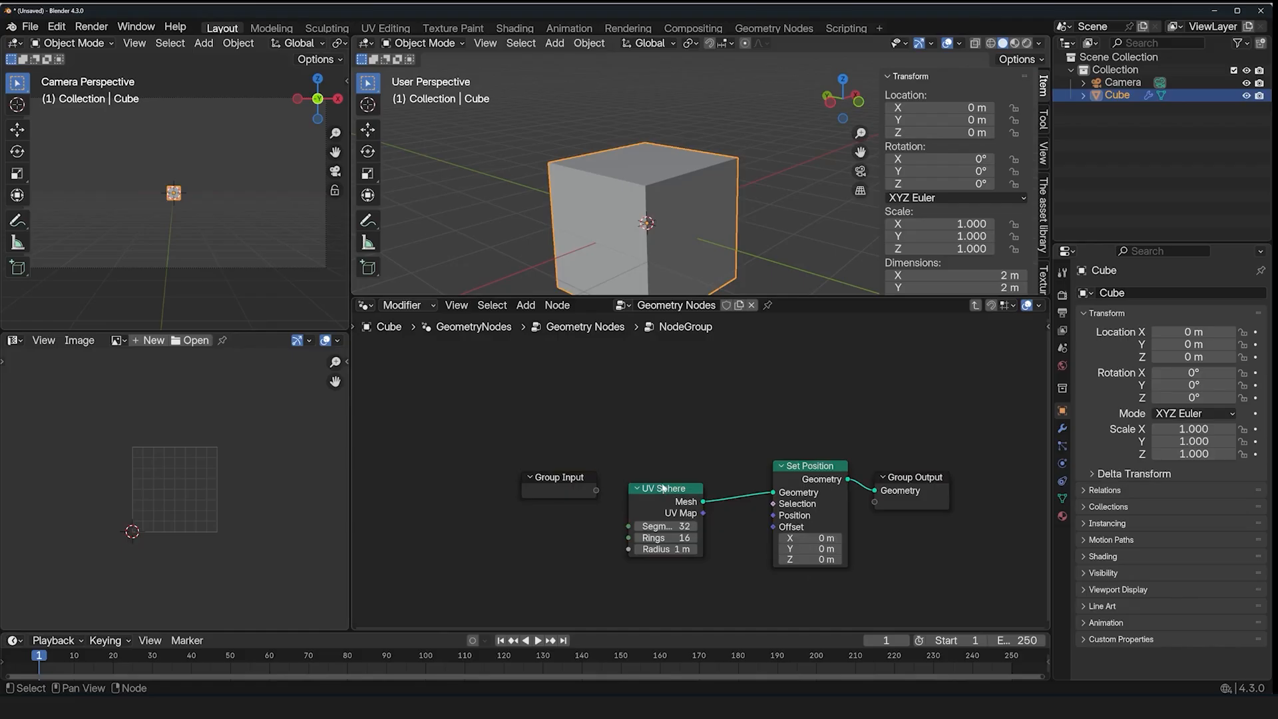
key(ctrl+g)
- Insert a Transform Geometry node between the UV Sphere and Set Position nodes inside NodeGroup.001
mouse_move(817, 477)
mouse_down()
mouse_move(792, 477)
mouse_move(821, 488)
mouse_up()
key(shift+a)
click(699, 437)
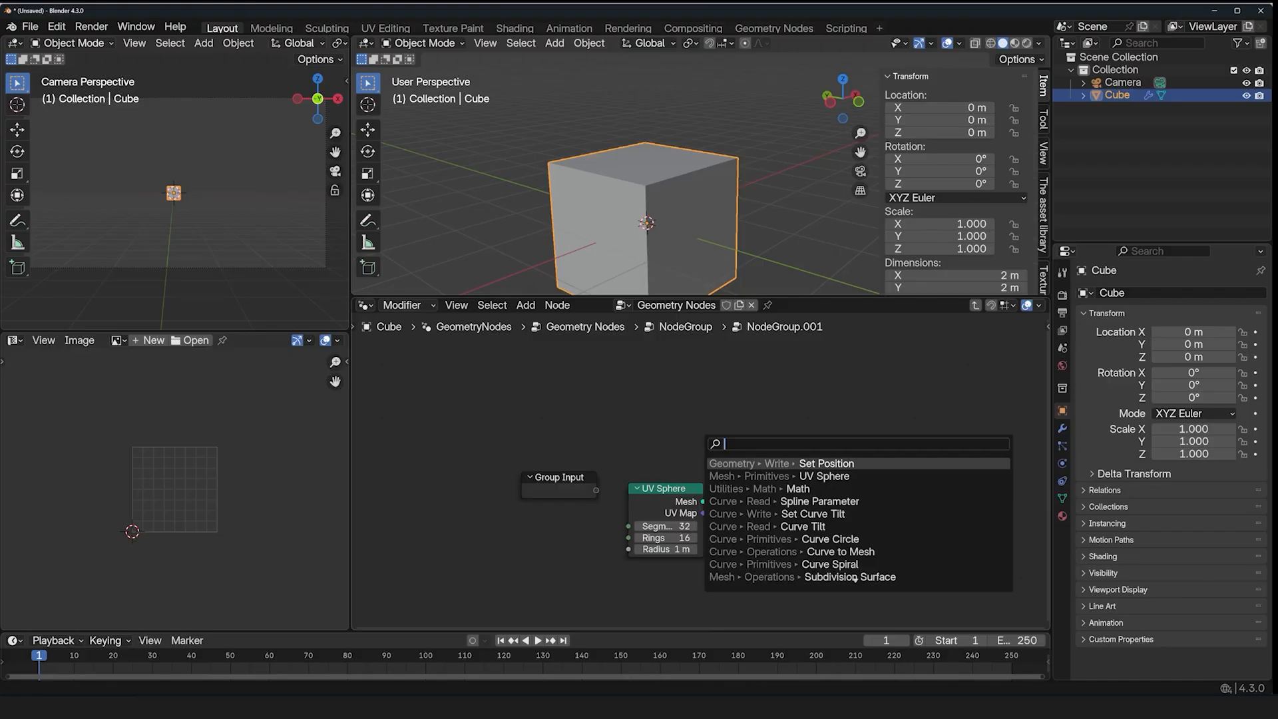
text(trans)
key(Return)
click(759, 505)
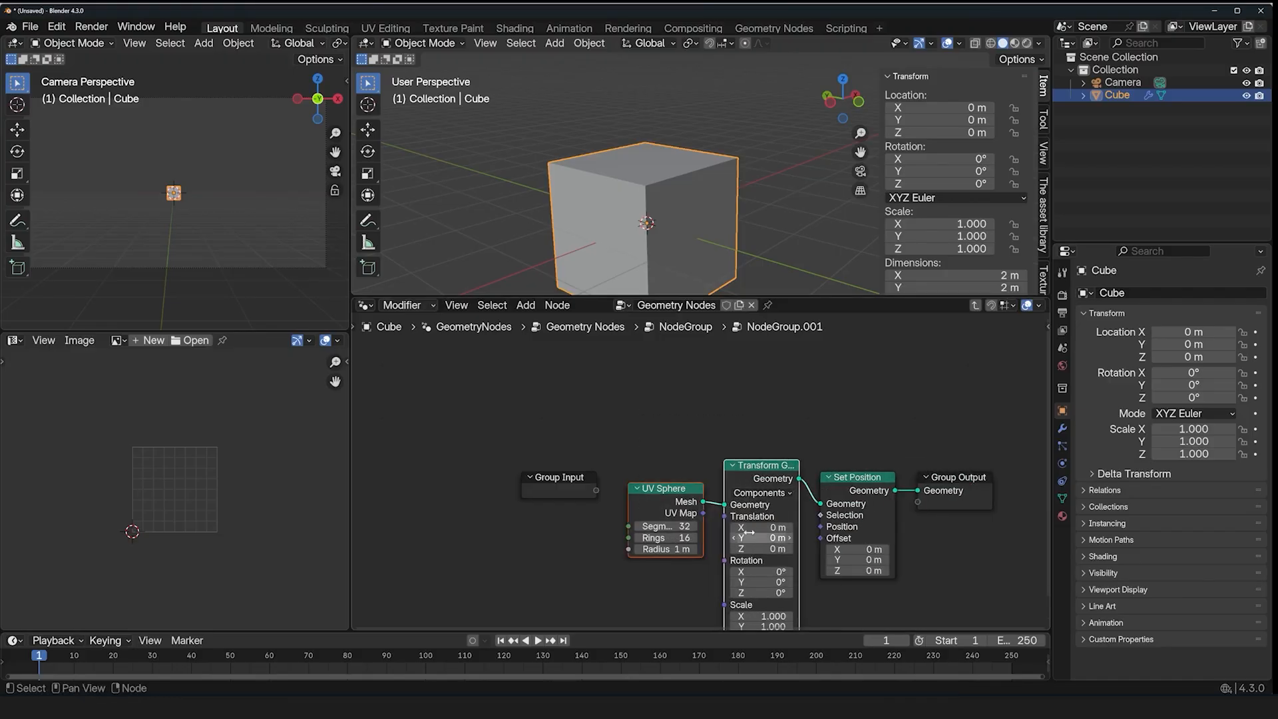
- Combine UV Sphere and Transform Geometry into a third nested group and return to the top-level Geometry Nodes tree
key(ctrl+g)
key(Tab)
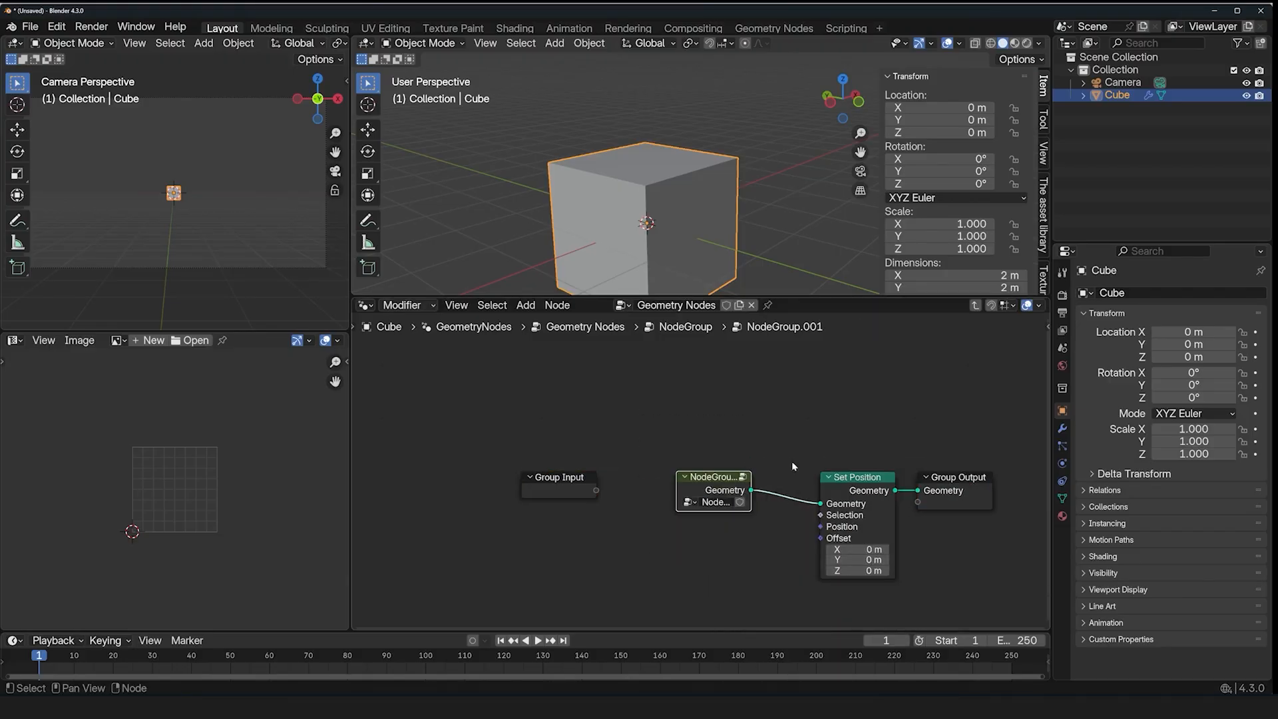
click(599, 328)
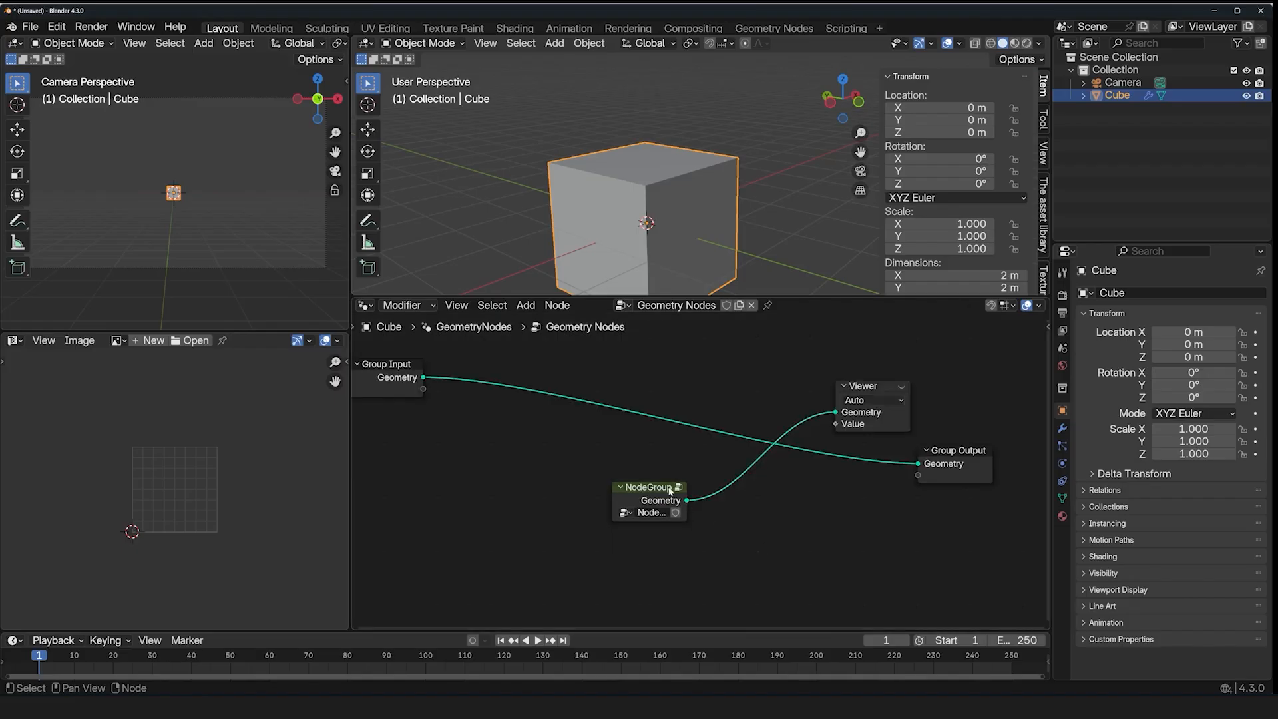
- Move the NodeGroup node closer to the Group Input and toggle the Viewer node's preview
drag(671, 491, 628, 435)
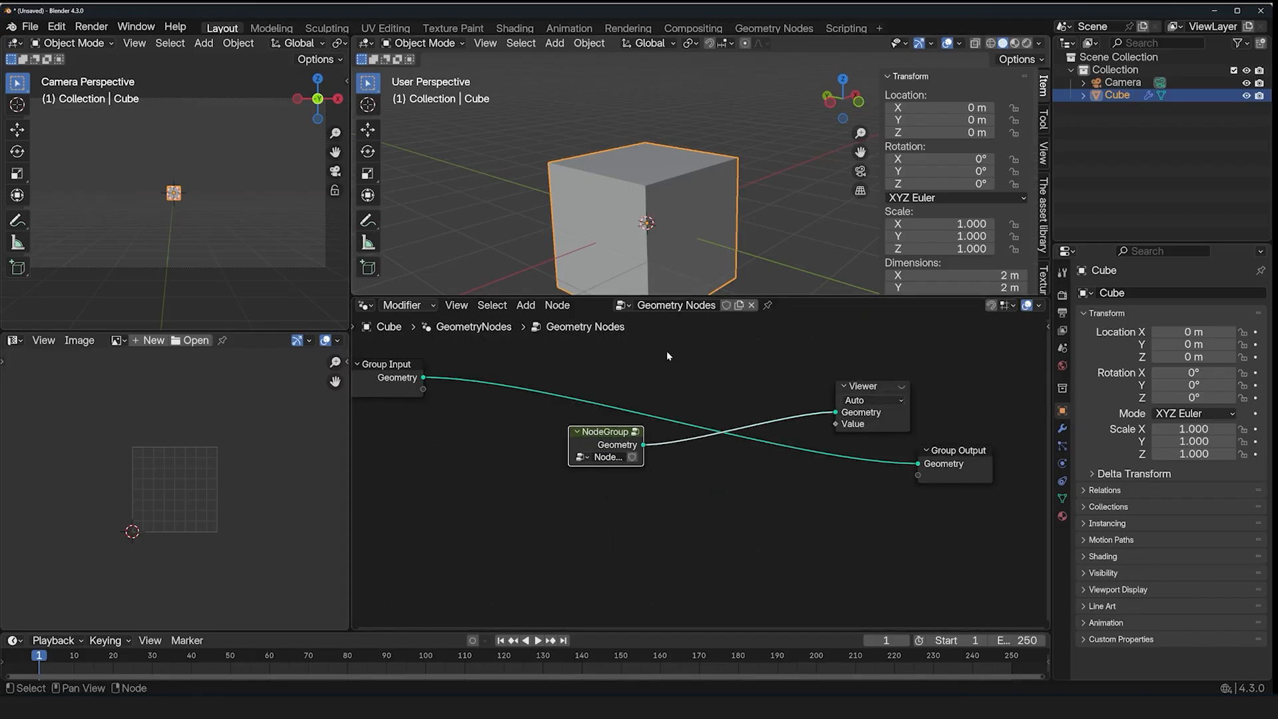
click(868, 389)
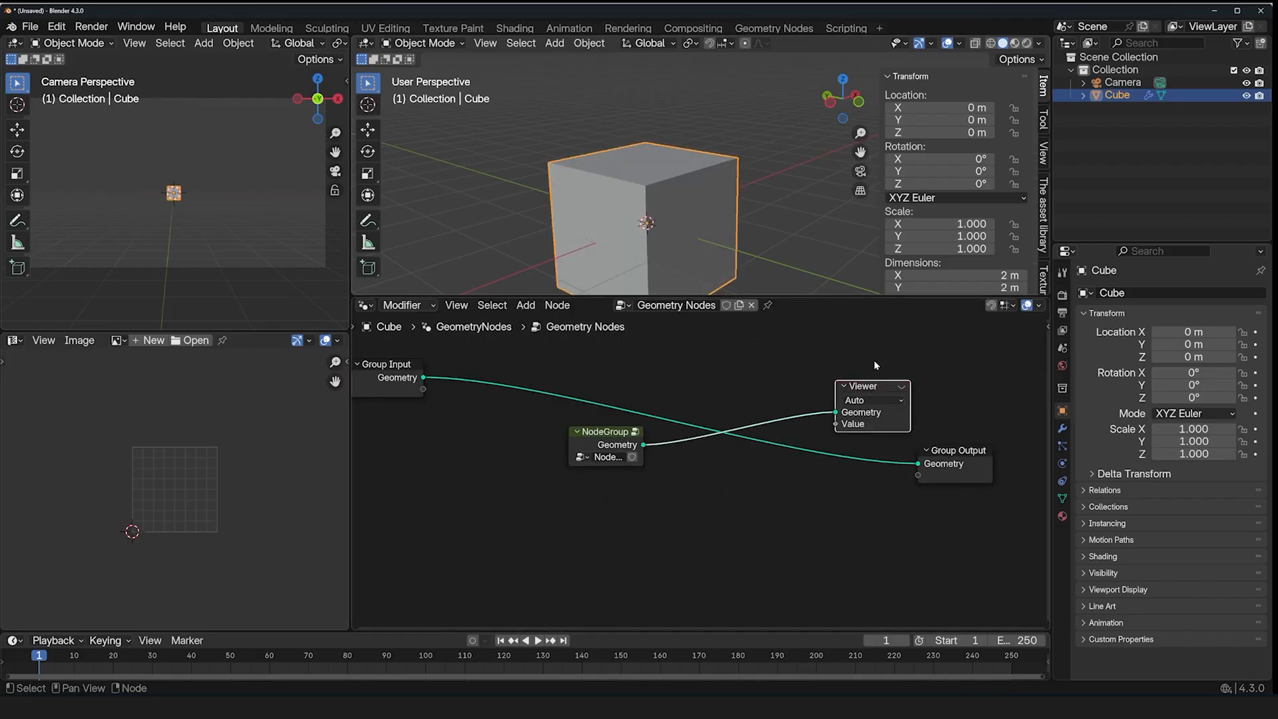
click(902, 386)
- Descend from the top-level tree through the nested groups to the innermost one, NodeGroup.002
click(599, 434)
key(Tab)
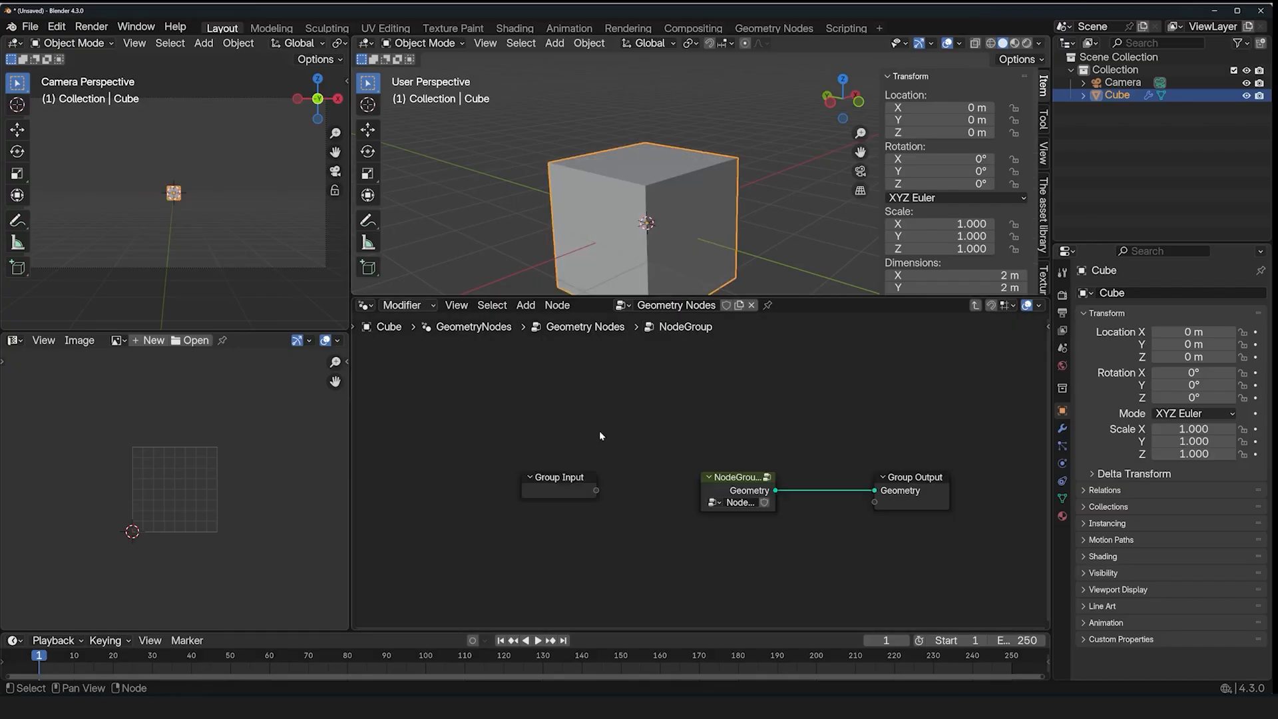
drag(737, 476, 673, 453)
key(Tab)
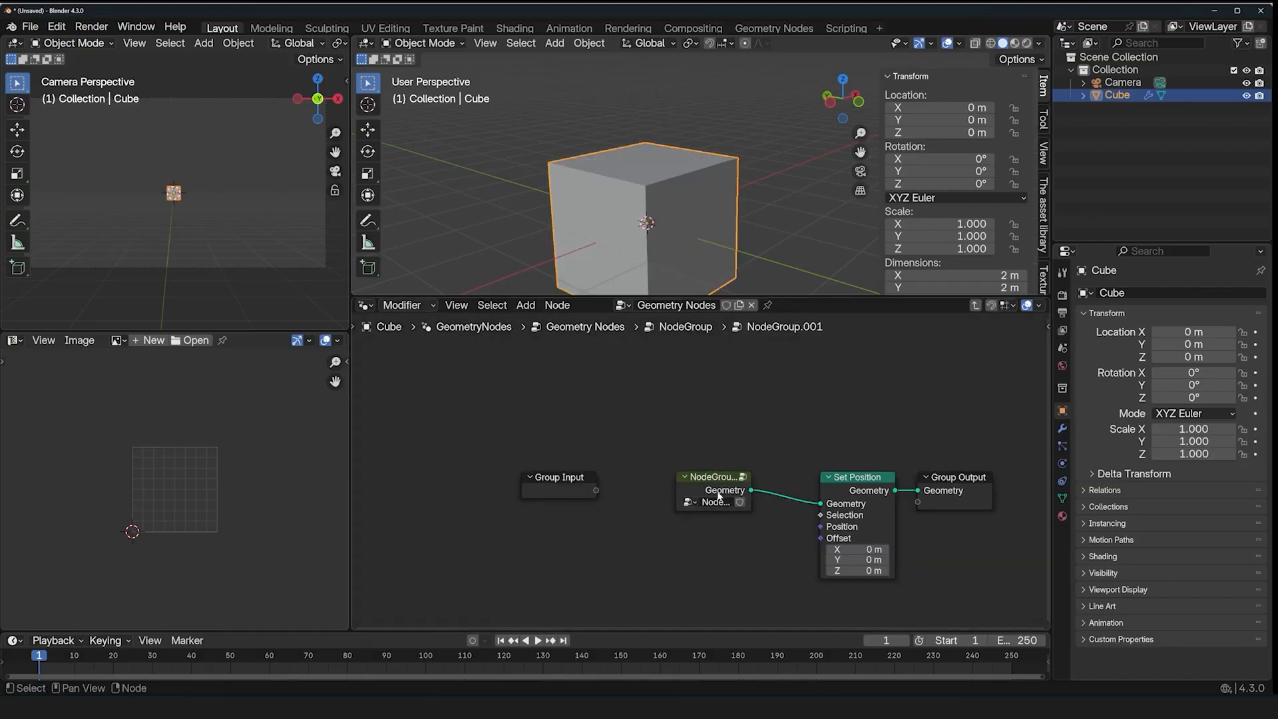
click(721, 496)
key(Tab)
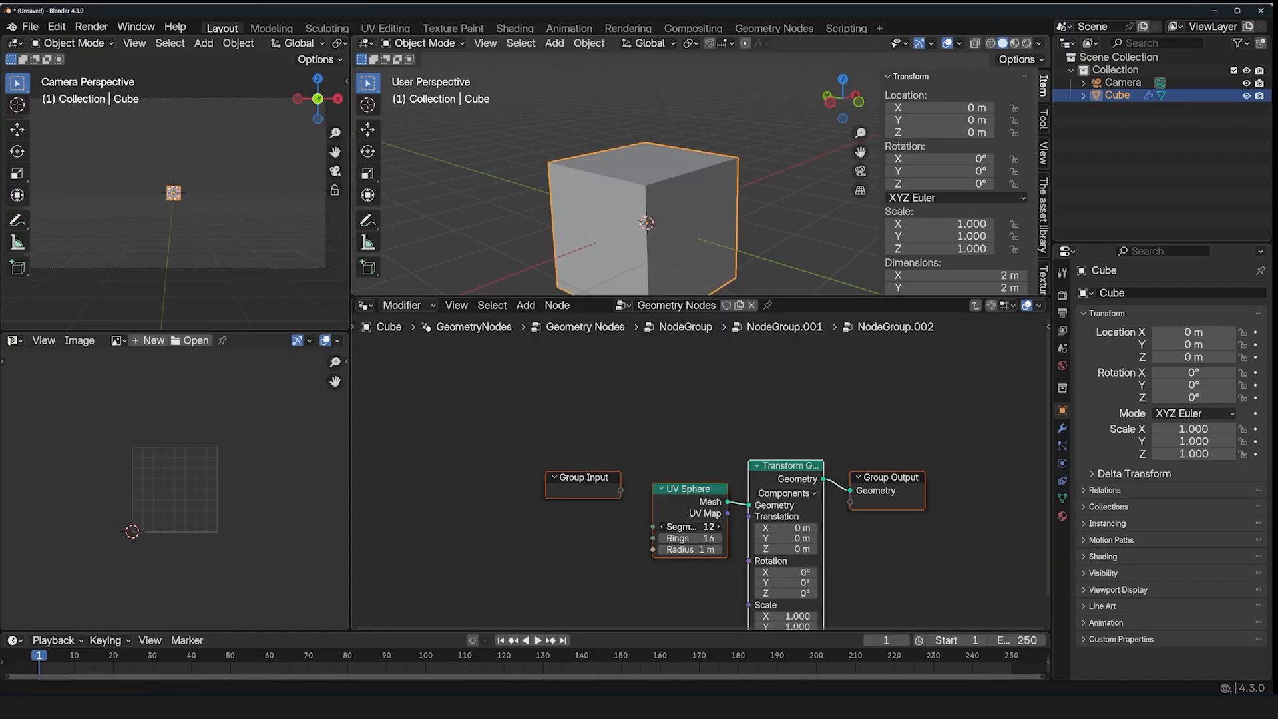
- Preview the Transform Geometry output through a Viewer and adjust the UV Sphere's segment count
ctrl+shift+click(820, 479)
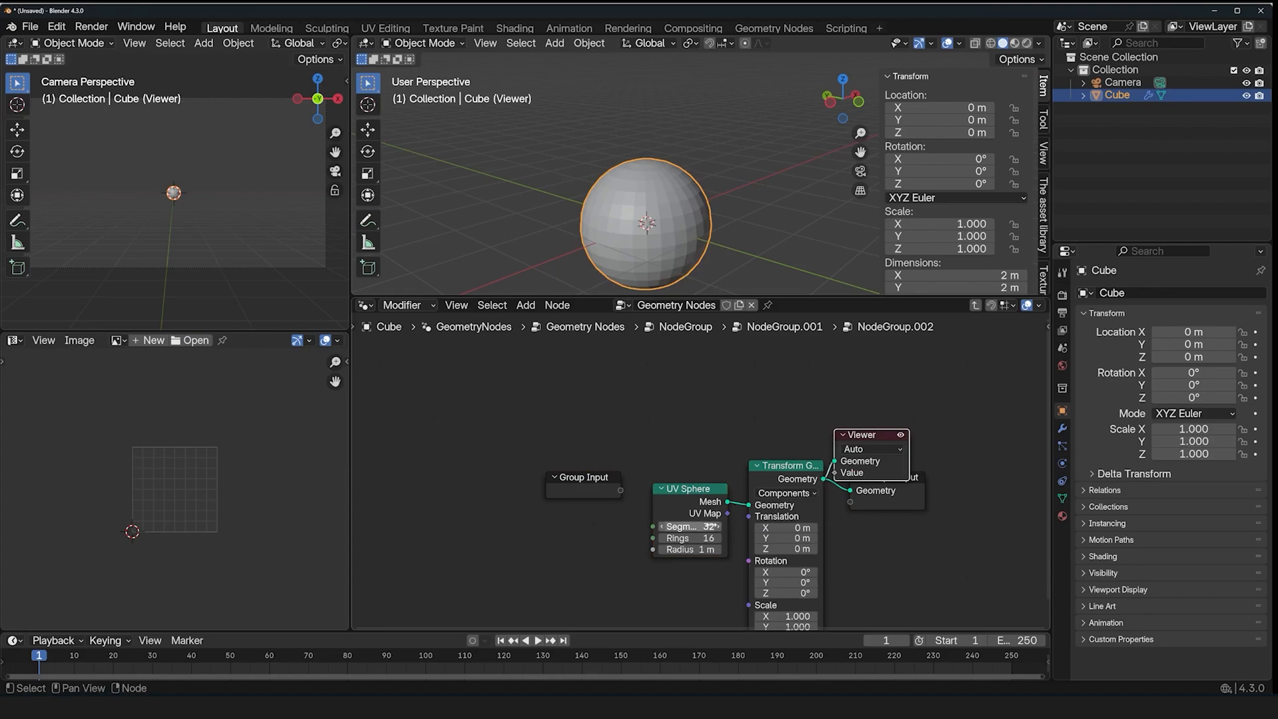
drag(692, 526, 732, 526)
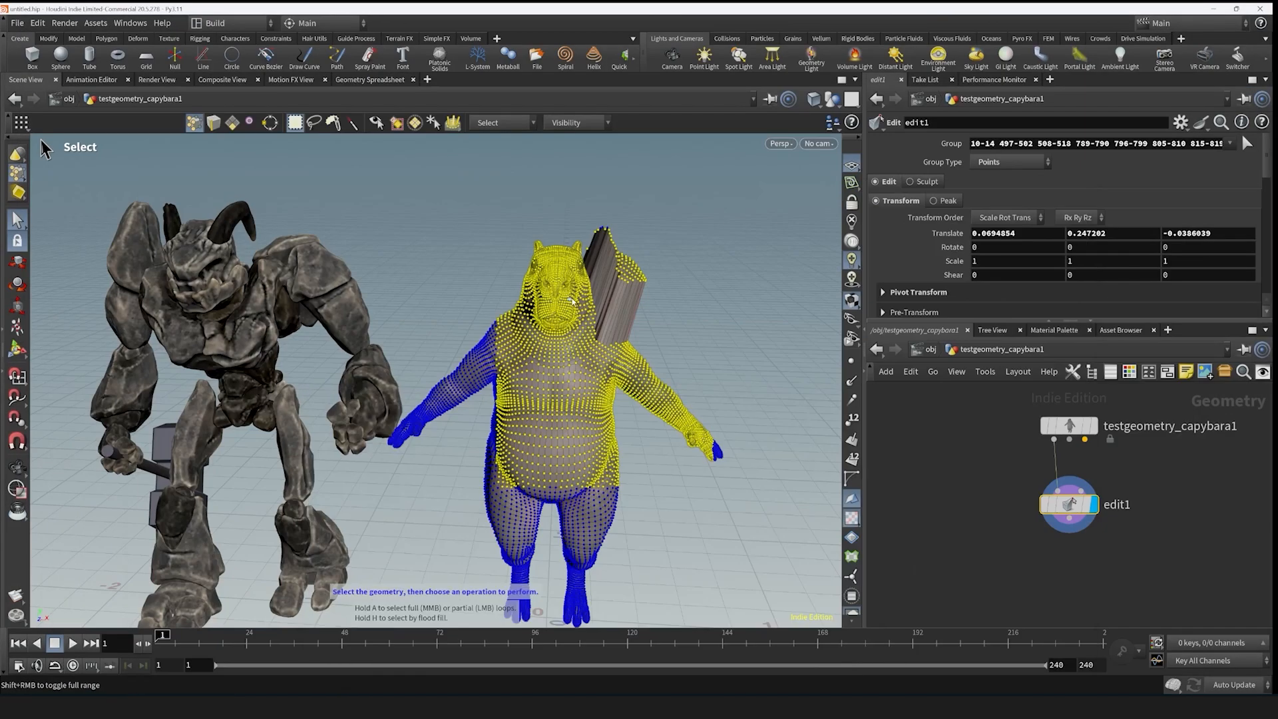
- Dismiss the node menu, go up to the object level, and enter and leave the capybara's geometry level again
key(Tab)
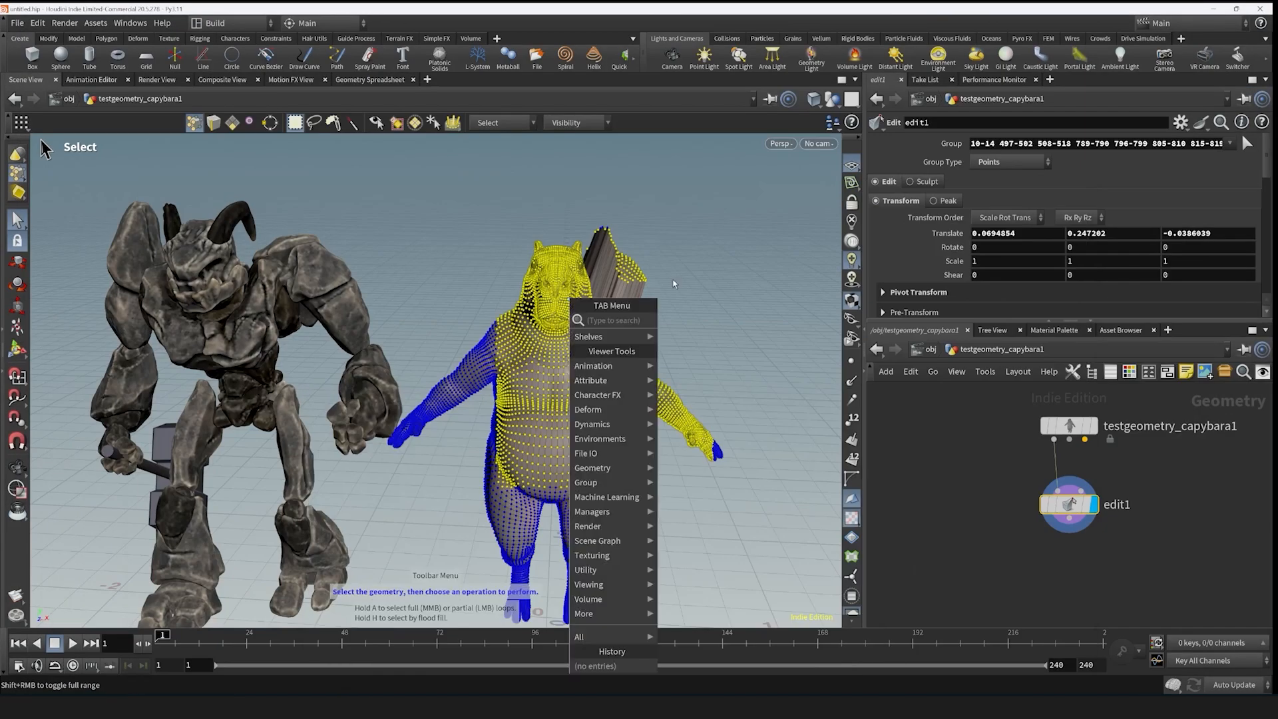
click(752, 305)
key(Tab)
click(533, 345)
key(1)
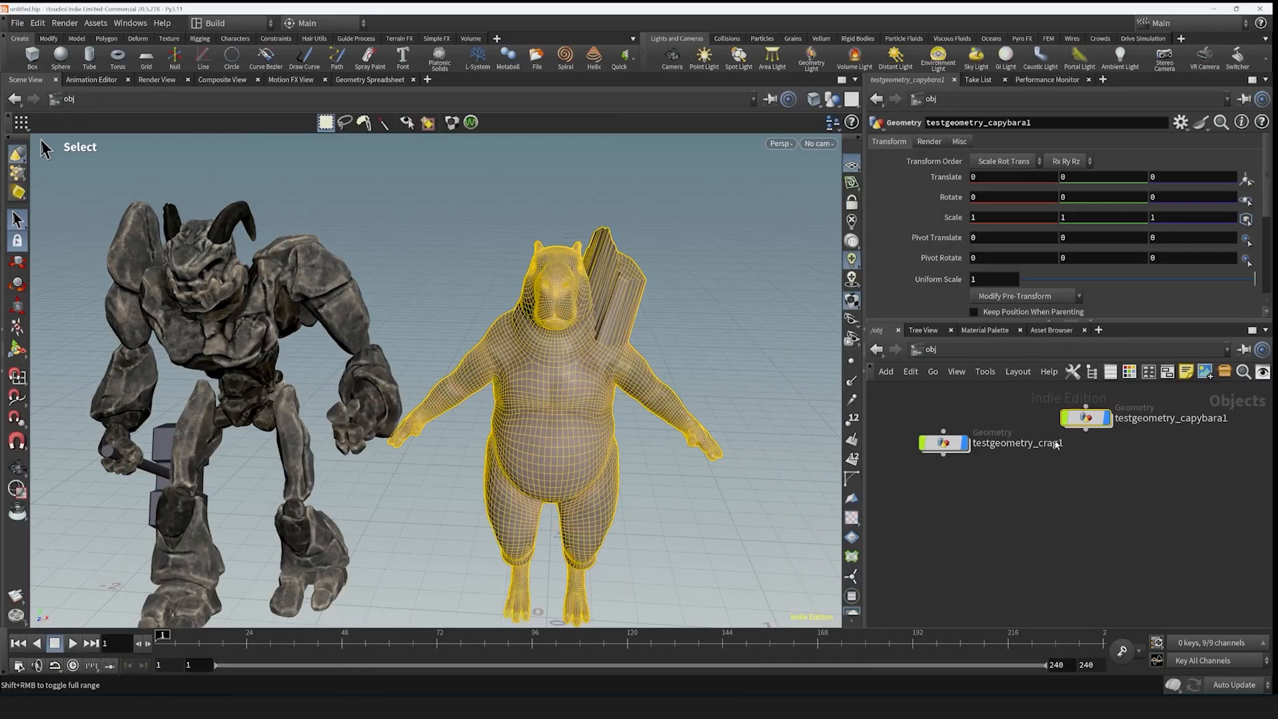
double_click(1085, 419)
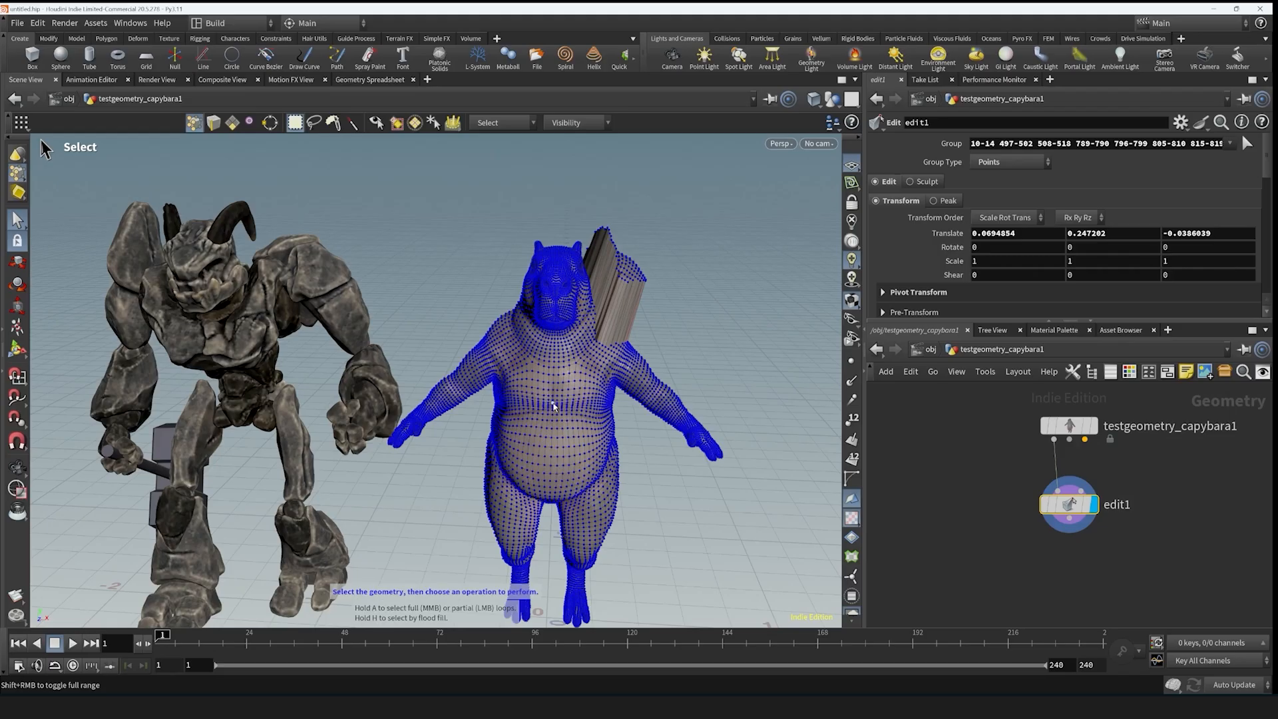
key(u)
- Enter the crag's geometry level, look through the internal network of its Test Geometry: Crag node, and go back up
click(944, 443)
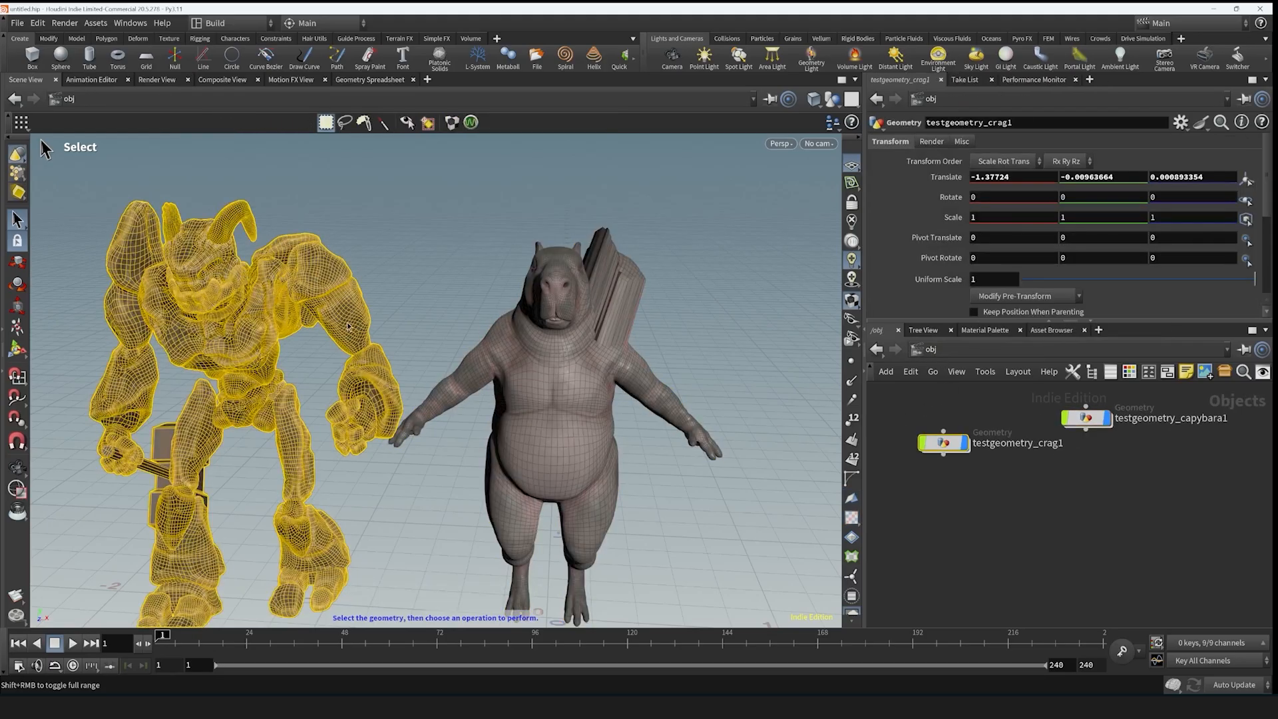
double_click(944, 443)
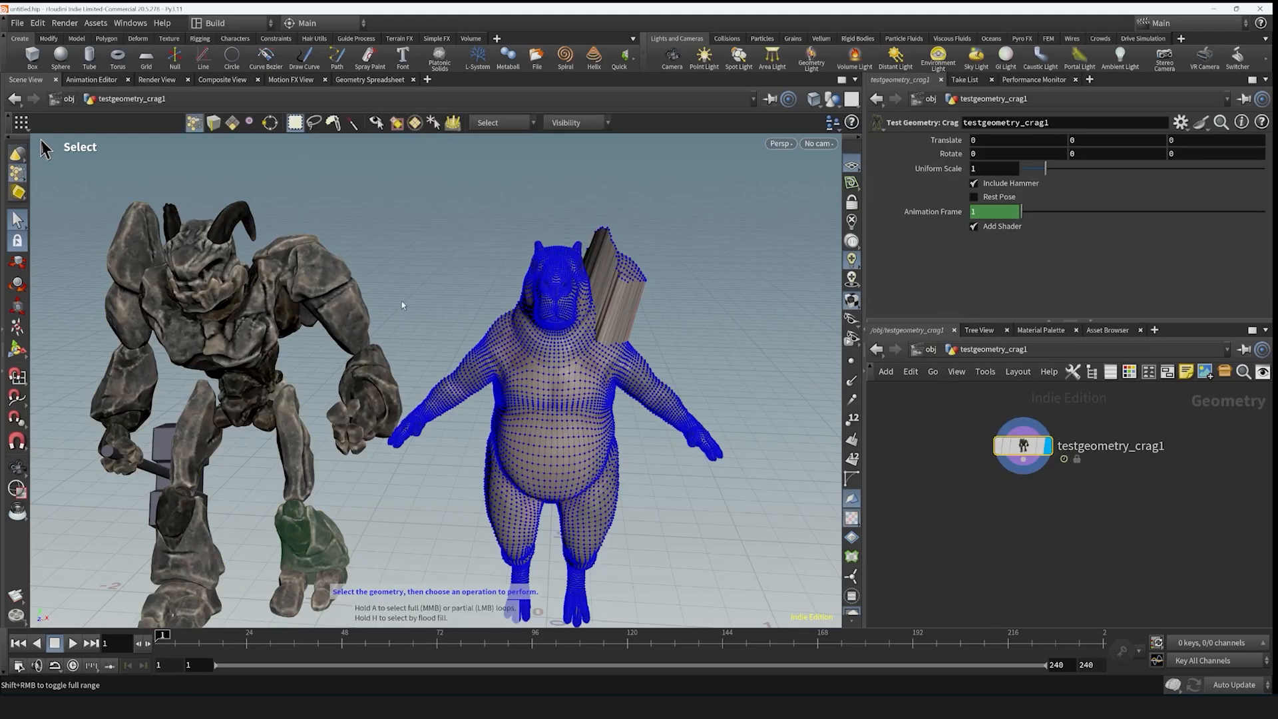
double_click(1023, 445)
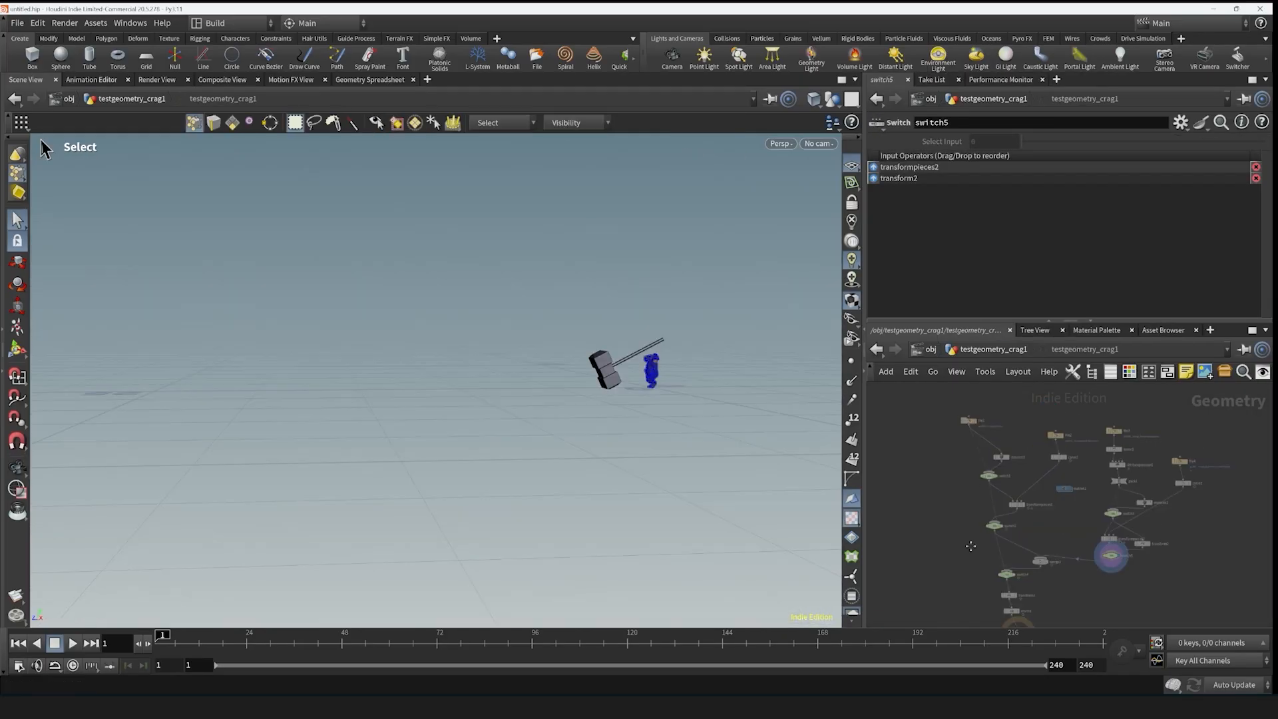
middle_drag(969, 543, 981, 523)
scroll(981, 521, up, 1)
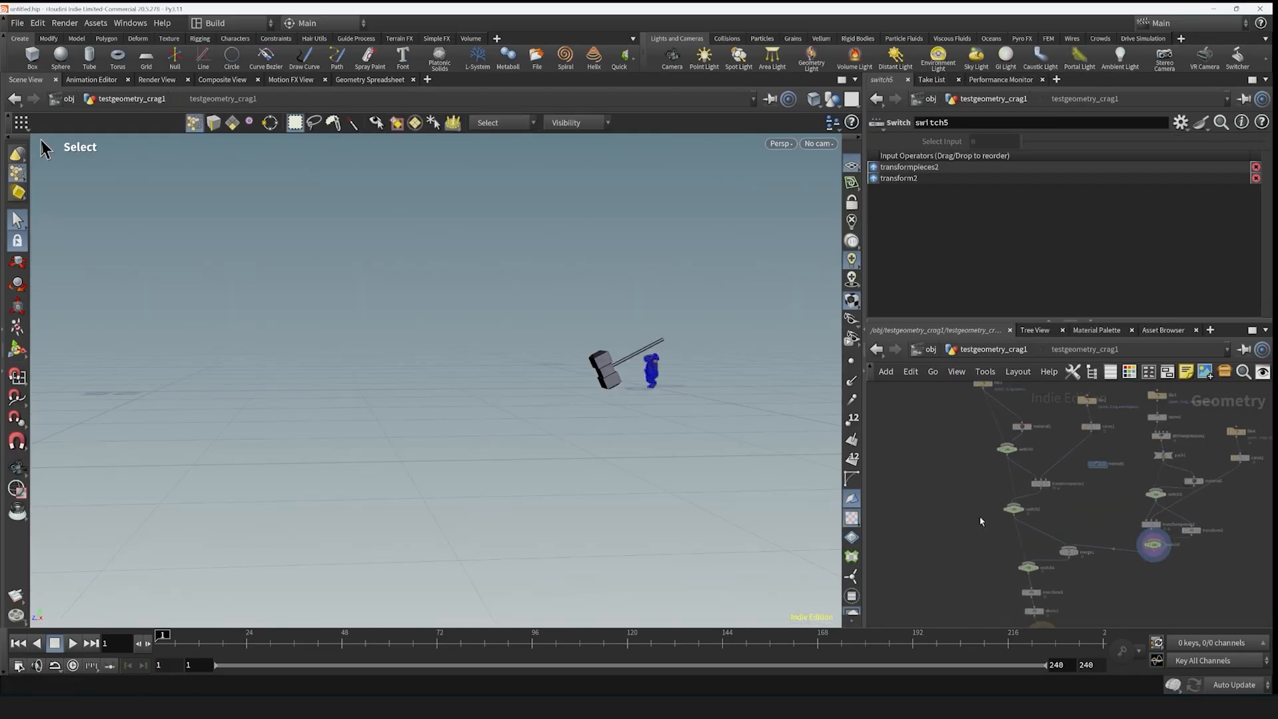
scroll(1053, 512, down, 3)
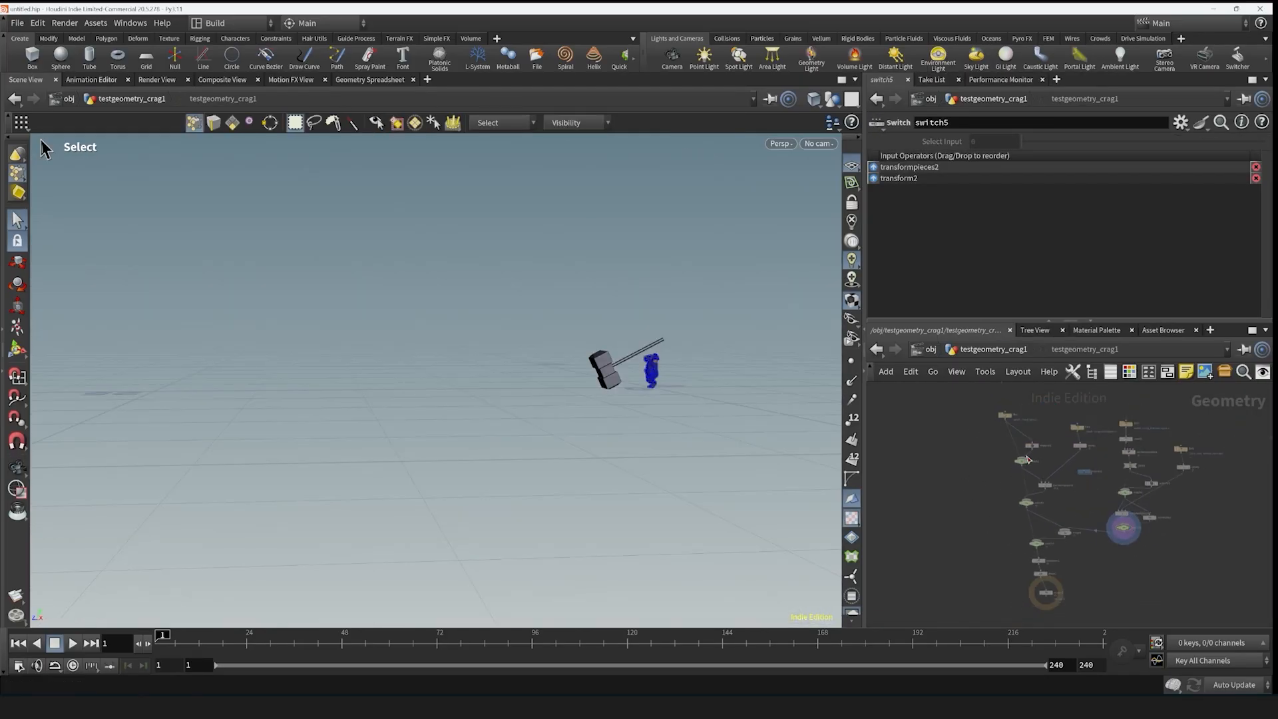
key(u)
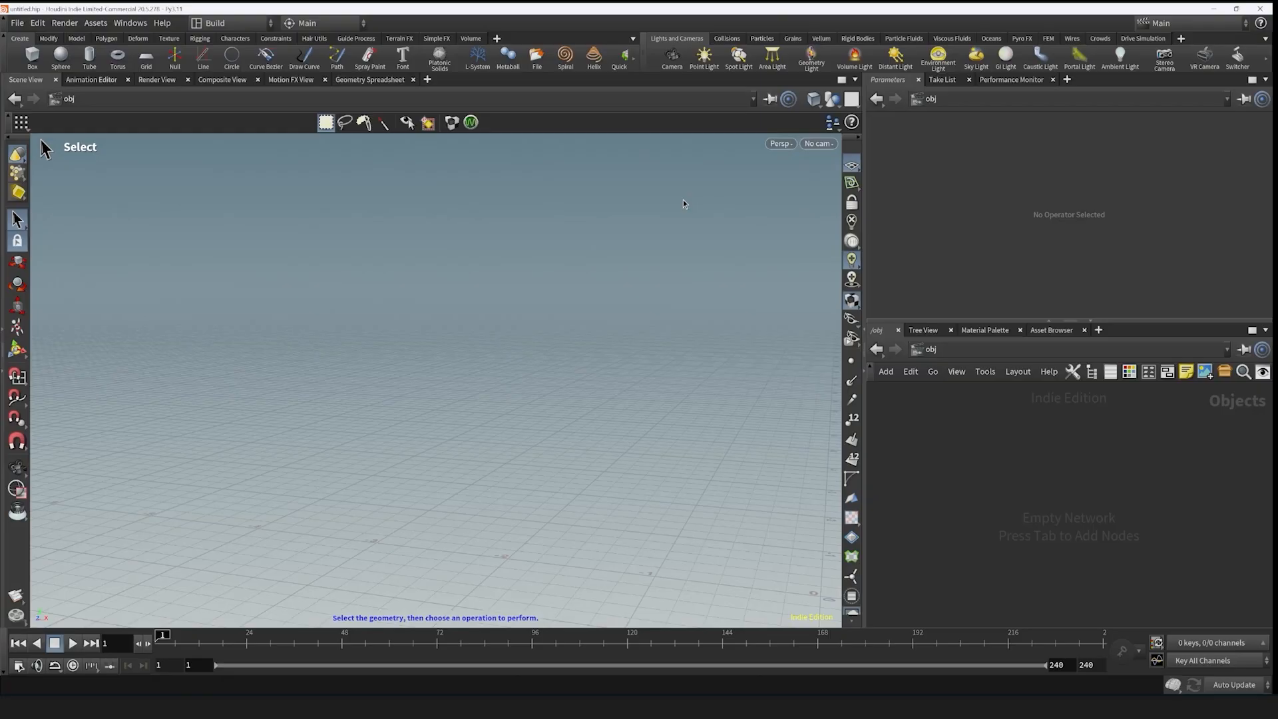
- Enlarge the network editor, add a box geometry object to the empty object network, and return to selection mode
alt+drag(682, 257, 713, 446)
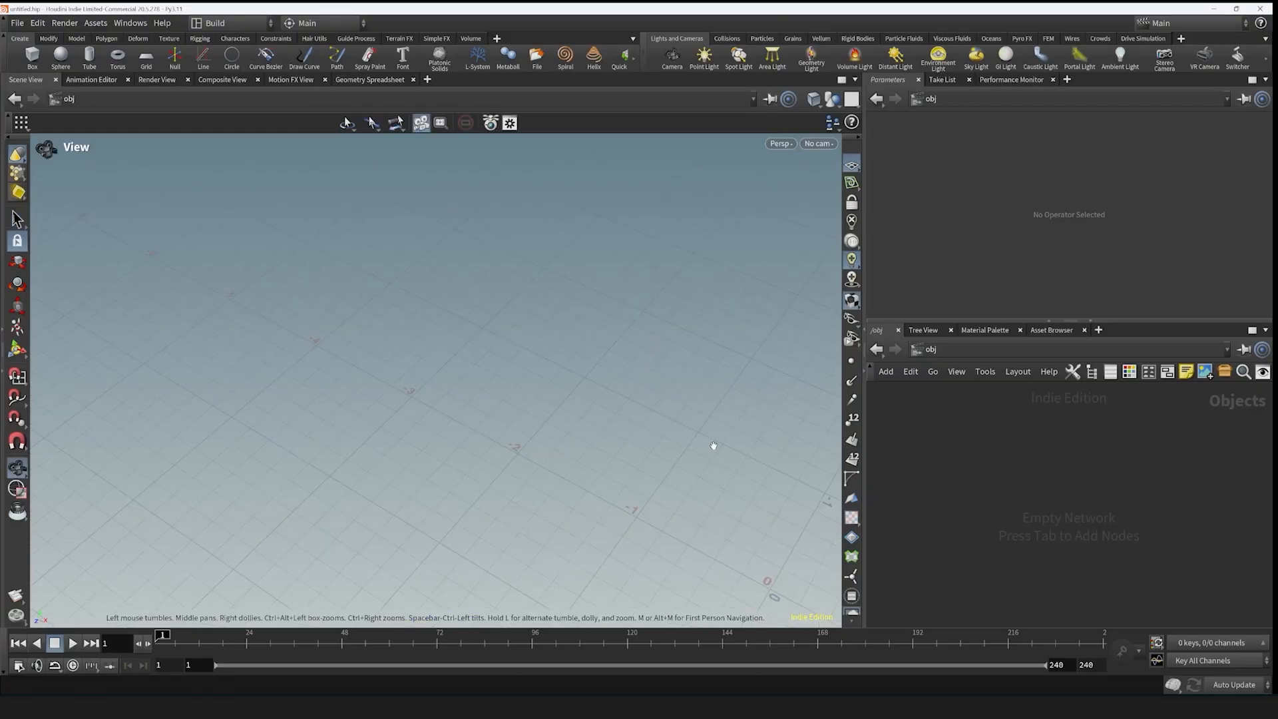
drag(952, 320, 959, 237)
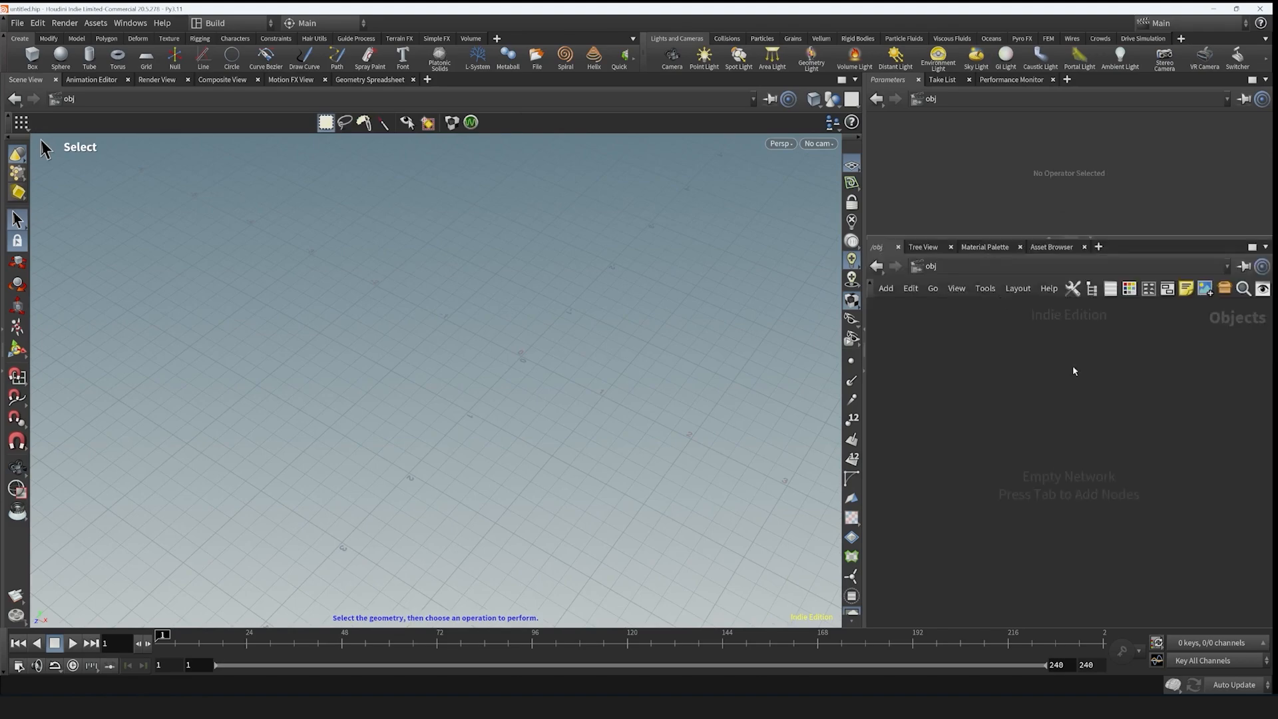
key(Tab)
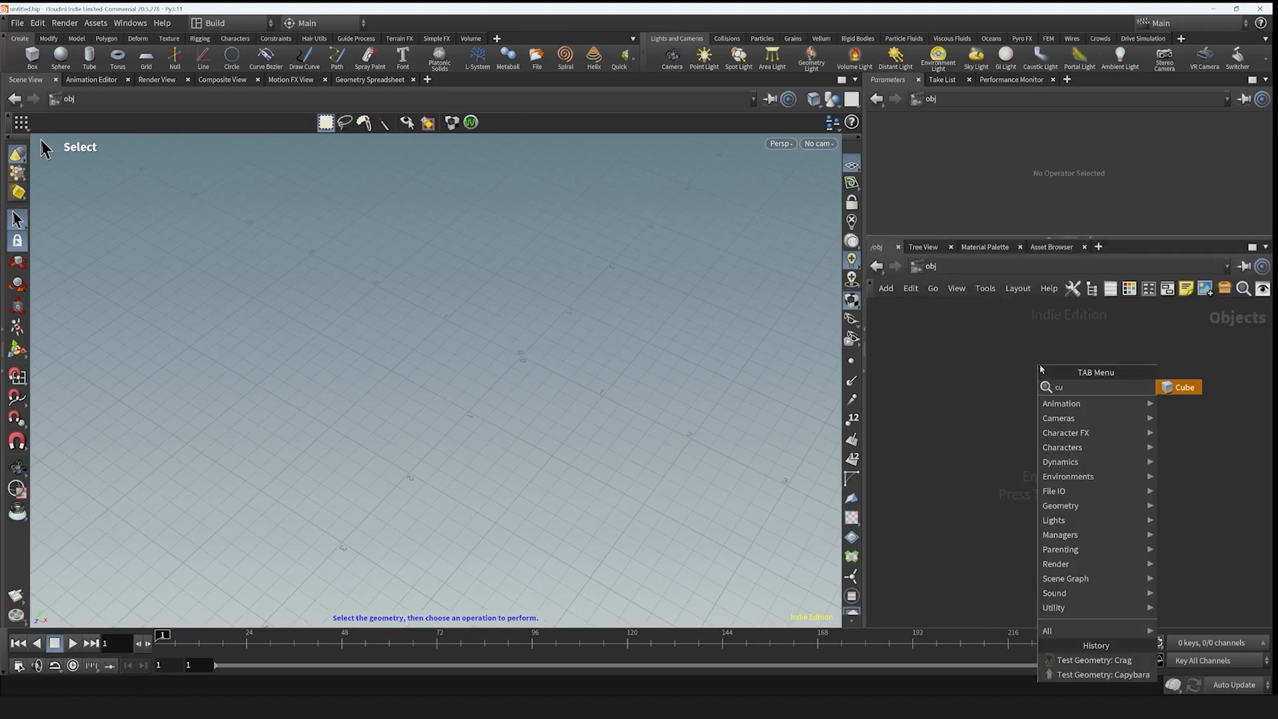
text(box)
key(Return)
click(1058, 360)
drag(693, 321, 661, 333)
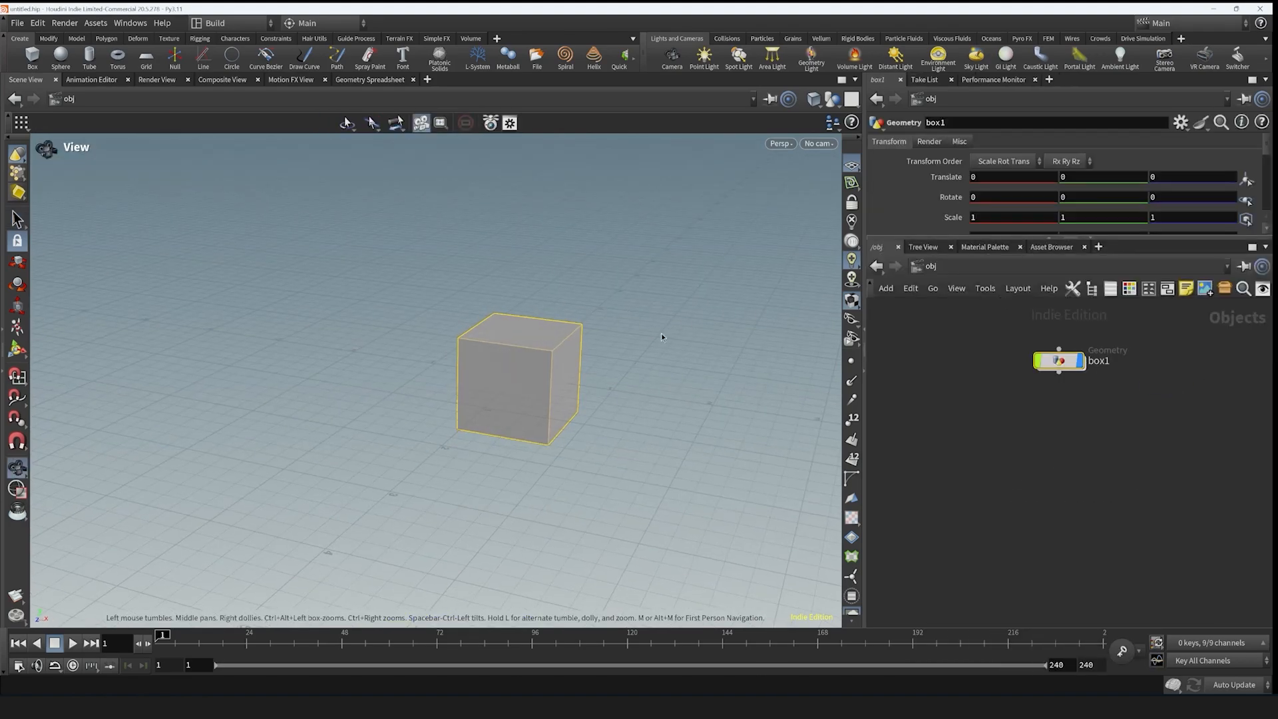
key(s)
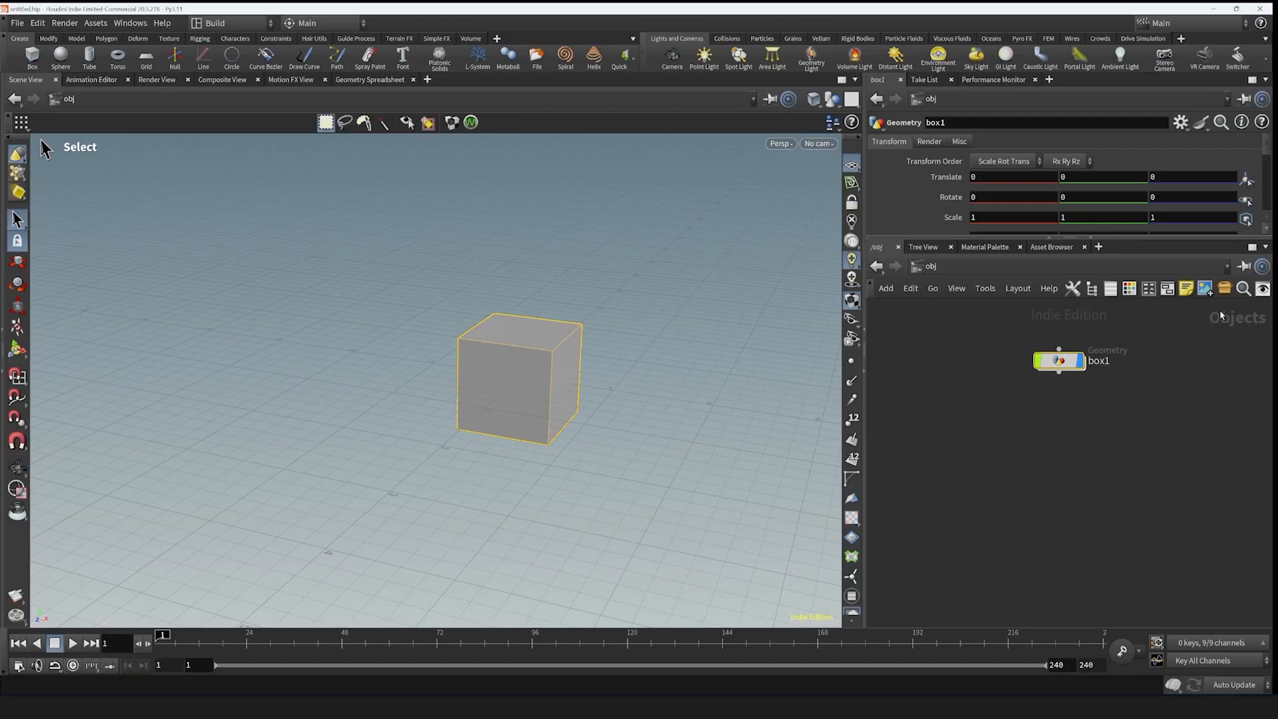
- Enter the box's geometry level, return to the object level, and enter the geometry level again through the cube
double_click(1060, 365)
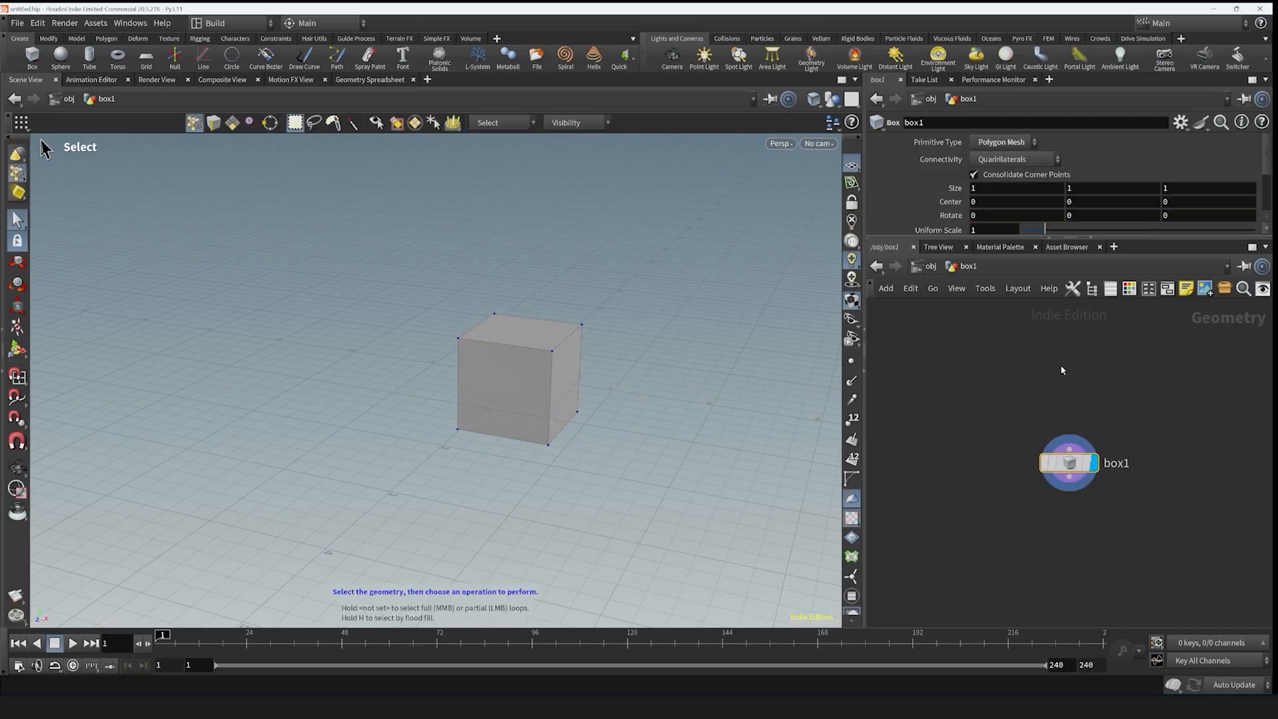
click(932, 266)
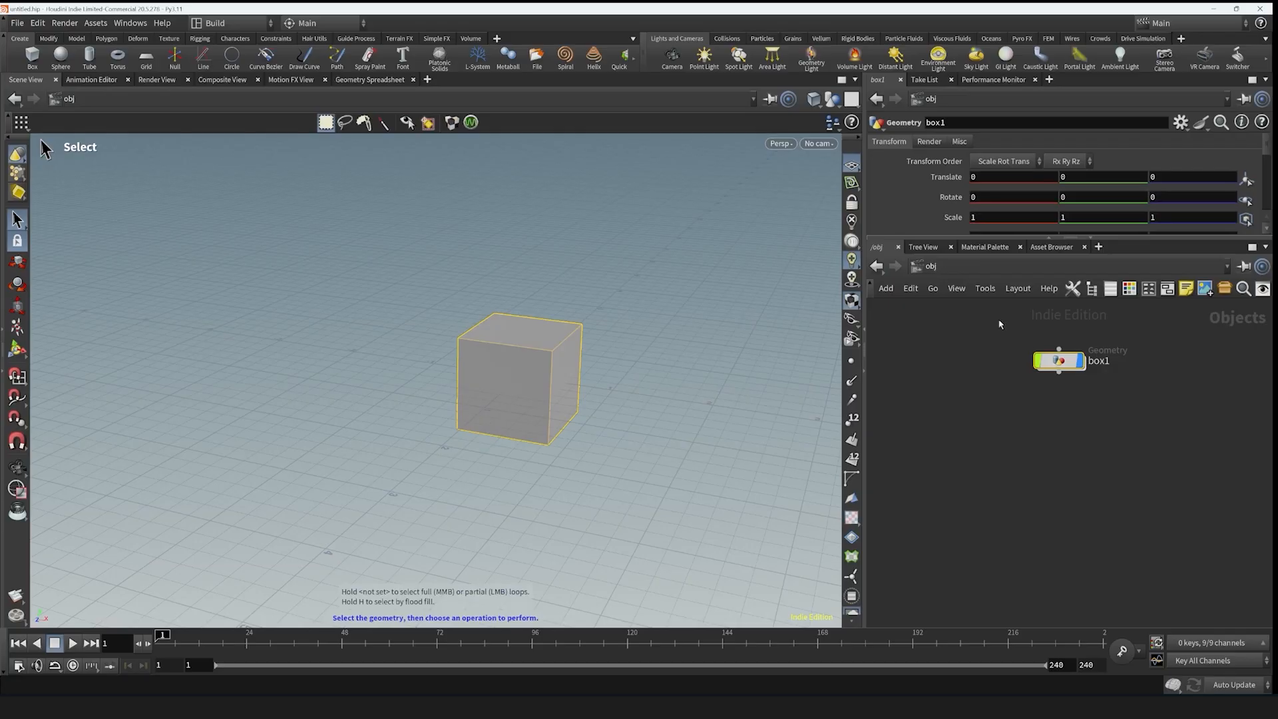
double_click(533, 326)
- Try selecting the cube's corner points, view the cube from underneath, and return to selection mode
drag(503, 269, 426, 348)
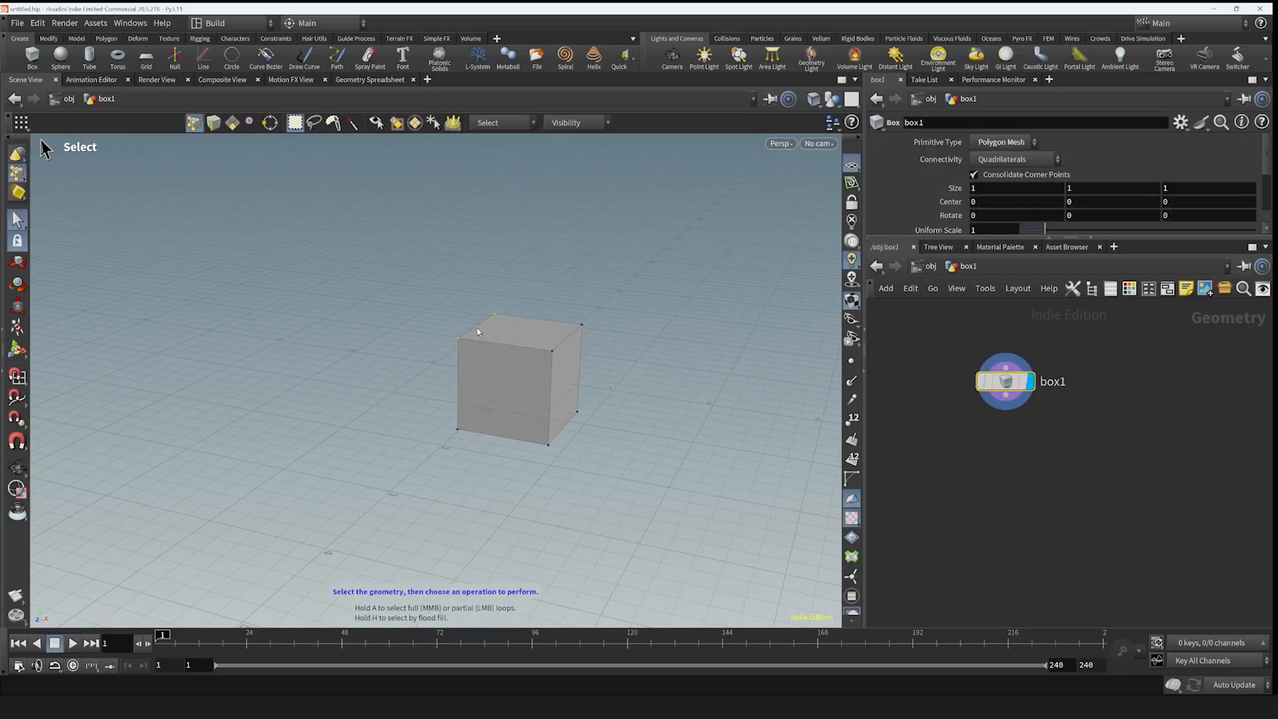
click(530, 431)
key(Escape)
drag(468, 315, 574, 345)
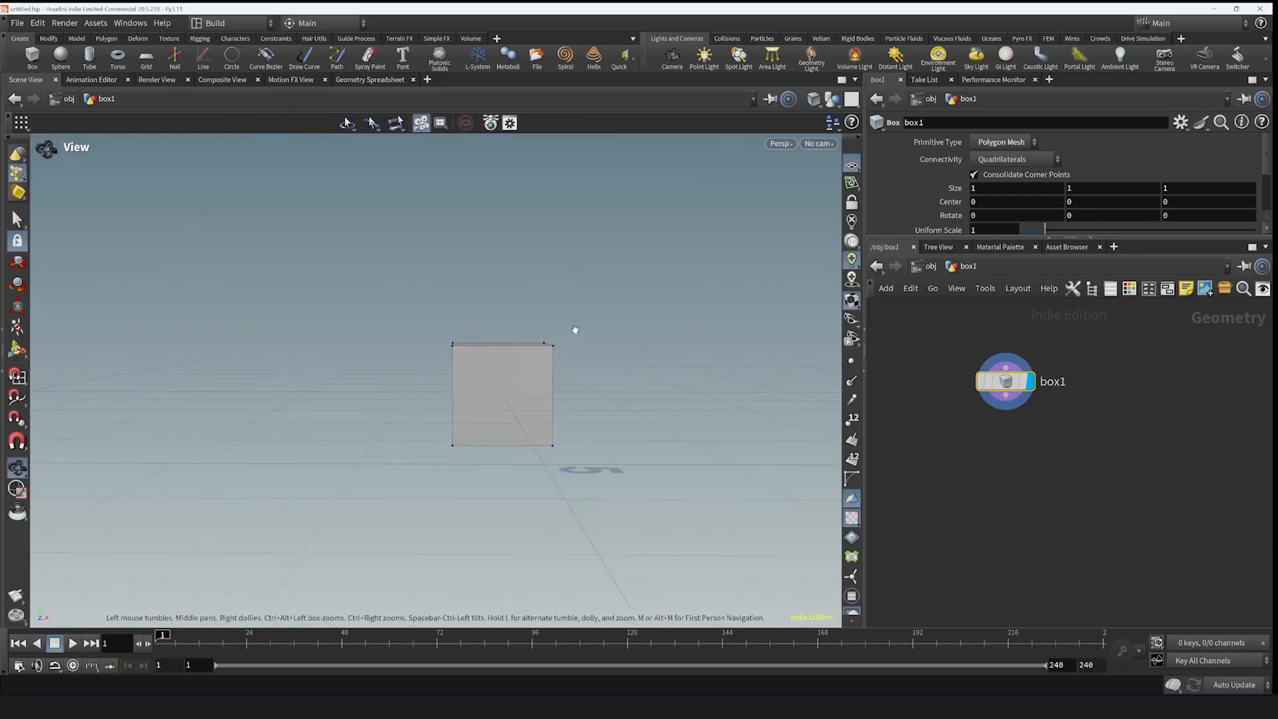
mouse_move(529, 437)
mouse_down()
mouse_move(556, 366)
mouse_move(507, 427)
mouse_up()
key(s)
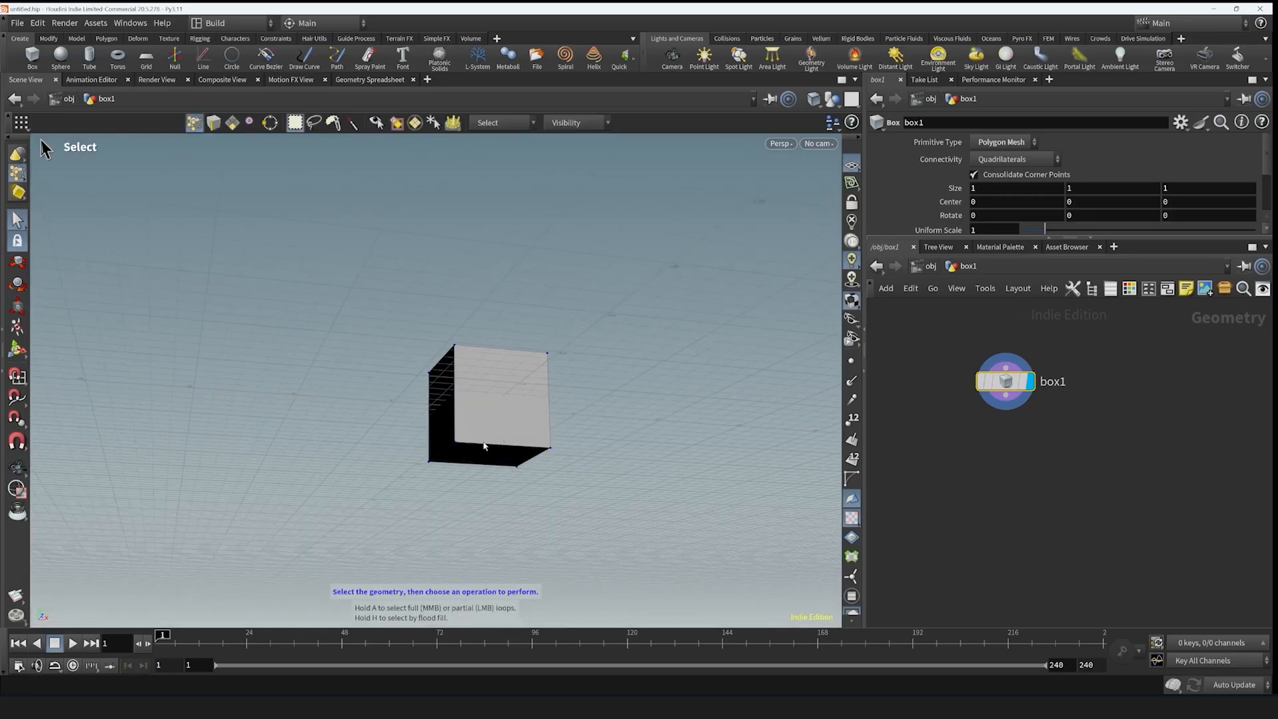
- Switch the geometry selection type to Edges and on to Primitives
click(18, 173)
click(67, 194)
click(18, 173)
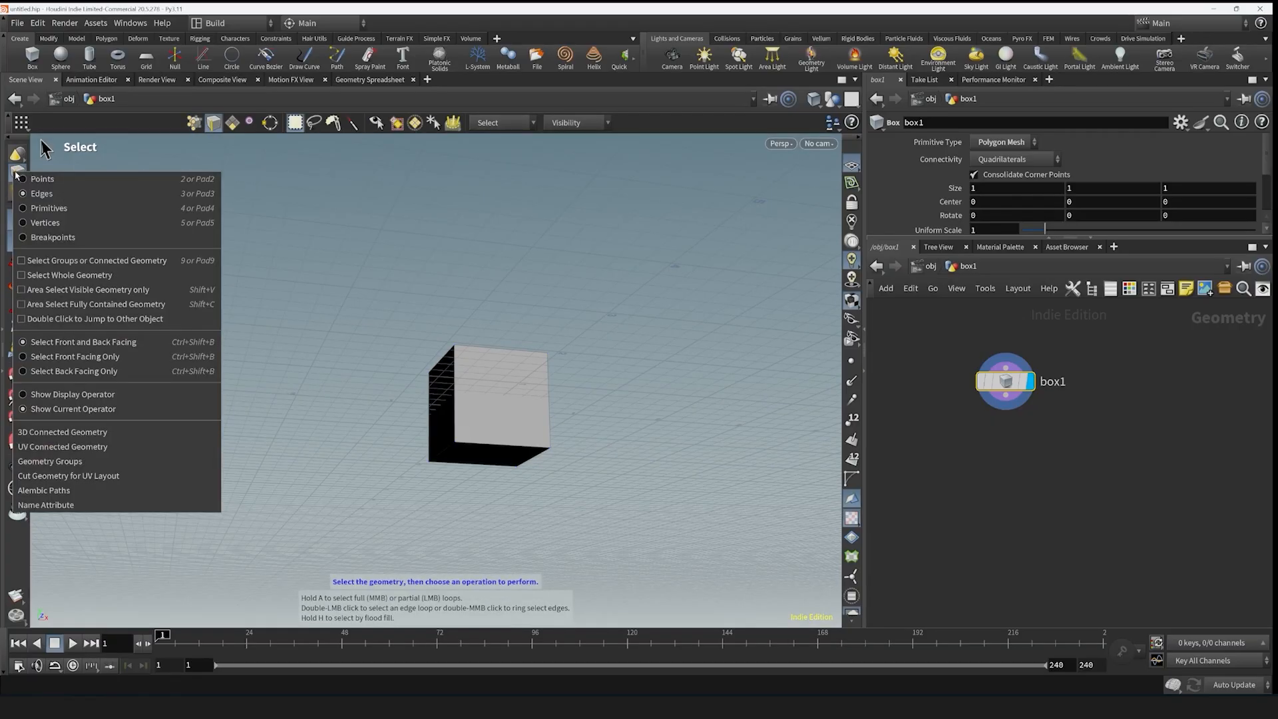
click(50, 209)
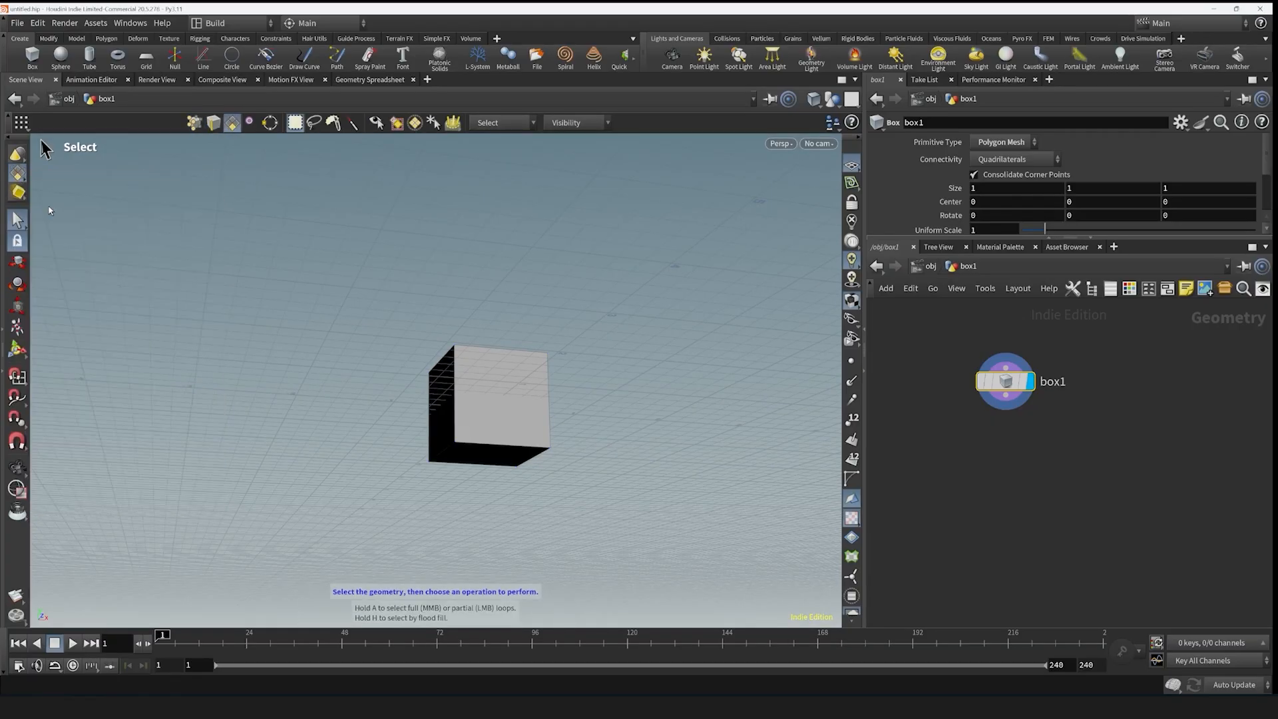
- Select the cube's bottom face and move it straight up by about 0.505 units
click(506, 461)
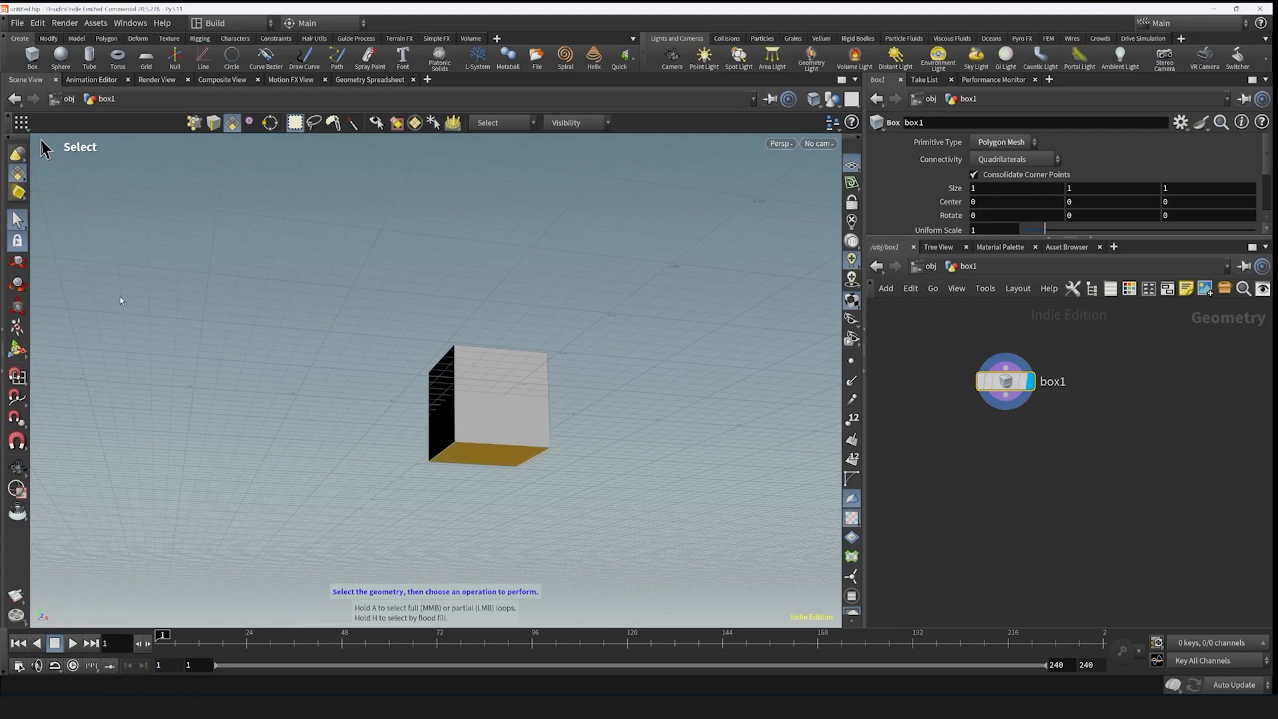
click(18, 262)
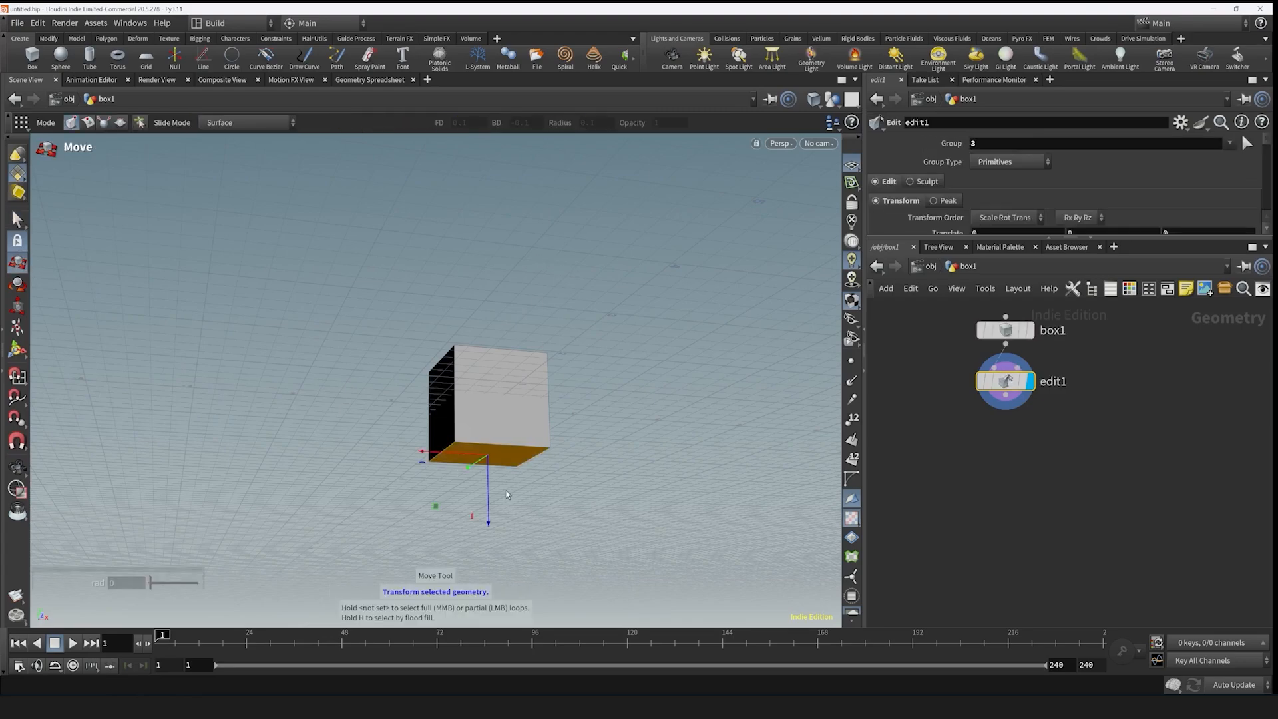
drag(489, 524, 545, 360)
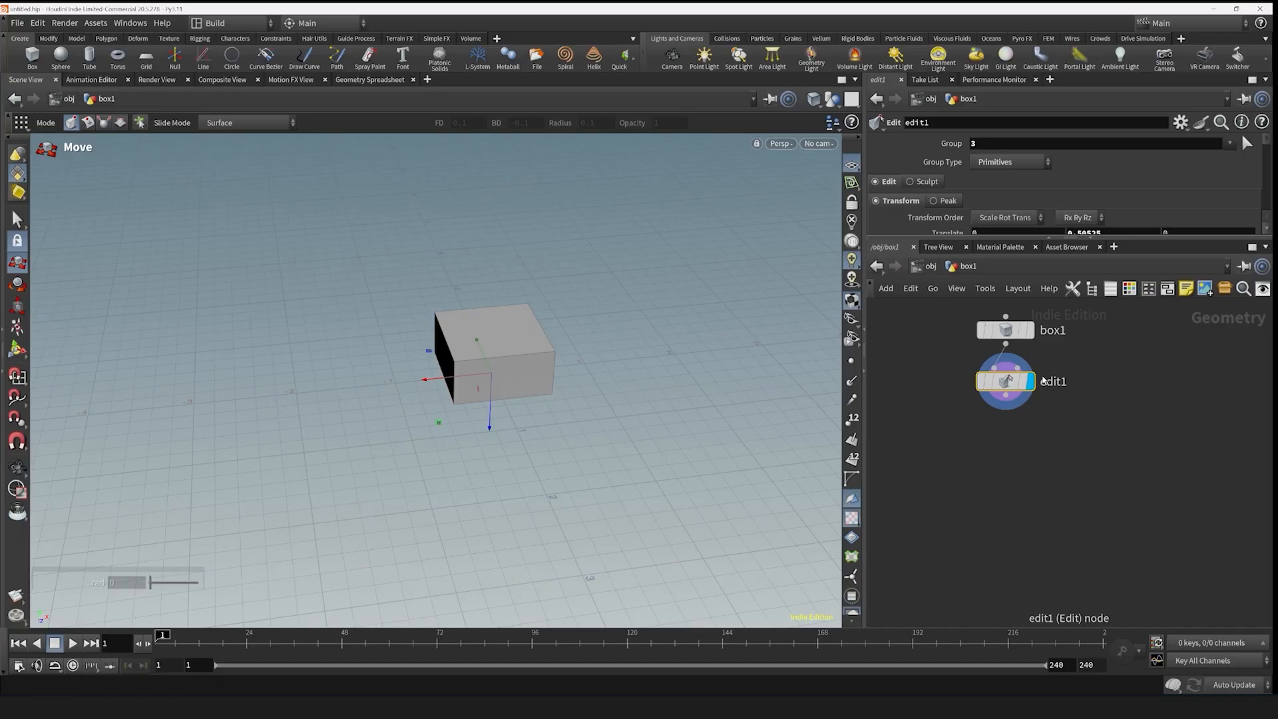
alt+drag(473, 429, 468, 361)
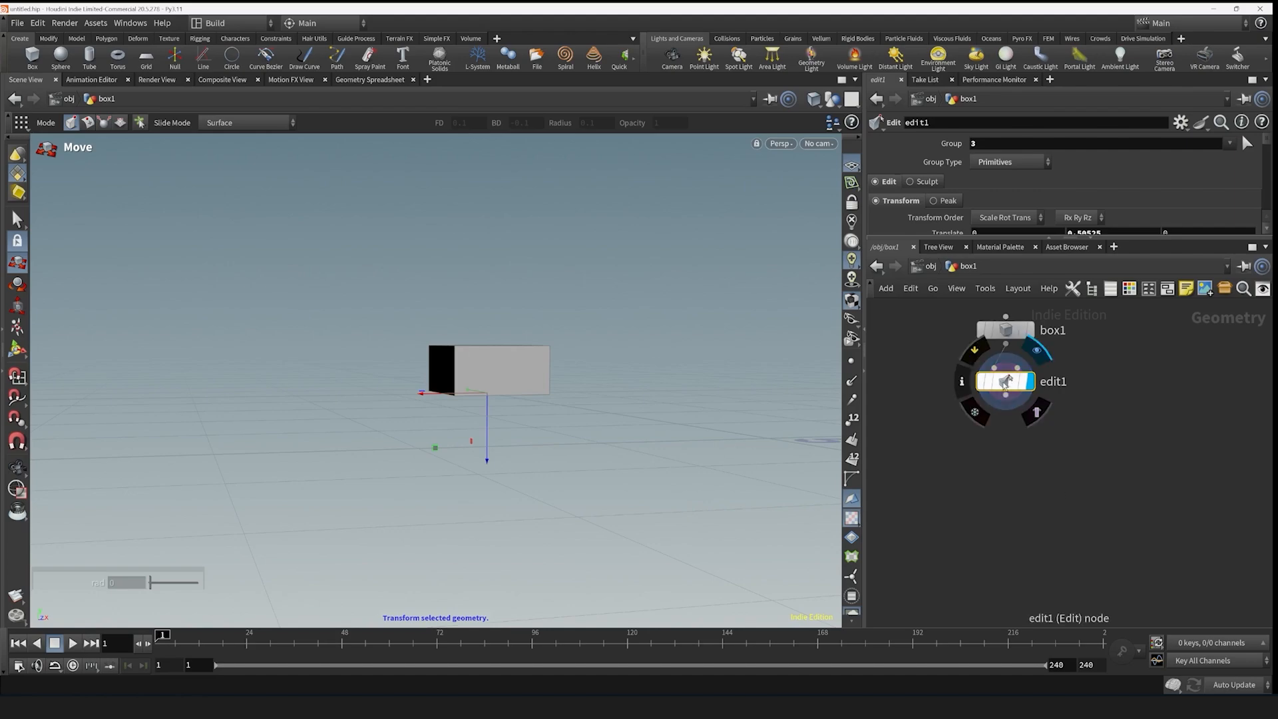
alt+drag(456, 362, 650, 357)
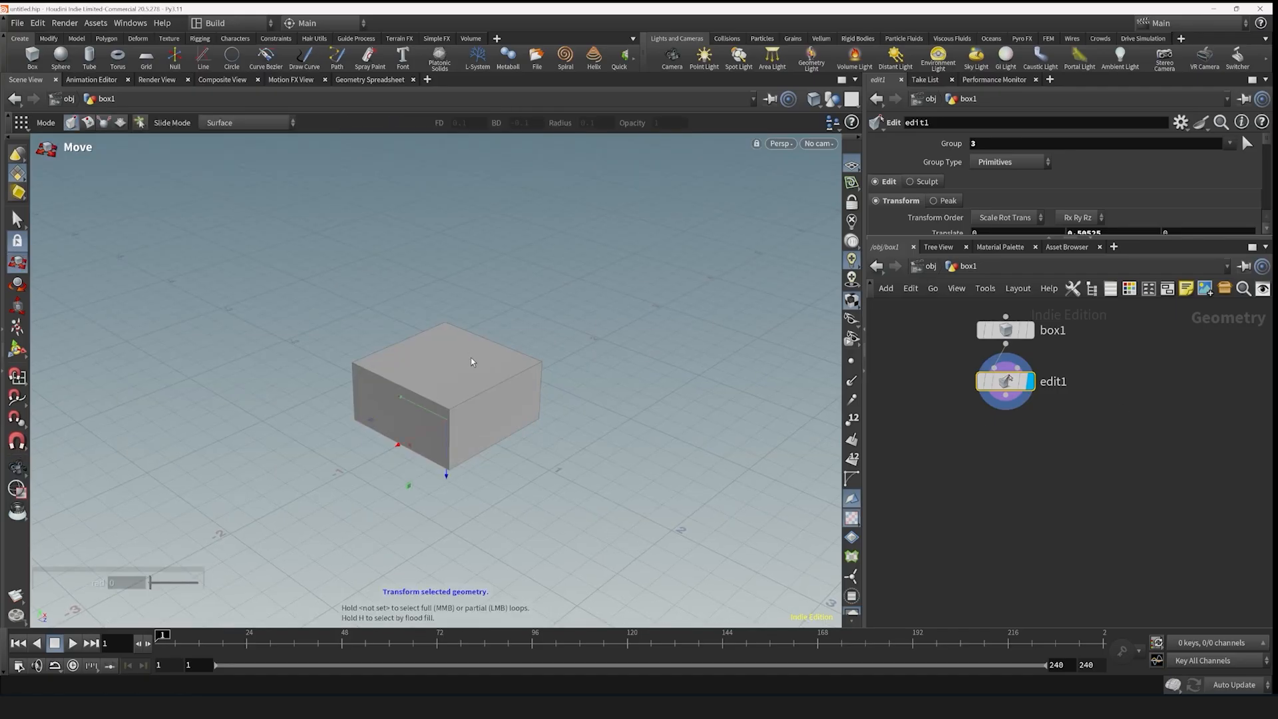
- Add a Sphere (Polygons) node beside the box and edit nodes and make it the displayed output
mouse_move(1031, 394)
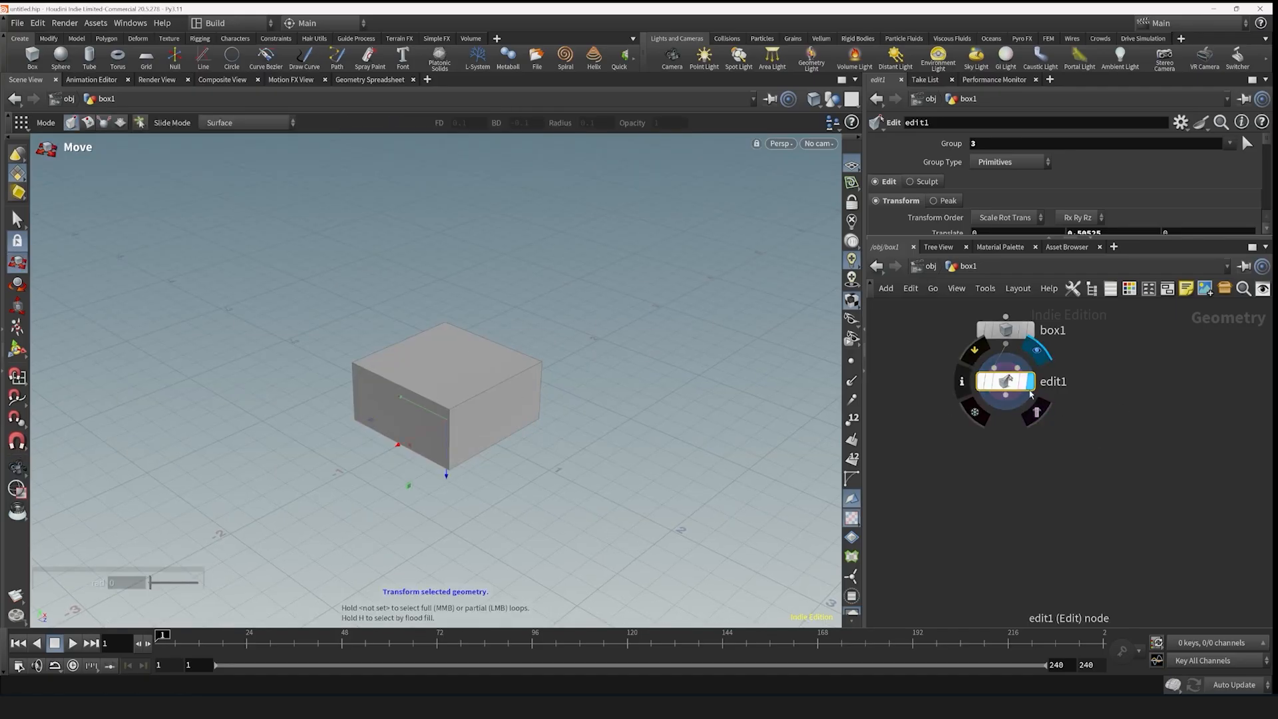
mouse_move(1022, 333)
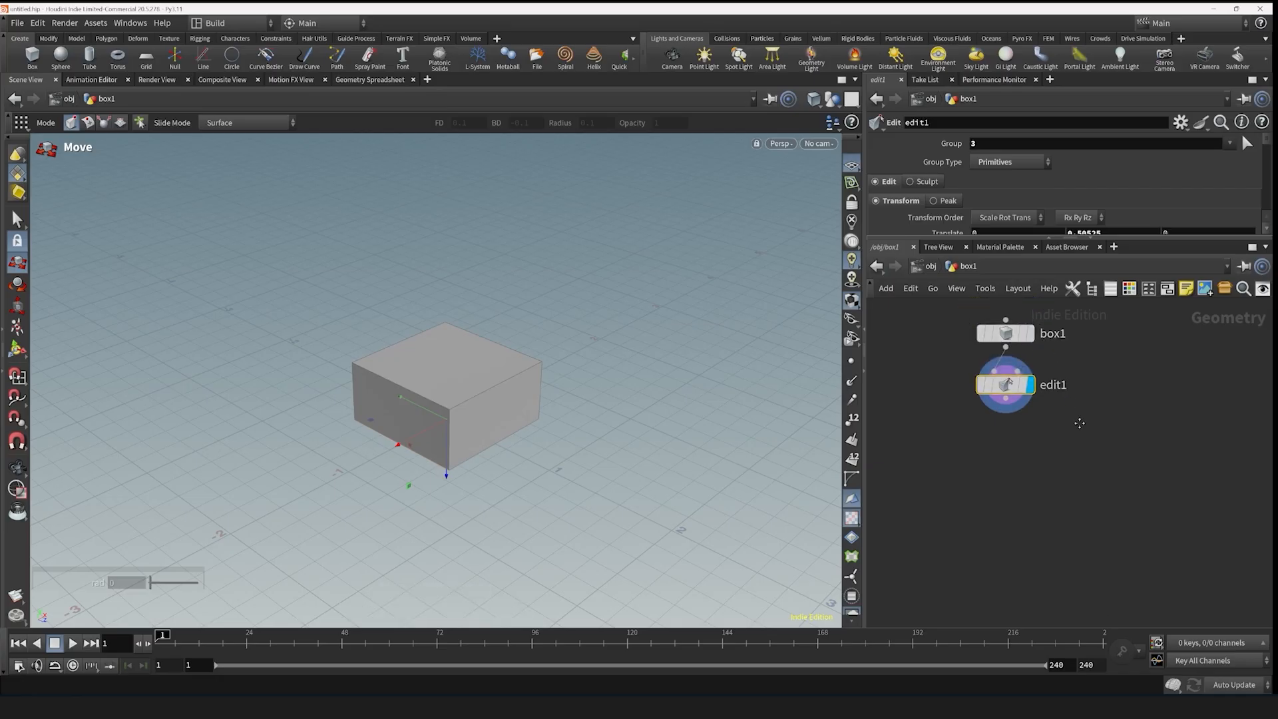
key(h)
mouse_move(1000, 408)
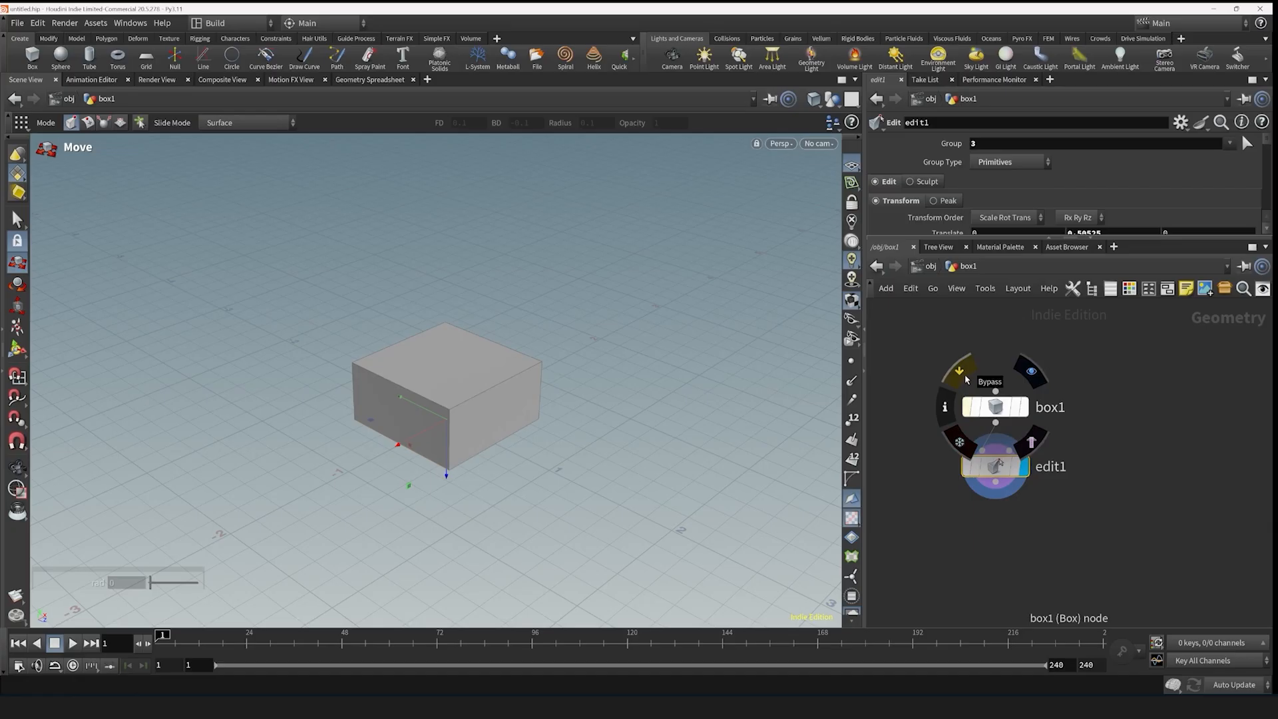
key(Tab)
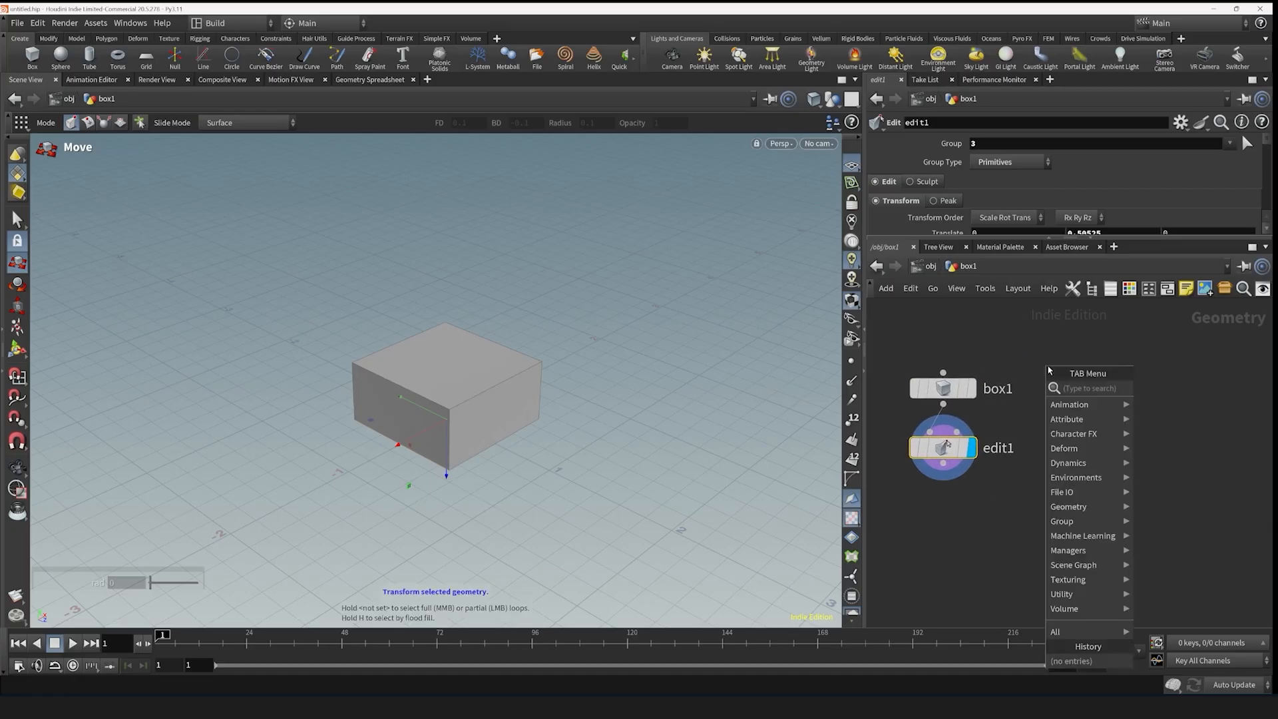
text(spher)
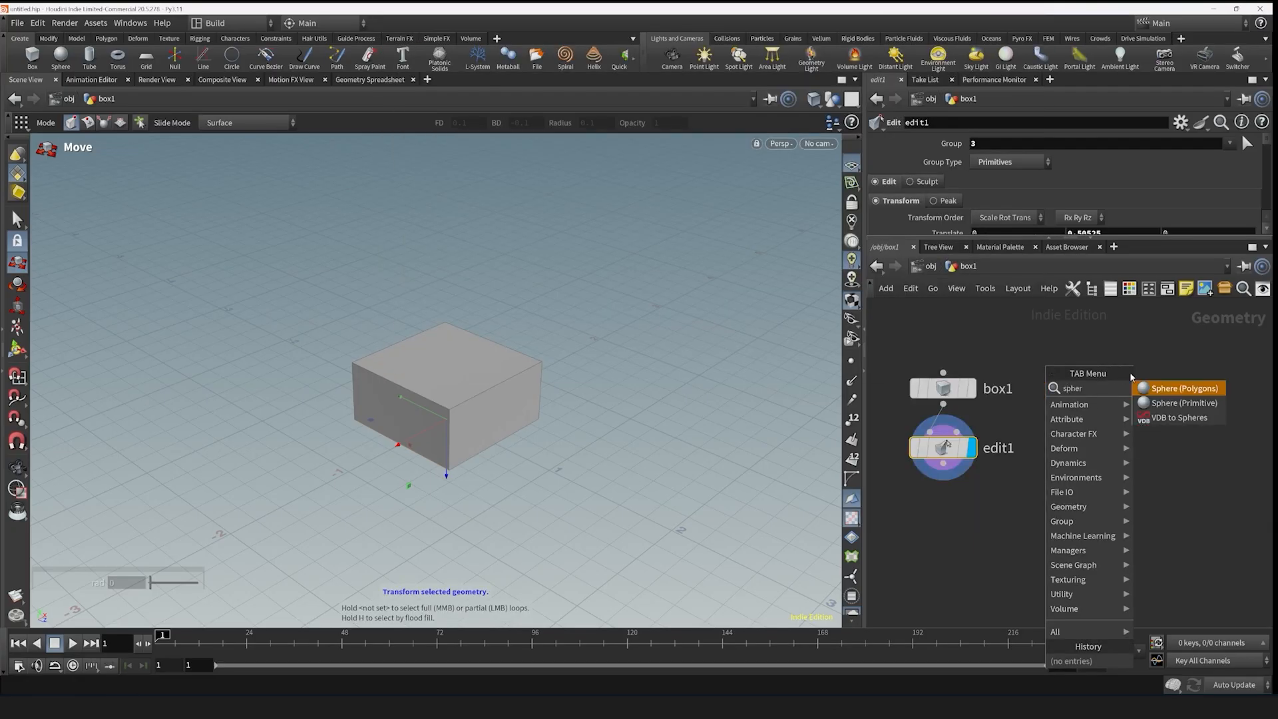
key(Return)
click(1130, 380)
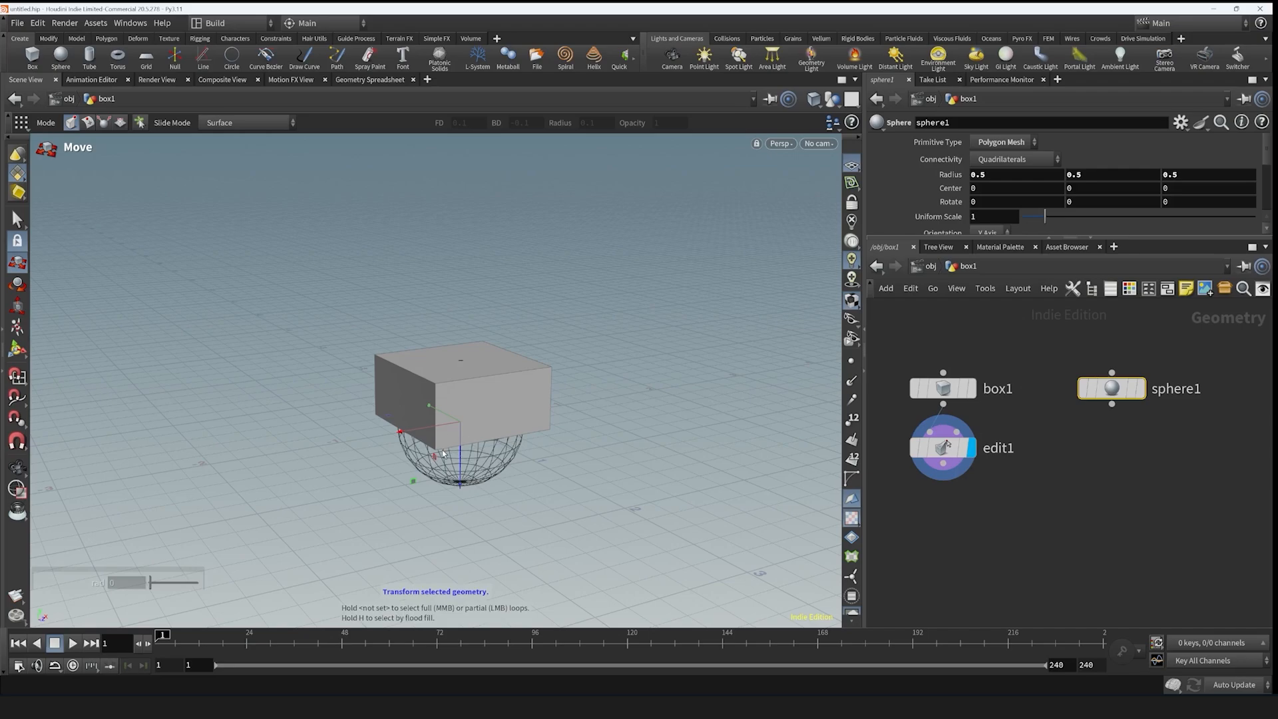
click(1141, 389)
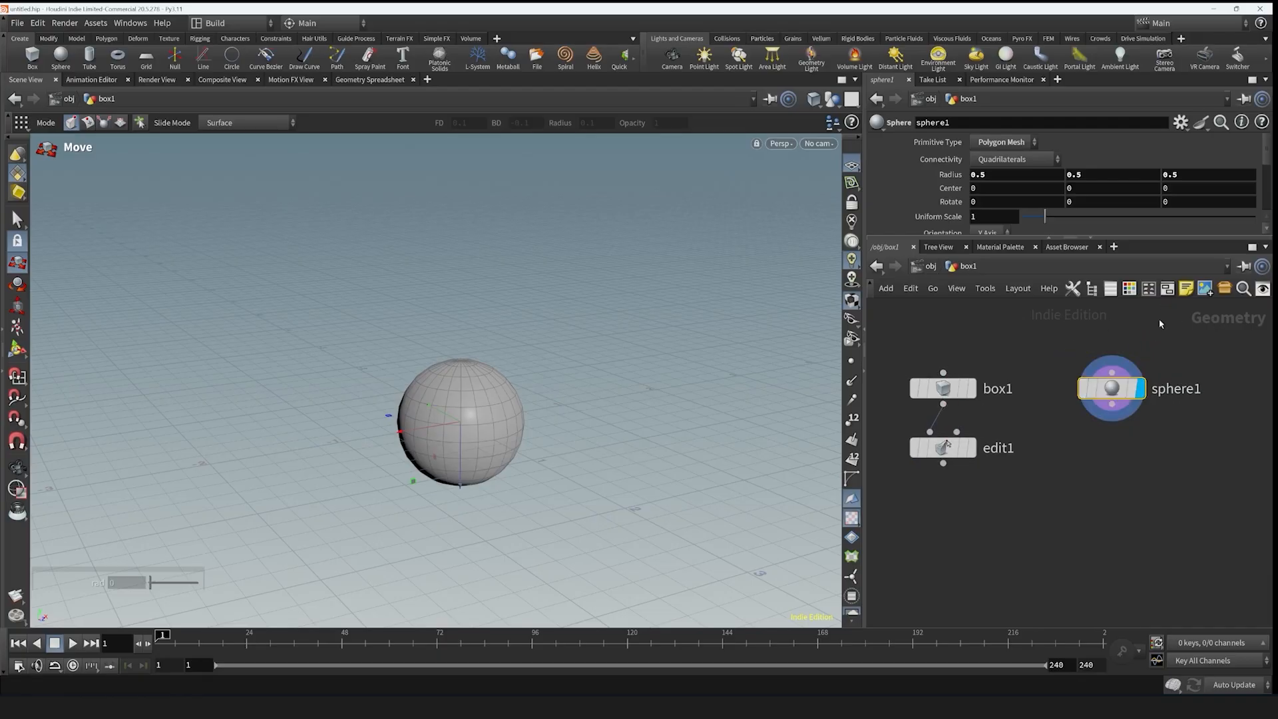
- At the object level, add a Test Geometry: Rubber Toy and move it beside the sphere, to about -1.05, -0.27, -0.49
click(930, 267)
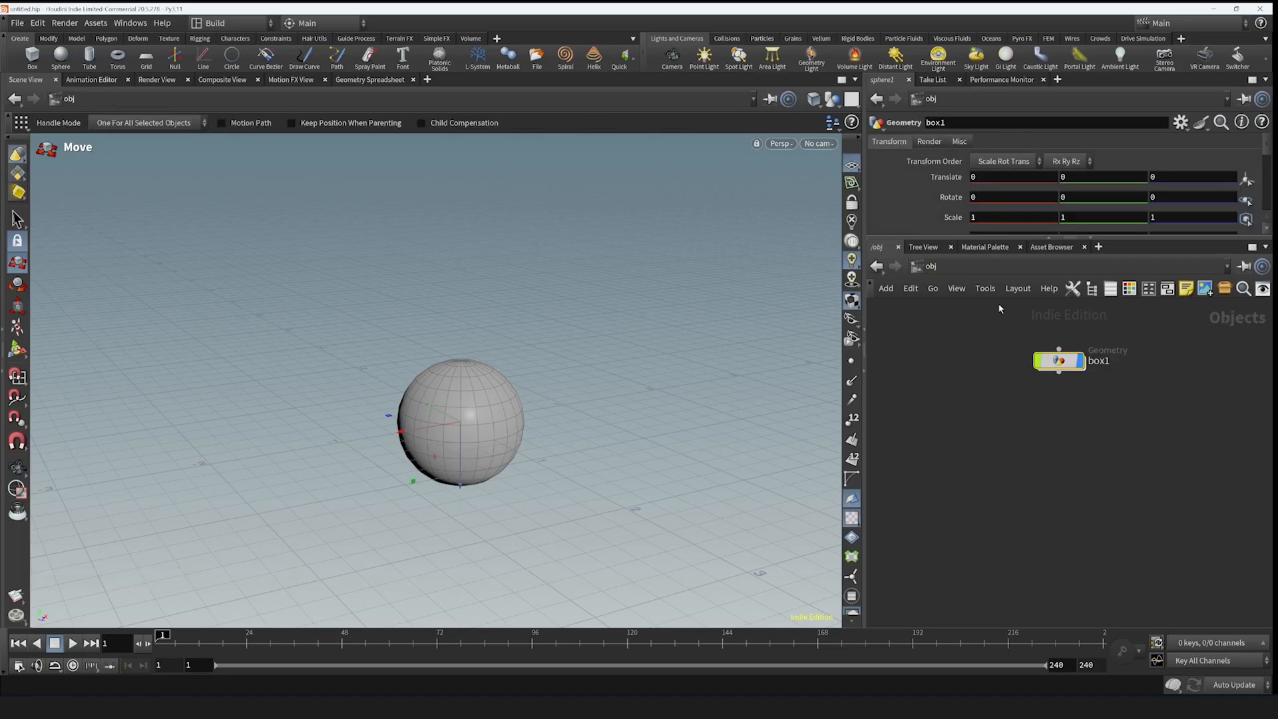
key(Tab)
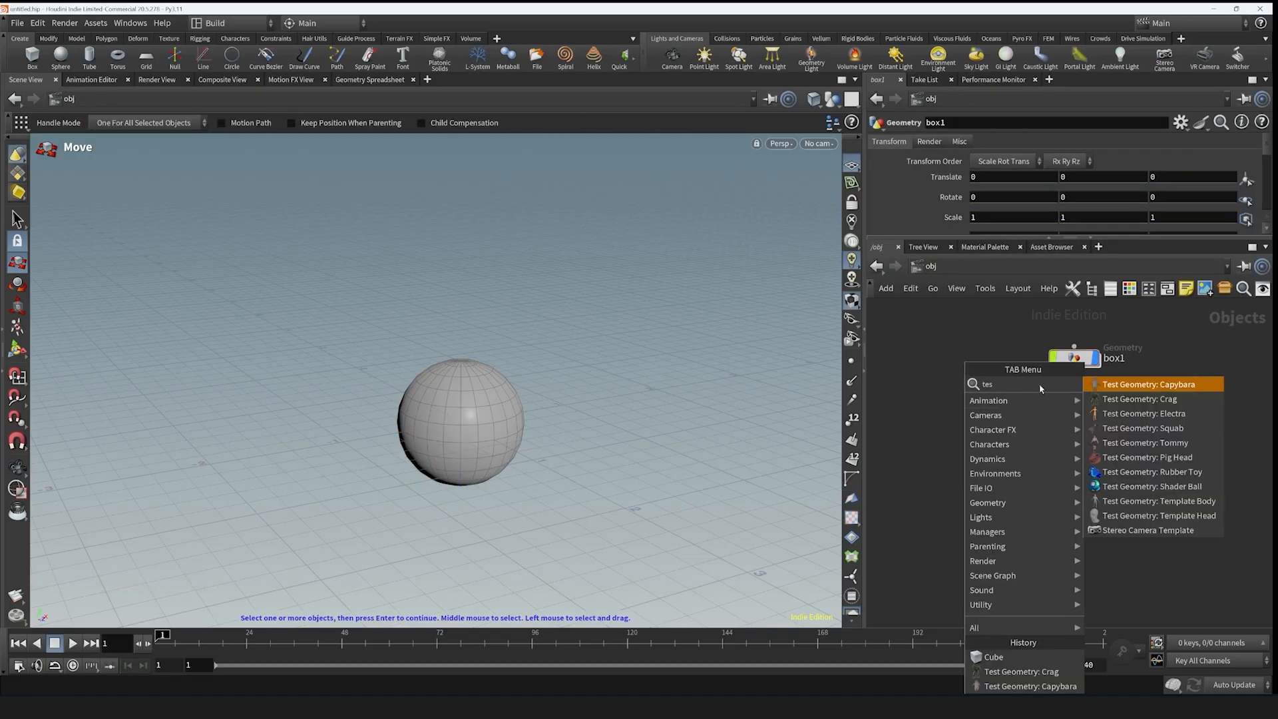
click(1139, 471)
click(933, 365)
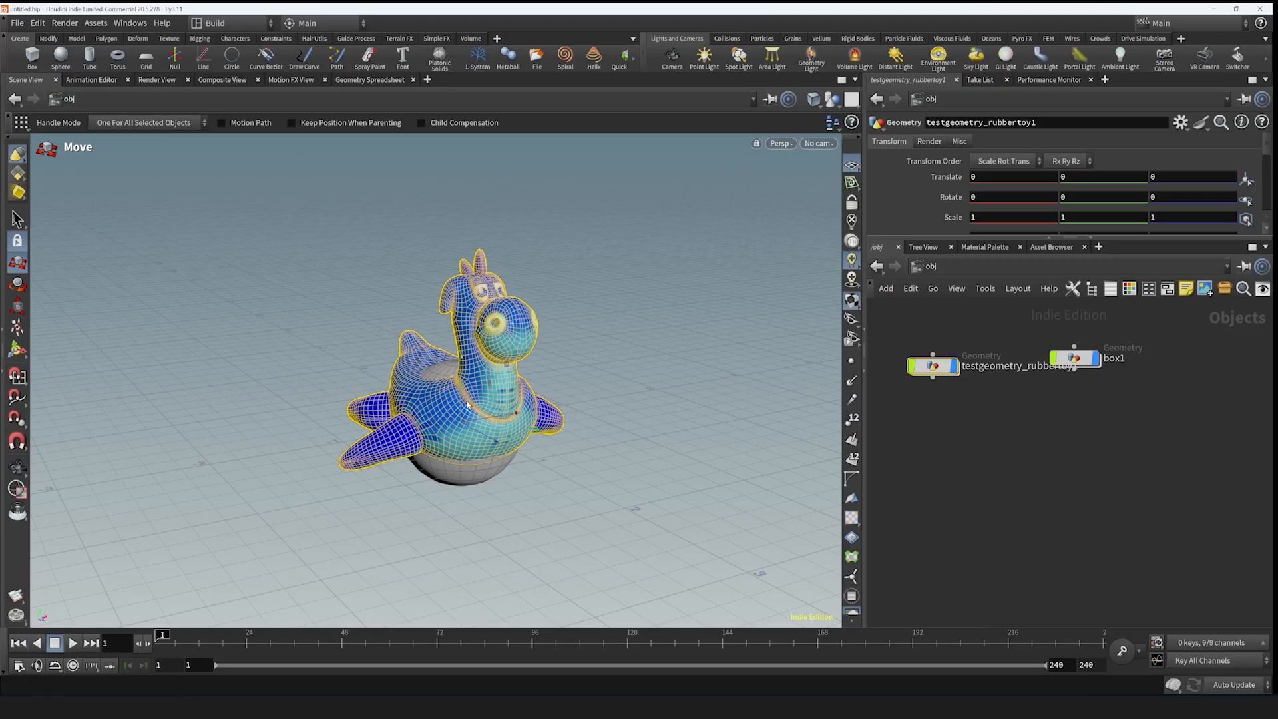
drag(525, 417, 356, 455)
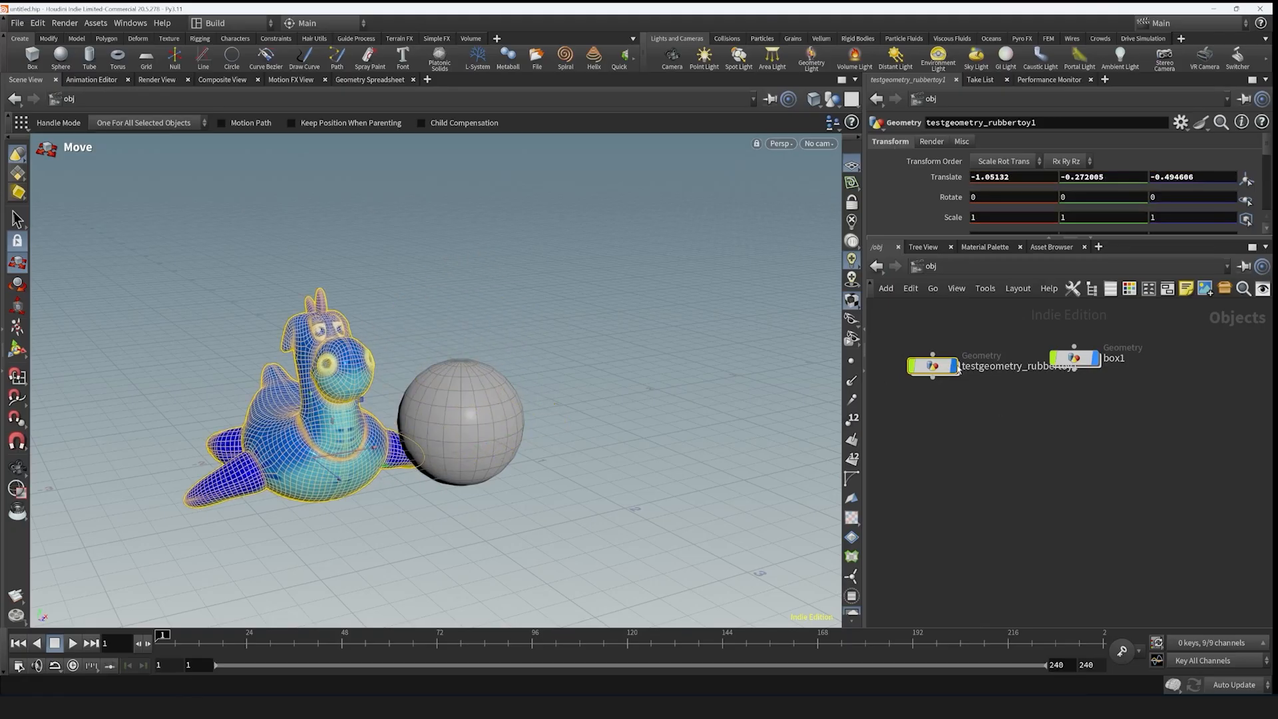
- Toggle the display of the sphere object and the rubber toy off and on again
click(1092, 359)
click(1092, 359)
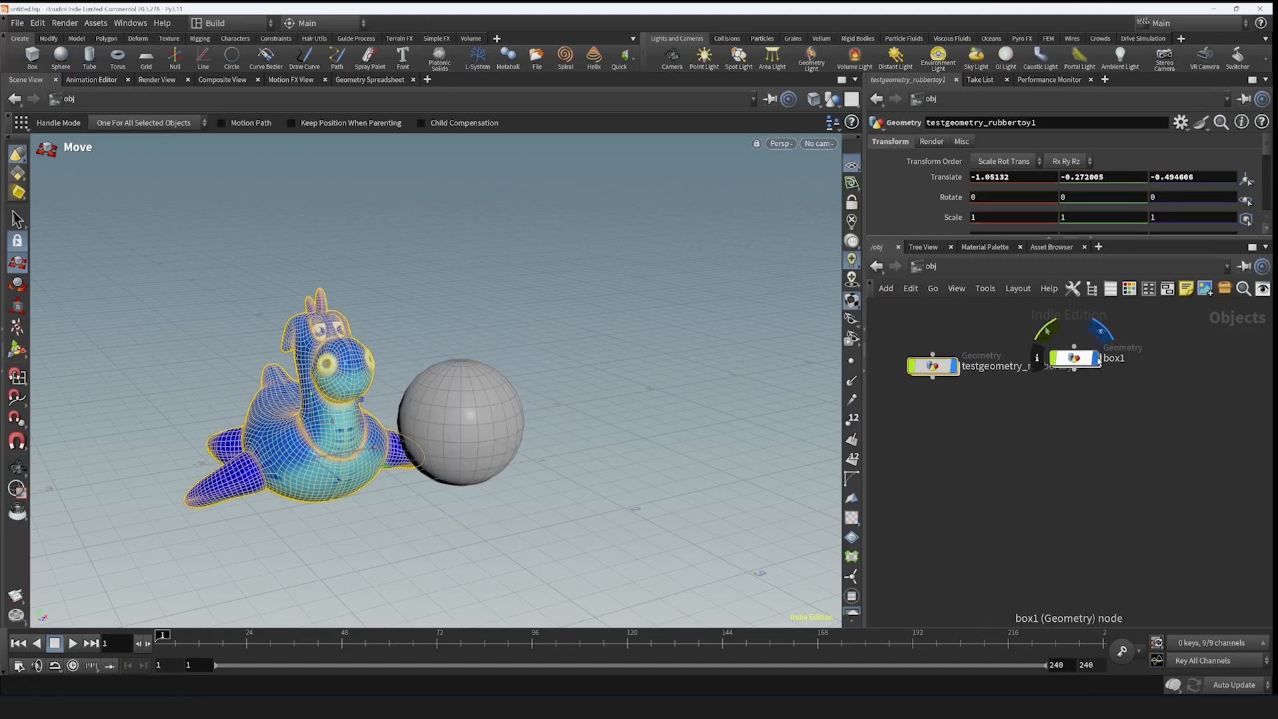
click(1092, 358)
click(1093, 359)
click(953, 365)
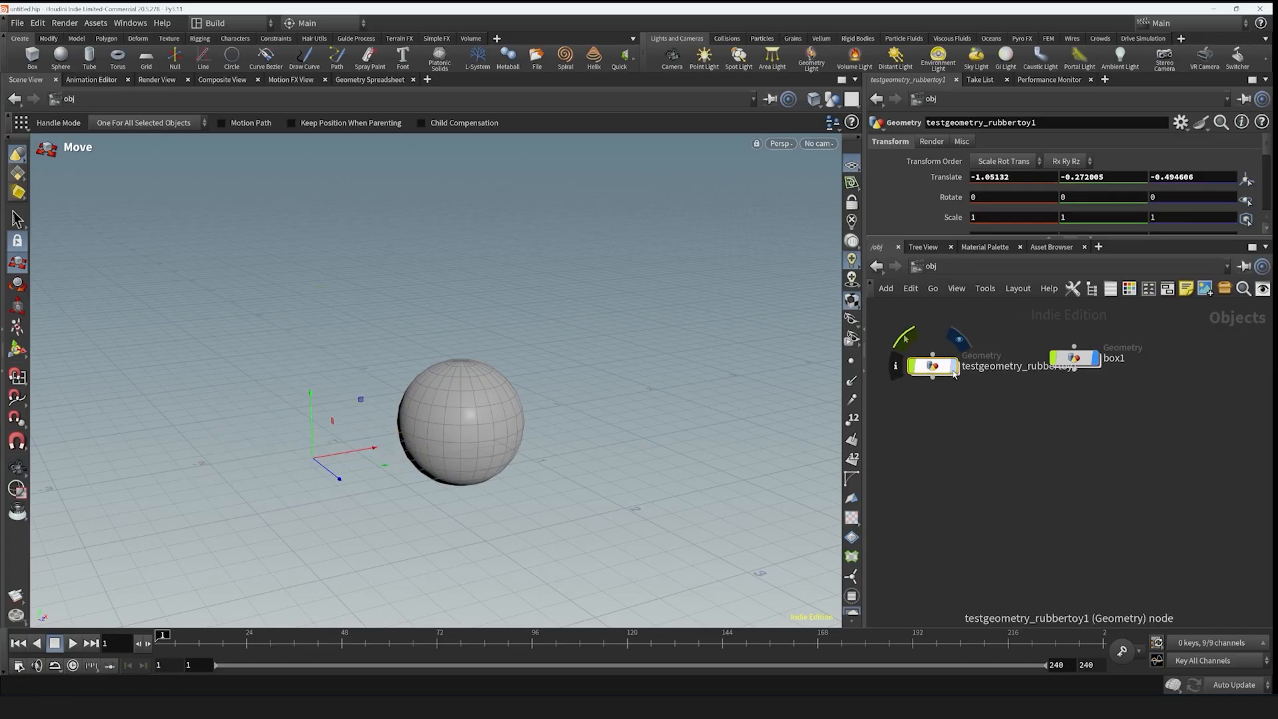
click(954, 365)
click(1095, 360)
click(1095, 360)
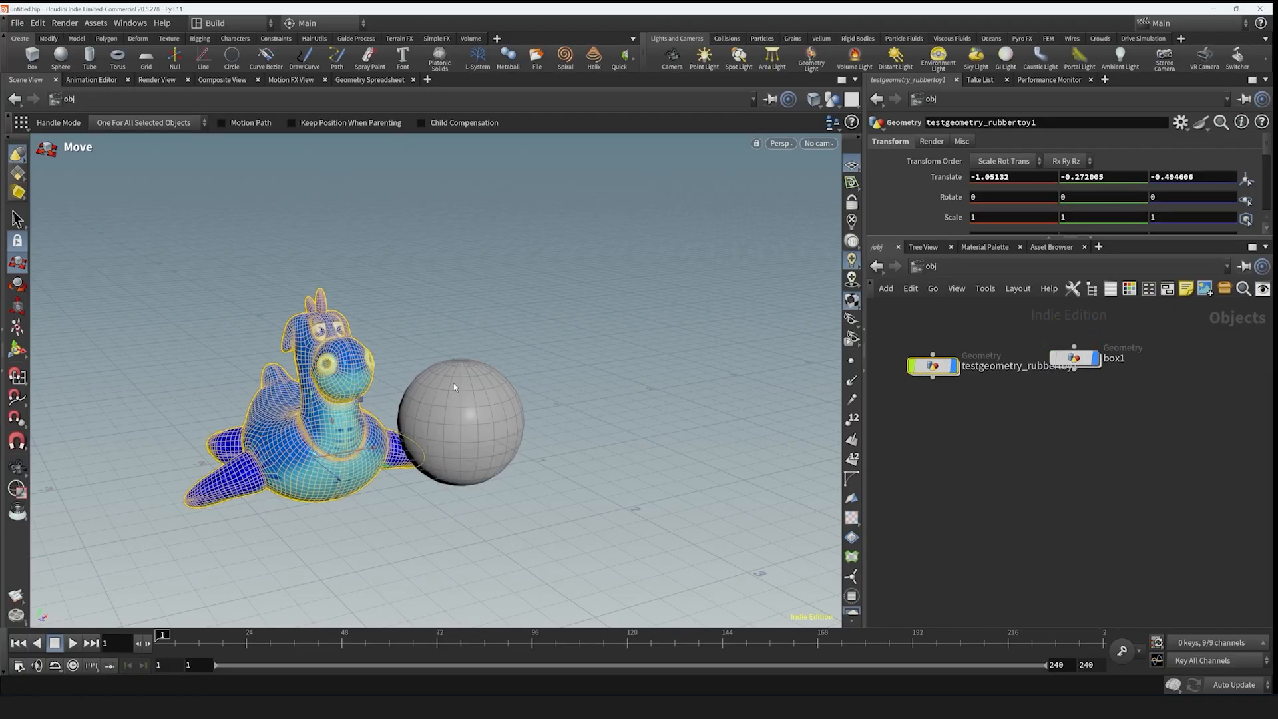
- Select the sphere object, enter its geometry level, and try to select the rubber toy together with the sphere
click(1053, 359)
click(506, 400)
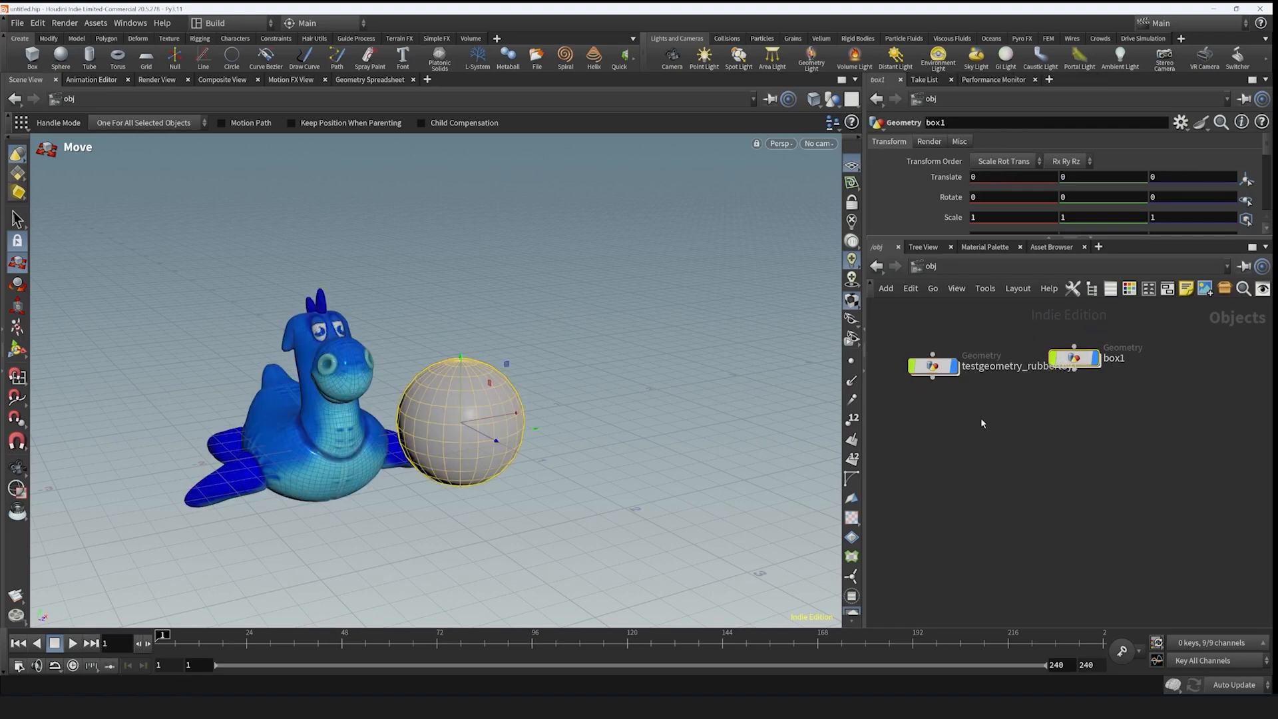
key(Return)
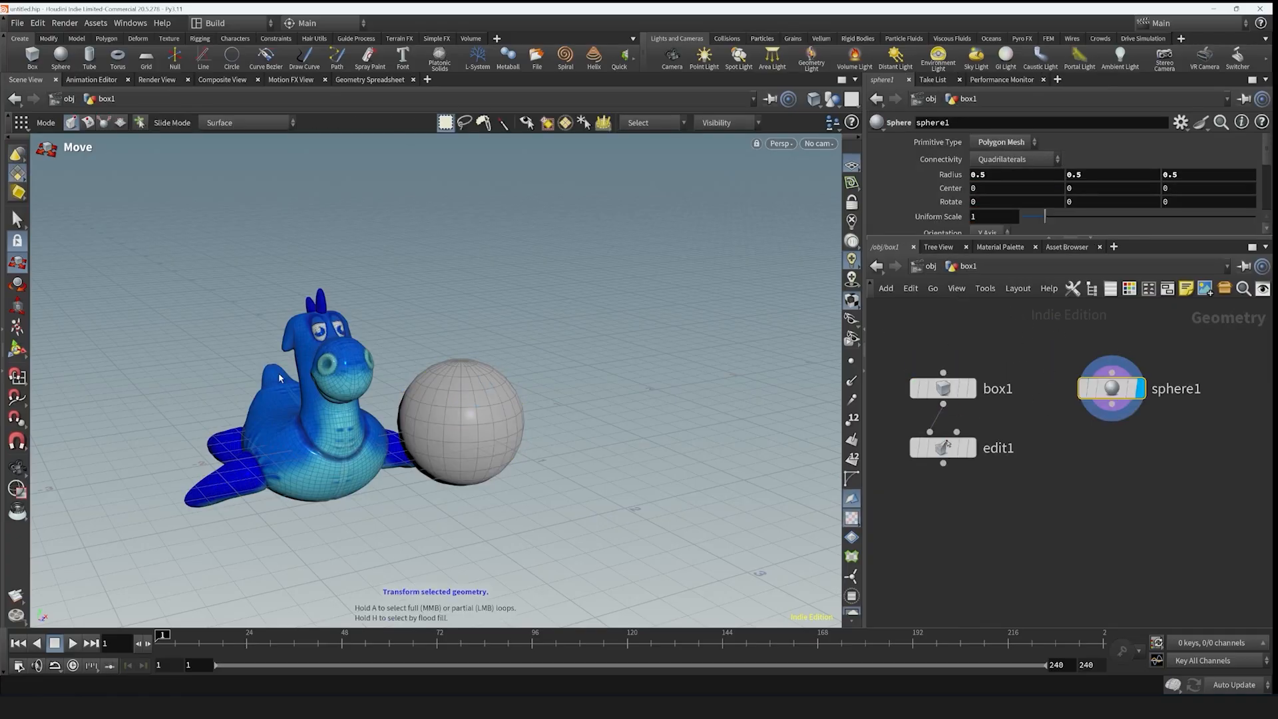
drag(210, 351, 492, 526)
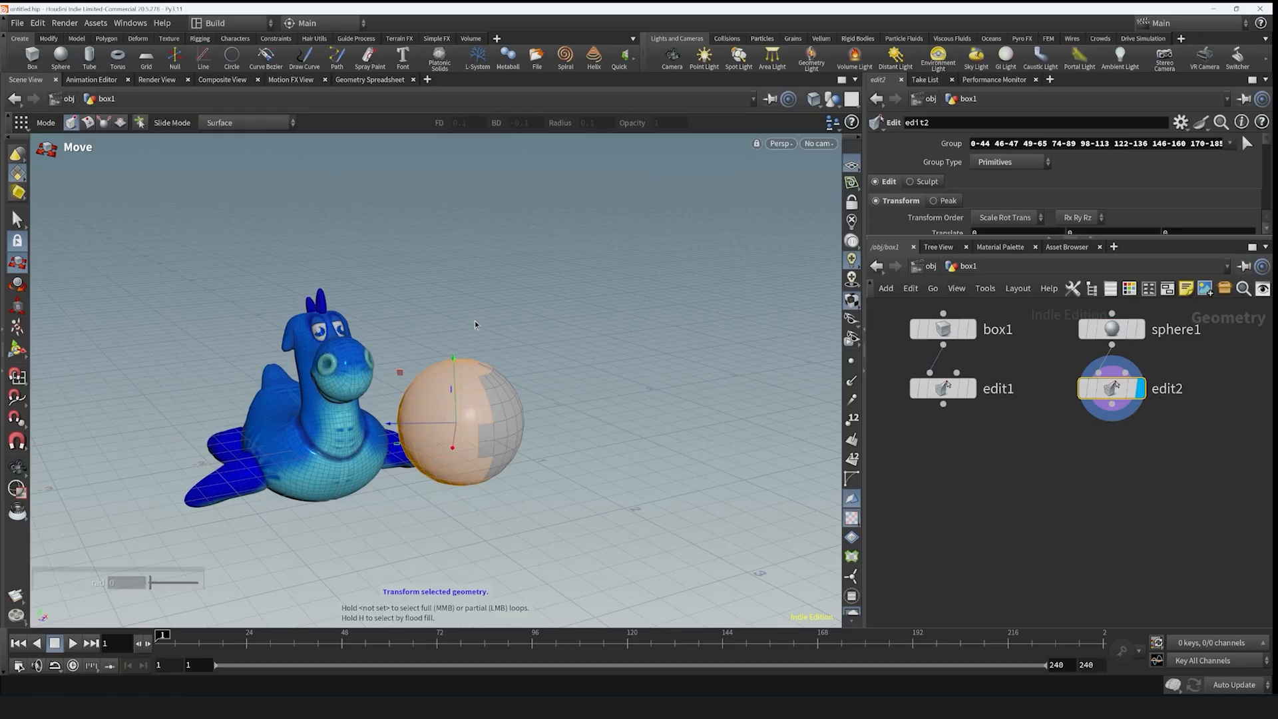
click(301, 419)
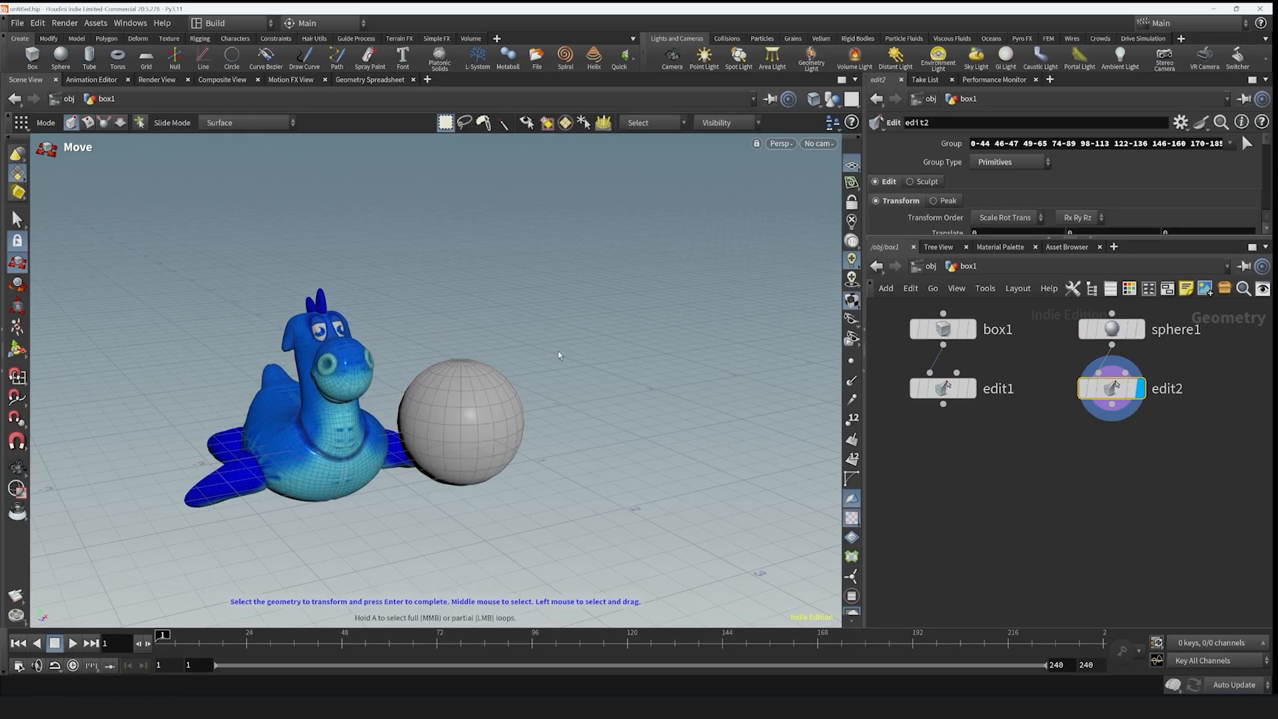
- Set the viewport to Ghost Other Objects and then Hide Other Objects, and undo the edit on the sphere
click(832, 99)
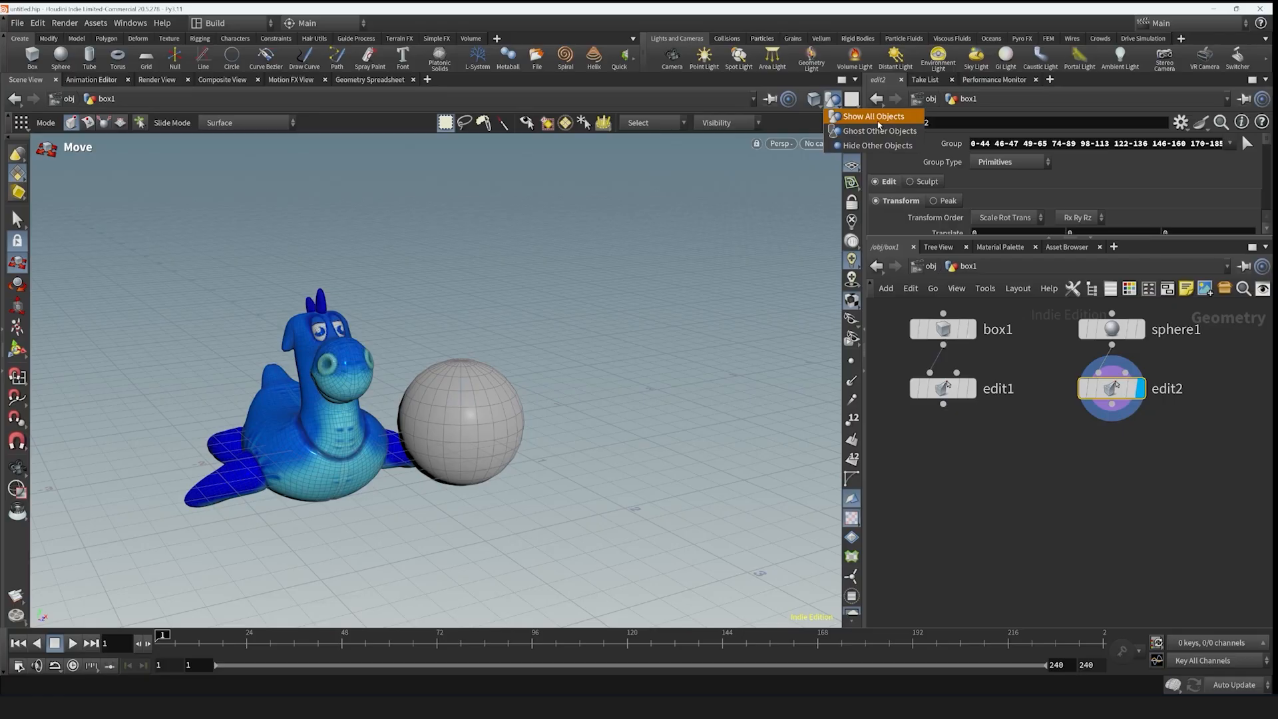
click(874, 131)
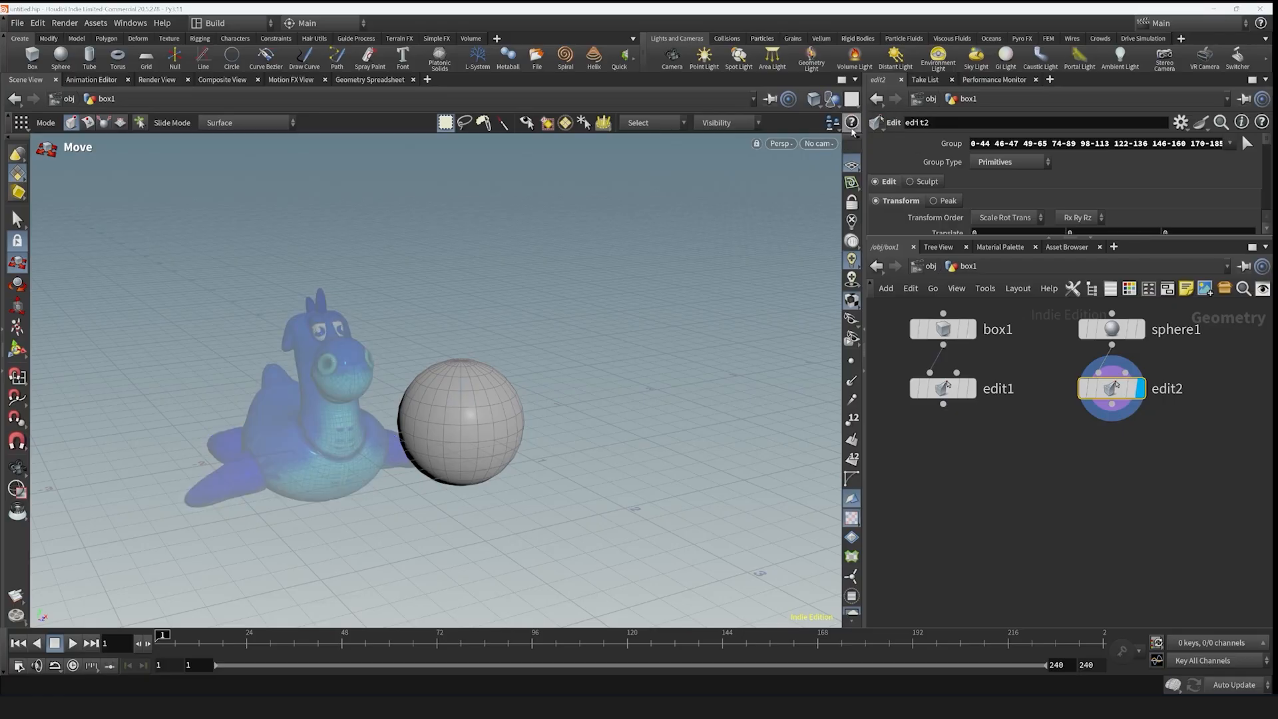
click(833, 101)
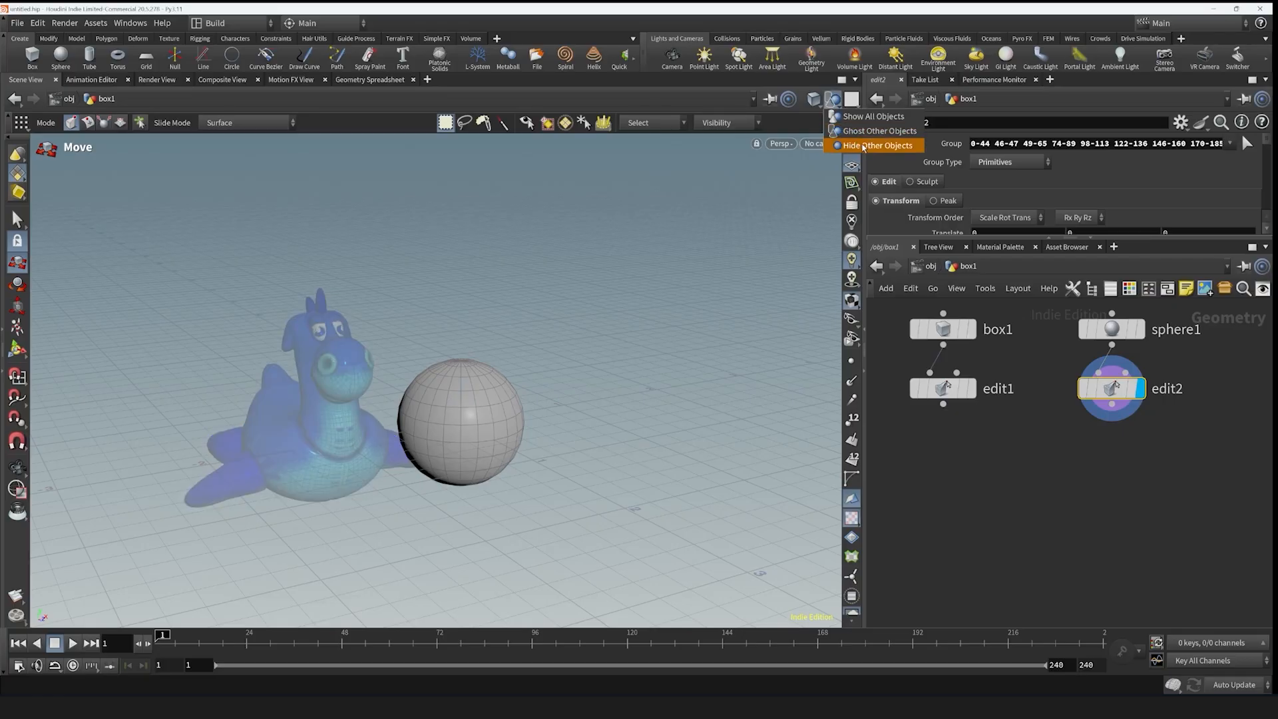
click(876, 145)
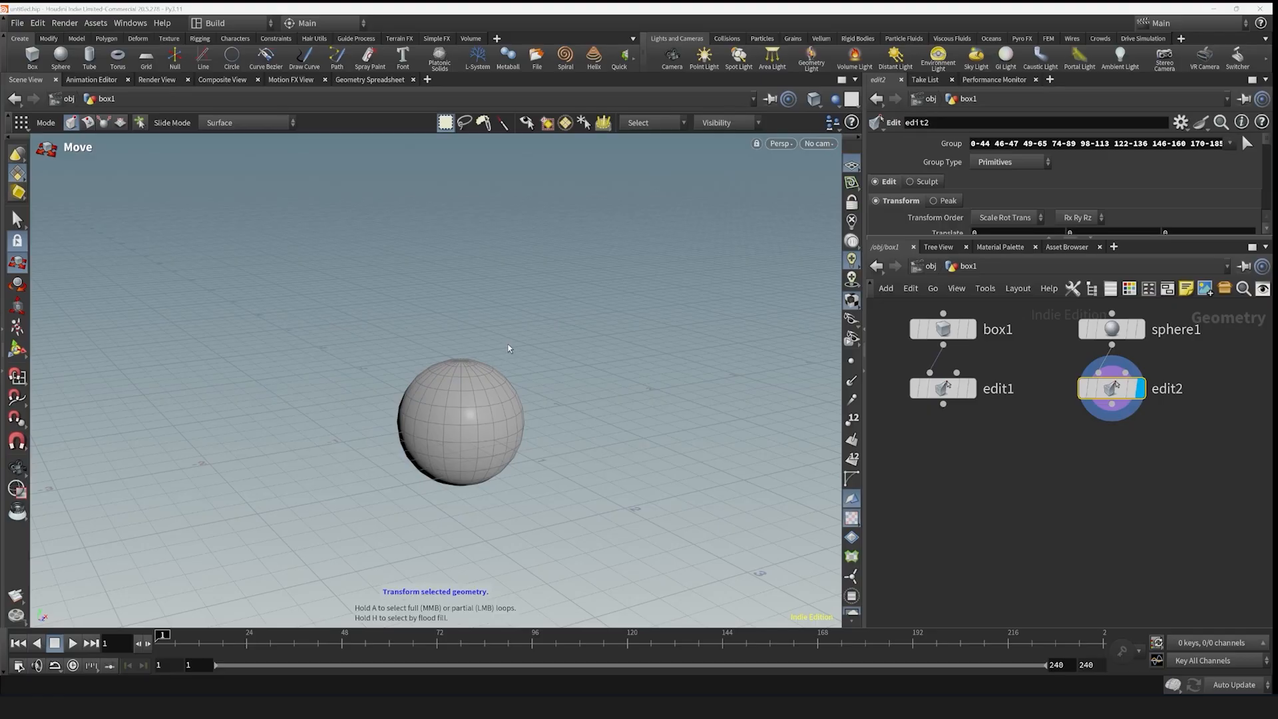
key(ctrl+z)
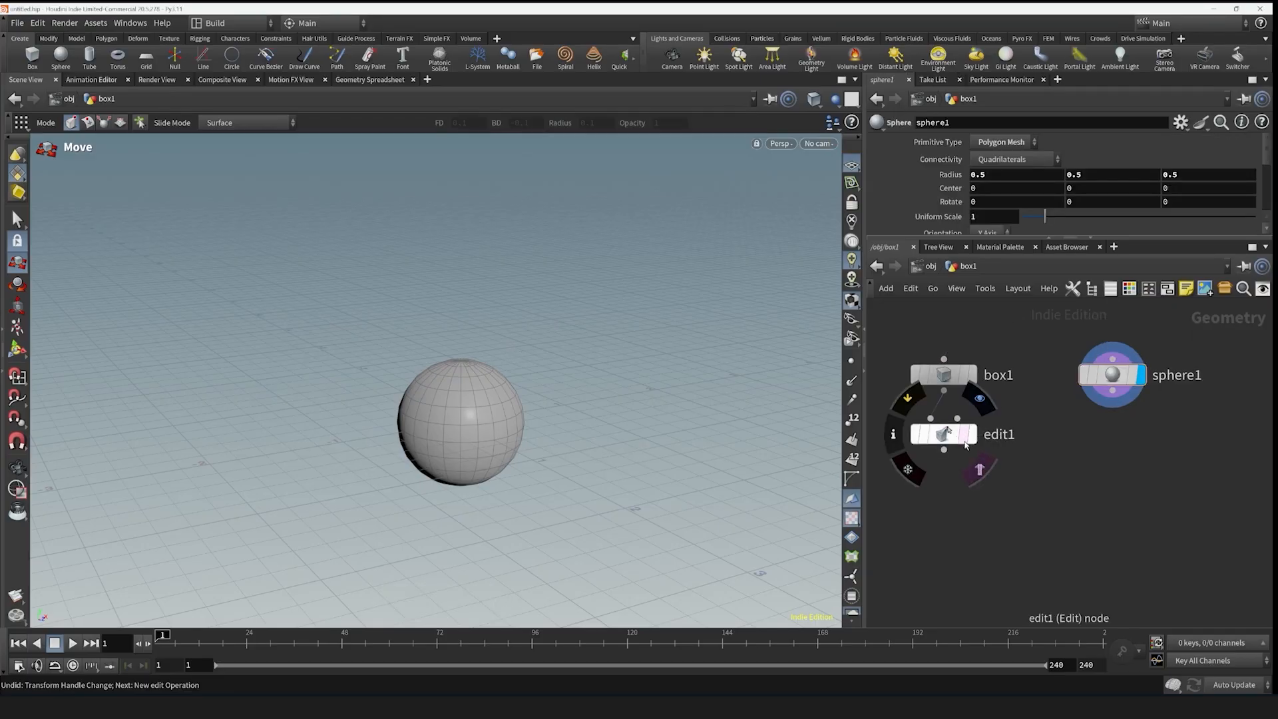
- Turn on the template flag of the edit1 node, then move the display flag from sphere1 to edit1
click(966, 438)
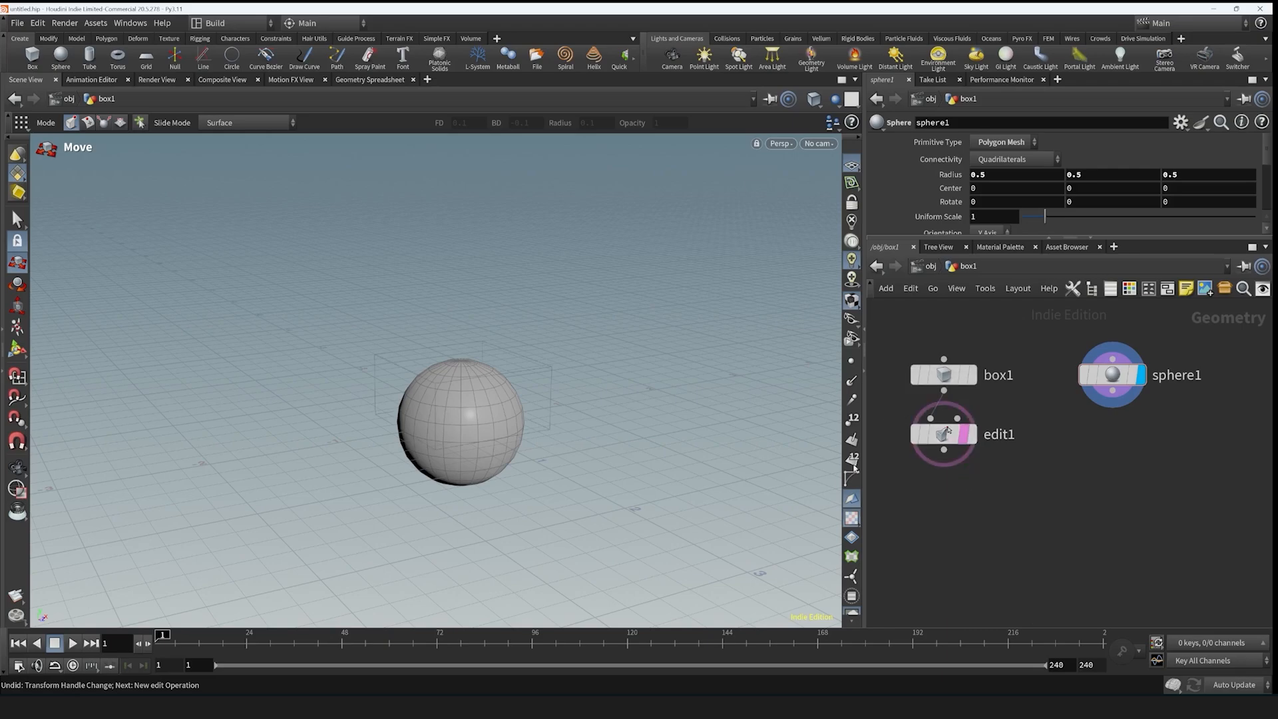
alt+right_drag(539, 413, 613, 306)
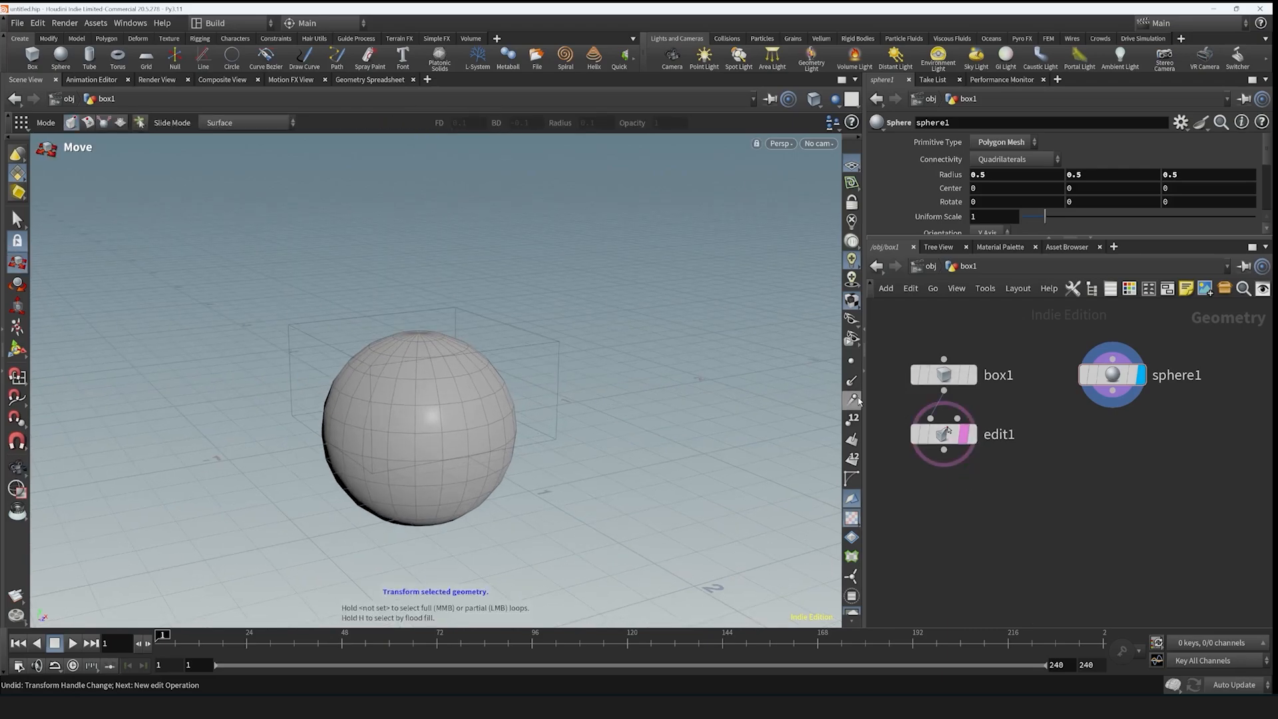
click(973, 437)
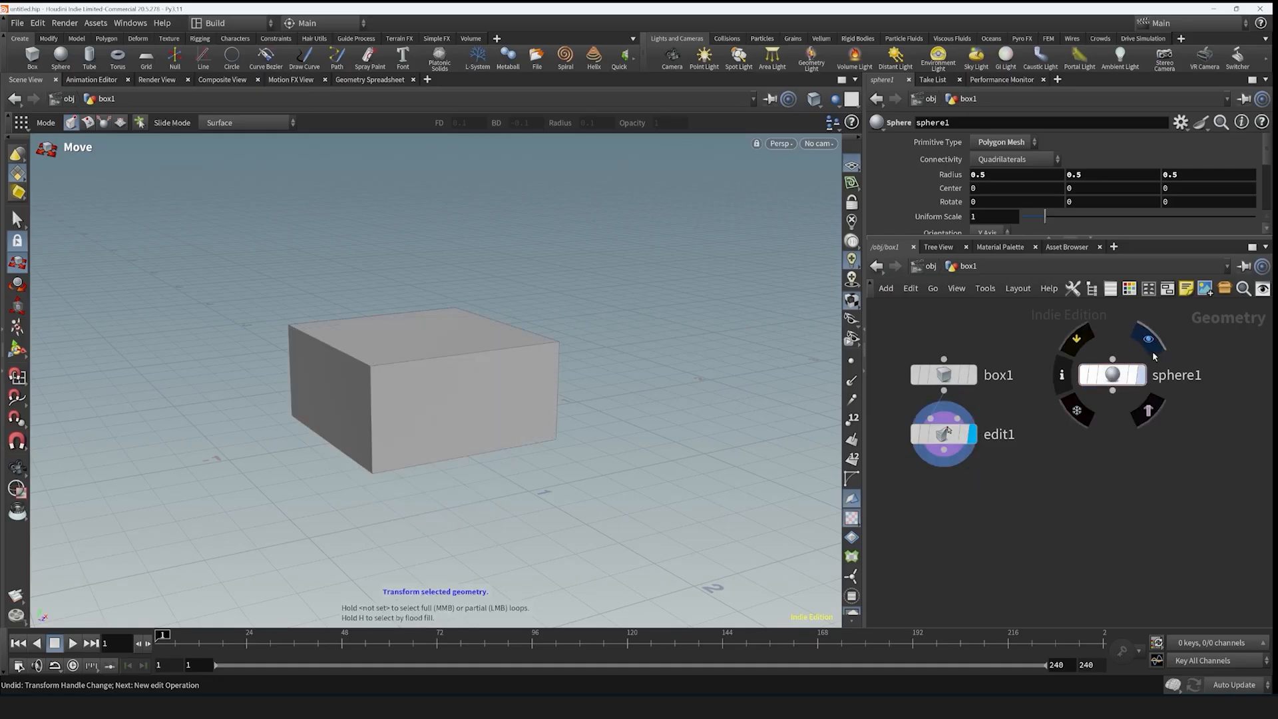
- Turn on the template flag of the sphere1 node and inspect its wireframe against the displayed box
mouse_move(1137, 396)
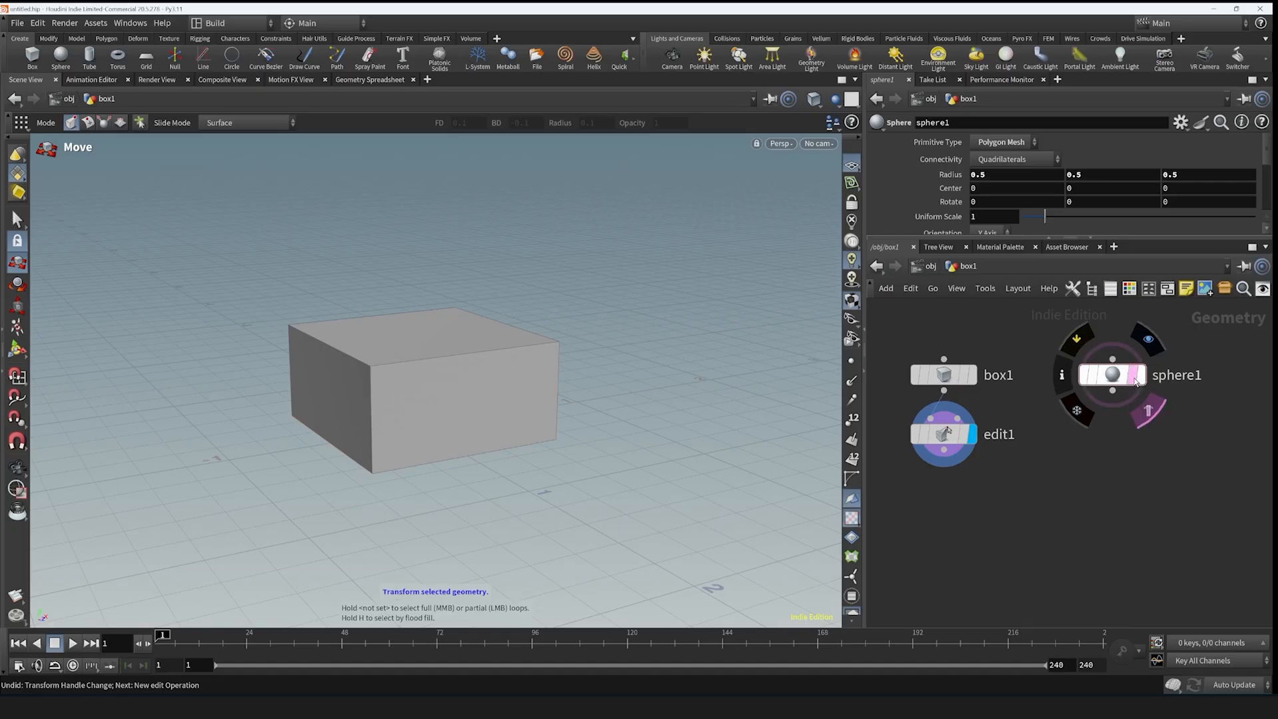
click(1140, 421)
key(Escape)
drag(568, 422, 548, 431)
key(t)
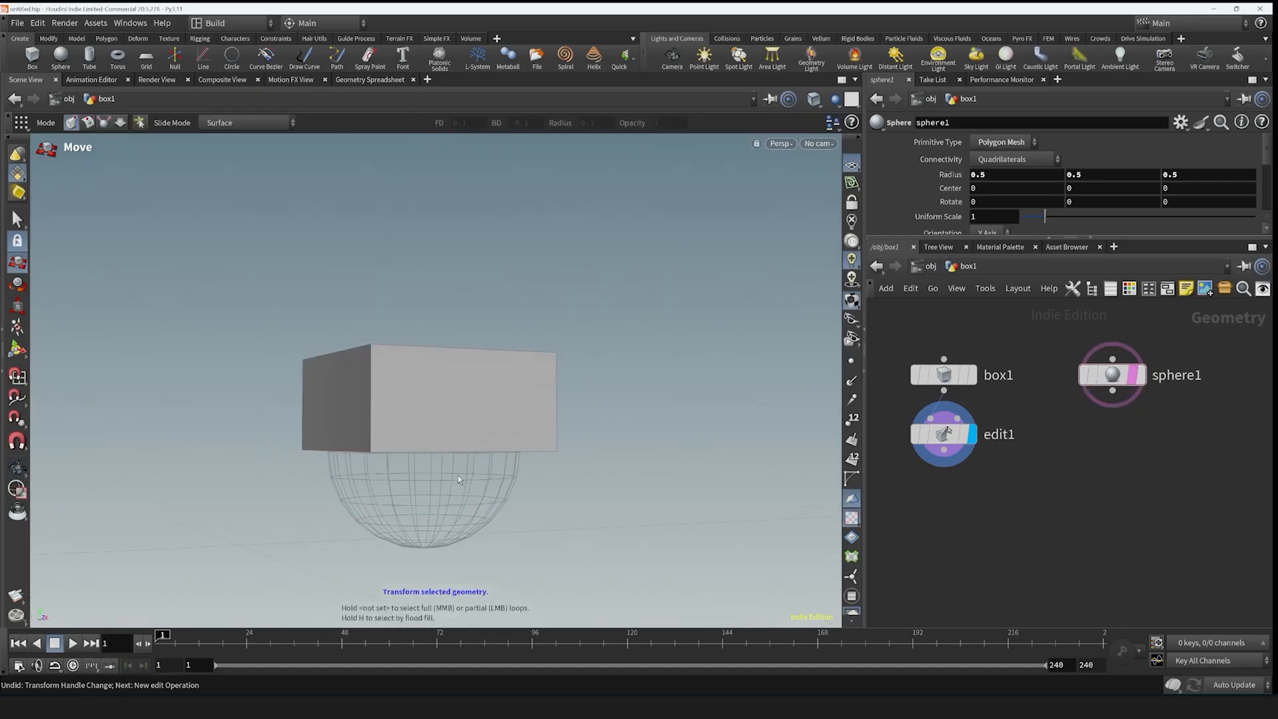
- Turn on the lock and bypass flags of the sphere1 node, then delete the node
mouse_move(1089, 378)
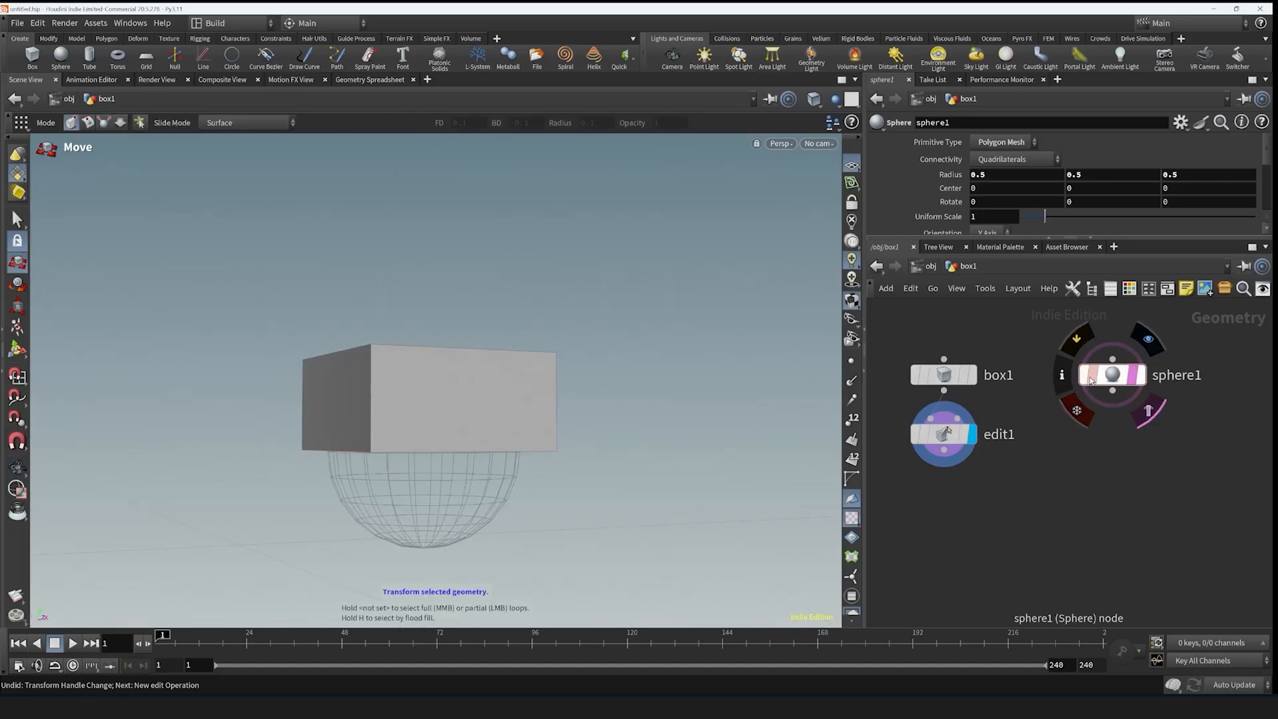
click(1077, 410)
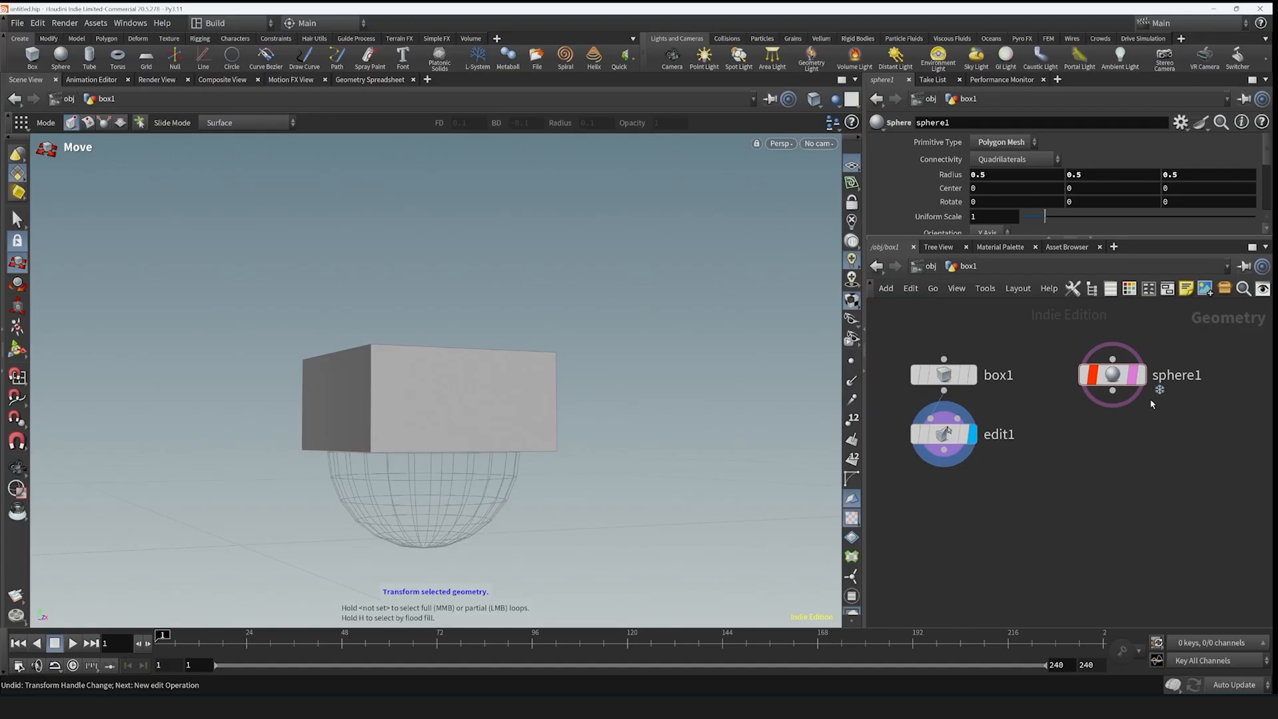
mouse_move(1087, 376)
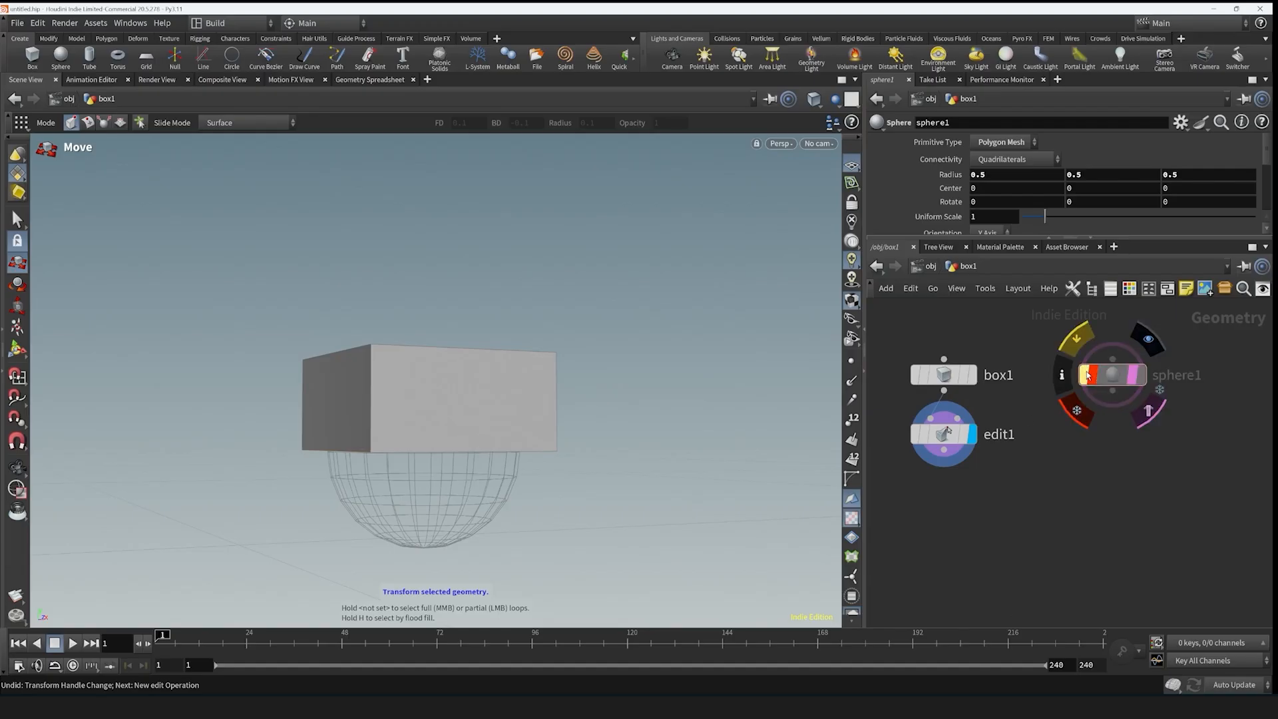
drag(1216, 319, 1036, 415)
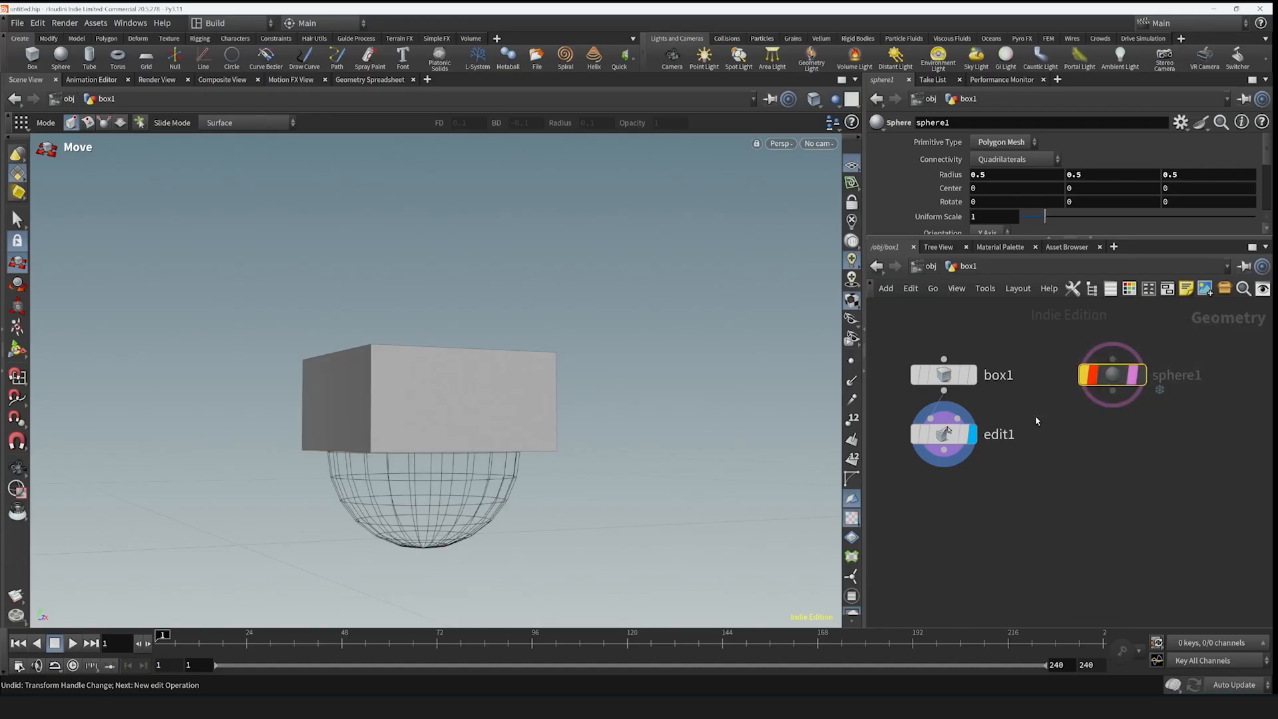
key(Delete)
- Add a Transform node after edit1 and rotate the box by 21.9 on all three axes
key(Tab)
text(tr)
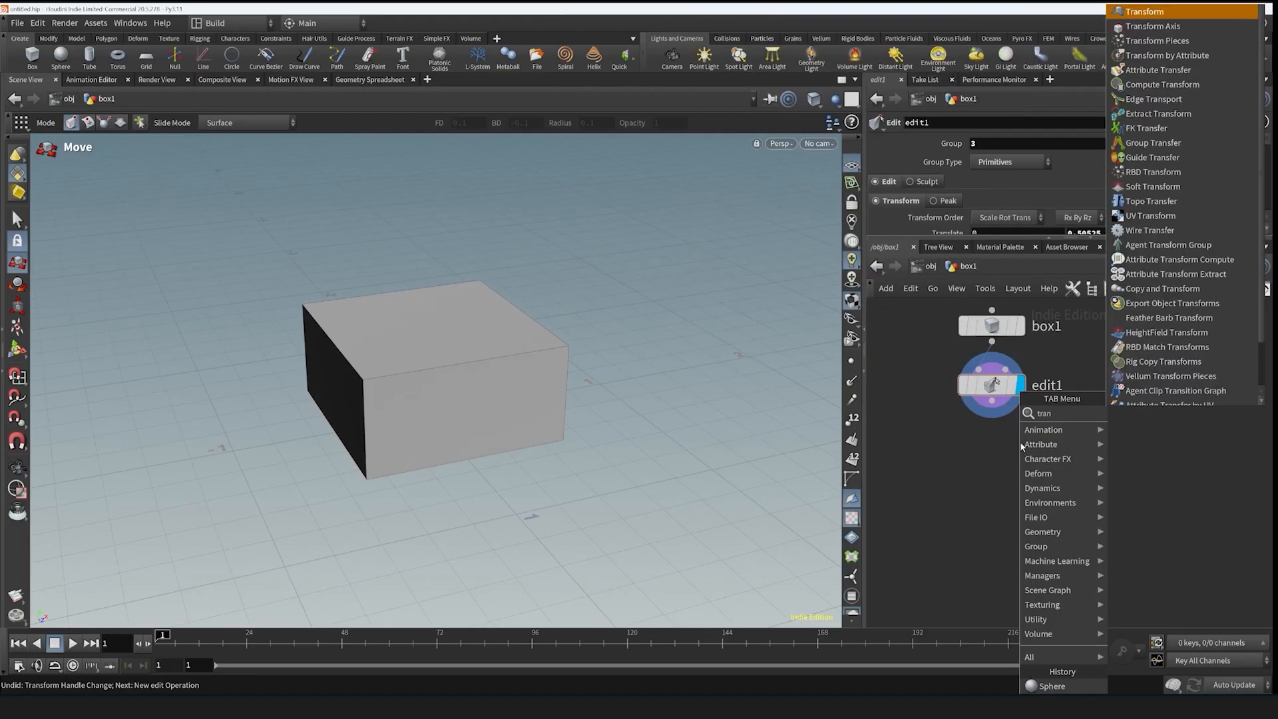
click(1150, 59)
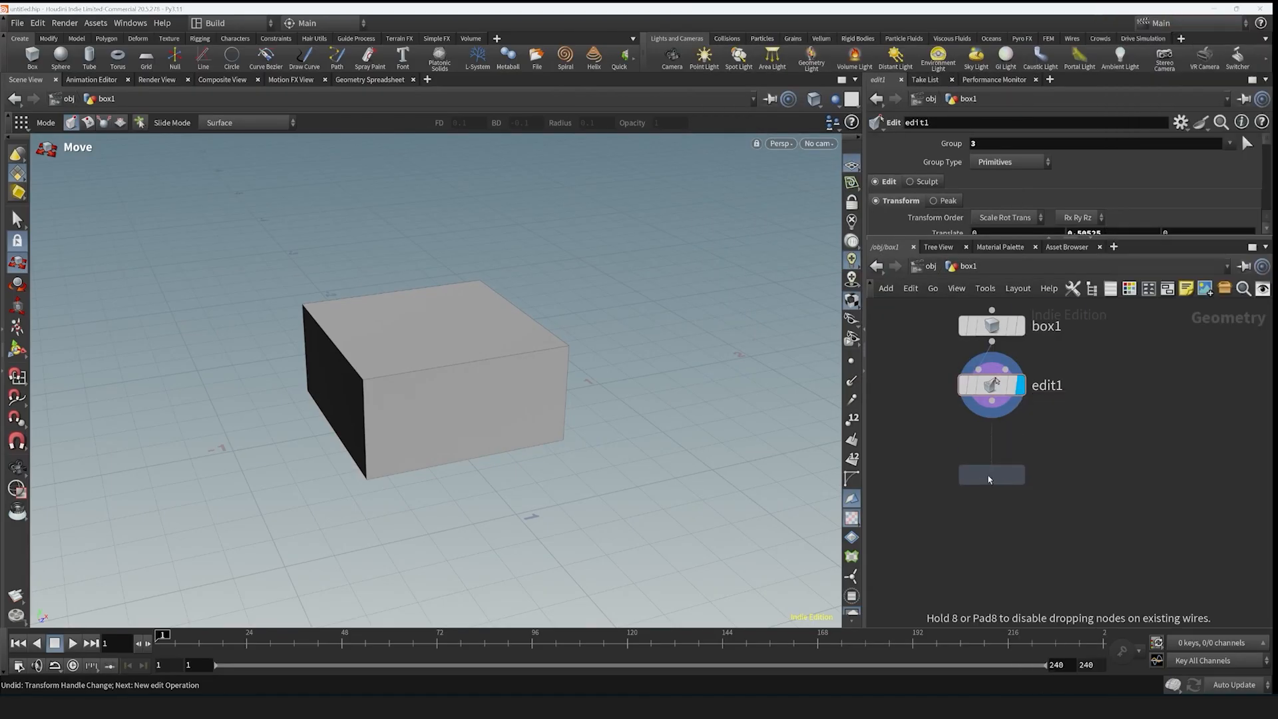
click(989, 477)
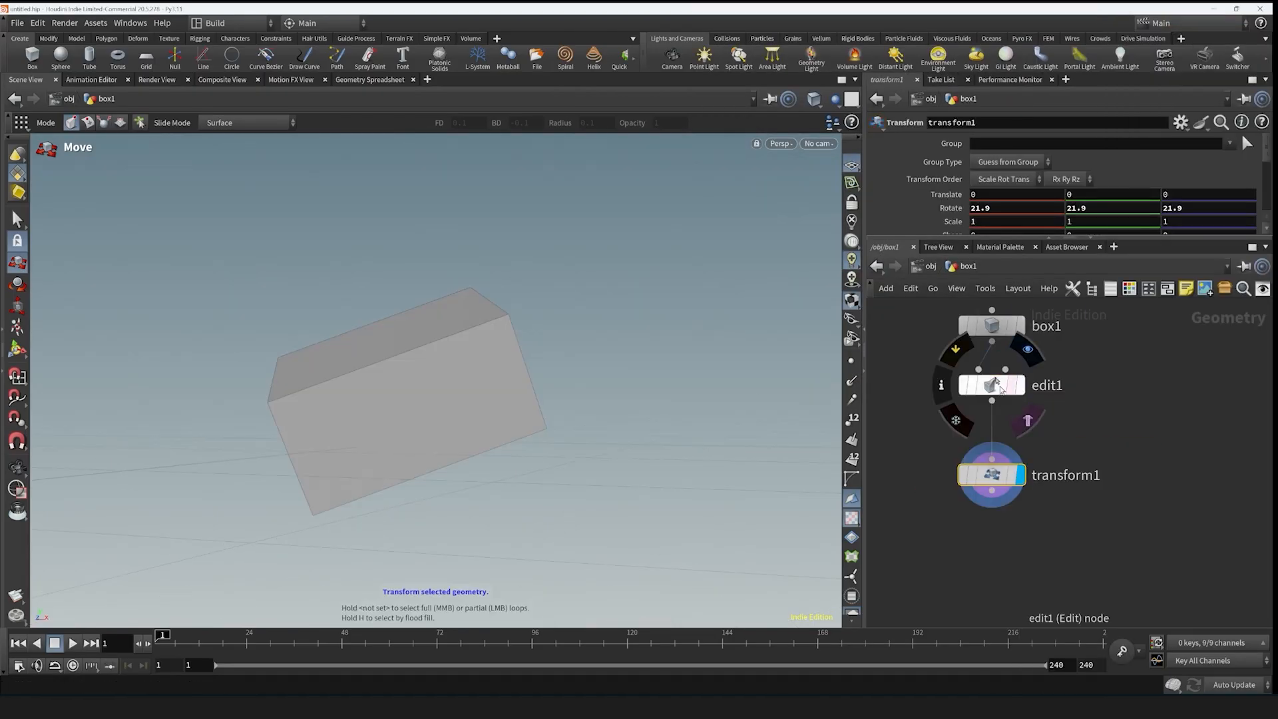
- Bypass the edit1 node, then cut it from the network and undo the cut
click(956, 349)
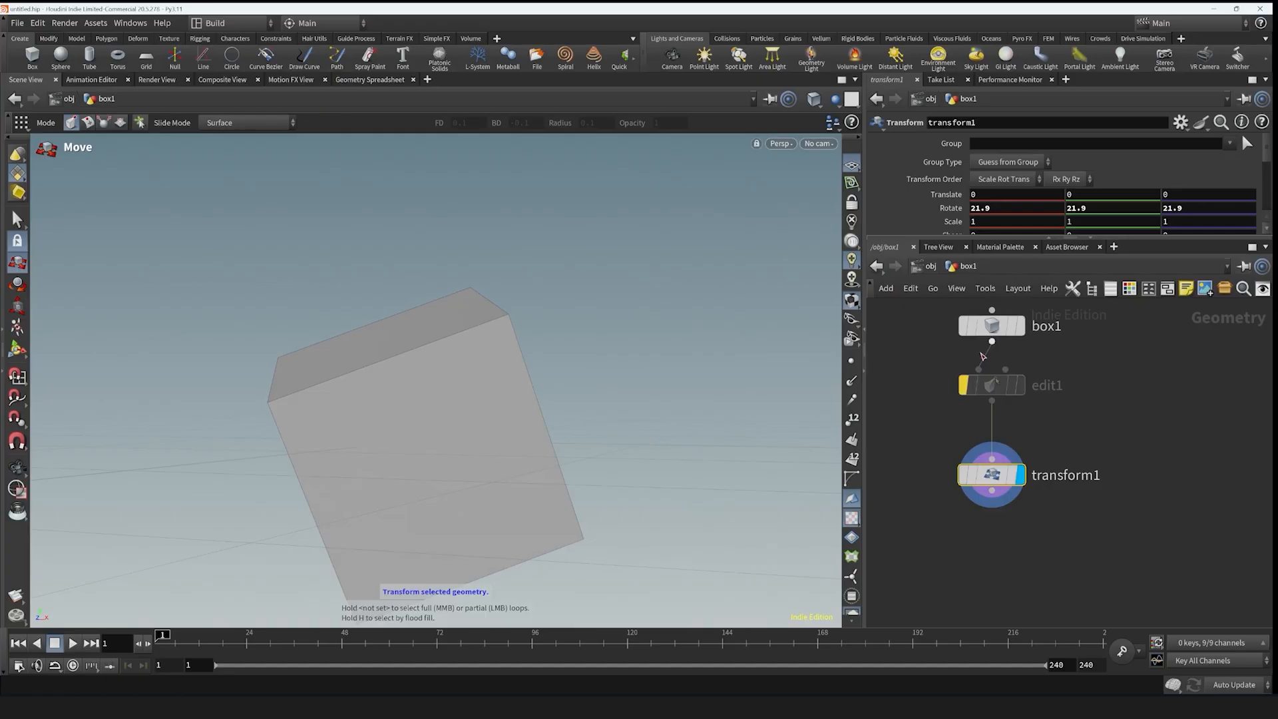
drag(993, 385, 1000, 386)
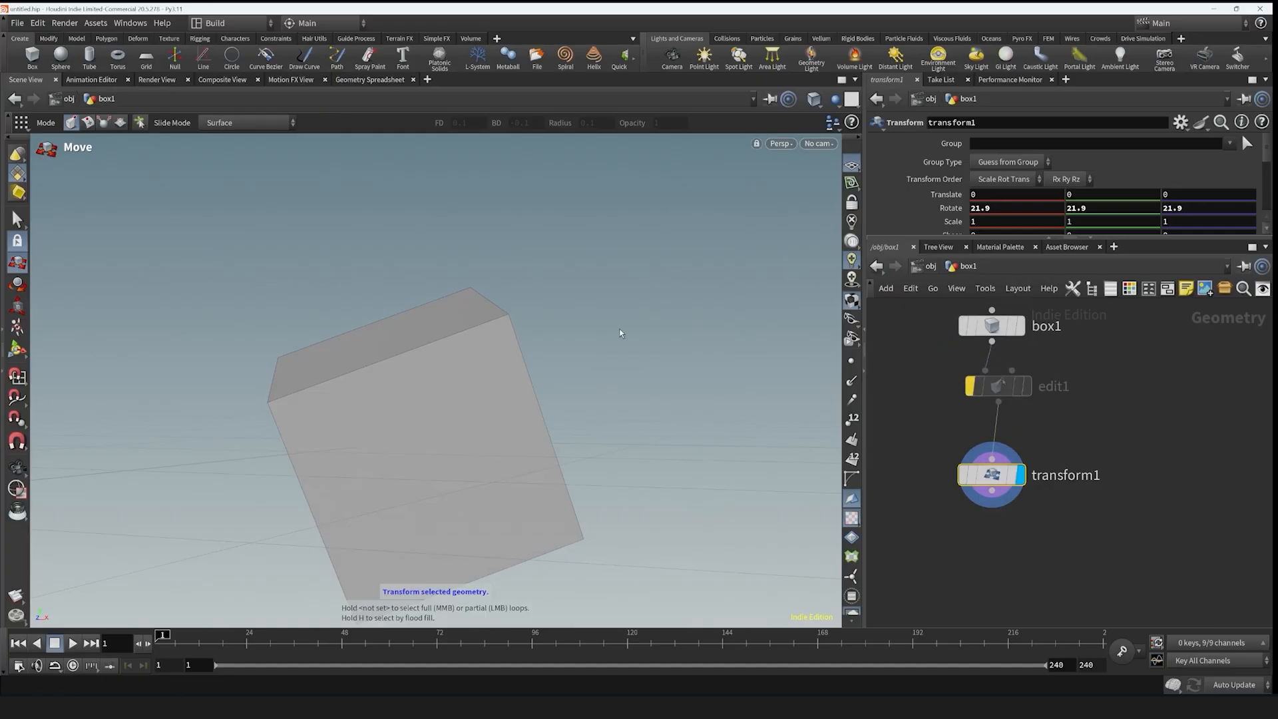
mouse_move(621, 333)
alt+mouse_down()
mouse_move(457, 246)
mouse_move(351, 294)
mouse_move(466, 313)
alt+mouse_up()
drag(1121, 346, 910, 442)
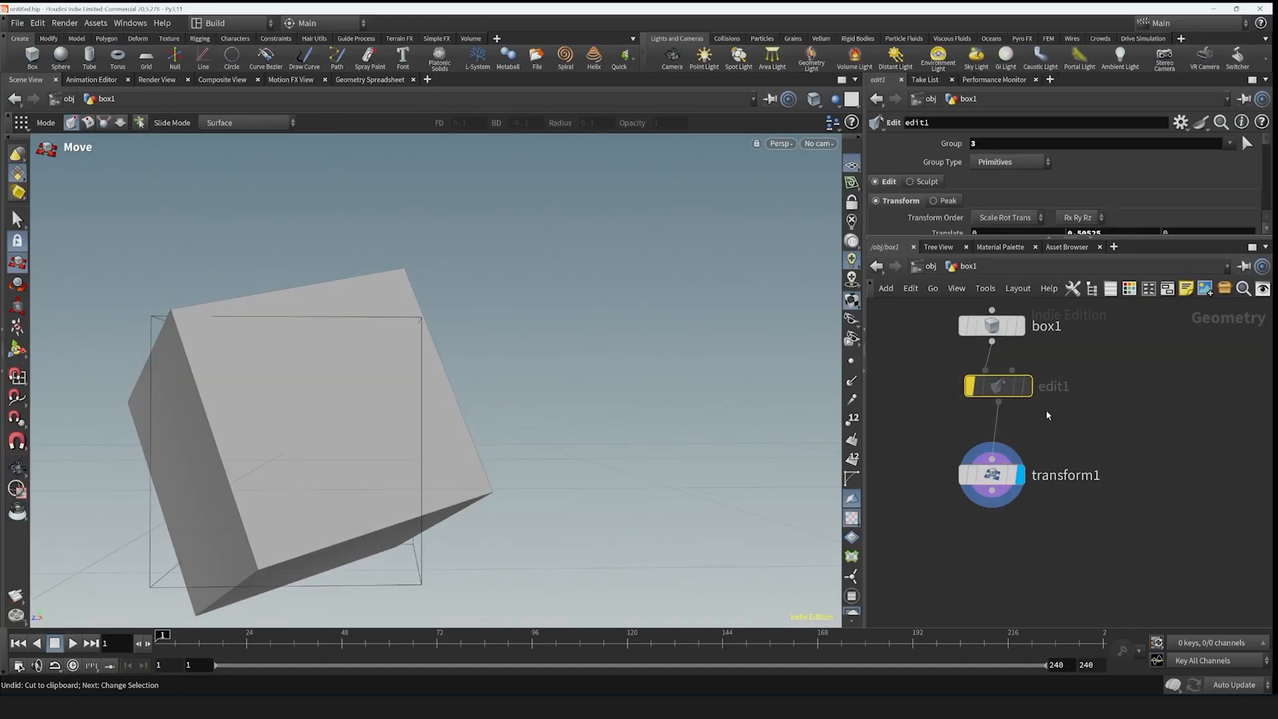
mouse_move(1022, 388)
key(ctrl+x)
mouse_move(1006, 475)
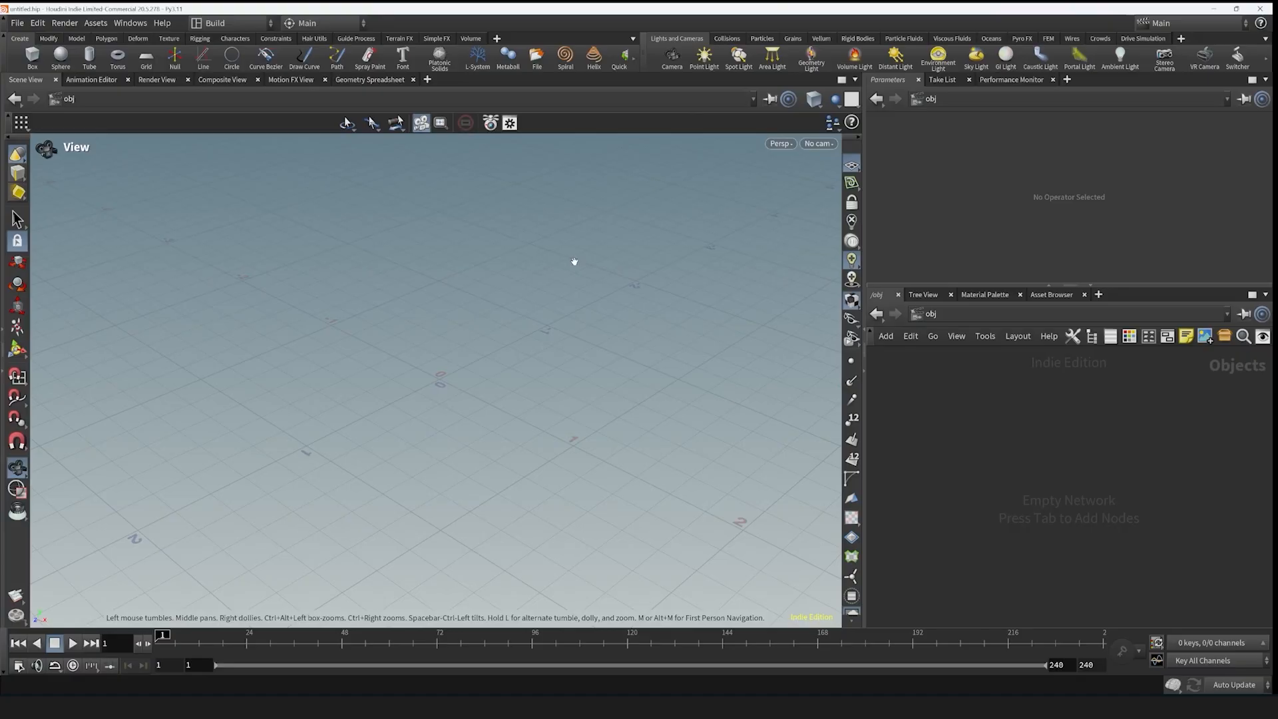
- Add a Geometry object to the empty object network and enter its geometry level
drag(575, 262, 583, 336)
key(Tab)
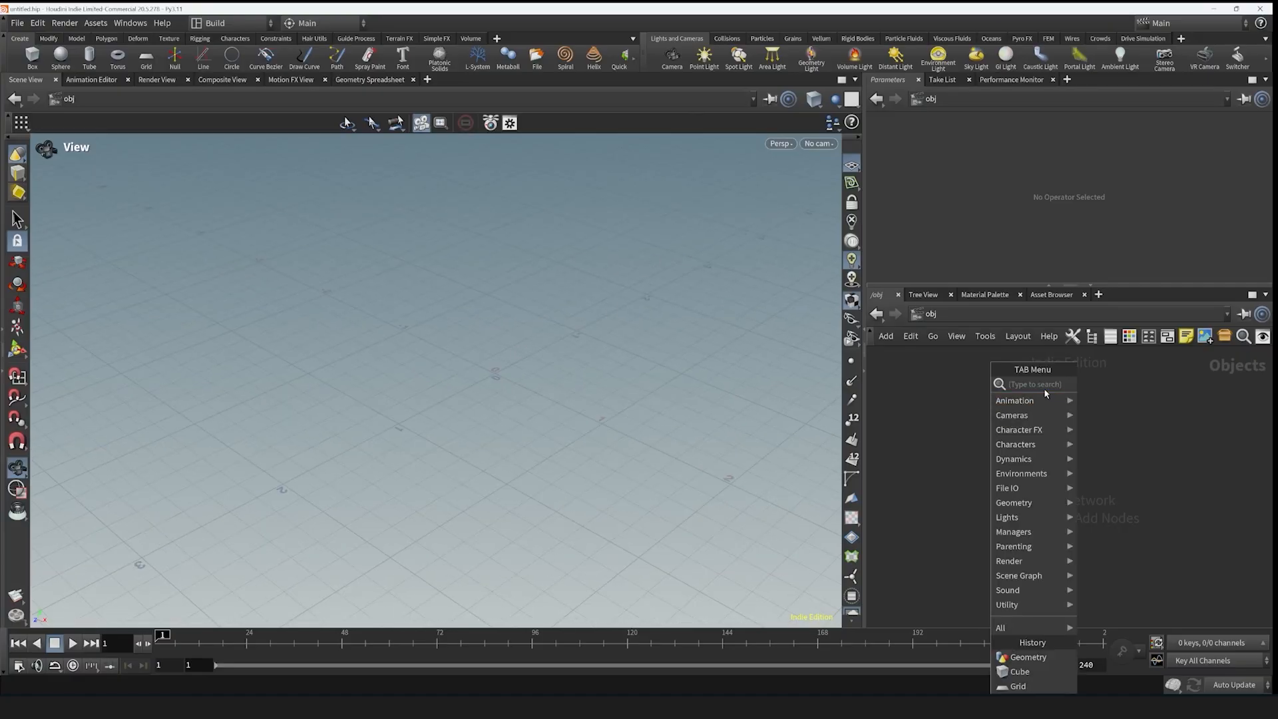
text(g)
key(Return)
click(1032, 429)
double_click(1031, 431)
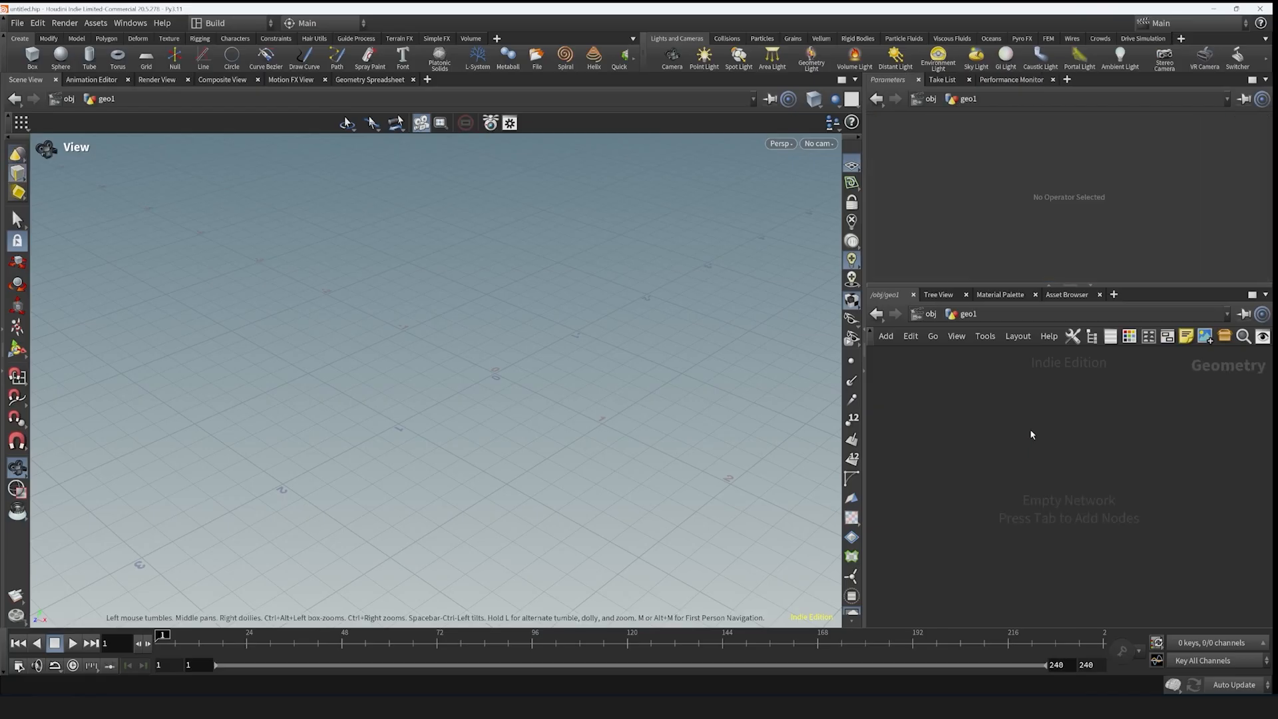
- Add a Grid node inside the geometry object and turn on the display of points in the viewport
key(Tab)
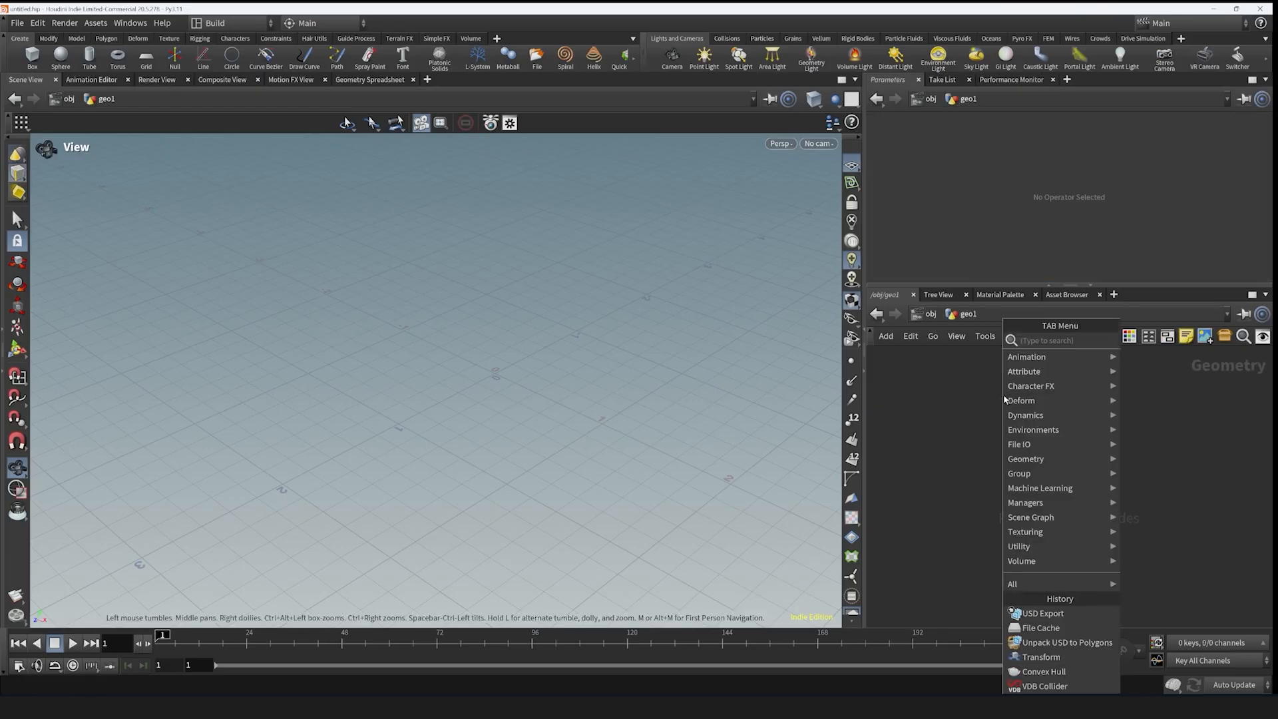
text(grid)
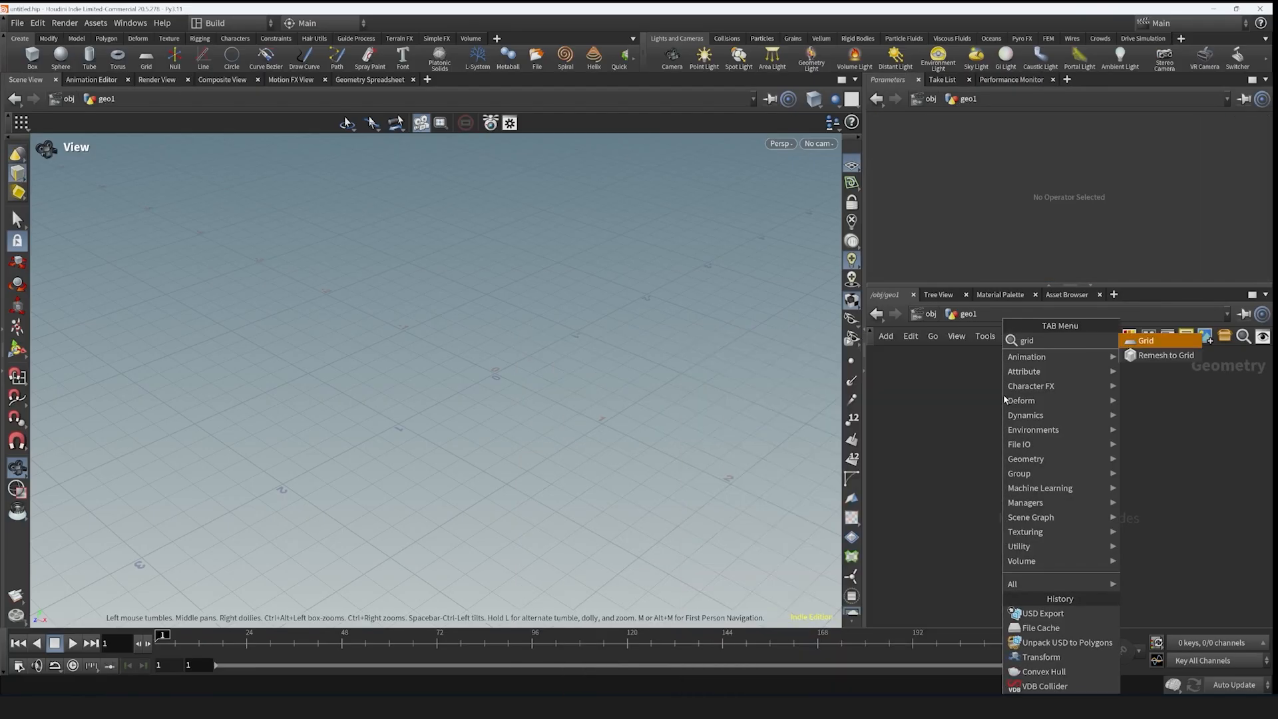
key(Return)
click(1028, 392)
key(h)
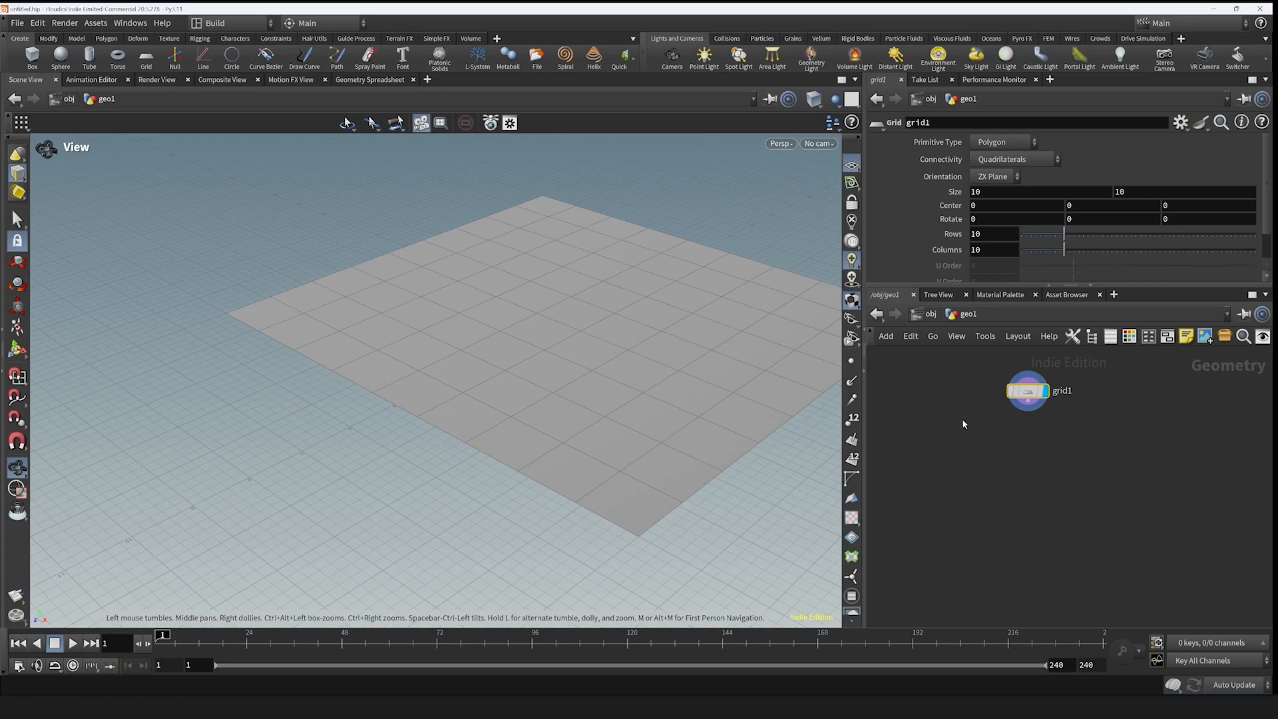
click(853, 363)
scroll(653, 262, up, 3)
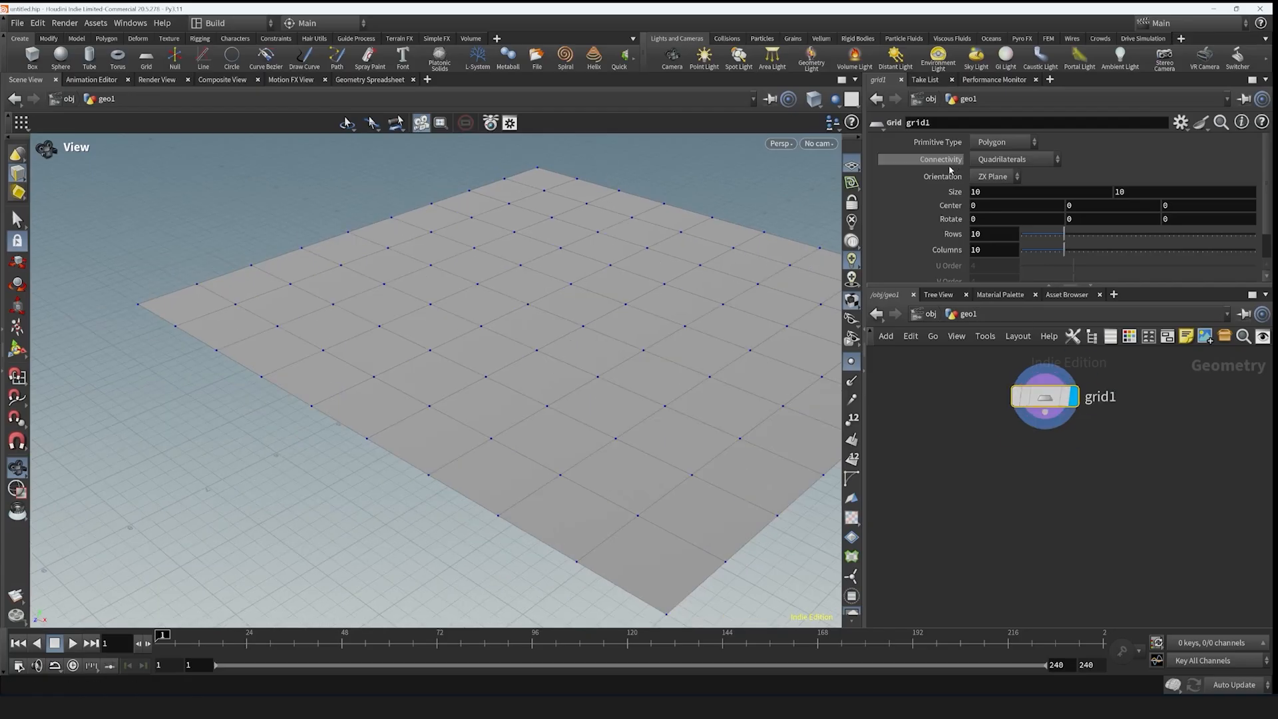
- Set the grid to 28 rows and 29 columns
scroll(935, 186, down, 2)
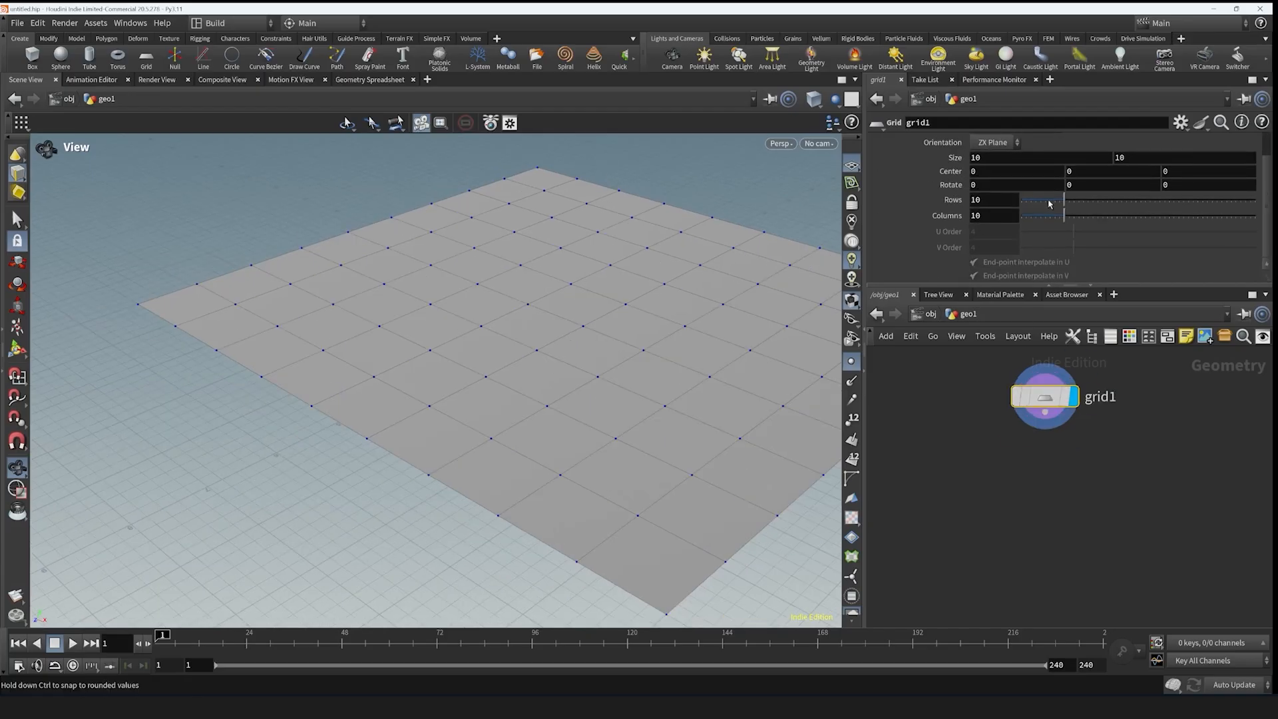
click(1100, 201)
drag(1101, 201, 1150, 201)
drag(1066, 218, 1155, 216)
- Add a Transform node after grid1 and set its Y translation to 1.3
key(Tab)
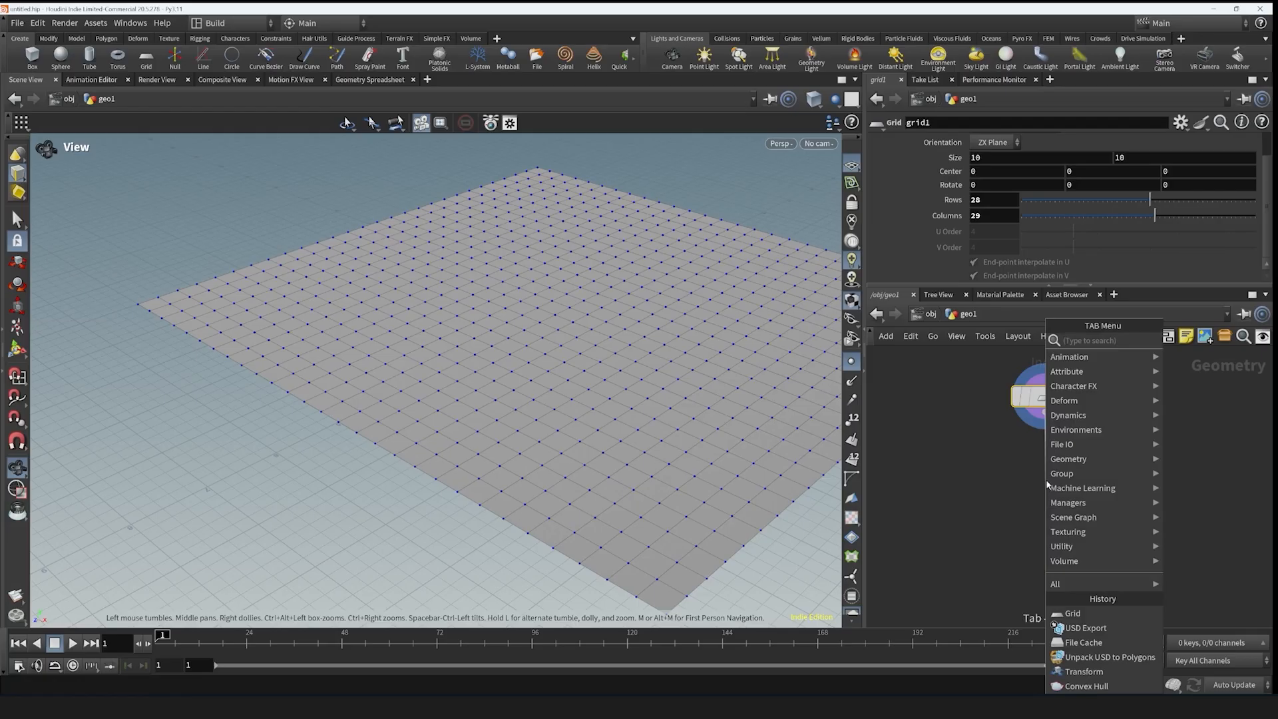
text(trans)
click(985, 342)
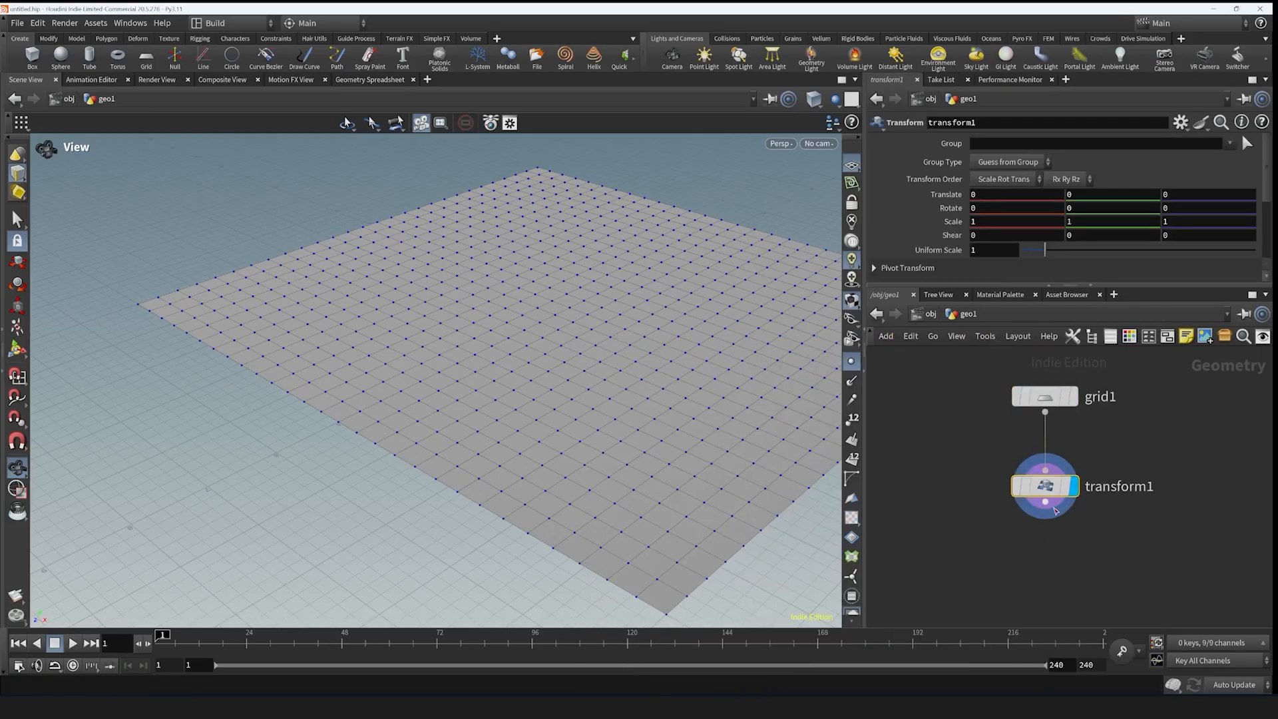
mouse_move(1055, 511)
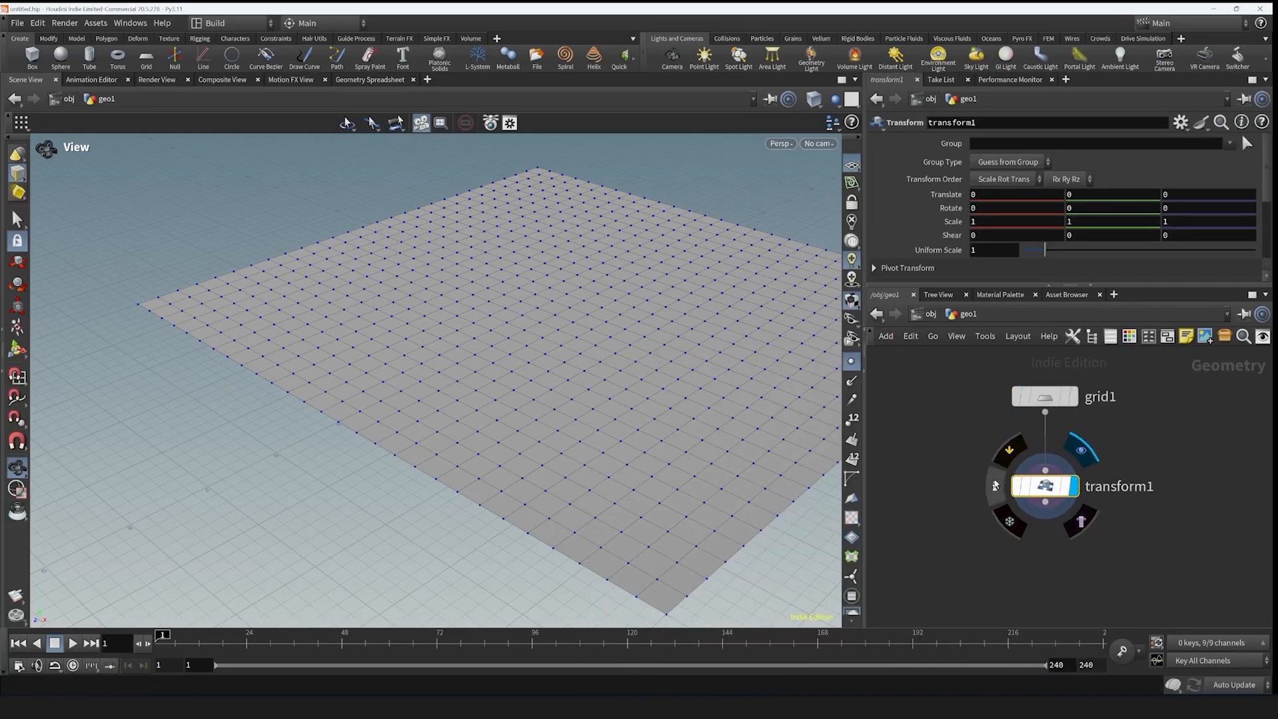
middle_drag(1076, 200, 1173, 191)
scroll(686, 263, down, 5)
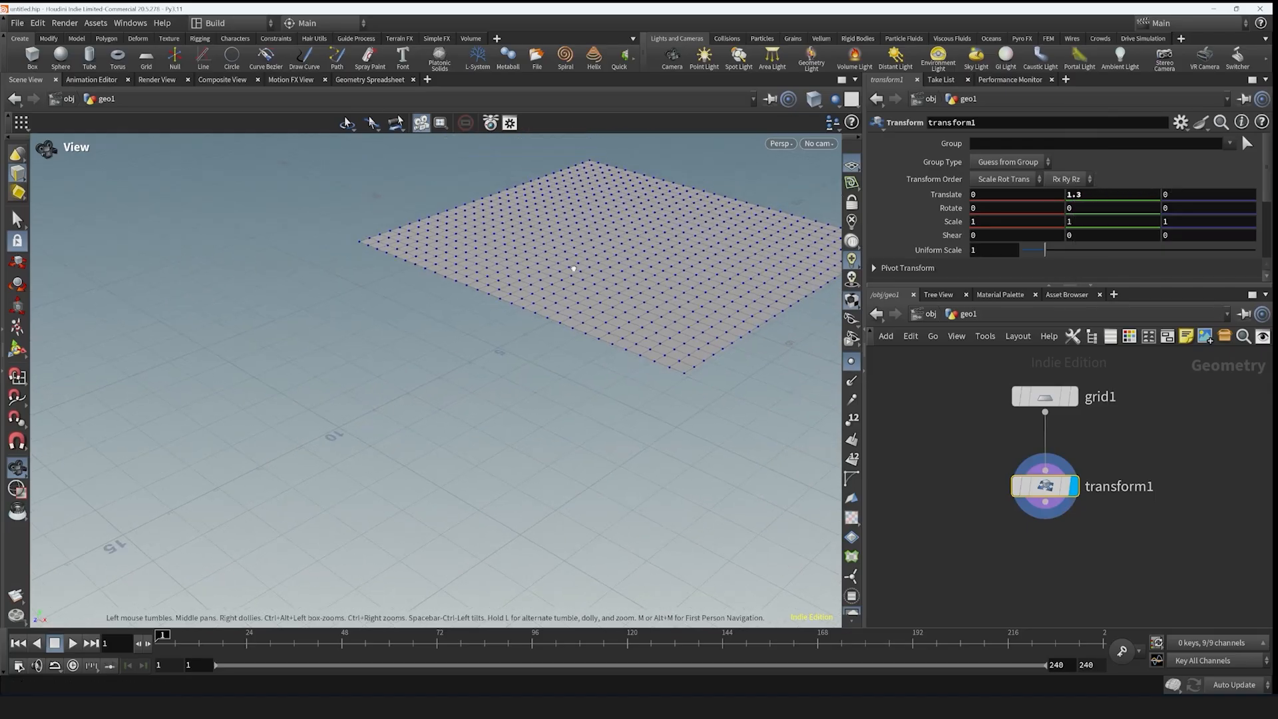
drag(573, 271, 811, 371)
drag(649, 317, 701, 344)
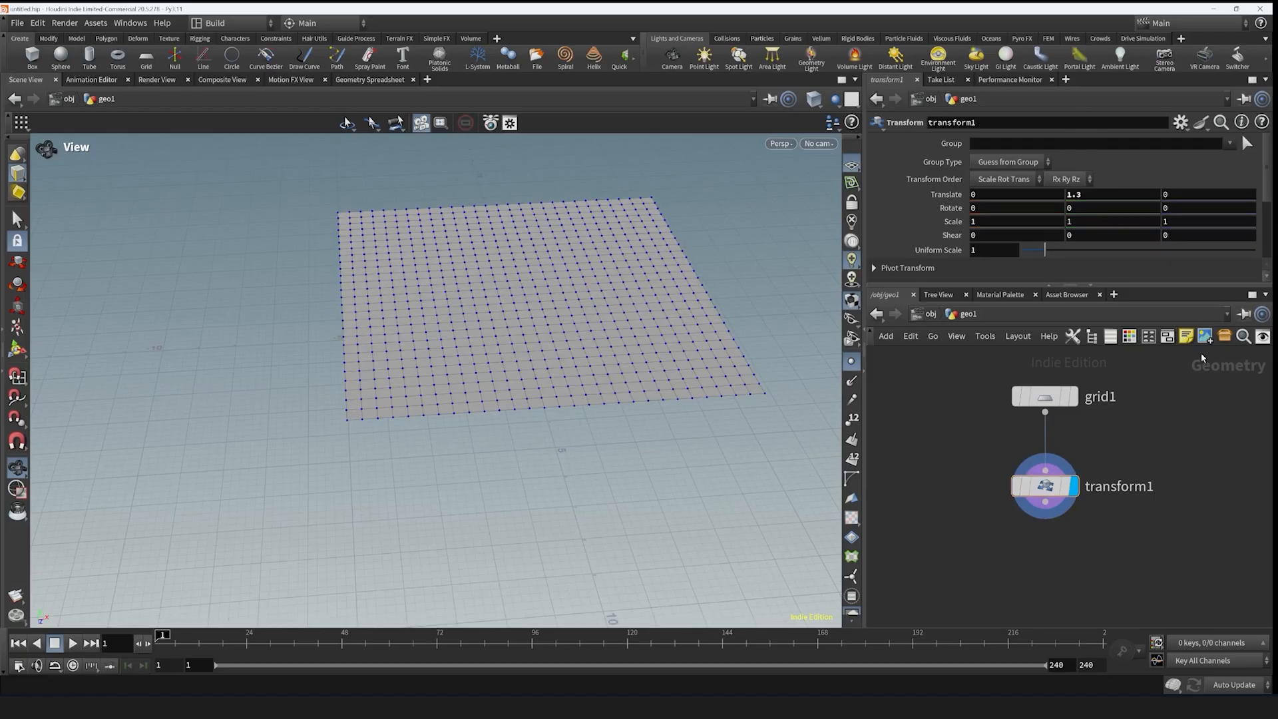
- Limit the Transform node to a group of points by box-selecting a rectangular patch on the grid
mouse_move(1053, 424)
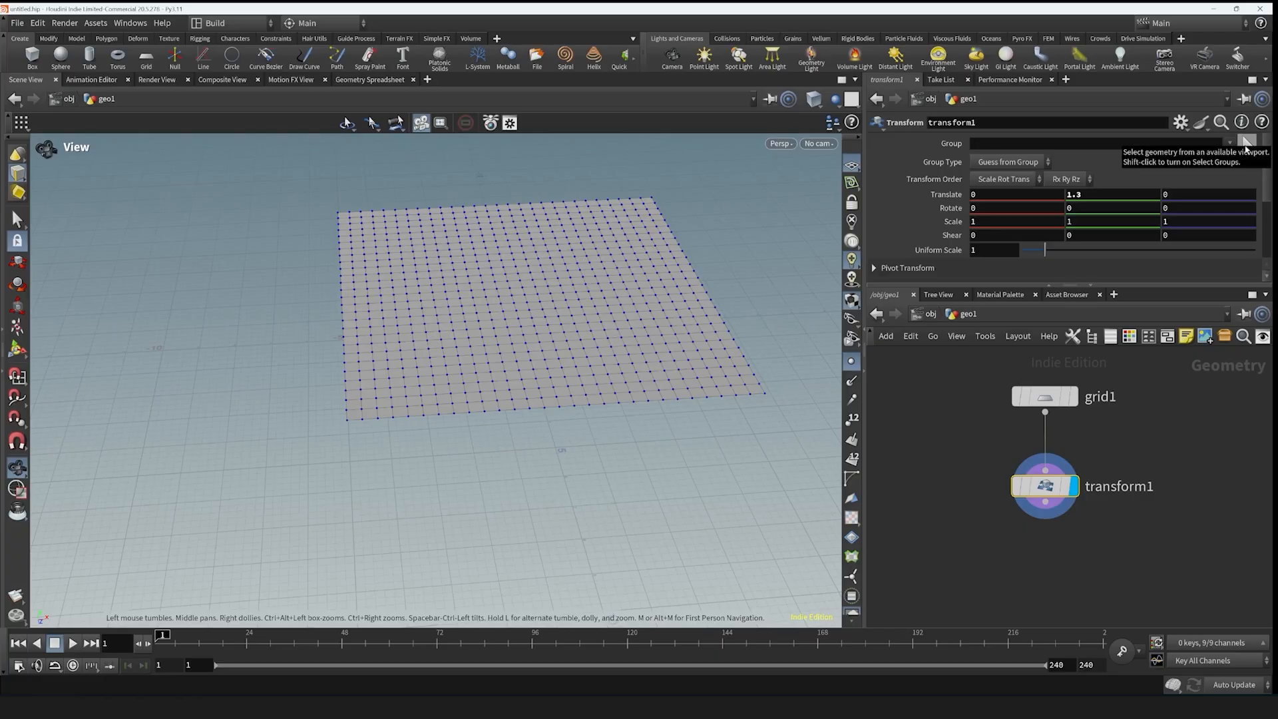
click(1247, 146)
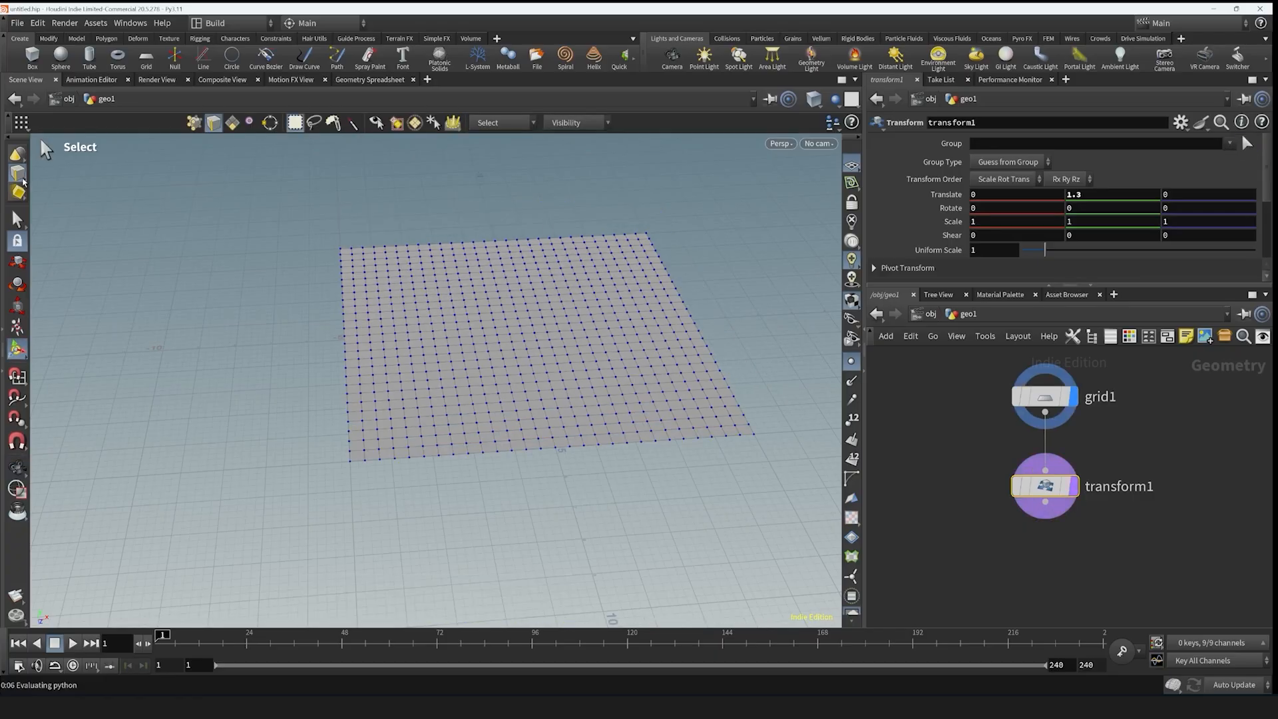
right_click(23, 180)
click(55, 189)
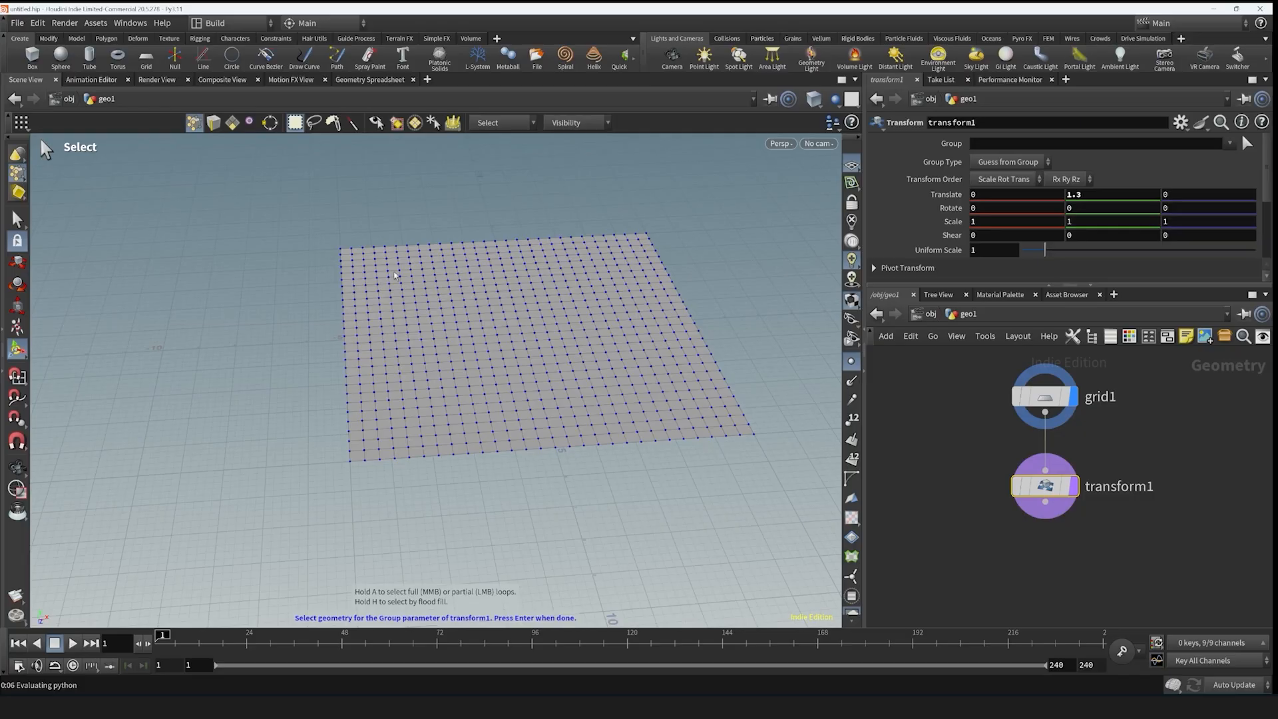
drag(384, 268, 579, 350)
key(Return)
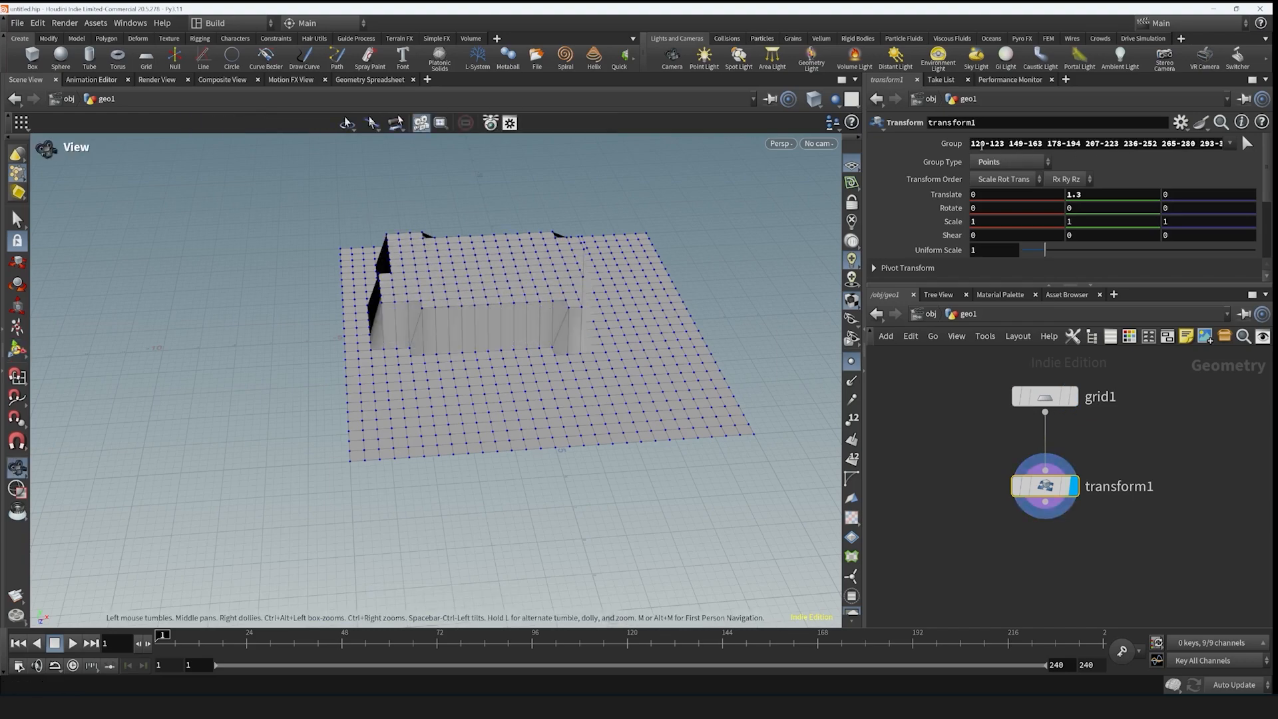
- Examine the point numbers in the Transform node's group and the moved part of the grid from several angles
drag(973, 144, 1210, 145)
click(1181, 144)
key(BackSpace)
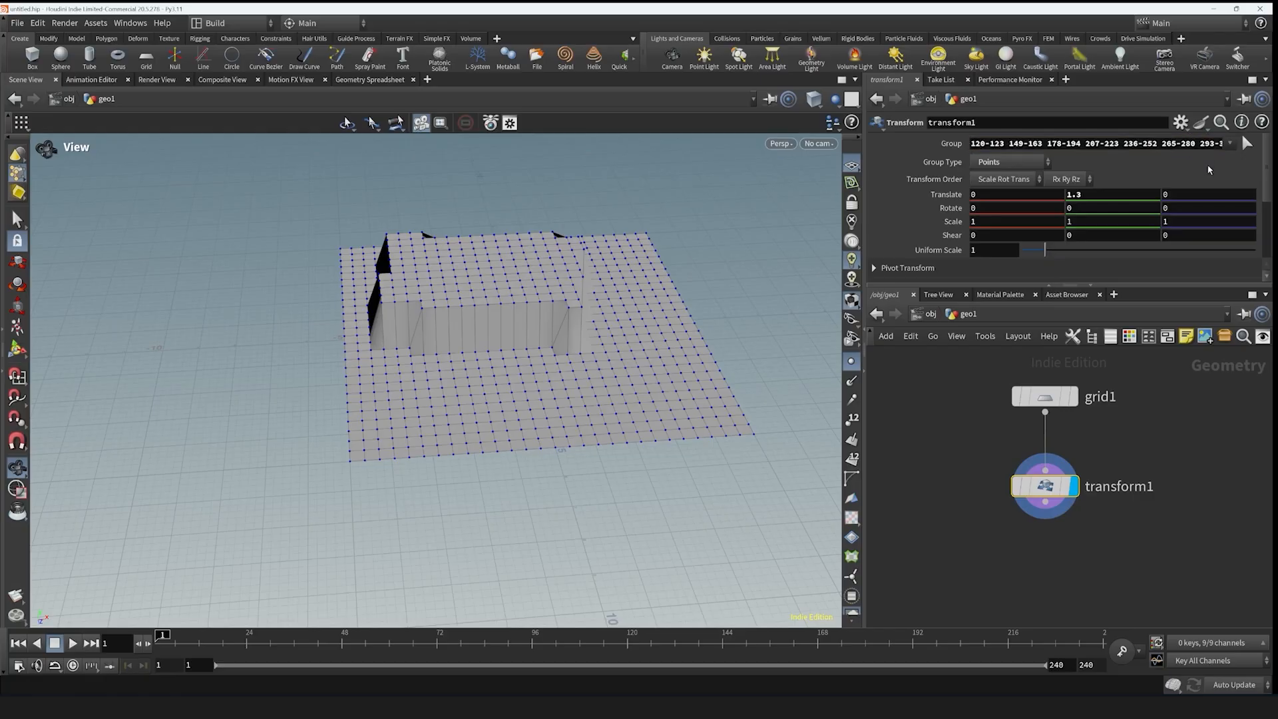
drag(335, 251, 528, 284)
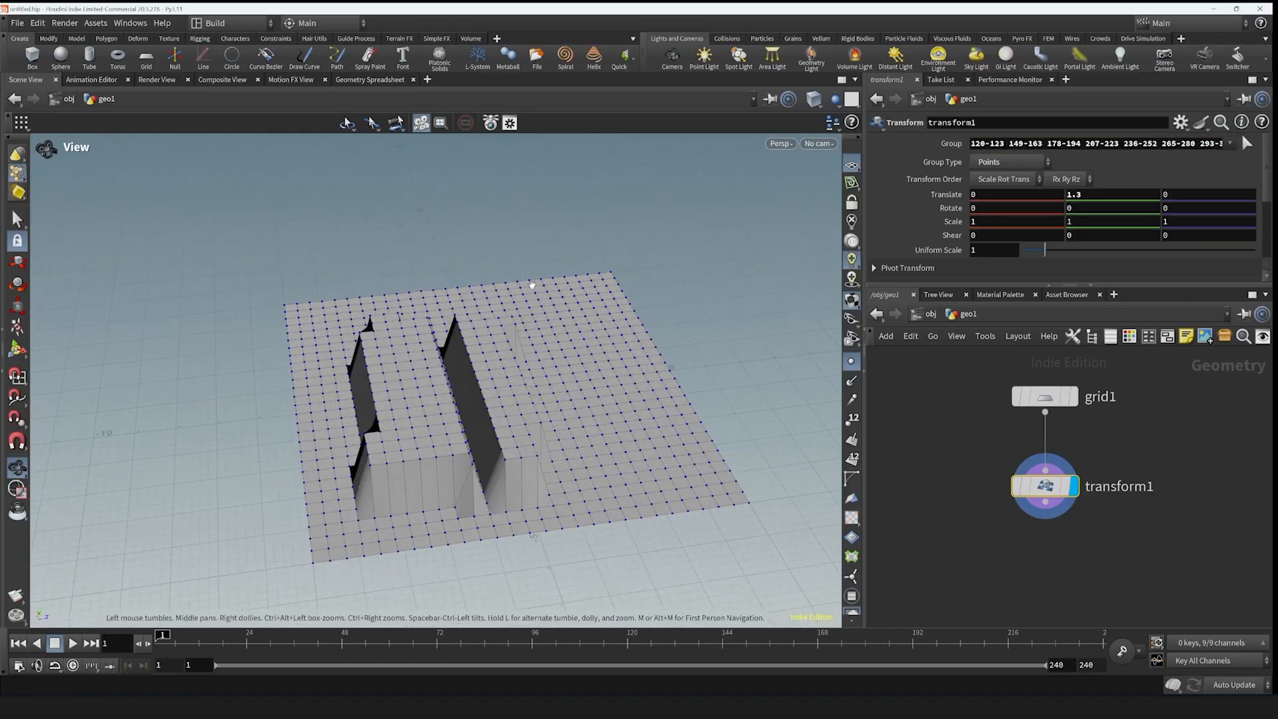
drag(428, 379, 482, 359)
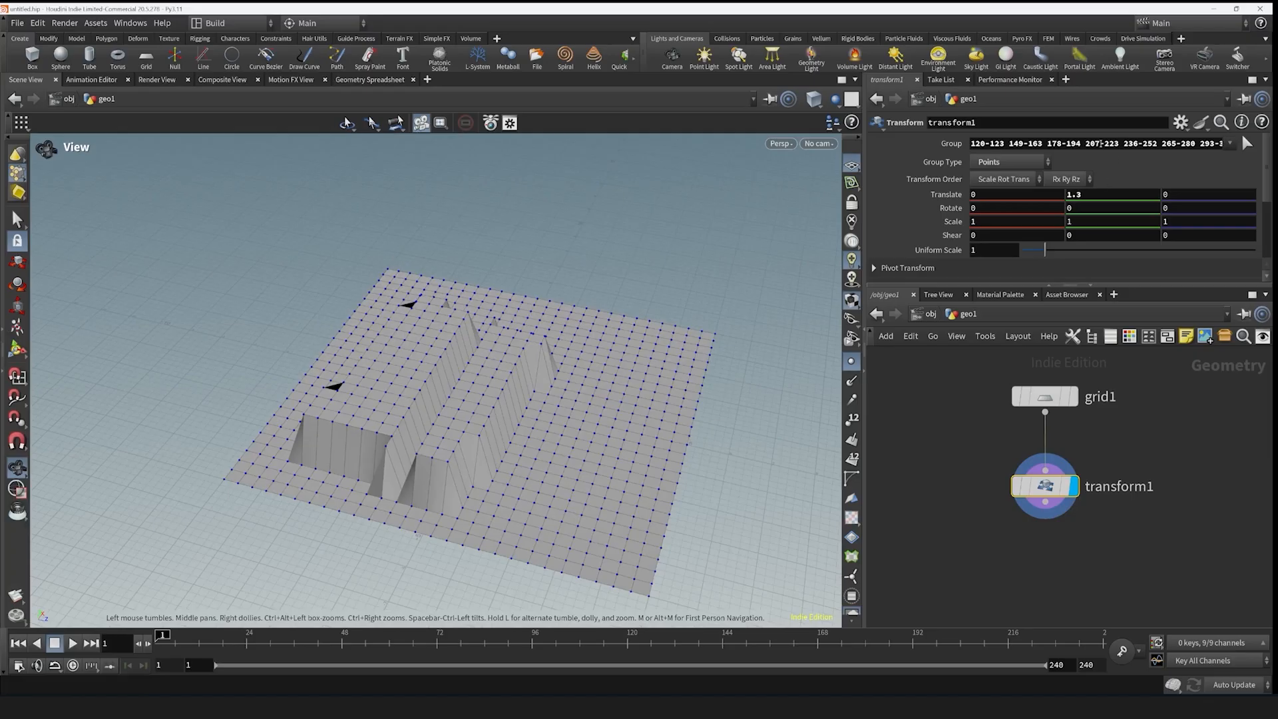
- Replace the Transform node's group of points with the single point 1
click(980, 144)
key(ctrl+a)
key(BackSpace)
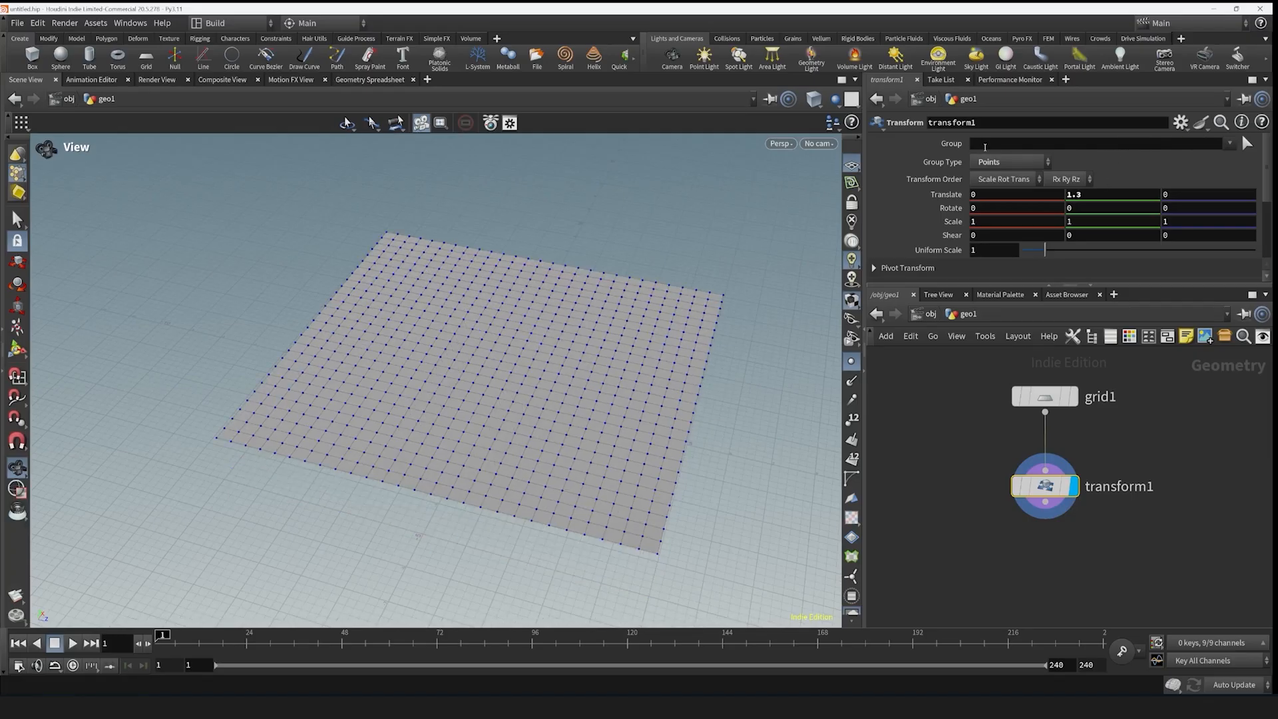
drag(550, 262, 517, 422)
drag(1046, 486, 1038, 488)
click(1016, 143)
text(1)
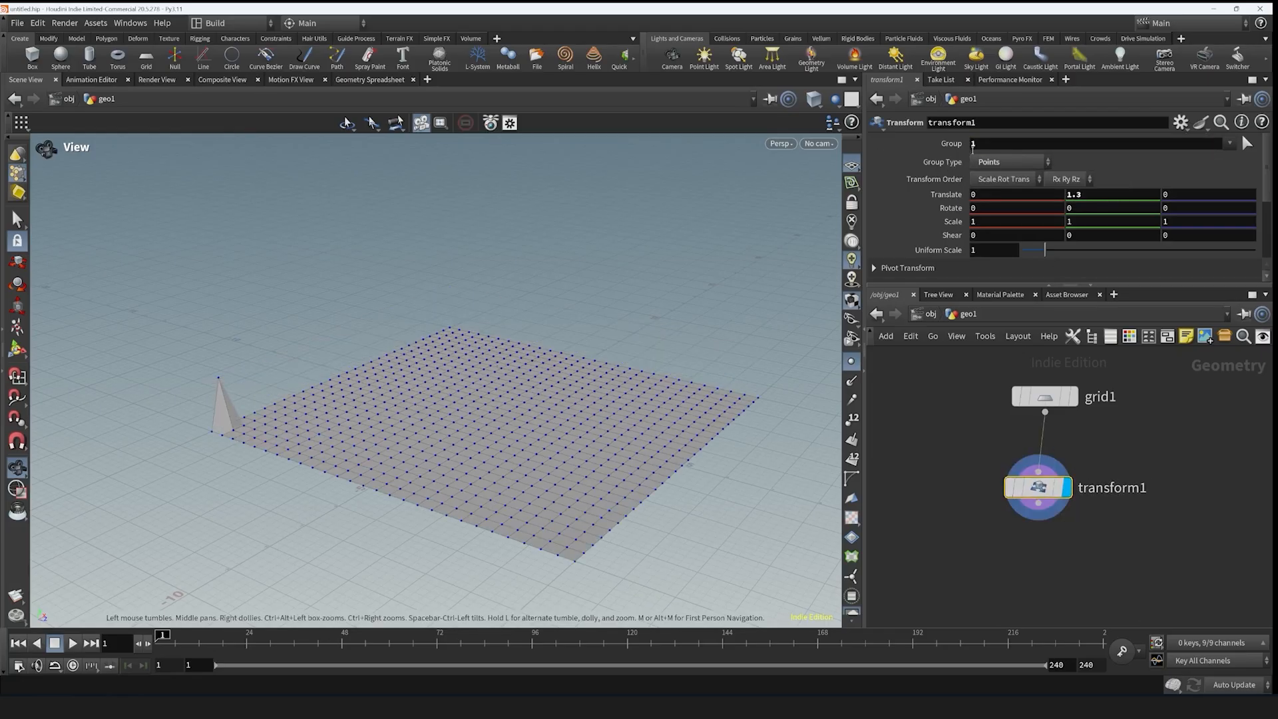
drag(480, 373, 508, 280)
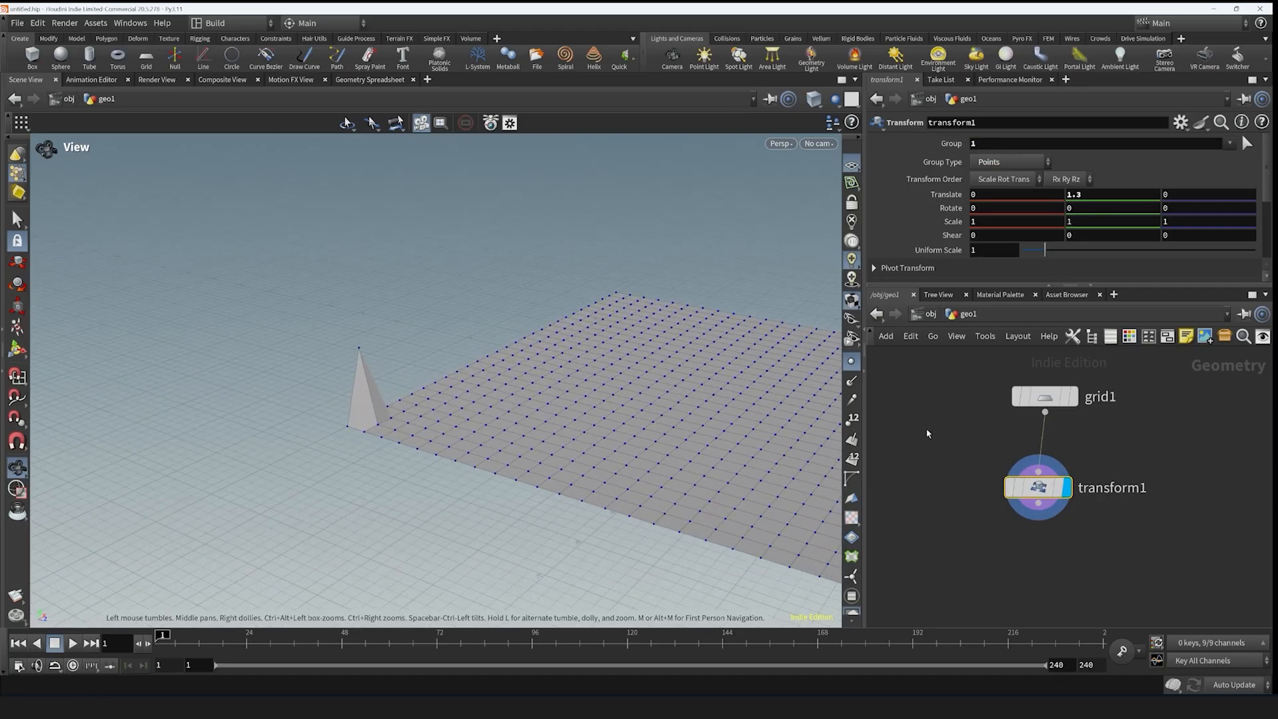
- Display the point numbers in the viewport and add point 272 to the Transform node's group
click(852, 421)
drag(322, 305, 474, 272)
mouse_move(388, 363)
mouse_down()
mouse_move(297, 340)
mouse_move(397, 348)
mouse_up()
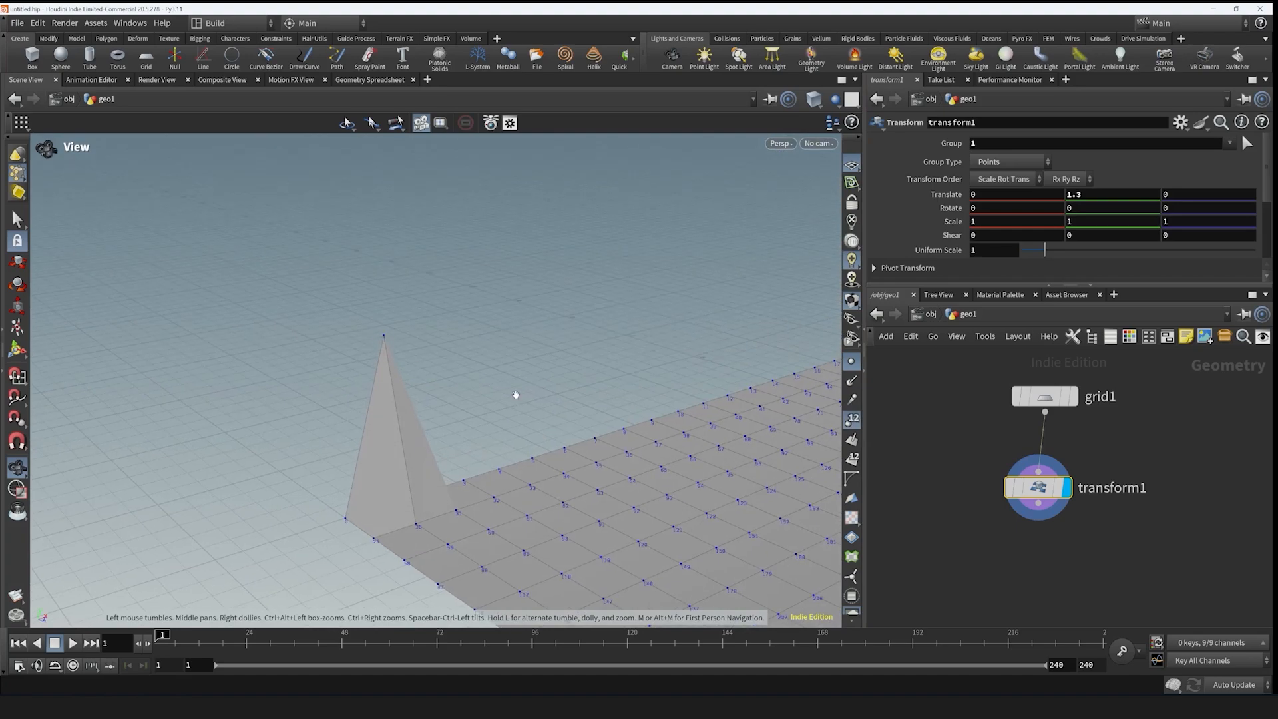
middle_drag(513, 394, 356, 372)
drag(356, 372, 628, 438)
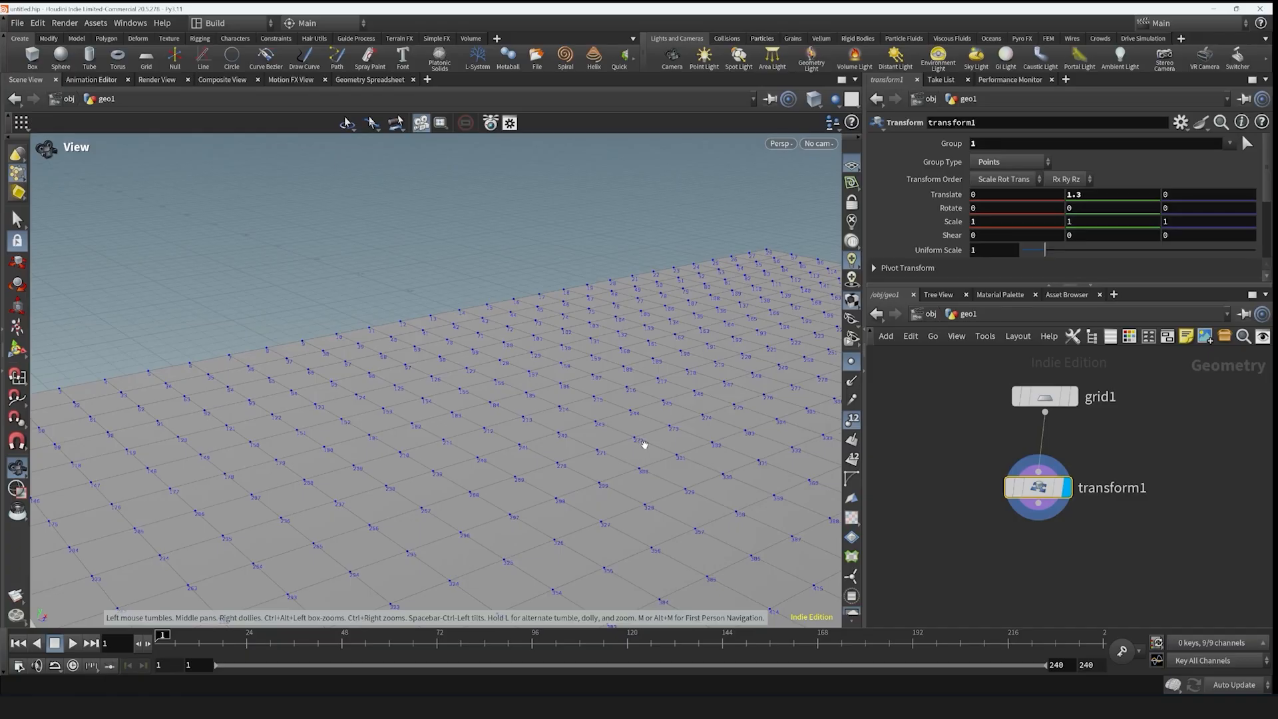
click(1029, 142)
text(2)
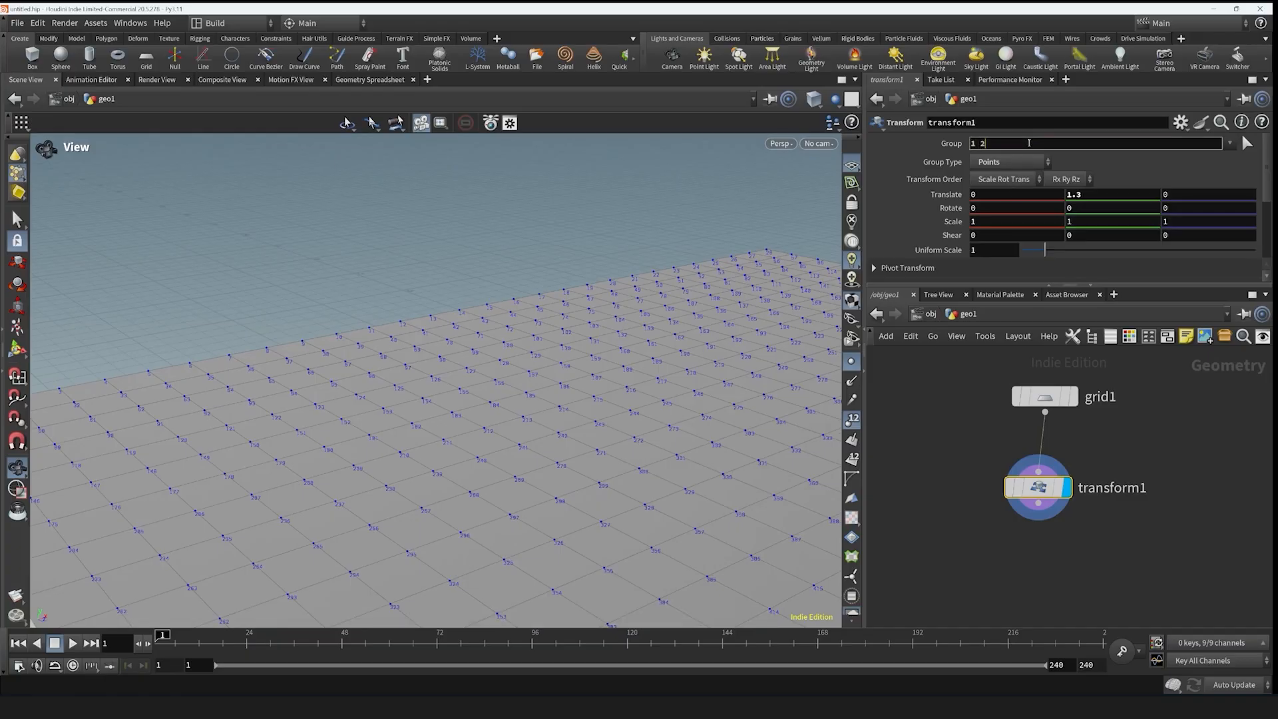
text(72)
key(Return)
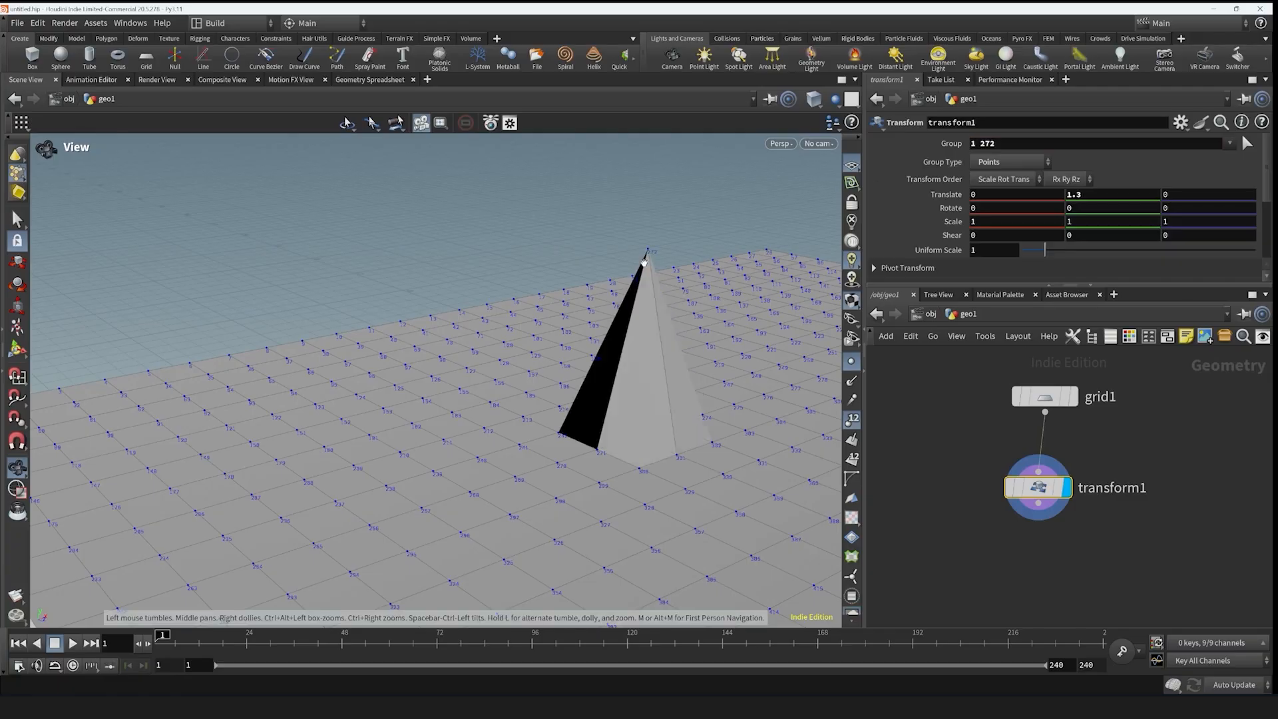
- Add the point range 783-789 along the grid's edge to the Transform node's group
drag(645, 262, 402, 490)
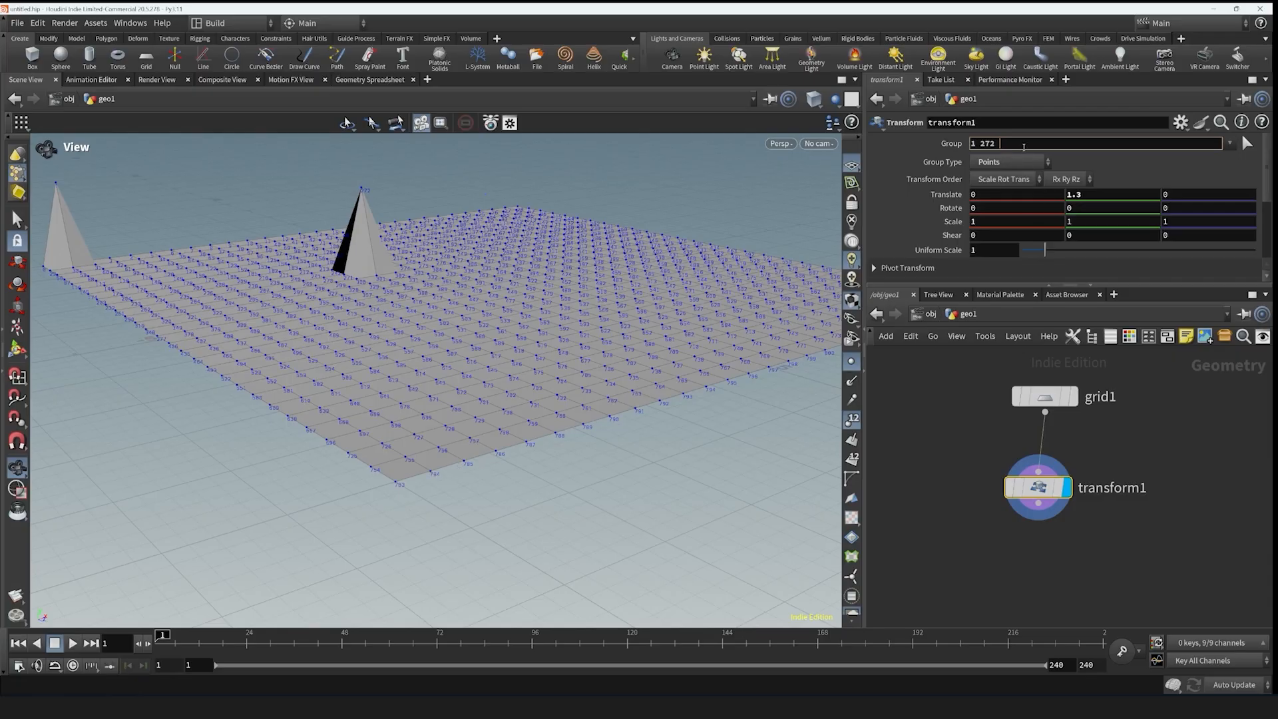
text(783-789)
key(Return)
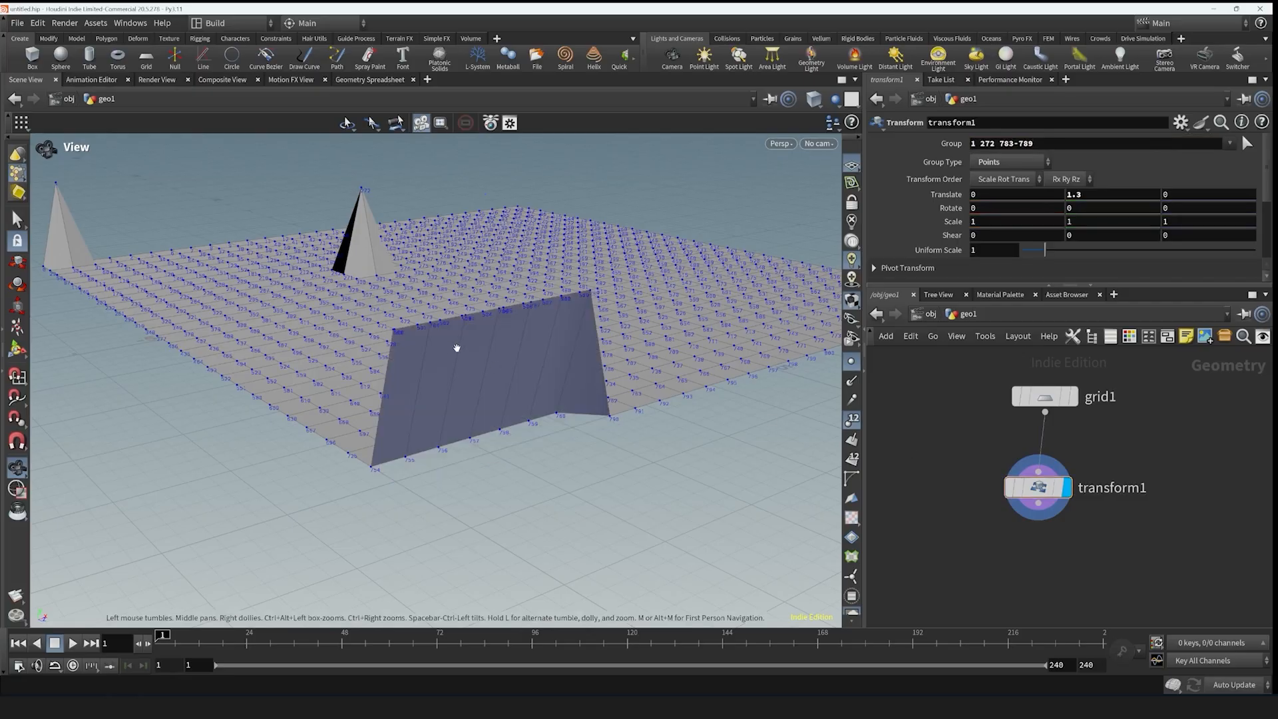
drag(616, 262, 508, 289)
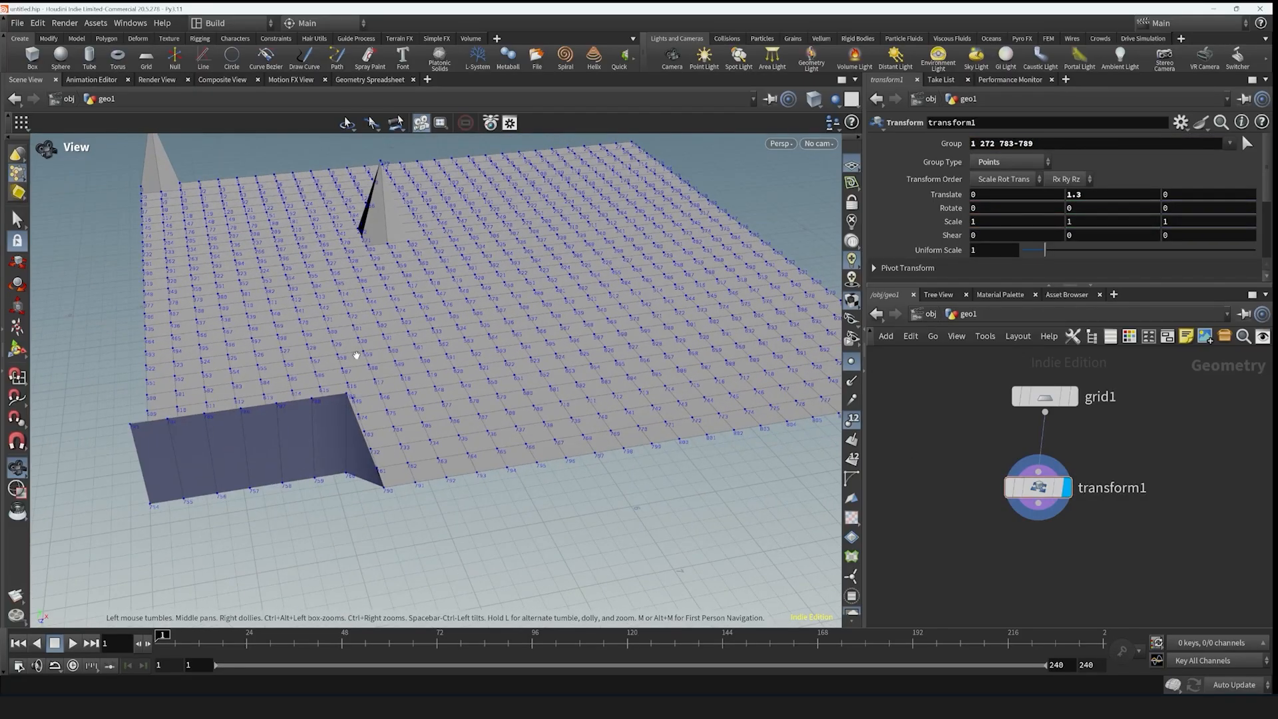
drag(351, 356, 416, 351)
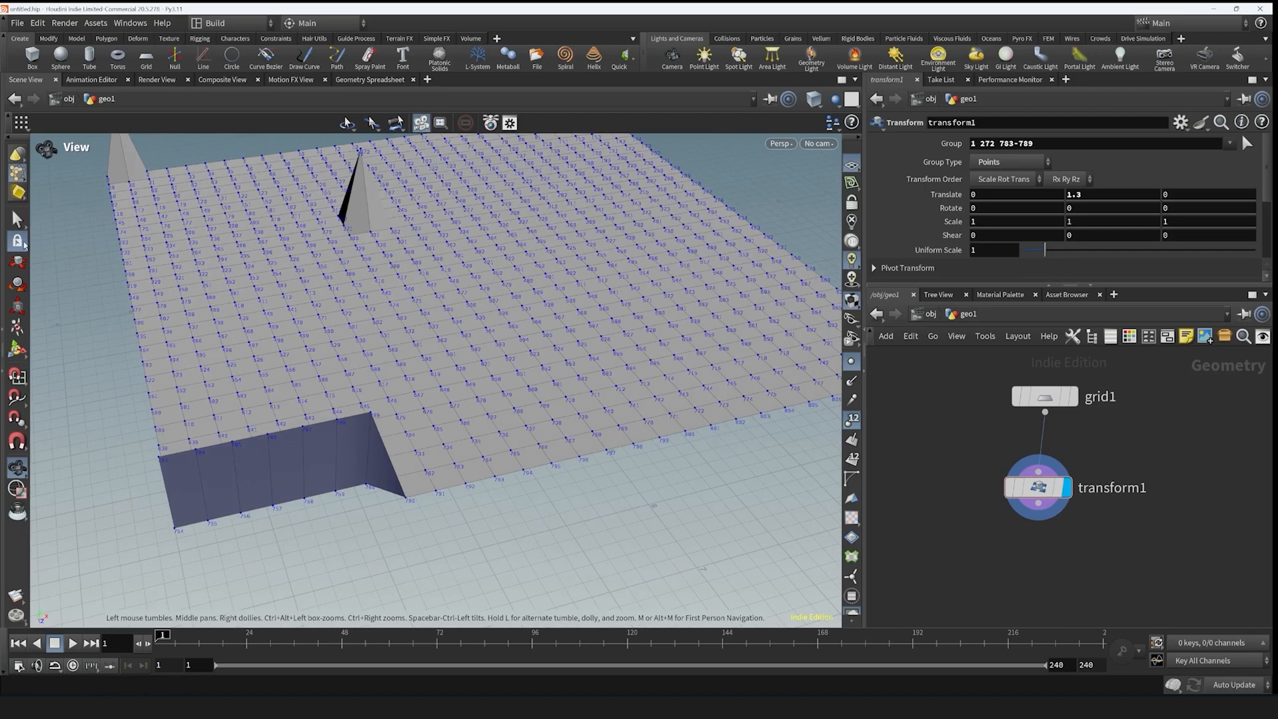
drag(378, 279, 645, 235)
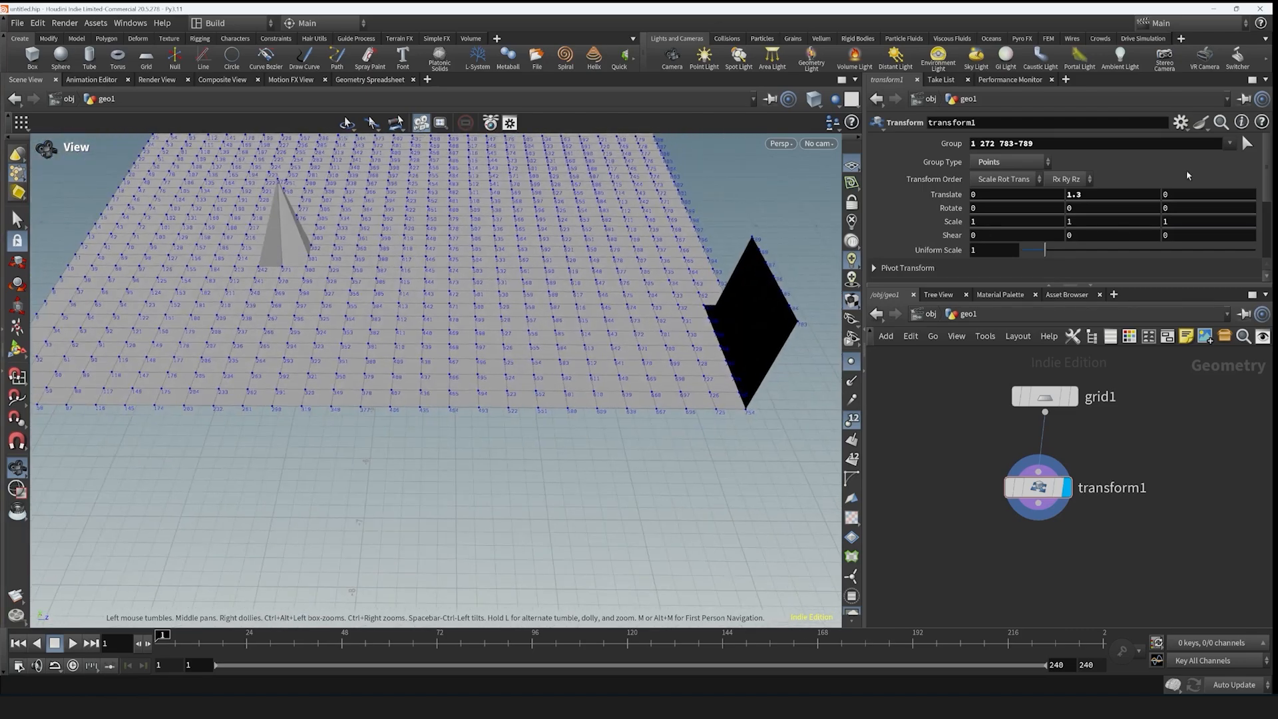
- Add a rectangular patch of grid points to the Transform node's group by selecting them in the viewport
click(1247, 143)
key(h)
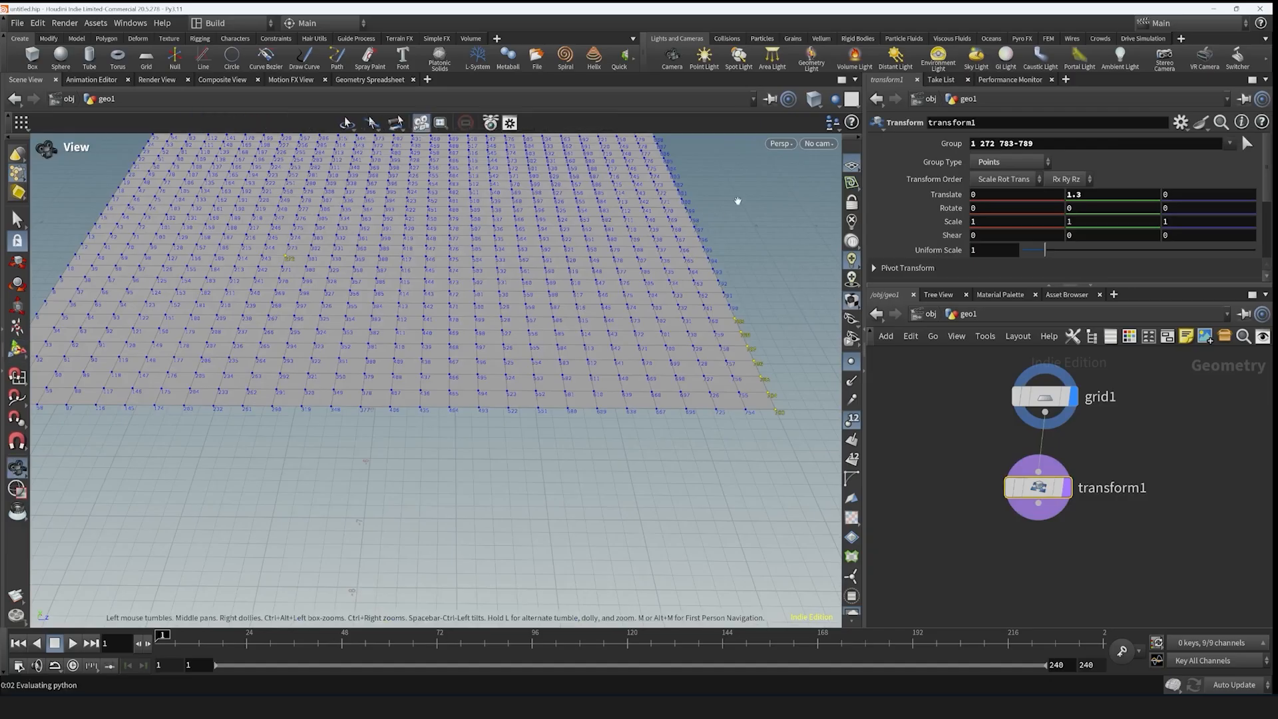
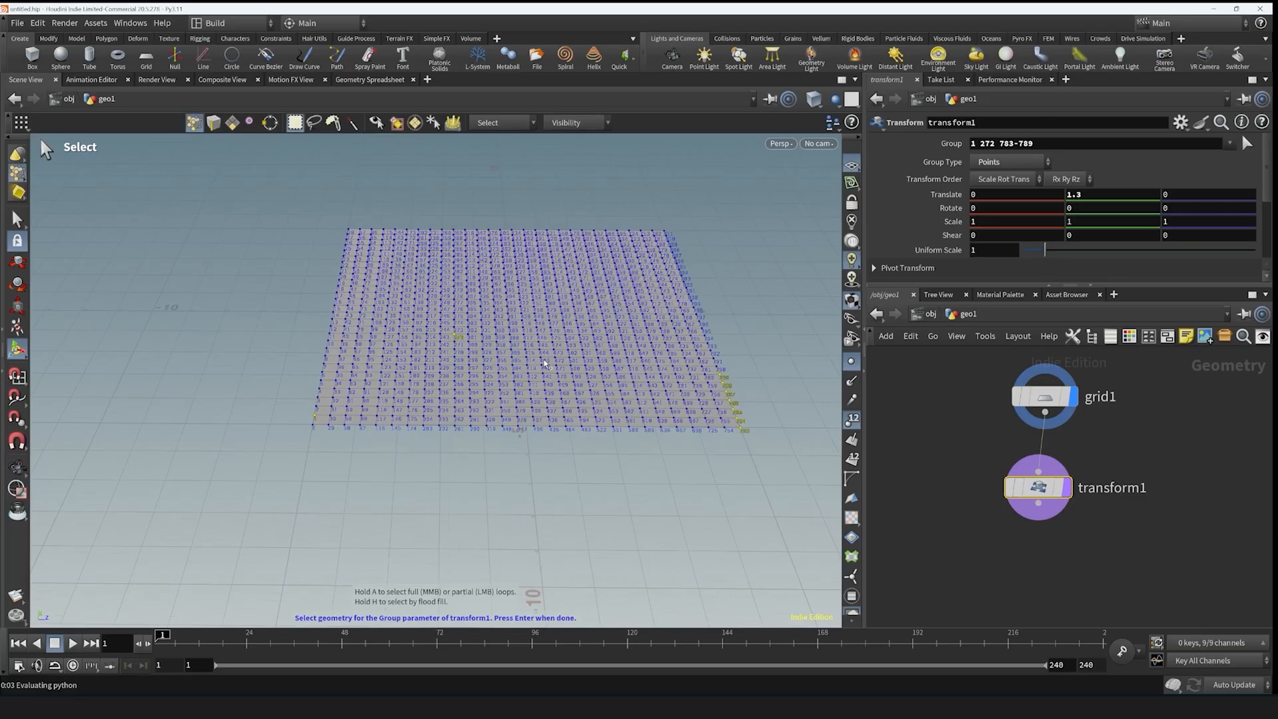
drag(524, 346, 617, 425)
key(Return)
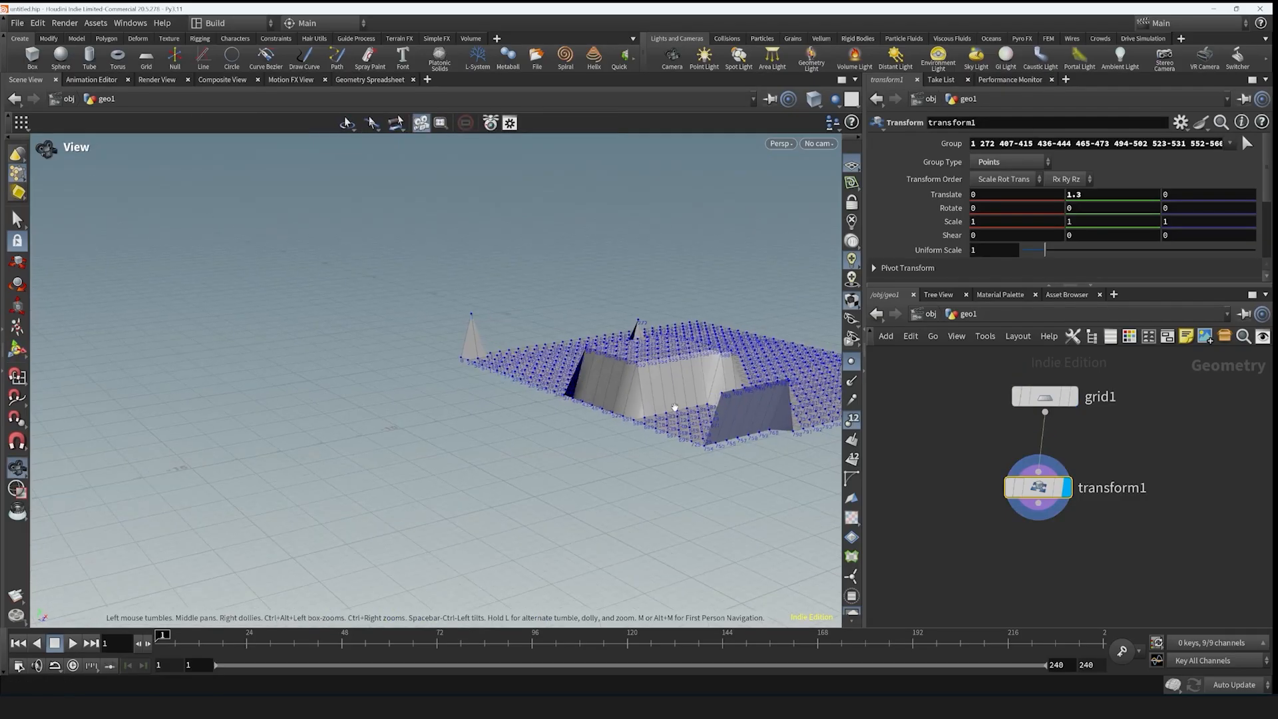
middle_drag(512, 384, 390, 427)
- Hide the point numbers and look through the full point list in the Transform node's group
click(852, 424)
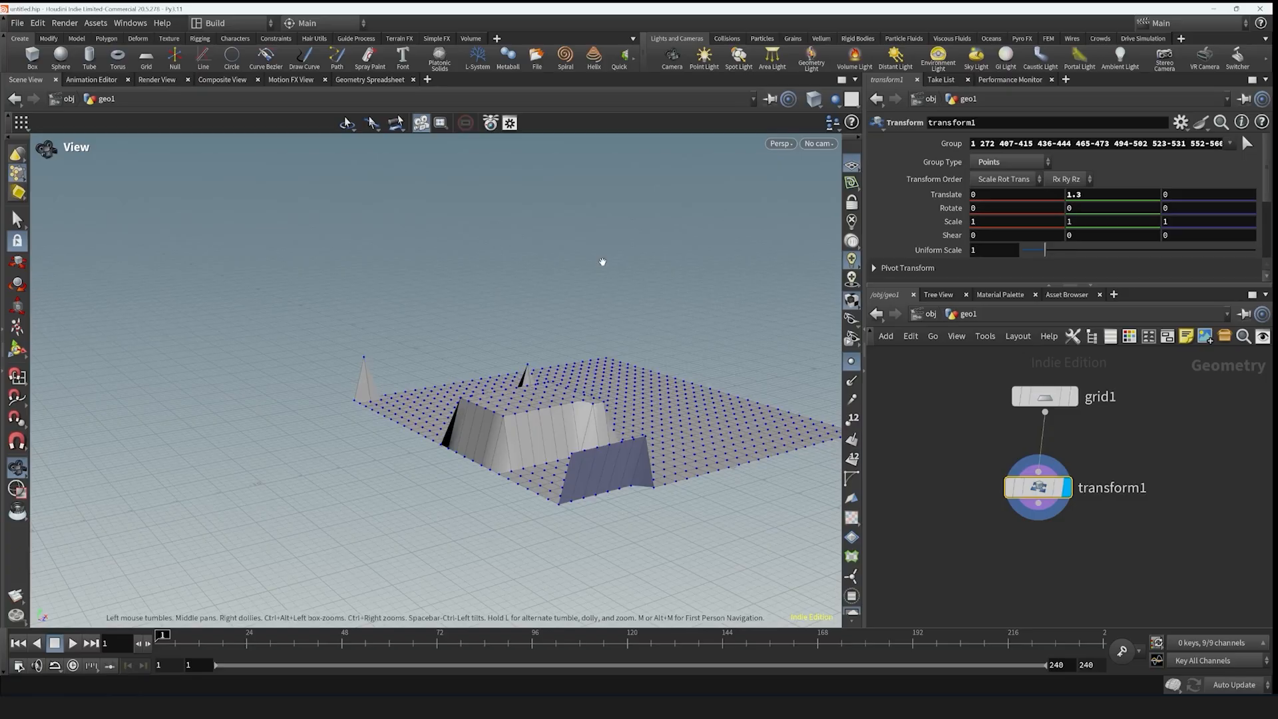
drag(711, 379, 719, 333)
drag(979, 145, 1220, 144)
click(1208, 144)
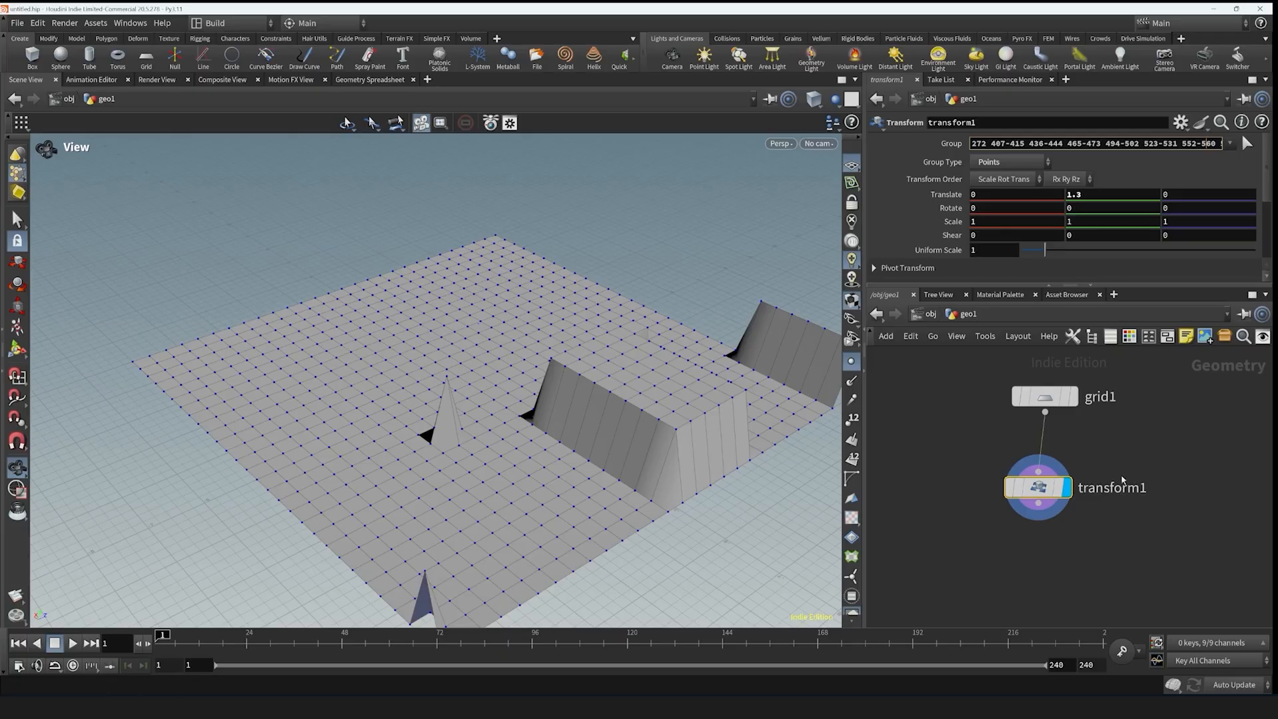
- Add and display a second Transform node after transform1, and set its Y rotation to 20.8
drag(1036, 488, 1055, 542)
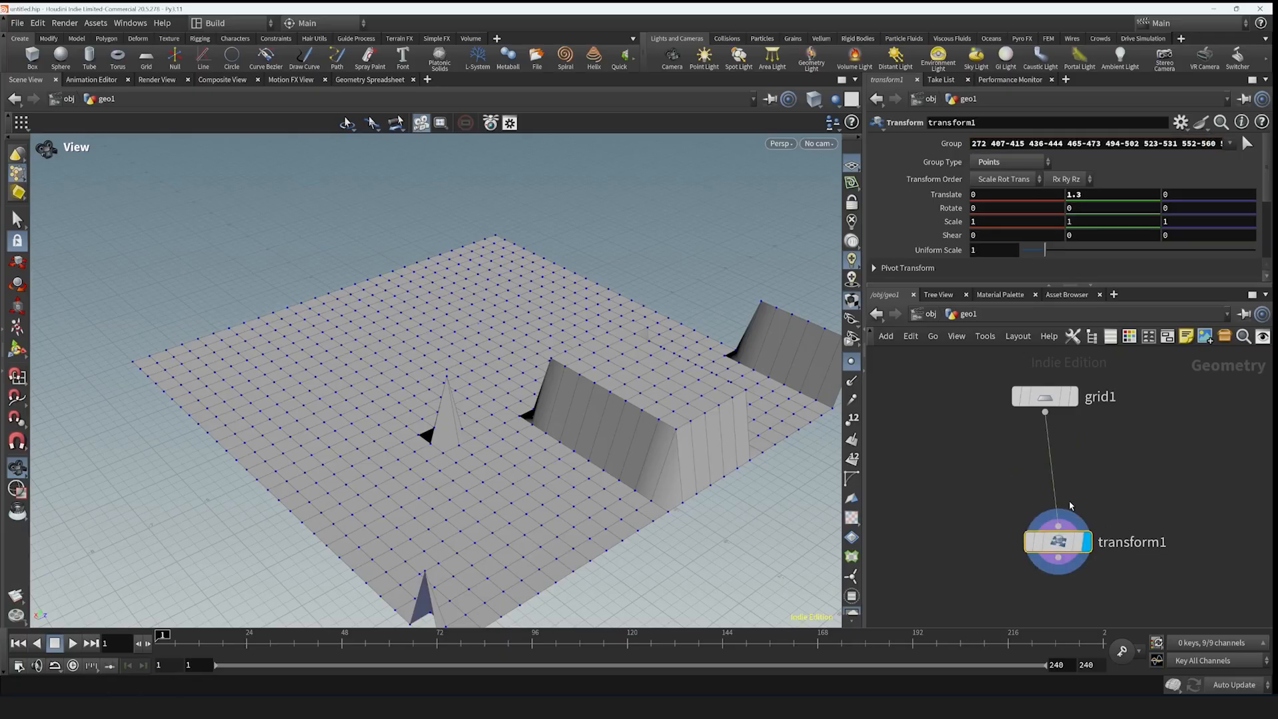
middle_drag(1088, 471, 1104, 402)
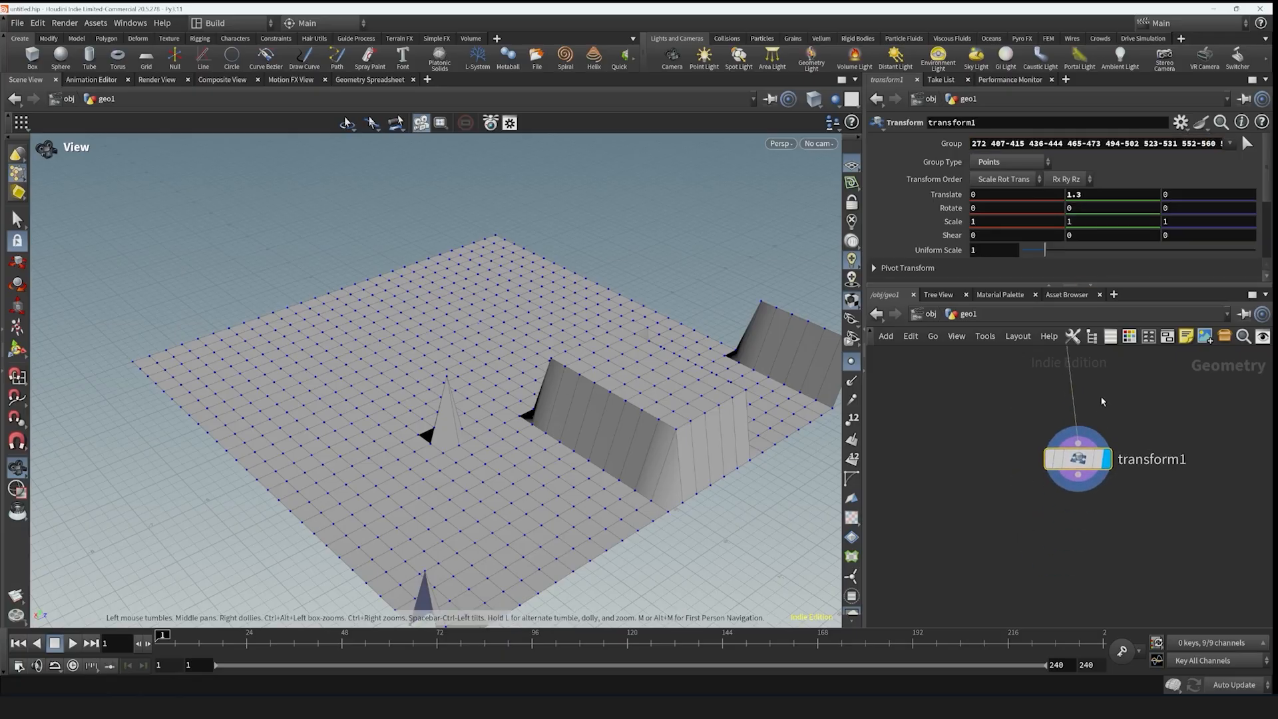
key(Tab)
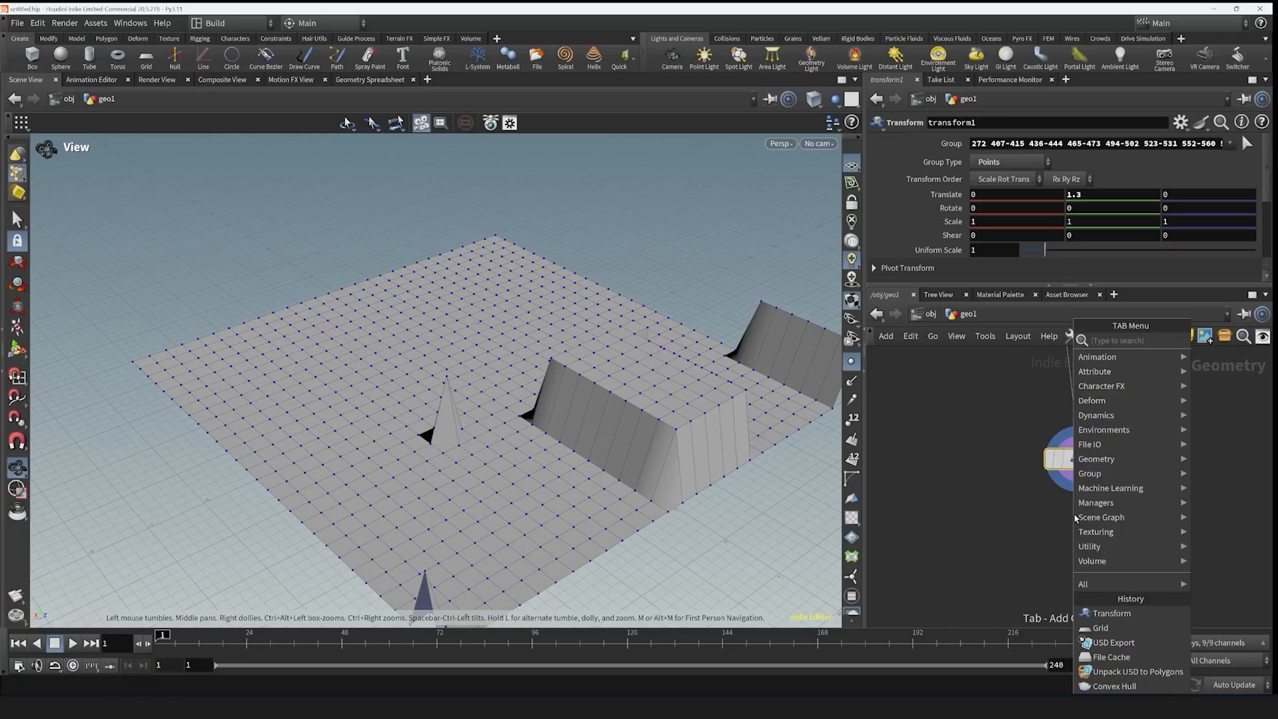
click(1111, 614)
click(1073, 507)
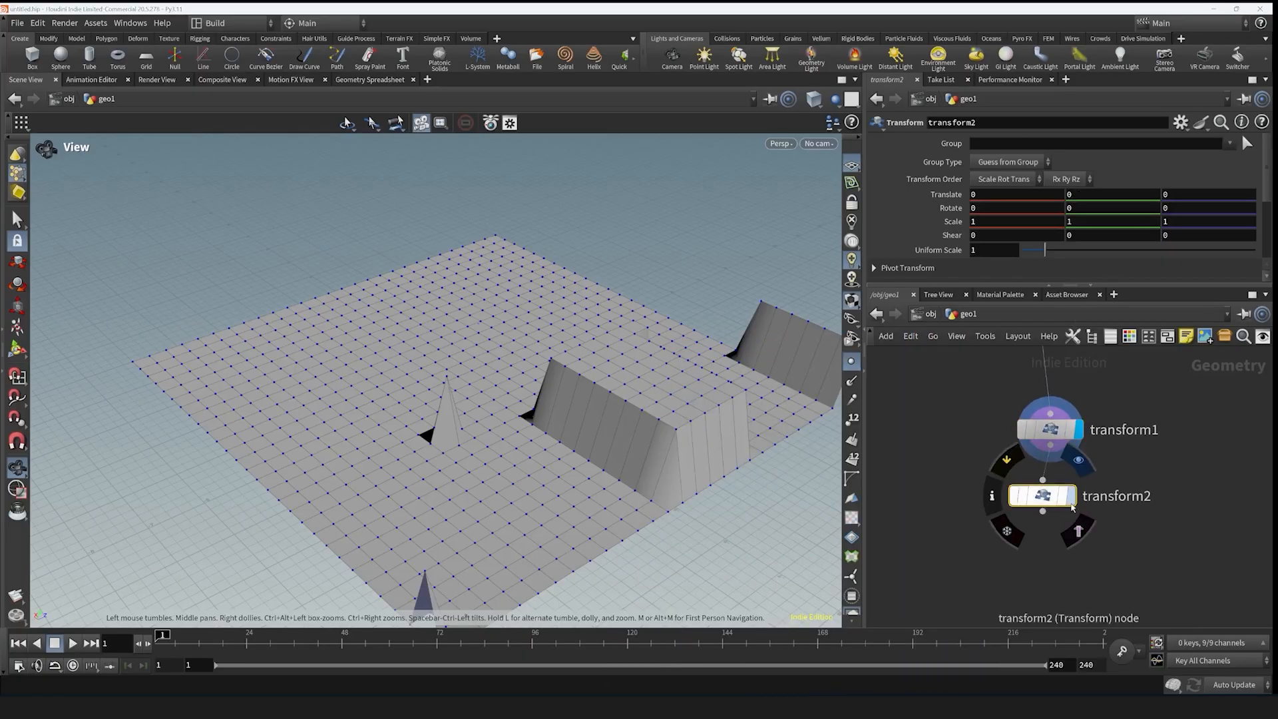
middle_drag(1070, 207, 1212, 208)
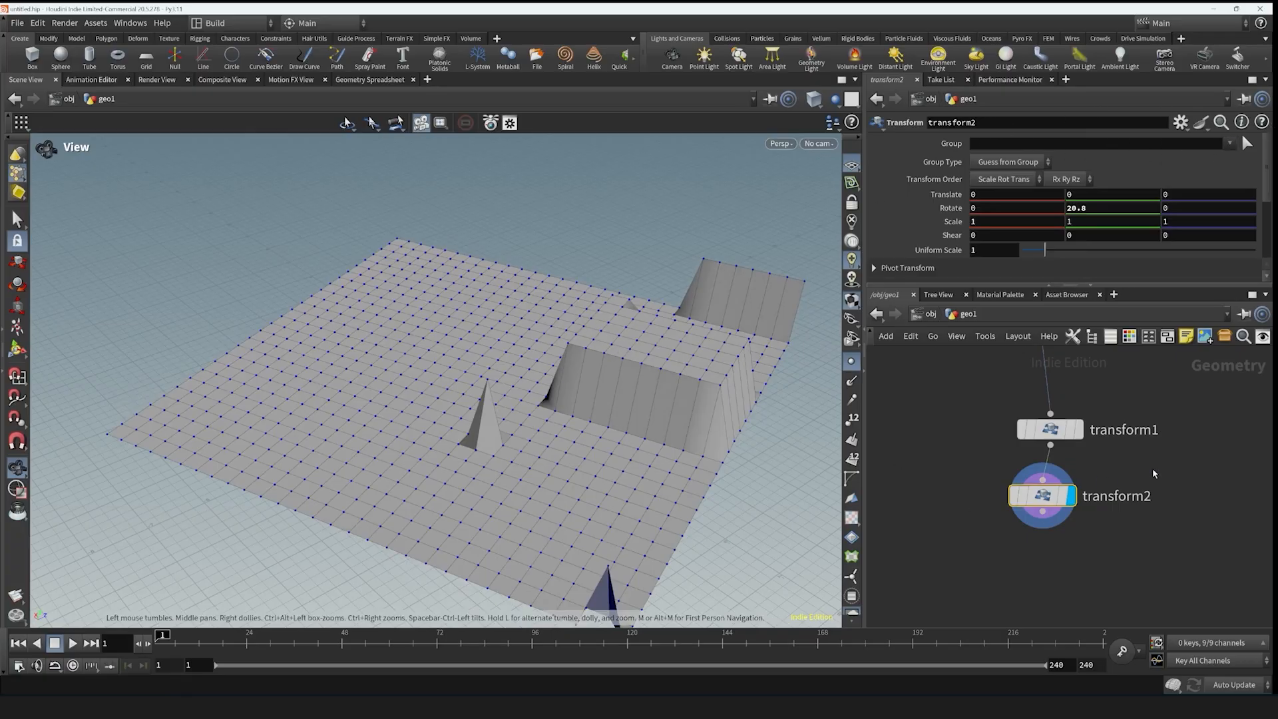
- Copy the list of points from transform1's group into the group of transform2
middle_drag(1069, 472, 1053, 524)
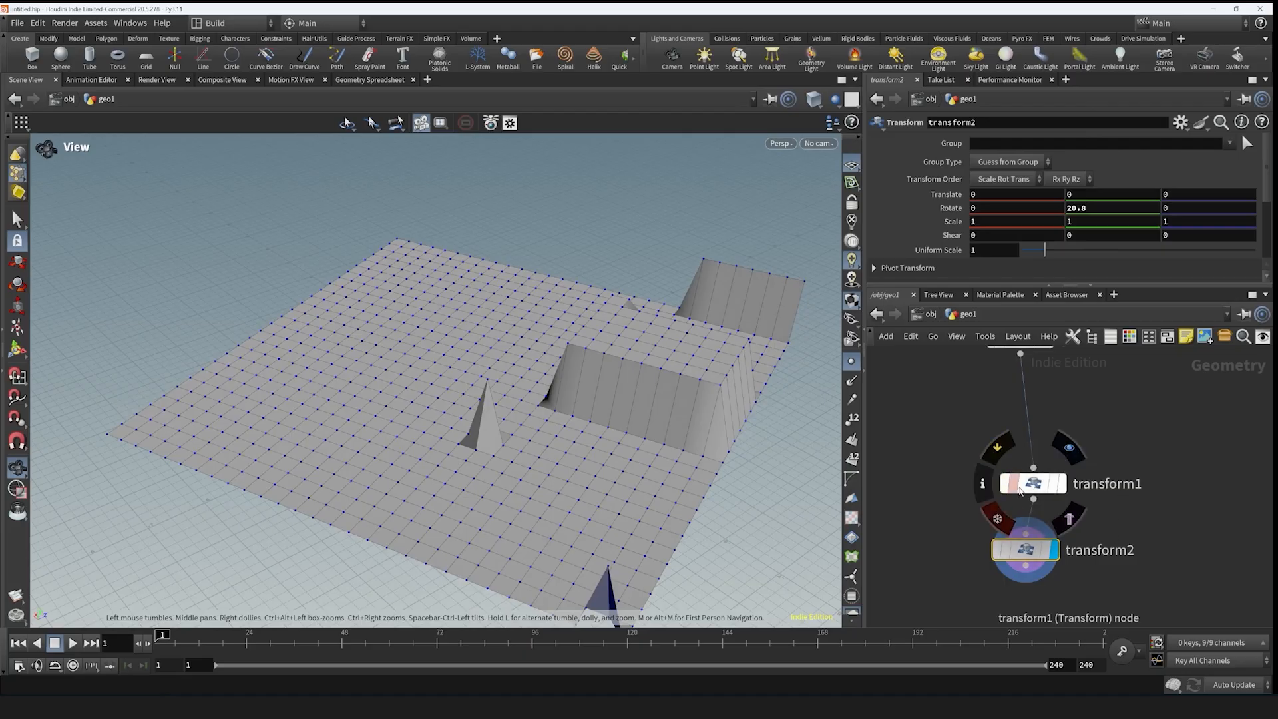
click(1033, 483)
click(1075, 148)
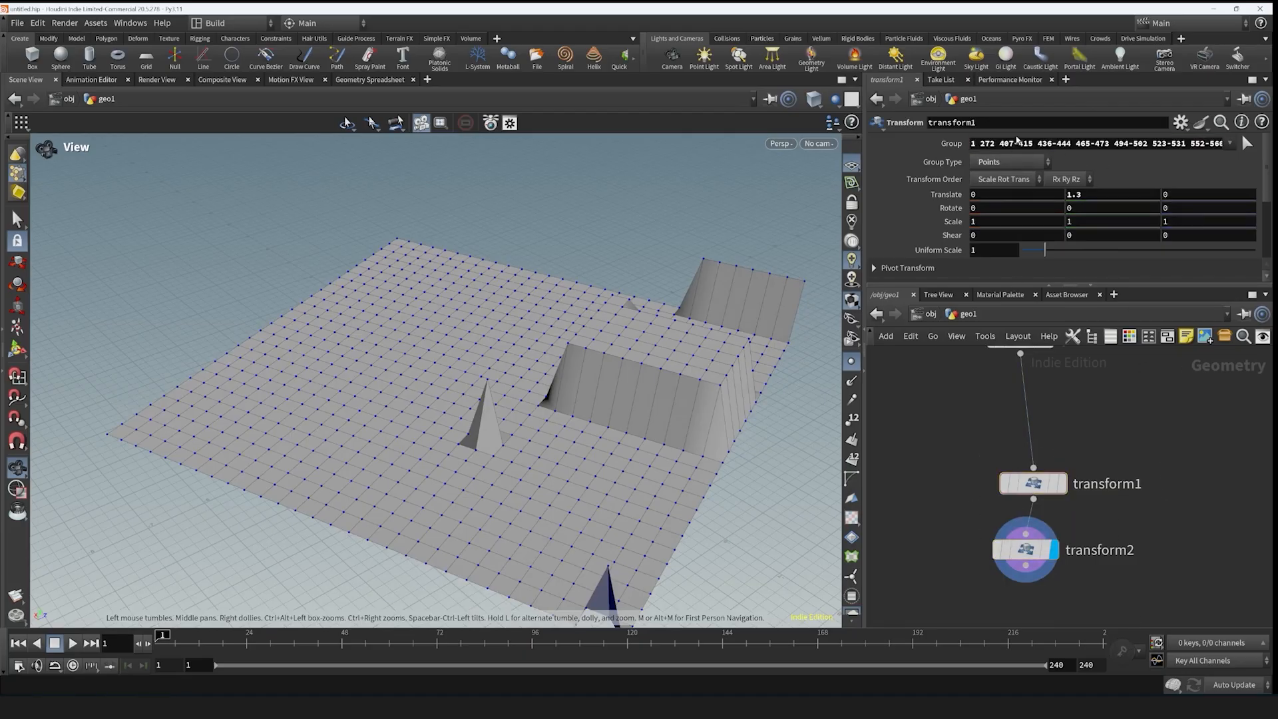
click(1025, 549)
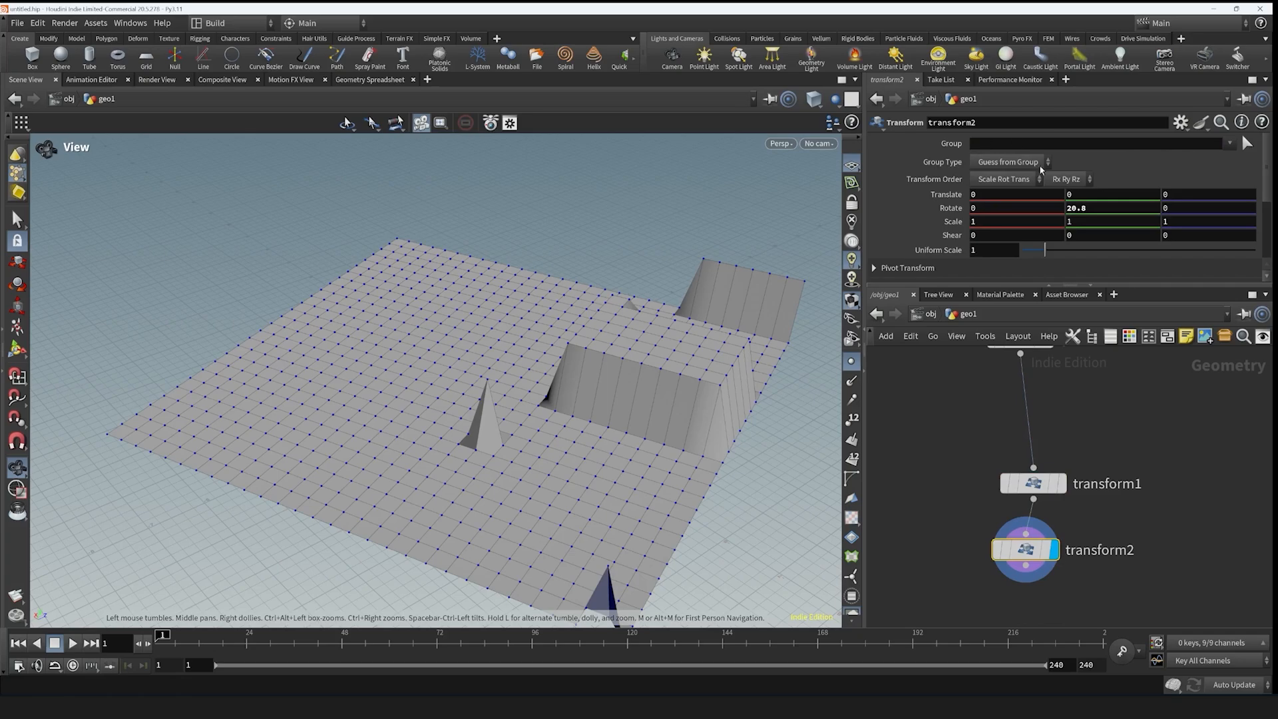
click(1037, 147)
key(ctrl+v)
click(1130, 449)
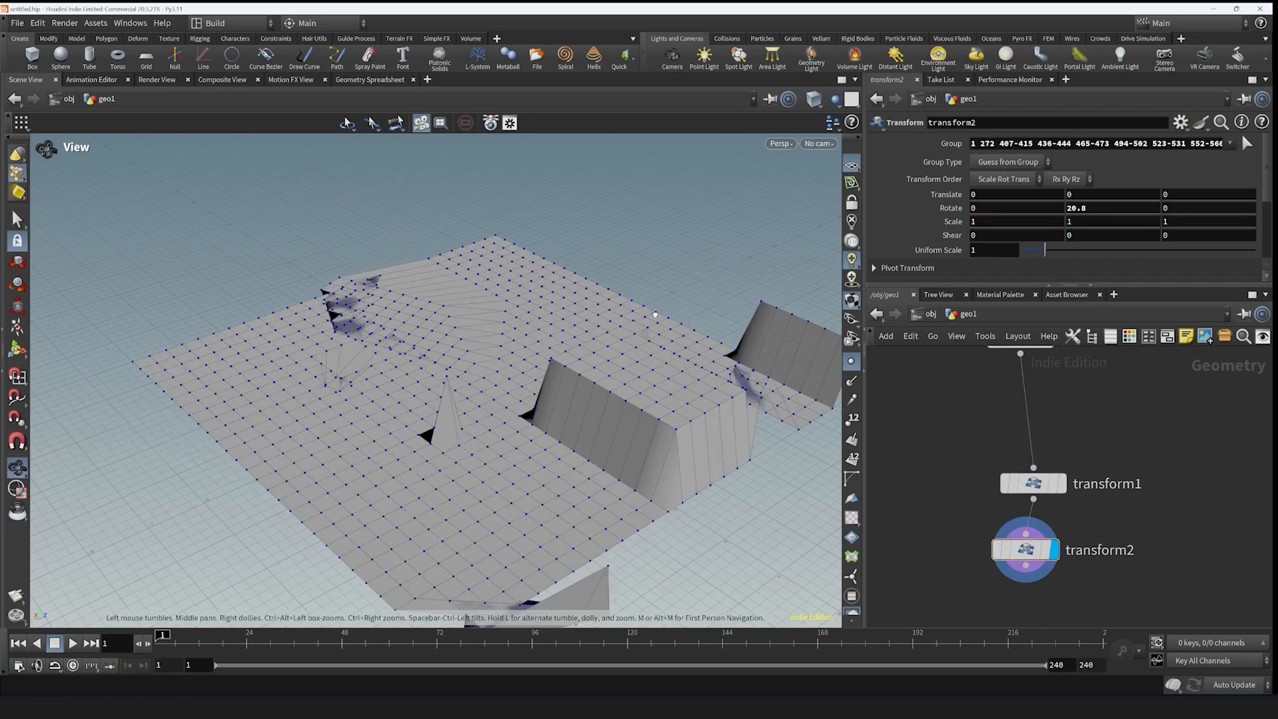
drag(722, 432, 599, 393)
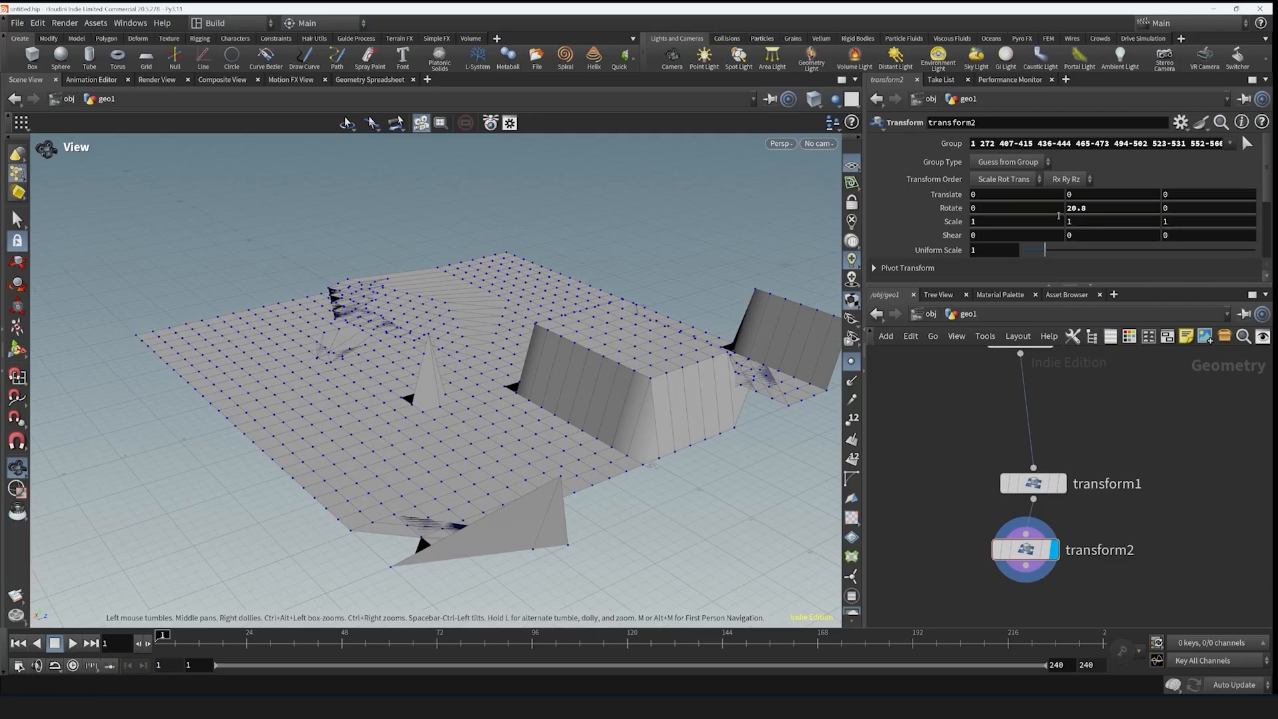
- Clear the group of transform2 so that it rotates the whole grid
click(1107, 144)
key(ctrl+a)
key(BackSpace)
click(1125, 448)
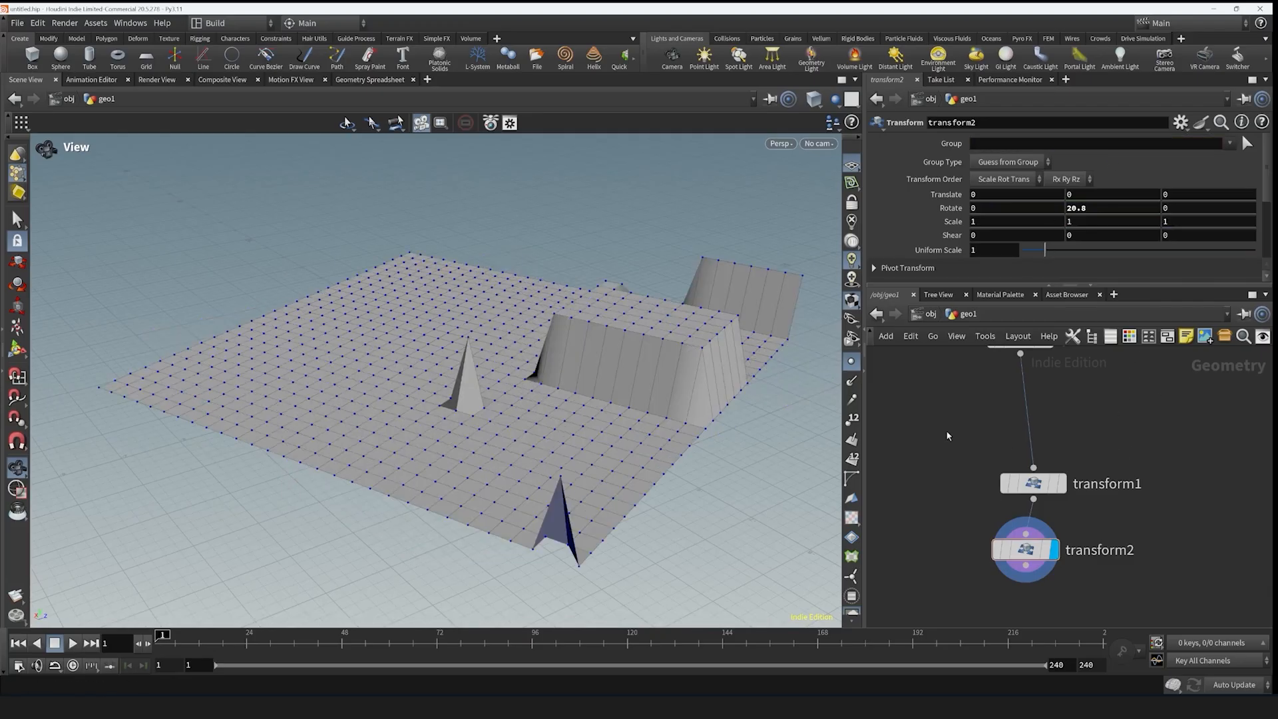
- Try inserting a Group Create node between grid1 and transform1, and remove it again
click(1029, 419)
key(Tab)
text(creat)
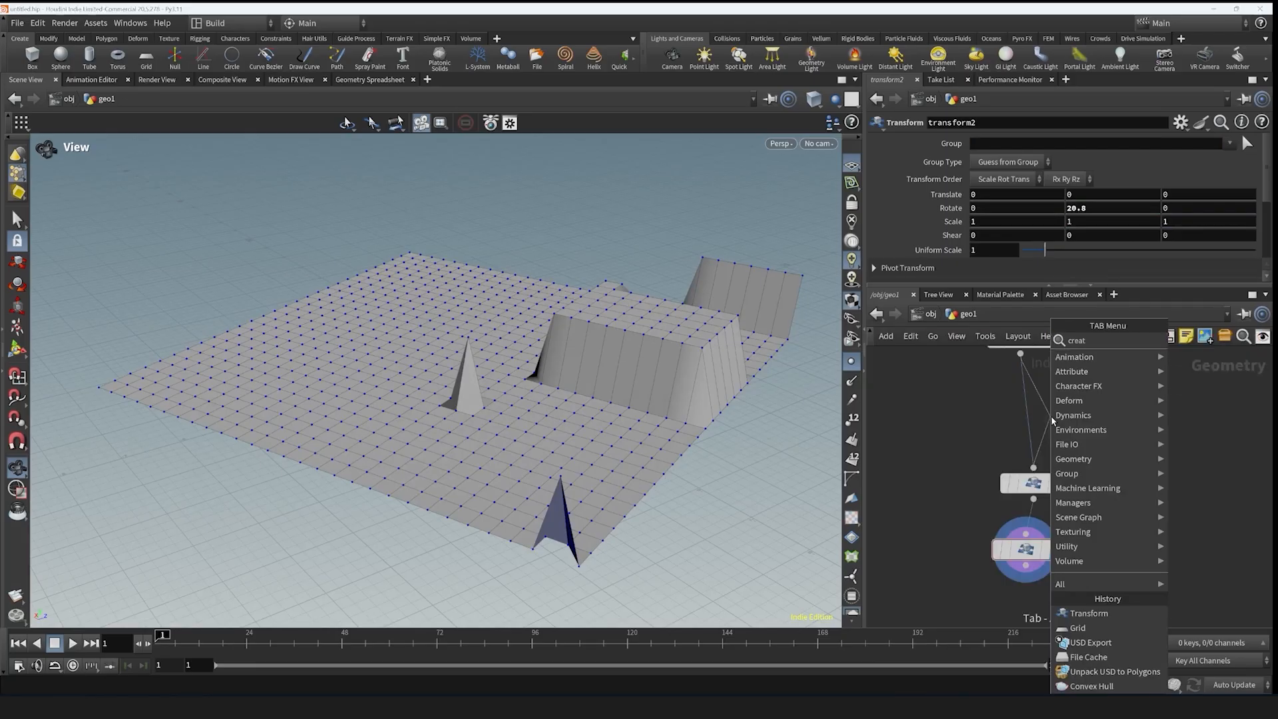
click(1053, 418)
click(1048, 407)
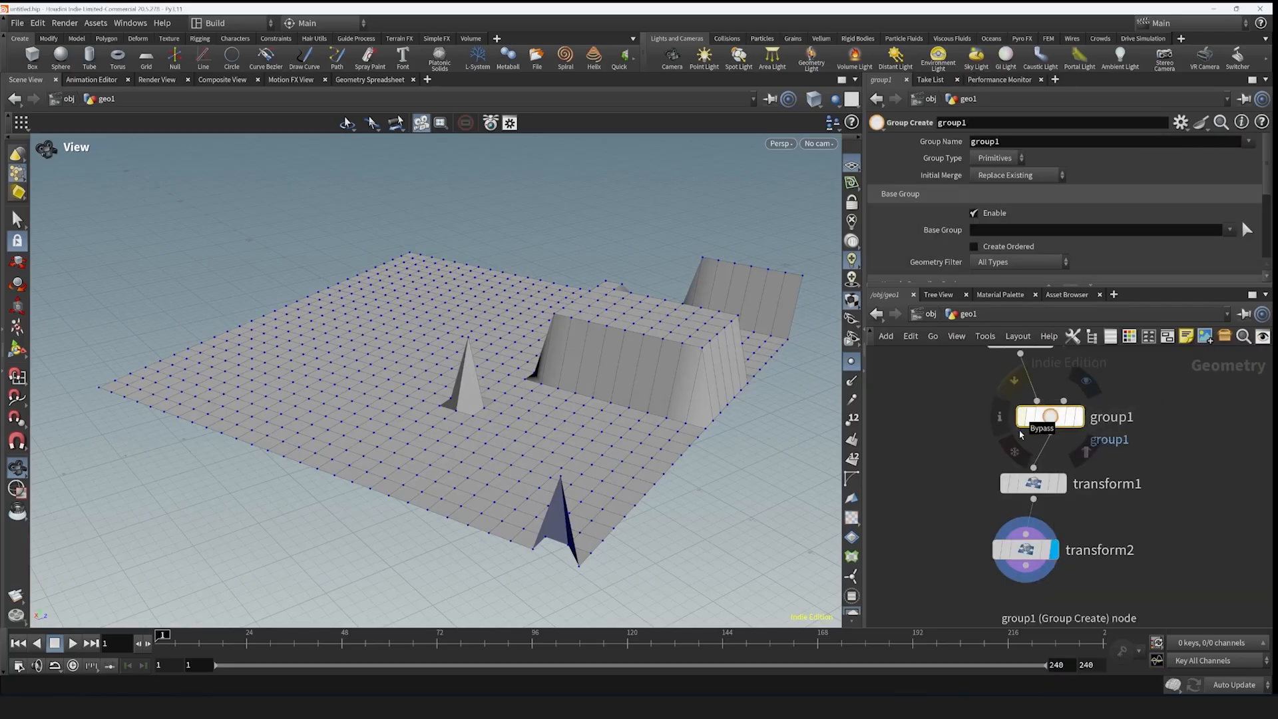
key(ctrl+x)
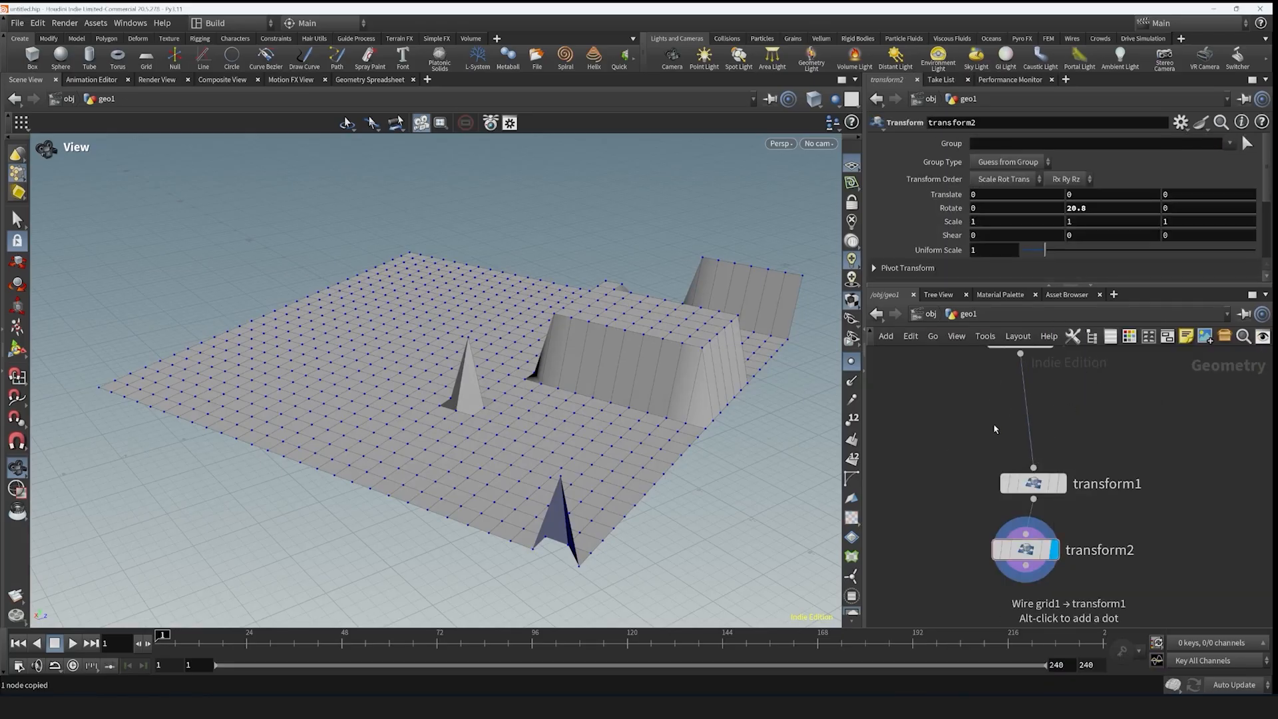
- Insert a Group Create node between grid1 and transform1, and name its group points_group
middle_drag(1030, 409, 1020, 457)
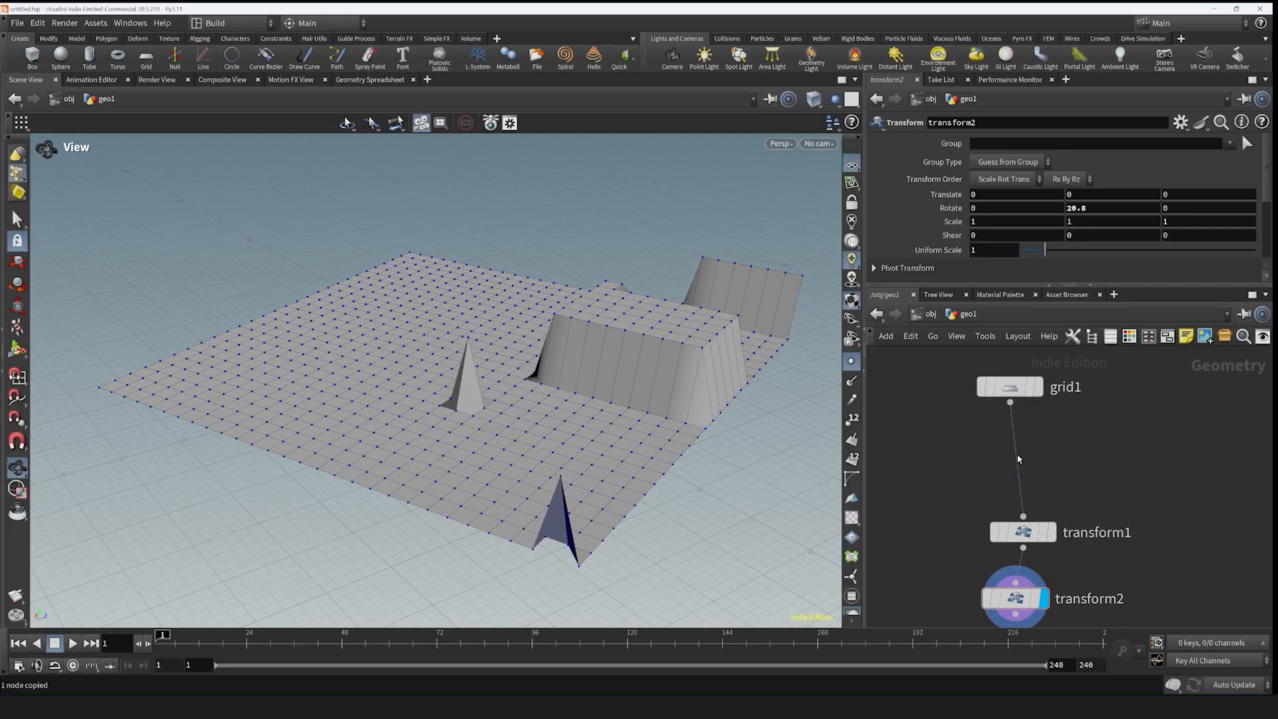
drag(1018, 459, 1044, 458)
key(Tab)
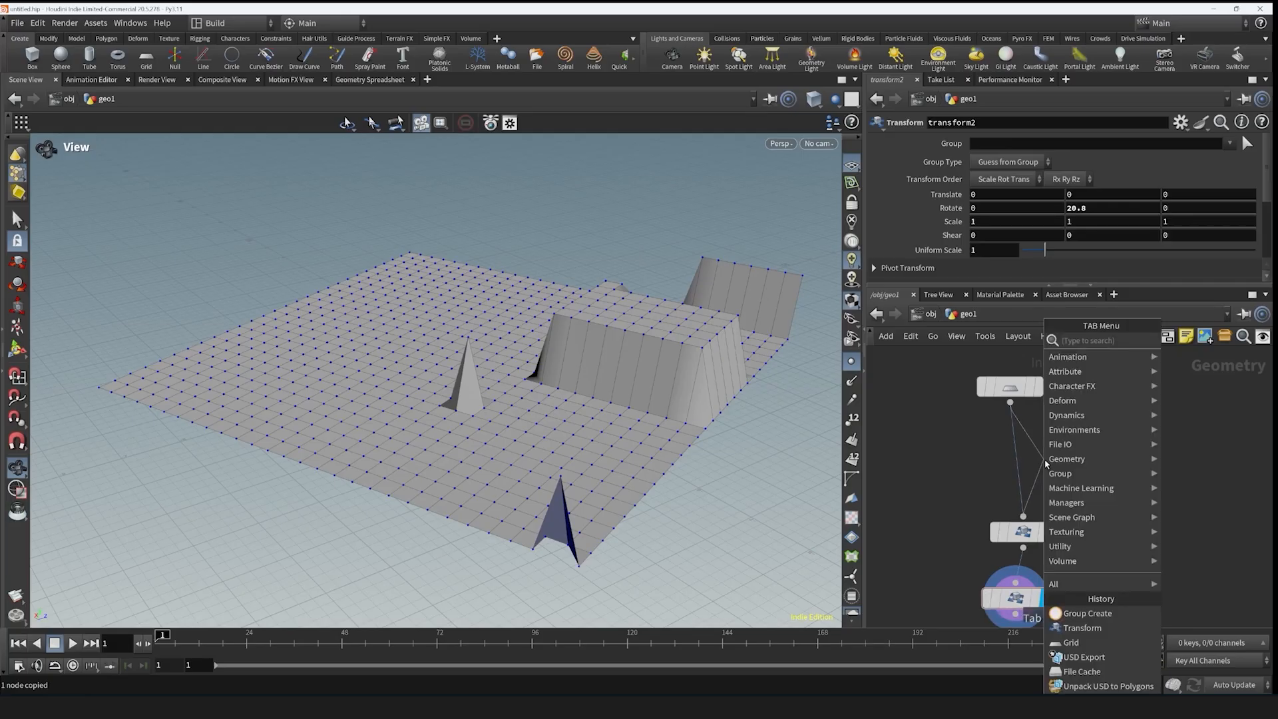
key(Escape)
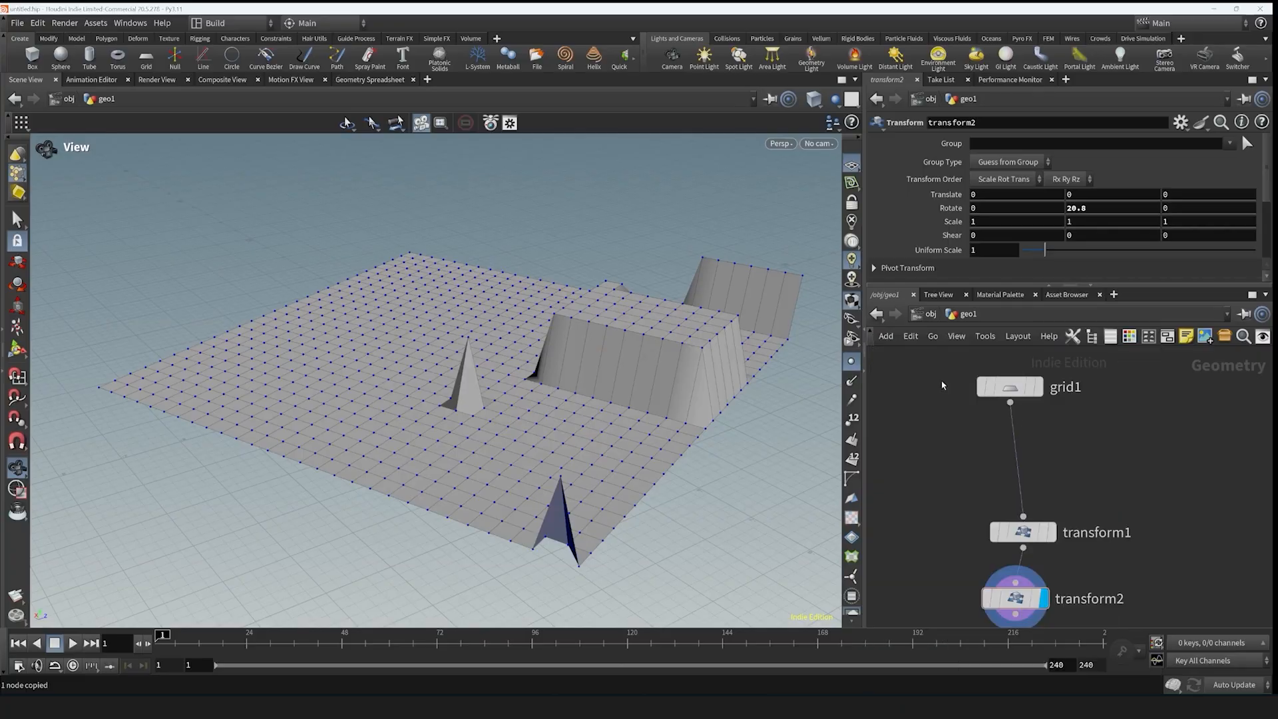
click(1043, 458)
double_click(1037, 142)
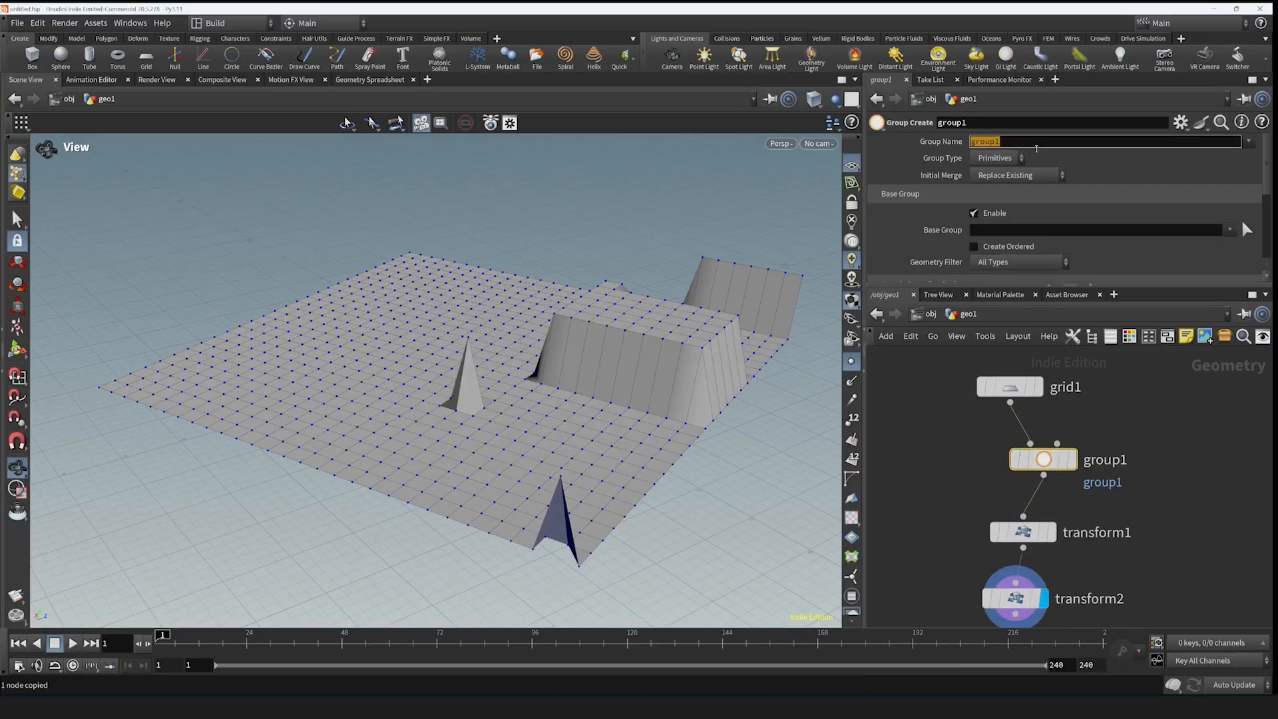
text(points_group)
key(Return)
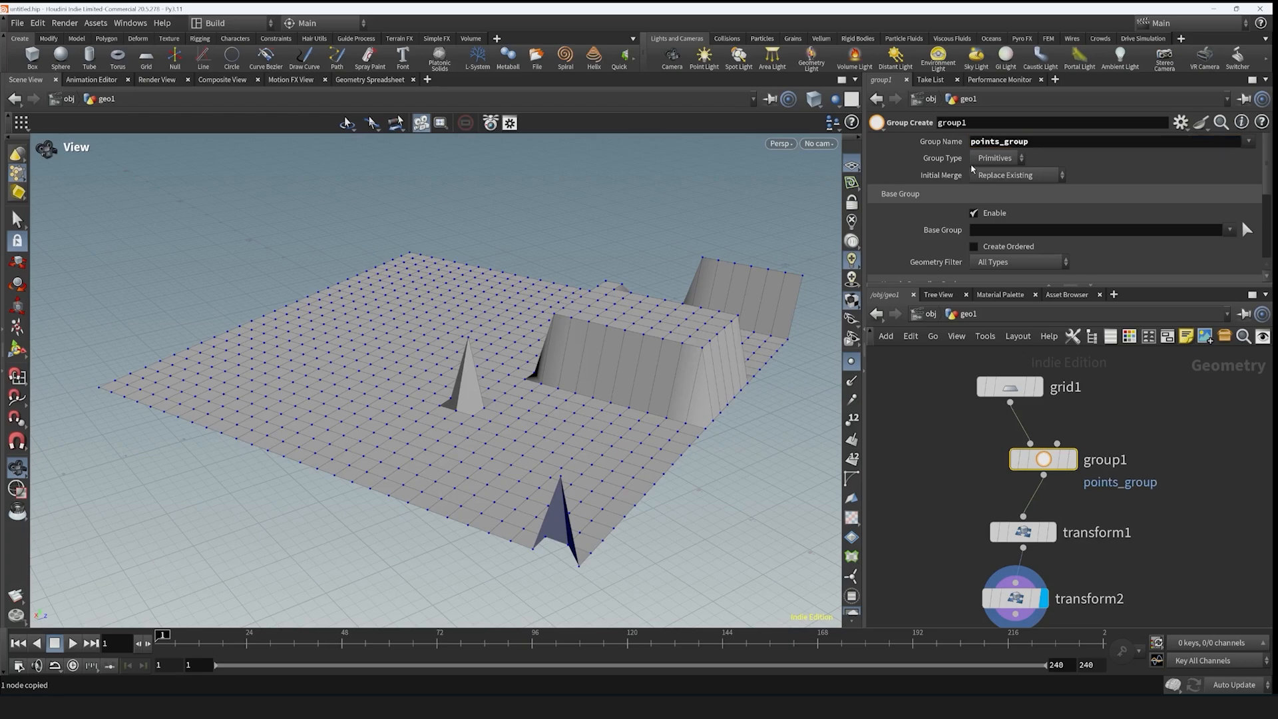
click(995, 159)
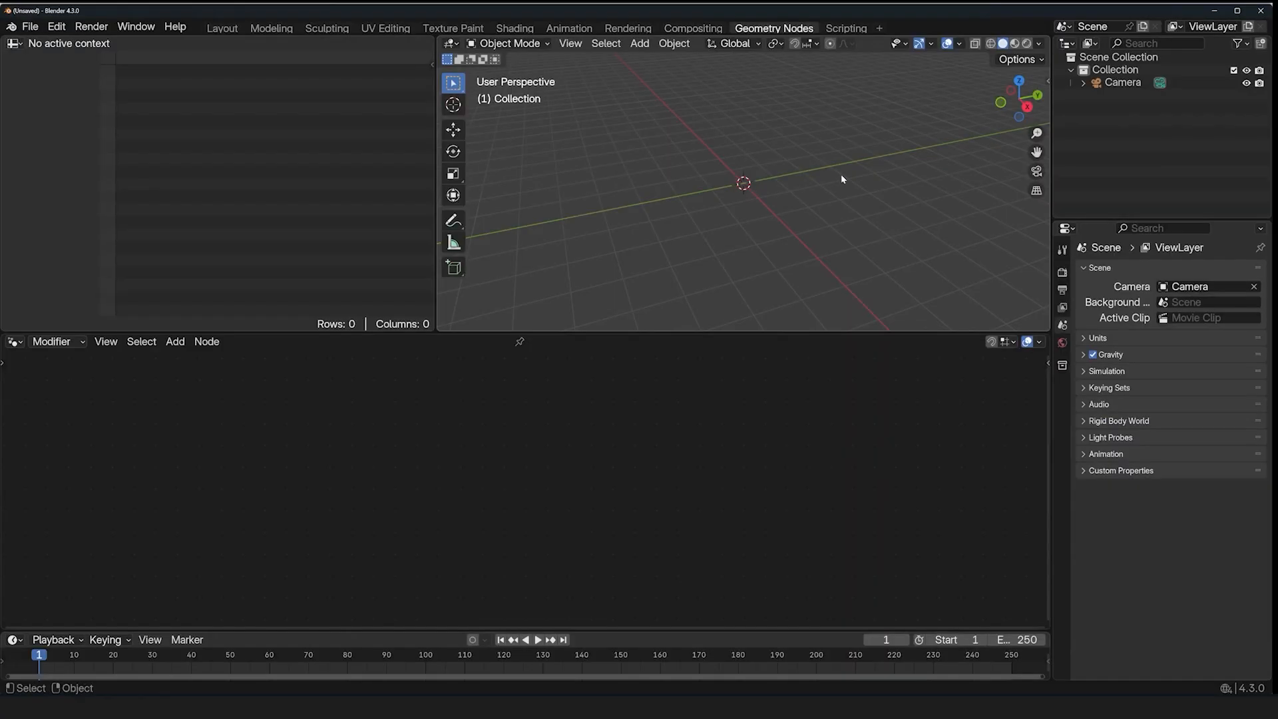
- Switch to Blender, add a plane to the scene, and scale it up
key(shift+a)
mouse_move(716, 189)
click(835, 189)
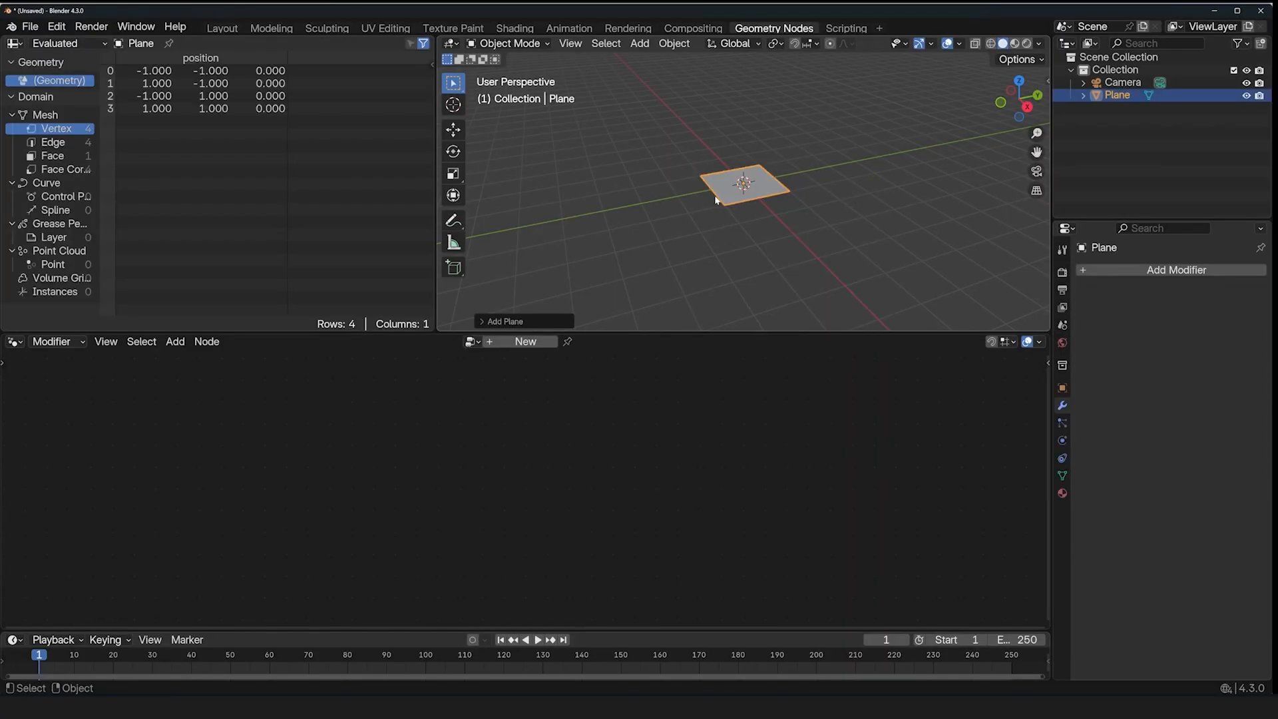
key(s)
click(805, 183)
- Subdivide the whole plane four times in Edit Mode
key(Tab)
right_click(797, 150)
click(796, 149)
right_click(797, 149)
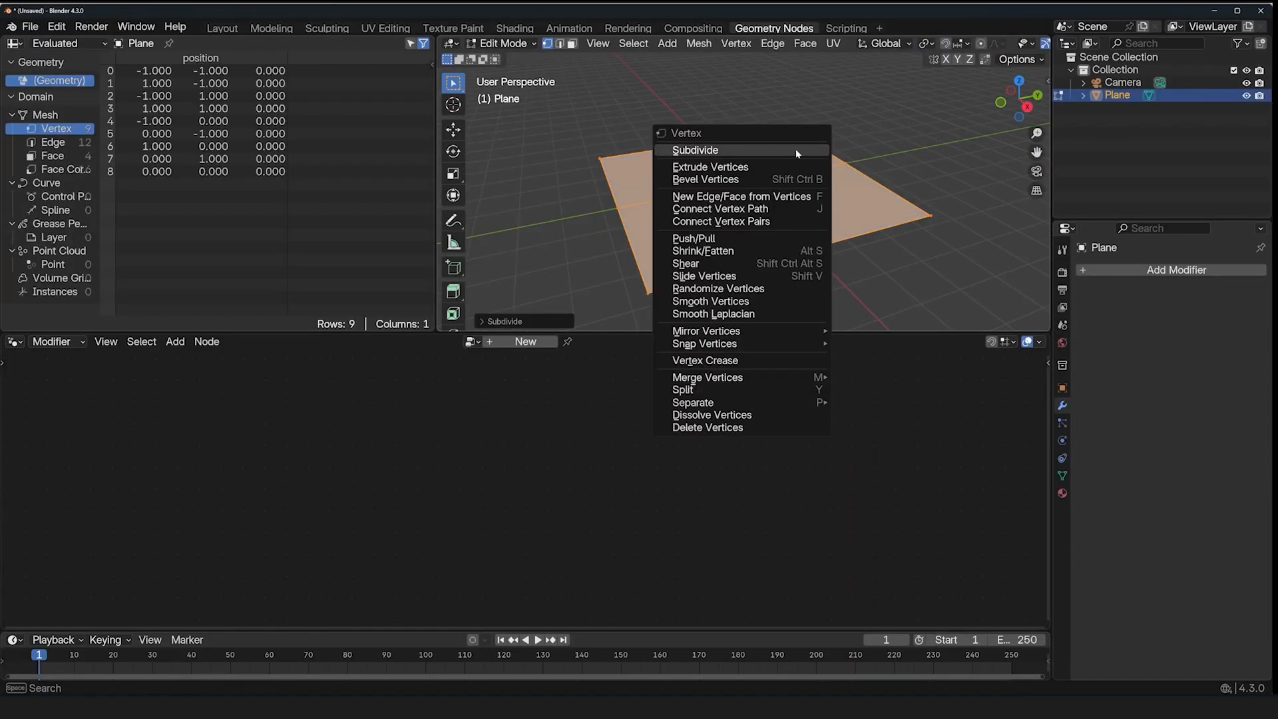
click(796, 149)
right_click(796, 150)
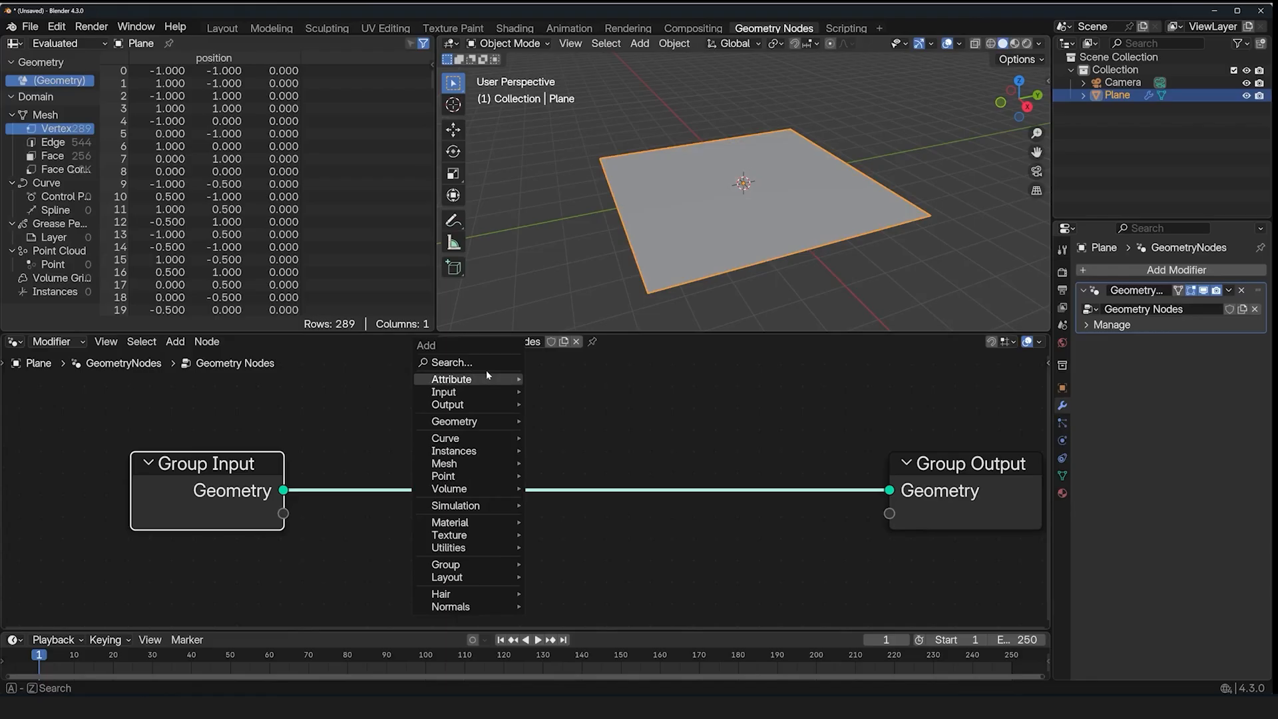
- Insert a Store Named Attribute node between Group Input and Group Output in the plane's Geometry Nodes tree
click(486, 368)
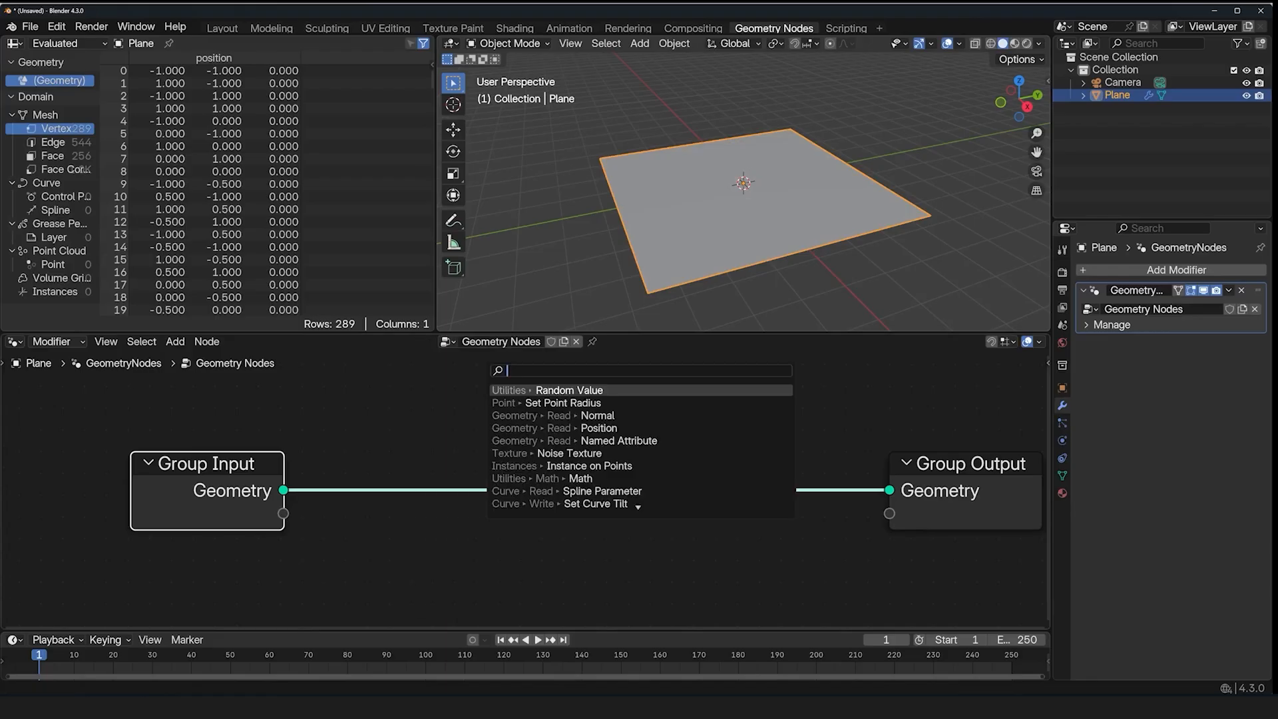
text(store)
key(Return)
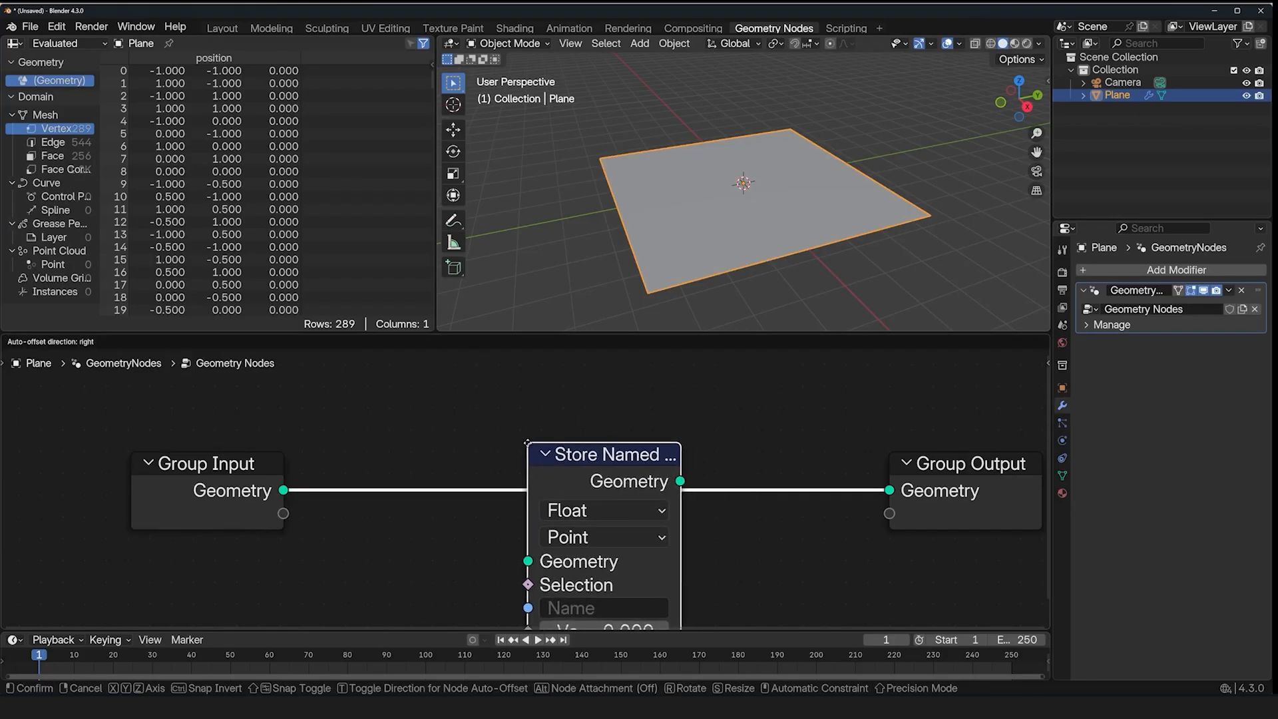
click(527, 443)
- Name the stored attribute "pots"
middle_drag(658, 595, 685, 403)
click(655, 496)
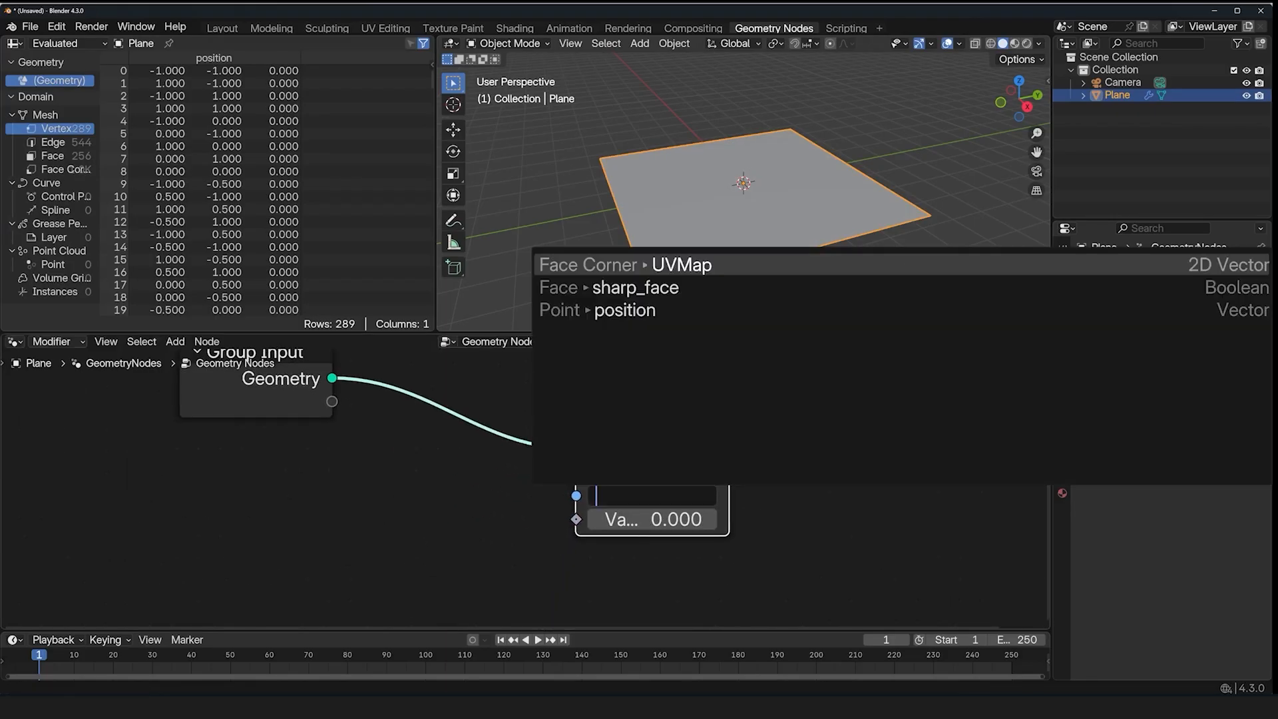
text(point)
key(BackSpace)
key(BackSpace)
key(BackSpace)
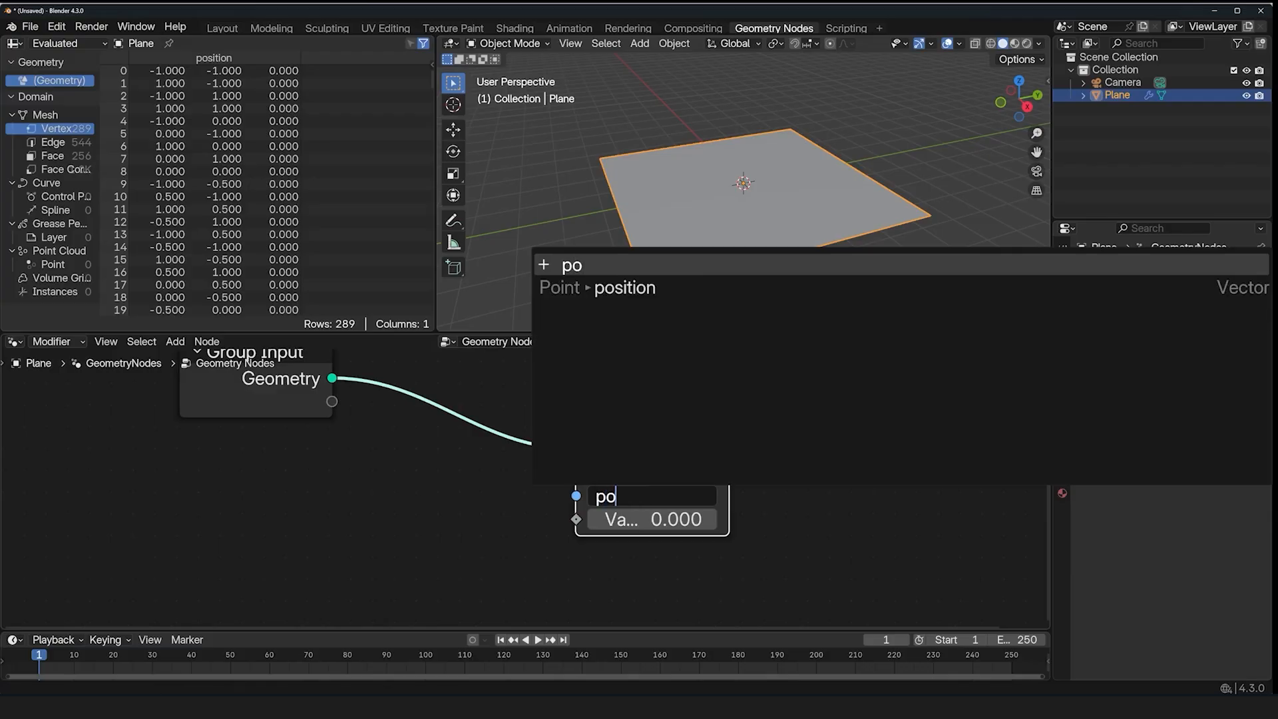
text(ts)
key(Return)
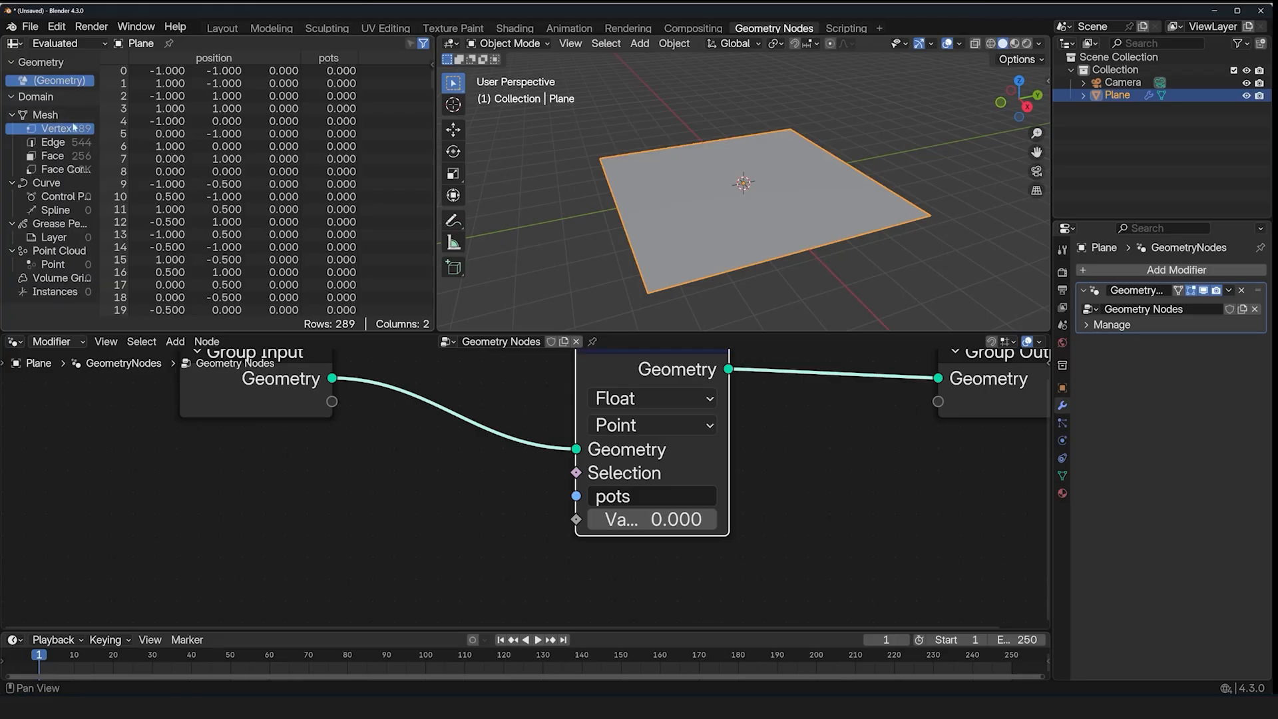
- Set the domain of the stored attribute to Edge and show the edge data in the spreadsheet
click(659, 425)
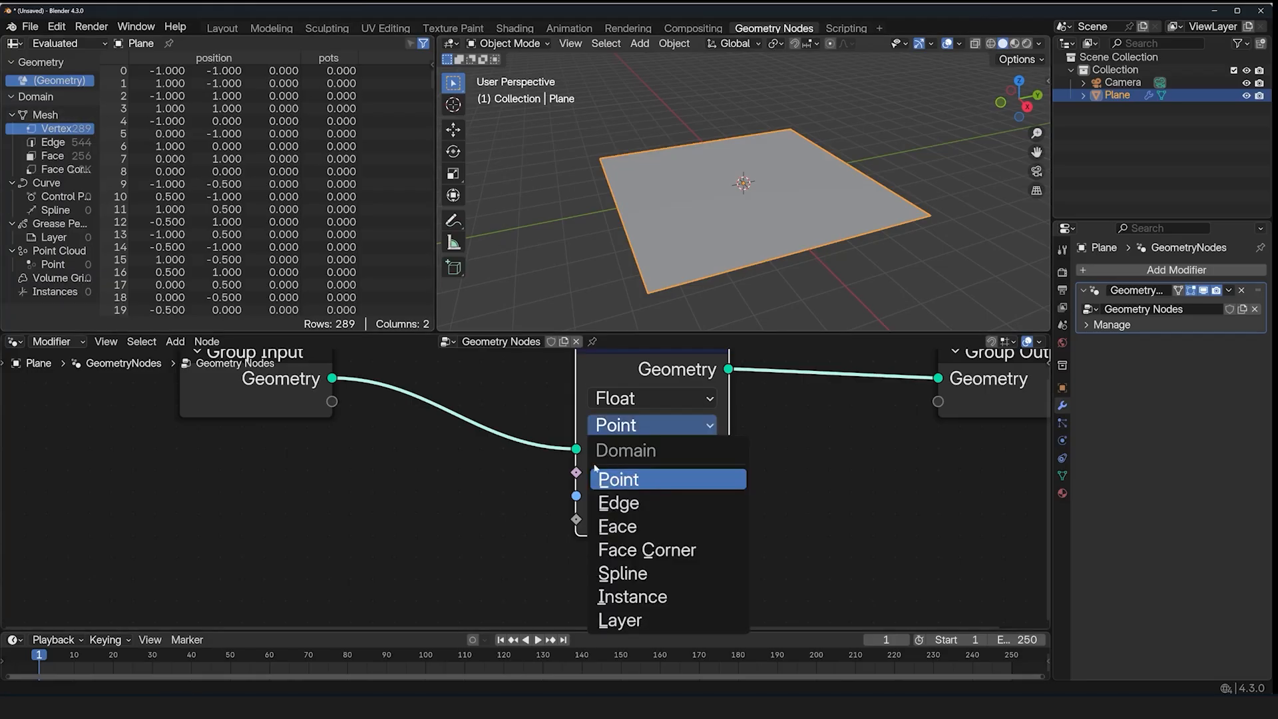
click(627, 480)
click(663, 419)
click(649, 502)
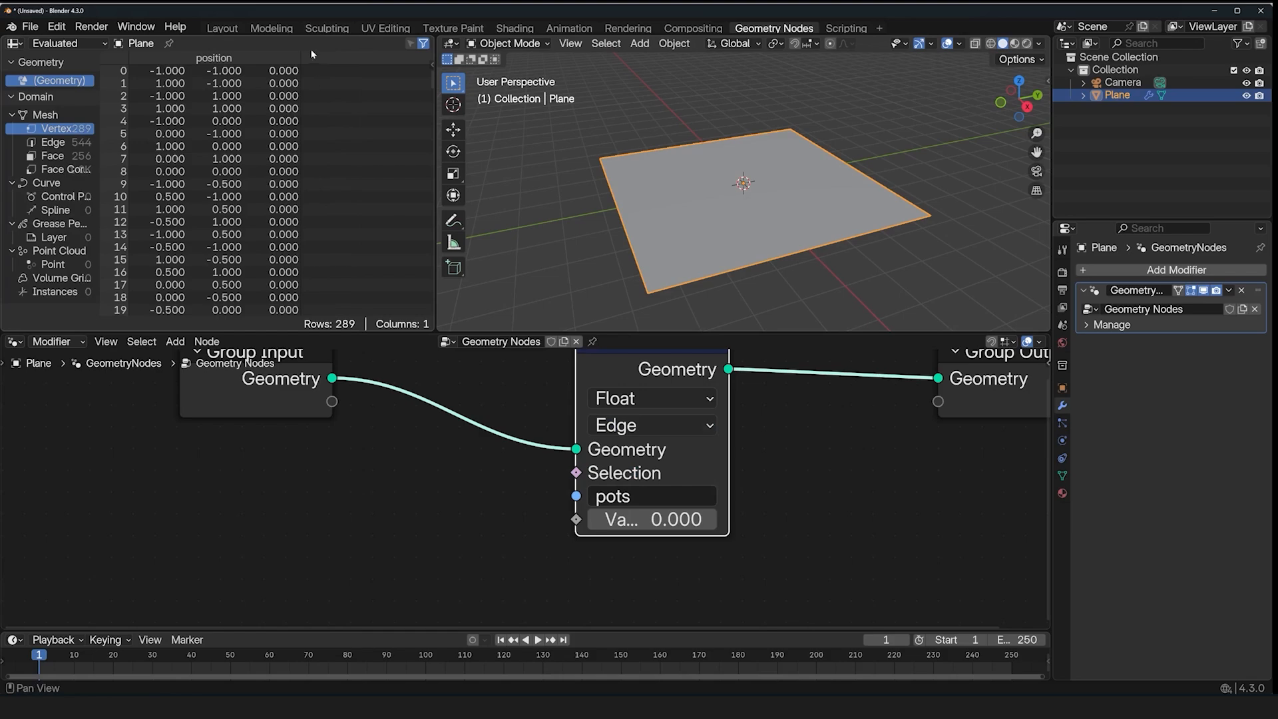
click(80, 142)
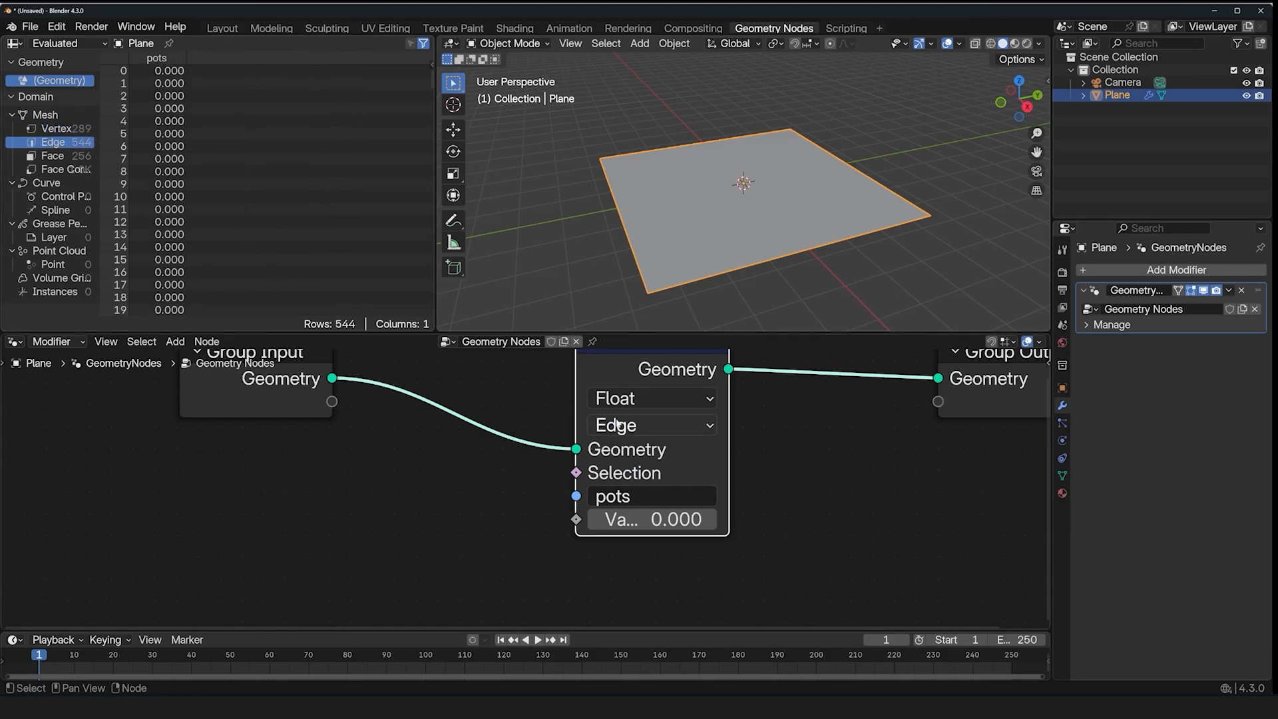
- Set the domain of the stored attribute to Face and show the face data in the spreadsheet
click(653, 425)
click(616, 525)
click(64, 169)
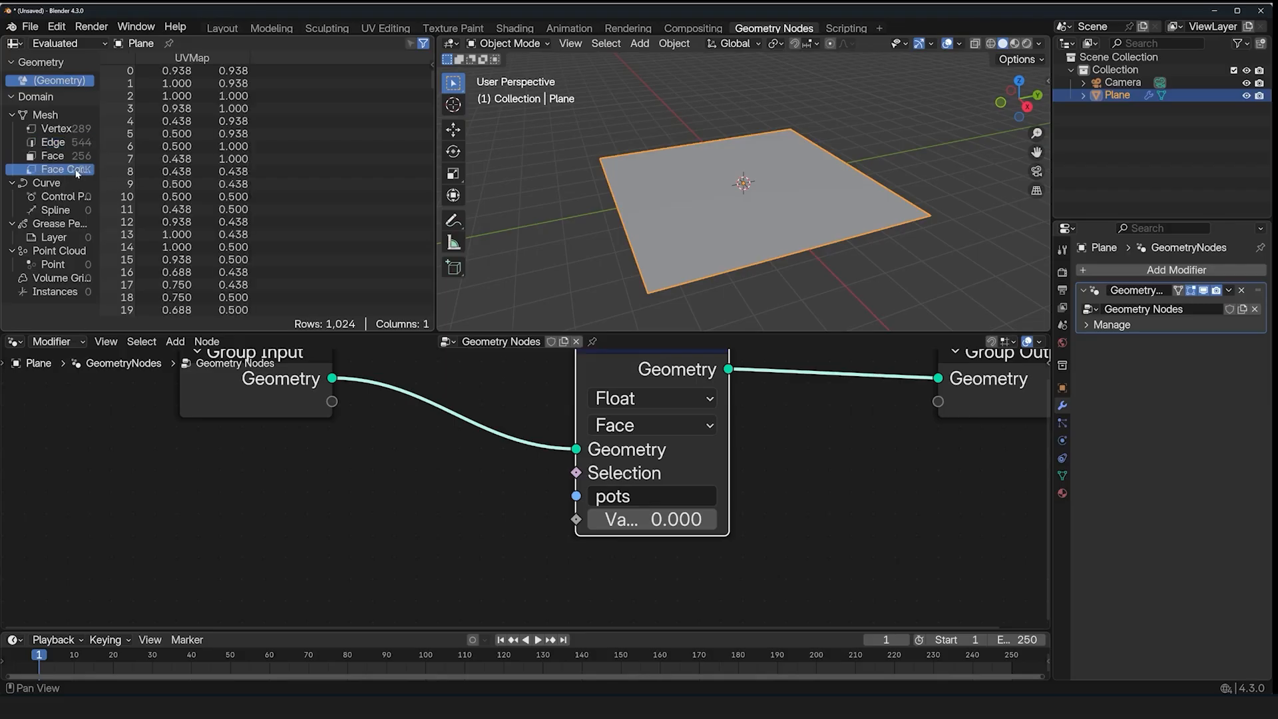
click(54, 155)
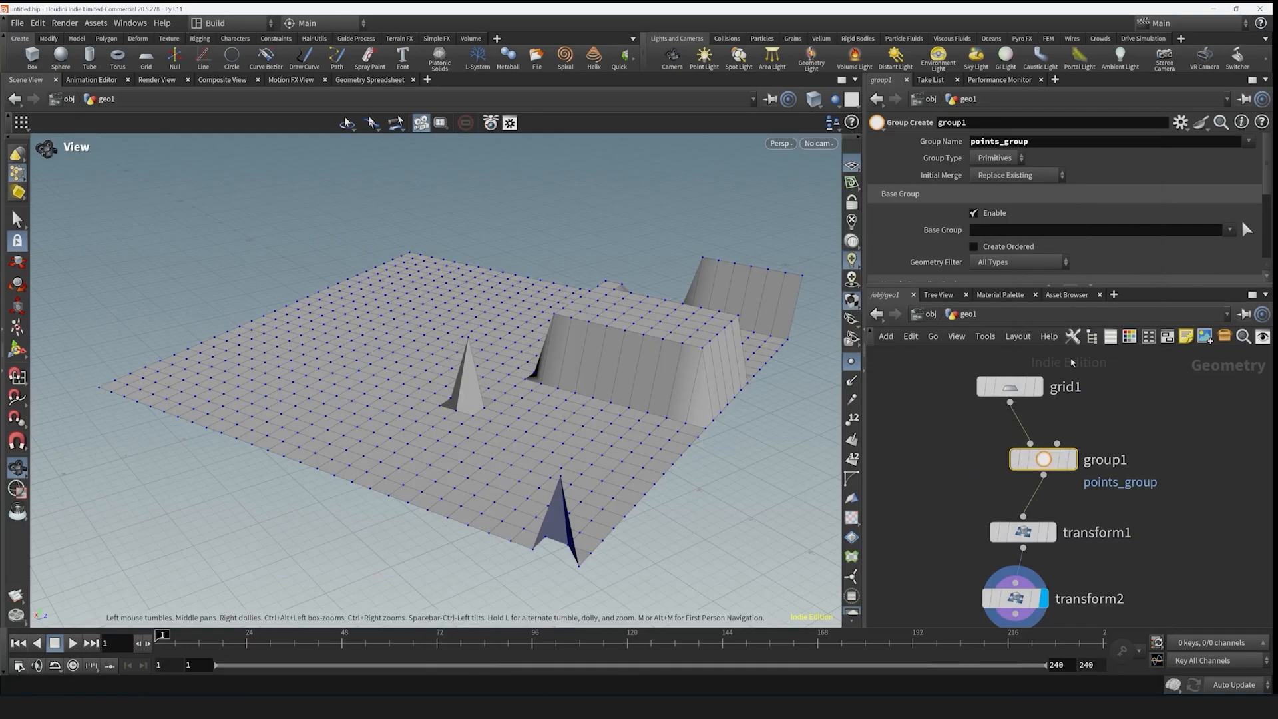
- Switch back to Houdini, set the Group Type of group1 to Points, and display that node
click(995, 158)
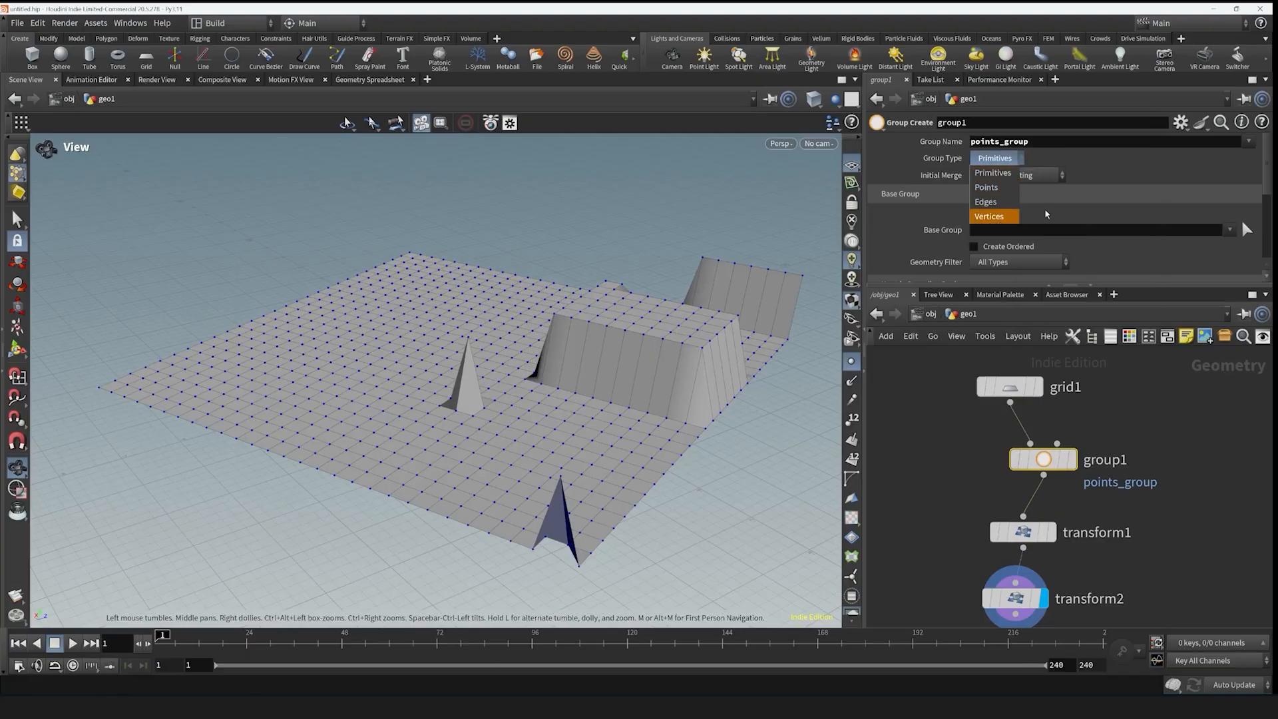
click(998, 189)
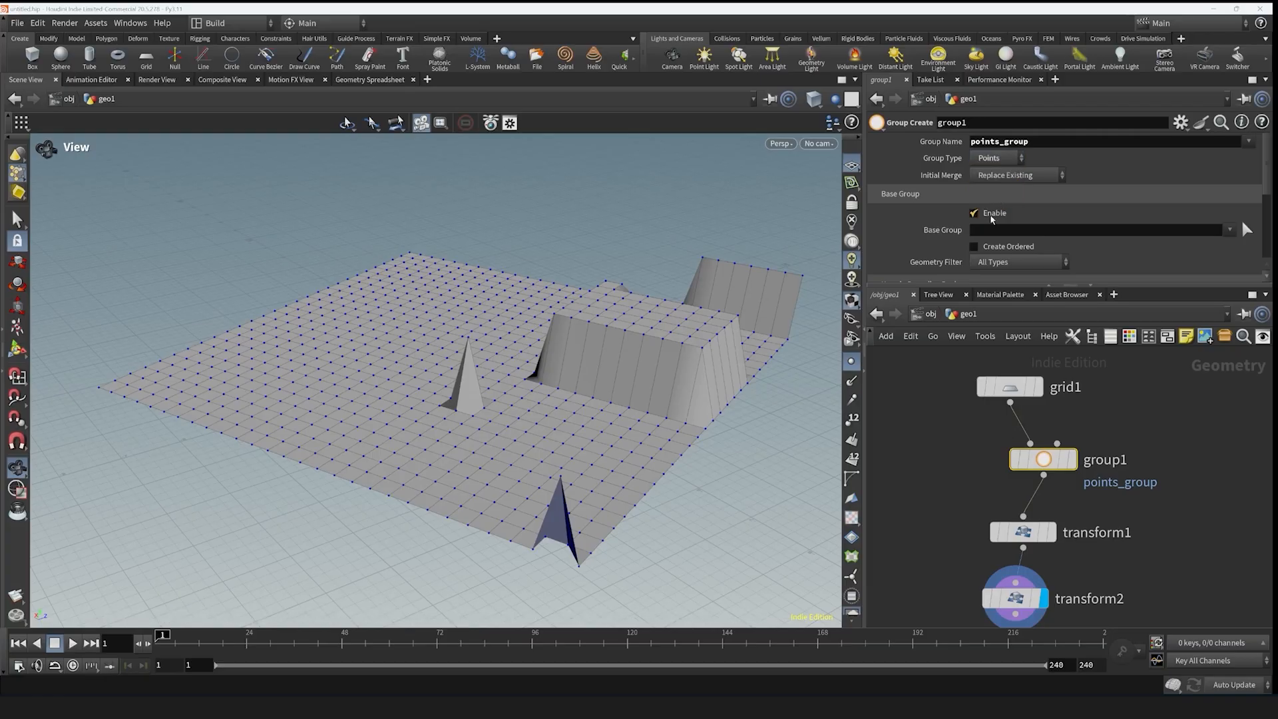
click(1059, 426)
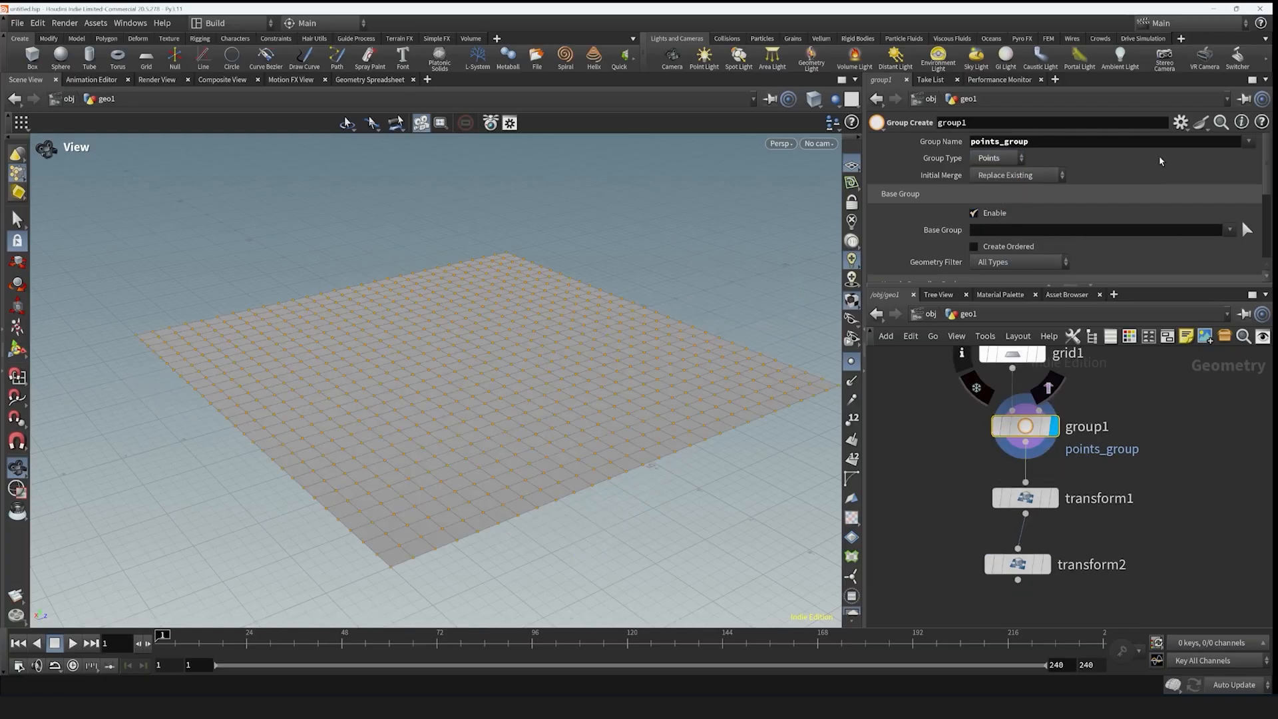
- Enlarge the parameter pane and pick a rectangular block of points in the middle of the grid as group1's Base Group
scroll(1004, 167, down, 5)
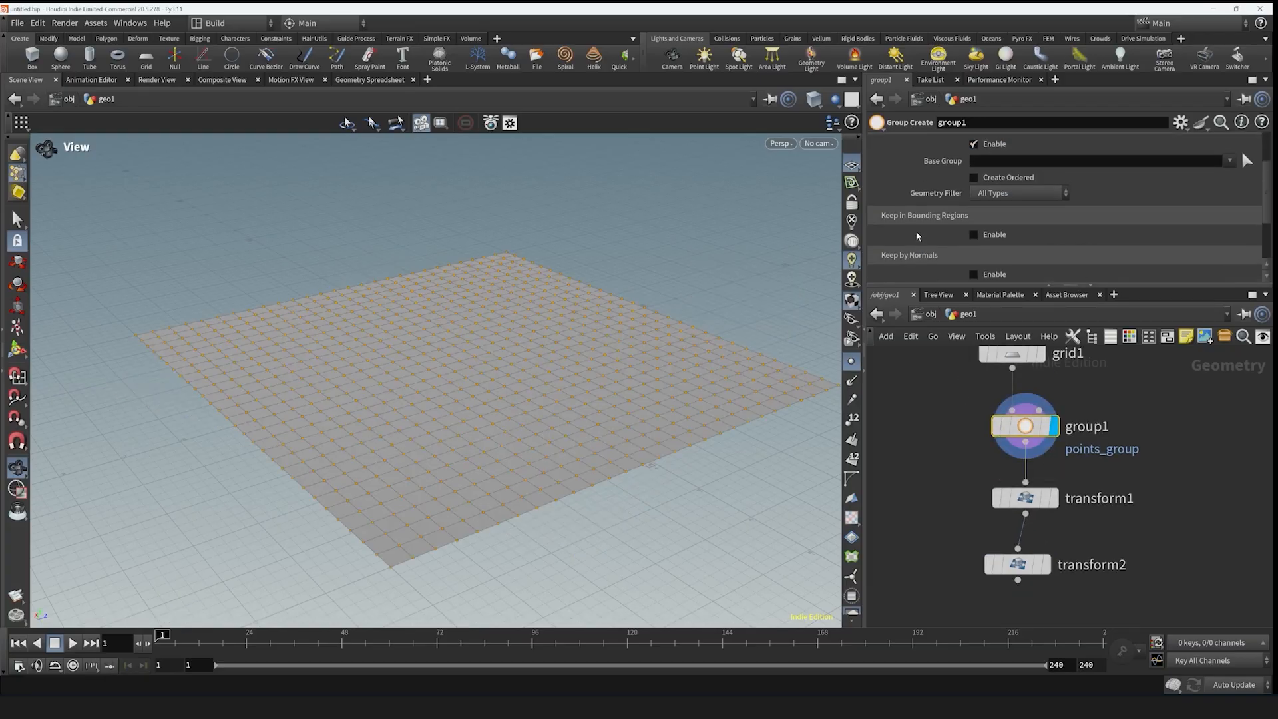
scroll(1004, 200, up, 5)
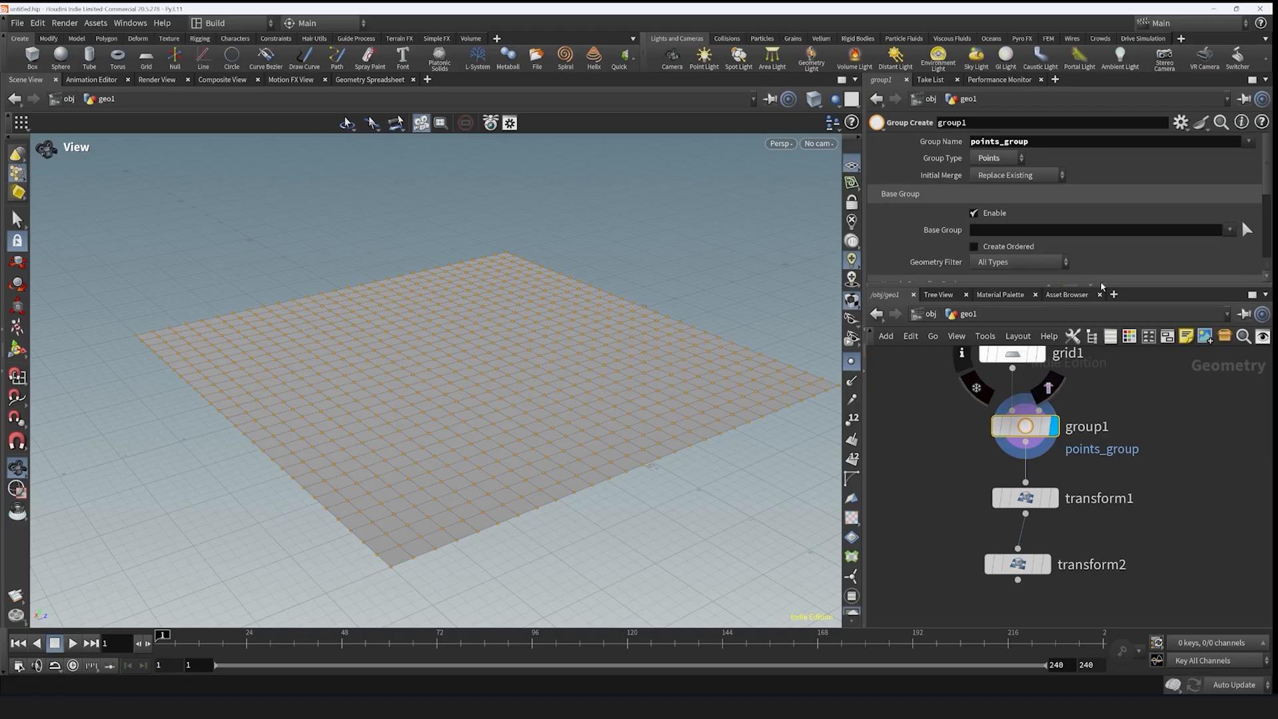
drag(1075, 288, 1072, 377)
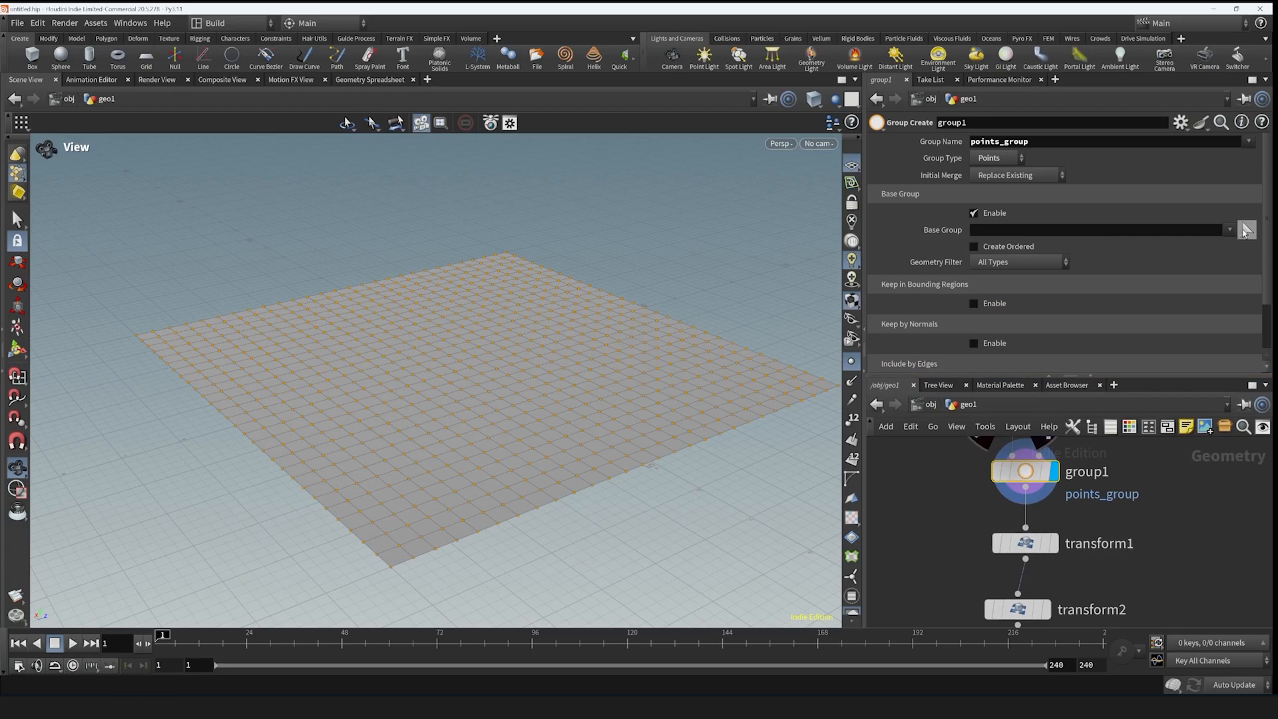
click(1246, 229)
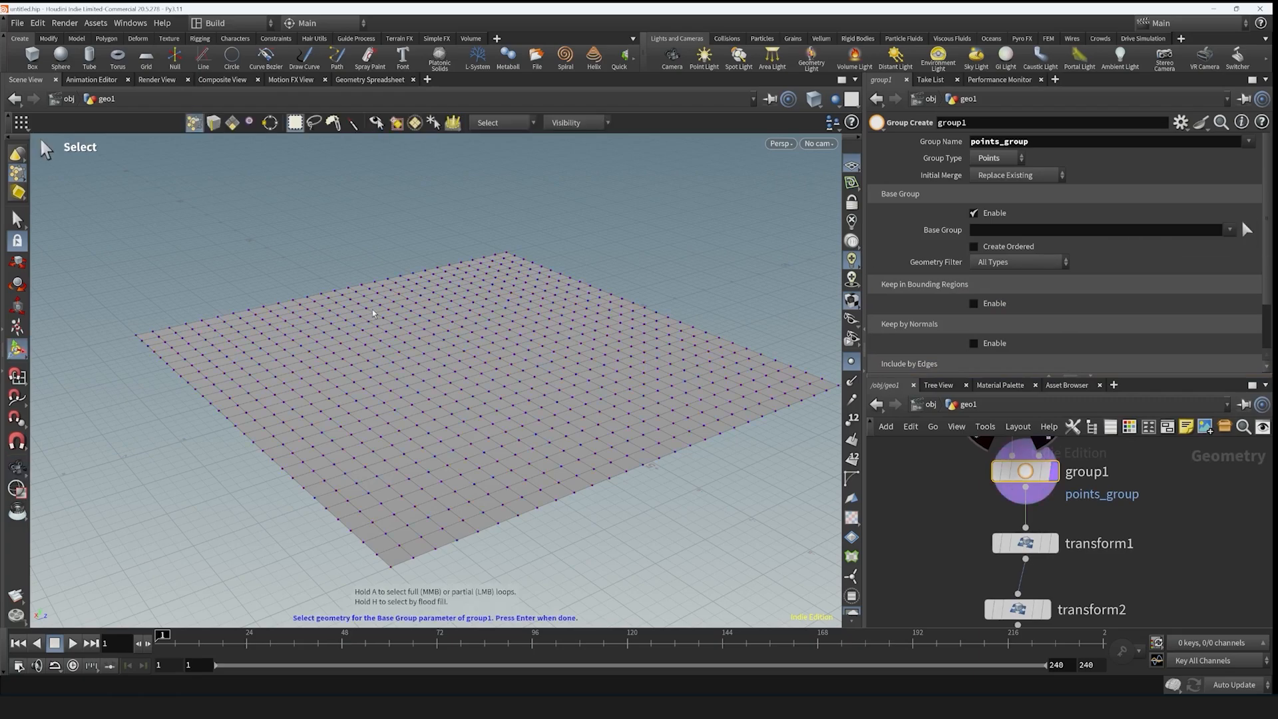
drag(371, 310, 574, 445)
key(Return)
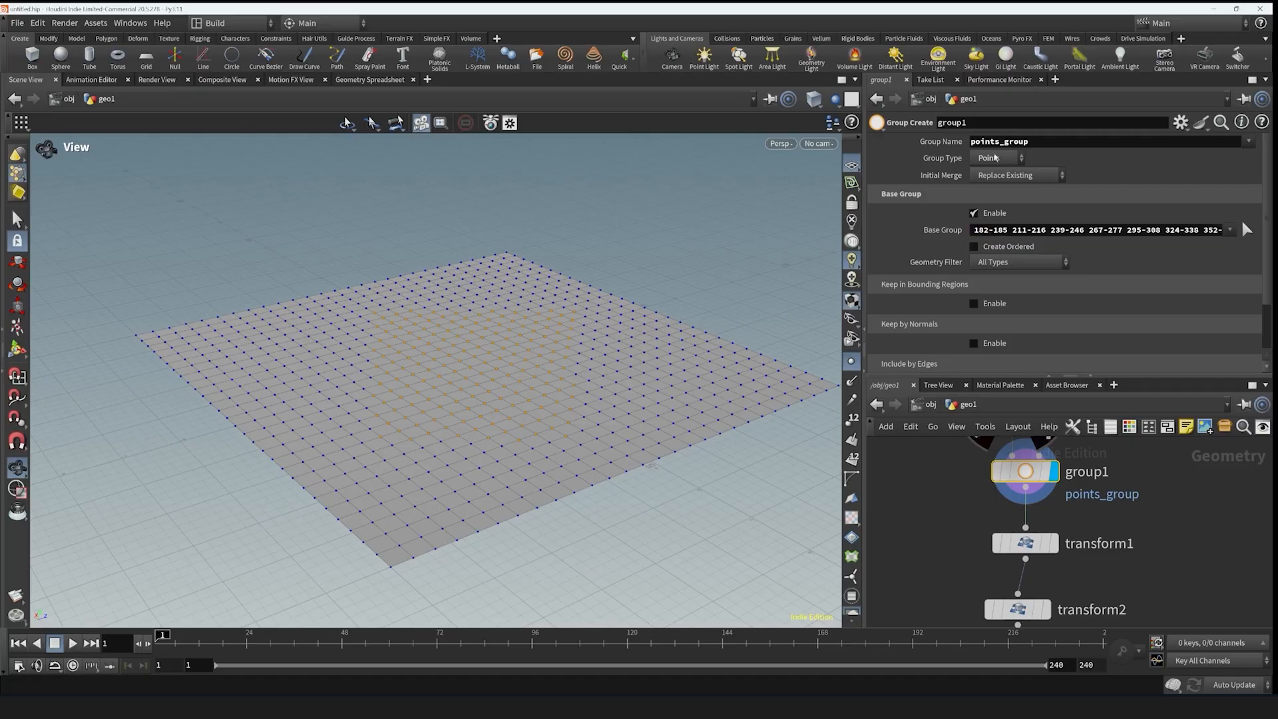
double_click(1020, 143)
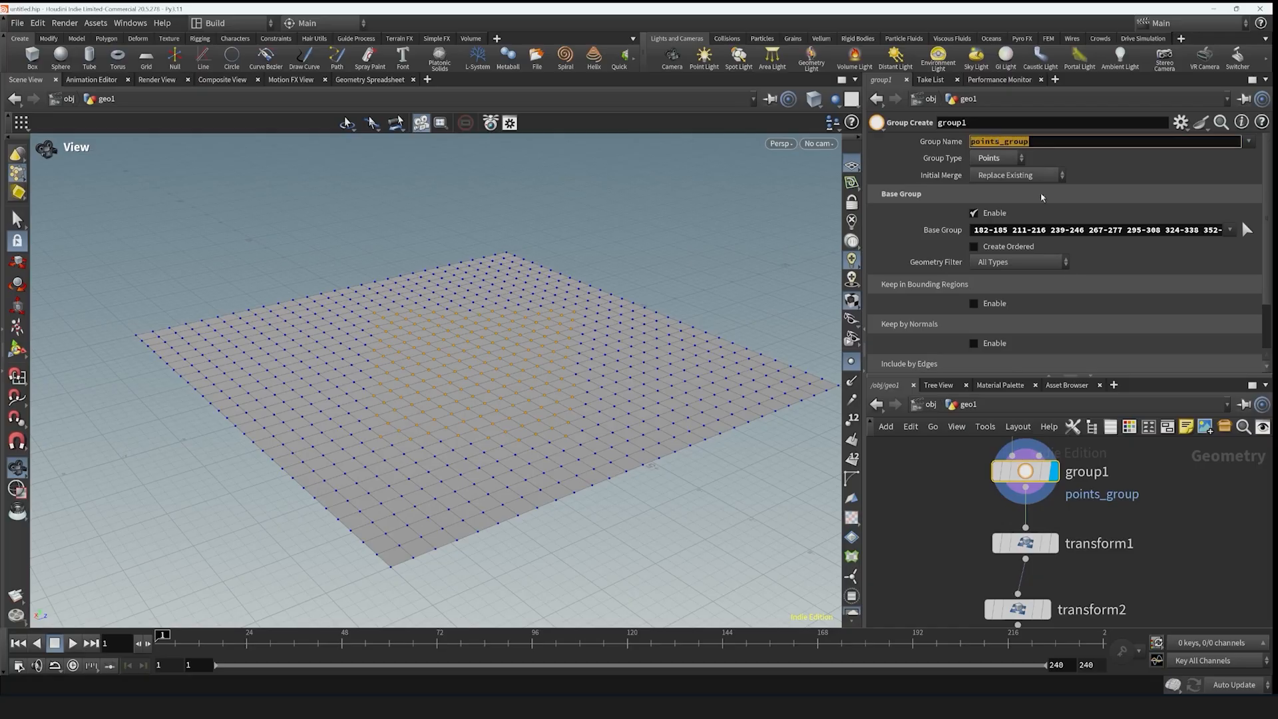
drag(973, 230, 1238, 233)
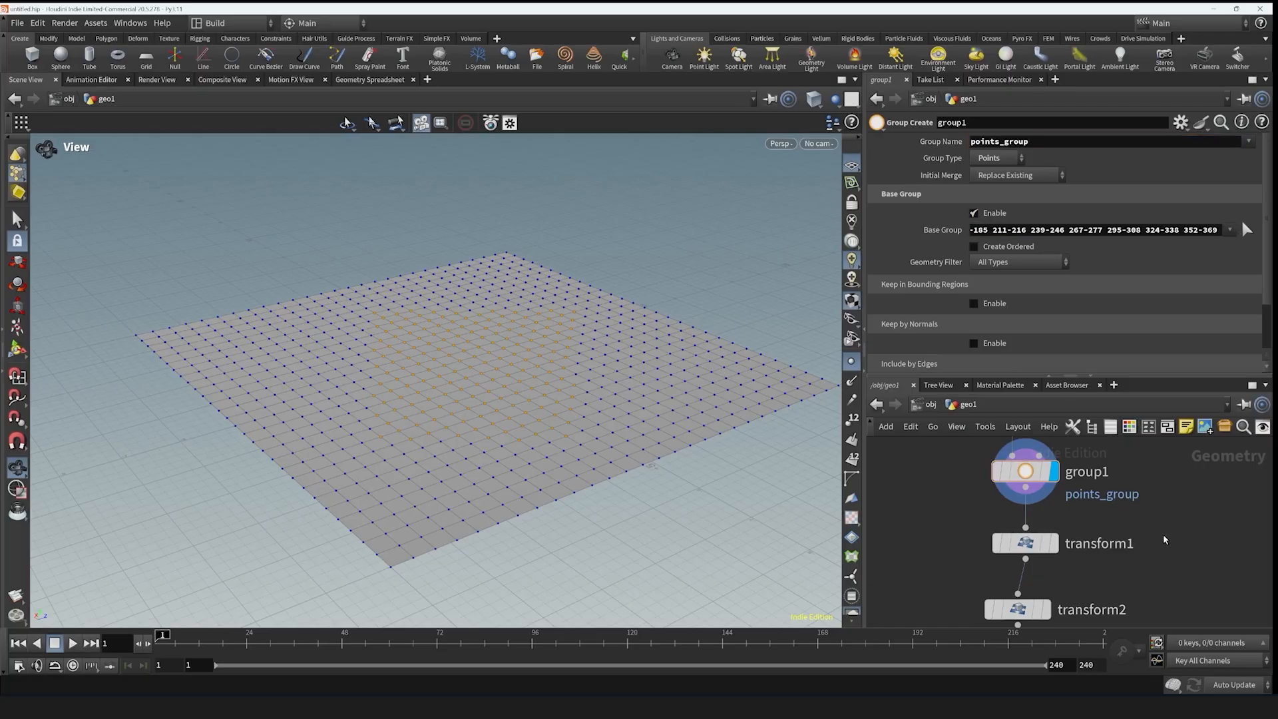
- Display transform1 and add points_group to its existing Group list
middle_drag(1094, 562, 1135, 476)
click(1088, 463)
click(1097, 459)
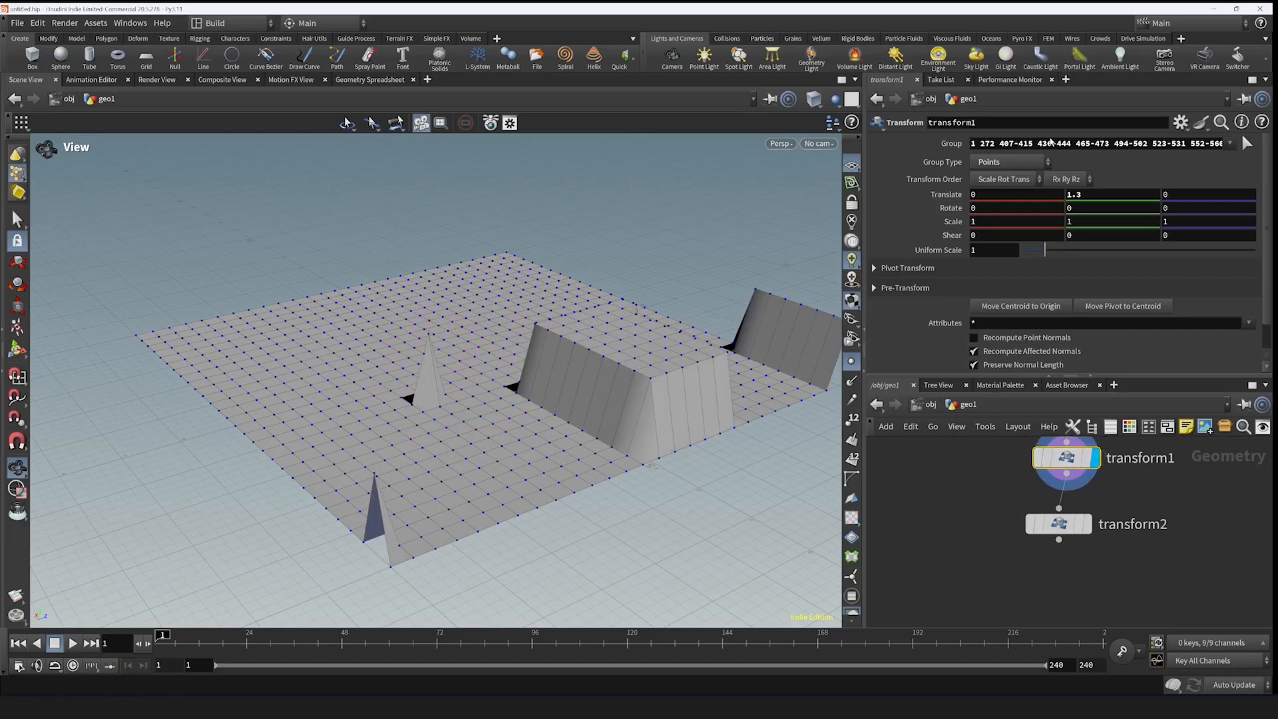
click(1230, 144)
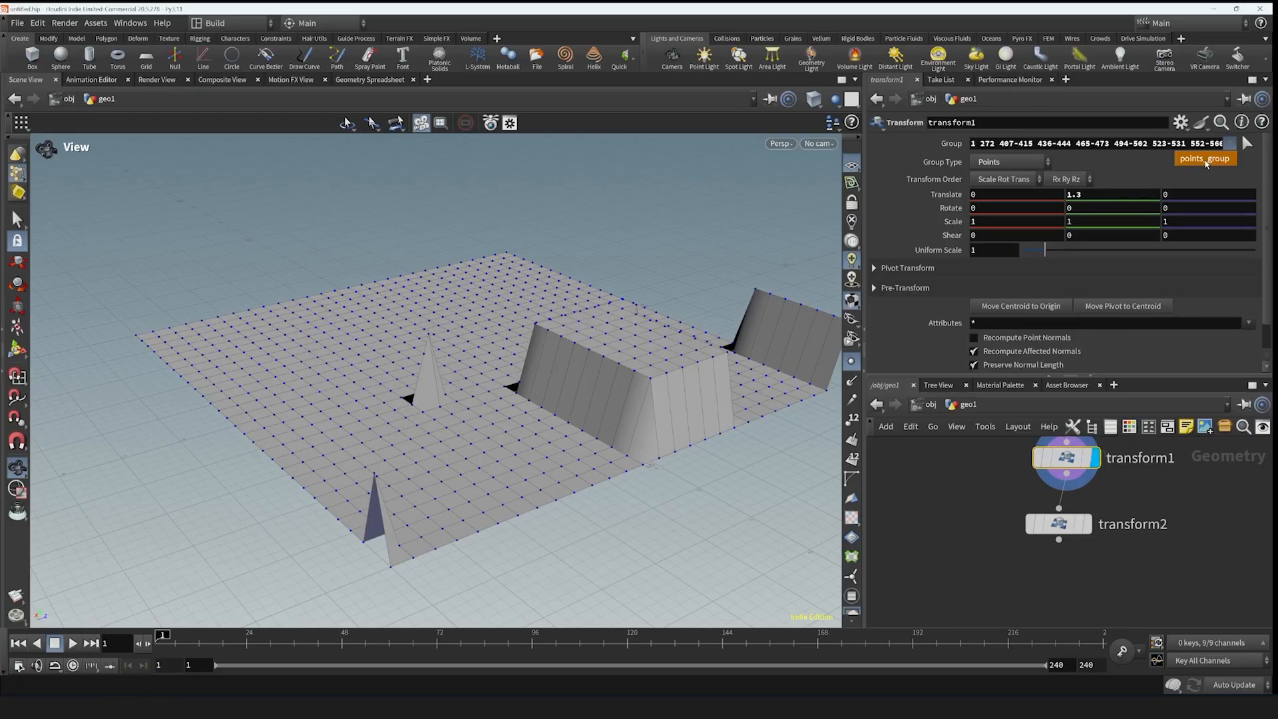
click(1205, 160)
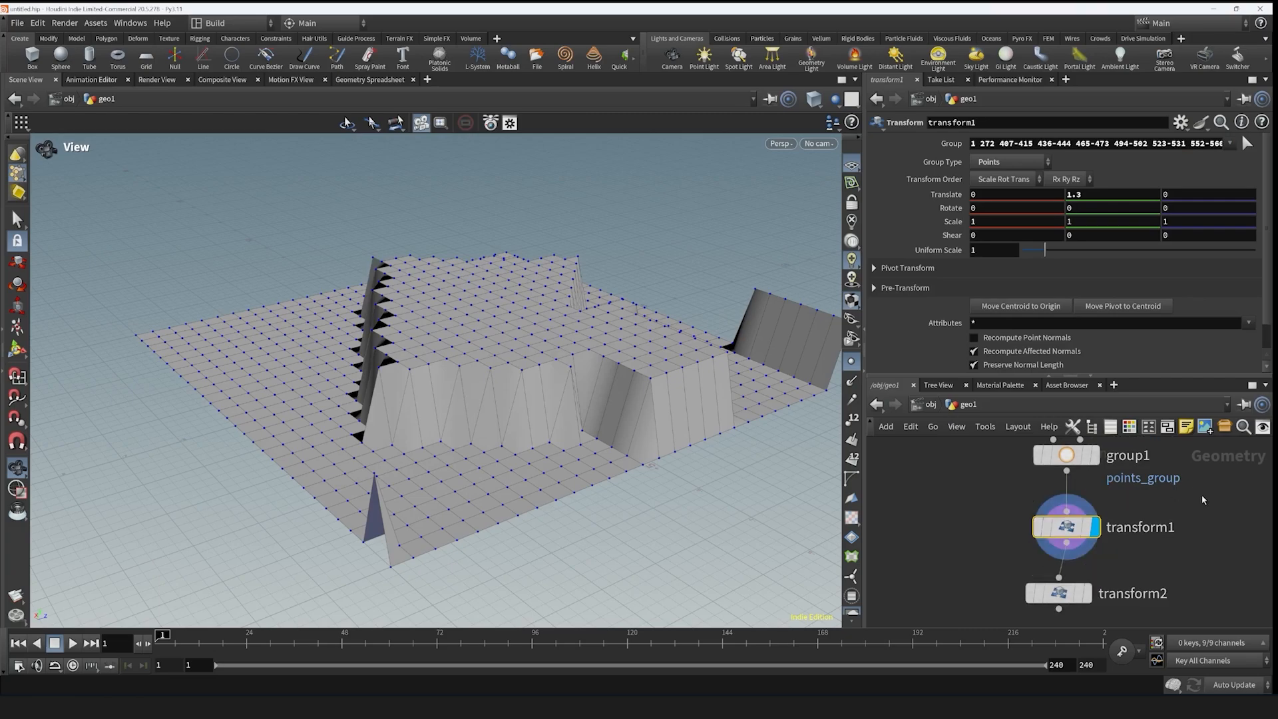
- Clear the point numbers from transform1's Group and set it to points_group only
drag(999, 143, 1208, 145)
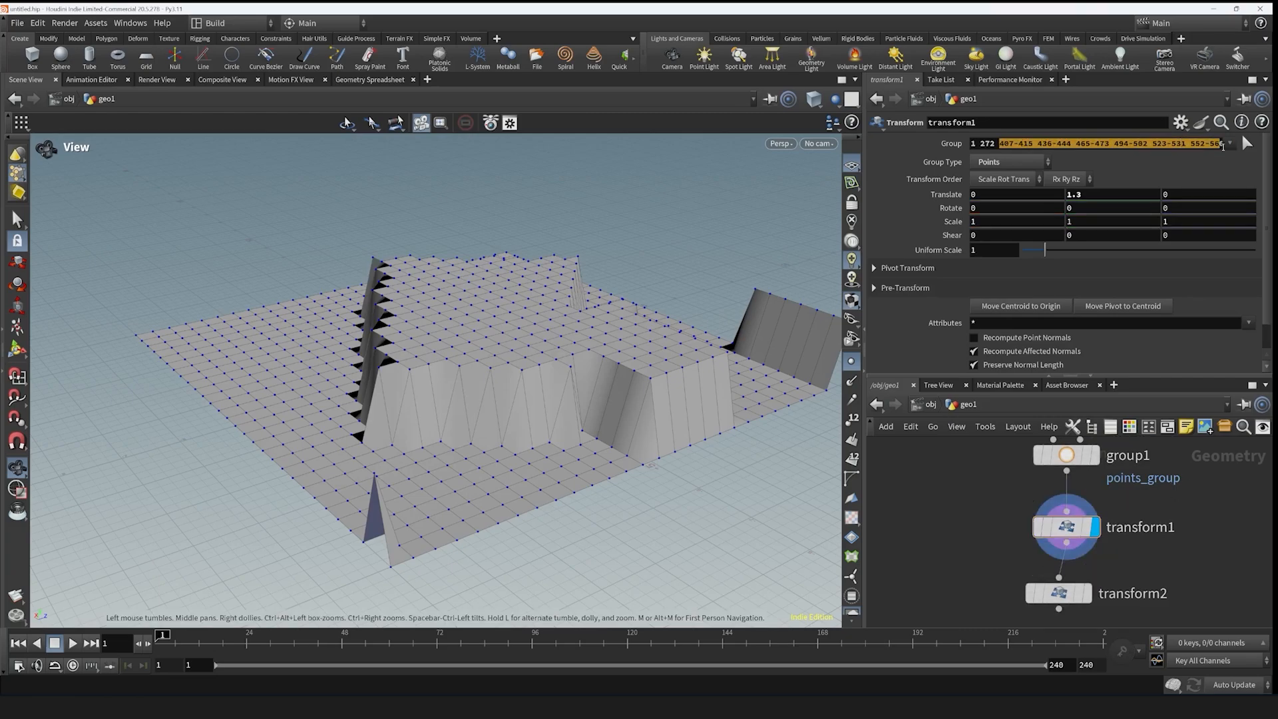
drag(533, 220, 532, 264)
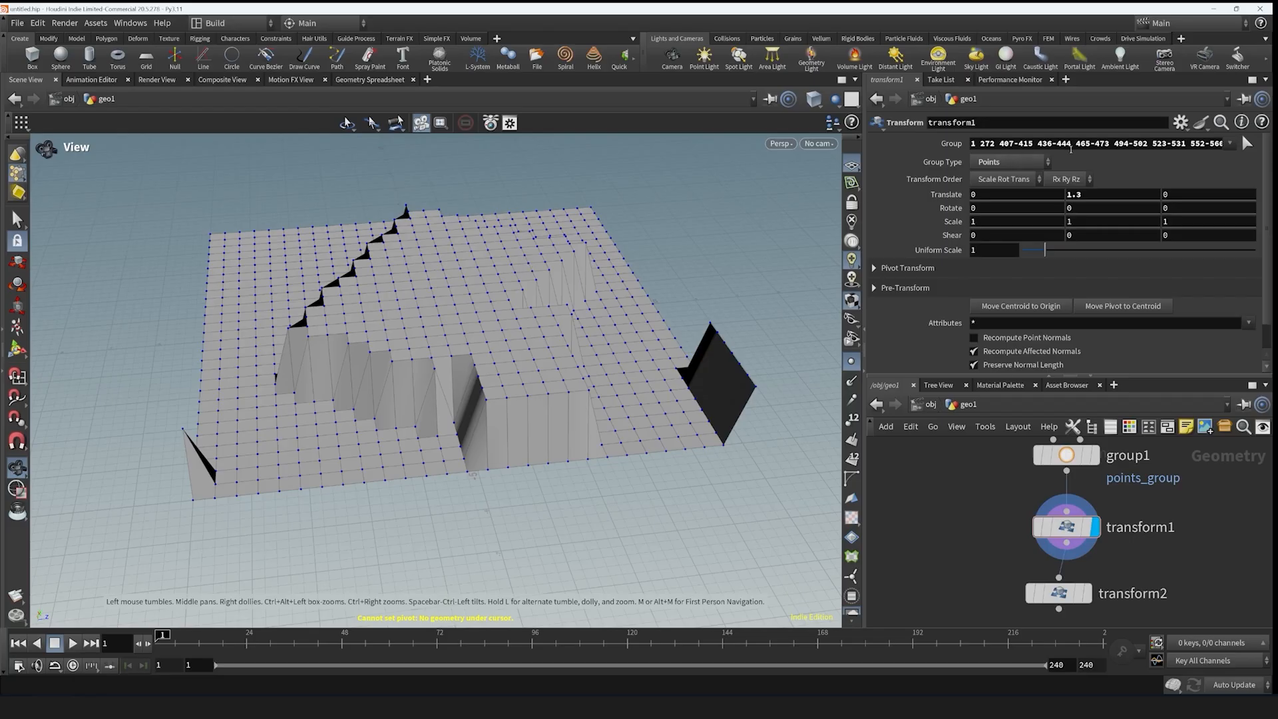
click(1071, 143)
key(ctrl+a)
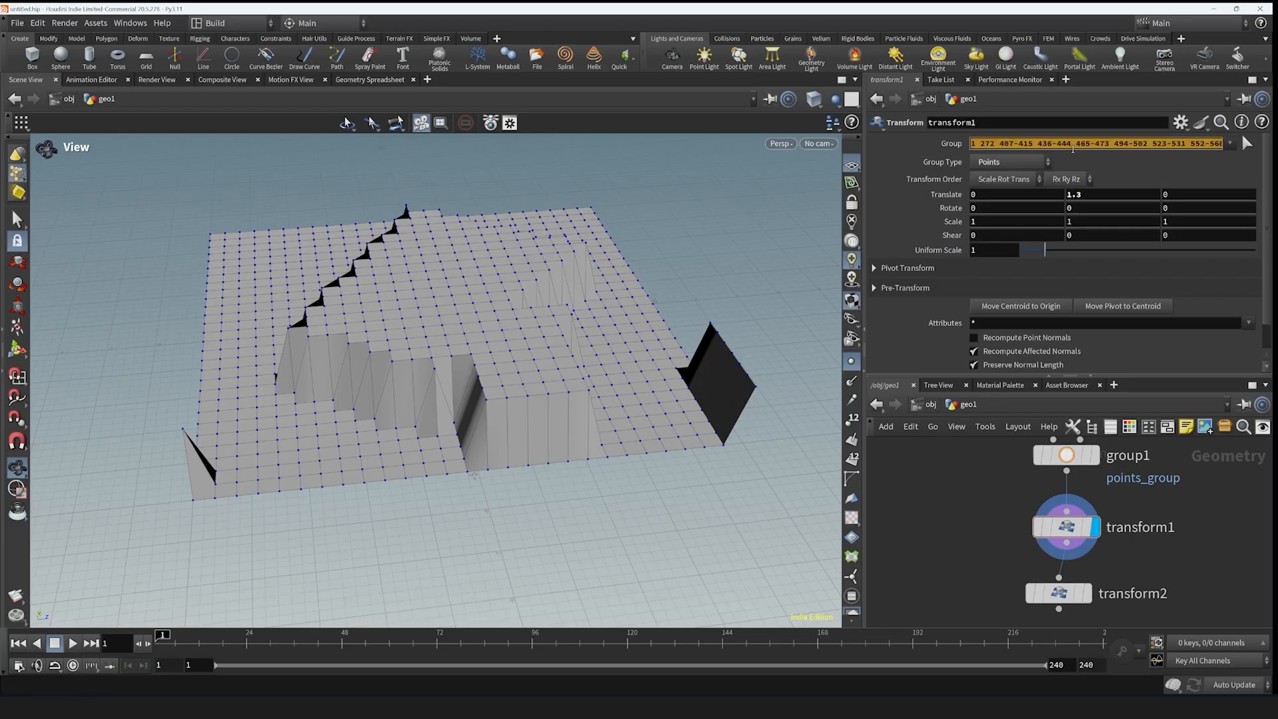
key(Delete)
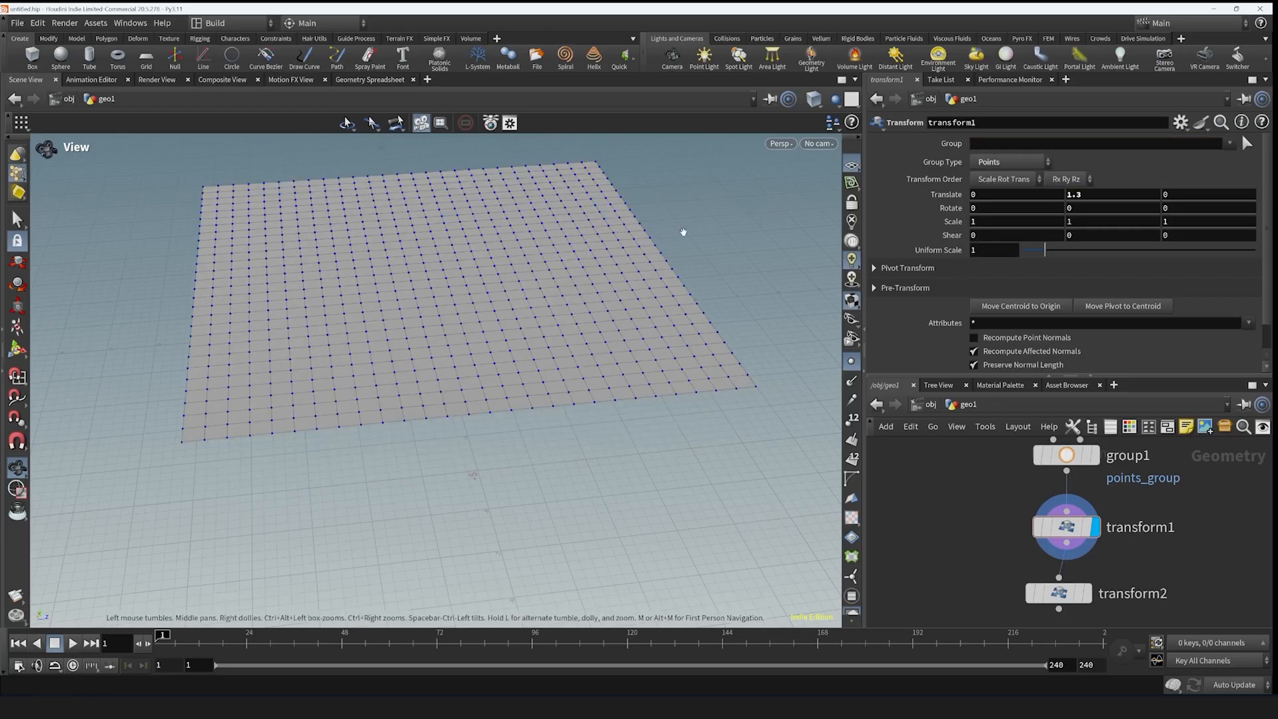
click(1230, 145)
click(1216, 160)
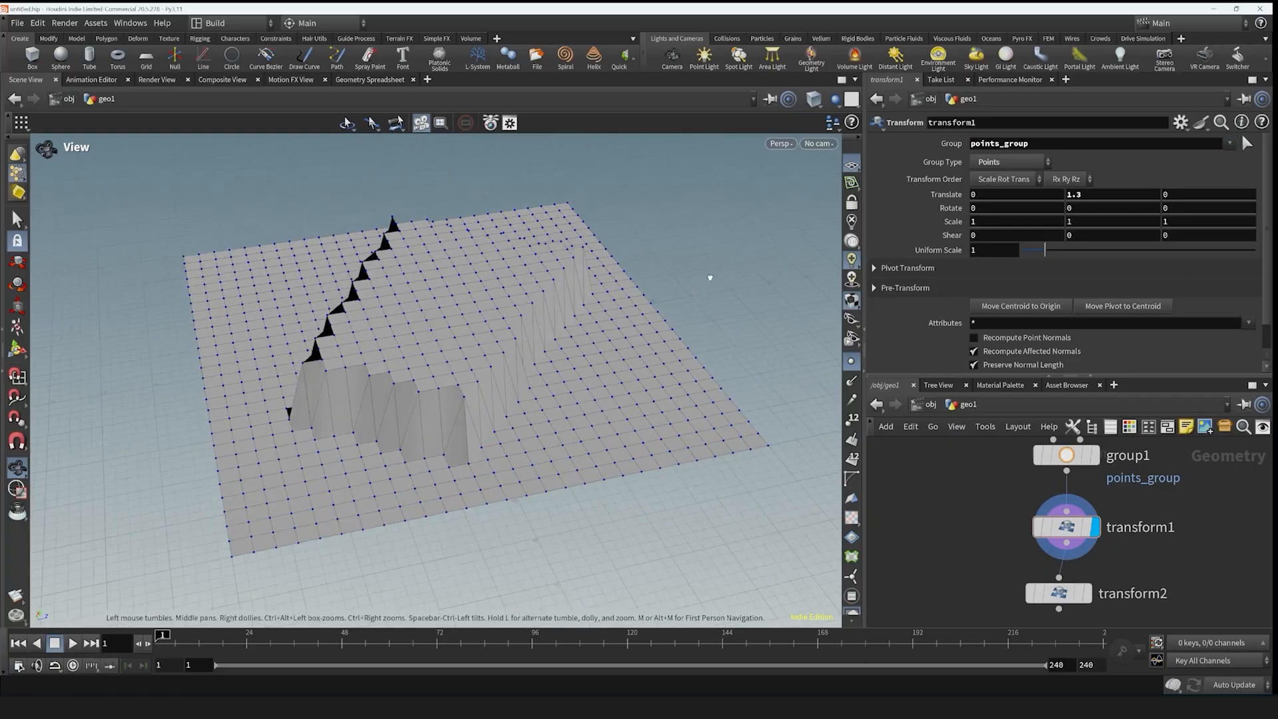
drag(711, 278, 739, 250)
- In group1, turn off the Base Group and enable Keep in Bounding Regions
middle_drag(1143, 556, 1153, 542)
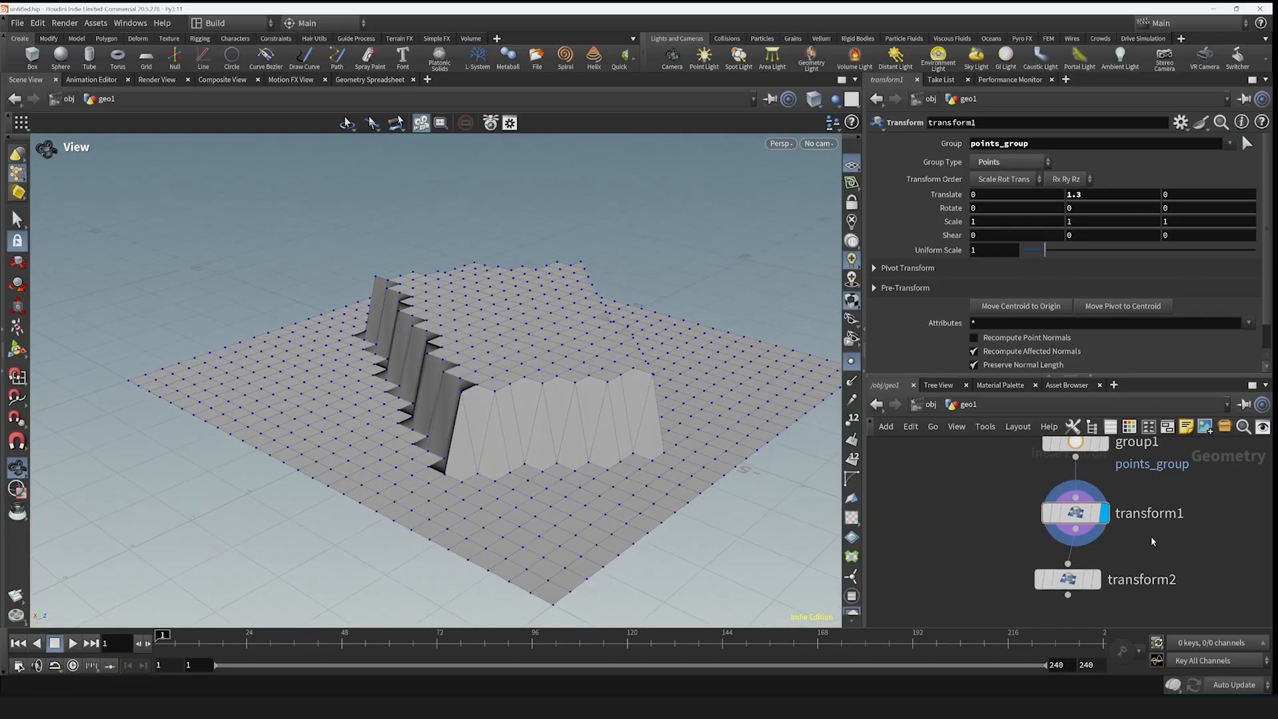
middle_drag(1074, 444, 1067, 523)
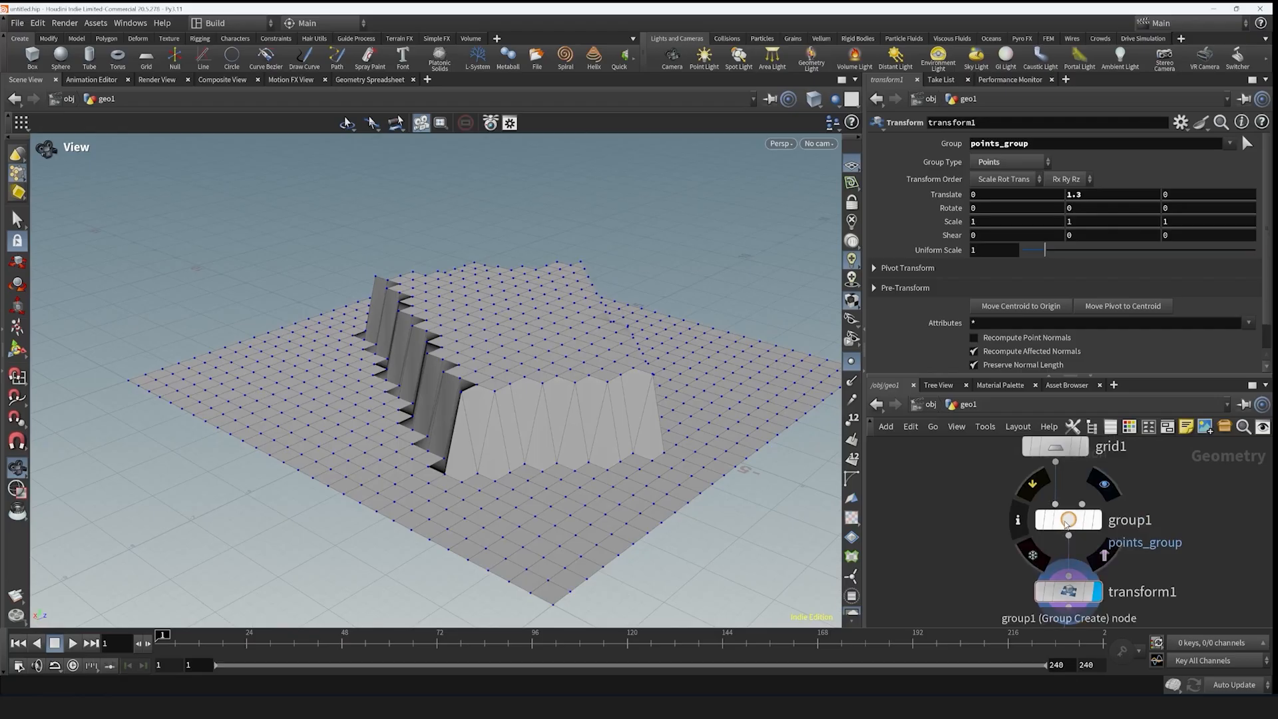
click(1067, 520)
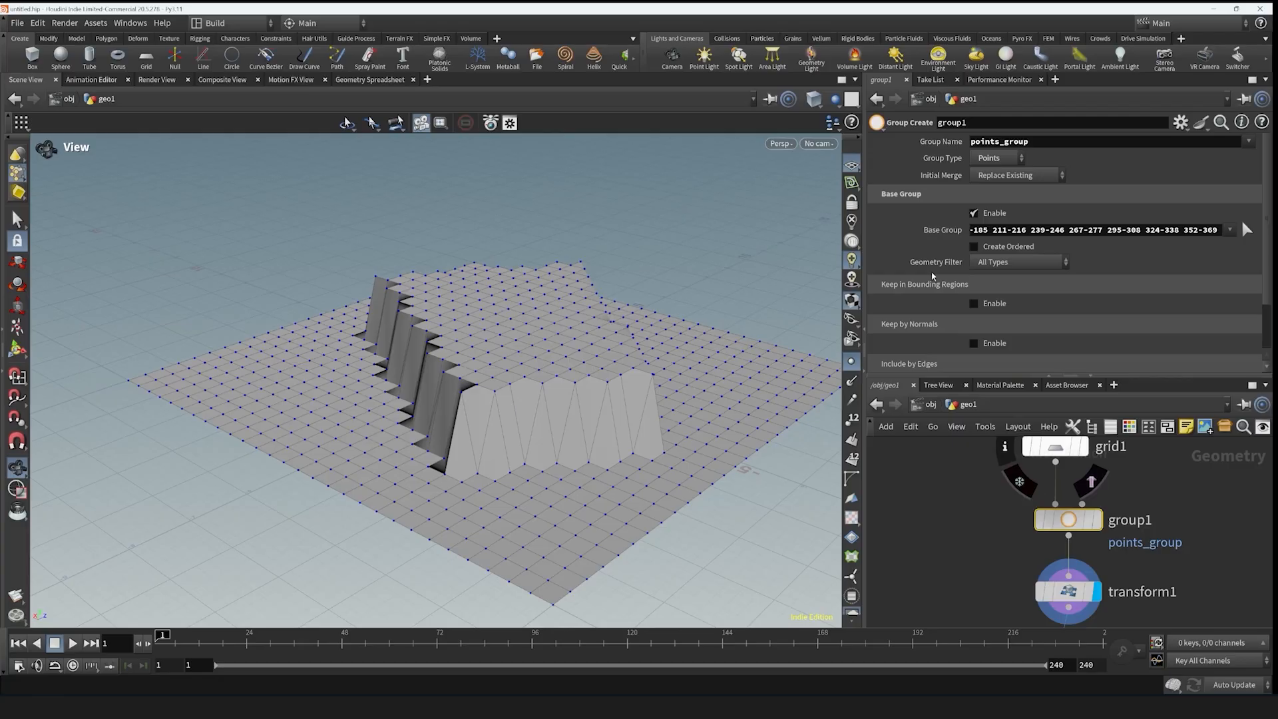
click(973, 214)
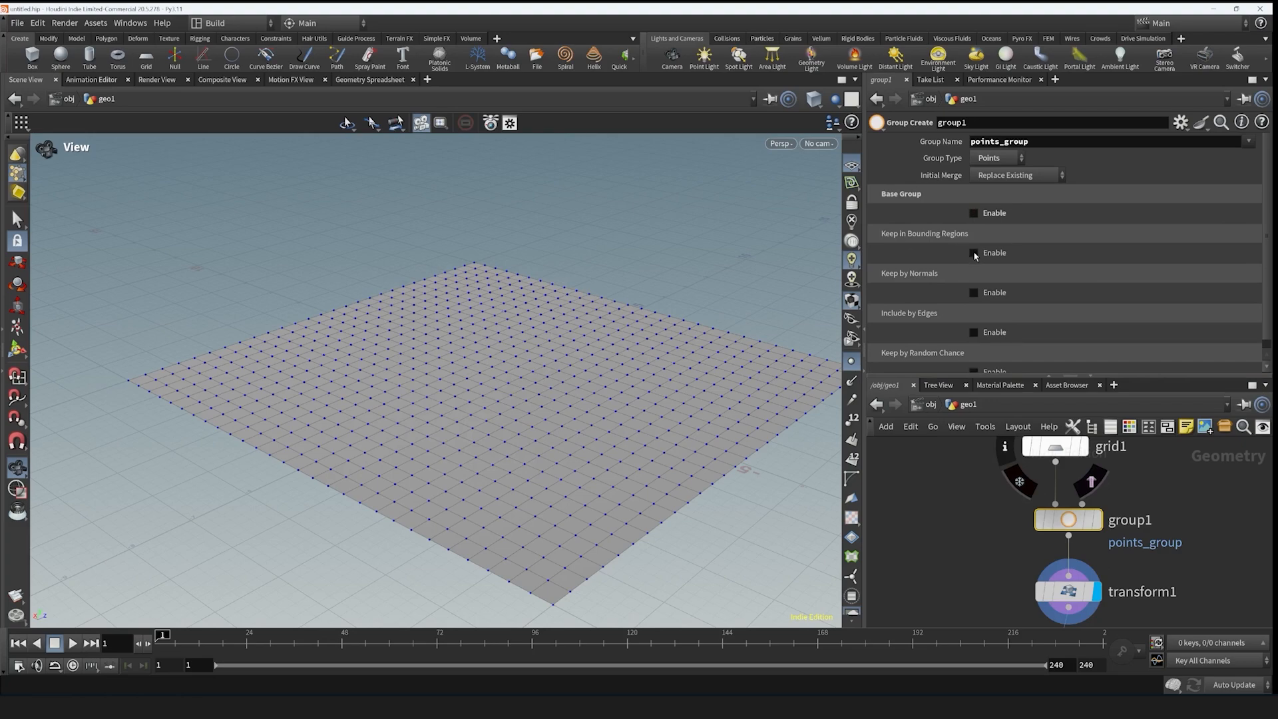
click(974, 254)
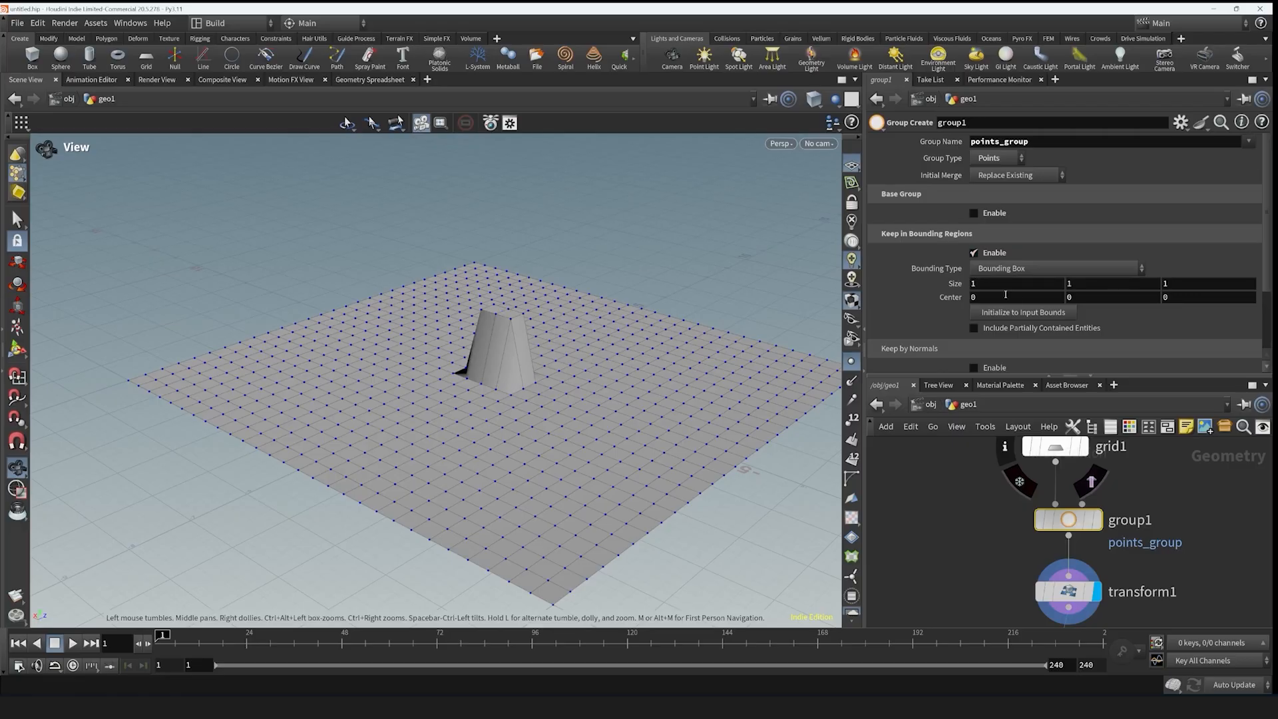
- Show group1's bounding box handles and enlarge the box over the grid to about 4.84 by 1 by 5.88
mouse_move(959, 283)
middle_down()
mouse_move(996, 257)
mouse_move(965, 258)
middle_up()
middle_drag(965, 257, 962, 258)
click(16, 348)
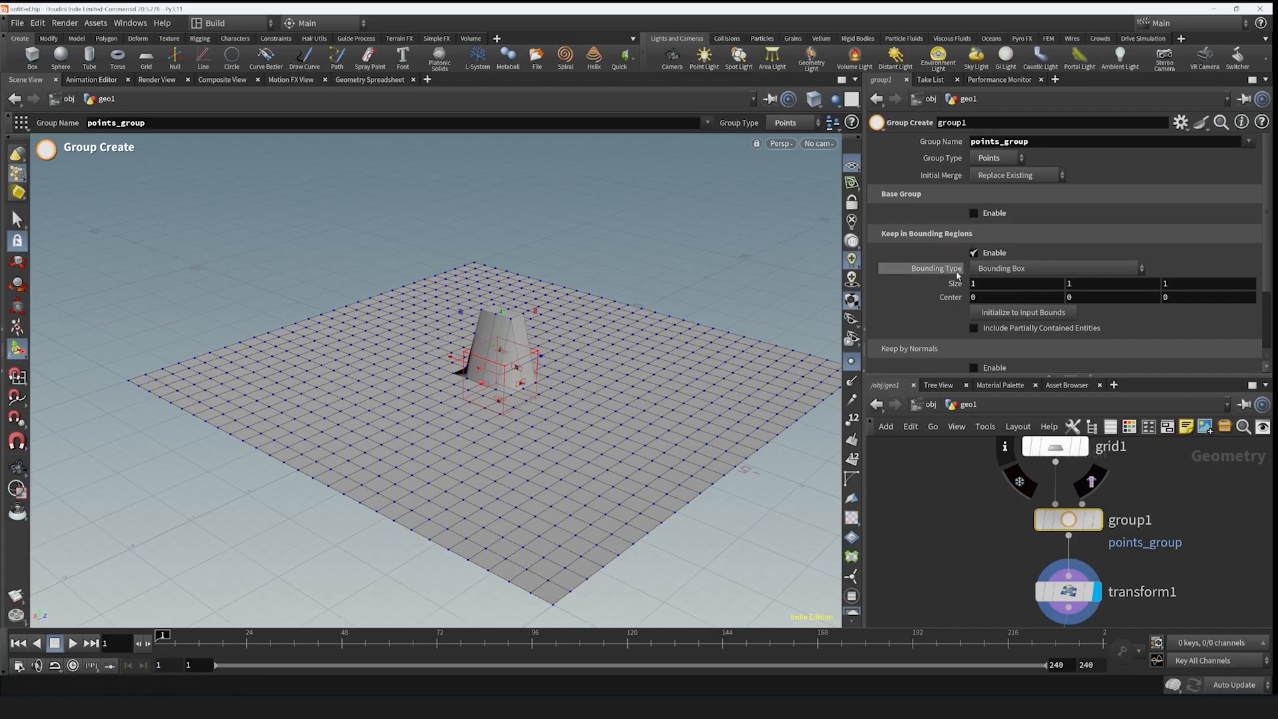
drag(522, 386, 638, 363)
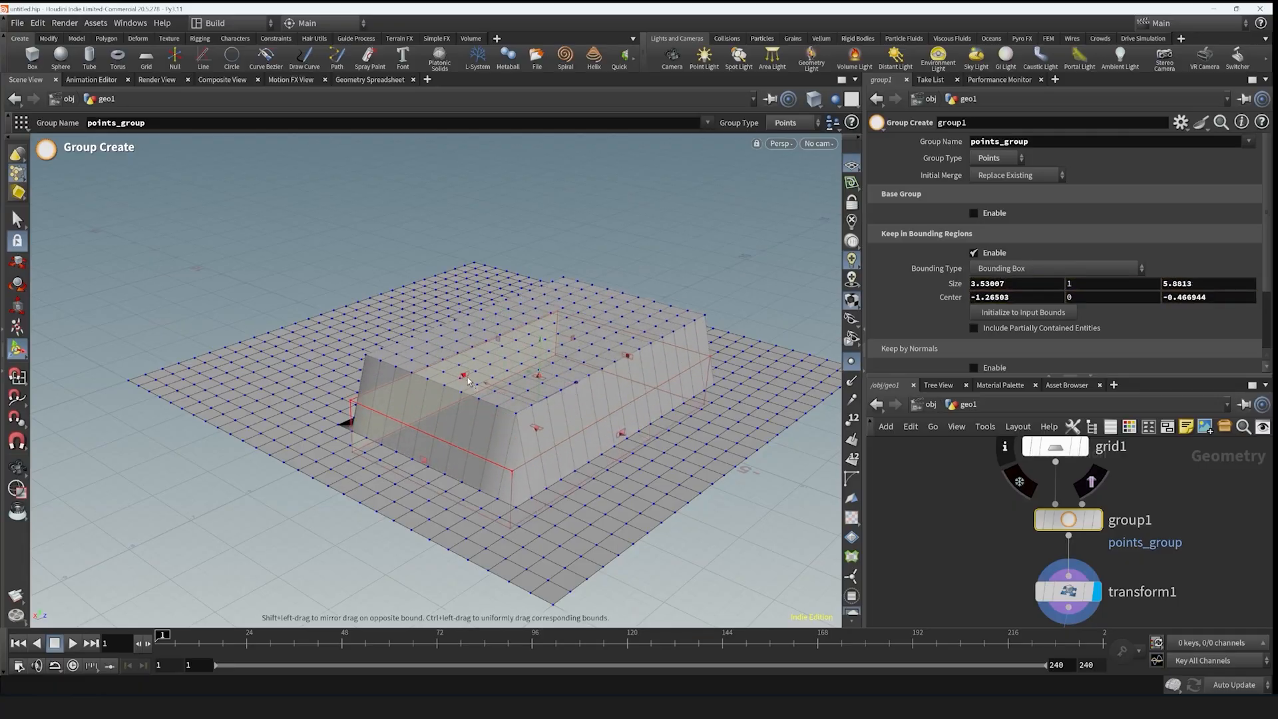
drag(464, 376, 416, 363)
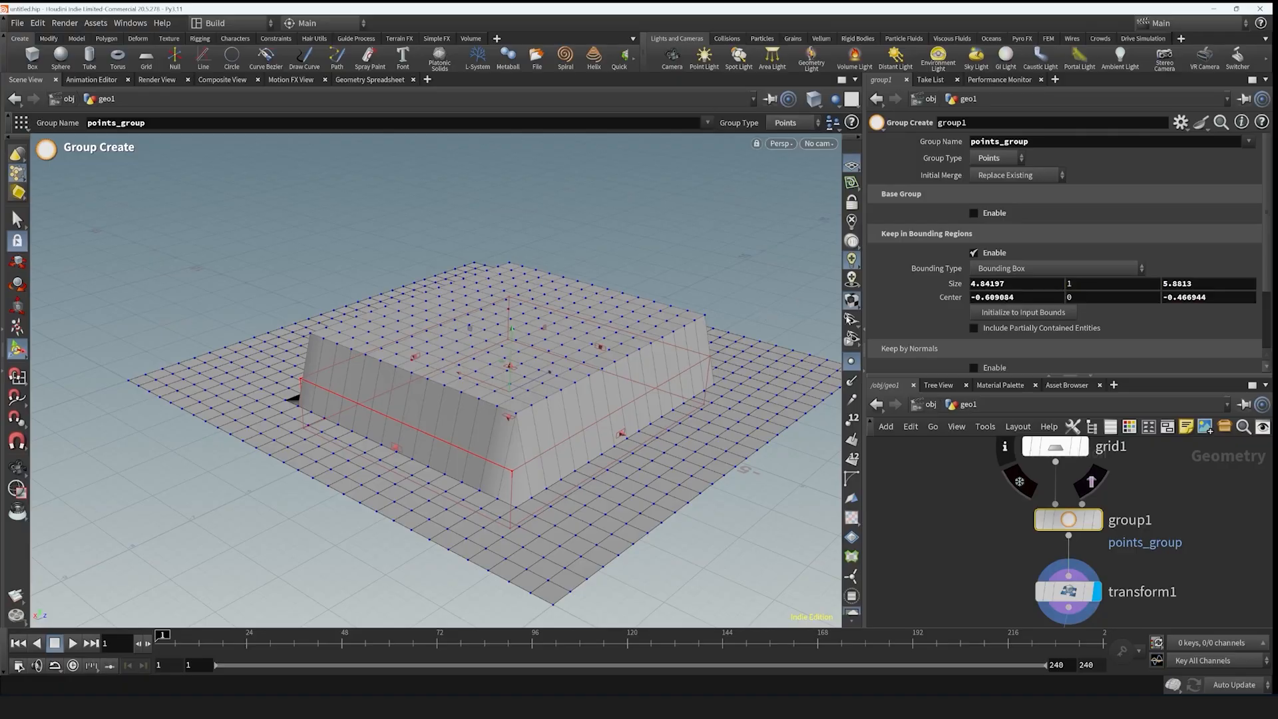
- Turn off Keep in Bounding Regions in group1 and enable Keep by Normals instead
click(974, 253)
scroll(973, 300, down, 1)
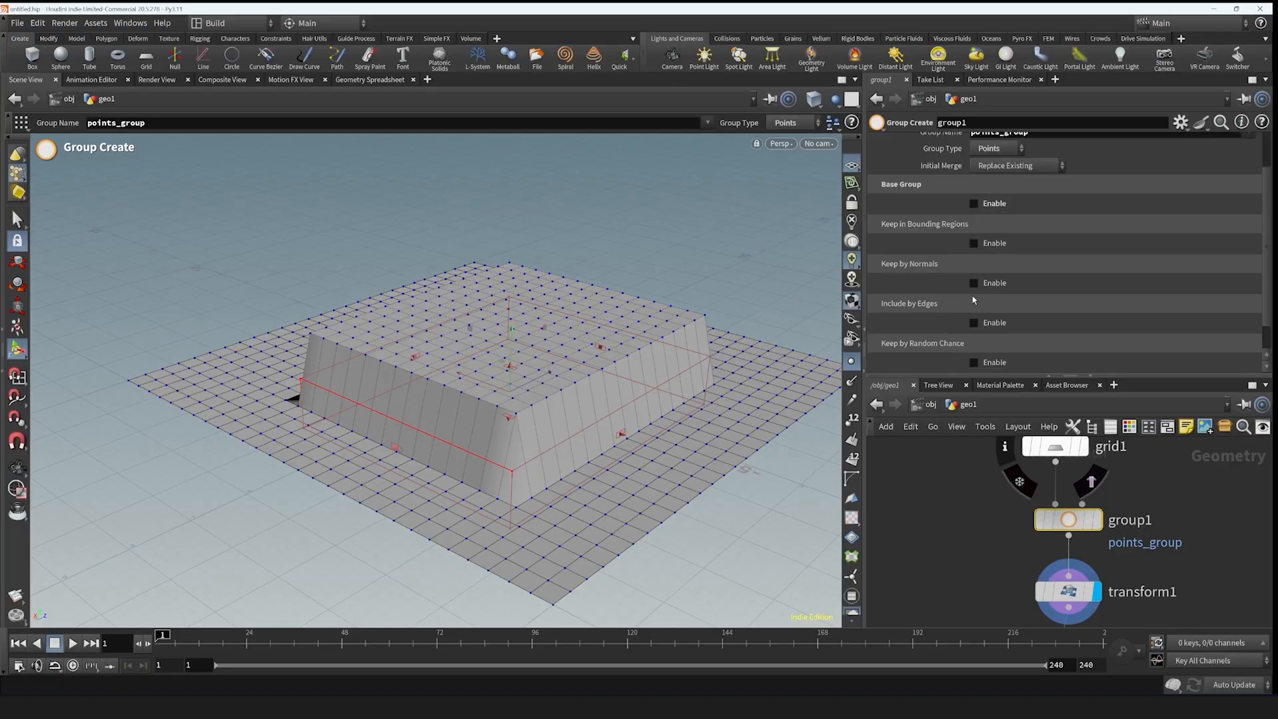
click(974, 282)
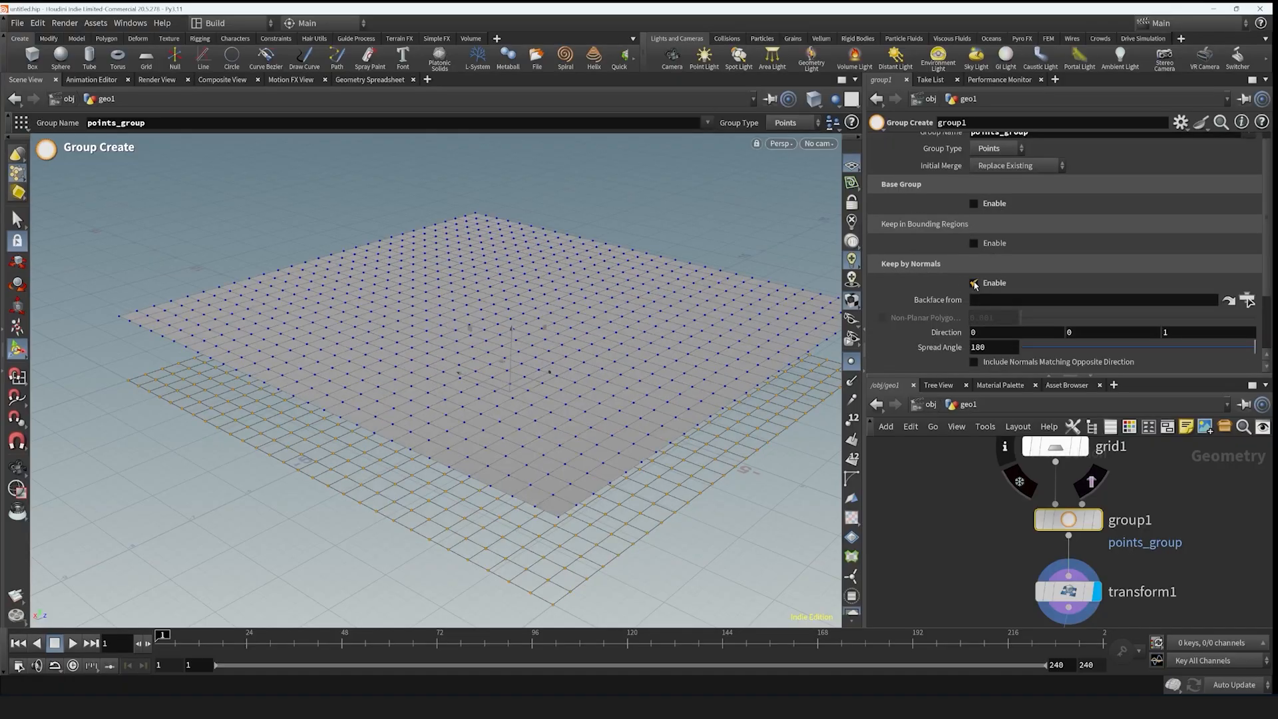
click(973, 282)
click(973, 282)
alt+drag(718, 337, 626, 313)
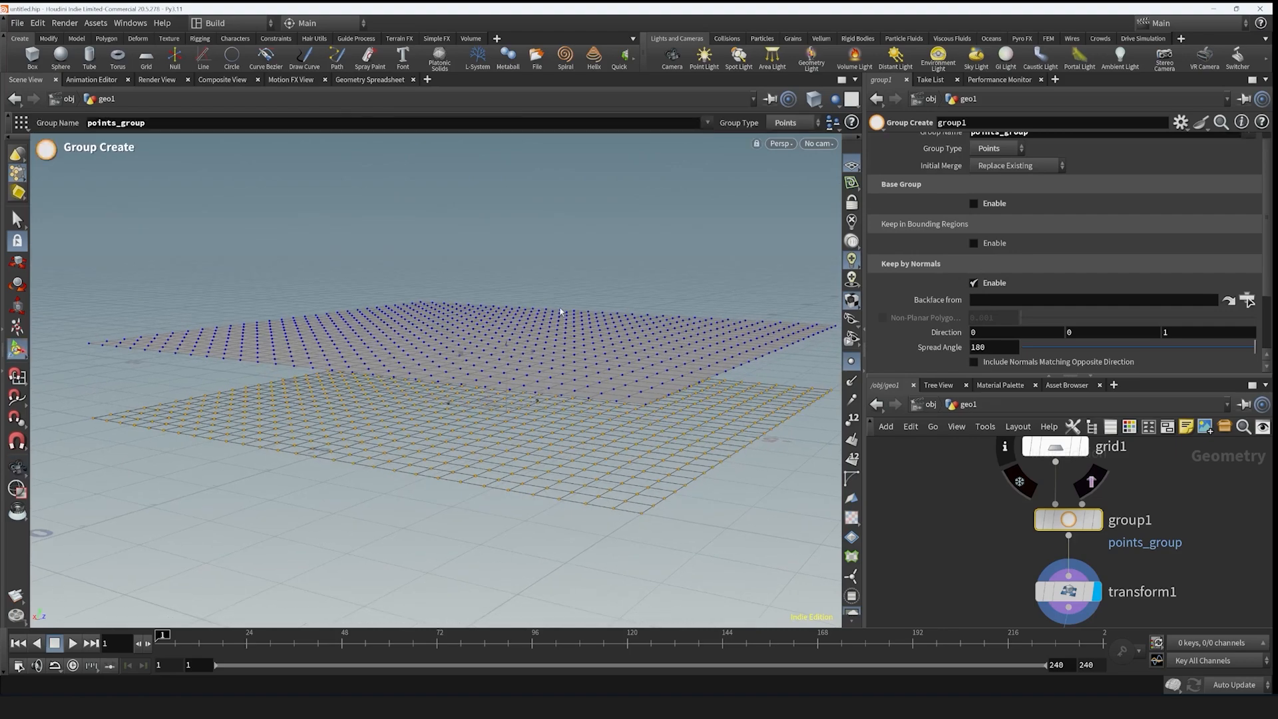
- Add a Test Geometry: Pig Head node beside grid1 and display it
key(h)
key(Tab)
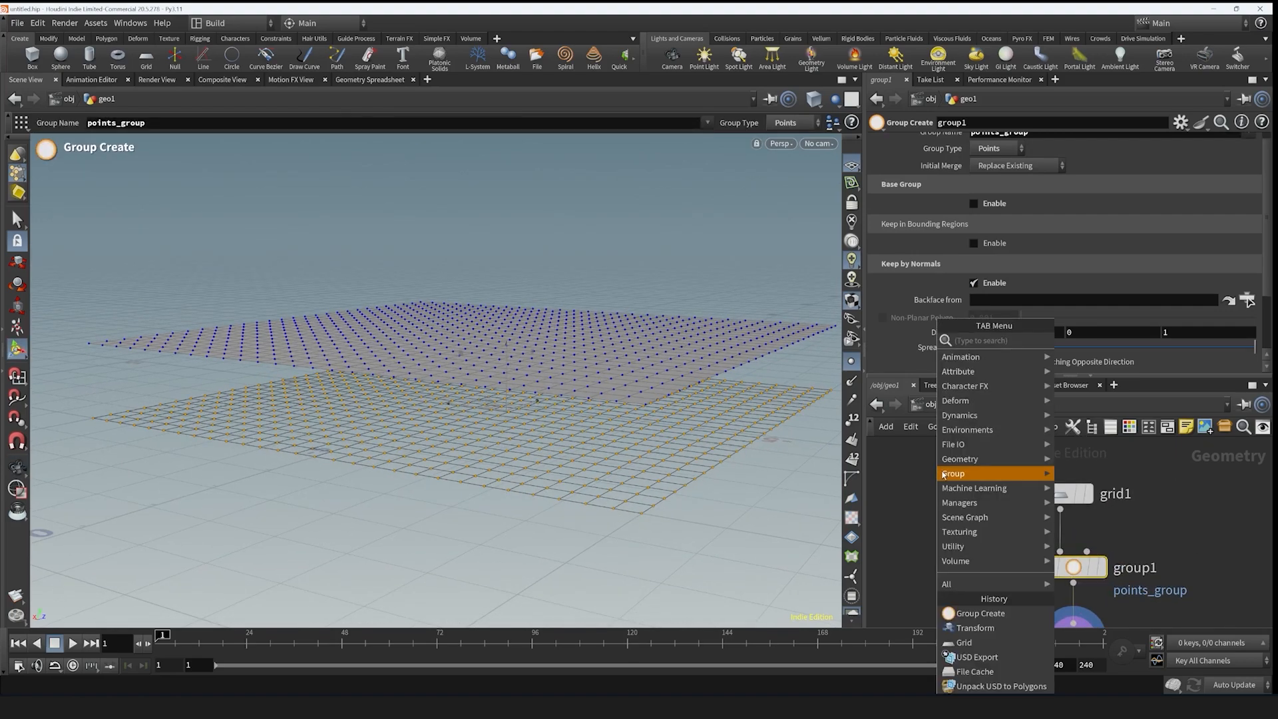
text(test)
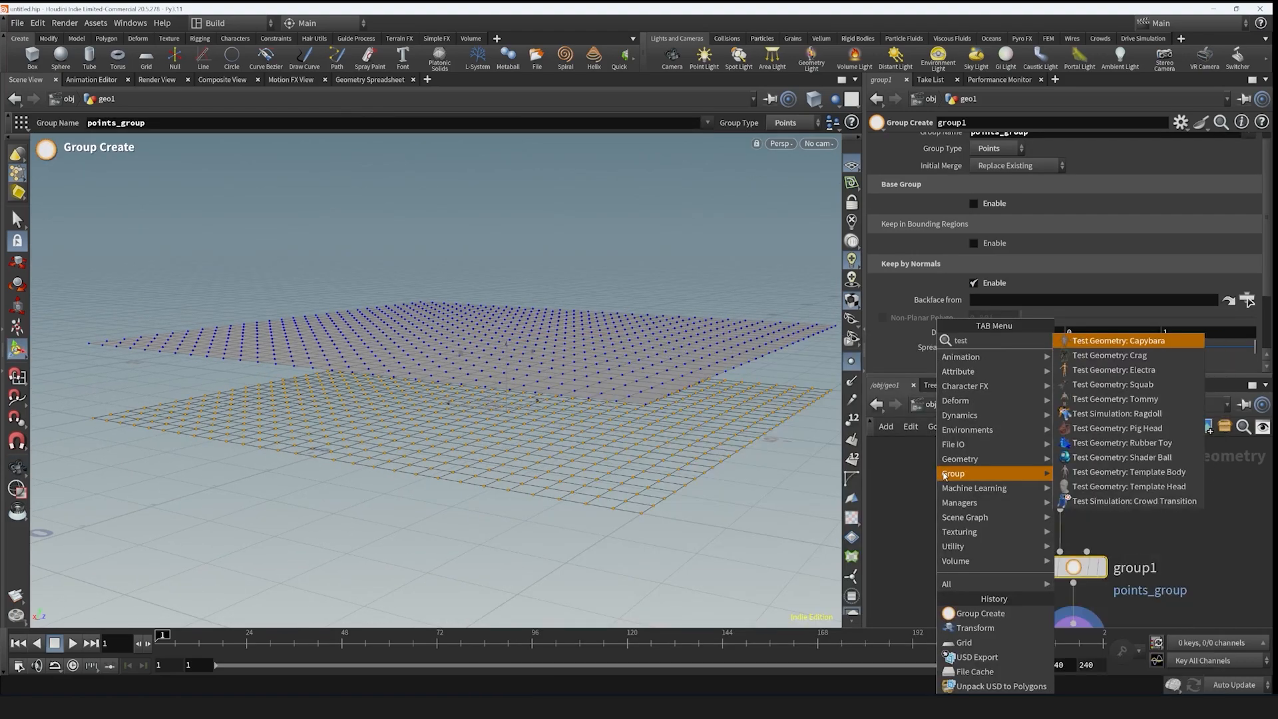
click(1109, 428)
click(1006, 488)
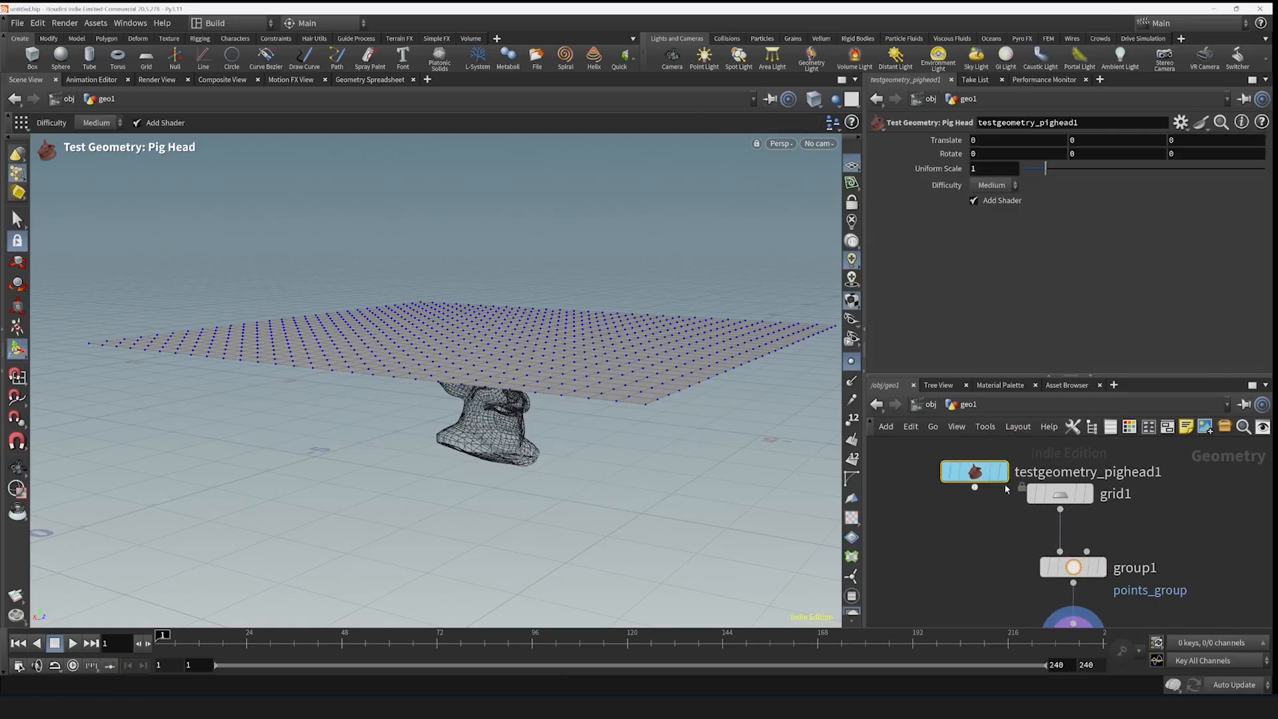
click(1002, 473)
key(Escape)
mouse_move(645, 374)
mouse_down()
mouse_move(709, 438)
mouse_move(534, 421)
mouse_move(723, 224)
mouse_move(551, 280)
mouse_move(466, 265)
mouse_up()
key(Return)
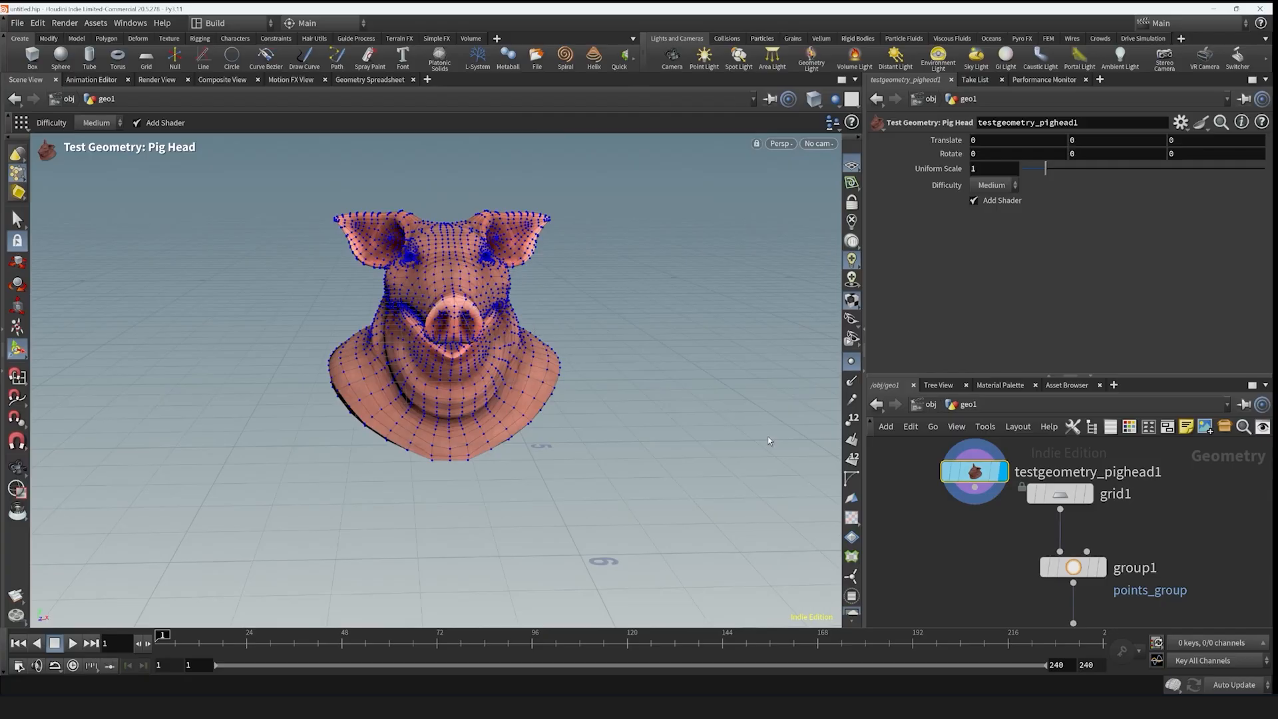
- Show the point normals in the viewport and examine them around the pig head
click(852, 440)
key(Escape)
drag(480, 306, 556, 249)
key(Return)
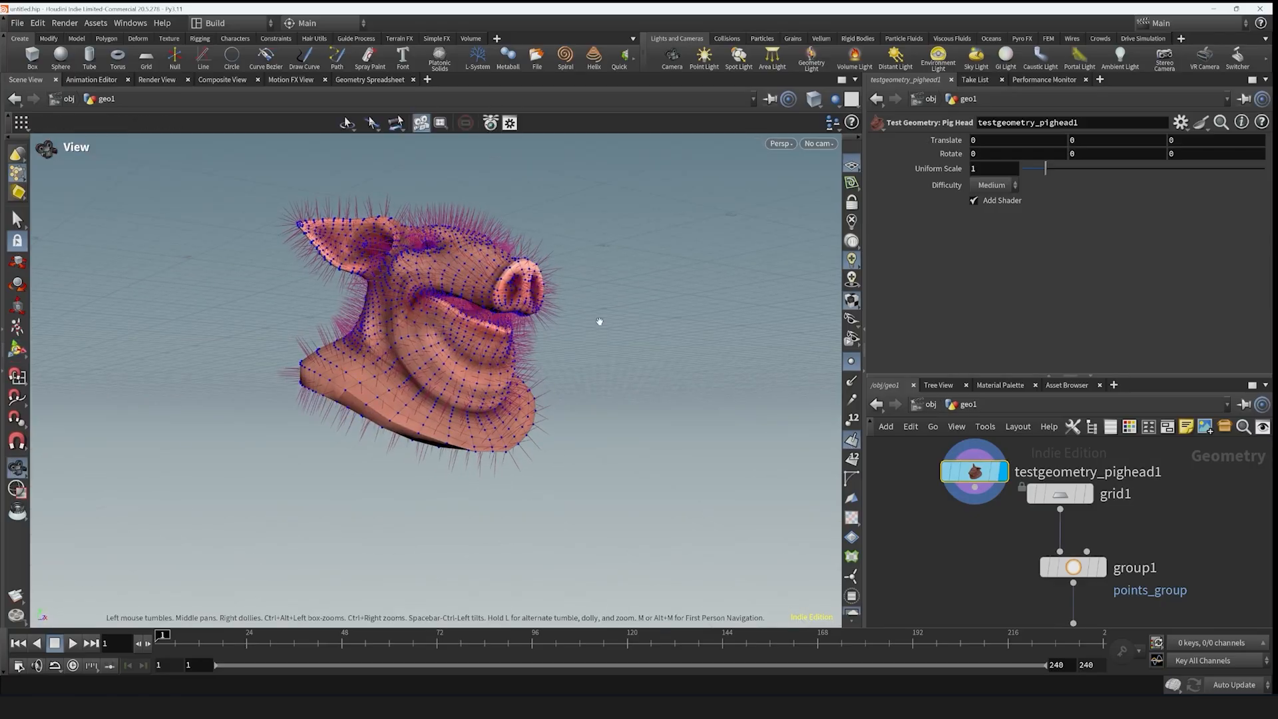
drag(600, 320, 512, 317)
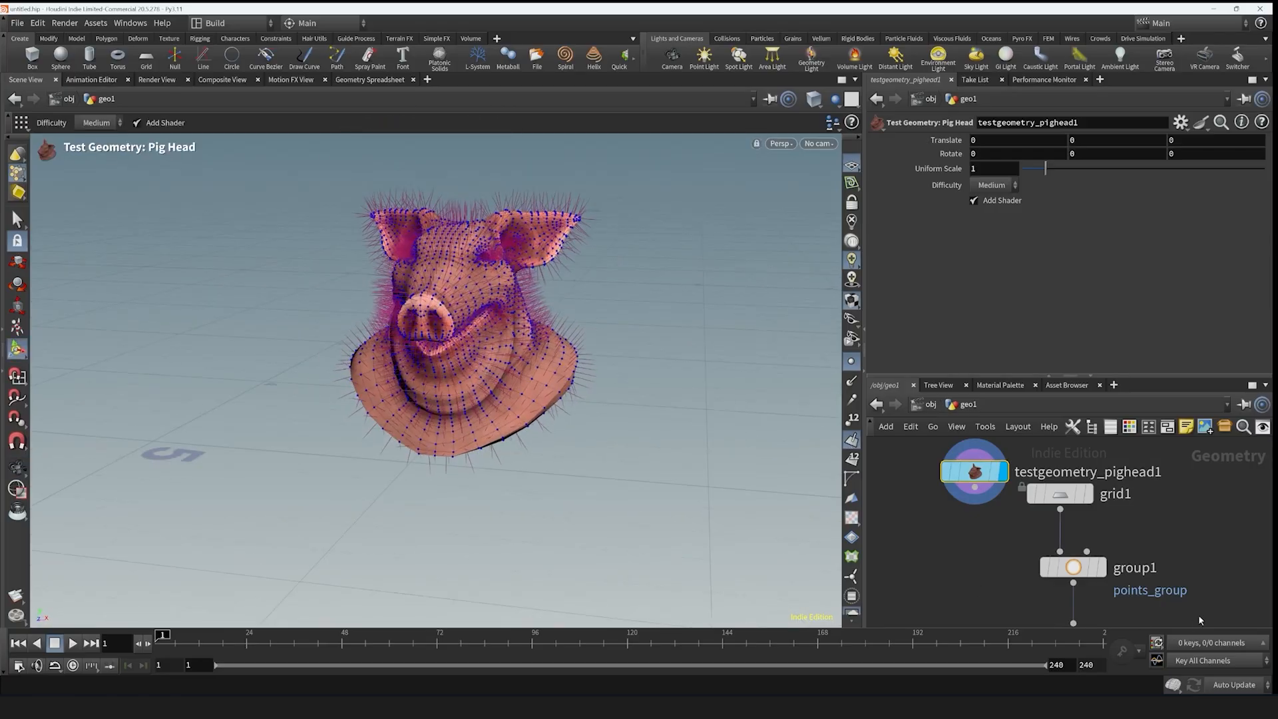
- Detach grid1 from group1, connect testgeometry_pighead1 to group1's first input instead, and display group1
click(1086, 493)
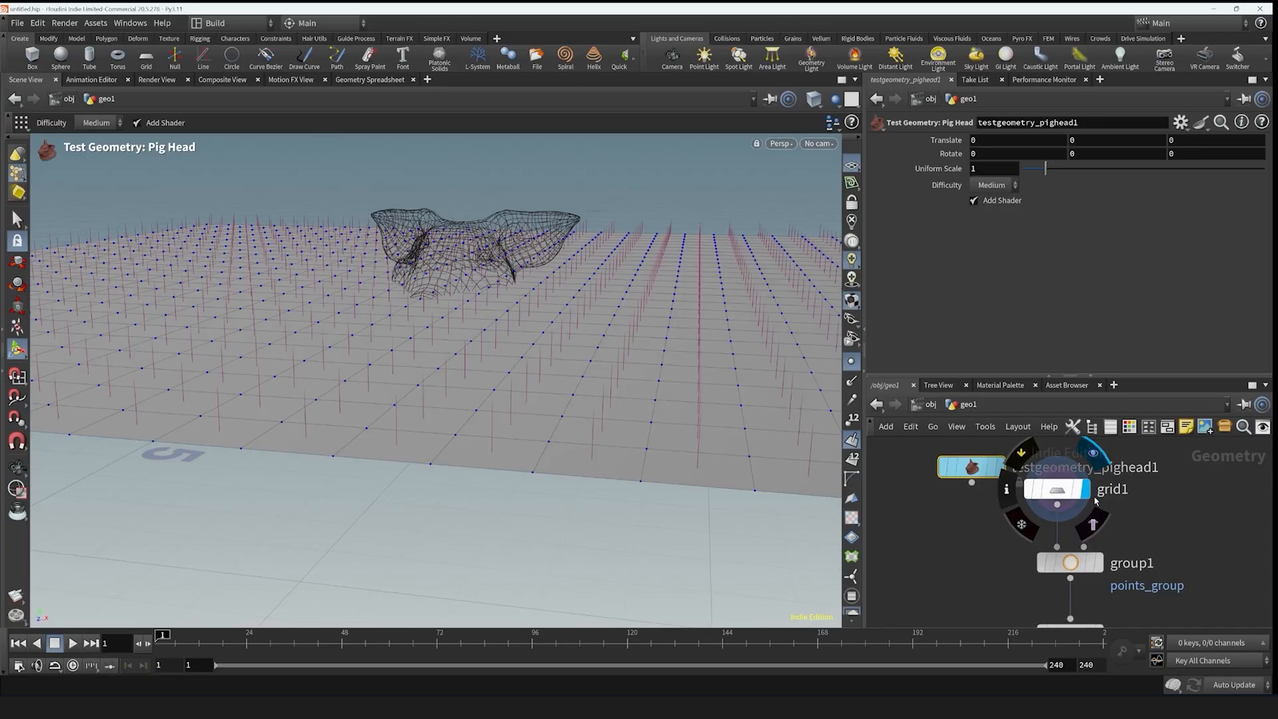
drag(1069, 514, 1197, 492)
drag(972, 482, 1042, 536)
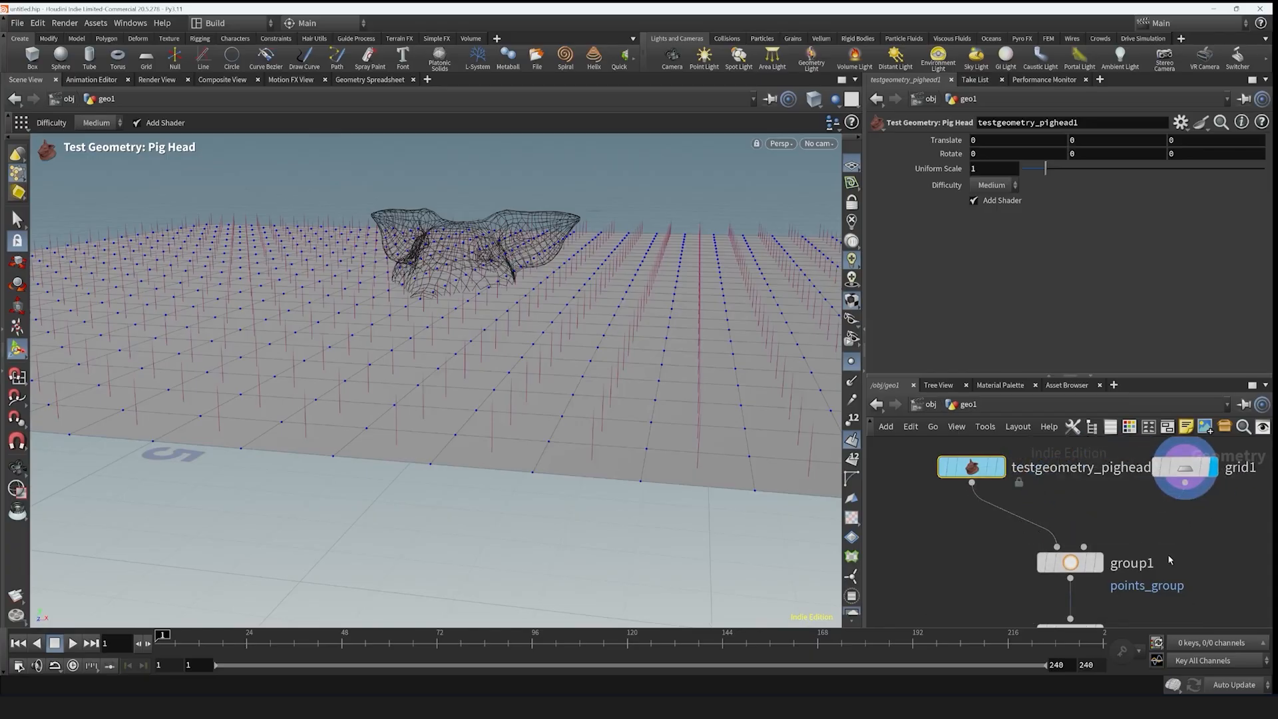
scroll(1170, 562, down, 3)
middle_drag(1169, 572, 1165, 482)
click(1118, 473)
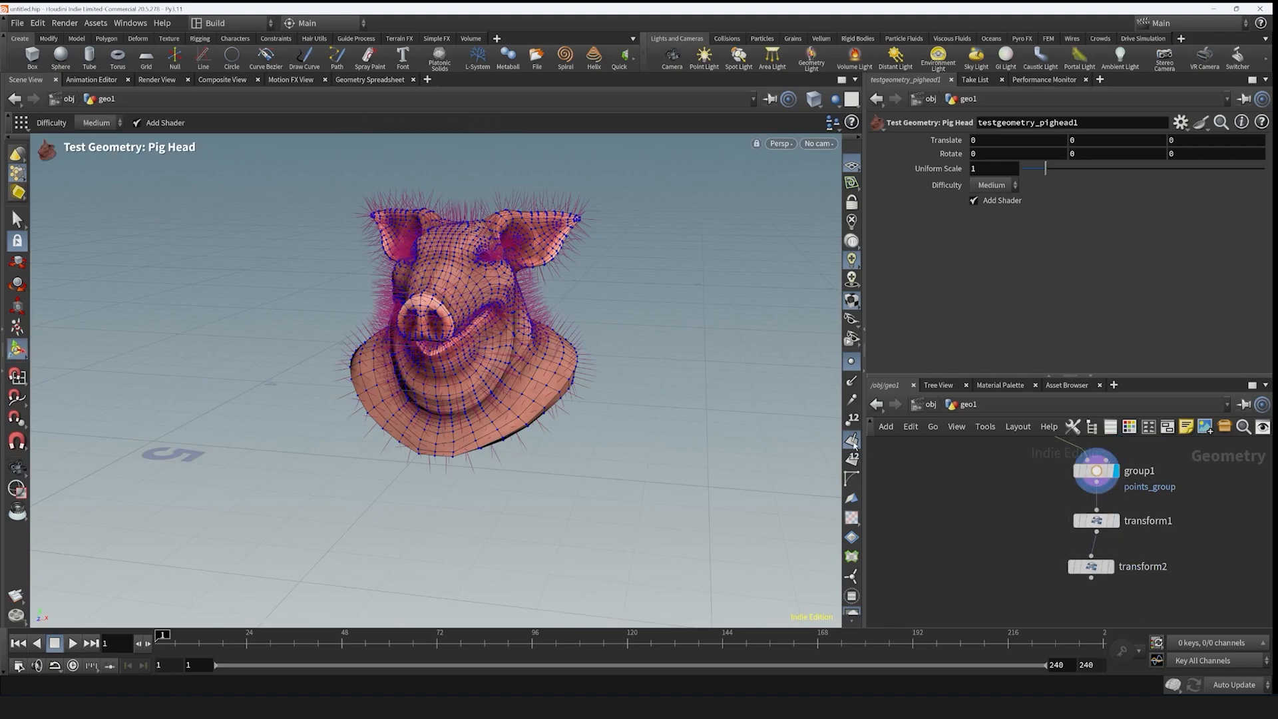
- Hide the point normals and view the pig head from an angle above the snout
key(Escape)
drag(659, 412, 731, 371)
key(Return)
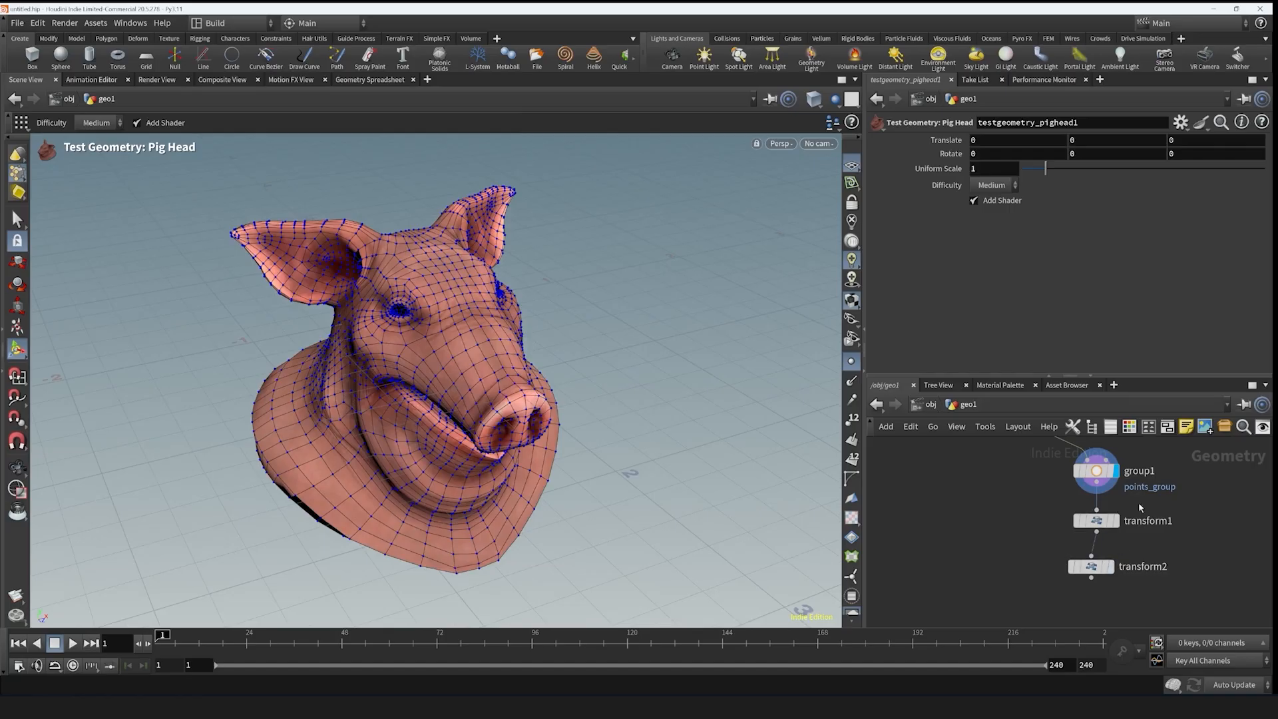
- Set the selection mode to Primitives, hide the point markers, and try selecting faces on the pig's snout
right_click(18, 176)
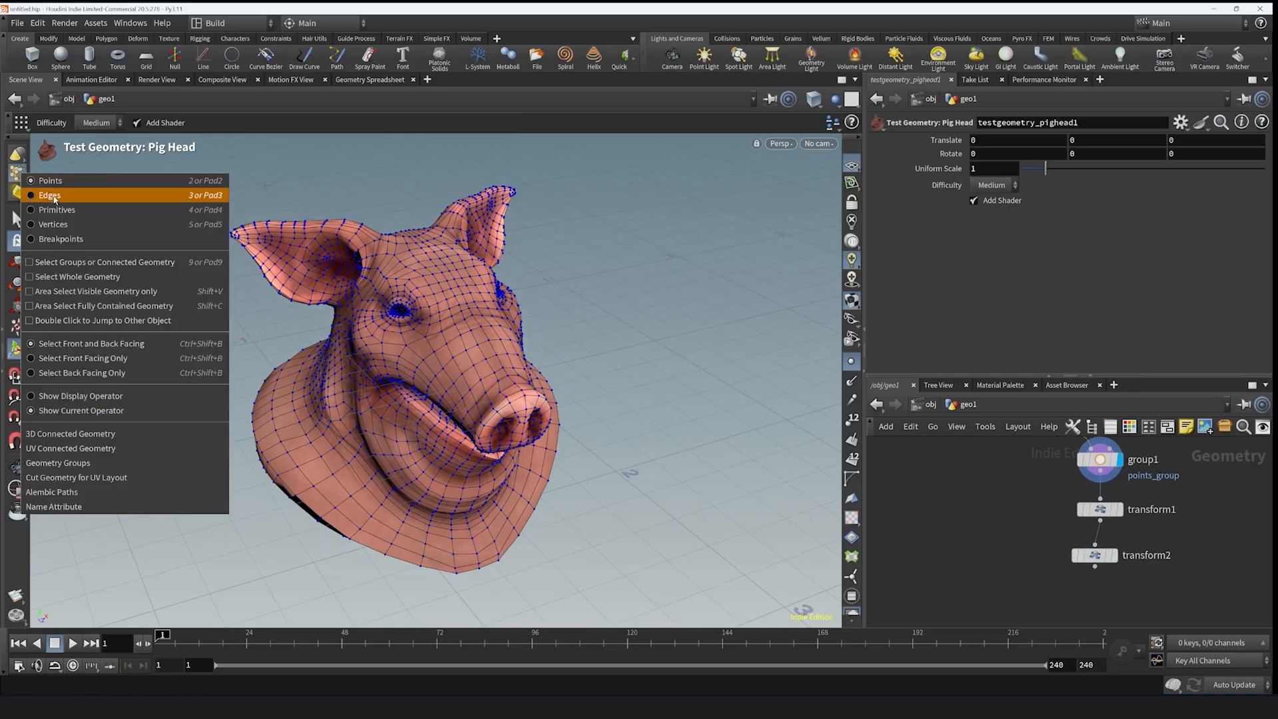
click(72, 210)
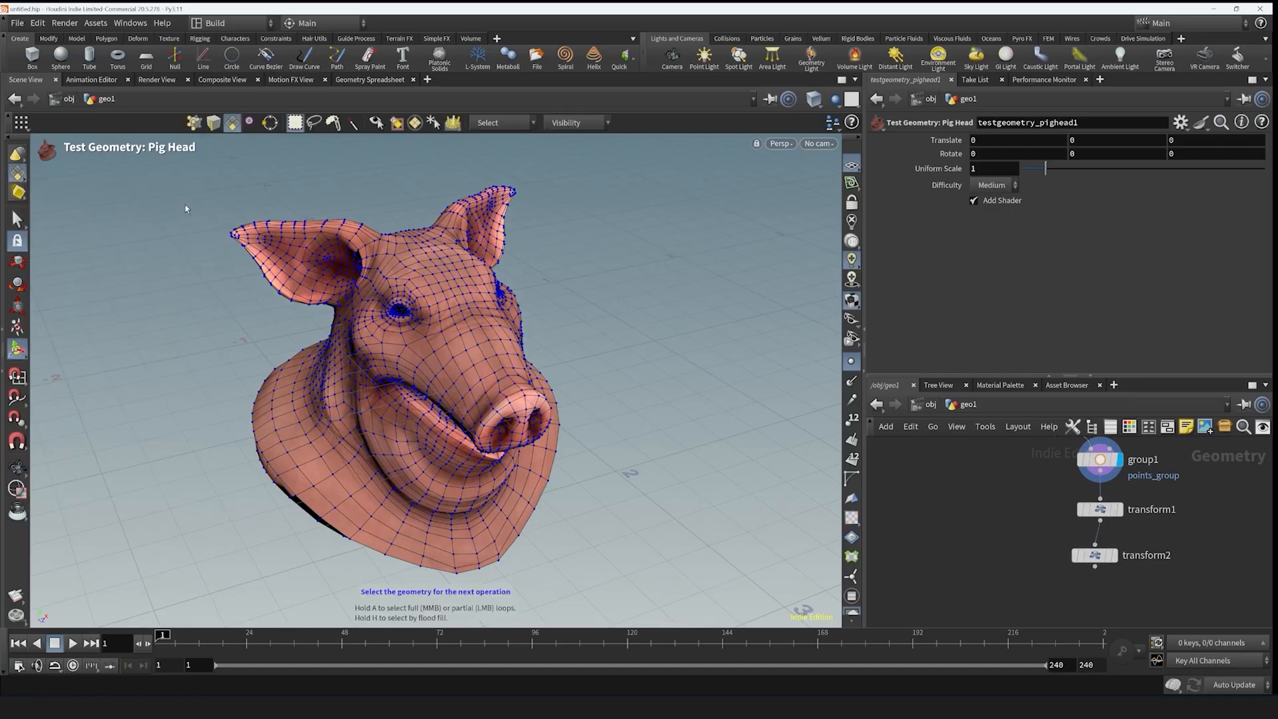
click(851, 363)
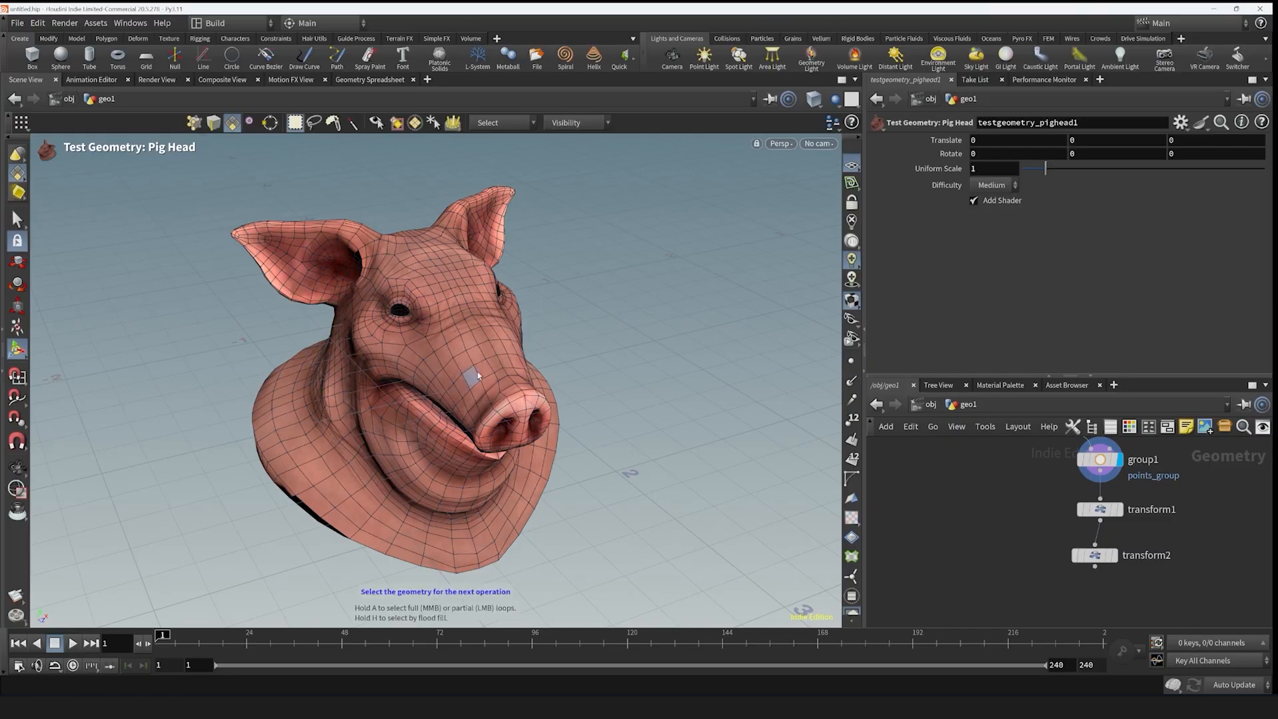
drag(420, 253, 505, 389)
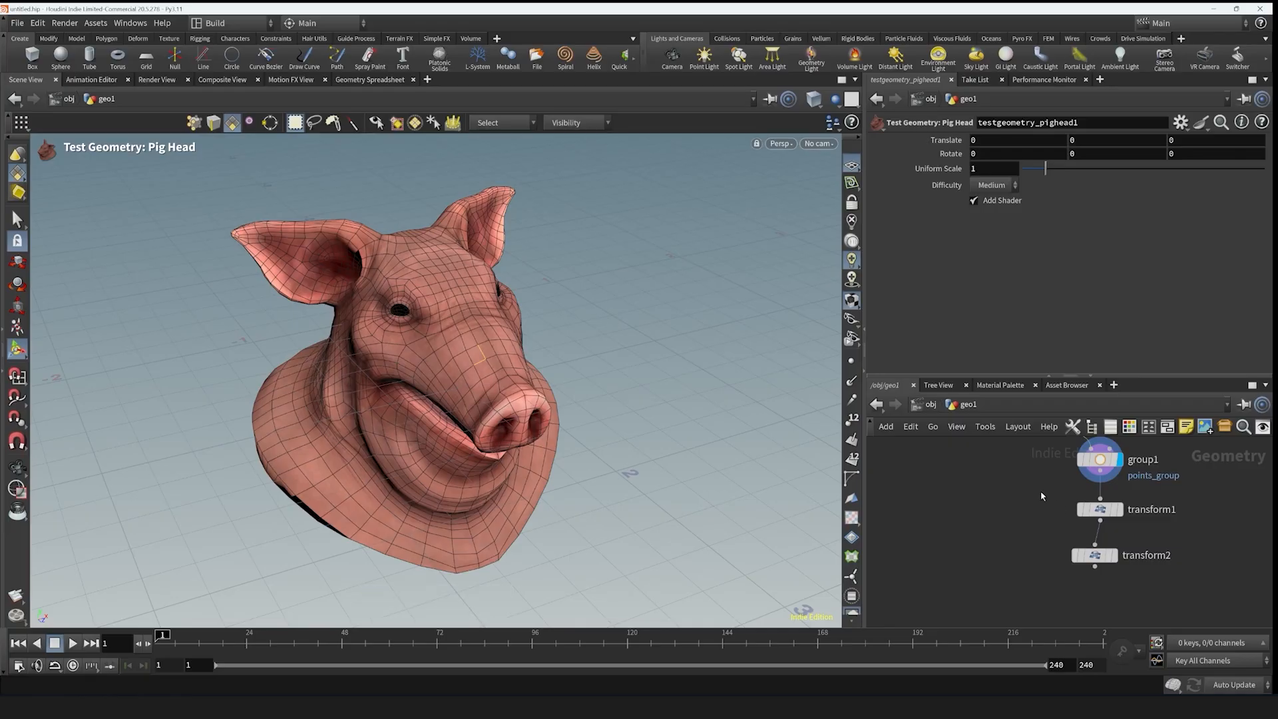
- Select group1, move it slightly aside in the network, and turn off its Keep by Normals option
scroll(1065, 486, up, 2)
drag(1080, 482, 1032, 490)
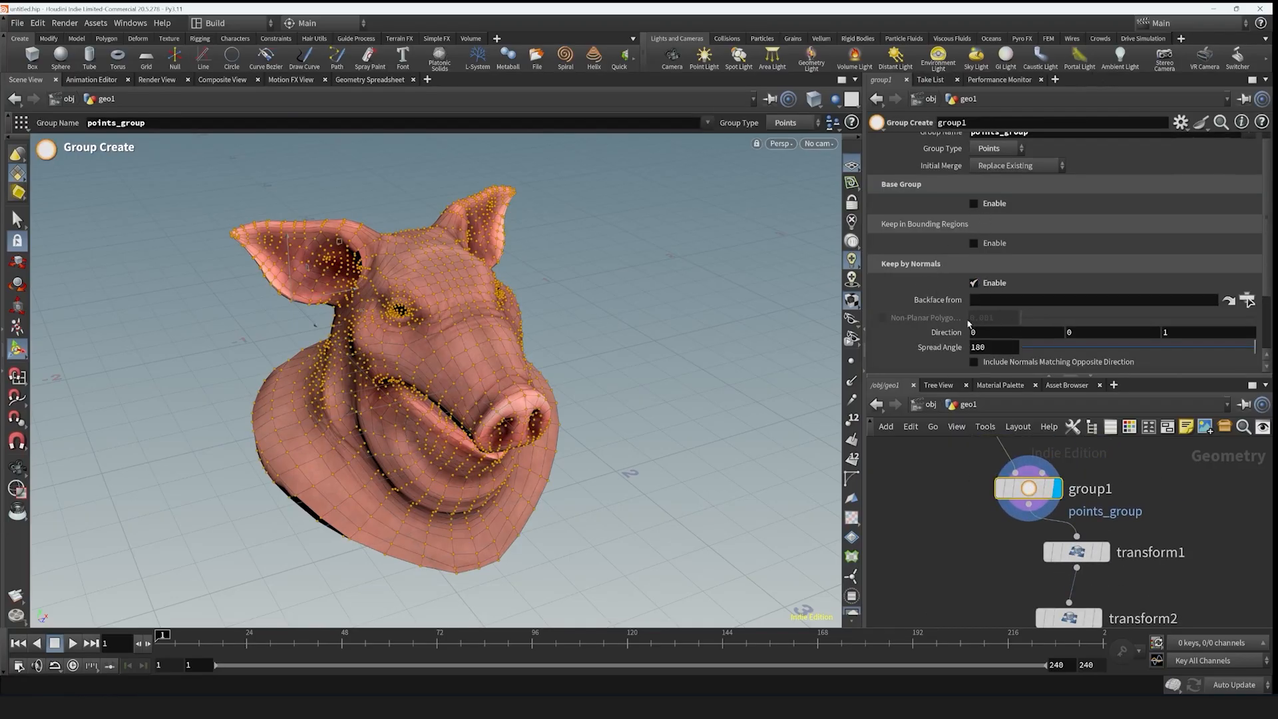
scroll(968, 324, down, 1)
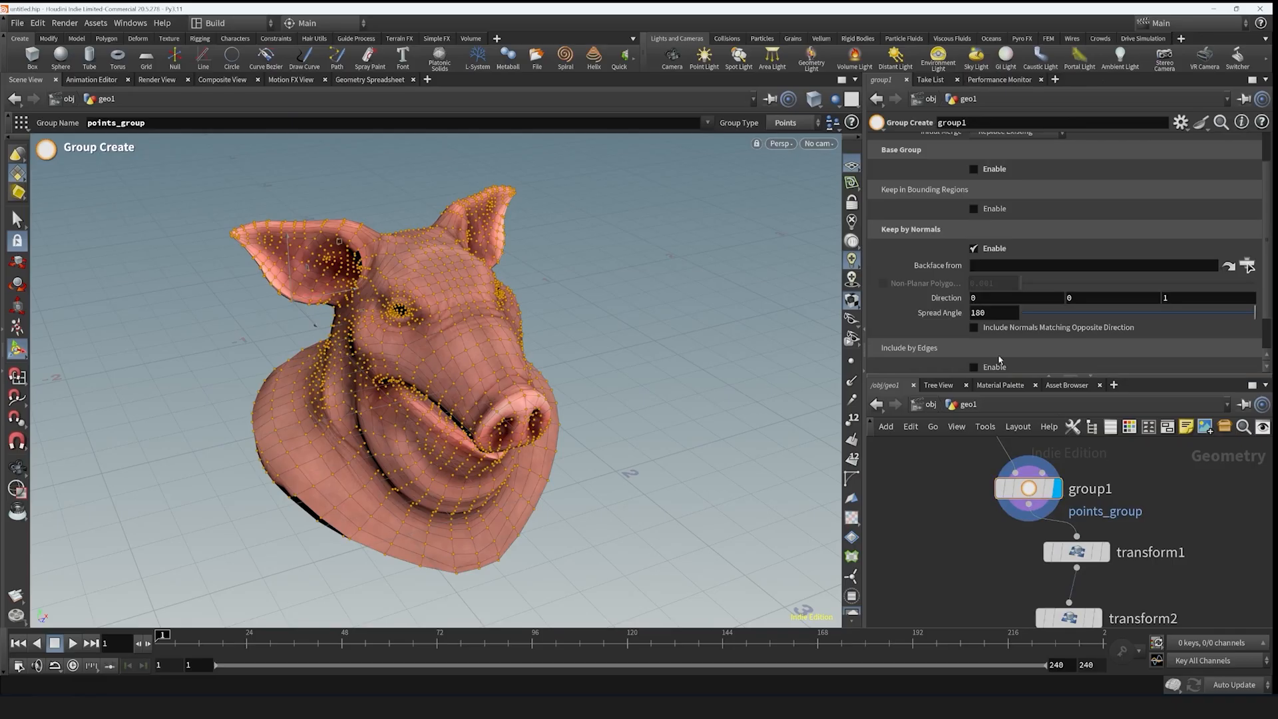
click(974, 248)
- Try Keep in Bounding Regions on the pig head, examine the grouped points from around it, and disable the option
scroll(975, 247, up, 1)
click(974, 243)
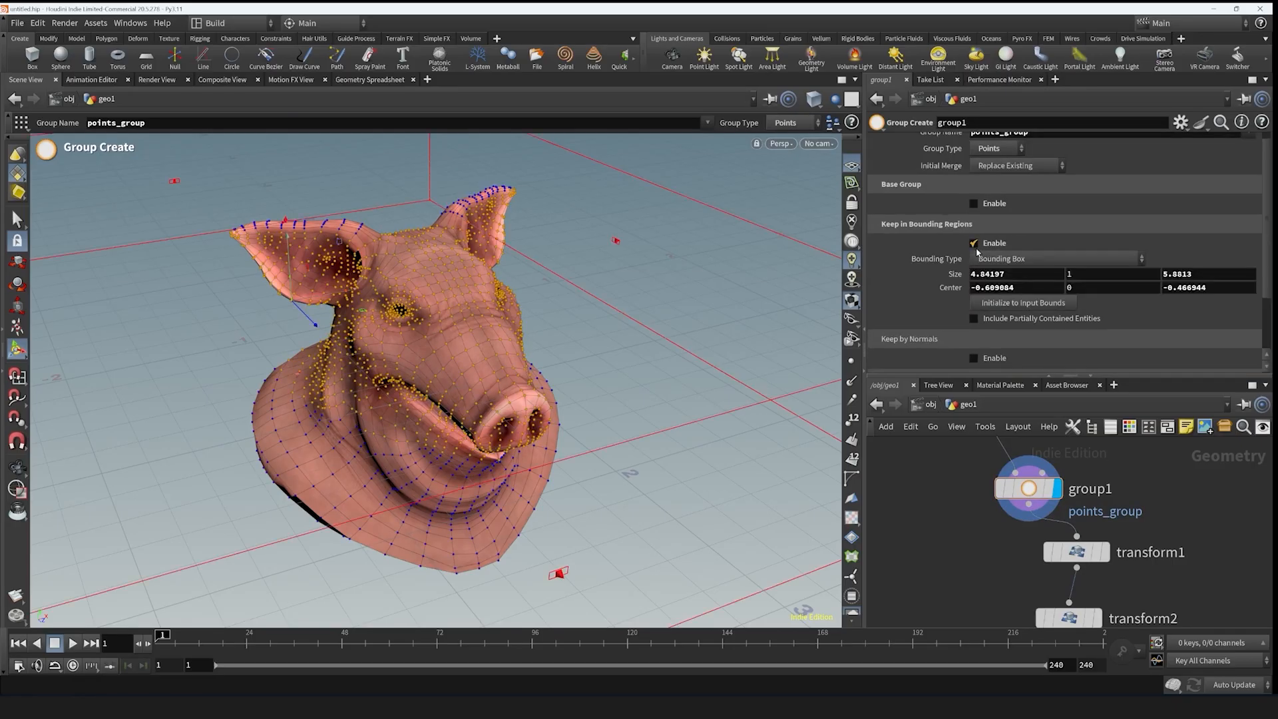
key(Escape)
drag(701, 462, 514, 399)
mouse_move(708, 240)
alt+mouse_down()
mouse_move(642, 223)
mouse_move(713, 261)
alt+mouse_up()
scroll(1026, 280, up, 1)
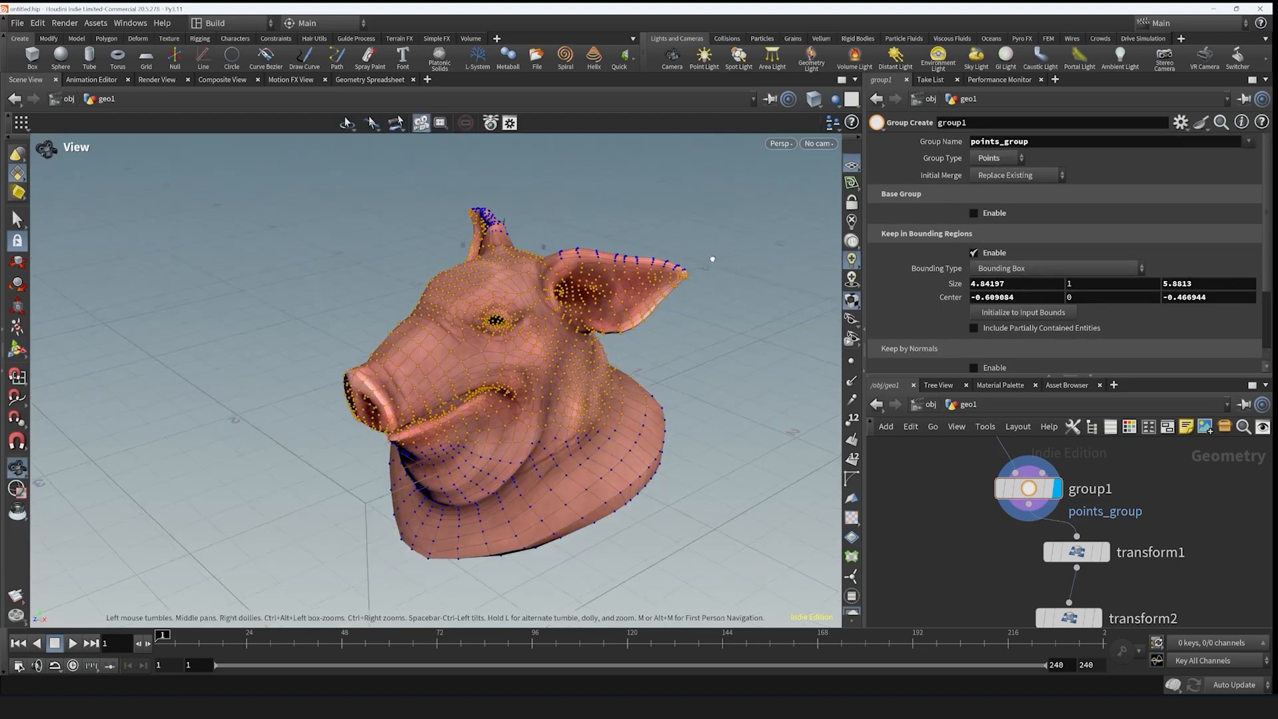
click(974, 253)
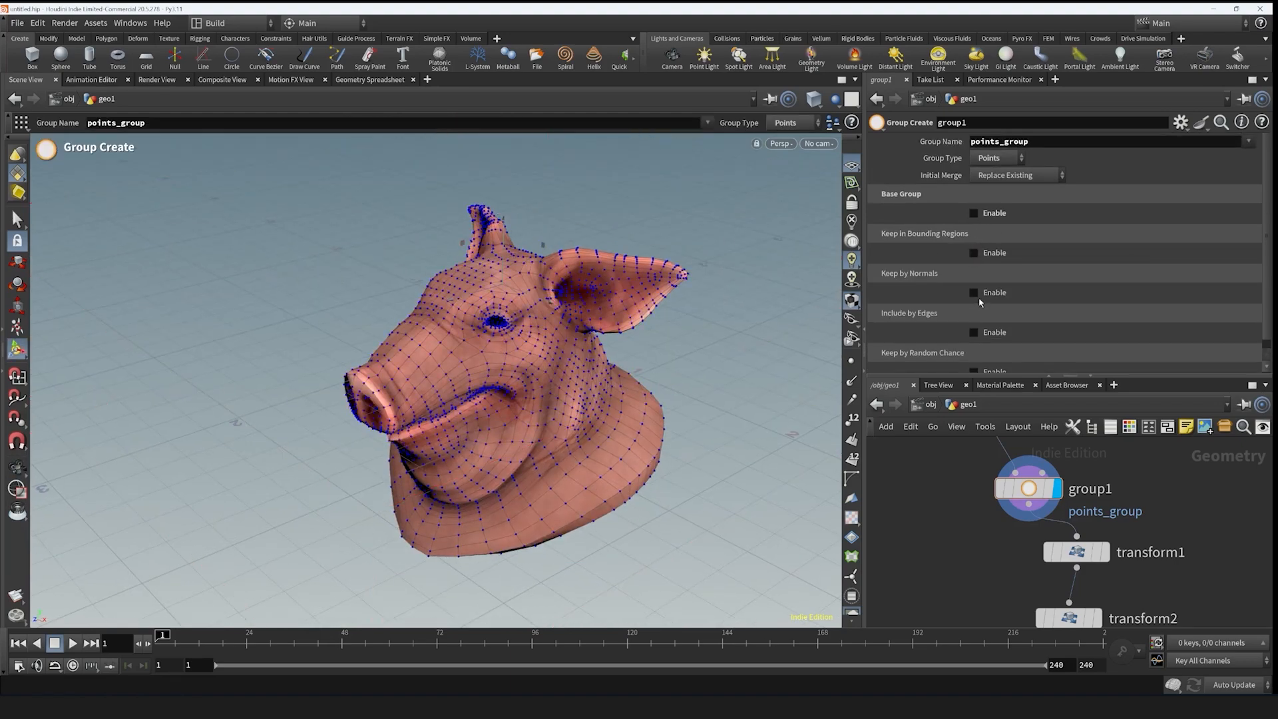
- Enable Keep by Normals on group1 and set its Spread Angle to 64.1, checking the grouped points on the pig head
click(974, 293)
alt+drag(732, 291, 693, 286)
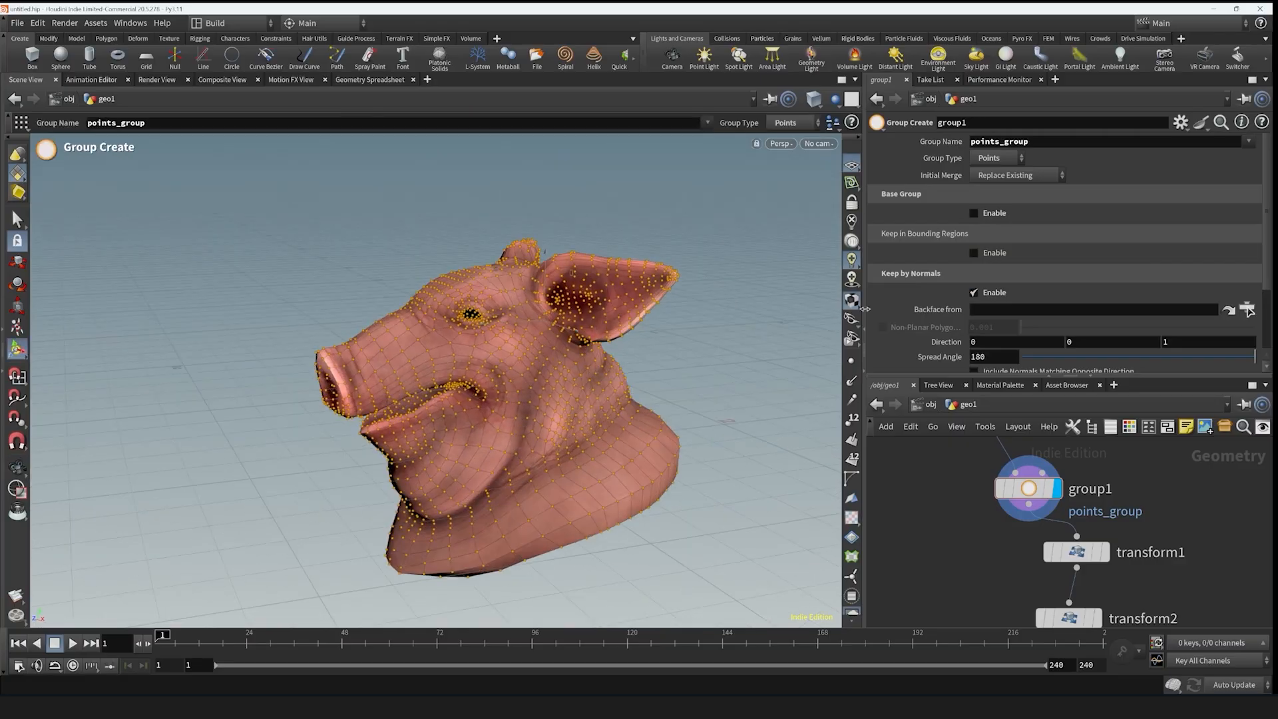
scroll(966, 335, down, 3)
drag(1237, 307, 1106, 317)
scroll(1066, 320, up, 1)
alt+drag(836, 359, 805, 362)
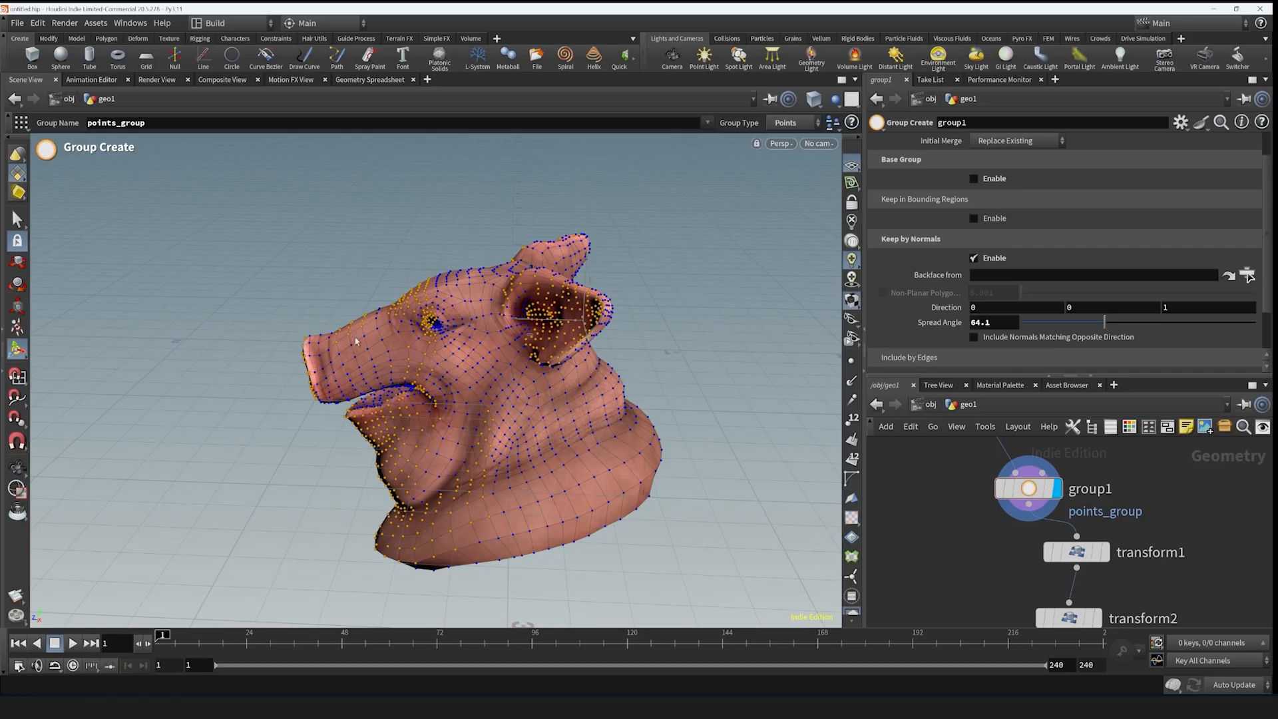
- Change group1's Group Type to Primitives and inspect the grouped faces around the pig head
scroll(1038, 200, up, 1)
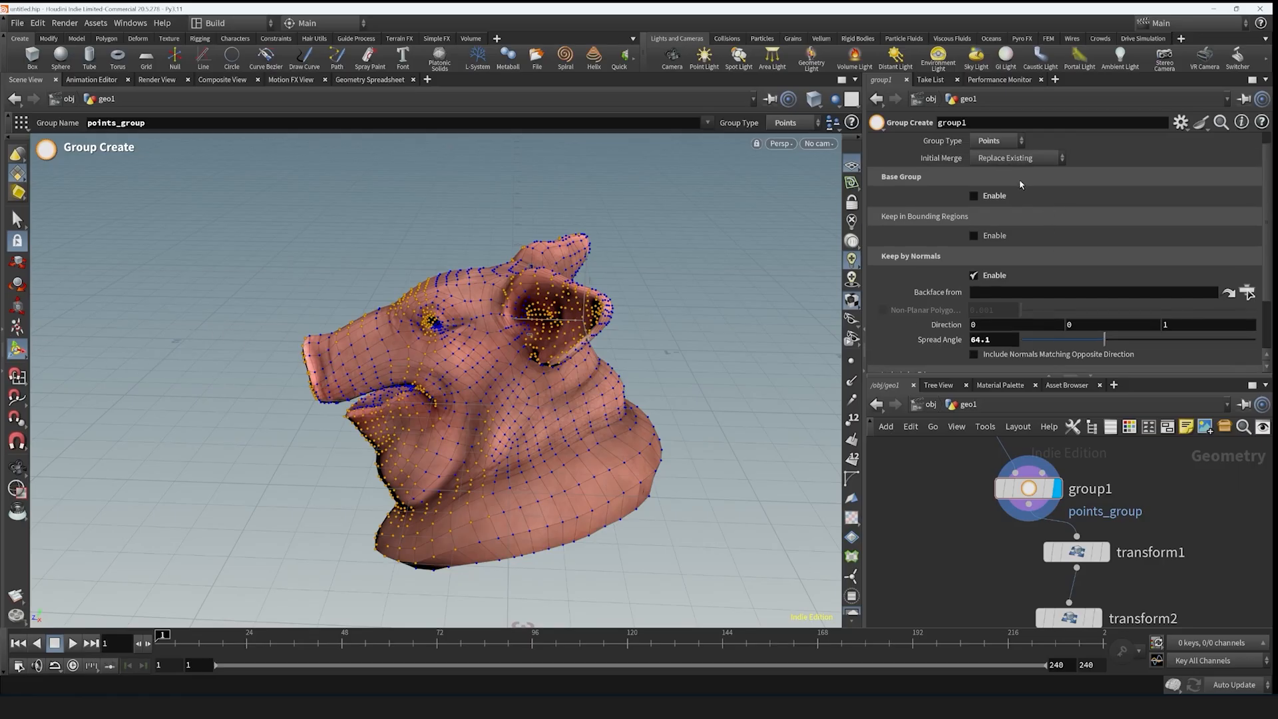
click(1006, 146)
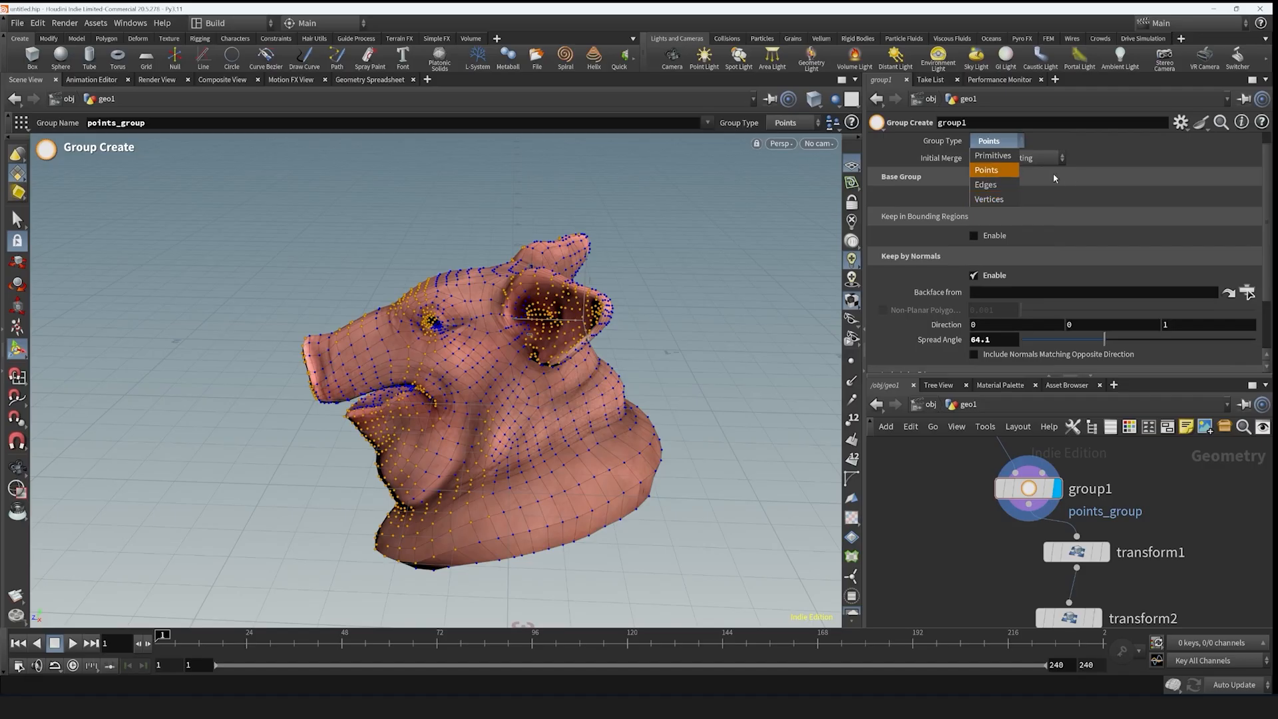
click(1006, 155)
drag(359, 366, 409, 366)
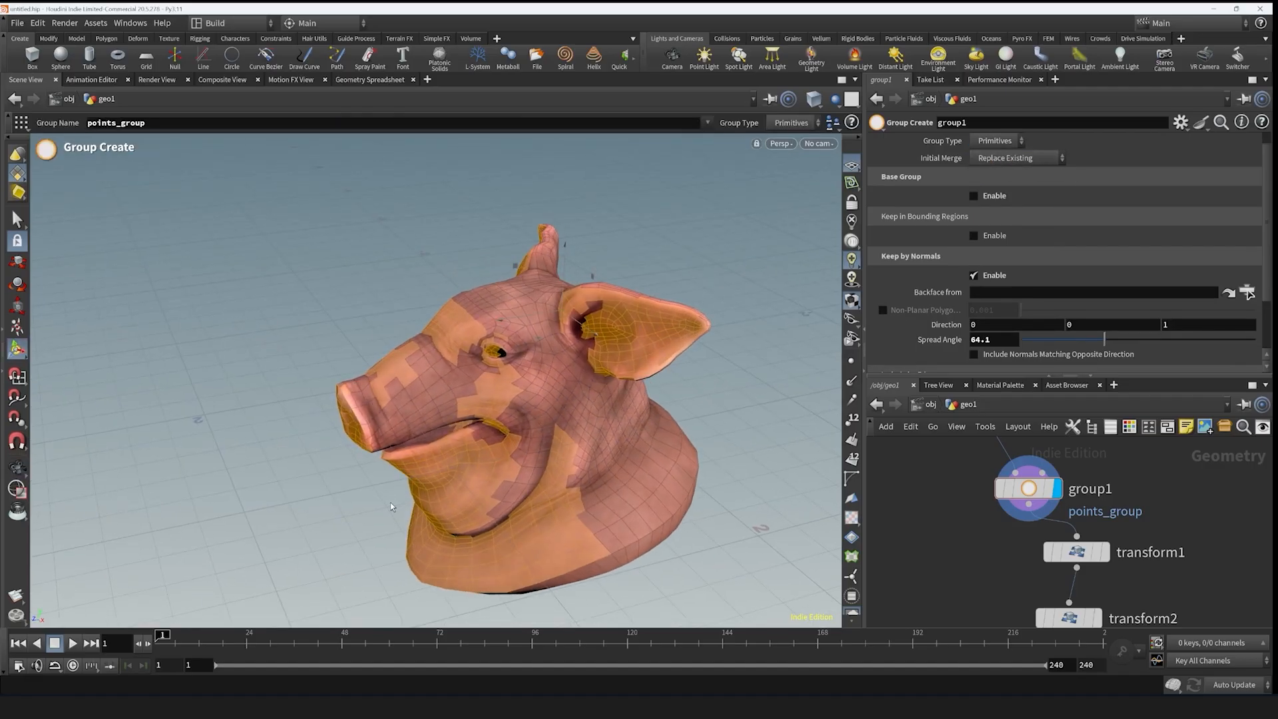
drag(371, 499, 341, 468)
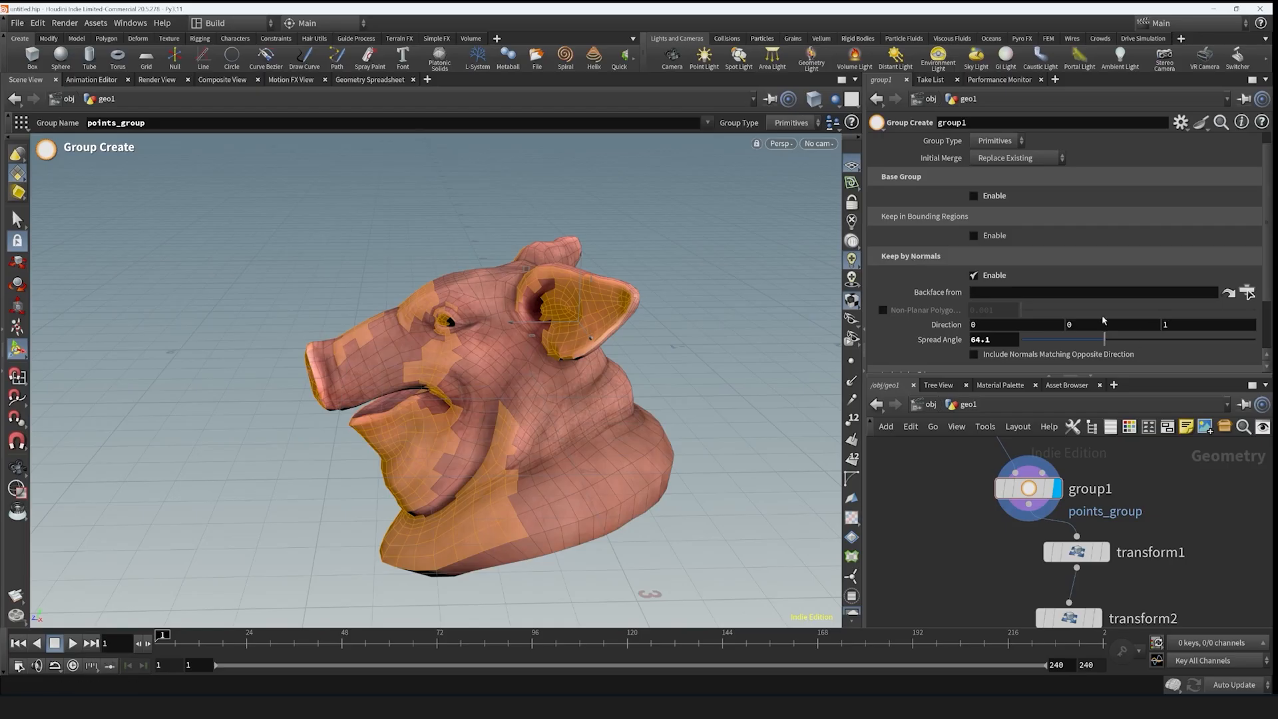
- Set the Keep by Normals Direction to 0, 1, 0 so the group picks upward-facing primitives
text(0)
click(1063, 325)
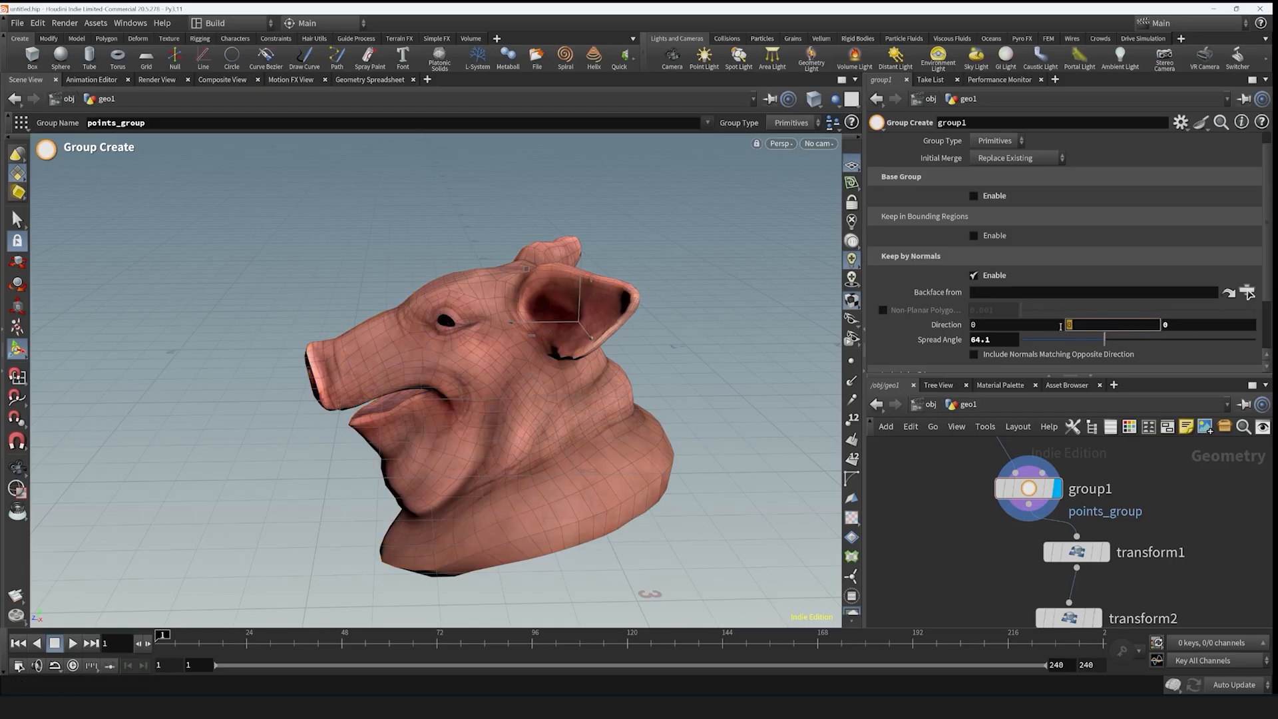
text(1)
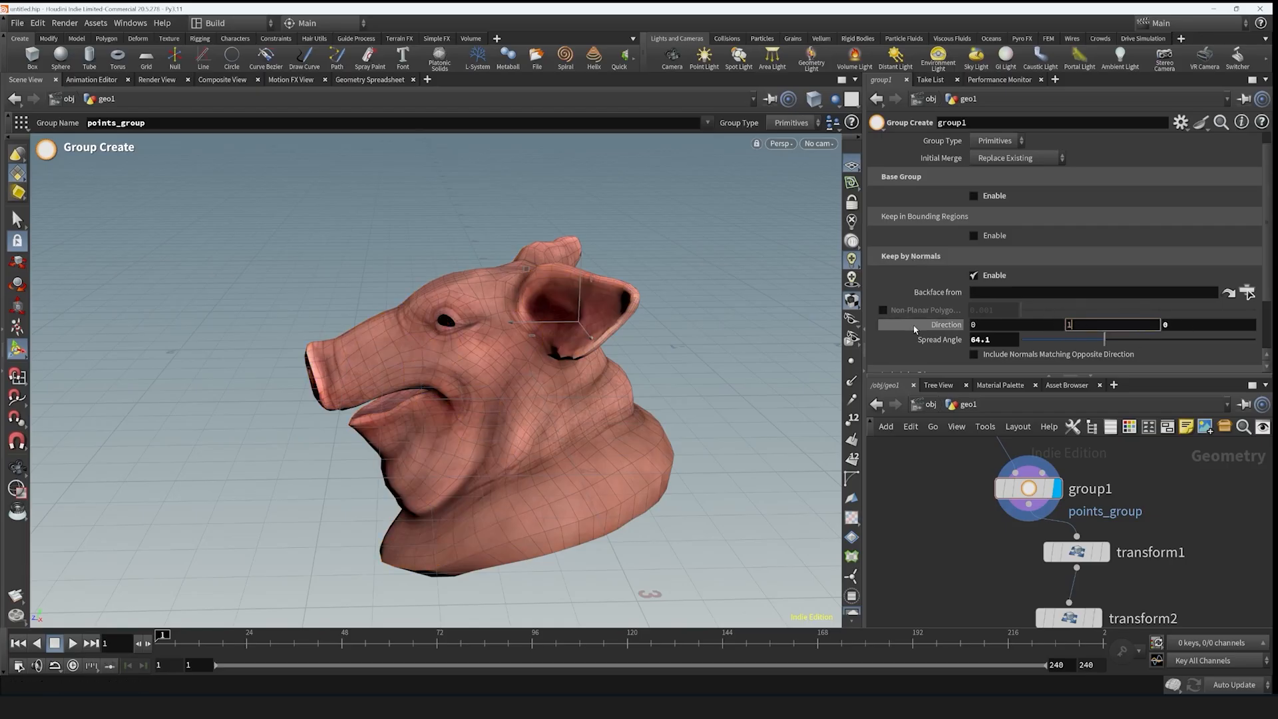
key(Return)
alt+drag(568, 221, 572, 316)
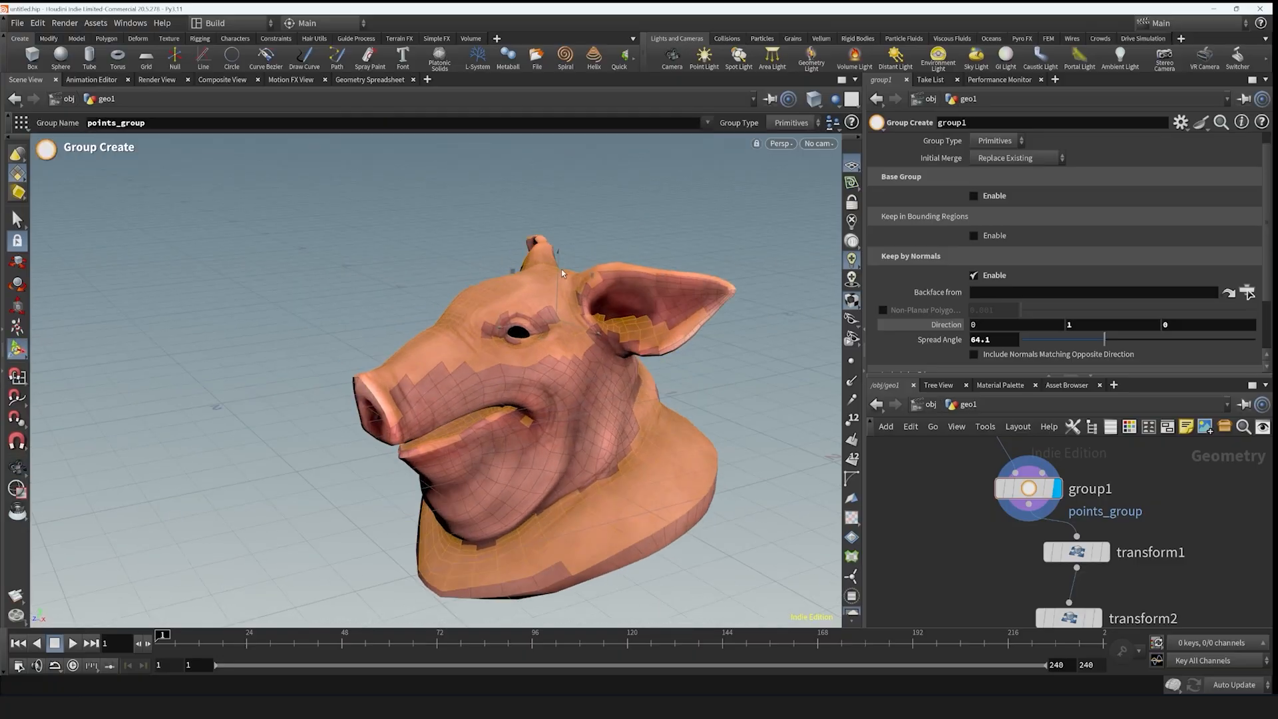
- Reduce the Keep by Normals Spread Angle to 46.2 and view the grouped faces from the pig's other side
mouse_move(1105, 345)
mouse_down()
mouse_move(1035, 346)
mouse_move(1138, 350)
mouse_move(1082, 352)
mouse_up()
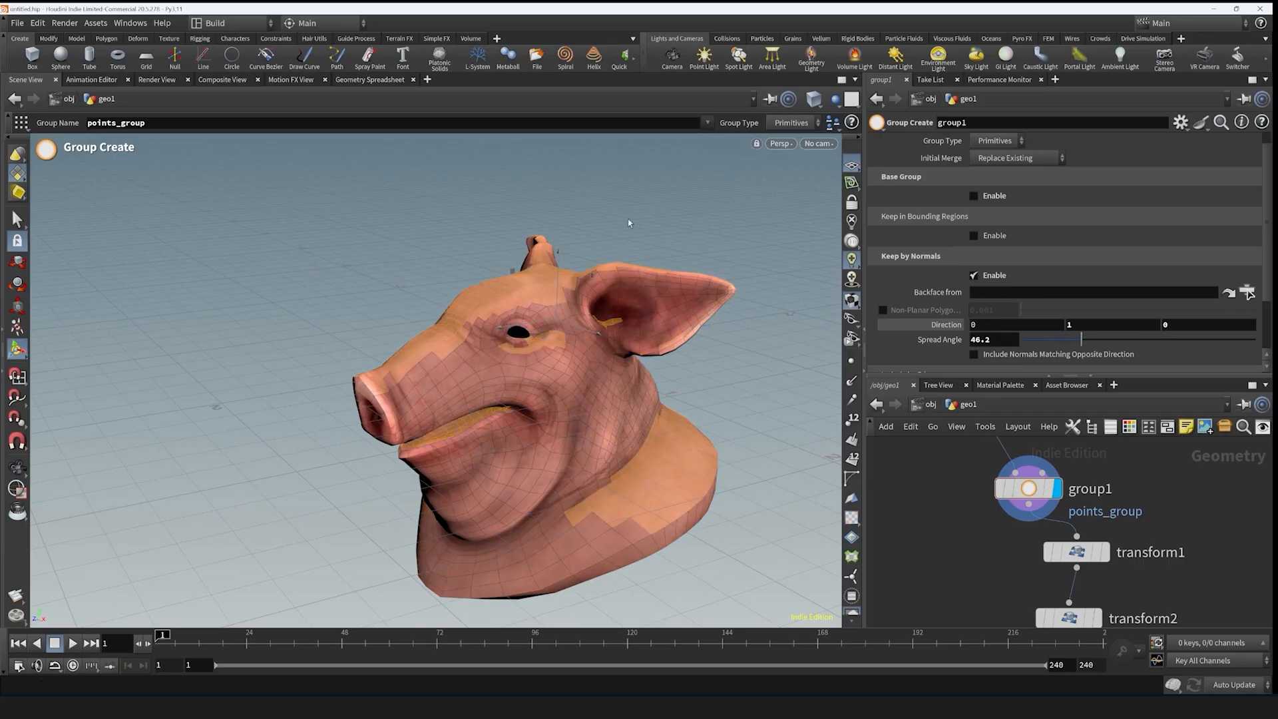
drag(629, 223, 787, 214)
scroll(1001, 265, down, 1)
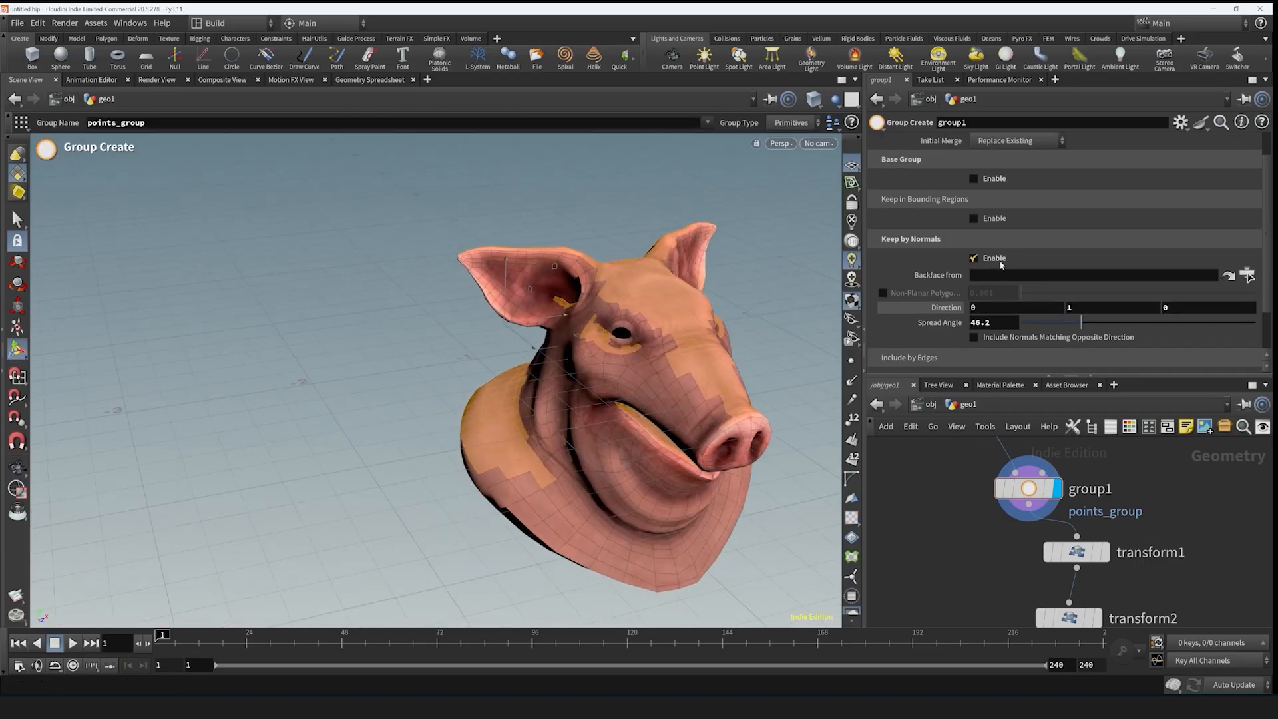
scroll(1002, 264, up, 1)
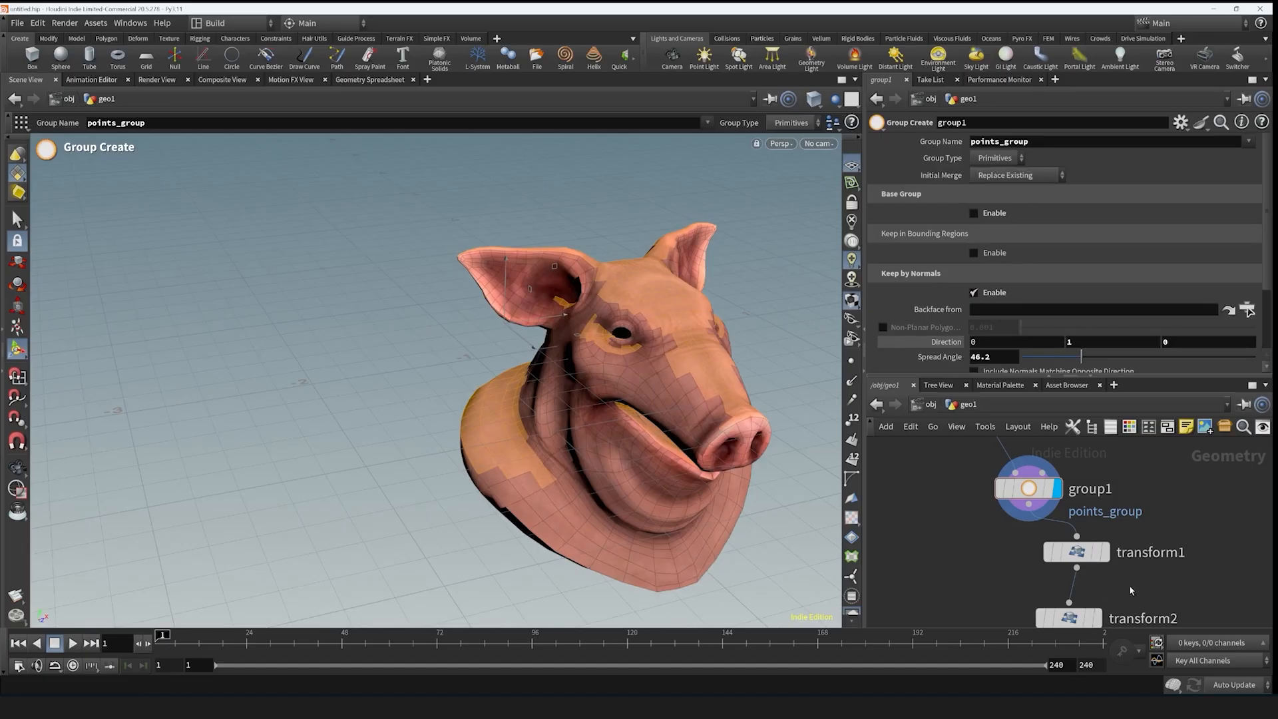
- Display and select transform1, and read the warning in its node info
middle_drag(1131, 590, 1142, 545)
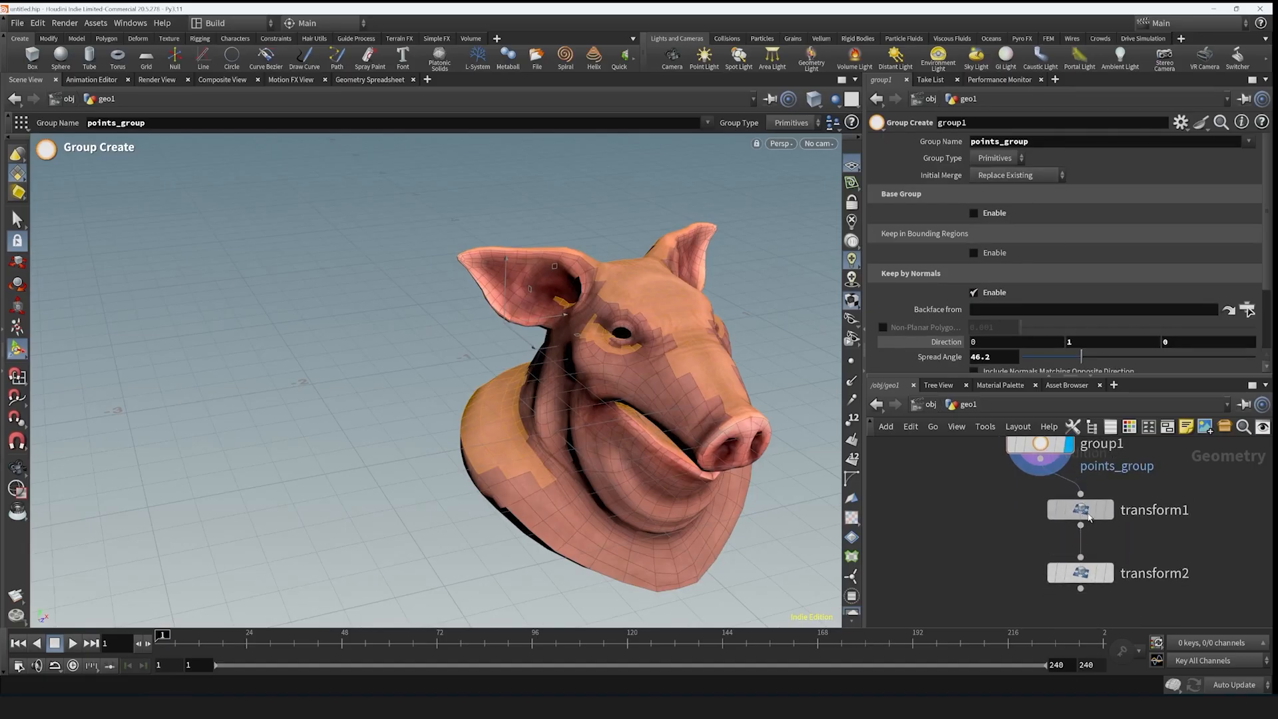
click(1080, 510)
click(1108, 510)
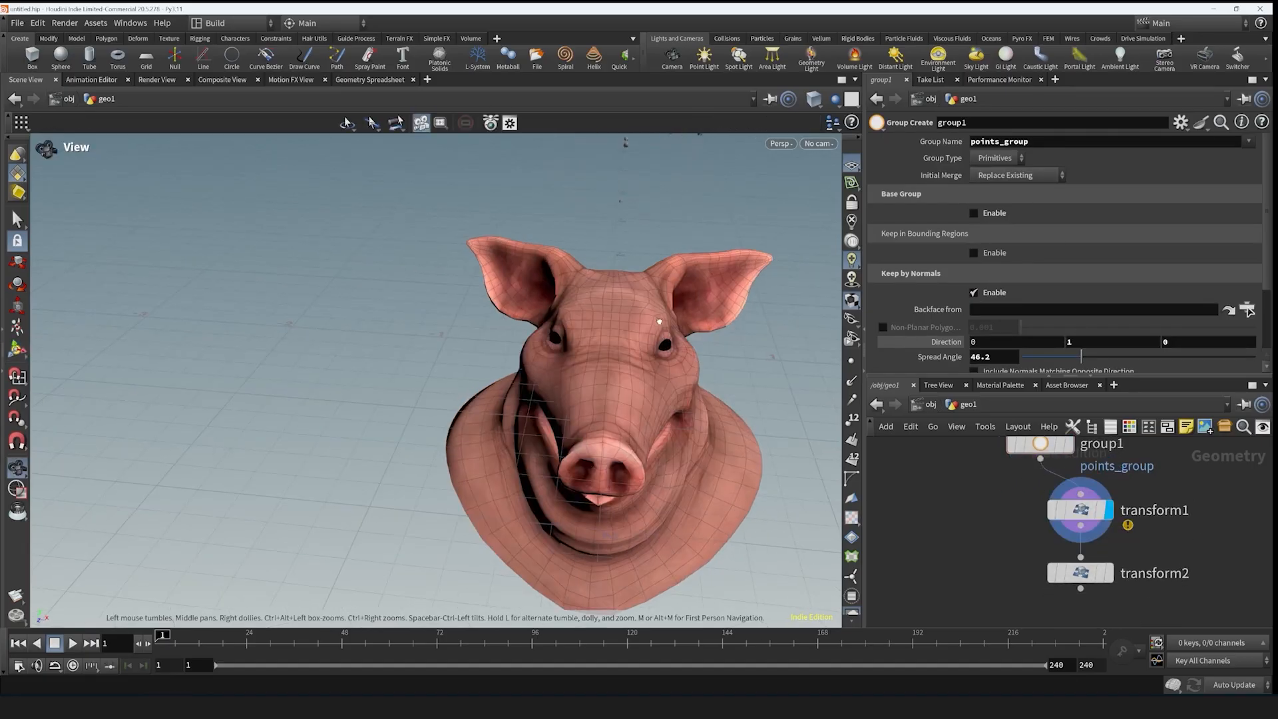
click(1085, 510)
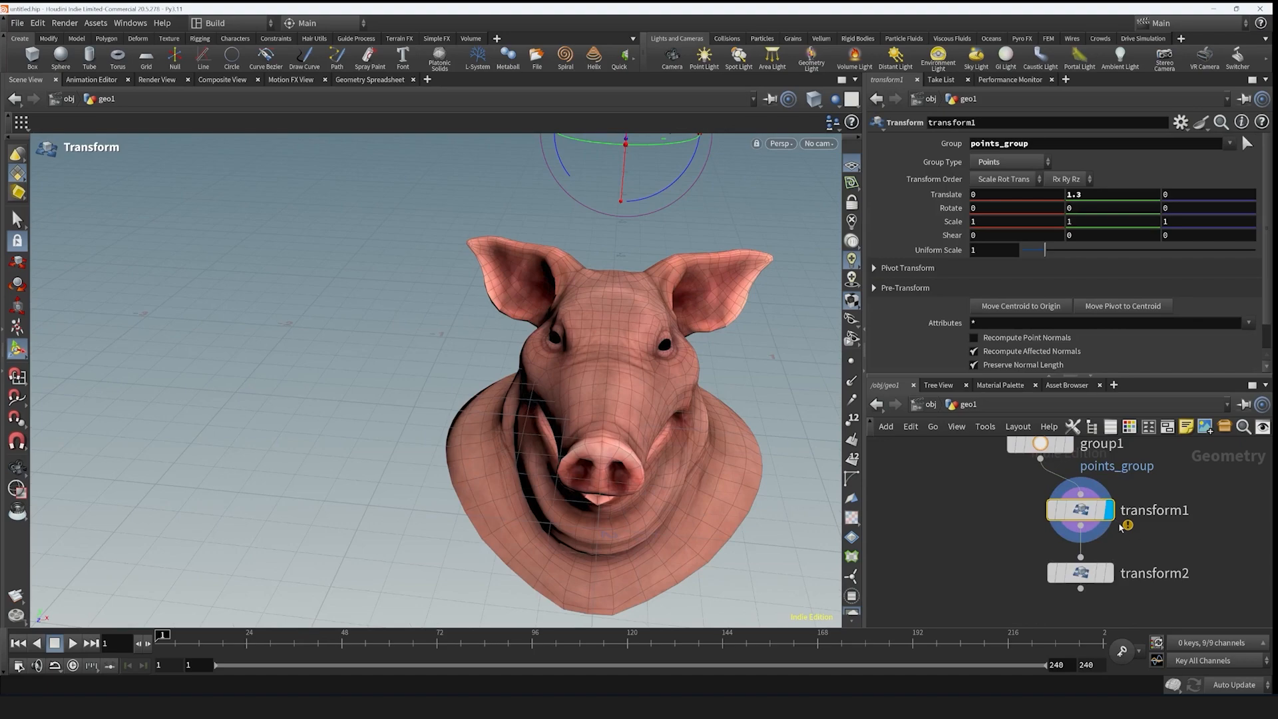
click(1031, 511)
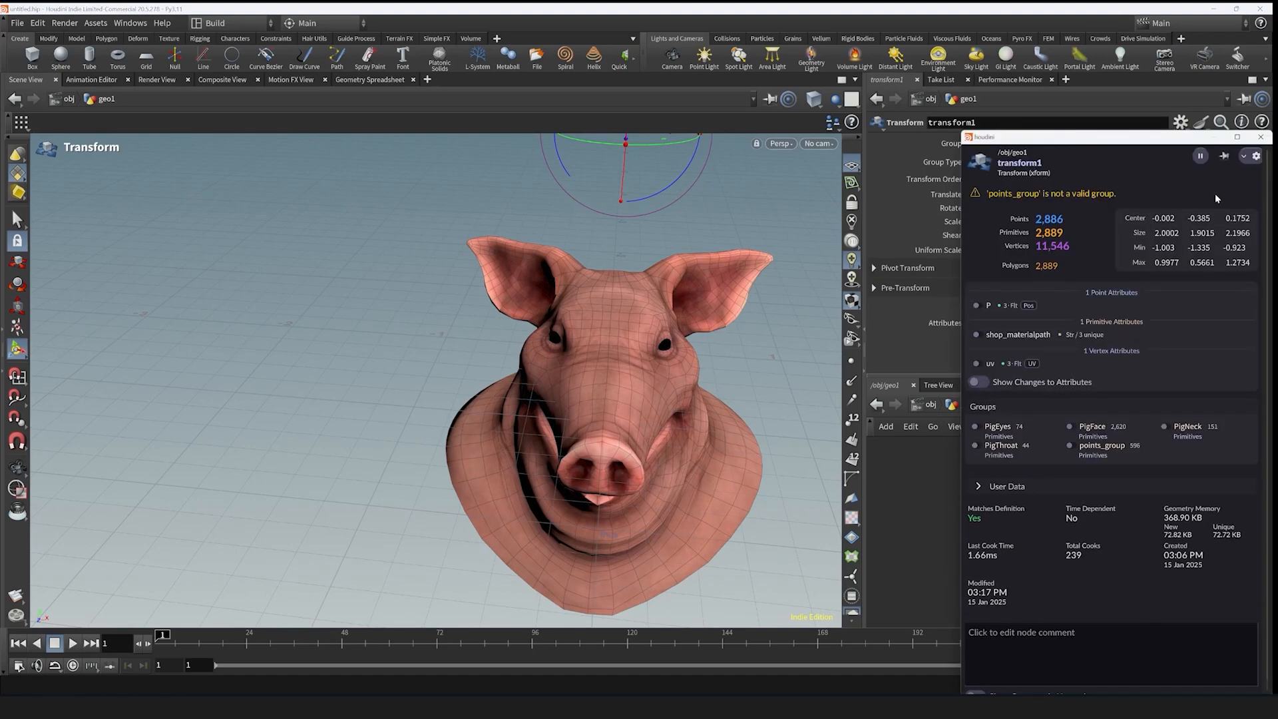
click(1260, 137)
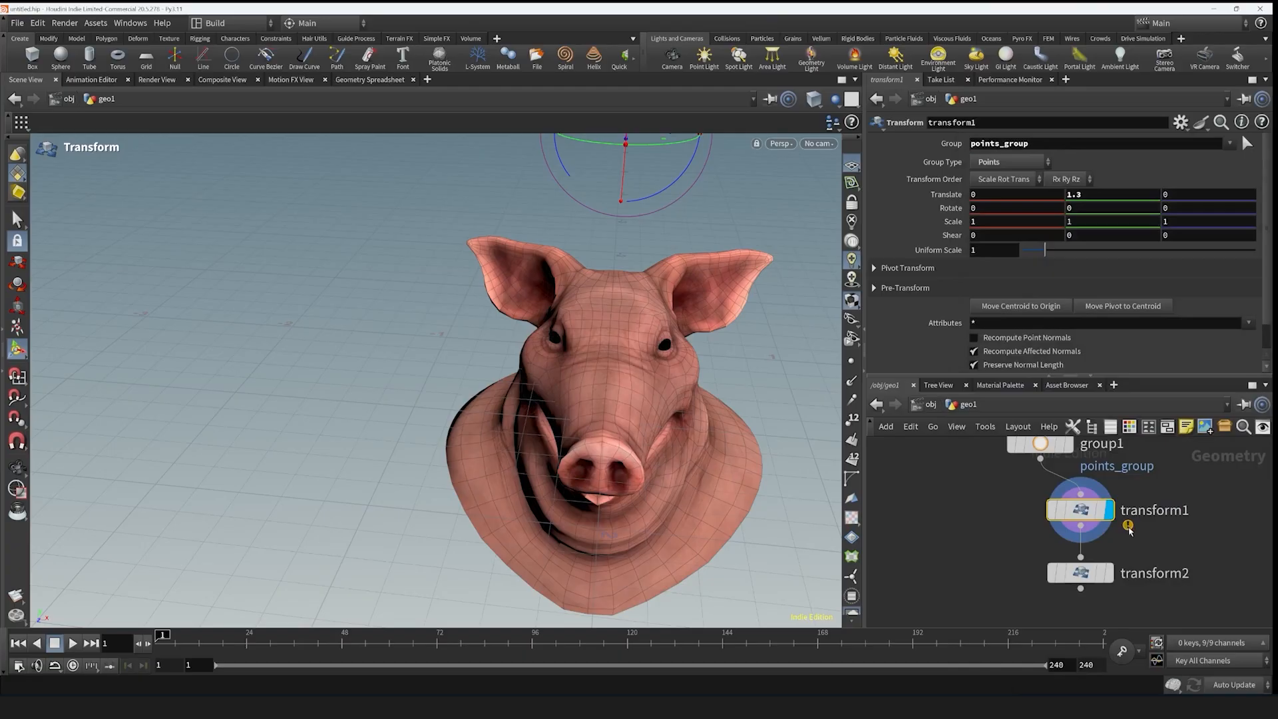
mouse_move(1086, 511)
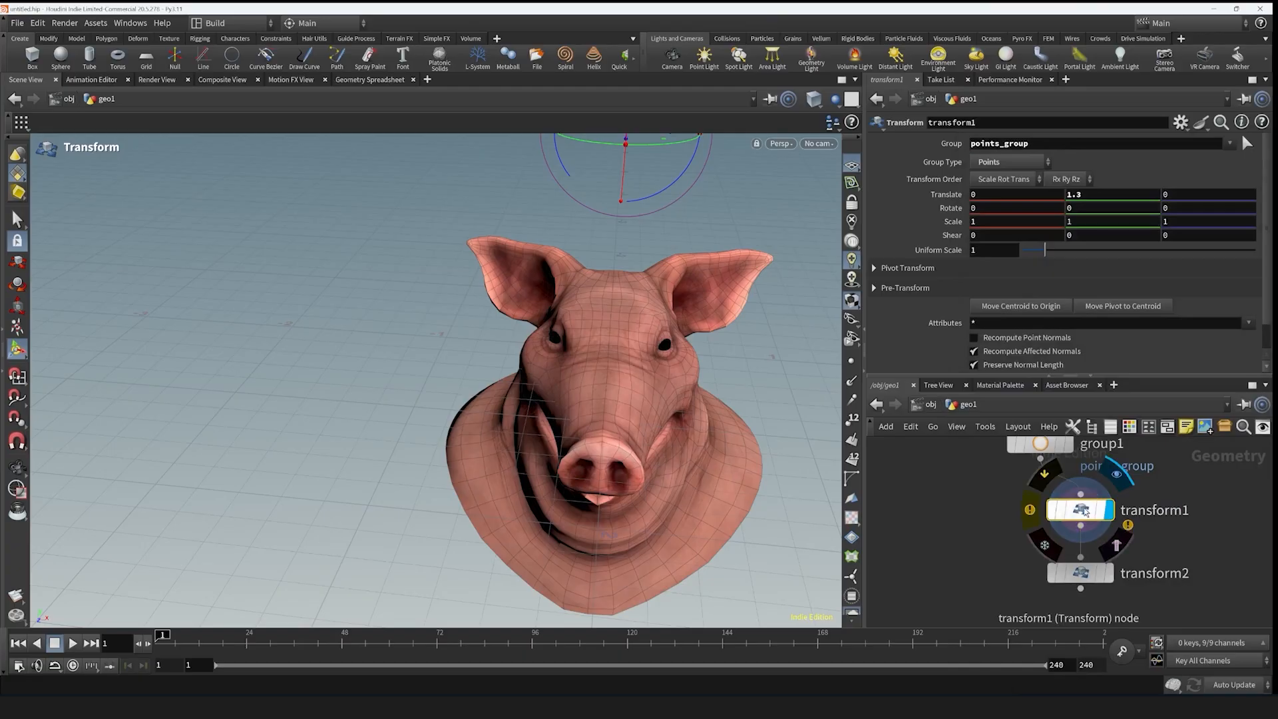
click(1036, 510)
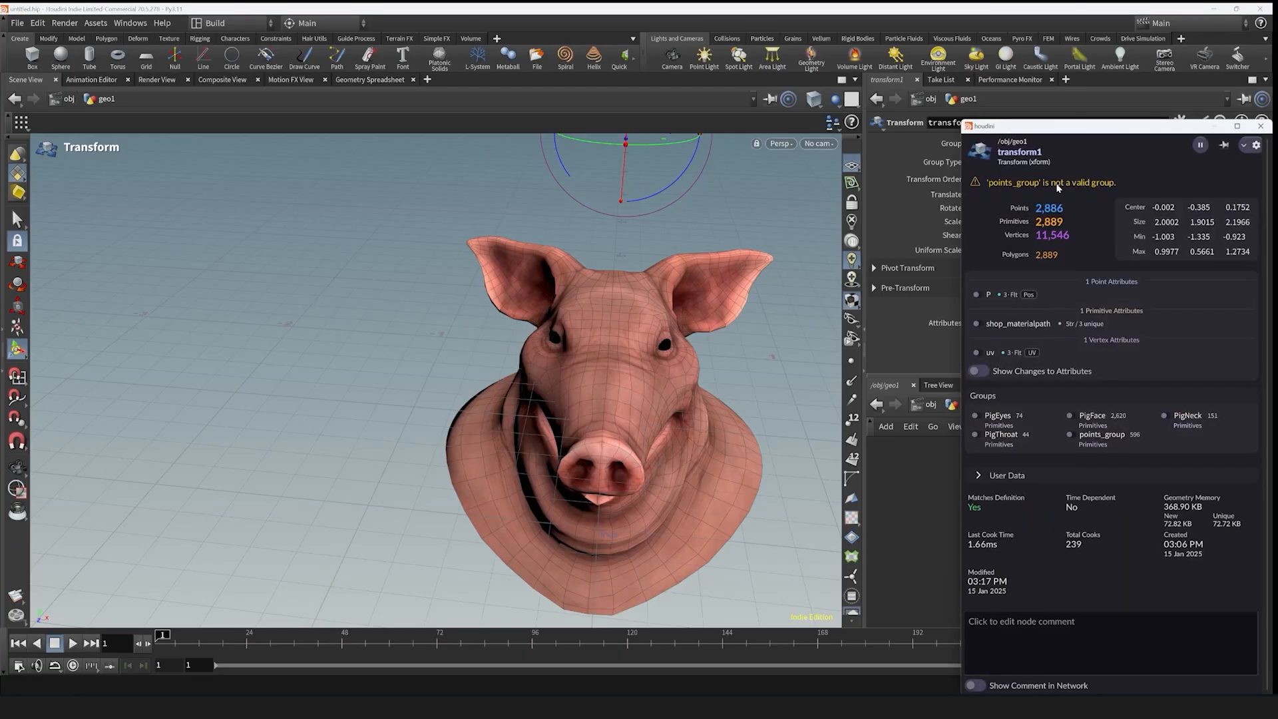
click(1260, 126)
- Check group1's settings, set transform1's Group Type to Primitives, and view the moved faces from the side
middle_drag(1156, 476, 1135, 531)
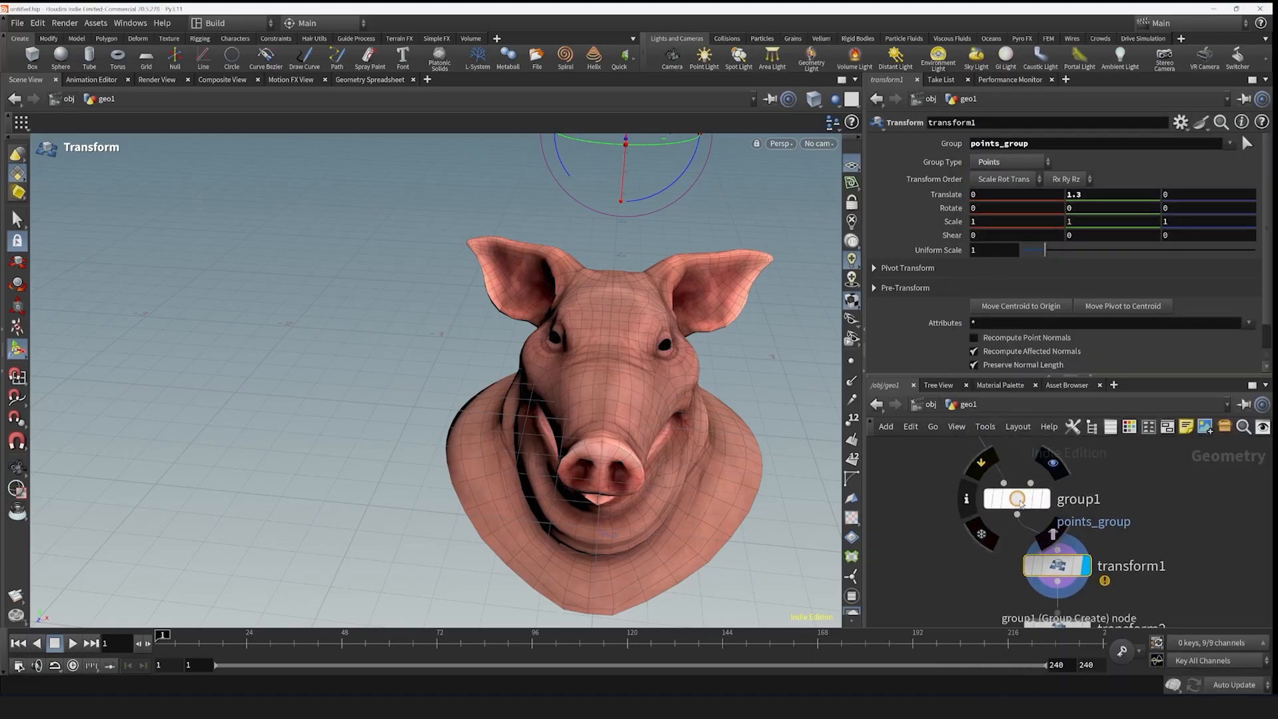
click(1016, 499)
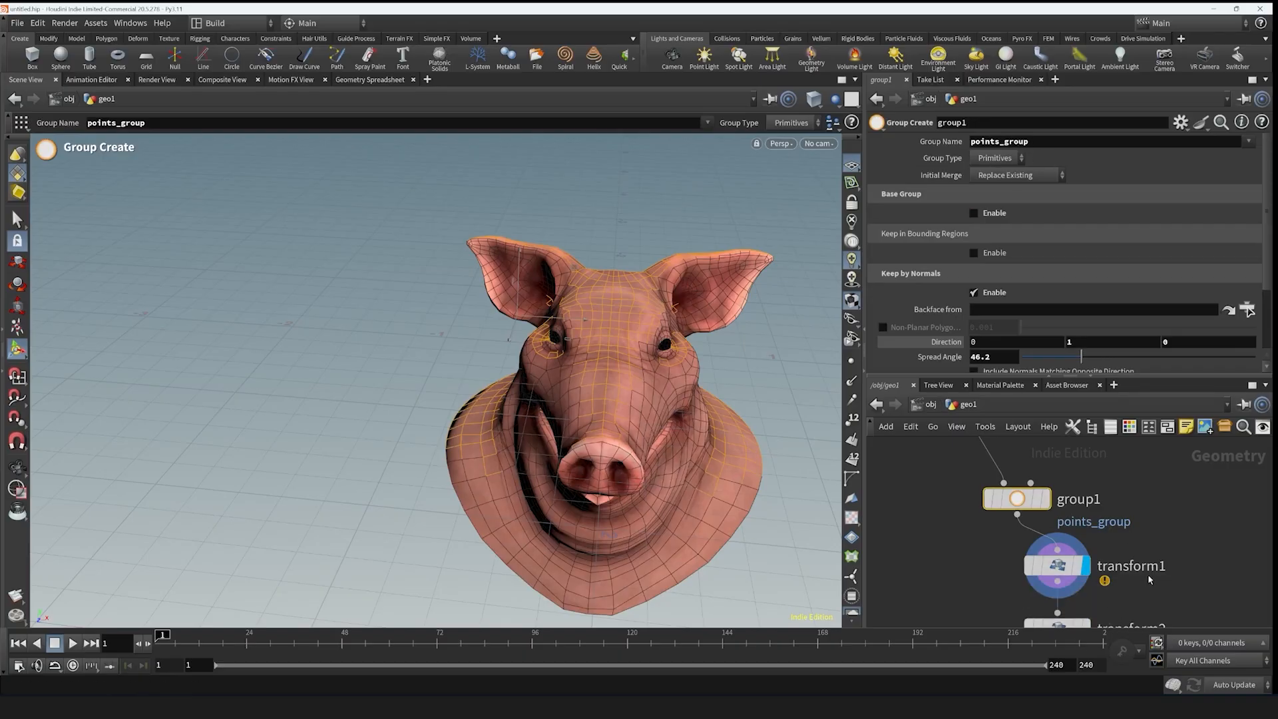
click(1057, 566)
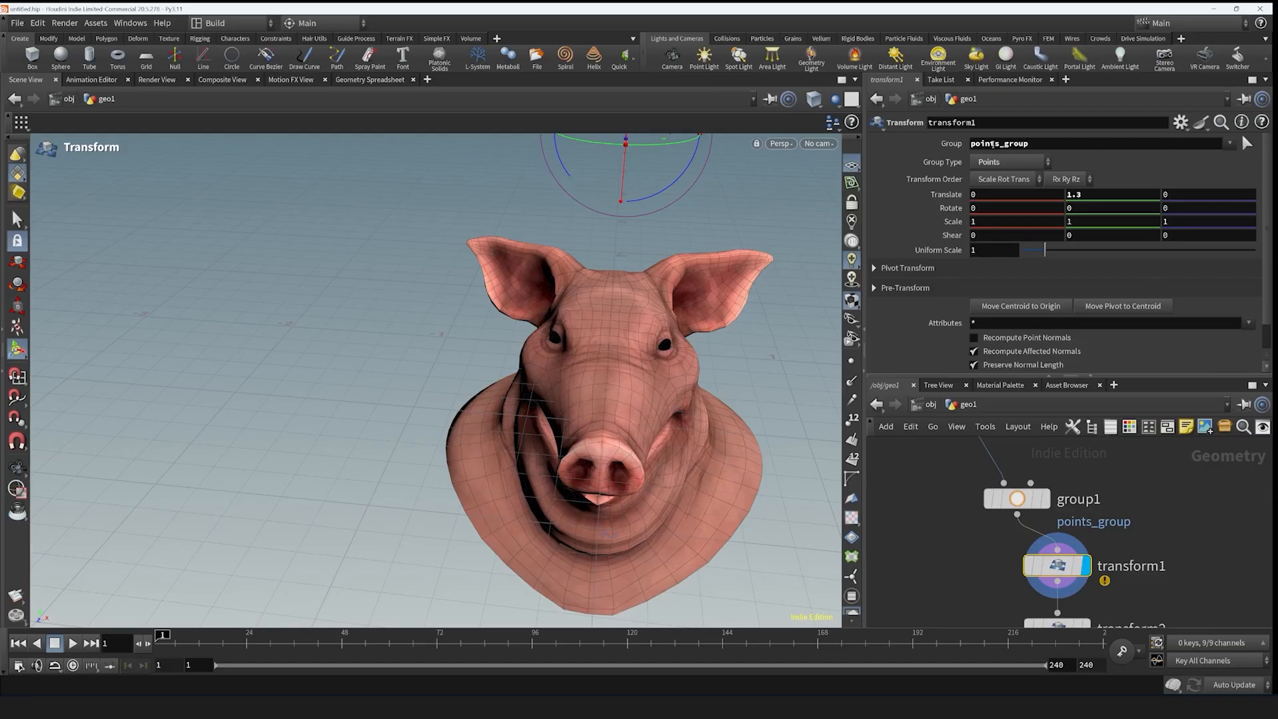
double_click(1022, 144)
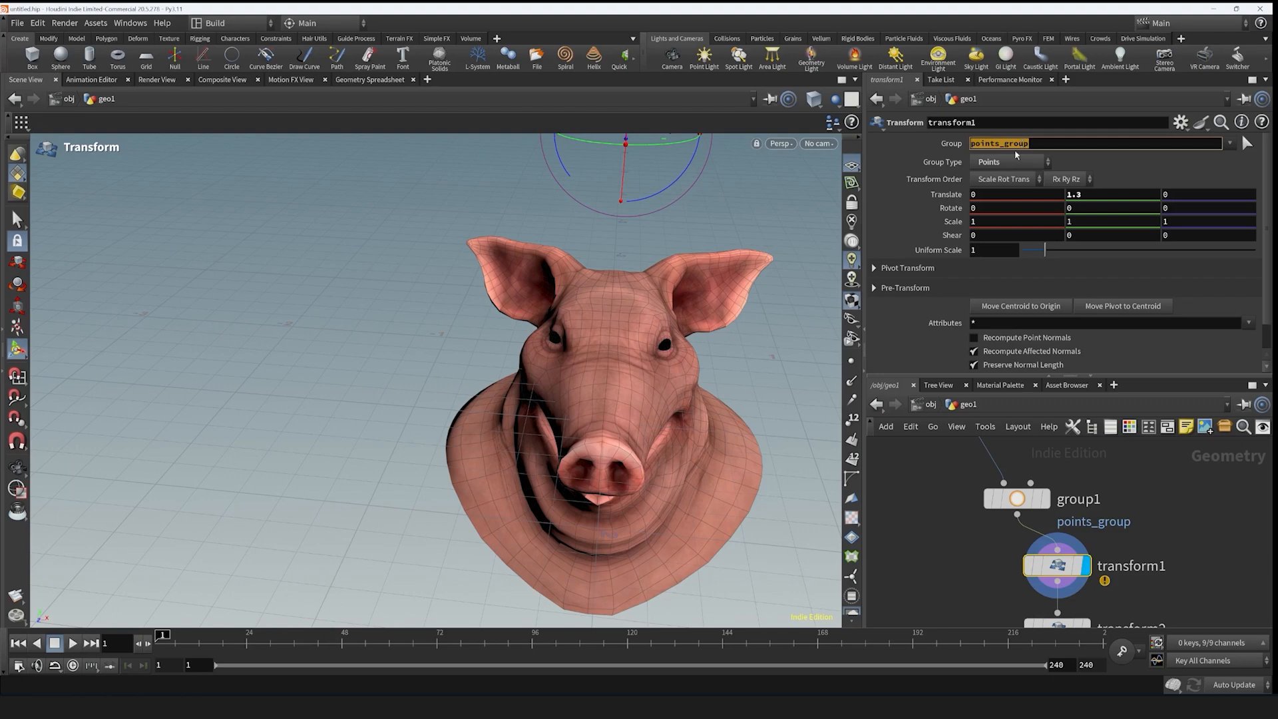
click(1012, 163)
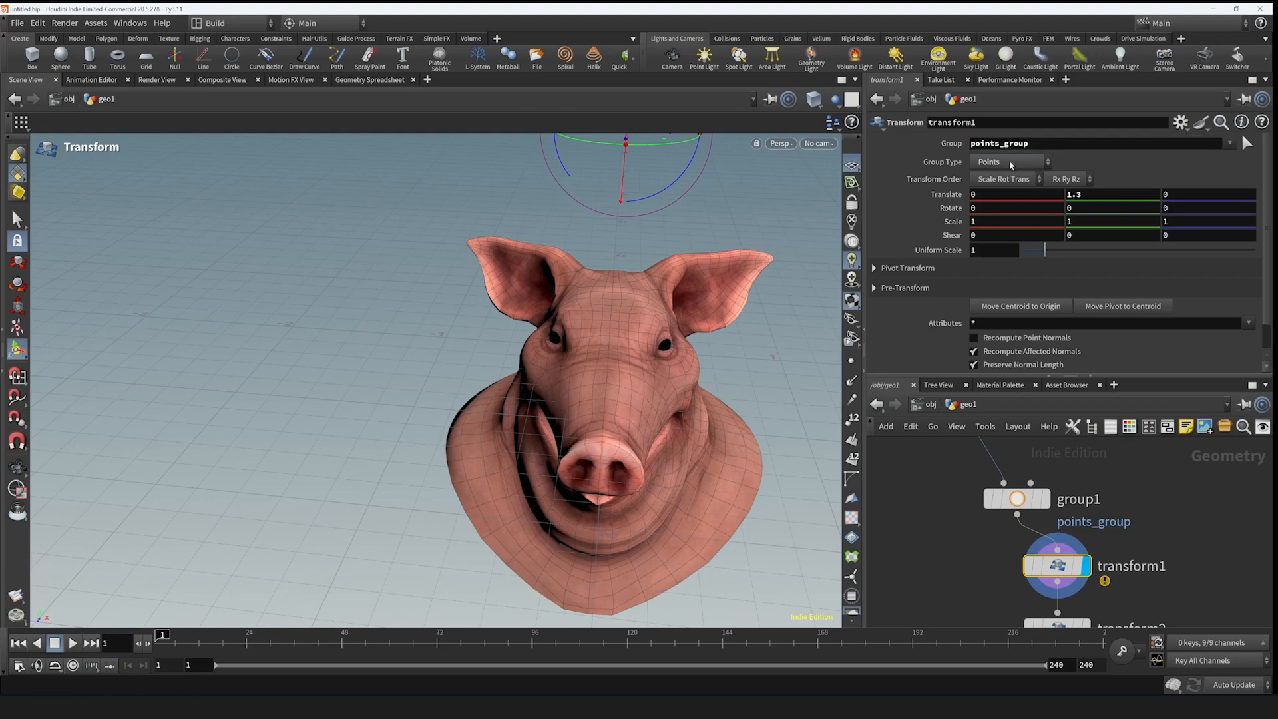
click(1011, 163)
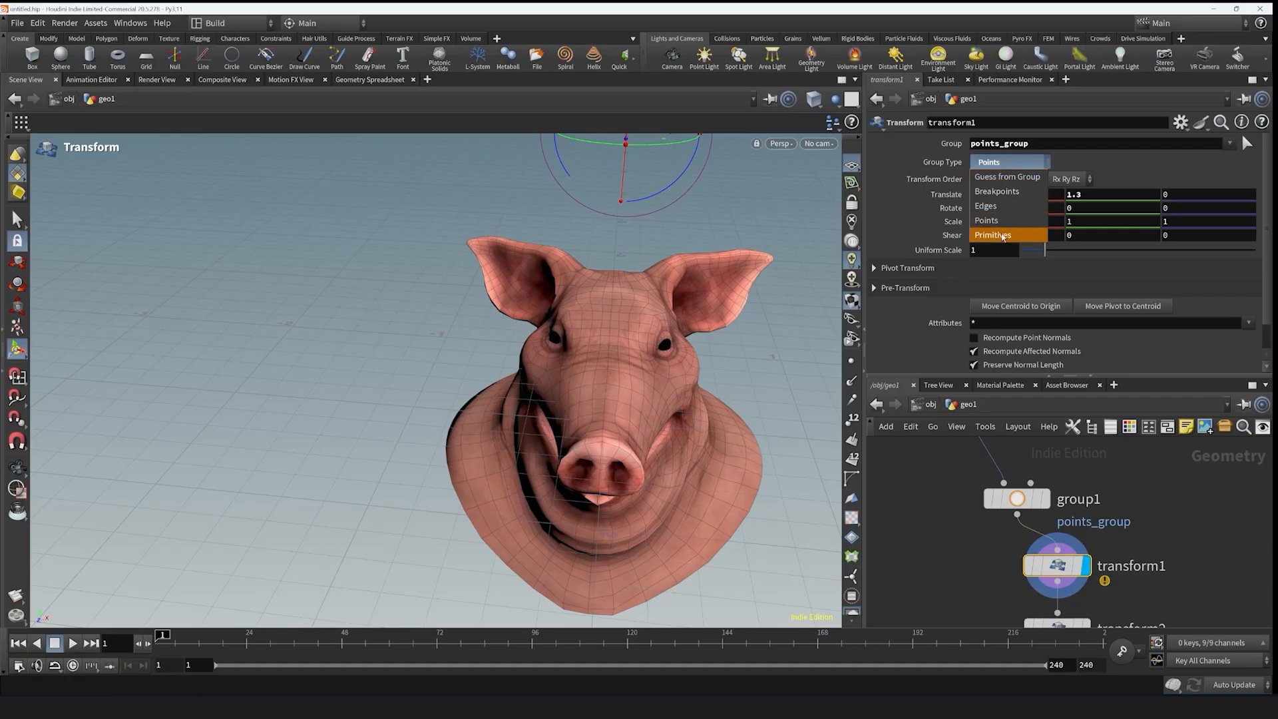
click(1004, 236)
alt+right_drag(791, 252, 642, 263)
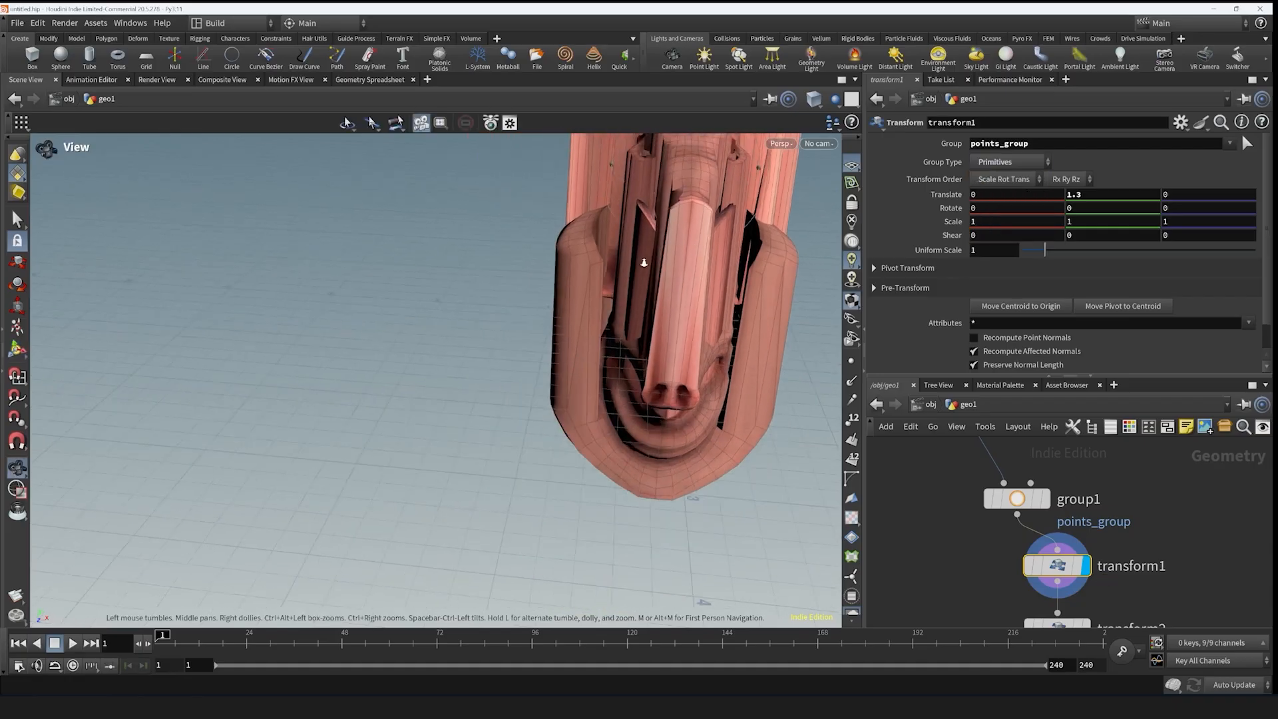
alt+drag(739, 293, 599, 243)
alt+middle_drag(765, 266, 539, 312)
- Lower transform1's Y translation to 0.3 and view the raised faces from several angles
middle_drag(1015, 511, 1009, 465)
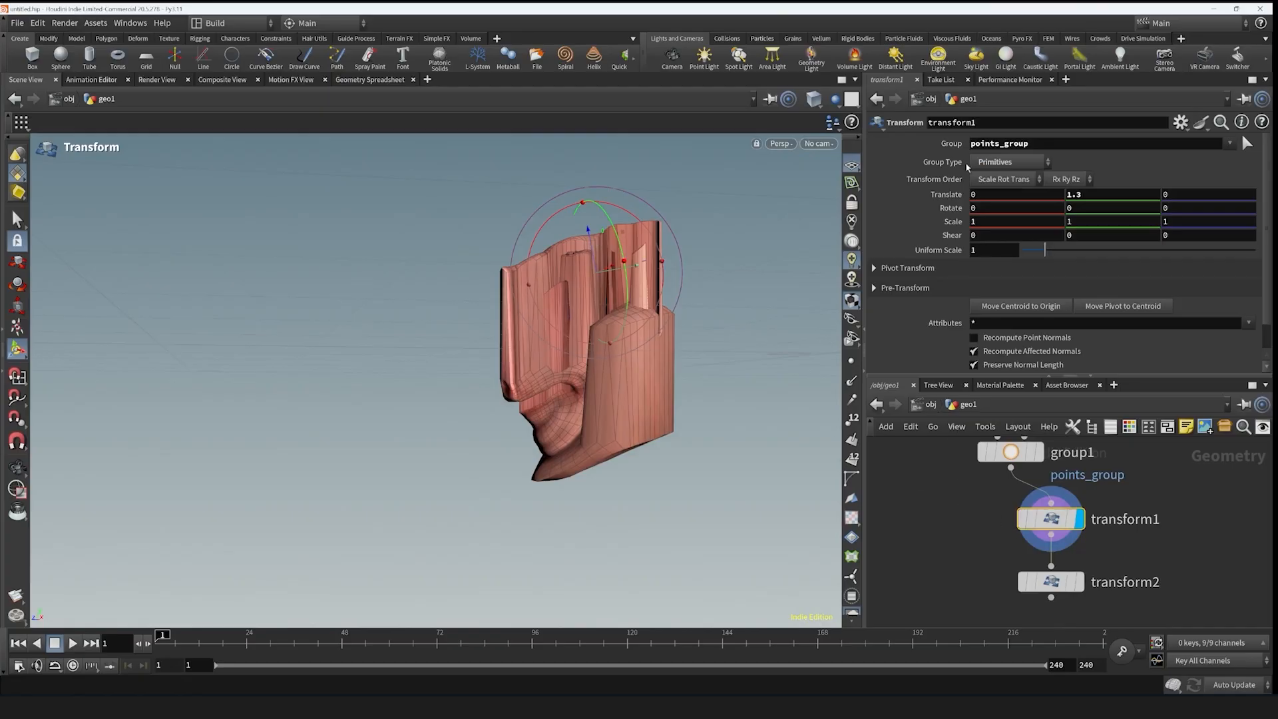
middle_drag(1085, 197, 1015, 203)
key(Escape)
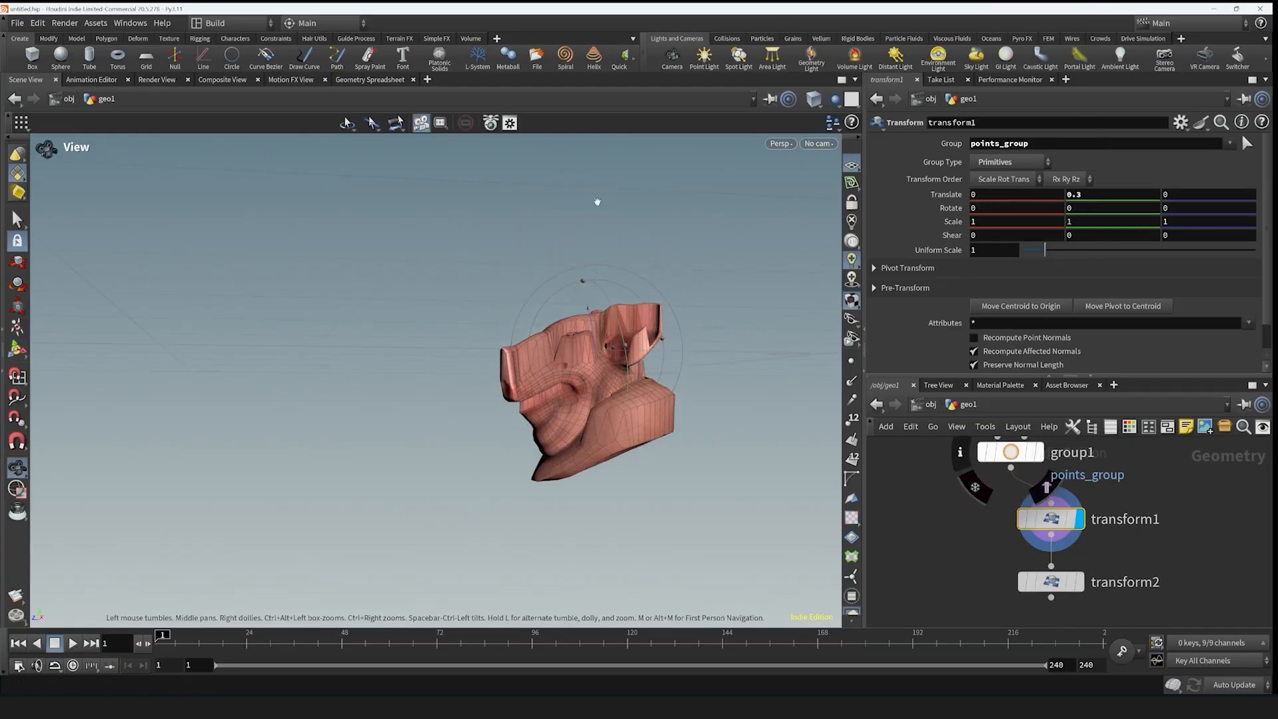
drag(598, 201, 730, 266)
key(Return)
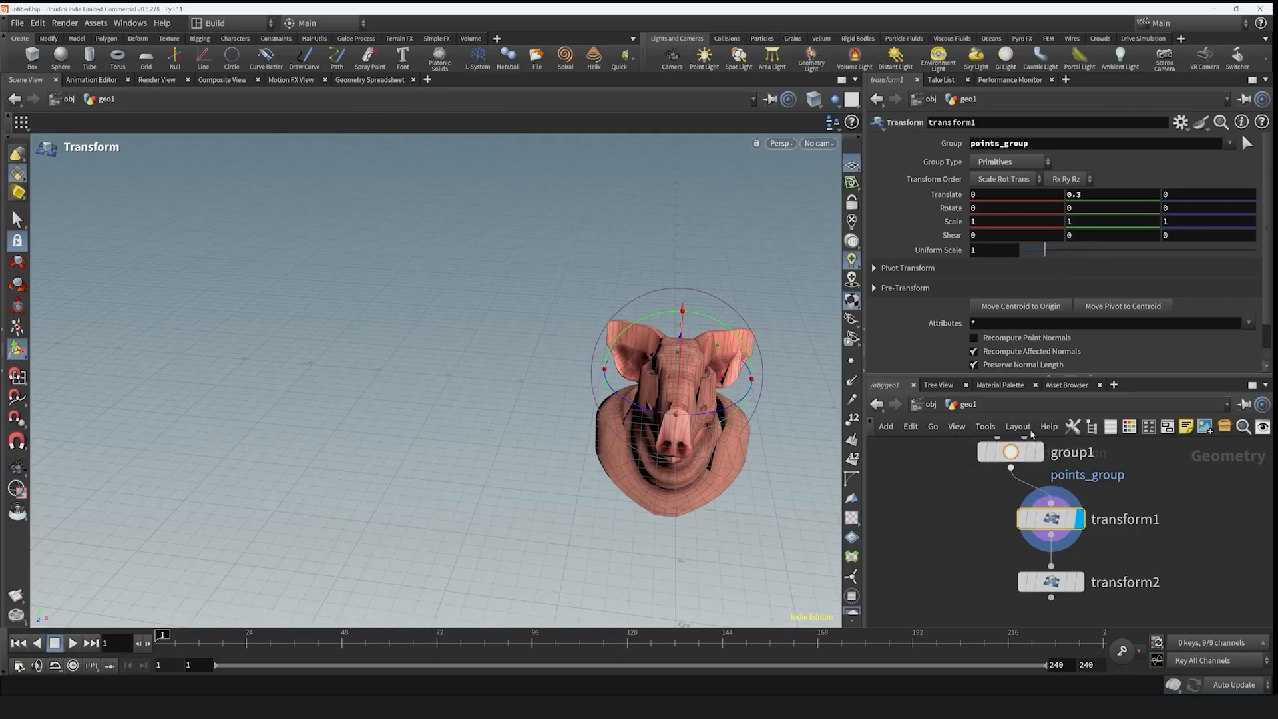
alt+drag(816, 385, 736, 297)
- Display and select transform2, set its Group to points_group, and set its Group Type to Primitives
middle_drag(1080, 578, 1090, 548)
click(1089, 551)
click(1074, 558)
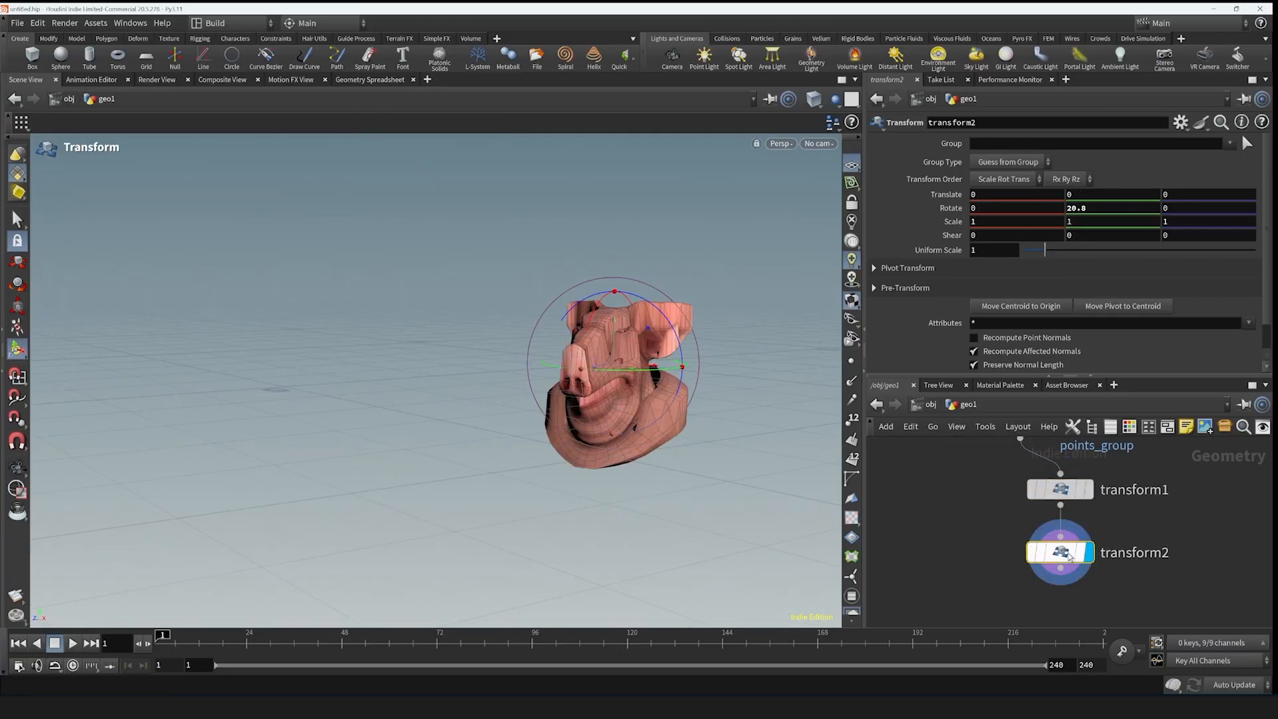
click(1230, 143)
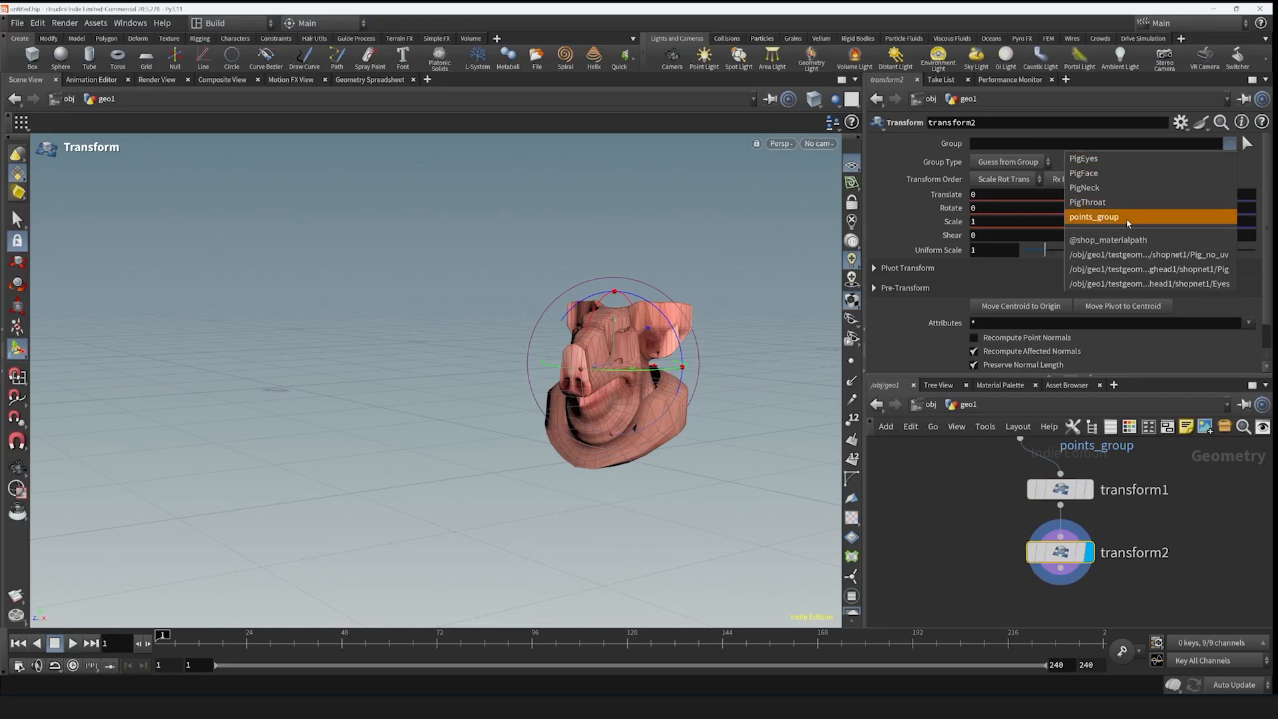
click(1094, 216)
click(1008, 162)
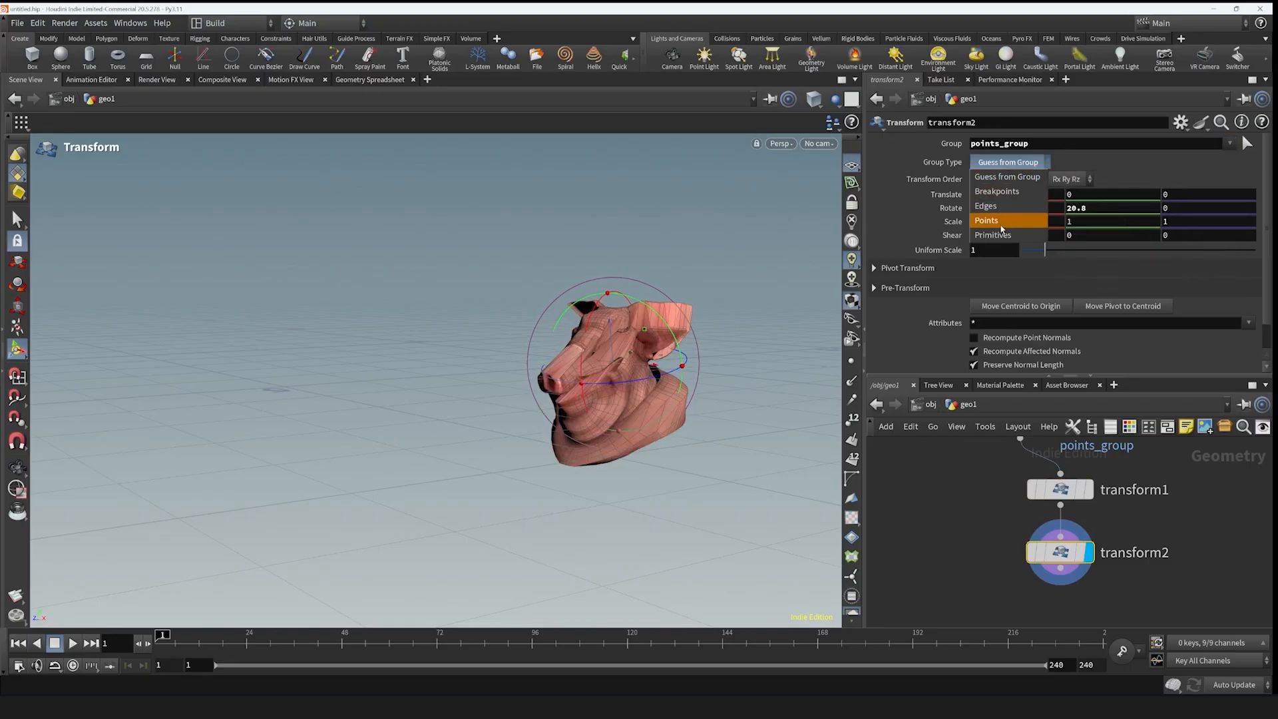
click(1002, 234)
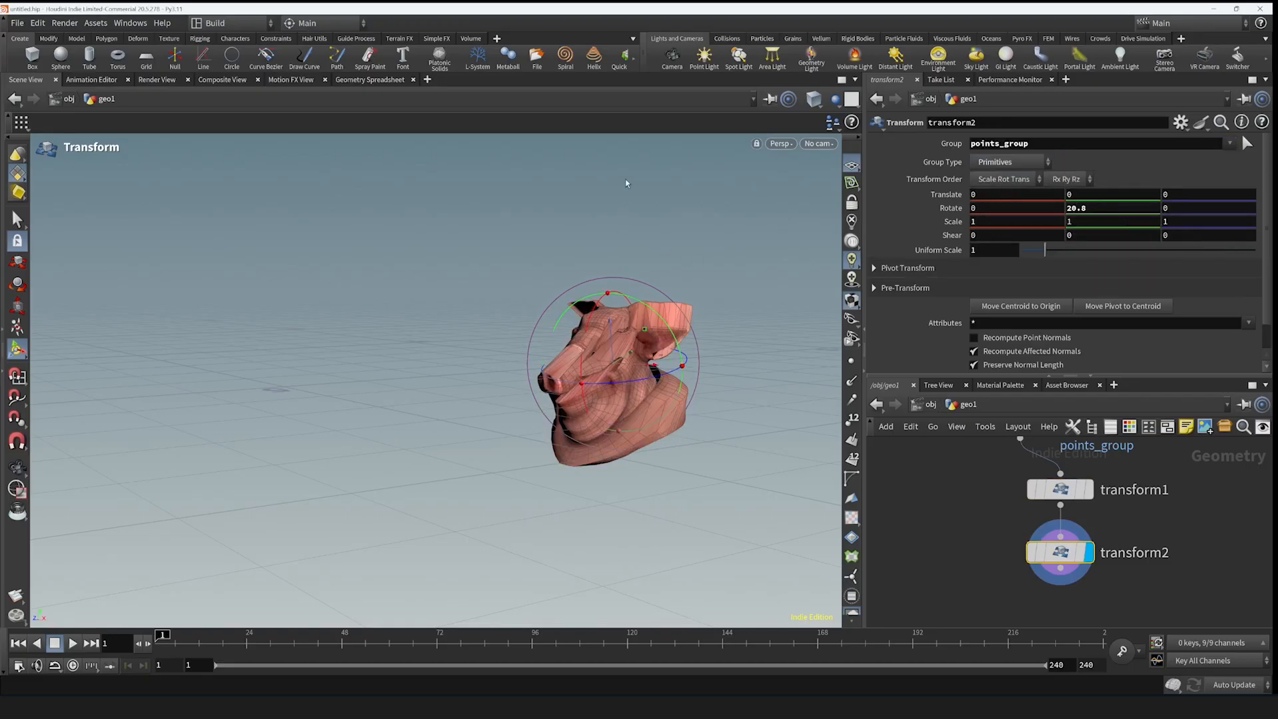
- Rotate the grouped faces freely with transform2 to about -0.28, -3.76, -4.74 degrees
alt+drag(628, 182, 681, 202)
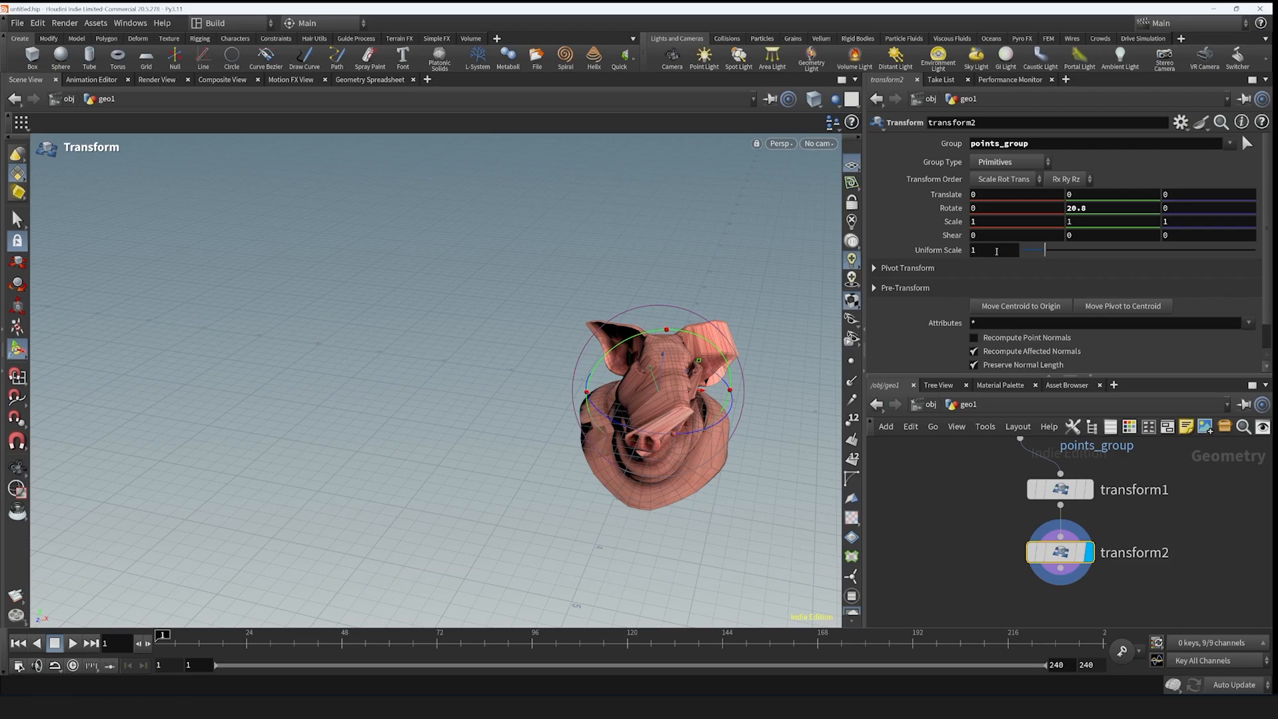
drag(751, 405, 655, 425)
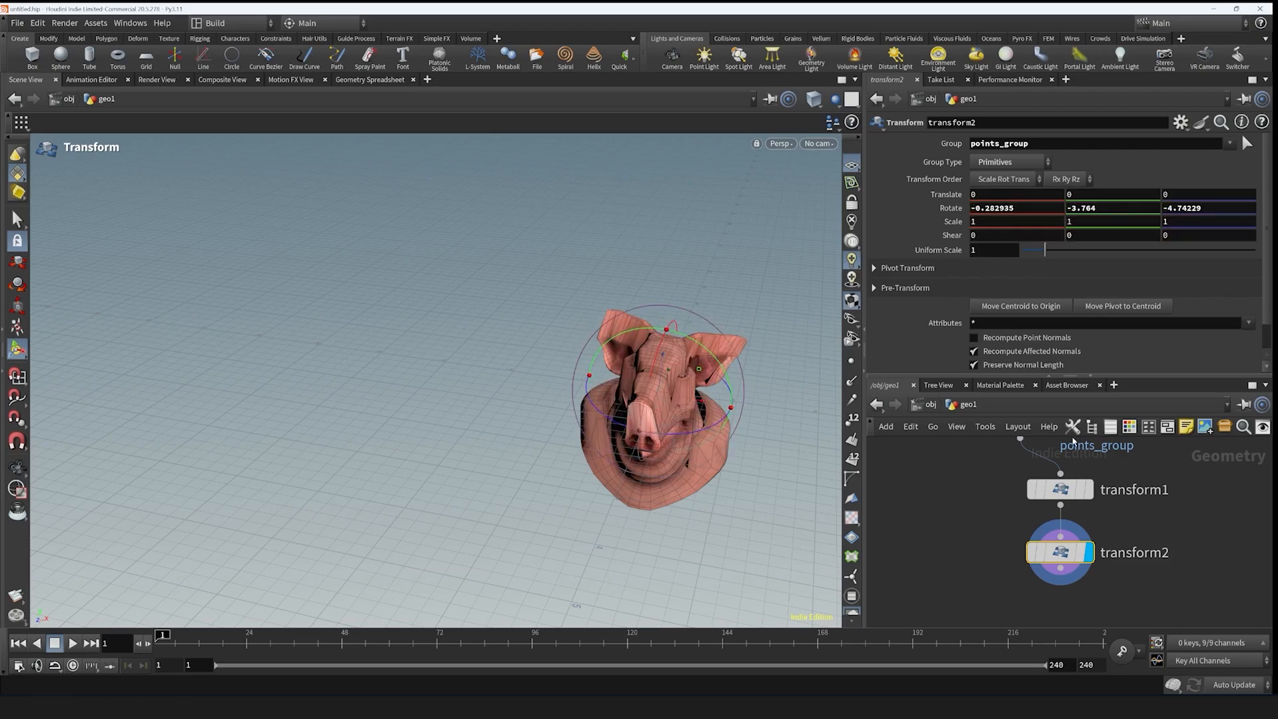
middle_click(994, 529)
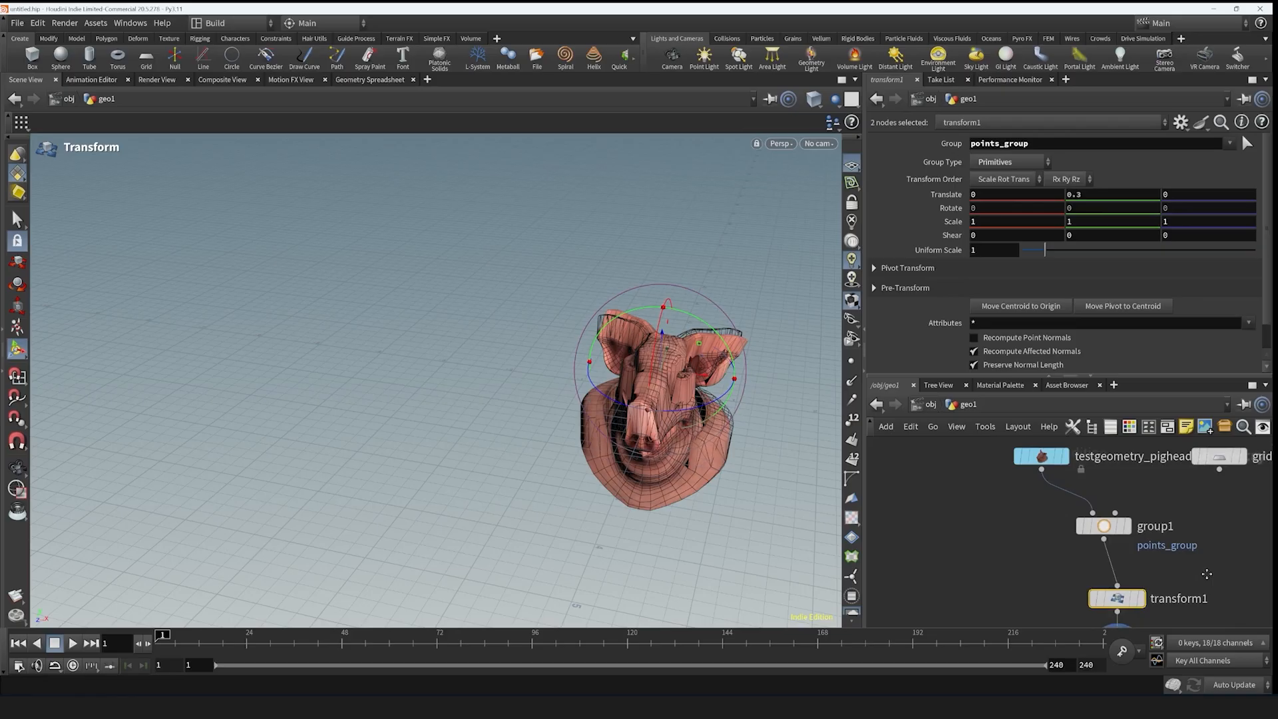
- Move the group1 node down and insert a Transform node between the pig head and group1
click(1224, 571)
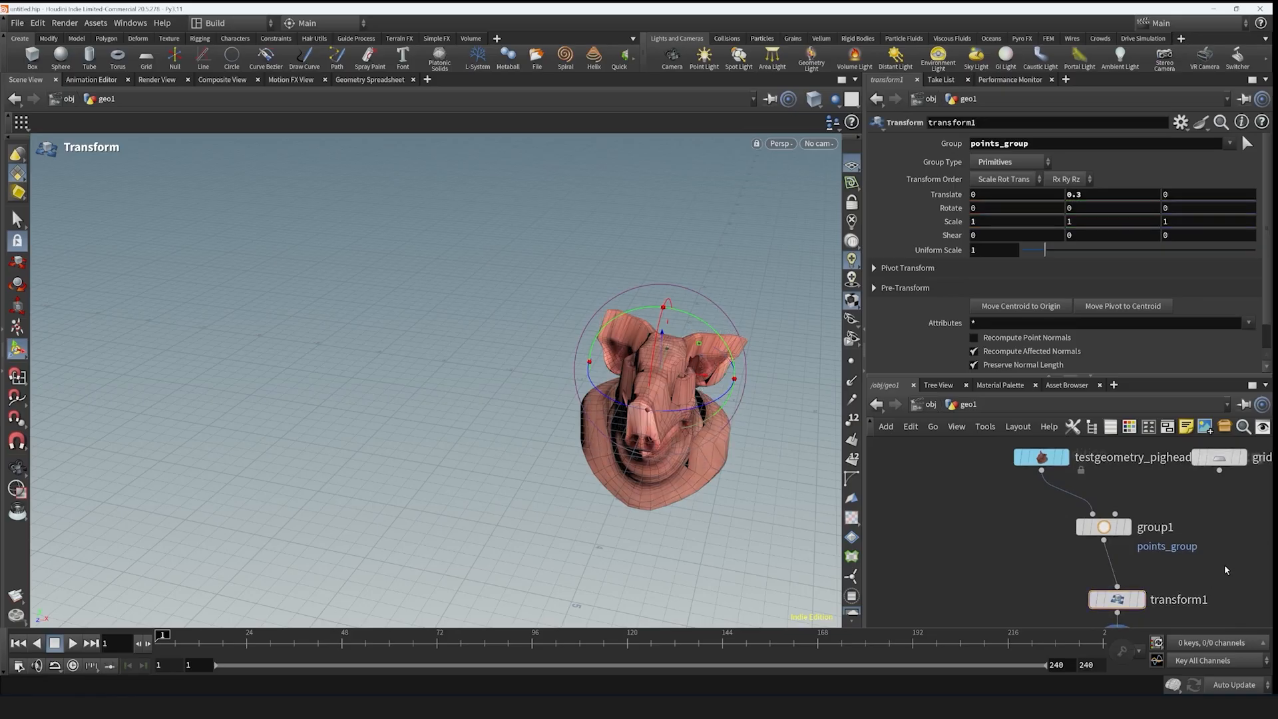
drag(1105, 527, 1102, 551)
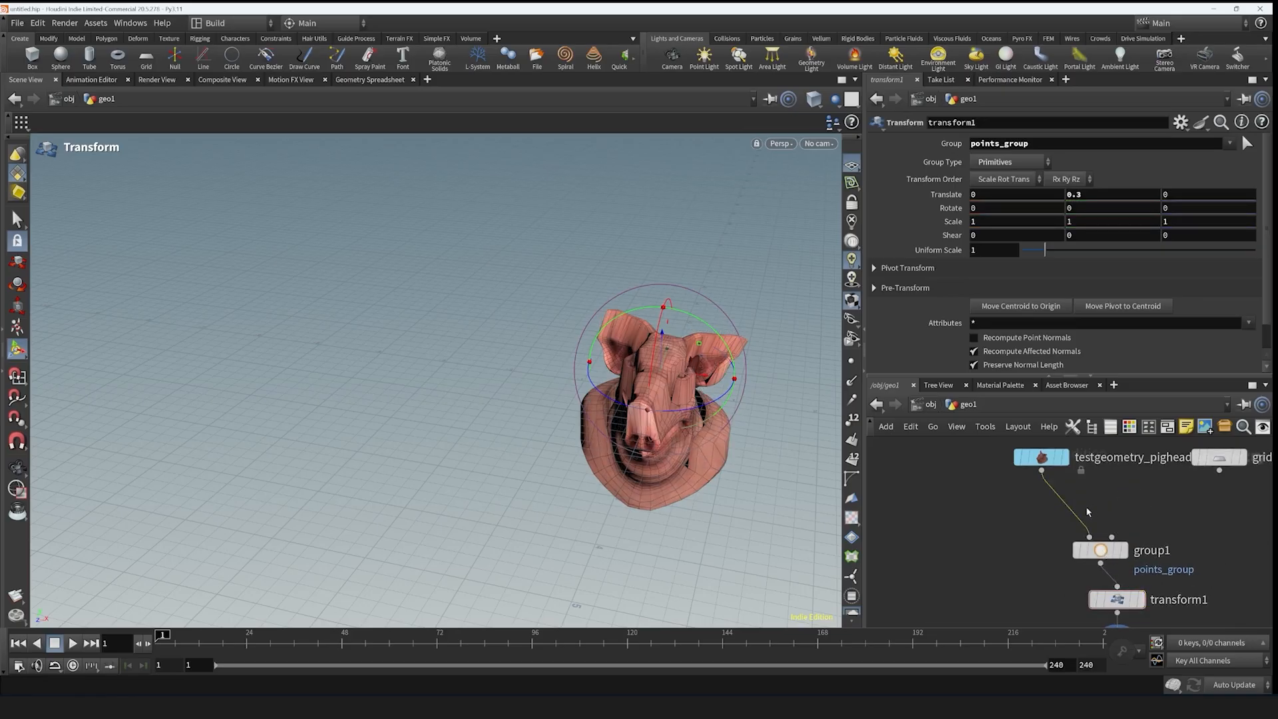
key(Tab)
text(transform)
key(Return)
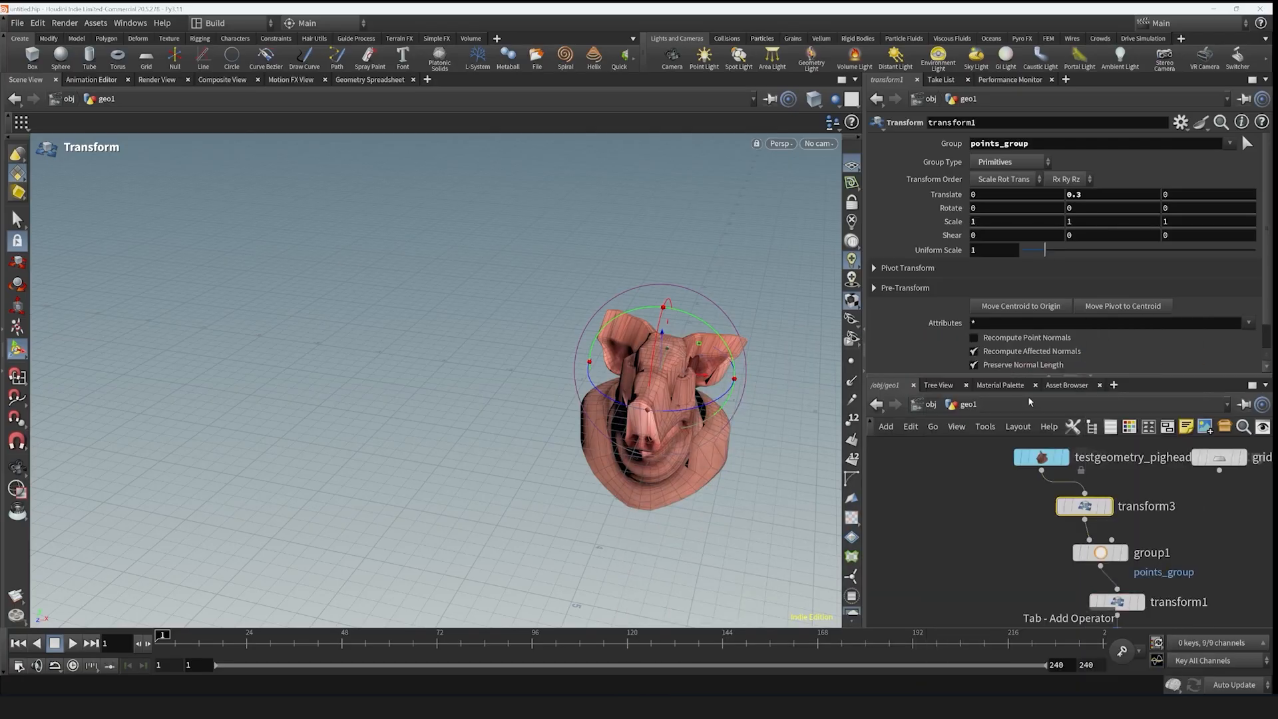
- Set the new Transform node's group type to Primitives and look through its list of available groups
click(1229, 144)
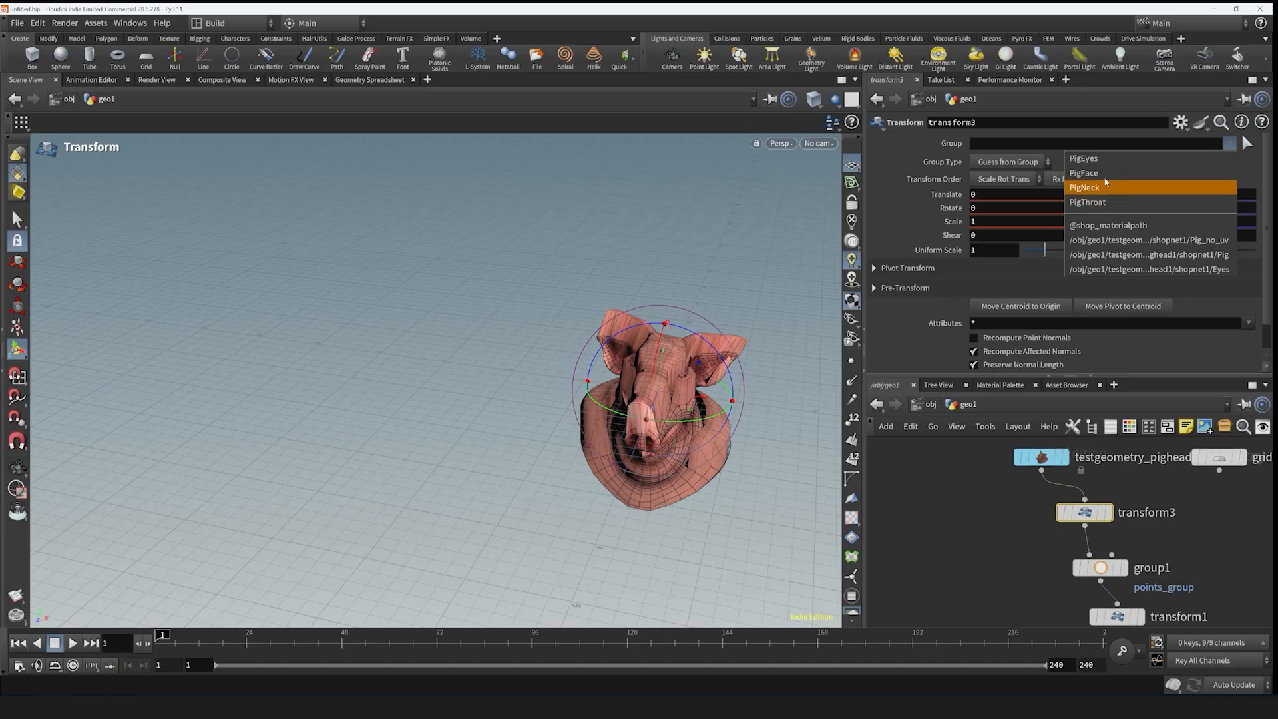
click(1010, 162)
click(1006, 220)
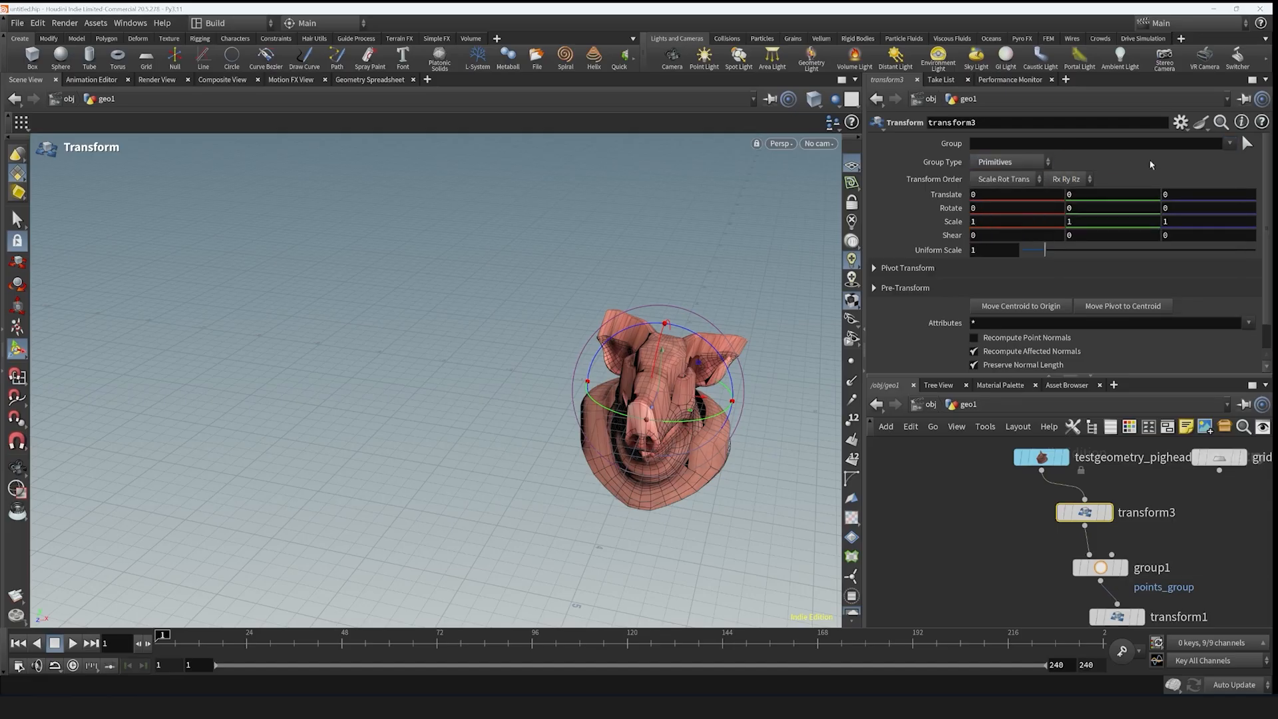
click(1231, 146)
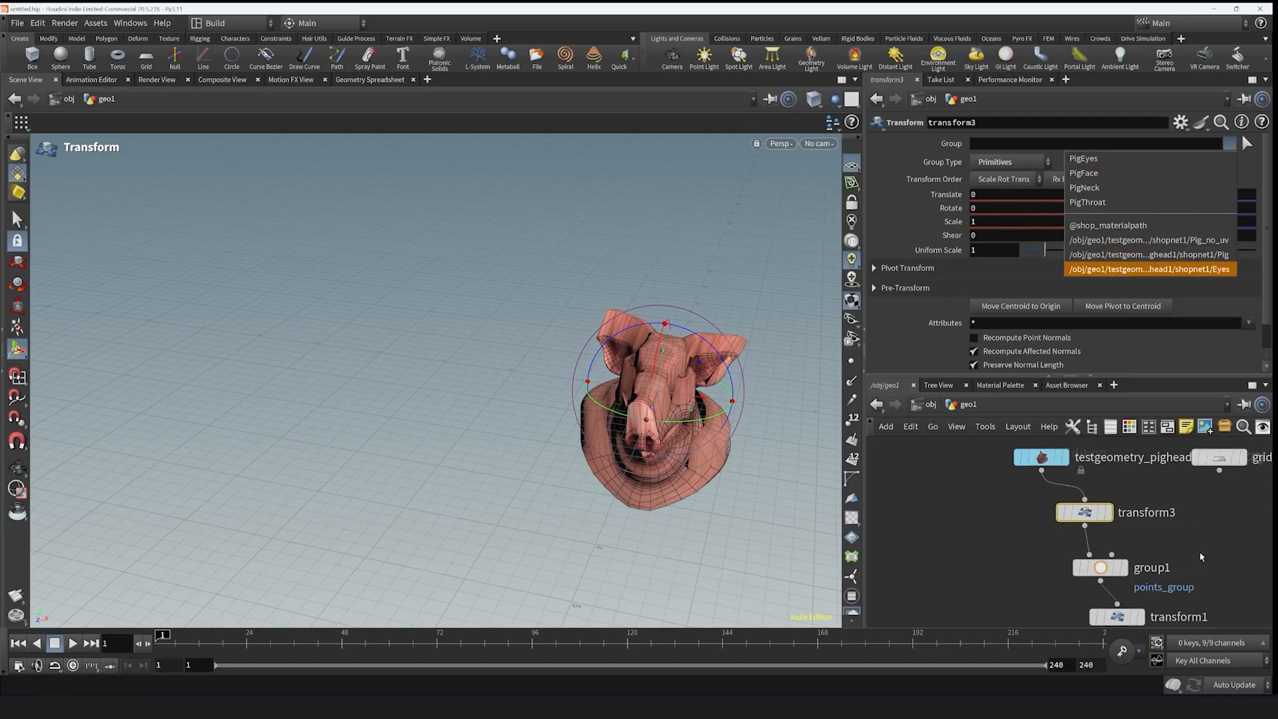
click(1177, 536)
scroll(1177, 536, down, 1)
scroll(1177, 533, down, 4)
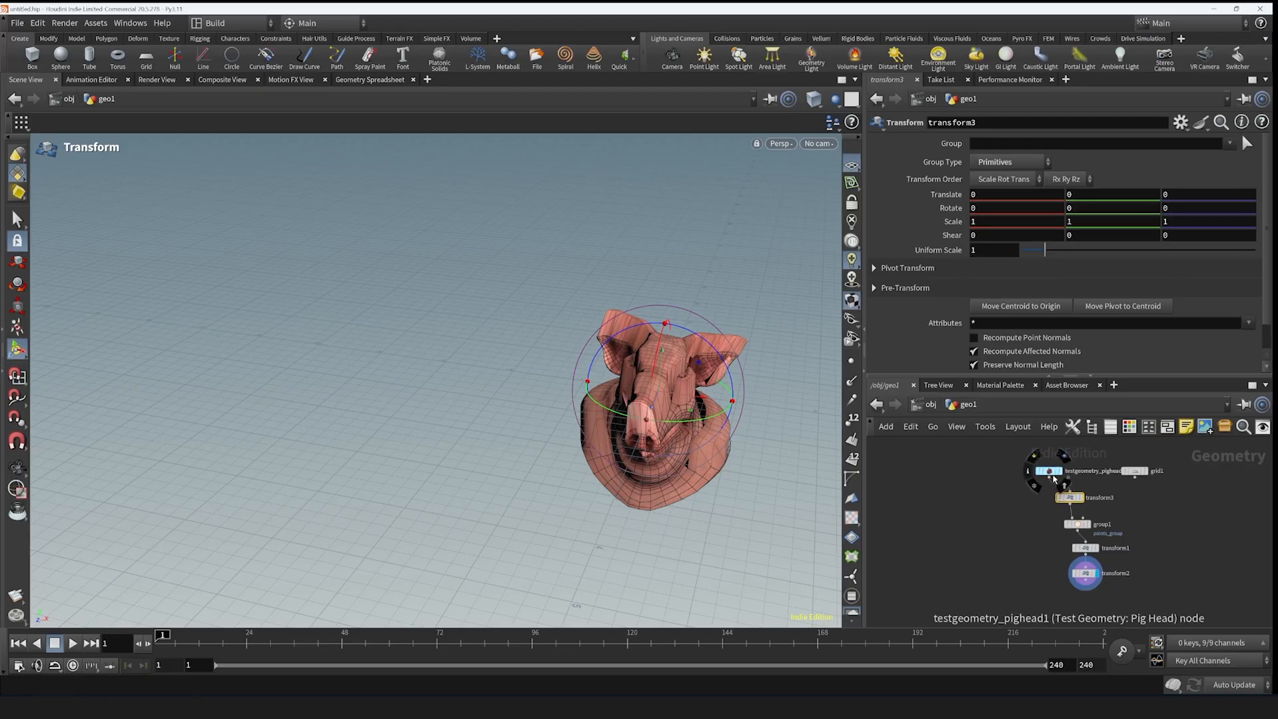
scroll(1065, 506, up, 3)
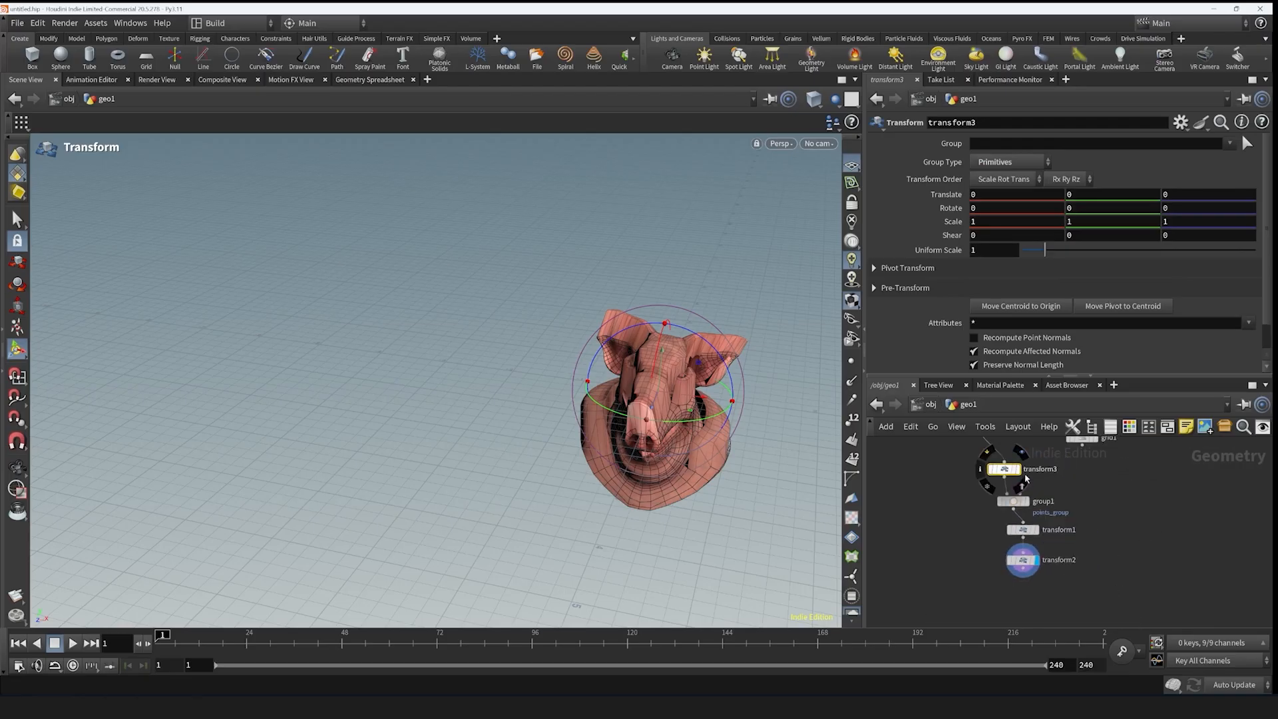
click(984, 514)
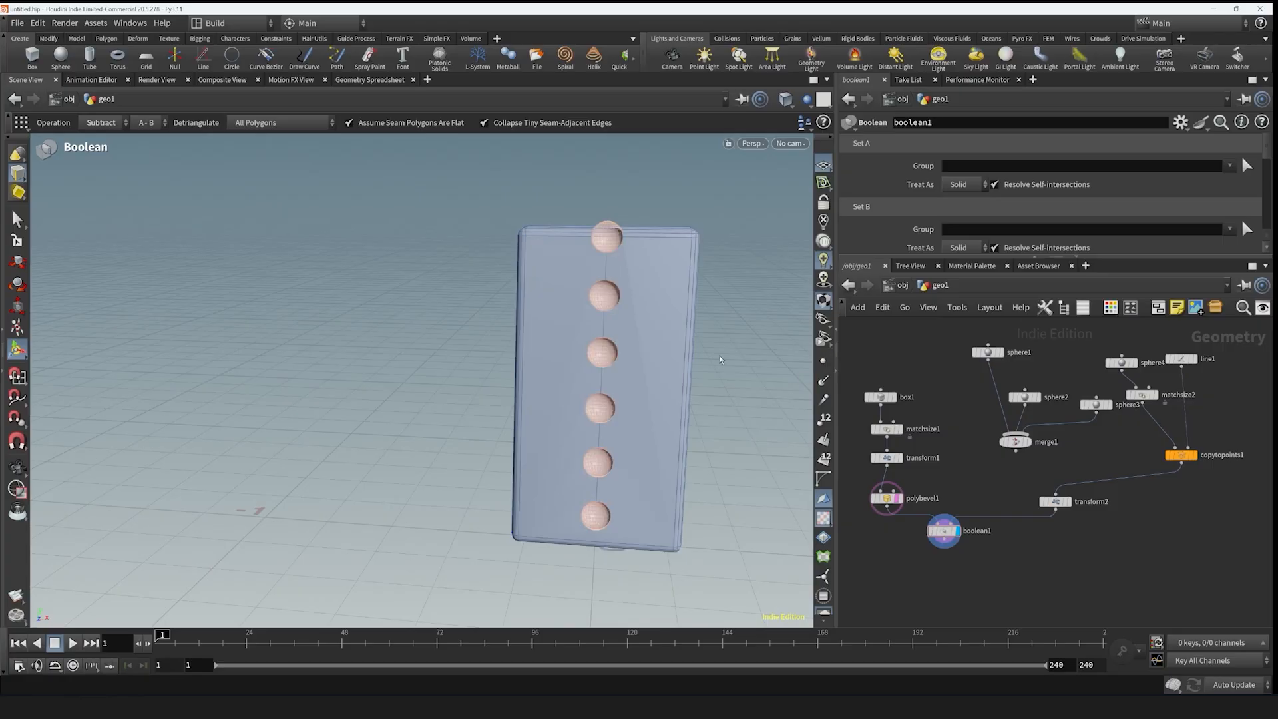
key(Escape)
mouse_move(769, 367)
mouse_down()
mouse_move(785, 302)
mouse_move(593, 357)
mouse_move(756, 373)
mouse_move(760, 350)
mouse_move(764, 382)
mouse_move(704, 334)
mouse_move(764, 347)
mouse_up()
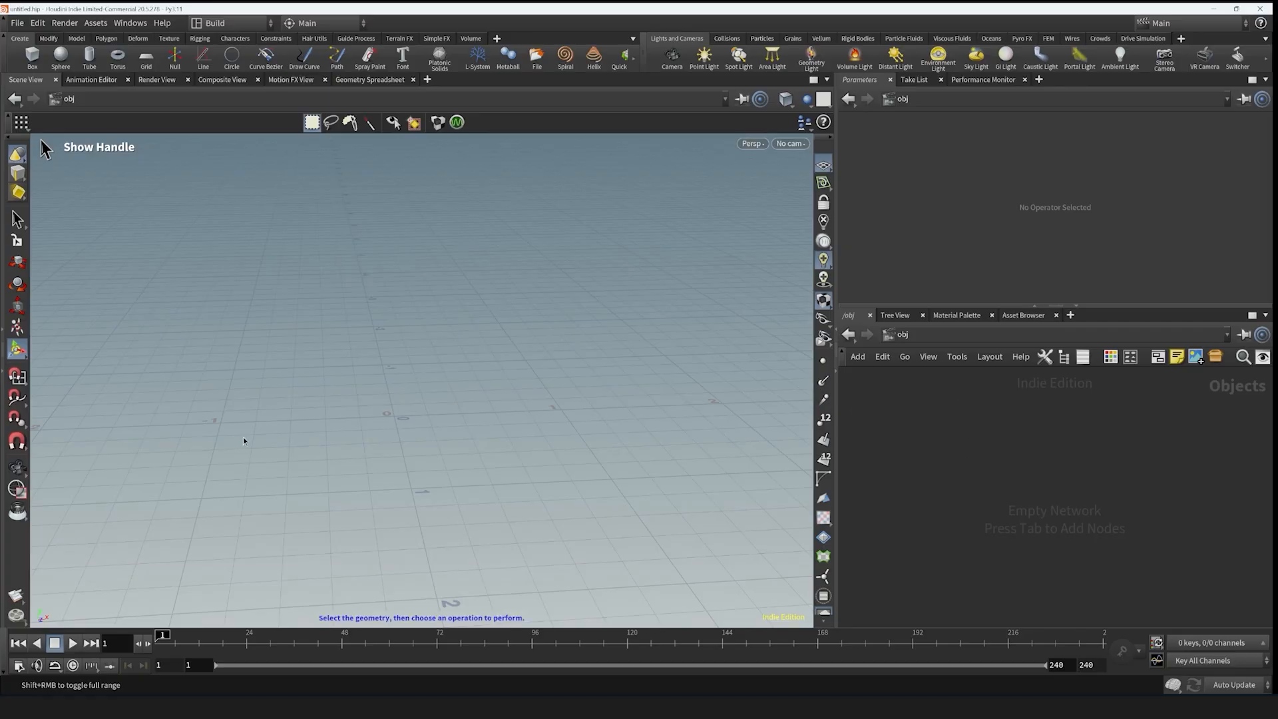
- Create a Box object at the object level and go inside it
key(Tab)
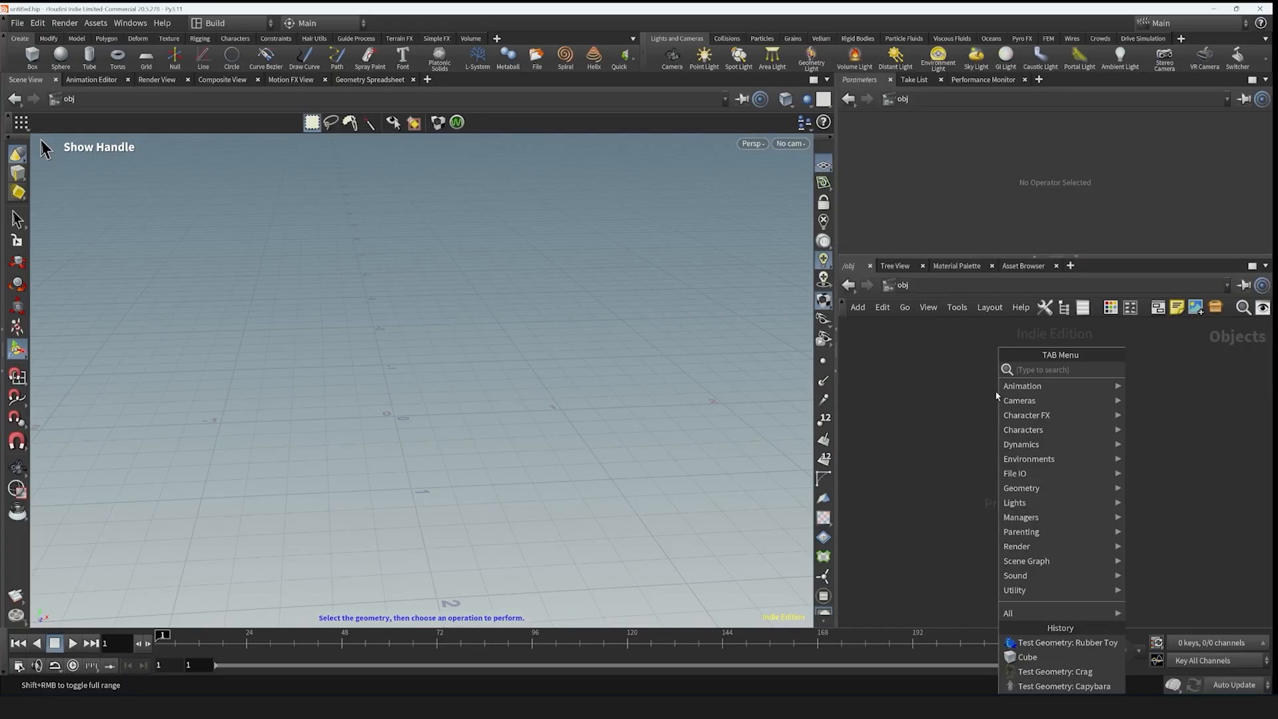
text(box)
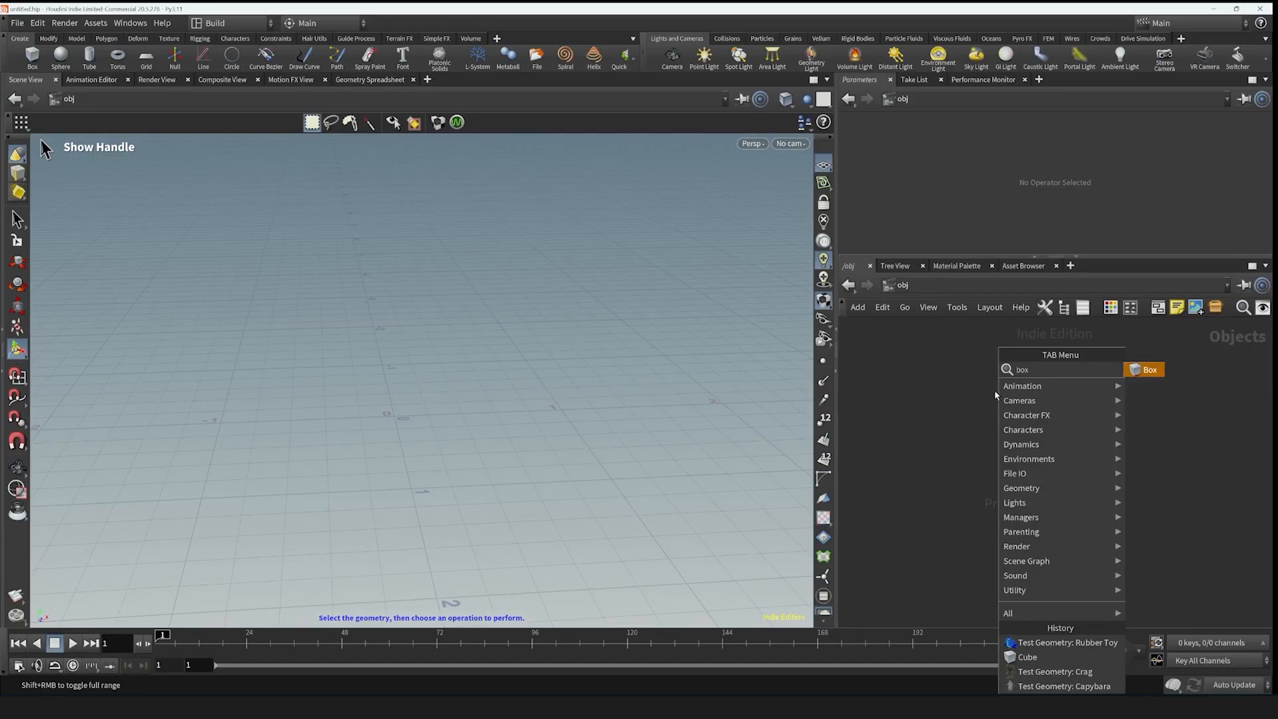
key(Return)
click(1000, 369)
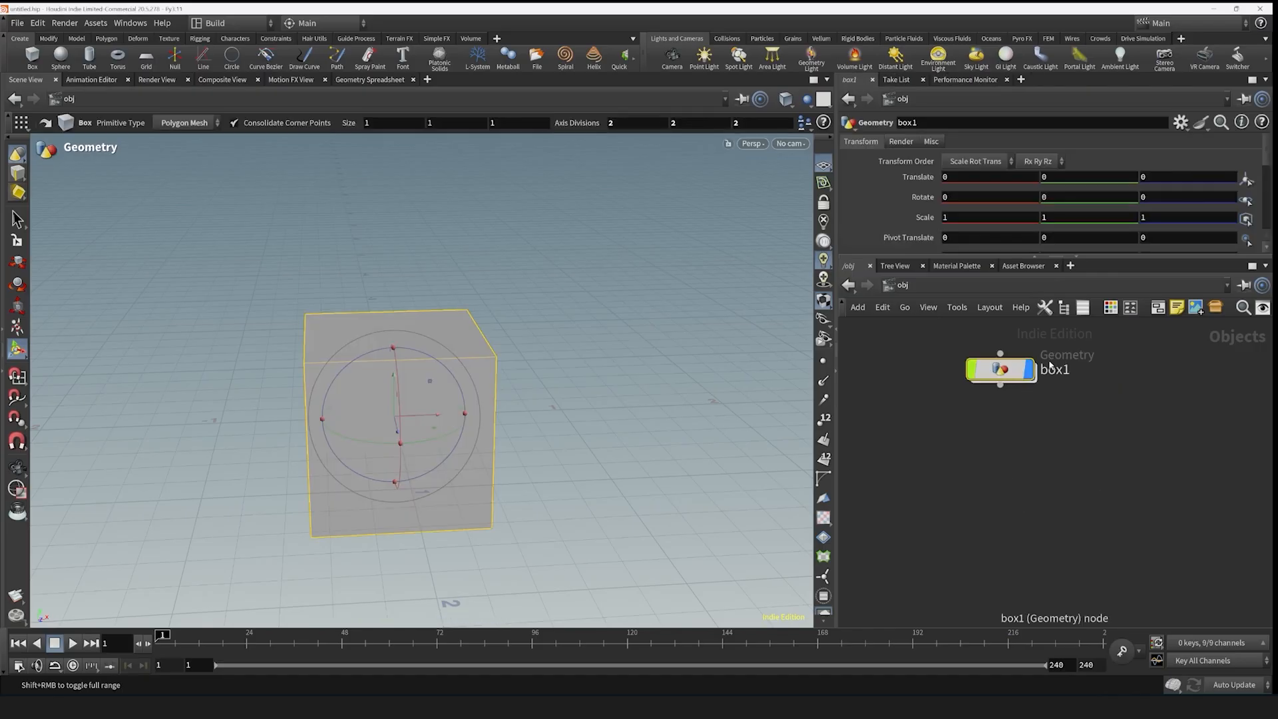
double_click(1002, 370)
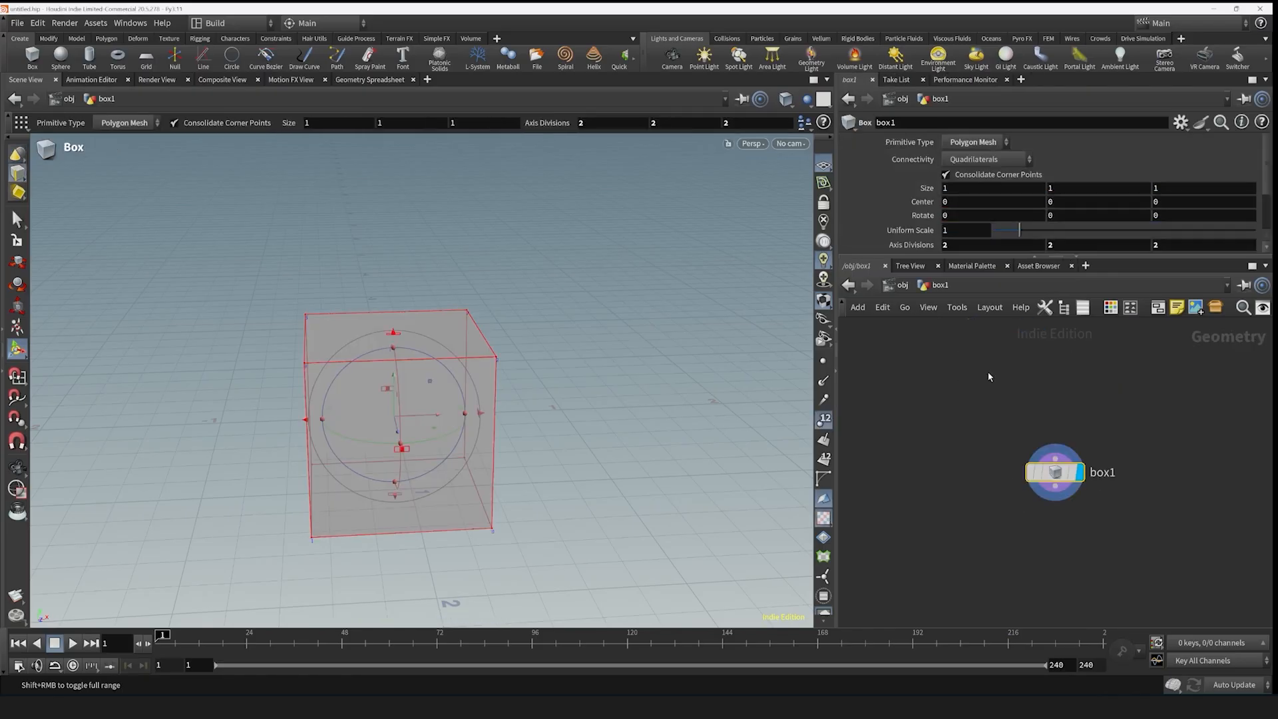
- Return to the object level and rename the box object as "box"
click(903, 285)
double_click(1058, 370)
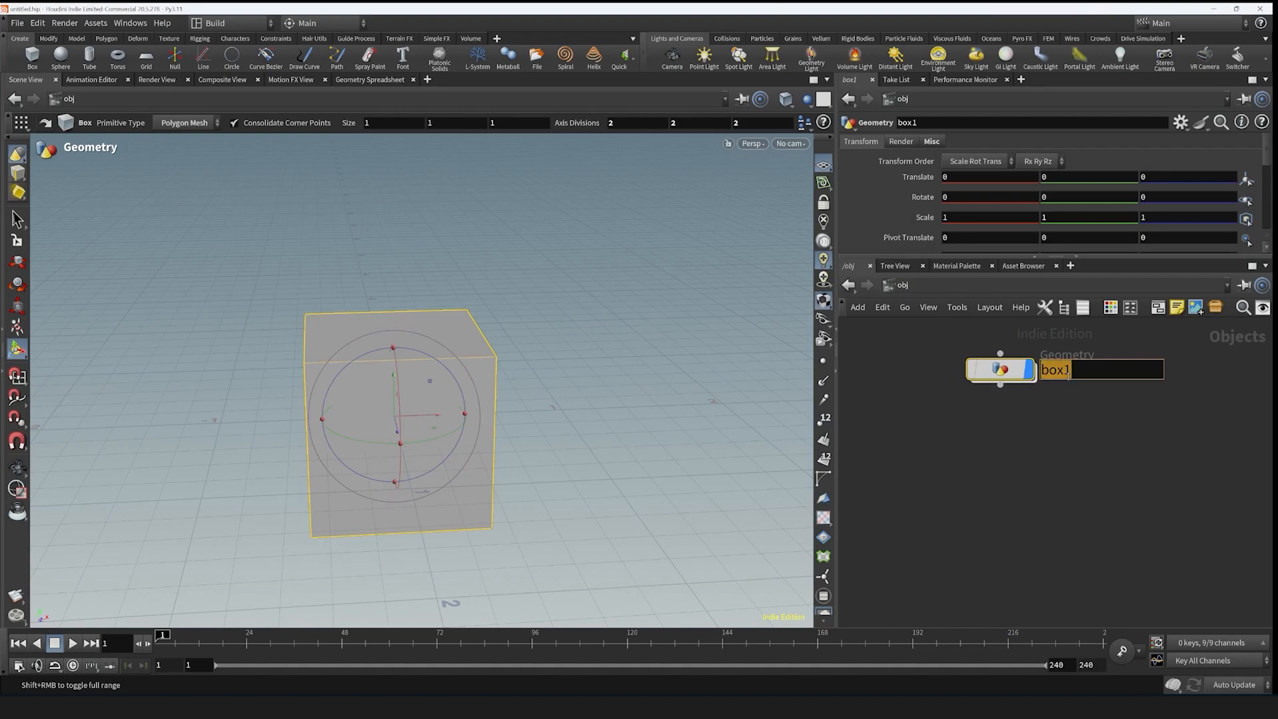
text(box)
key(Return)
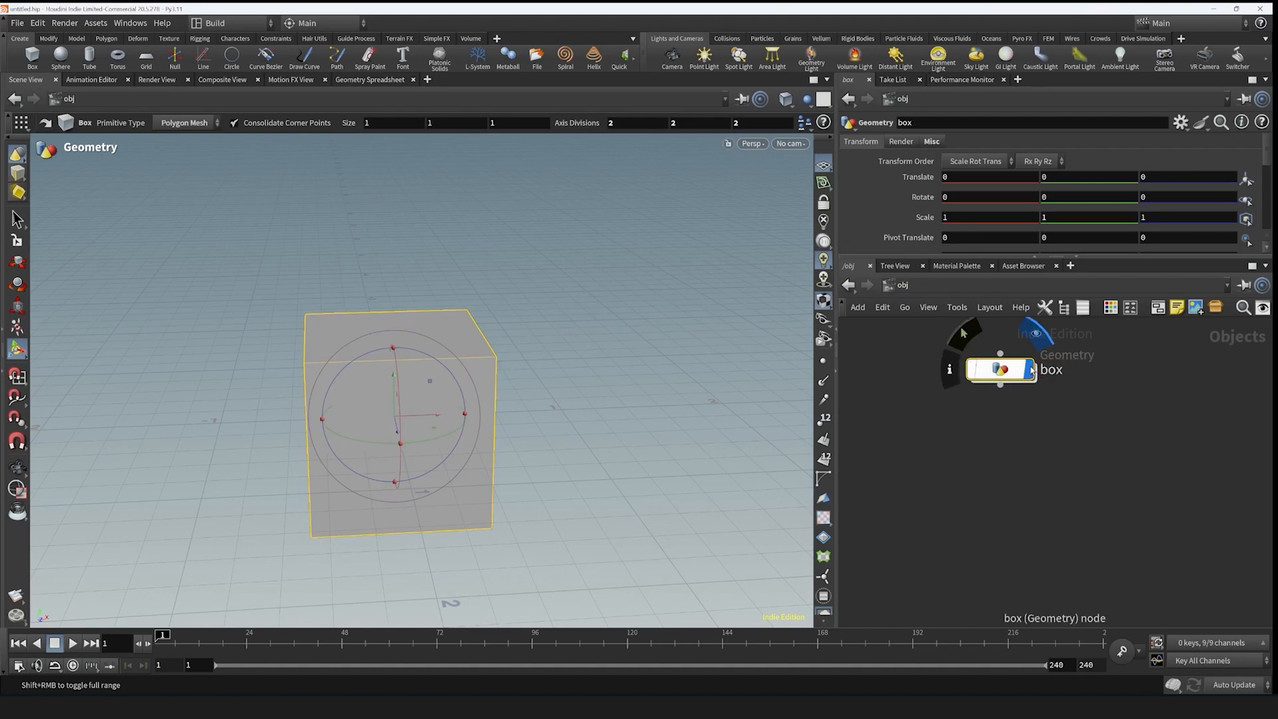
- Look inside the renamed box object, return to the object level and remove the object
double_click(1015, 370)
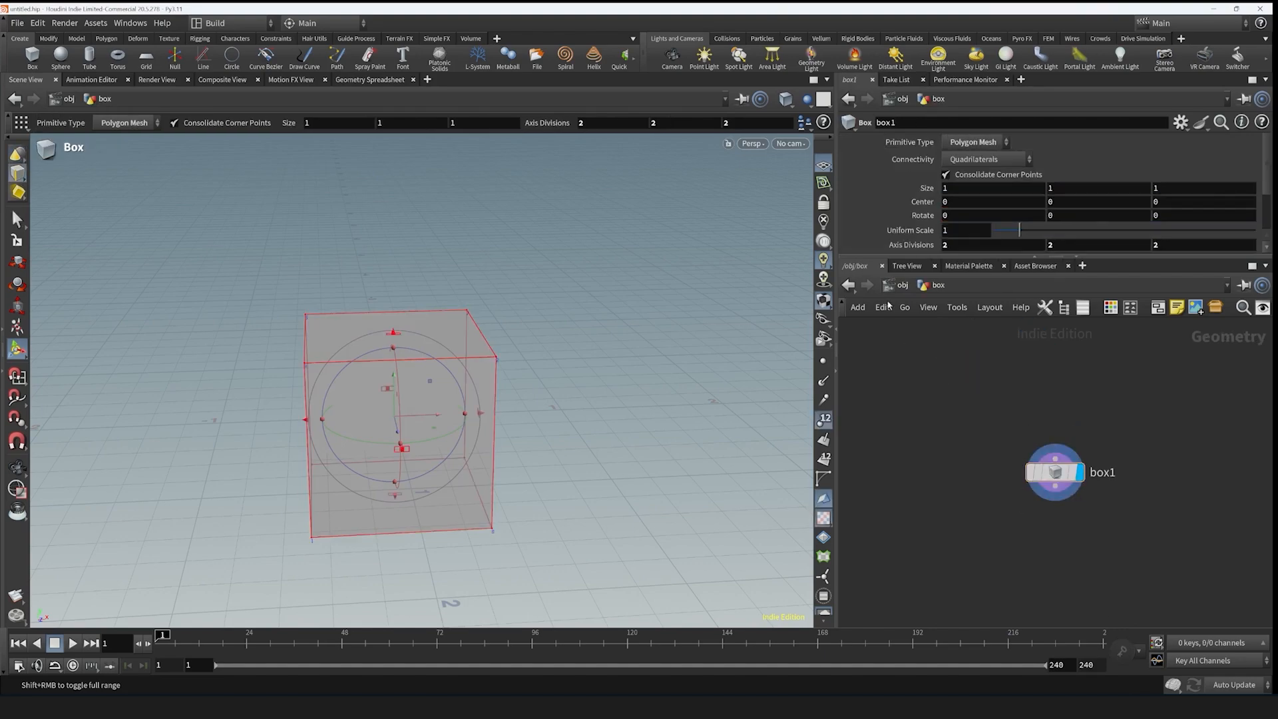
key(ctrl+z)
key(ctrl+z)
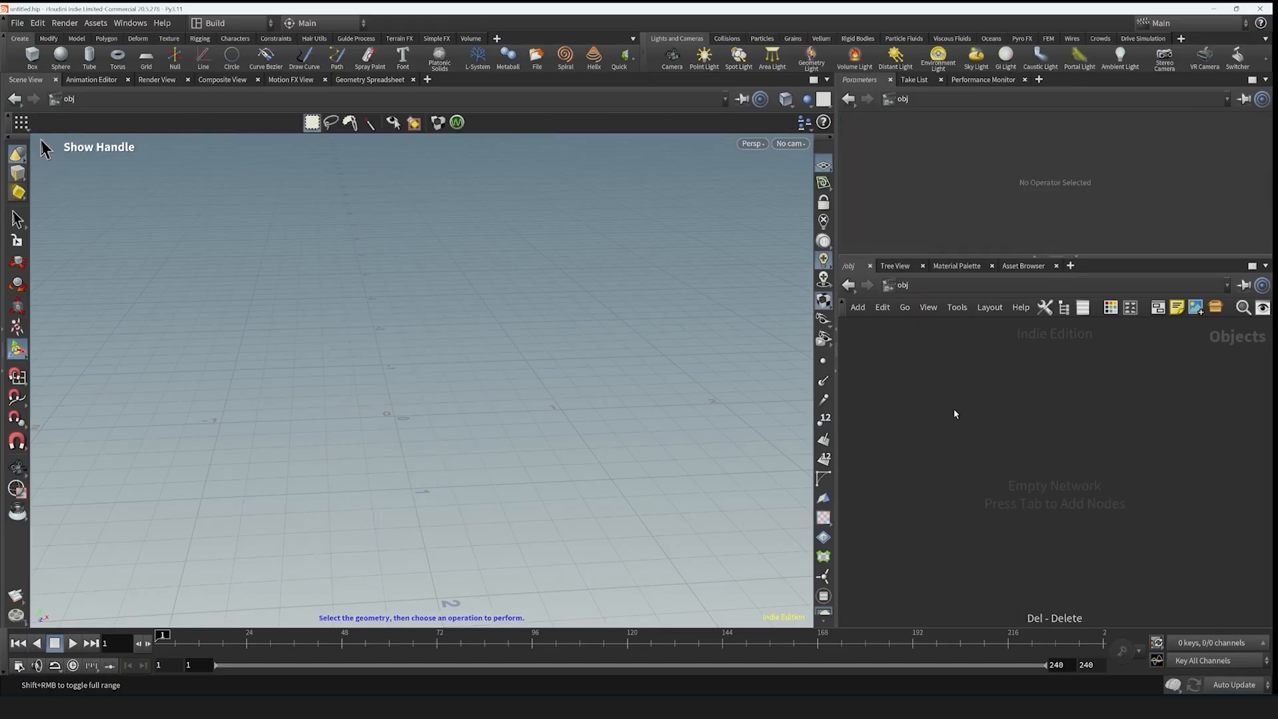
- Create an empty Geometry object at the object level and go inside it
key(Tab)
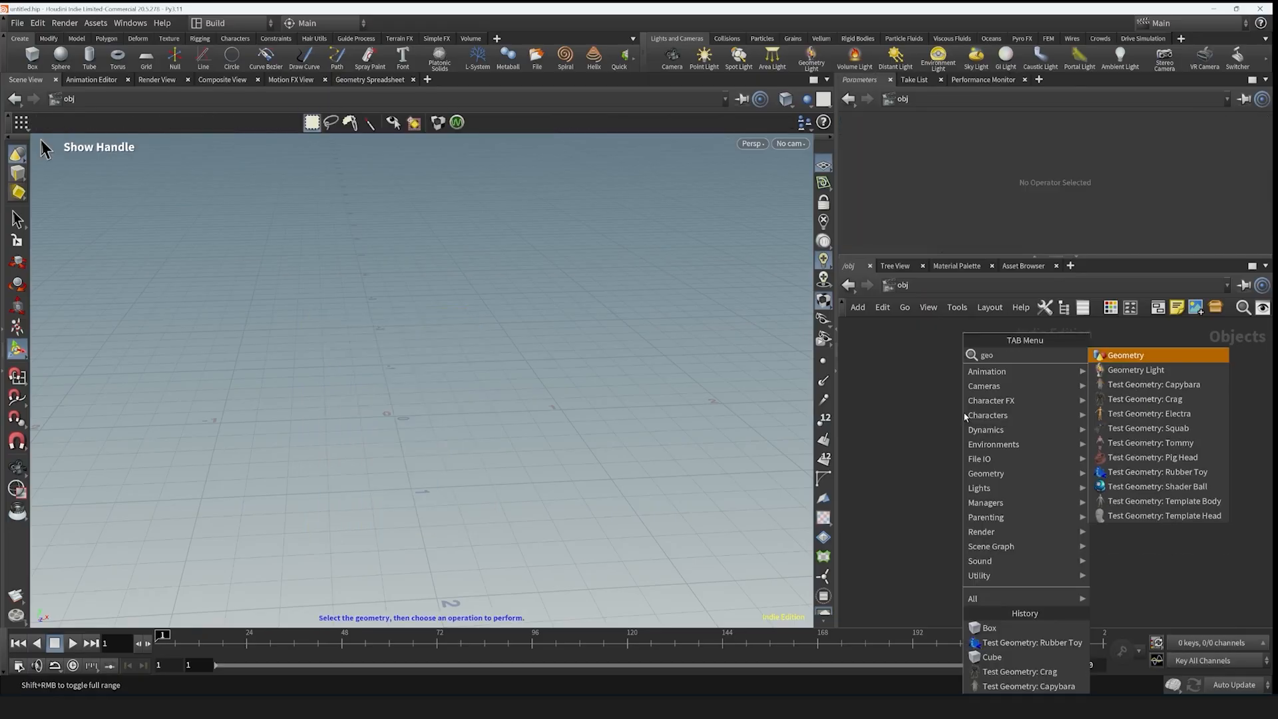
click(1152, 399)
click(1018, 366)
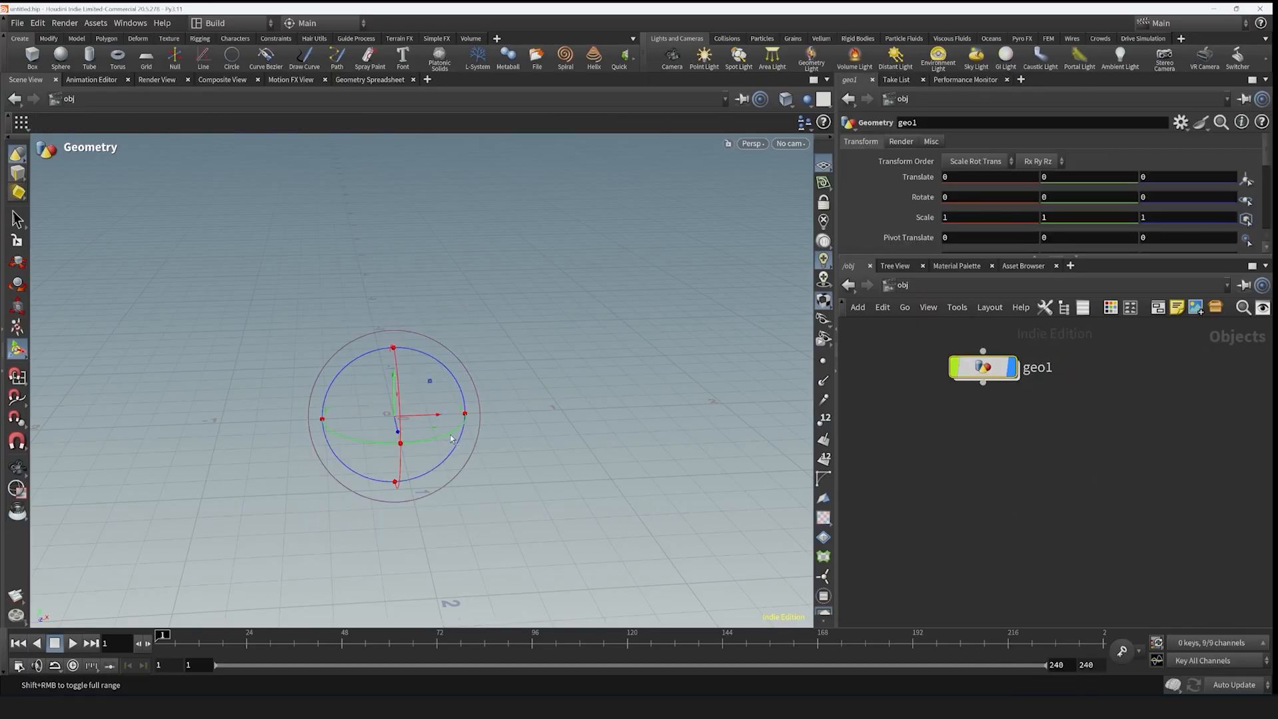
double_click(982, 368)
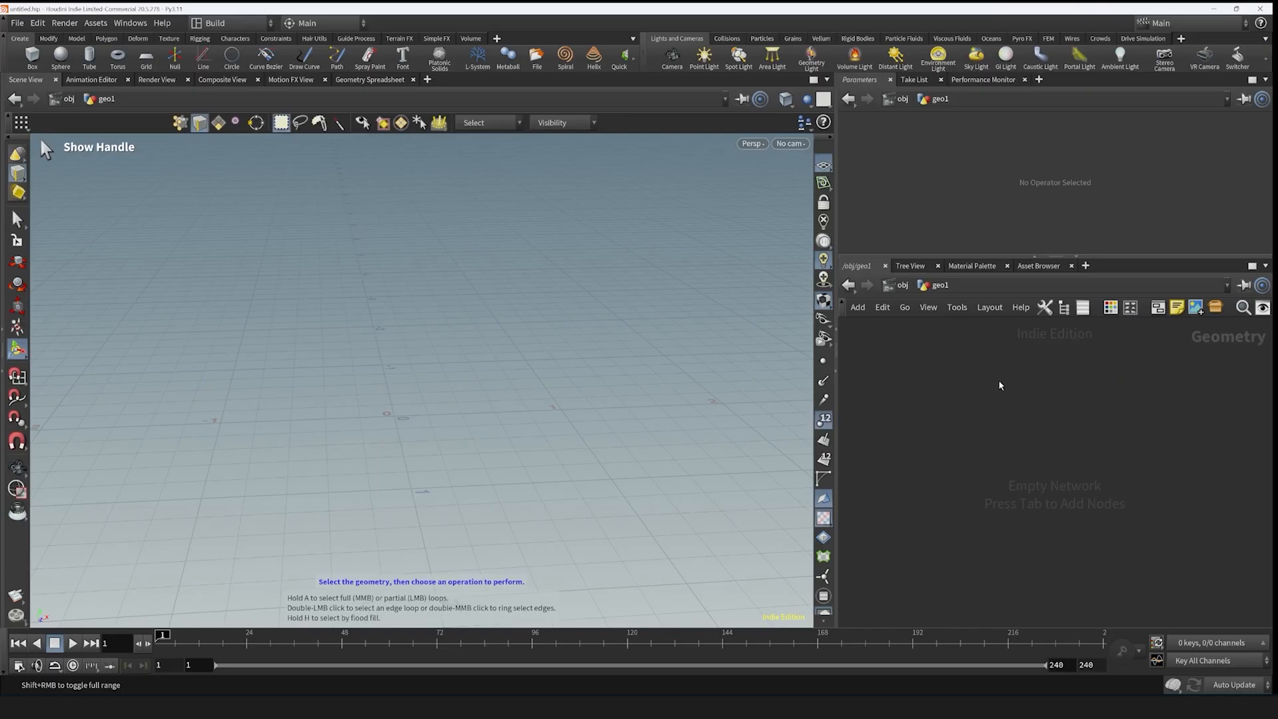
- Add a Cube node inside the geometry network
key(Tab)
text(cube)
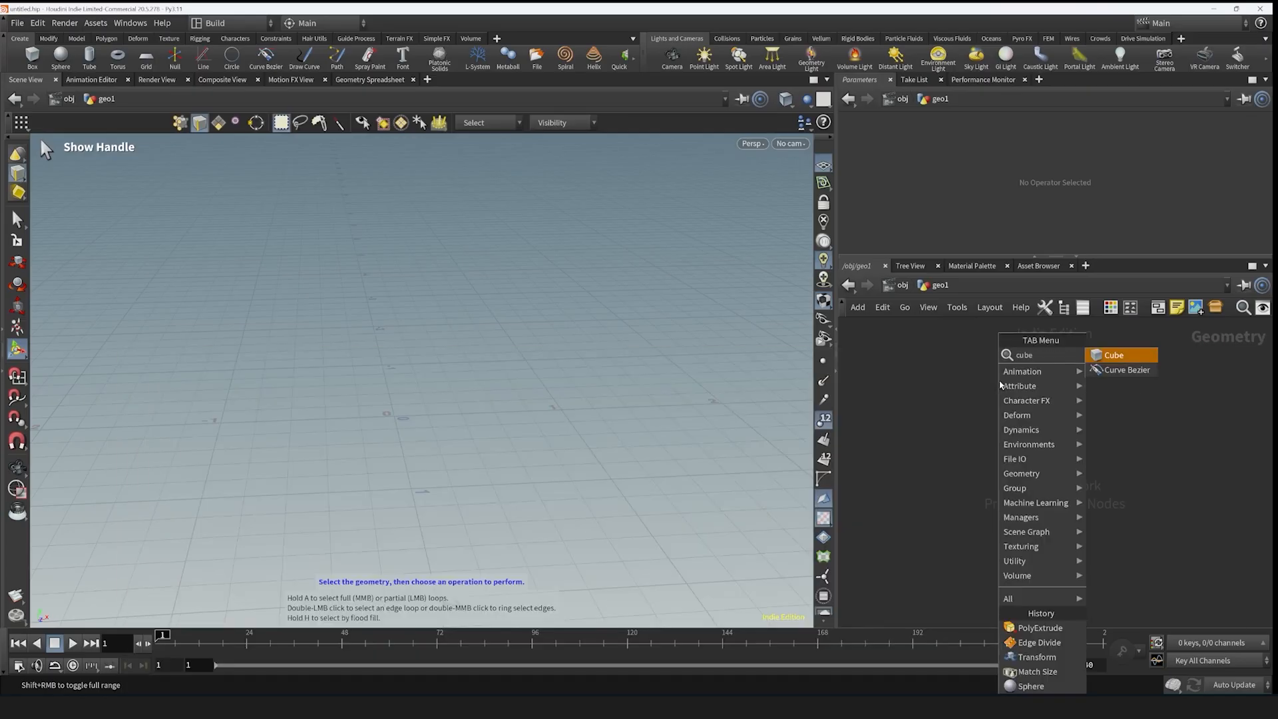
click(1118, 356)
click(1019, 359)
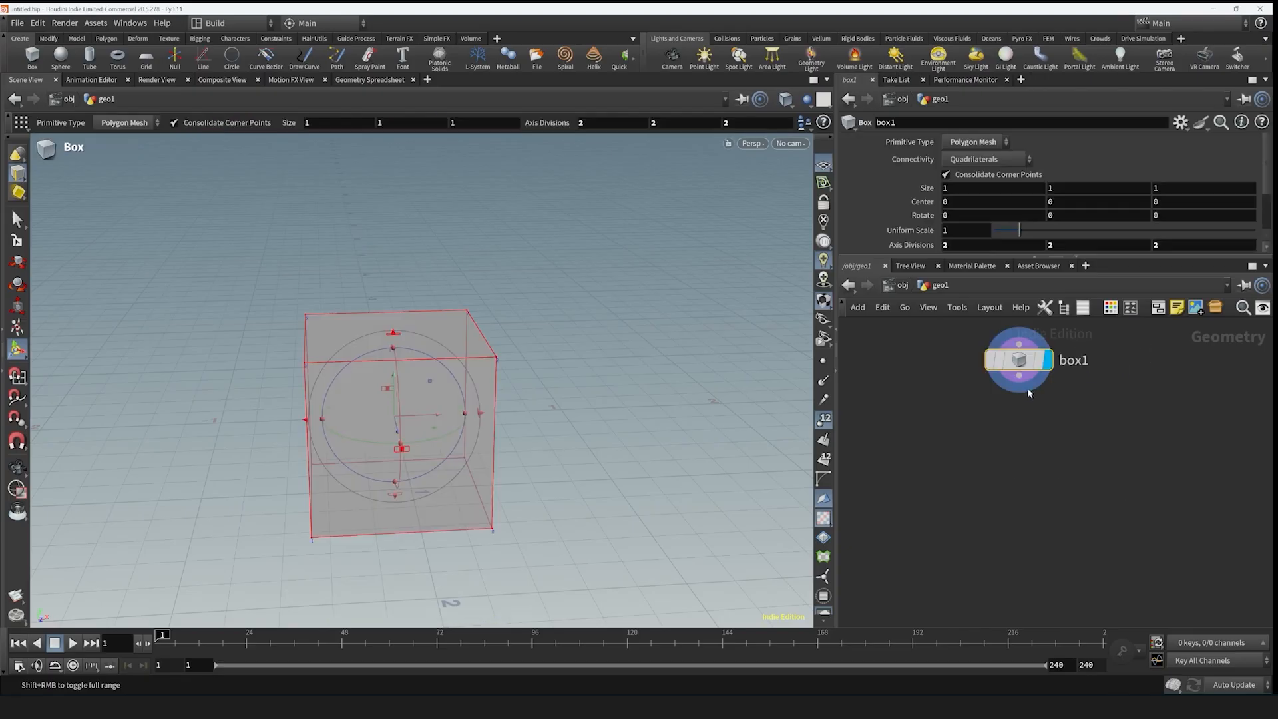
- Resize the box with its viewport handles into a thin slab of about 0.47 × 0.89 × 0.13
alt+drag(471, 391, 398, 406)
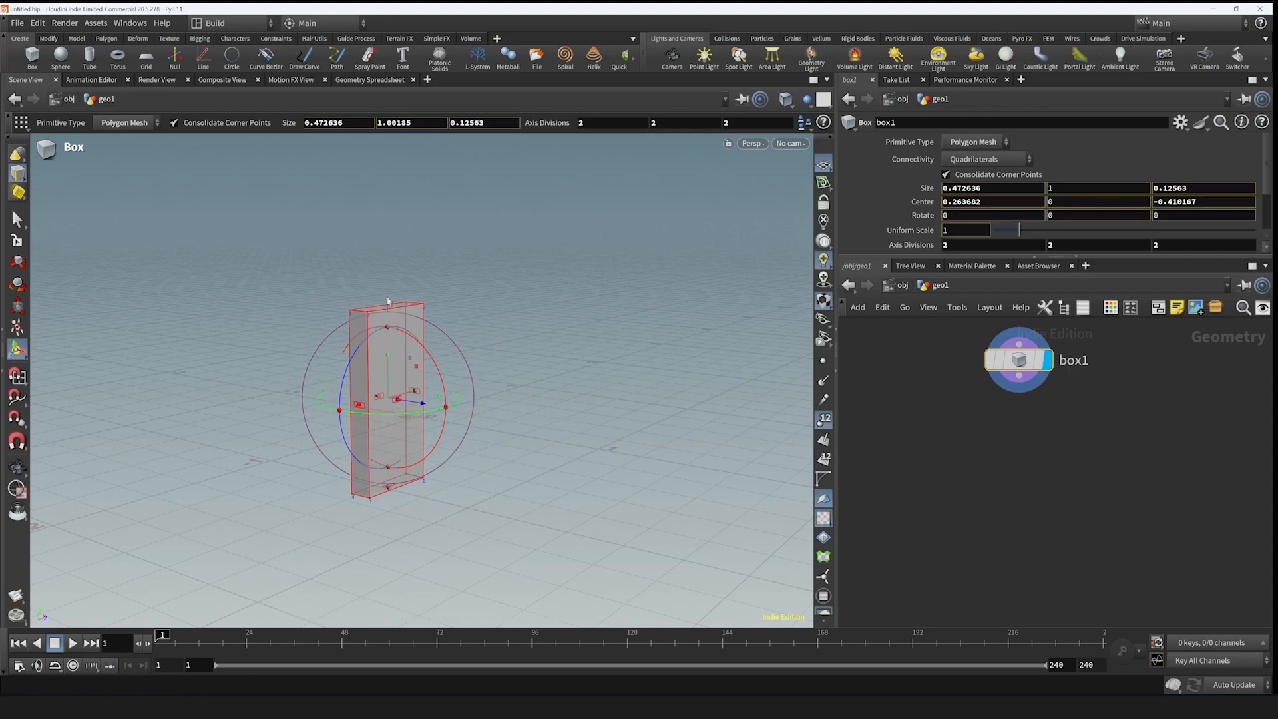
drag(389, 305, 461, 431)
key(Escape)
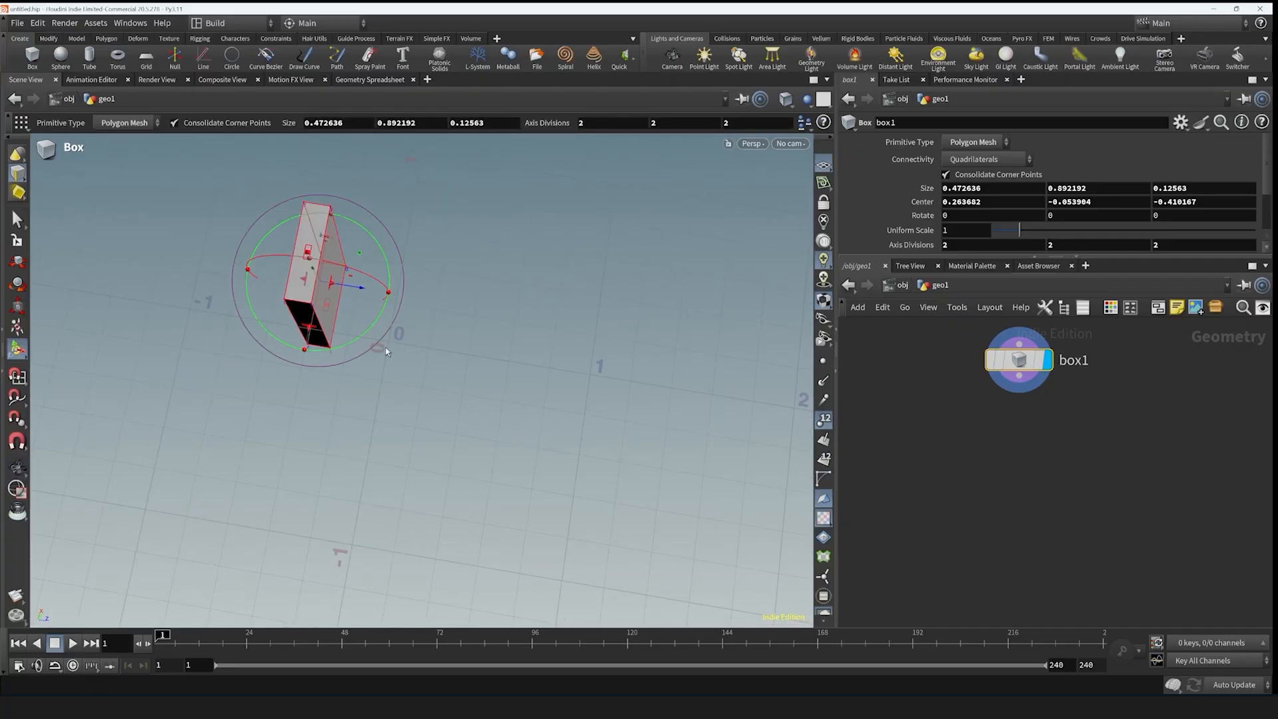
- Append a Transform node to the box and rotate the slab about 31° around Y
click(1019, 377)
key(Tab)
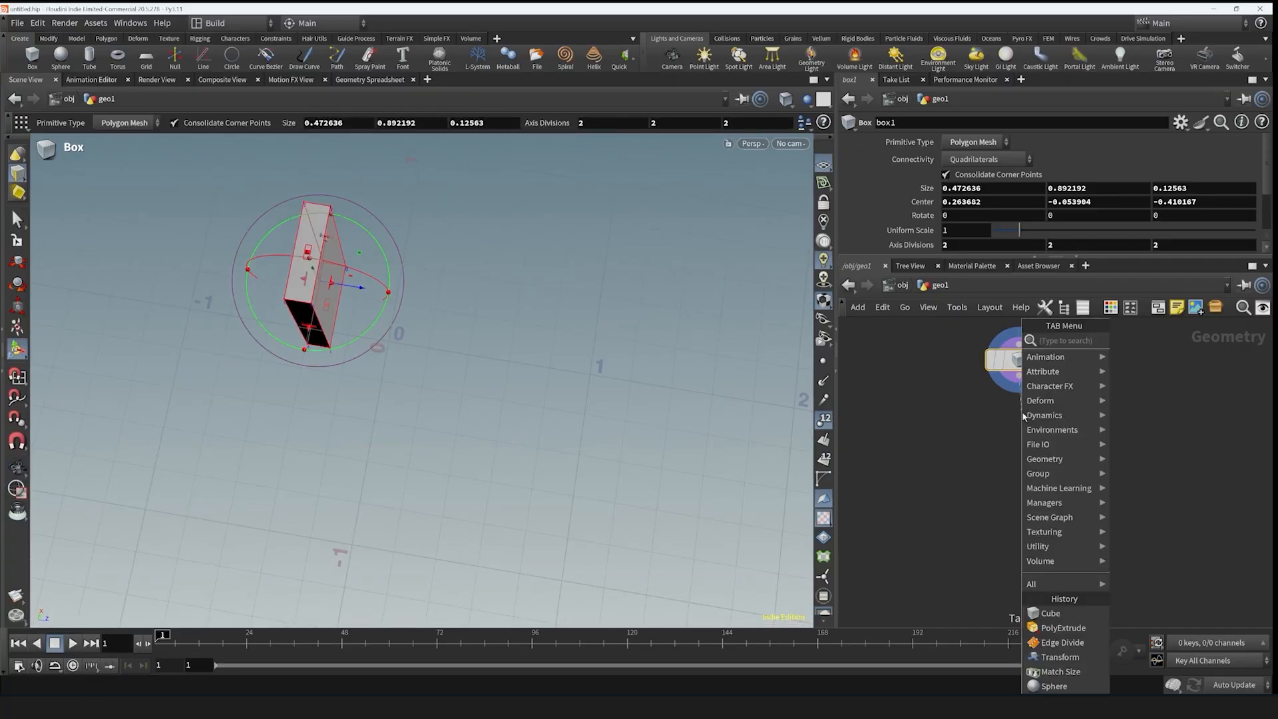
text(transform)
key(Return)
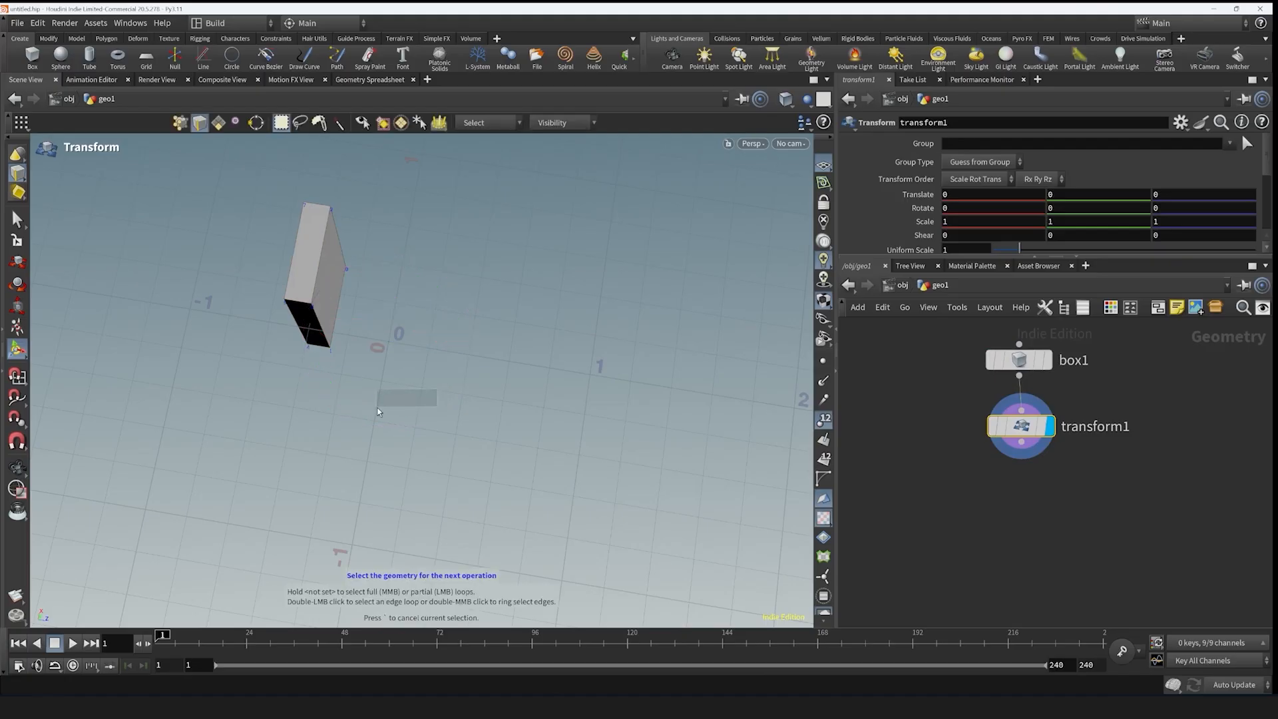
click(1030, 433)
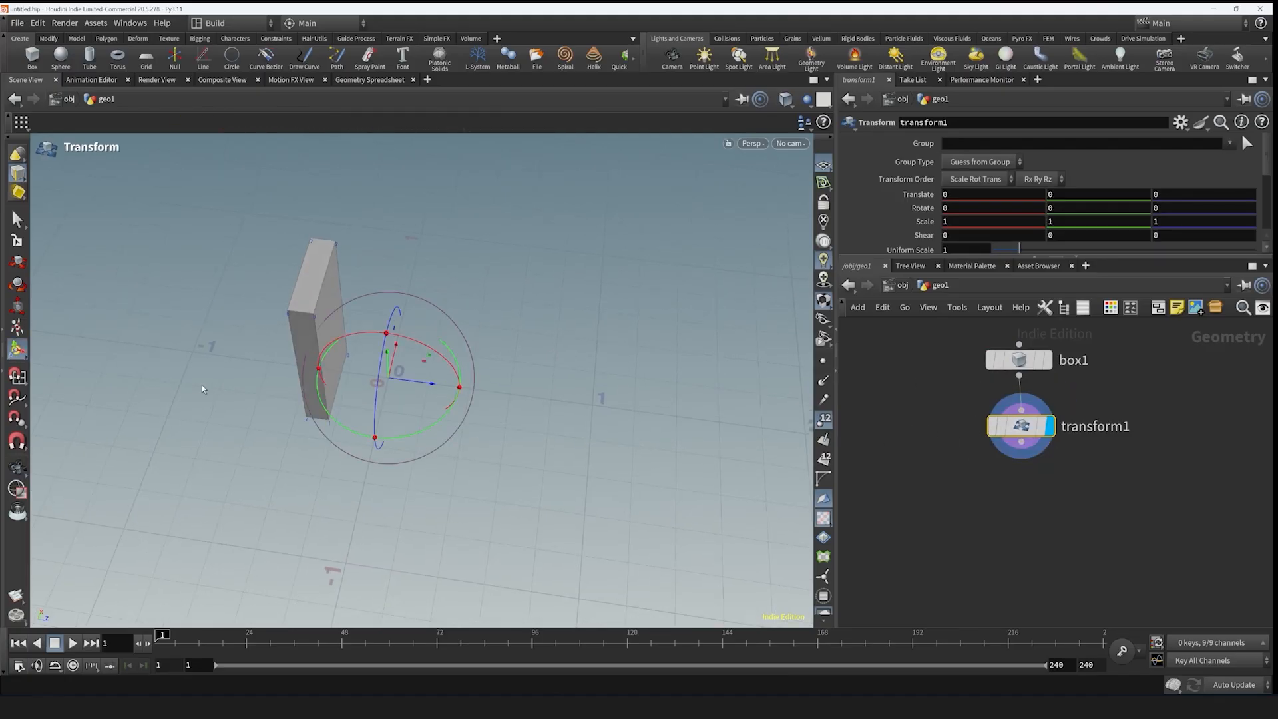
drag(443, 422, 458, 366)
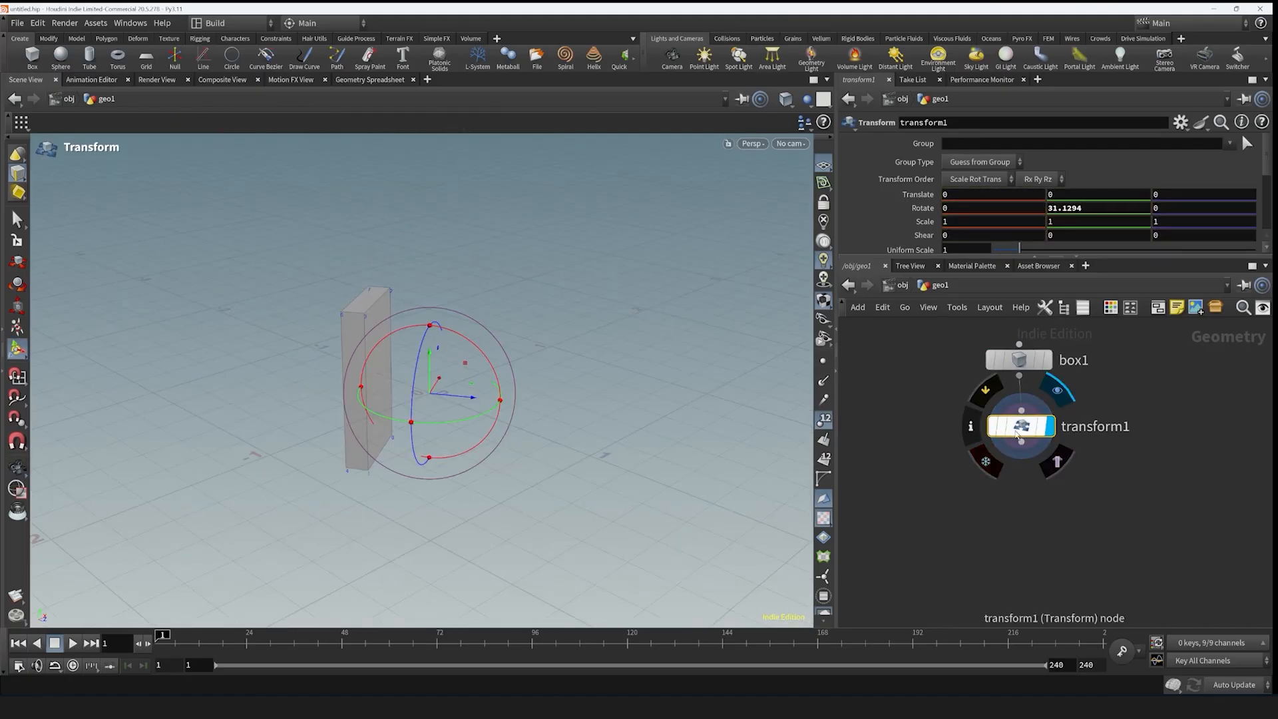
- Make room below the box node and insert a Match Size node between it and the Transform node
drag(1021, 427, 1020, 501)
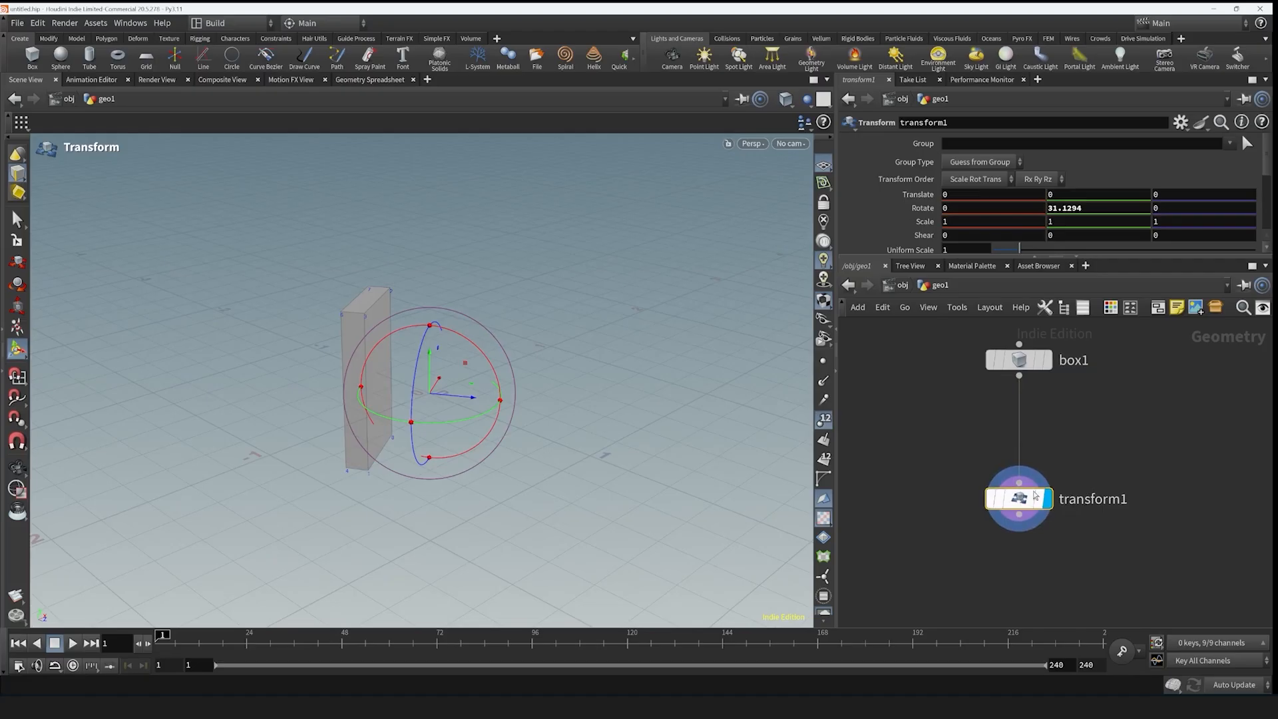
key(Tab)
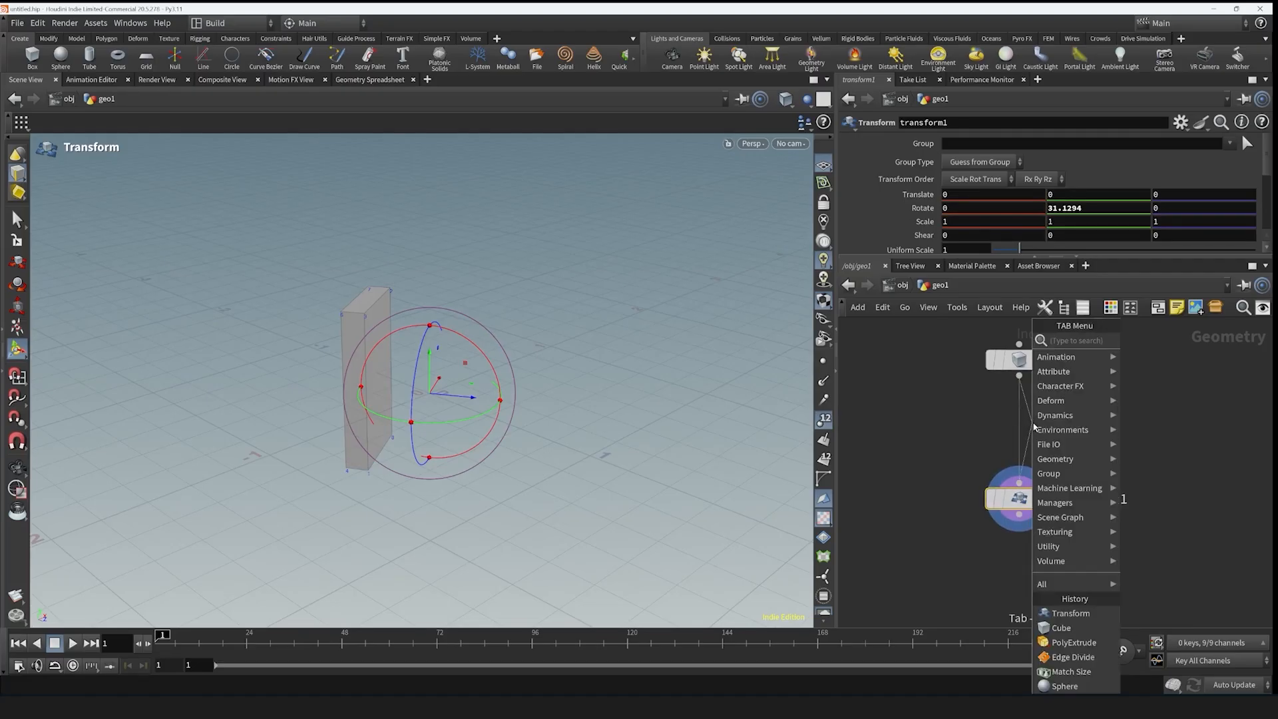
click(1071, 672)
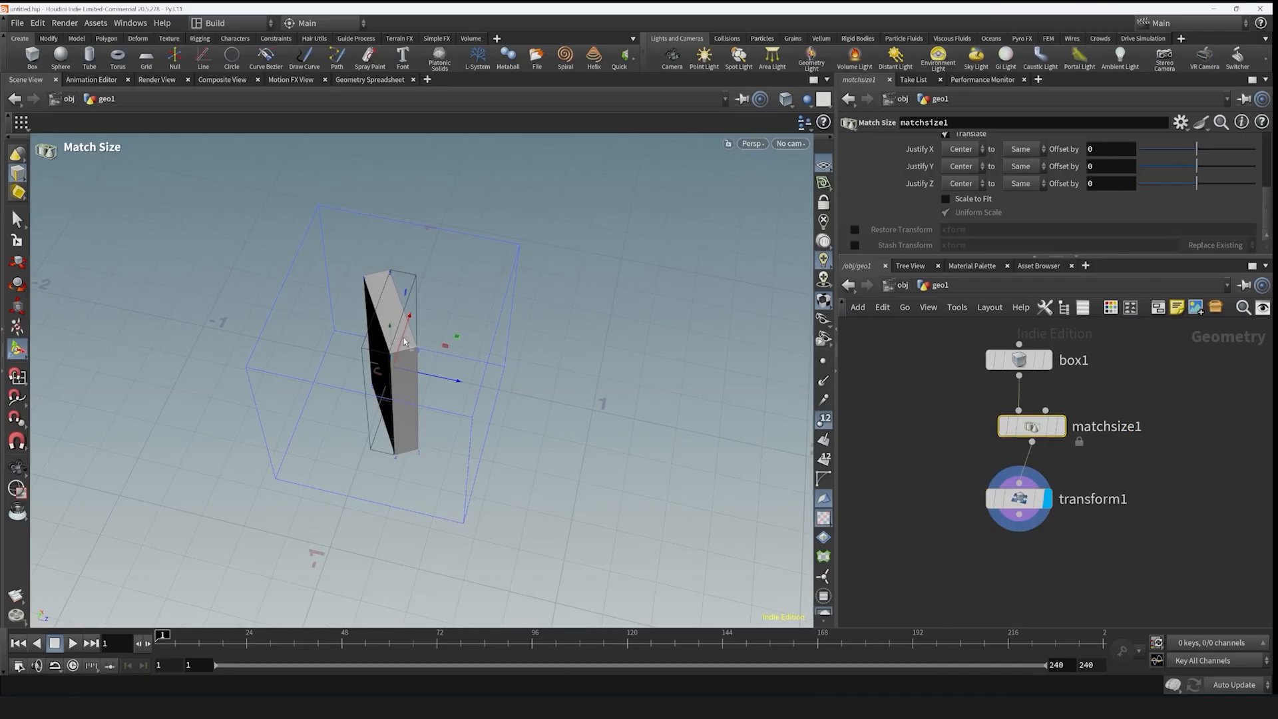
- Rotate the centred slab with the Transform node to about -18° around Y
click(1019, 499)
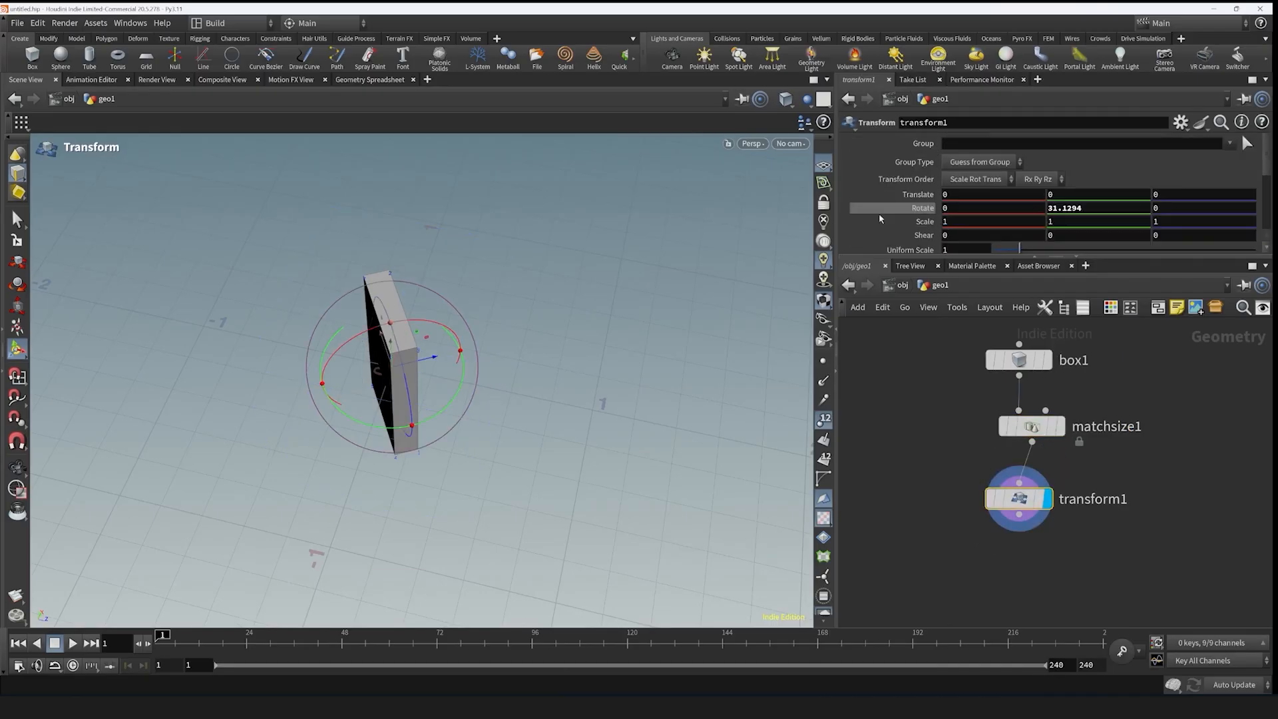
drag(391, 433, 404, 340)
key(s)
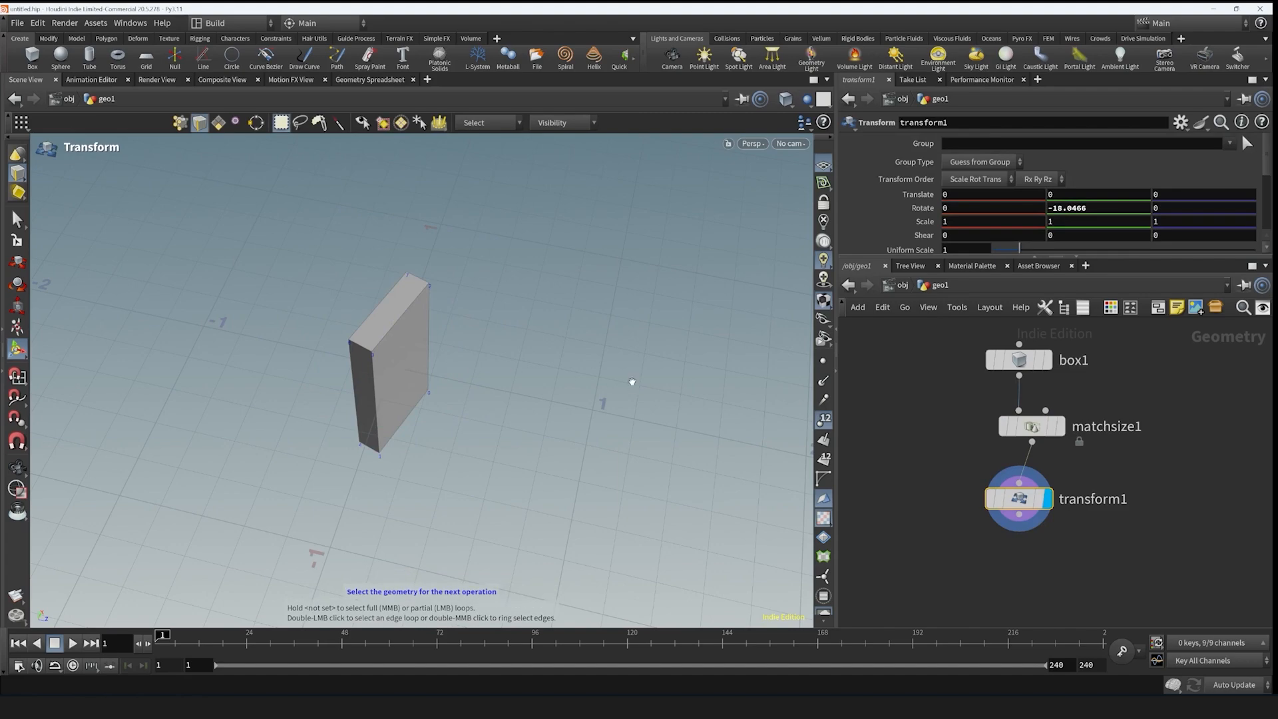
drag(630, 380, 590, 277)
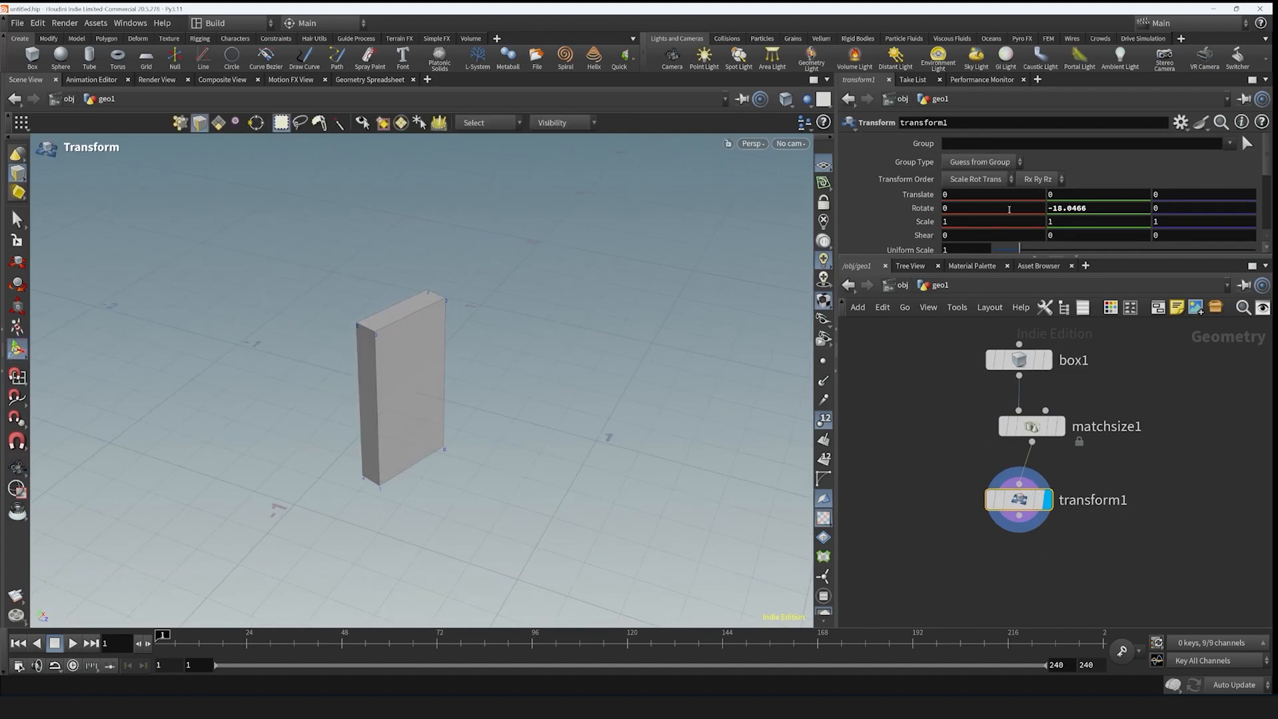
- Reset the Transform node's rotation to its defaults and align the node directly beneath the Match Size node
right_click(924, 208)
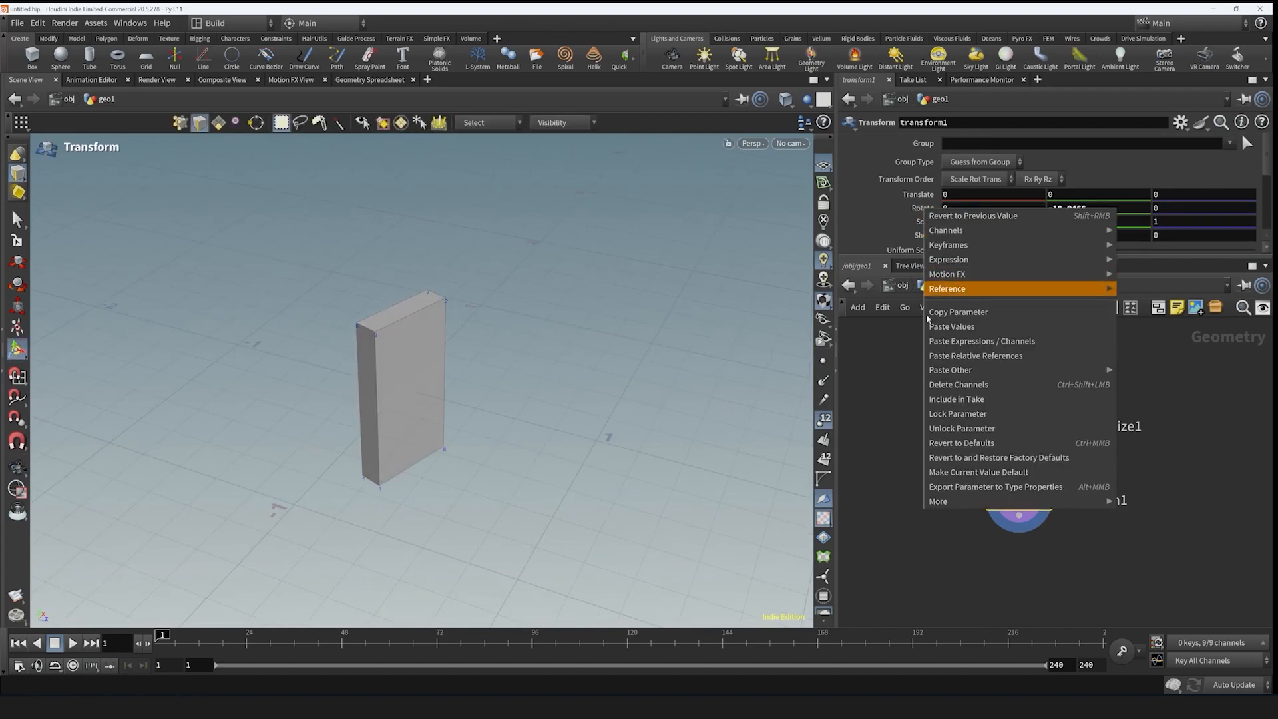
click(950, 443)
middle_drag(1025, 504, 1028, 464)
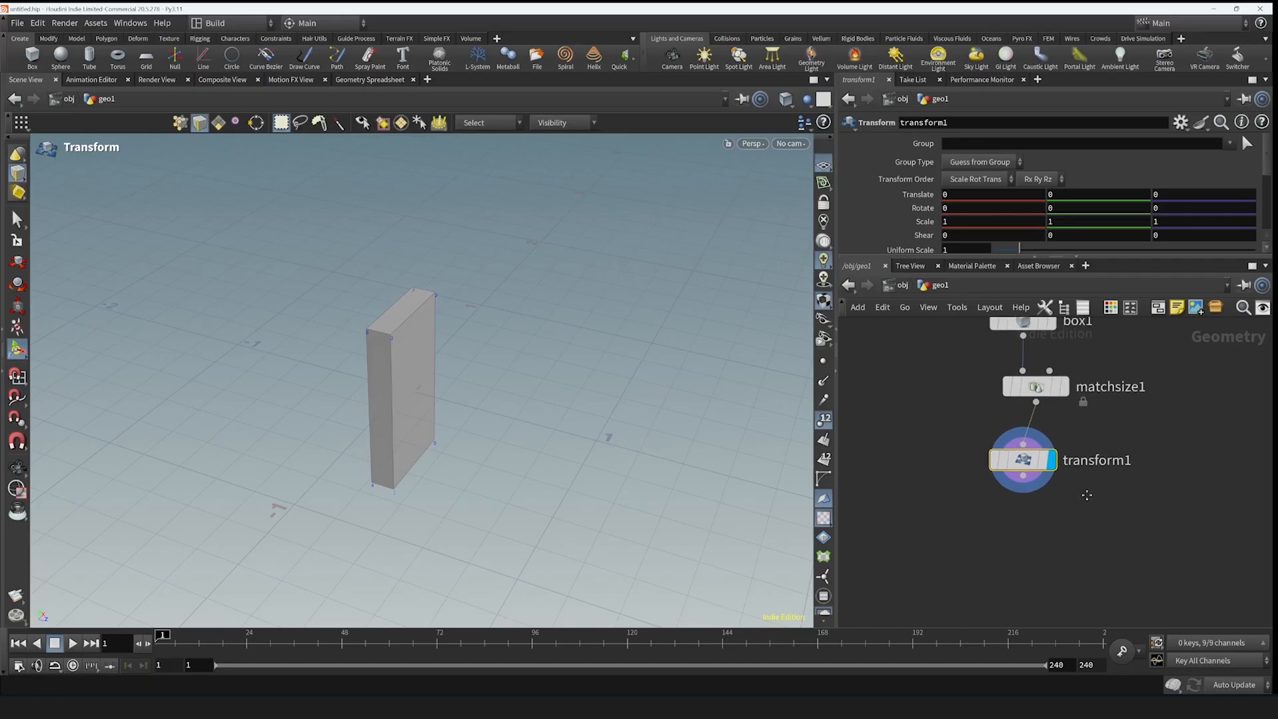
drag(1028, 464, 1042, 449)
- Set Justify Y to Min on the Match Size node so the slab stands on the ground plane
click(1036, 387)
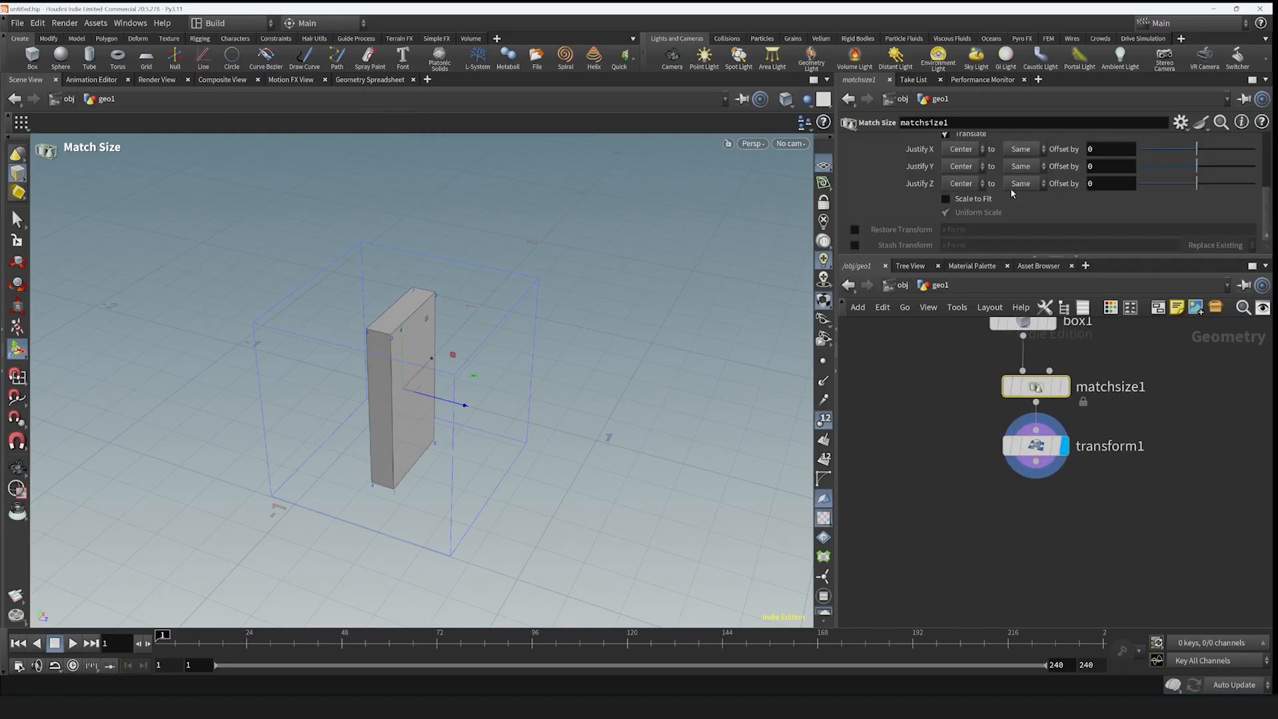
click(958, 170)
click(958, 156)
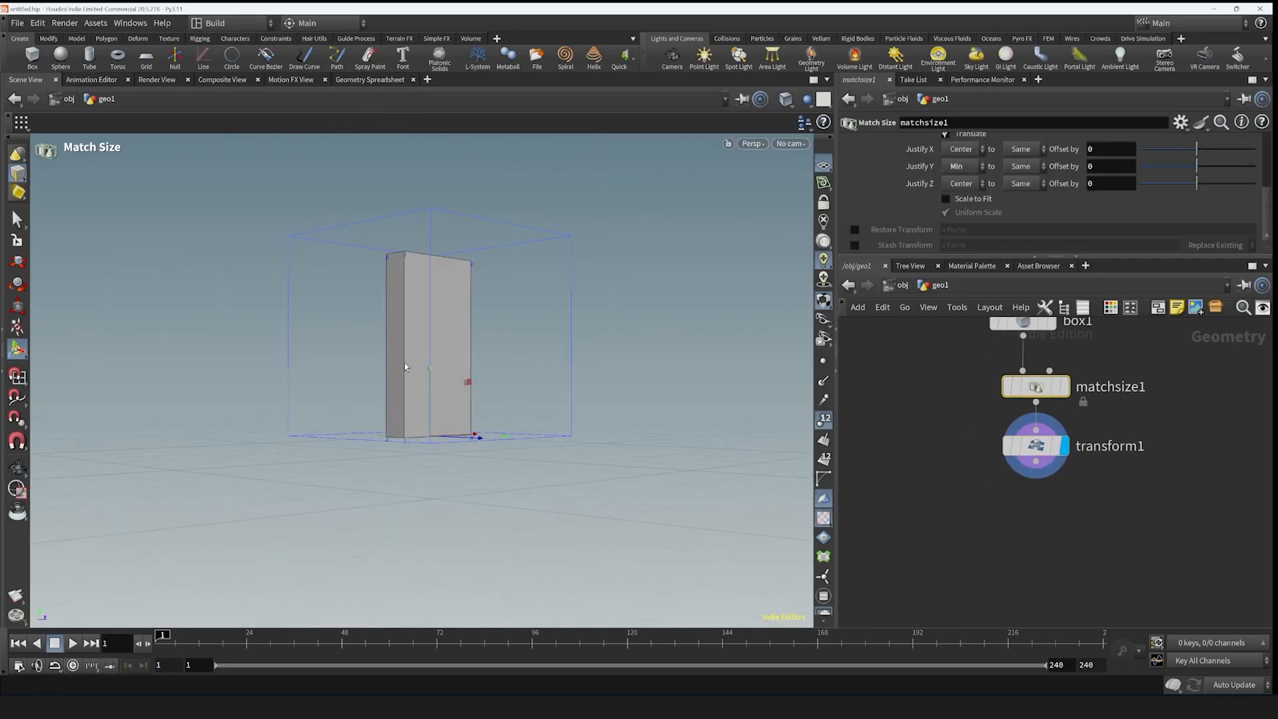
middle_drag(1049, 529, 1018, 534)
key(Escape)
drag(586, 440, 612, 300)
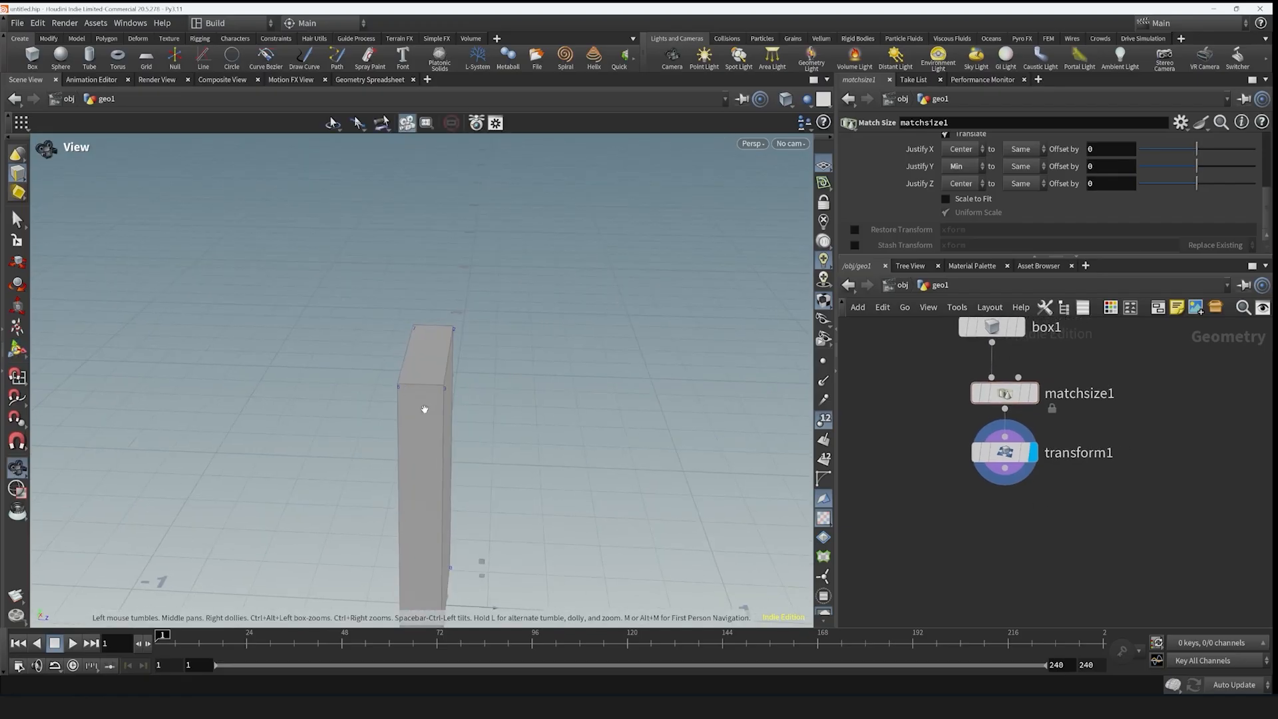
key(Return)
- Append a PolyBevel node after the Transform node
middle_drag(1128, 551, 1136, 508)
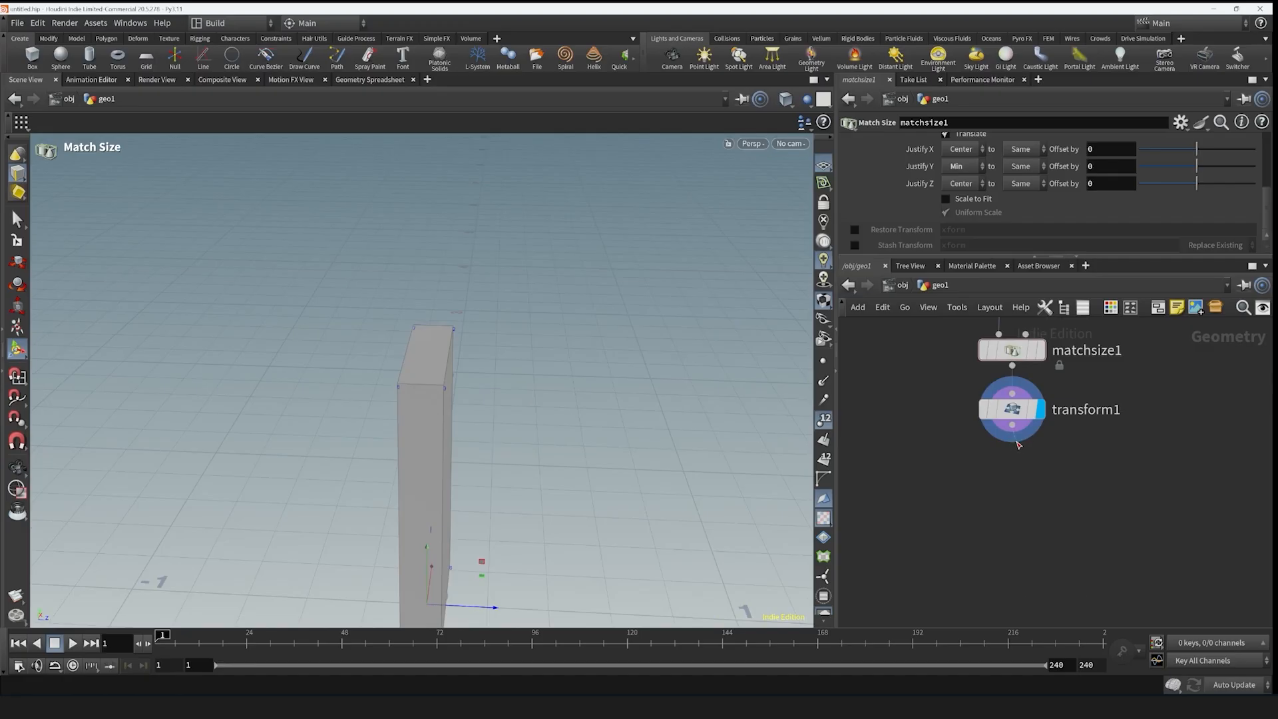
key(Tab)
text(polybevel)
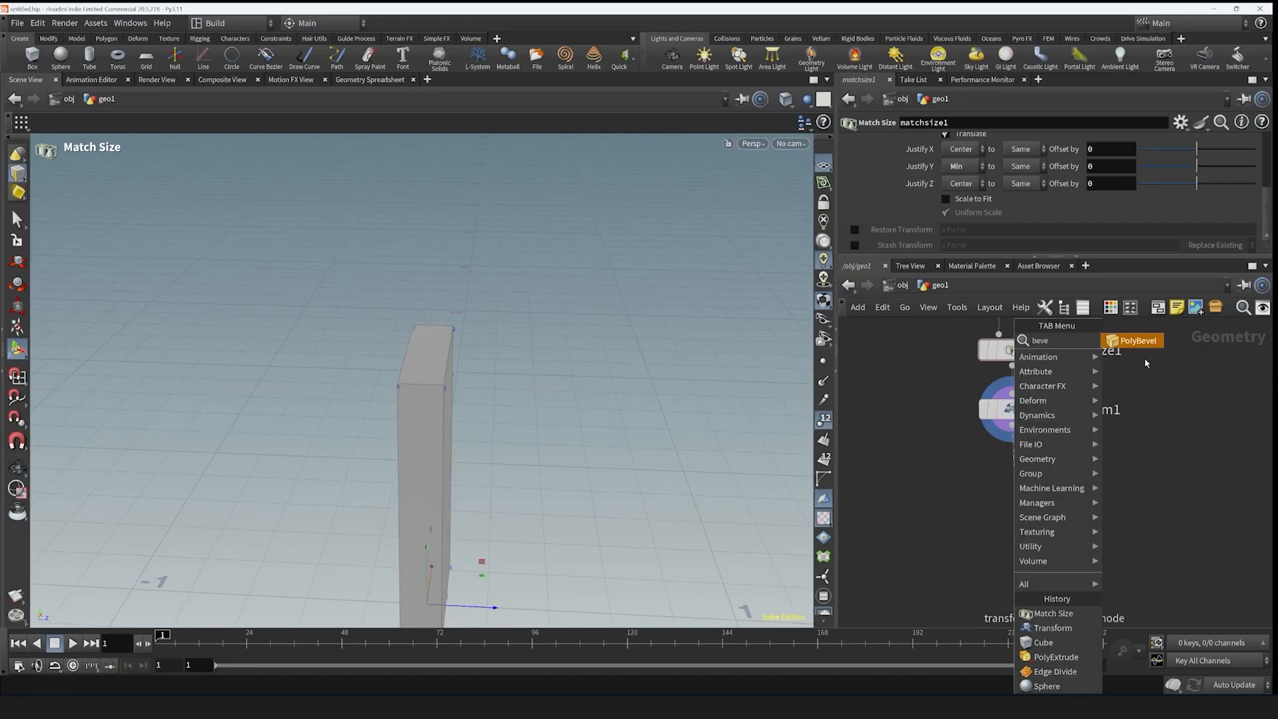
key(Return)
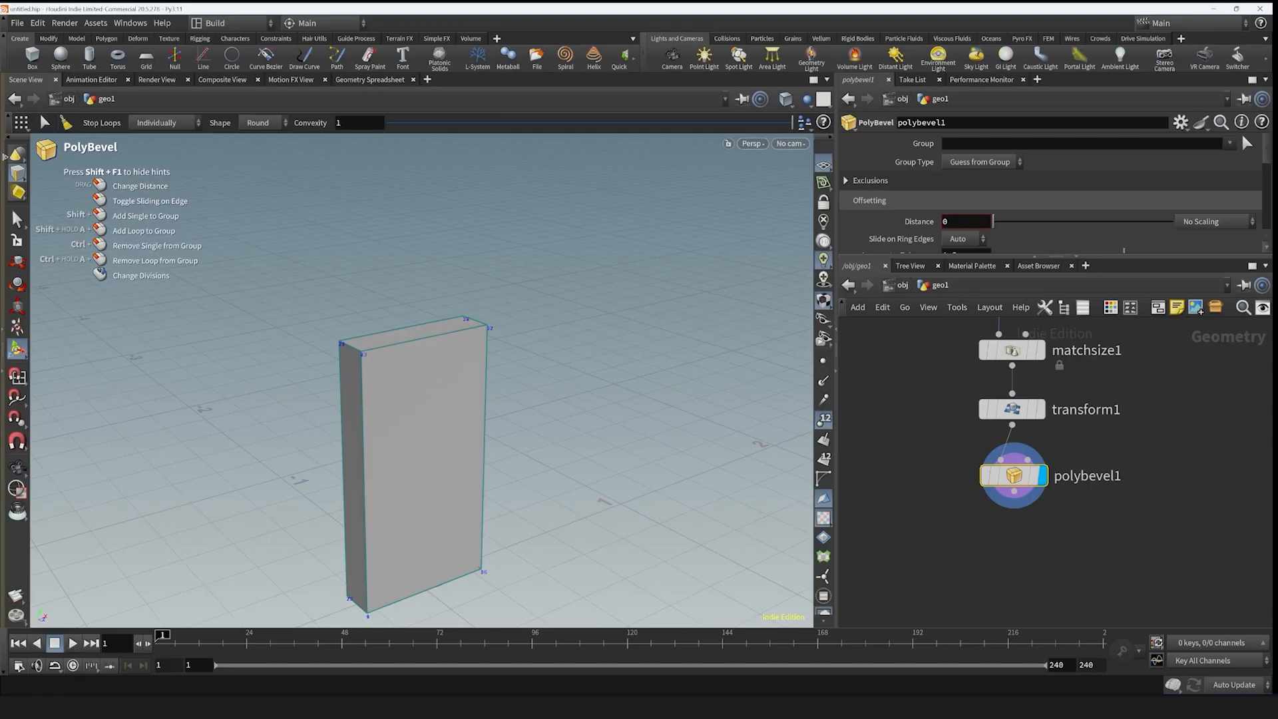
- Set the bevel distance to 0.022 with 3 round divisions and space the PolyBevel node below the Transform node
scroll(938, 197, down, 2)
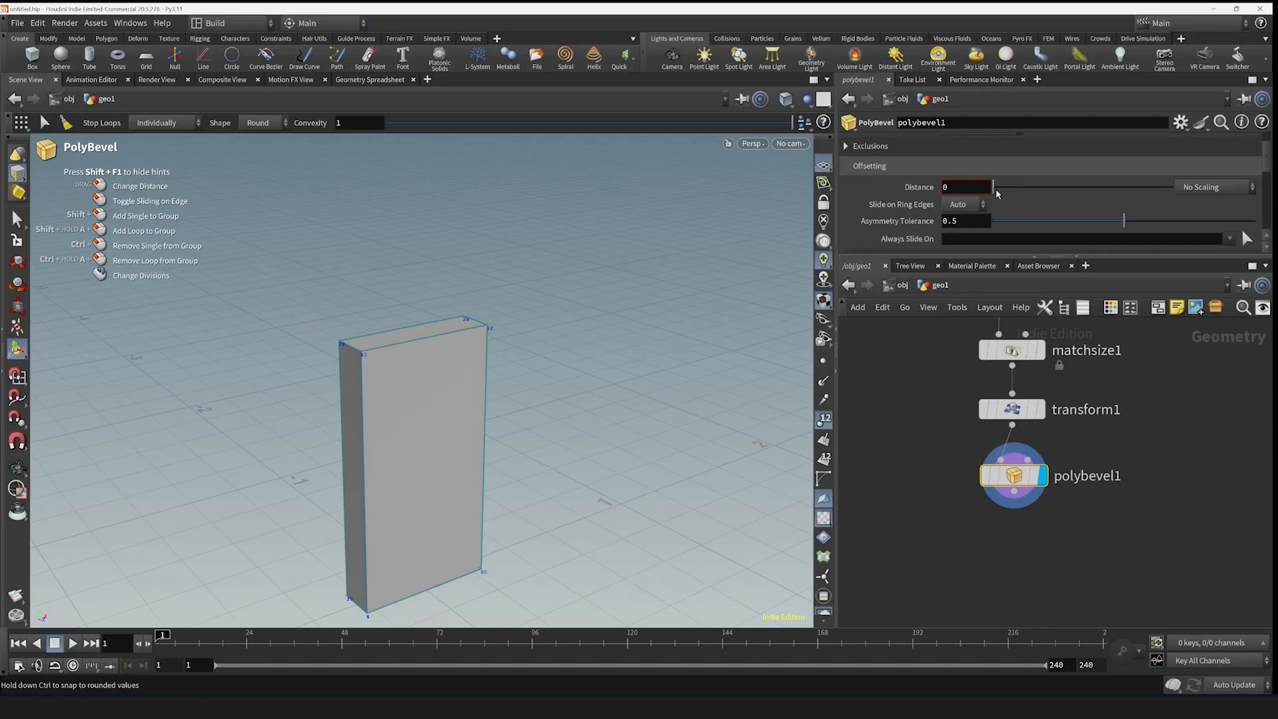
mouse_move(996, 188)
mouse_down()
mouse_move(1009, 188)
mouse_move(996, 189)
mouse_move(1011, 171)
mouse_up()
scroll(996, 188, down, 6)
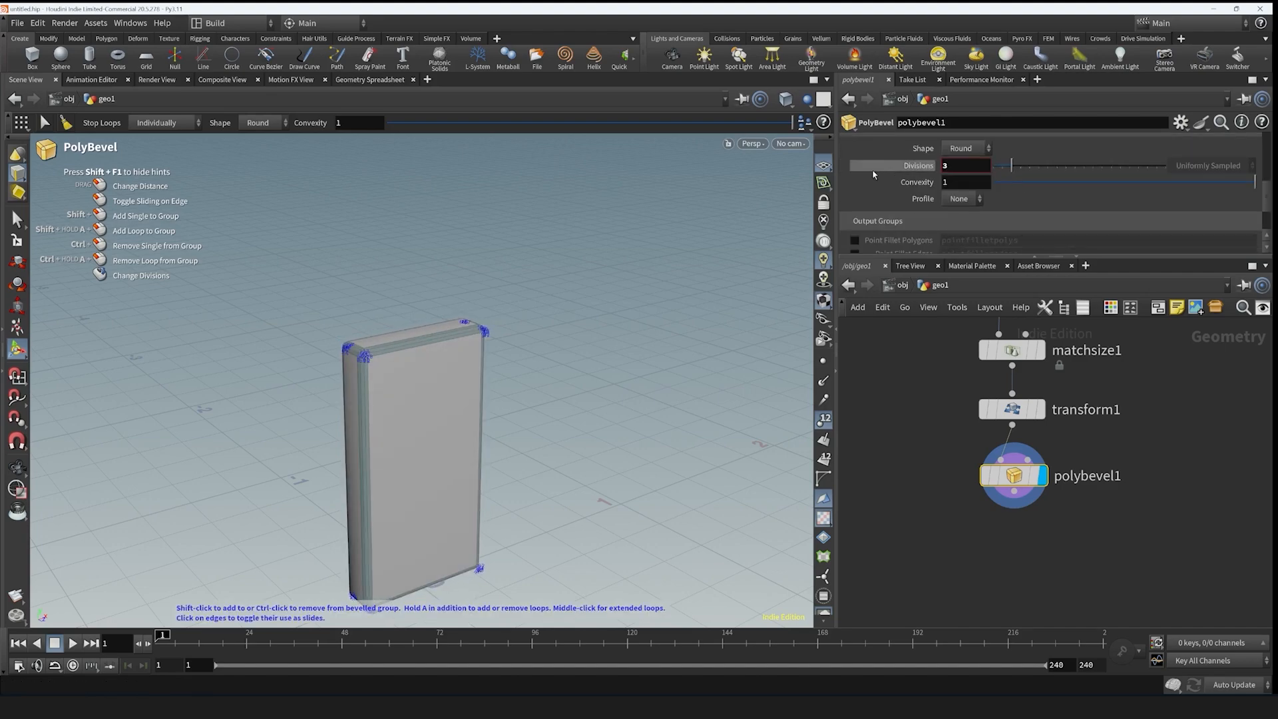
scroll(873, 176, up, 7)
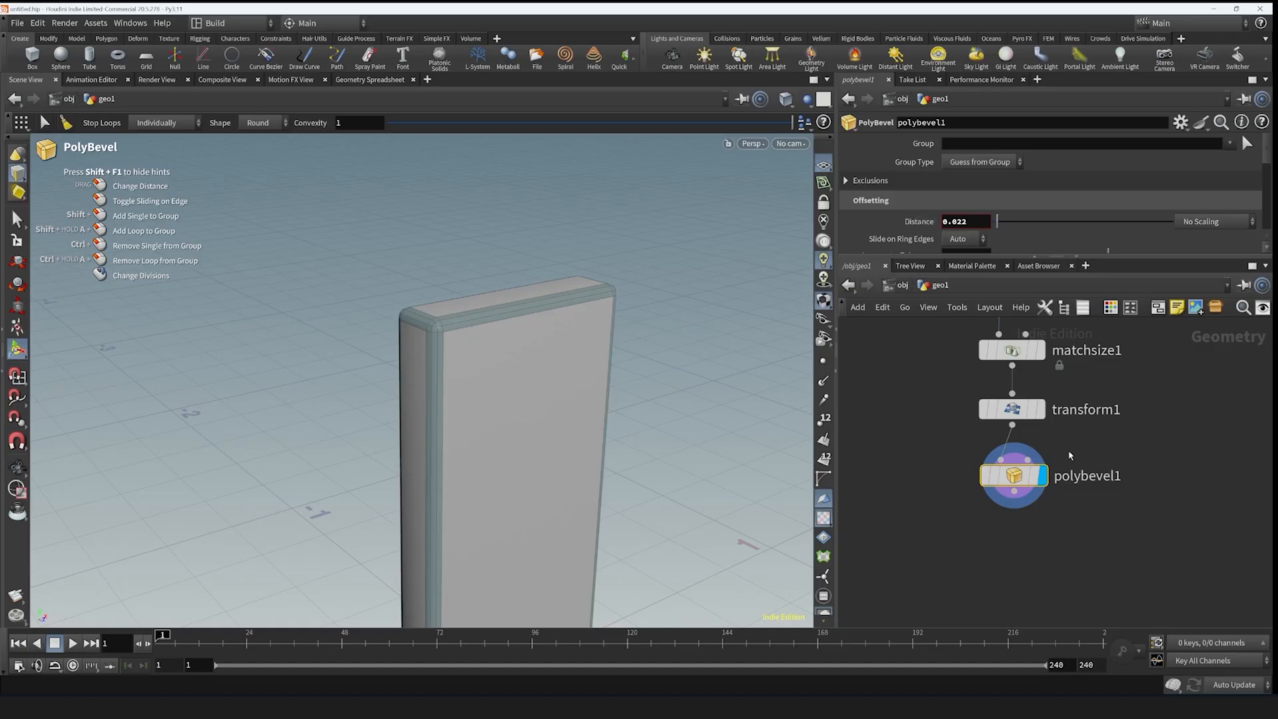
drag(1014, 476, 1030, 494)
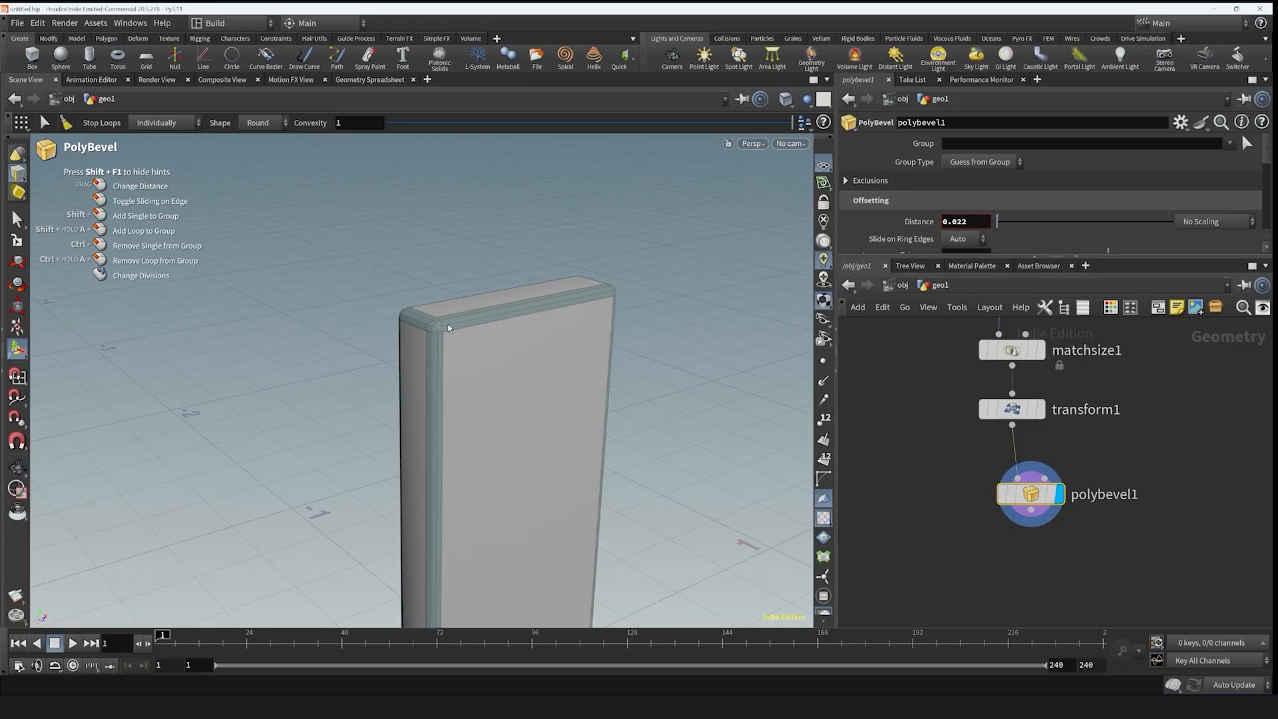
- Restrict the bevel to the front face's vertical edge and its adjoining top edge
click(1246, 143)
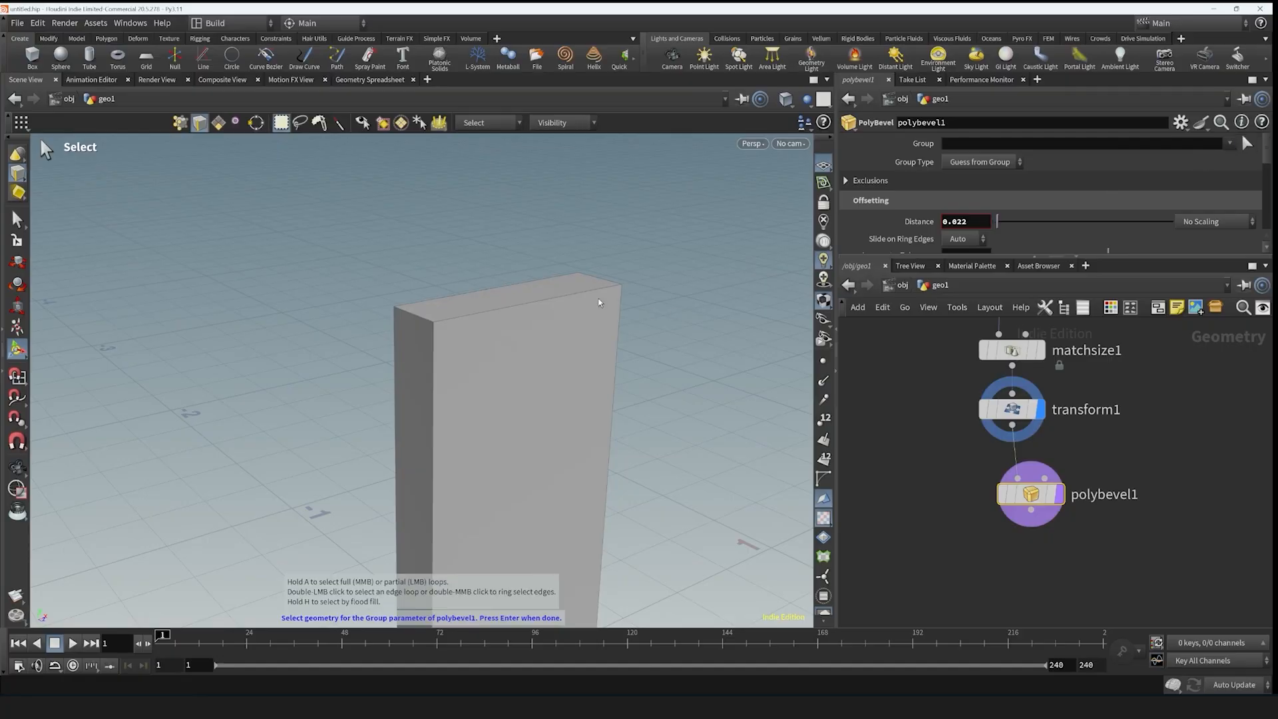
key(Return)
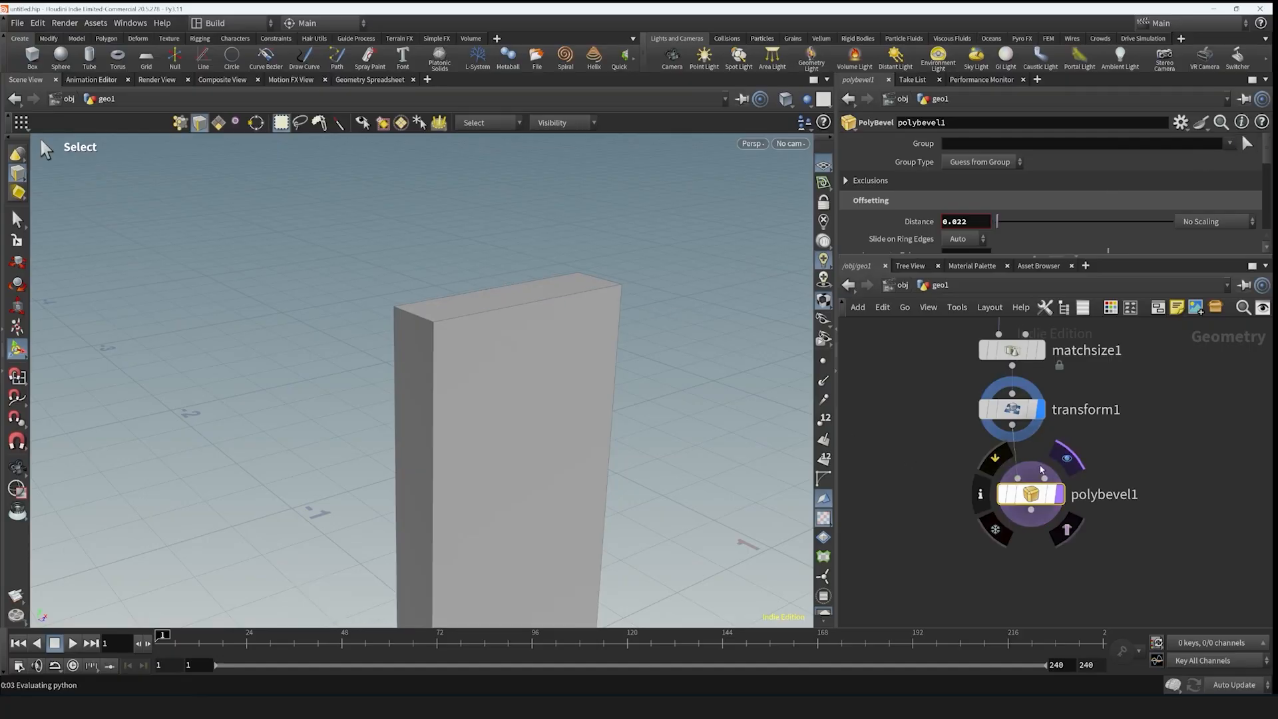
key(Return)
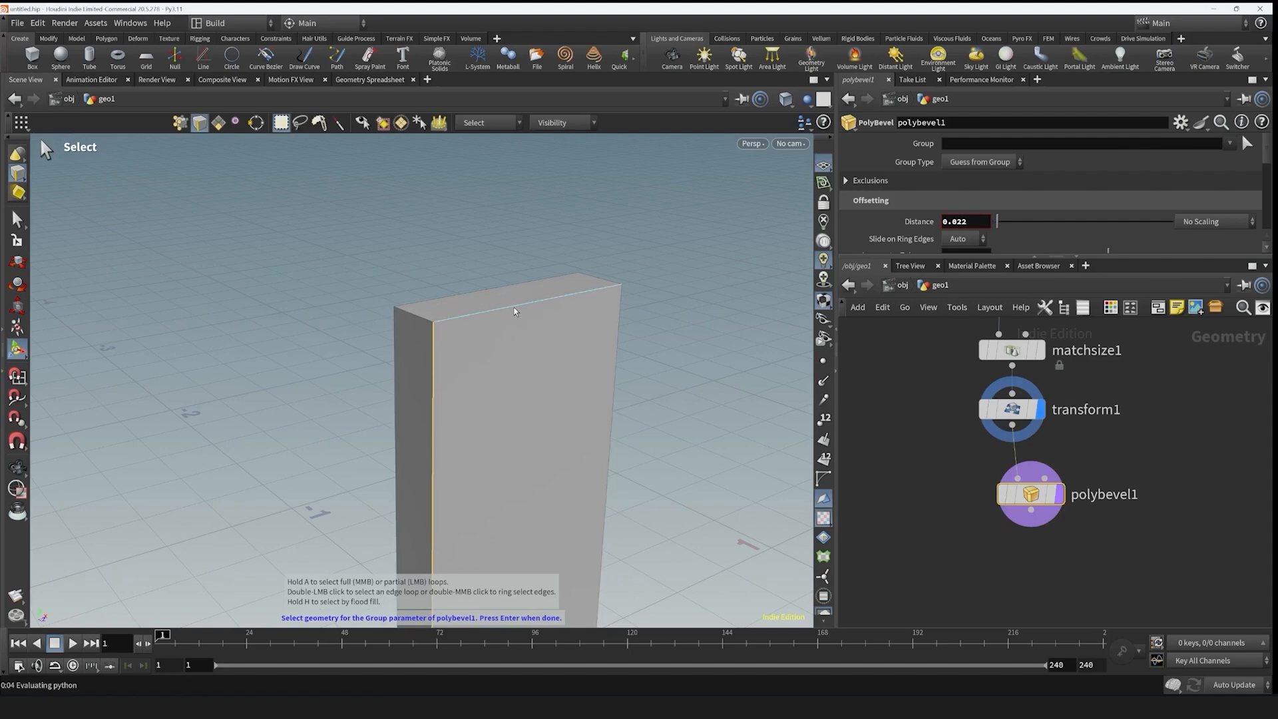
shift+click(514, 311)
key(Return)
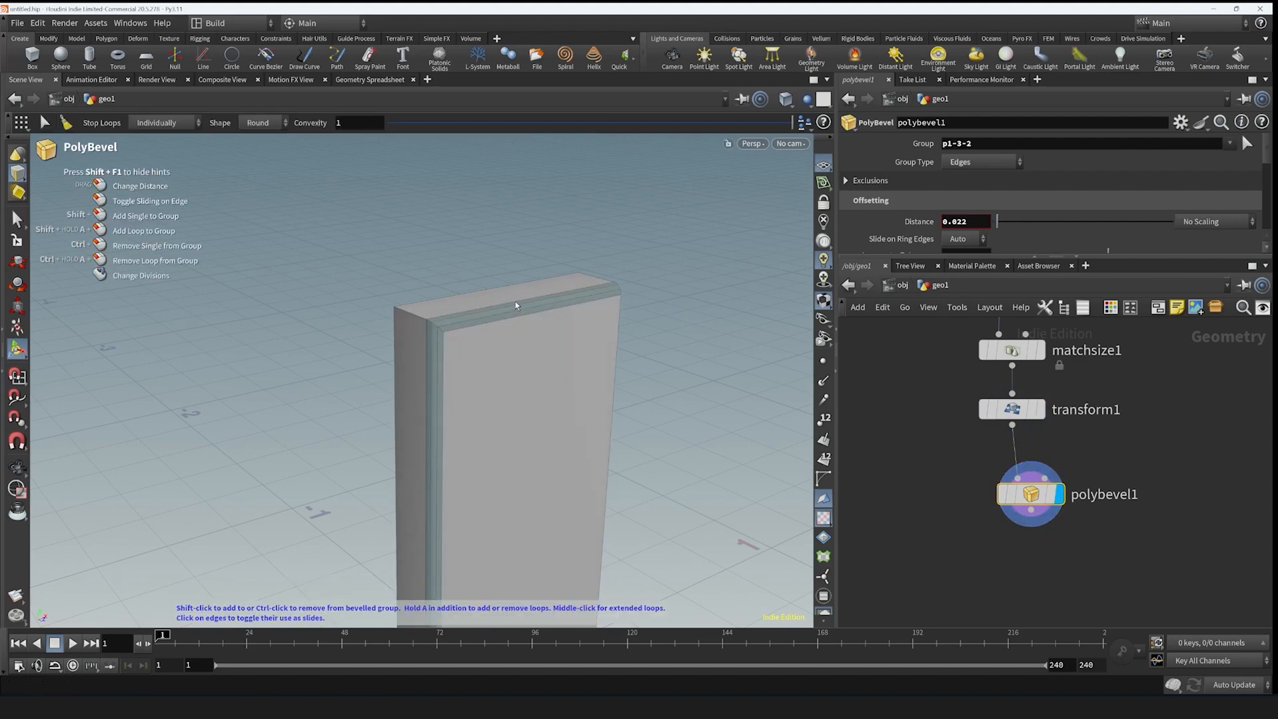
key(Escape)
drag(623, 330, 686, 323)
key(Return)
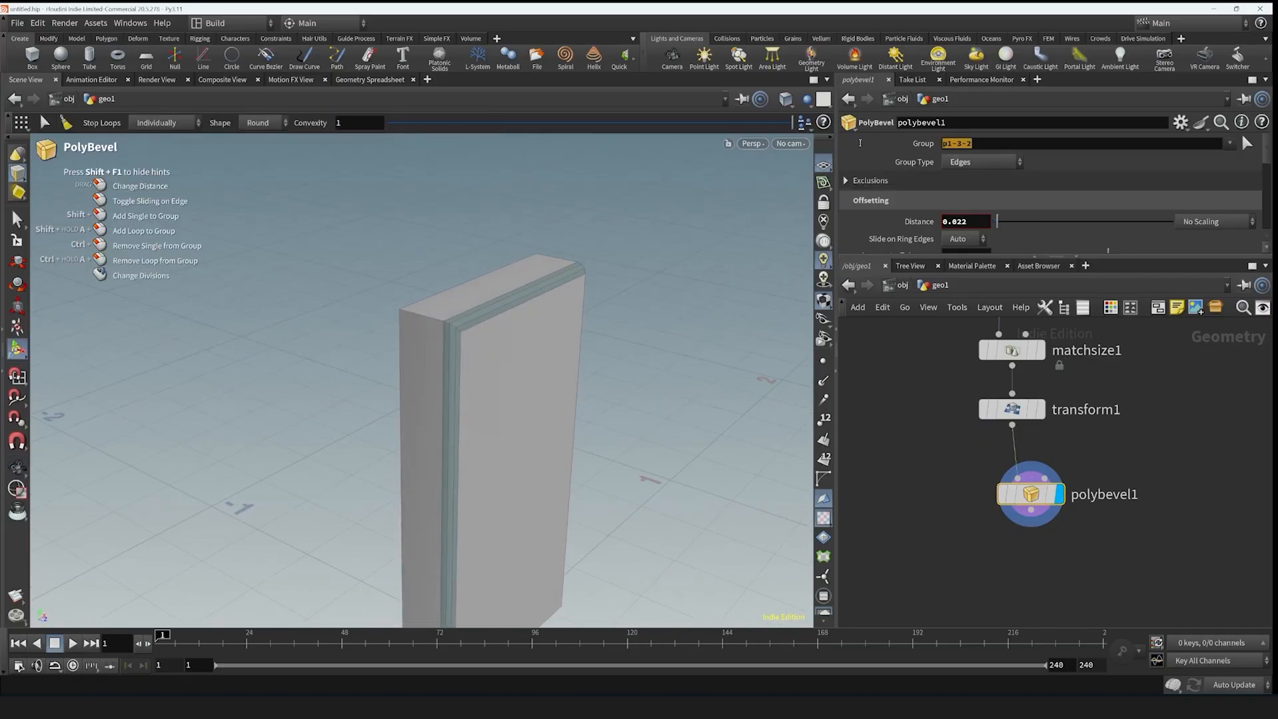
- Clear the PolyBevel group so that all edges of the slab are bevelled
key(BackSpace)
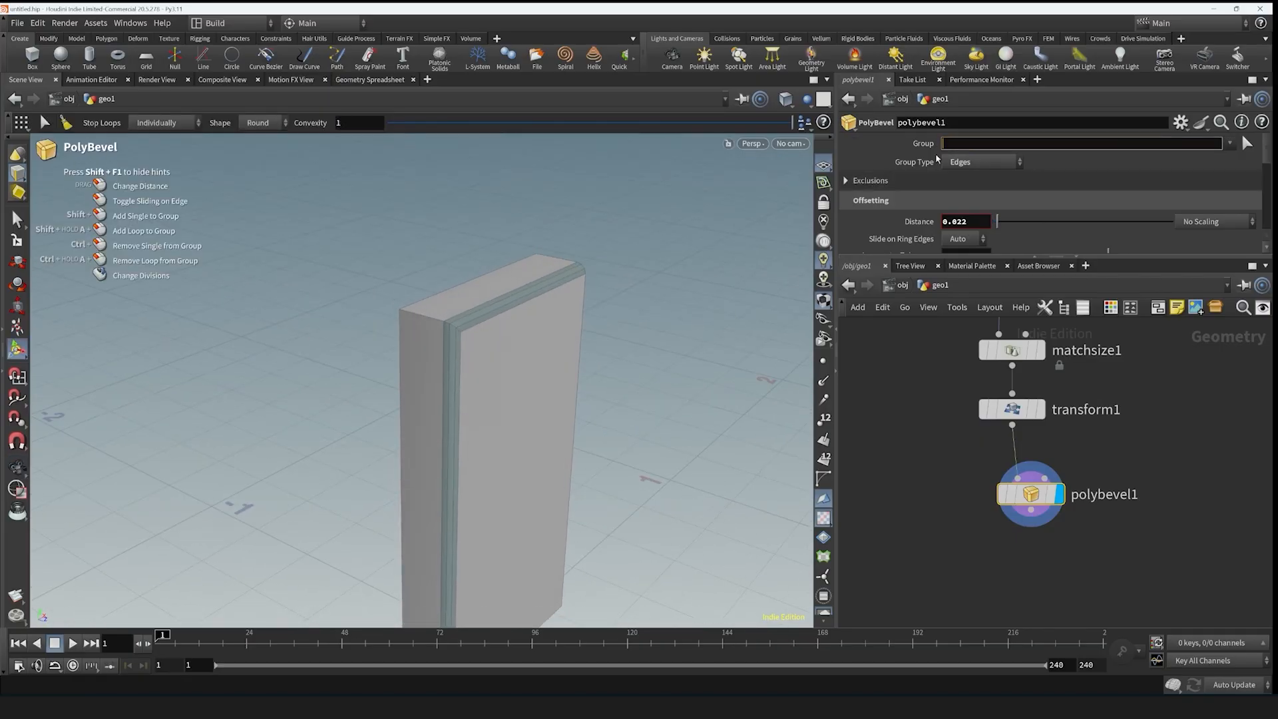
key(Escape)
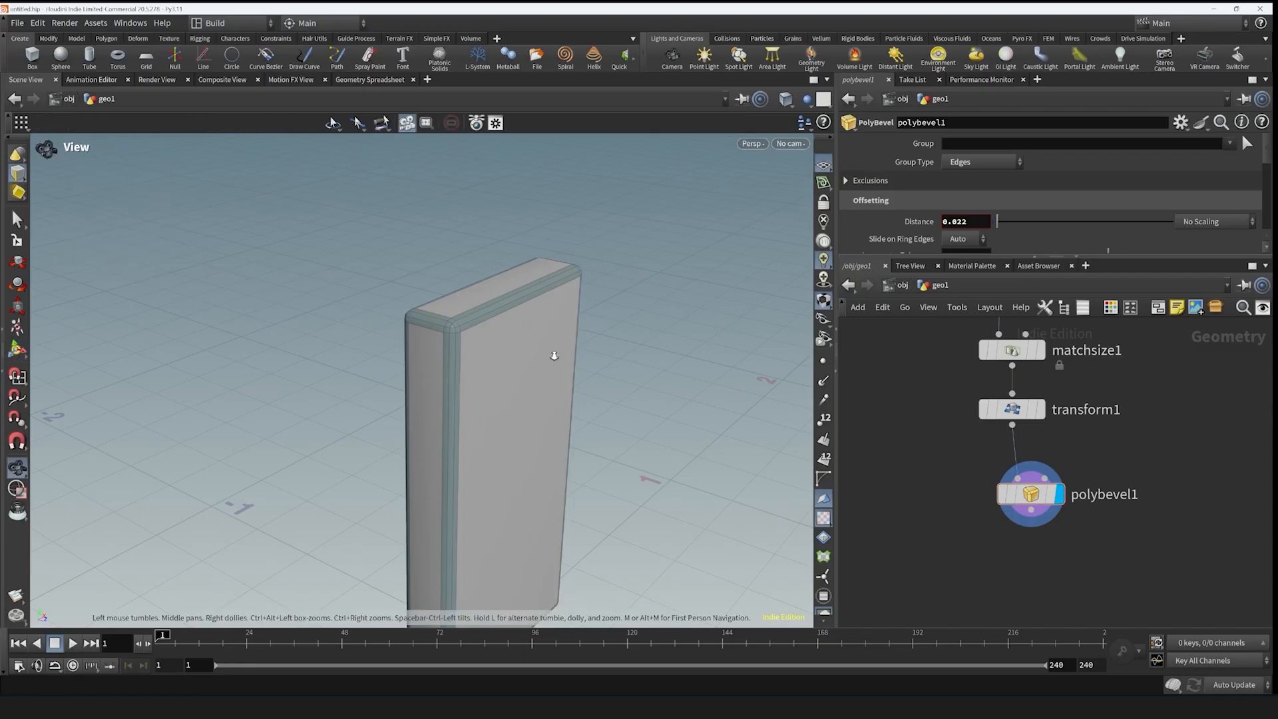
drag(551, 354, 421, 416)
key(Return)
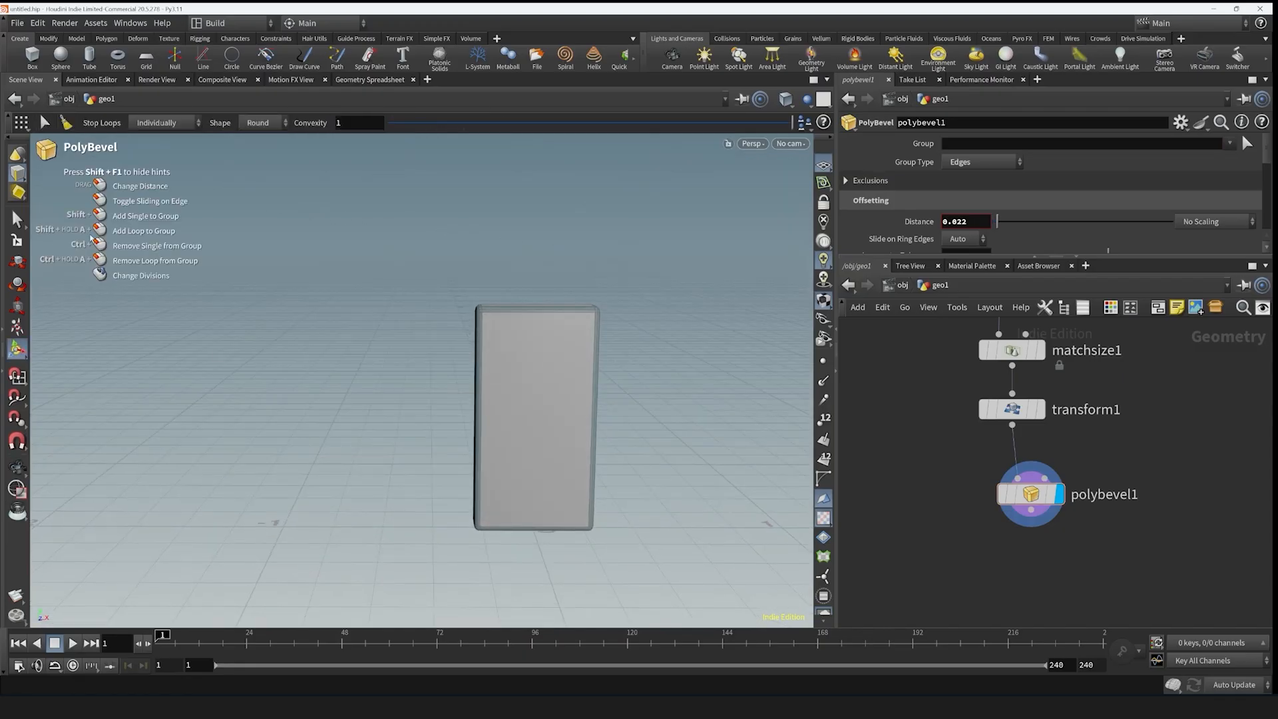
- View the slab at object level and re-enter the geo1 network
click(18, 155)
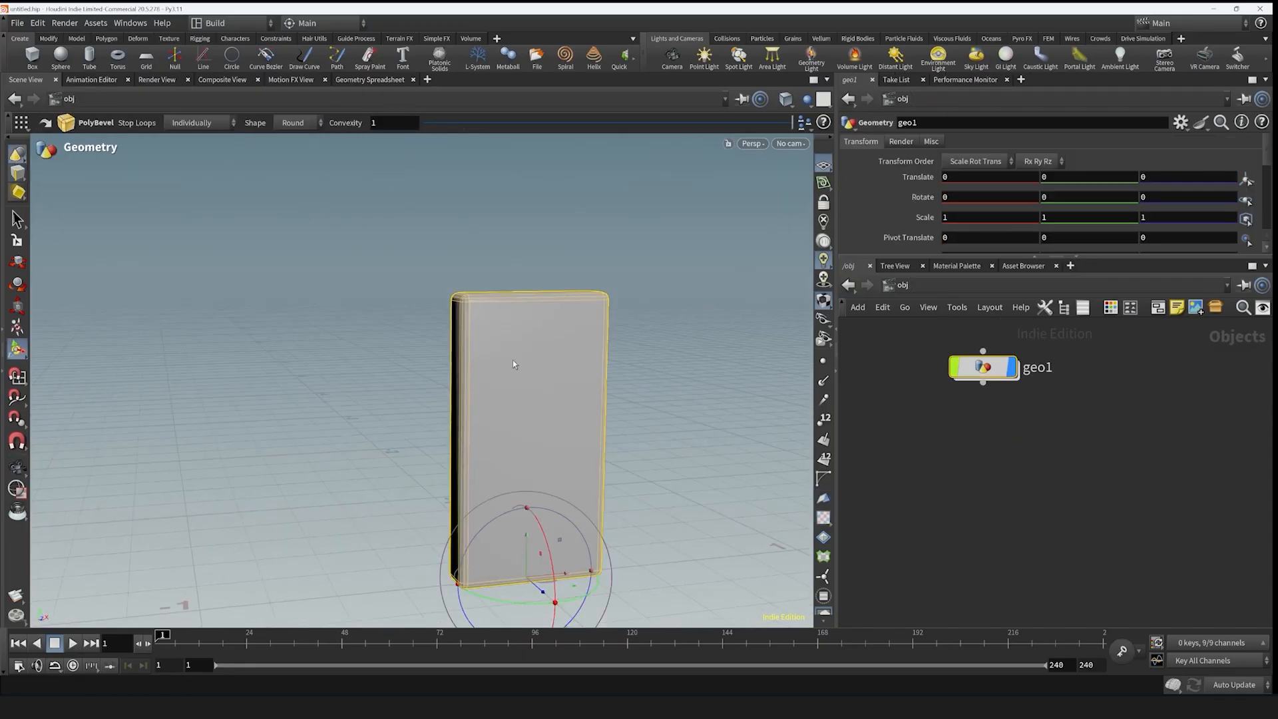
double_click(983, 367)
middle_drag(1113, 461, 1067, 499)
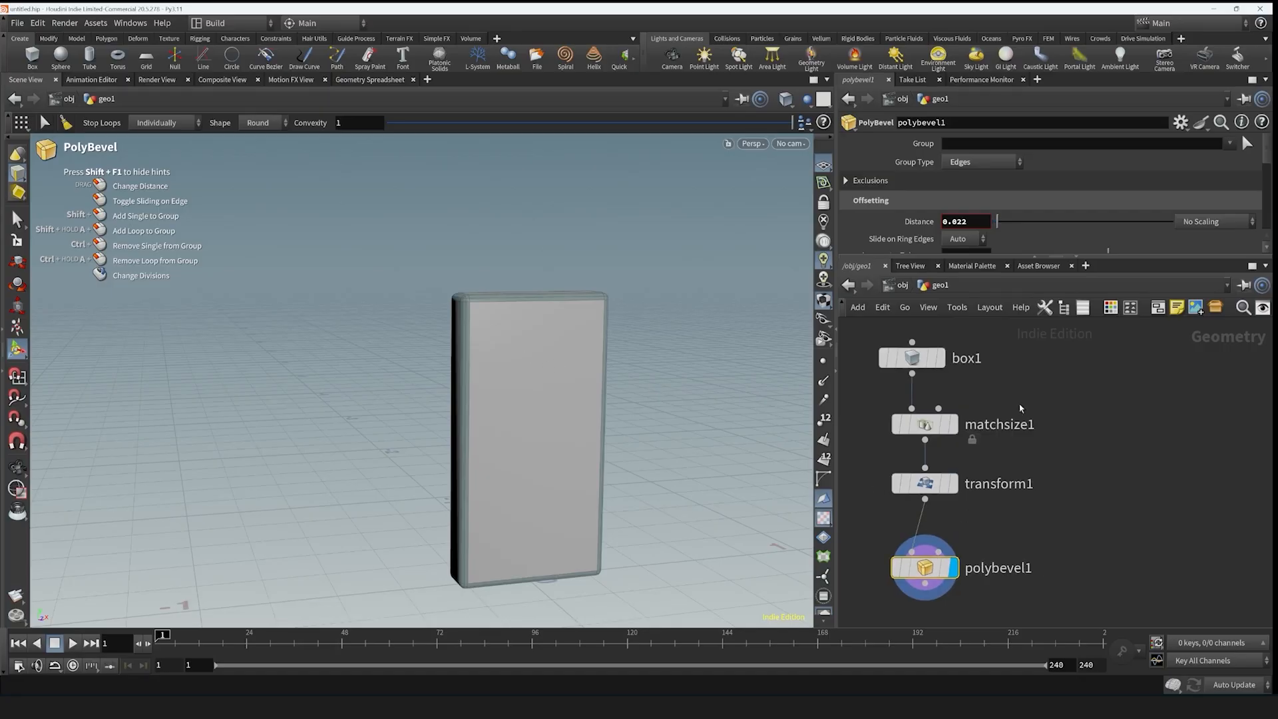
- Add a polygon mesh Sphere node beside the box chain and set its radius to 0.1
key(Tab)
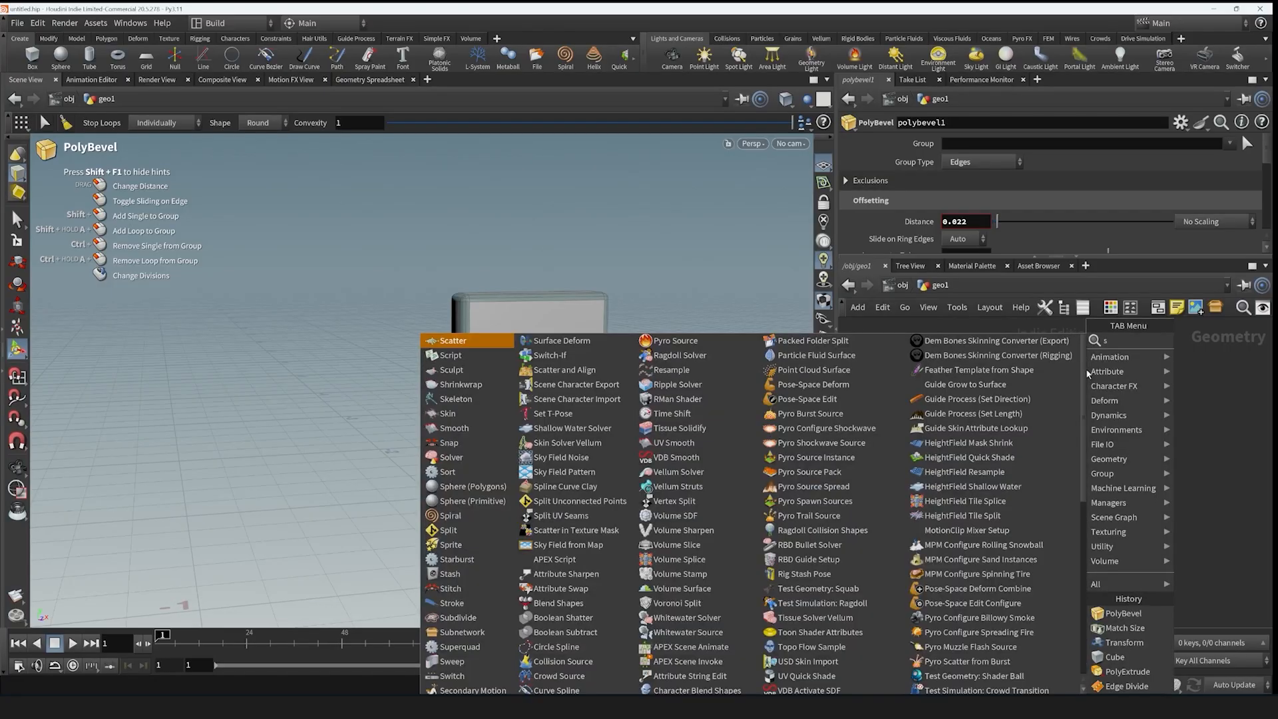
text(sphere)
key(Return)
middle_drag(951, 173, 570, 390)
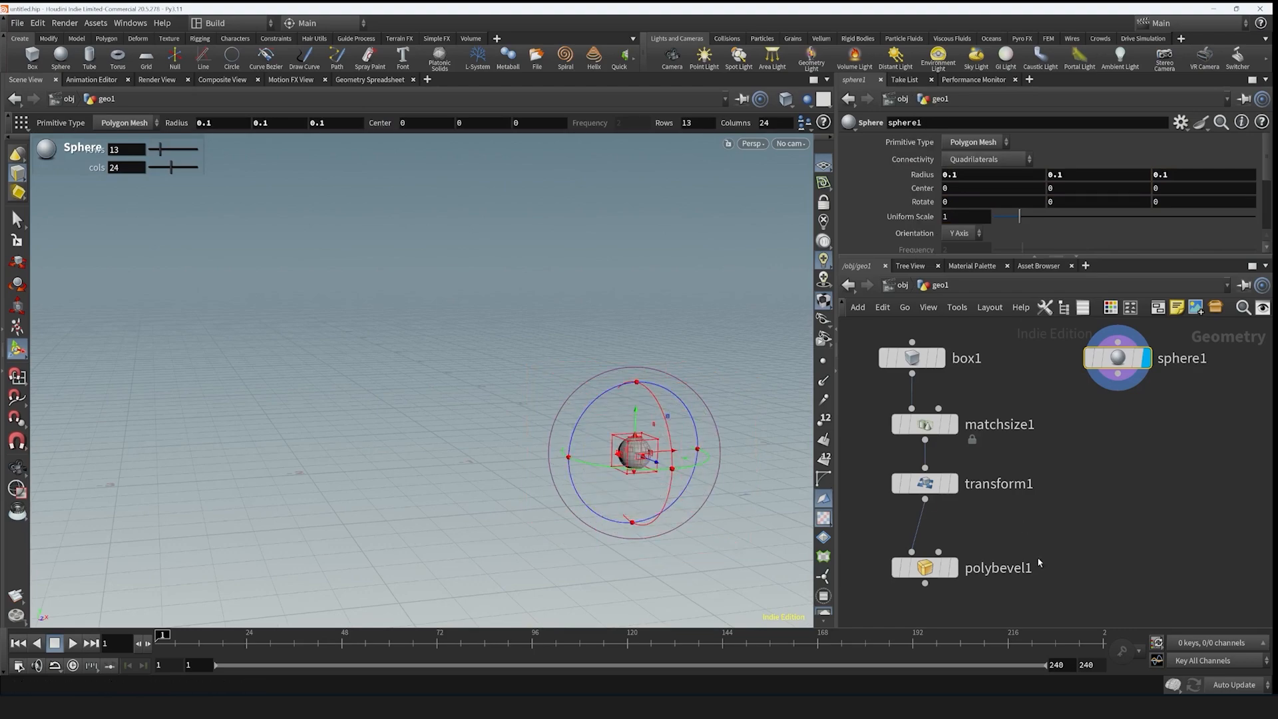
- Show the bevelled slab as a template wireframe while the sphere stays displayed
click(946, 599)
key(Escape)
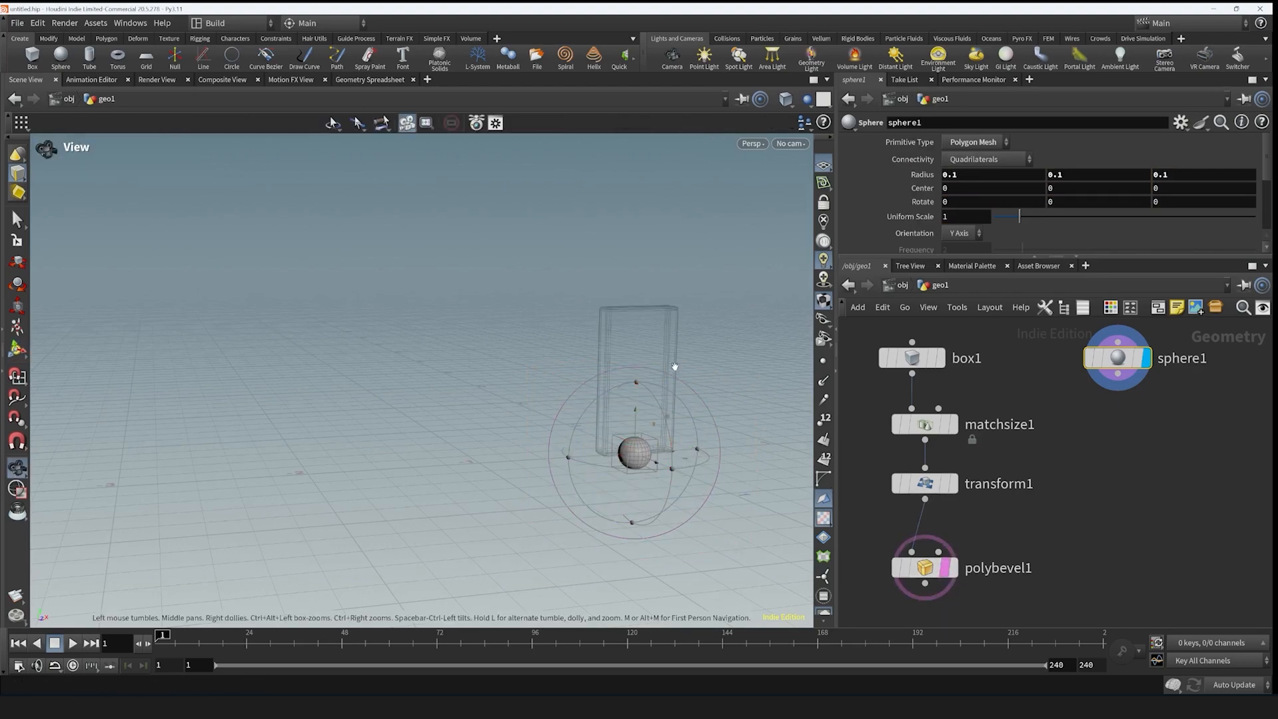
scroll(709, 423, up, 3)
key(Return)
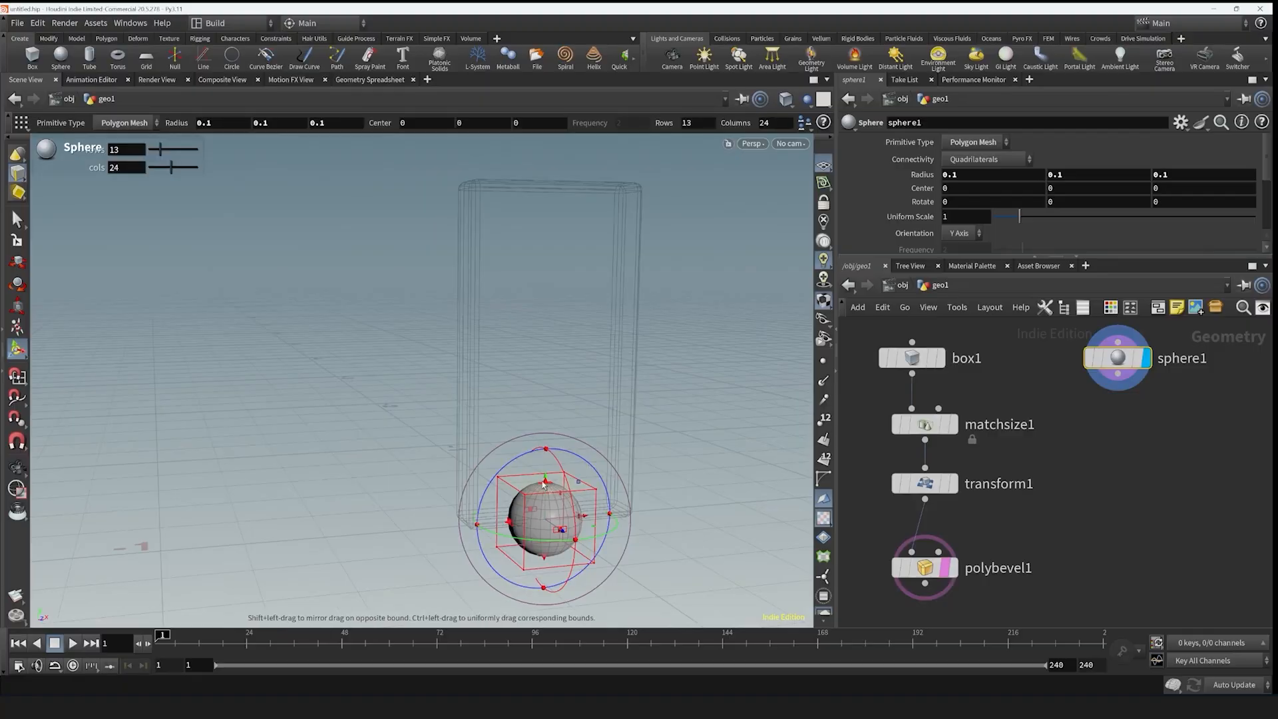
- Raise the sphere with its viewport handle to a Y centre of about 0.69, inside the slab's upper part
drag(549, 485, 549, 430)
key(ctrl+z)
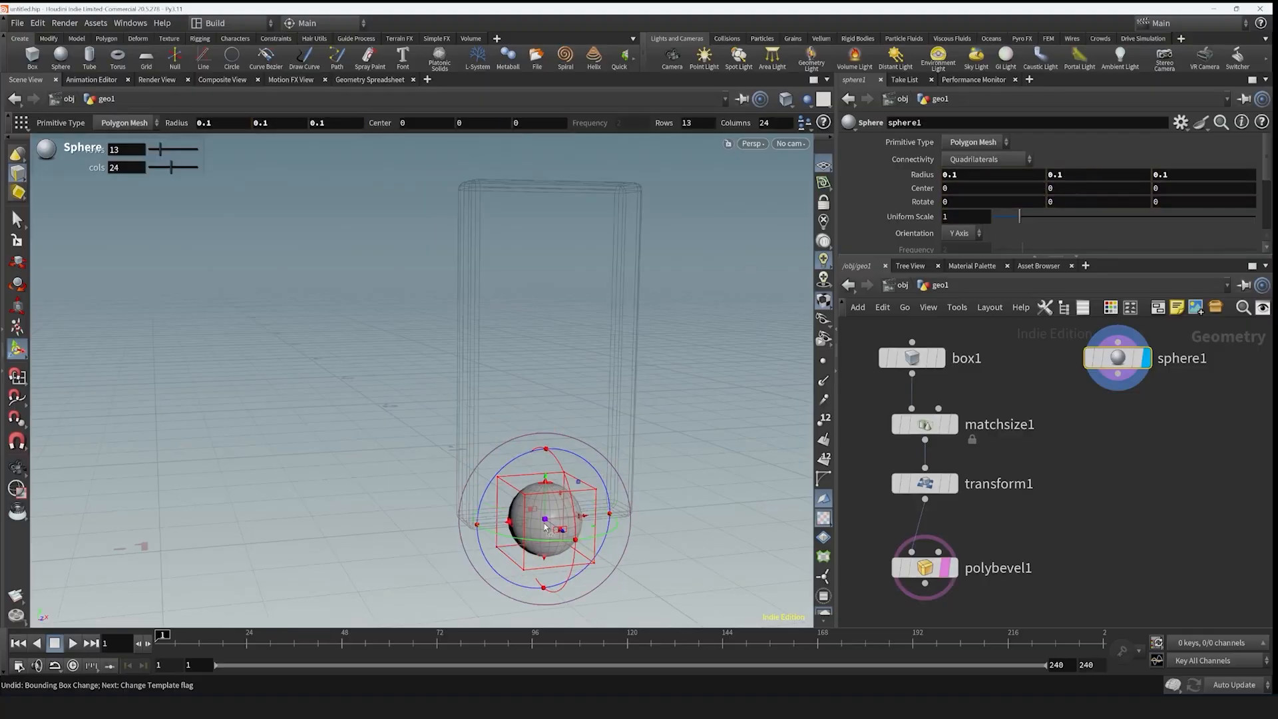
drag(548, 506, 560, 245)
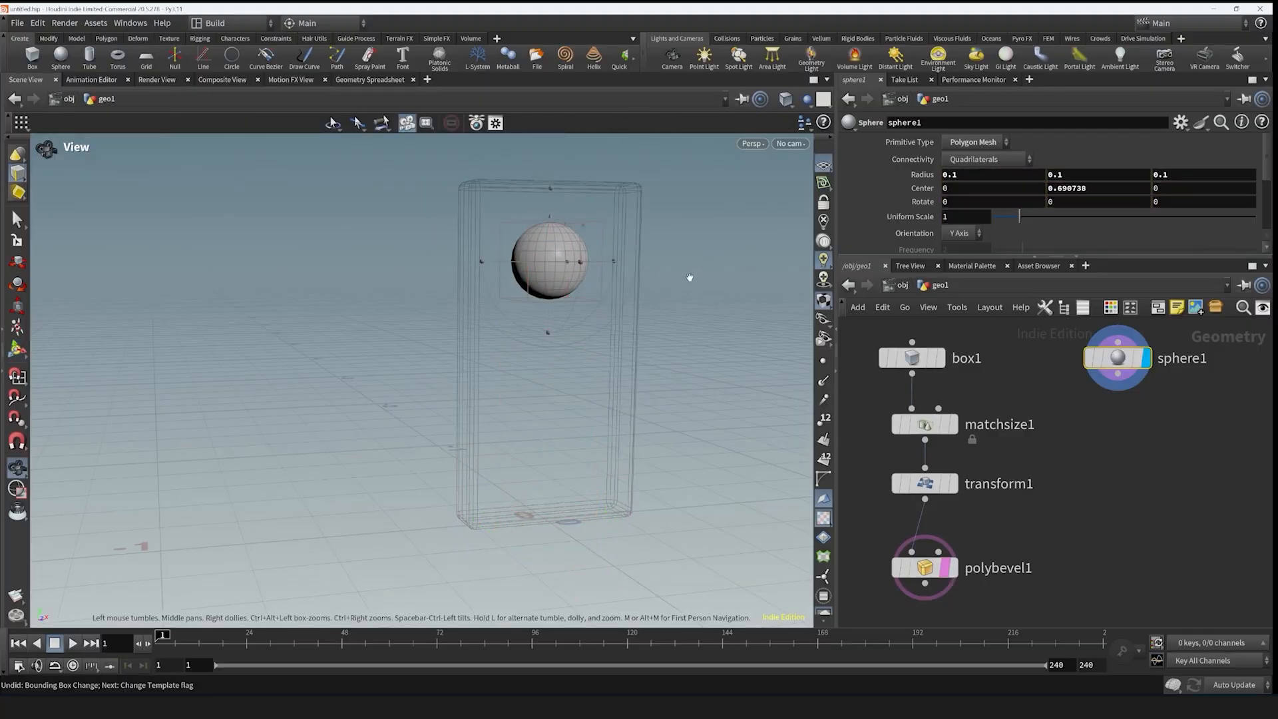
alt+drag(688, 277, 766, 220)
- Reduce the sphere's radius uniformly to 0.028
middle_click(929, 178)
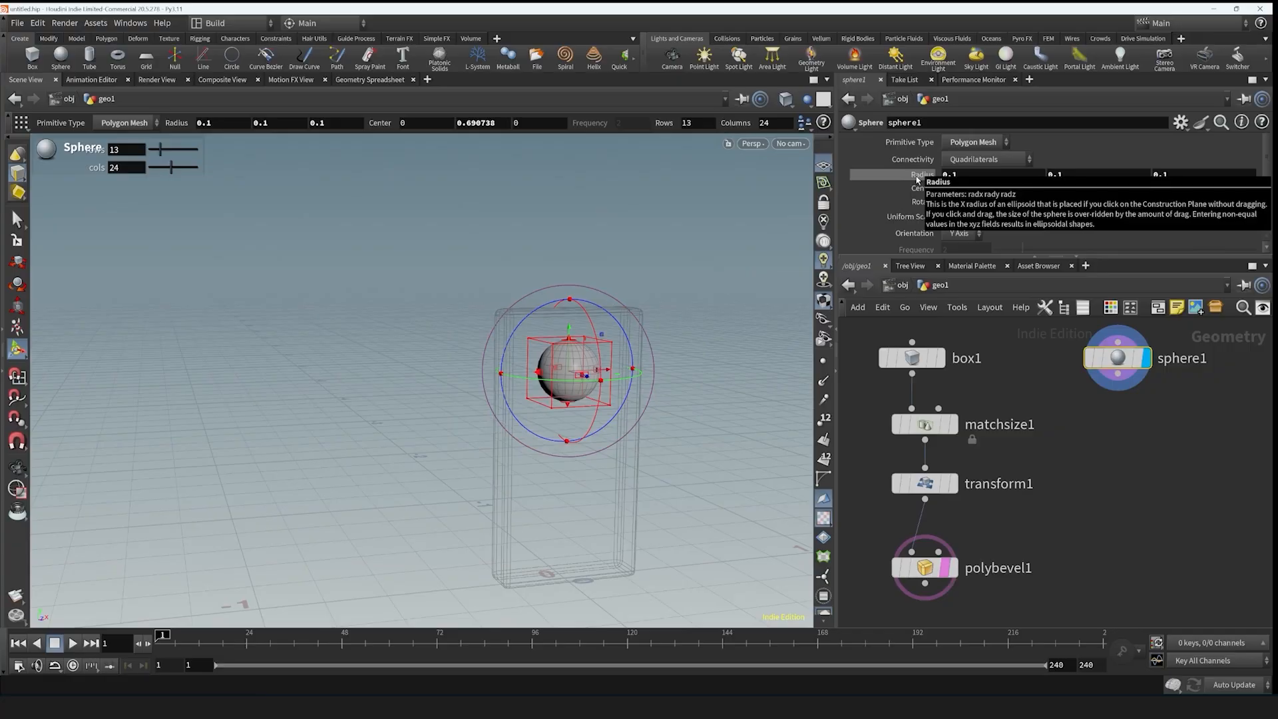
middle_click(918, 178)
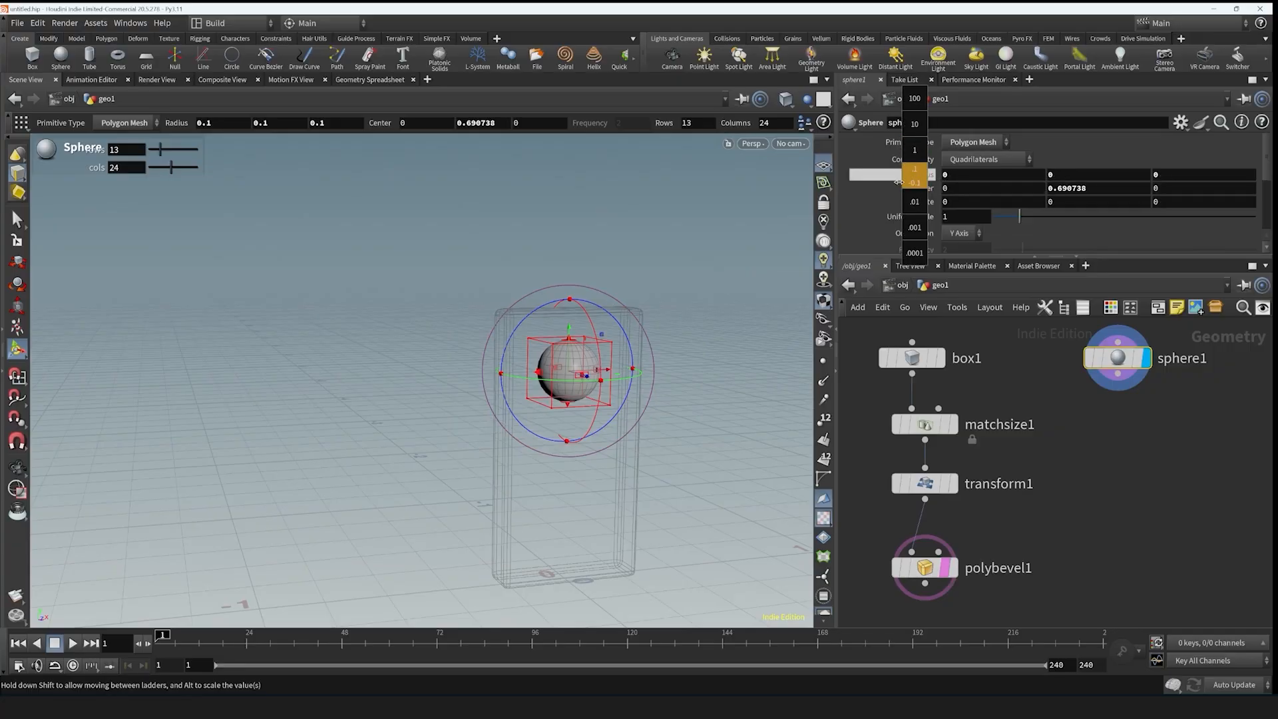
middle_drag(898, 182, 491, 263)
- Move the sphere to a Z centre of about 0.052 near the slab's face and turn off the slab's template display
key(Escape)
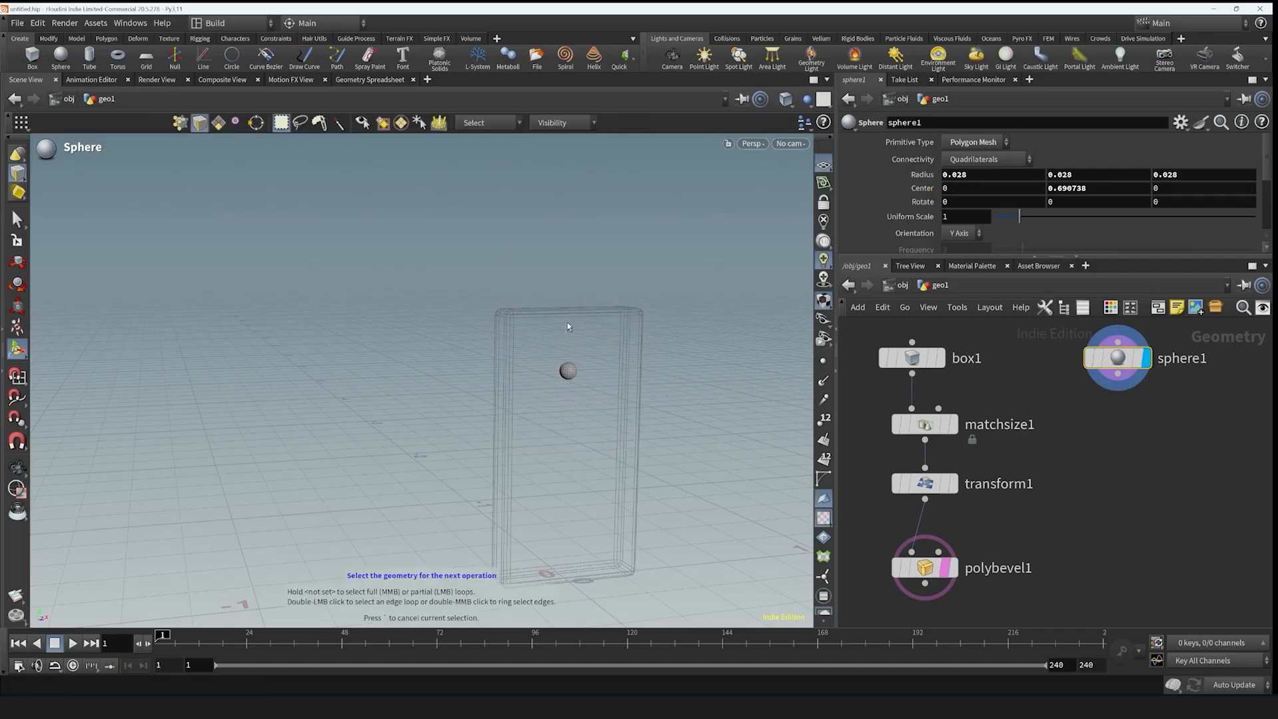
scroll(669, 306, up, 2)
drag(669, 306, 639, 400)
key(Return)
scroll(1096, 447, down, 3)
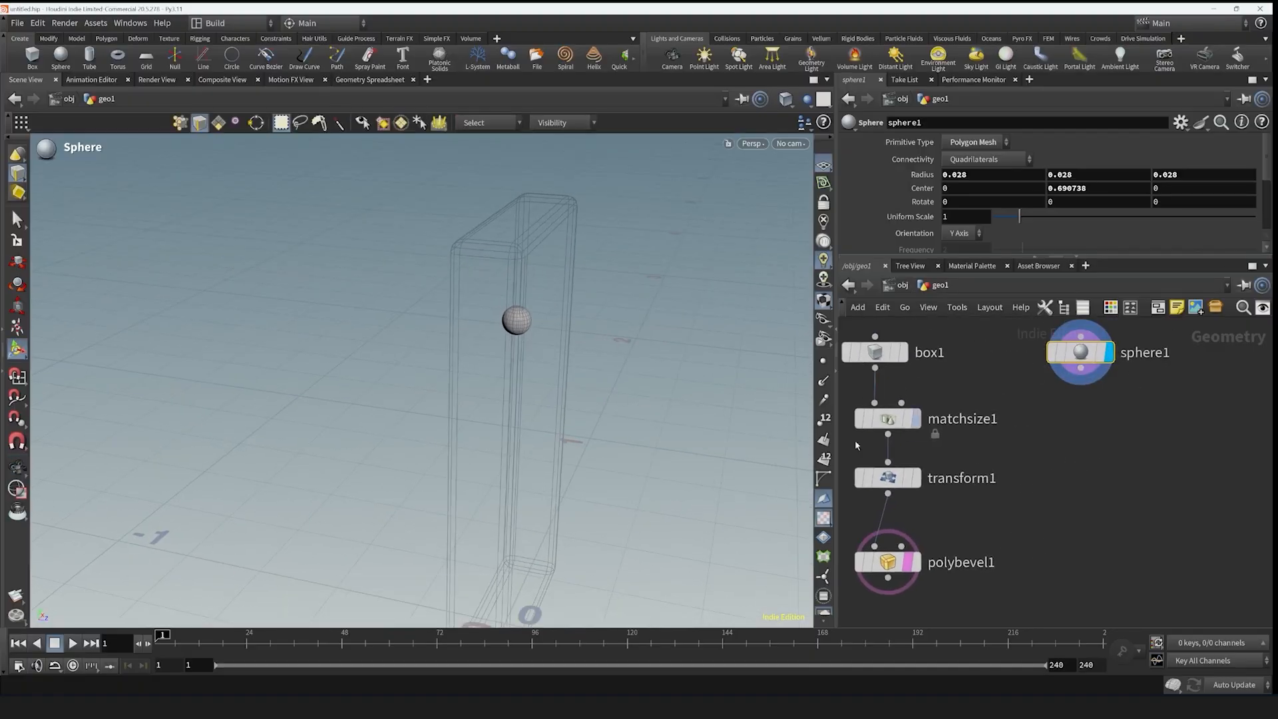
click(1044, 353)
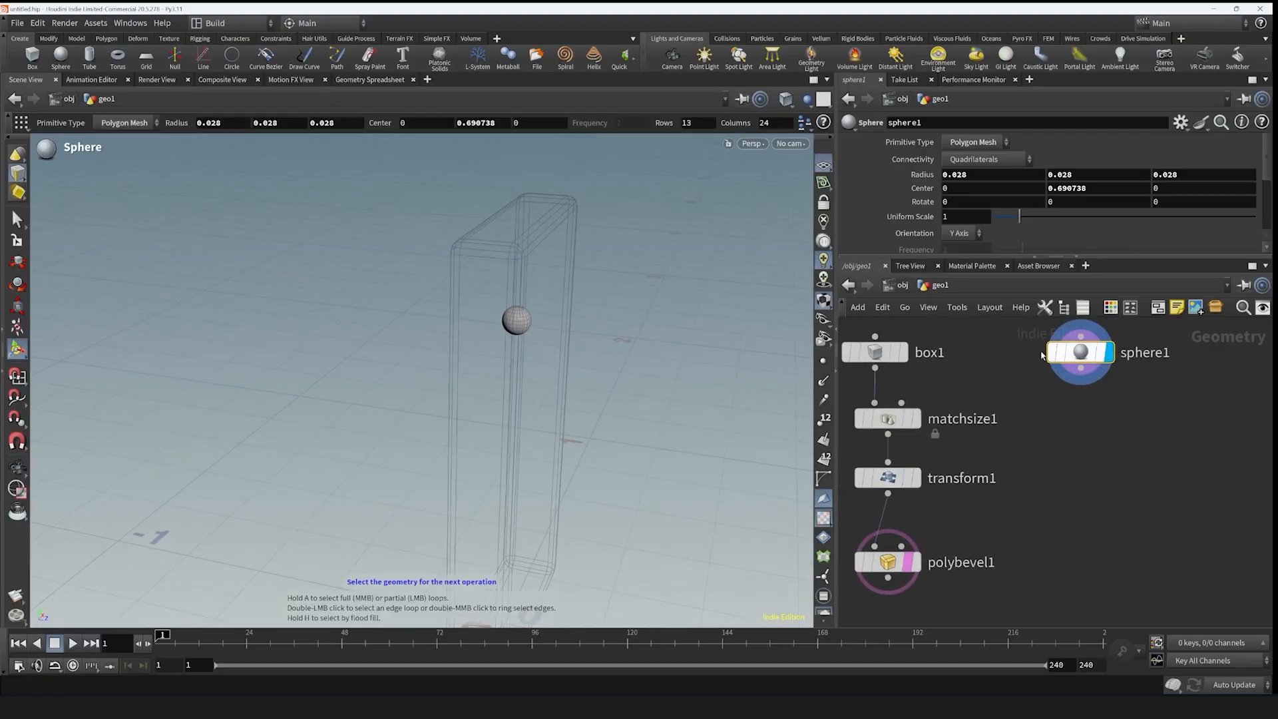
key(Return)
drag(561, 331, 589, 331)
key(Escape)
alt+drag(709, 381, 496, 268)
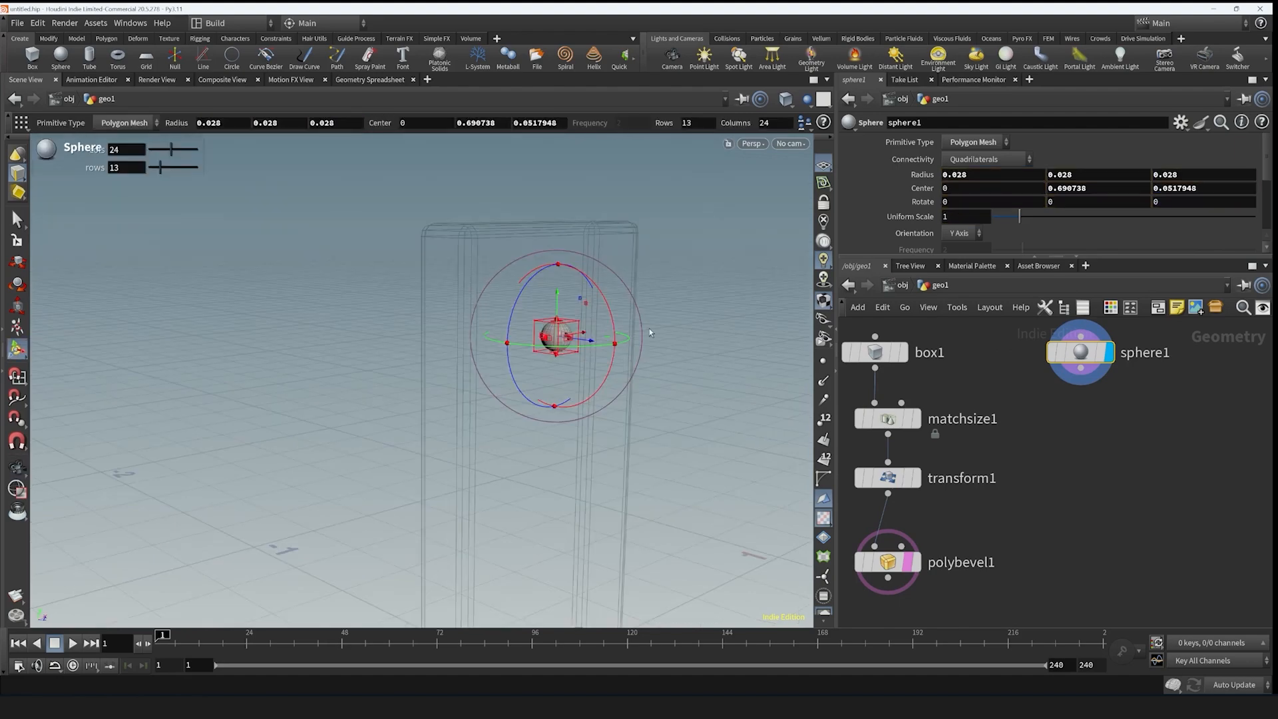
middle_drag(974, 564, 999, 453)
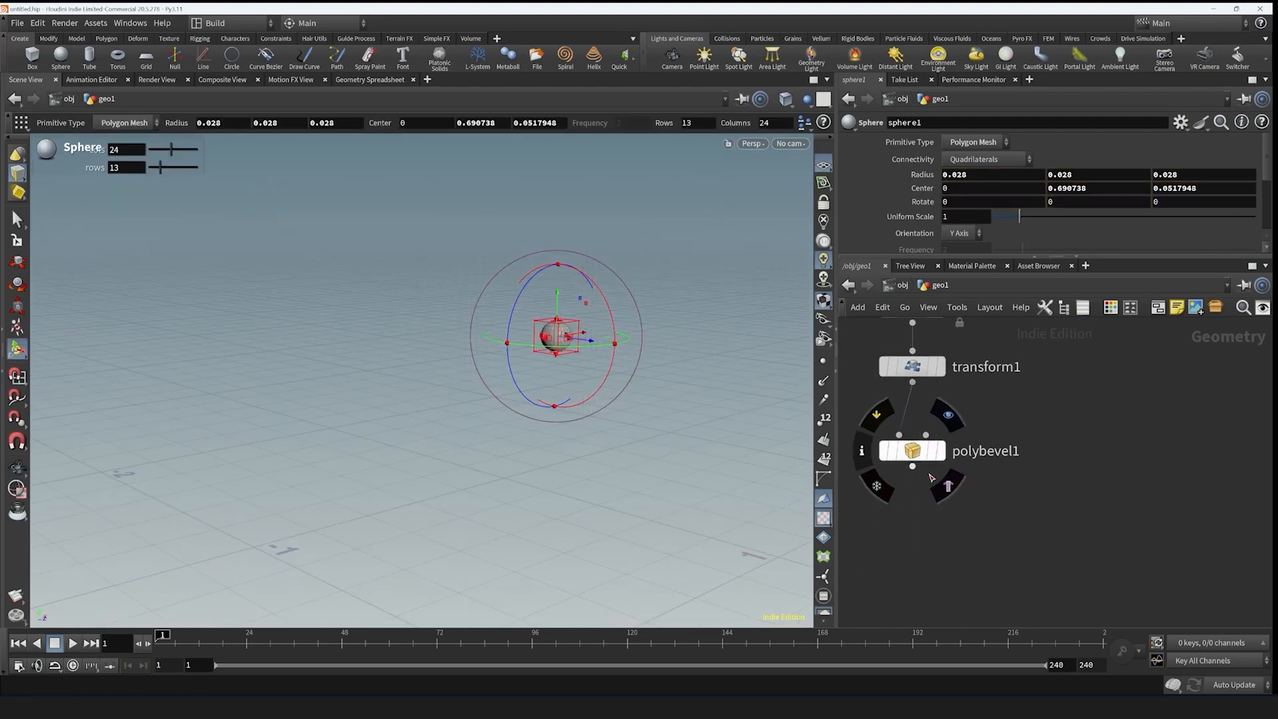
- Display the bevelled slab, add a Boolean Subtract node and connect the bevelled slab as its first input
click(946, 418)
key(Tab)
mouse_move(1012, 477)
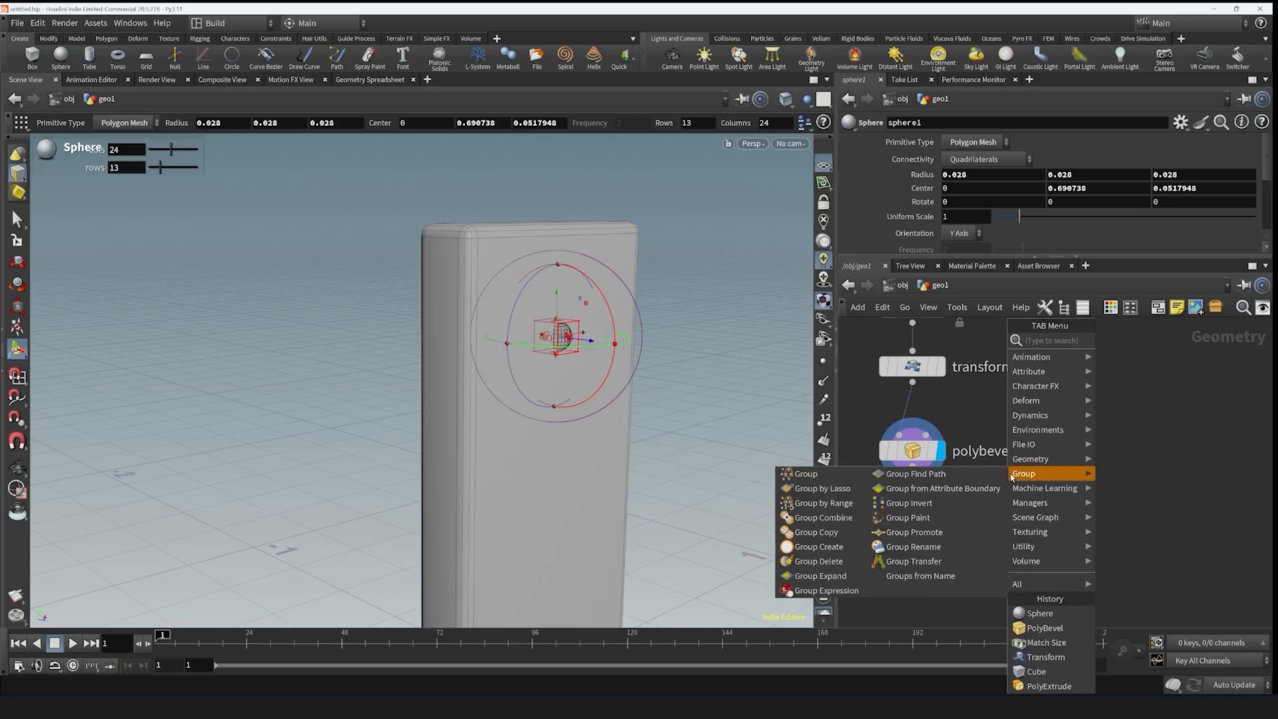
text(bool)
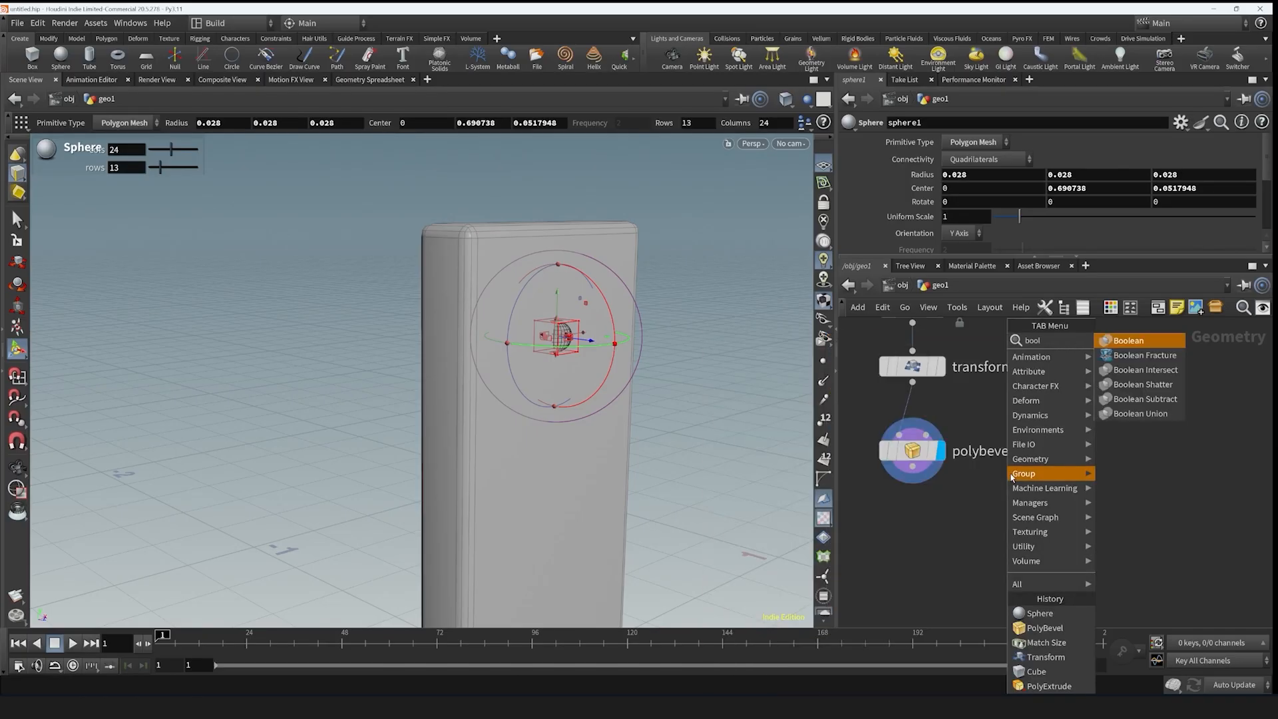
click(1138, 340)
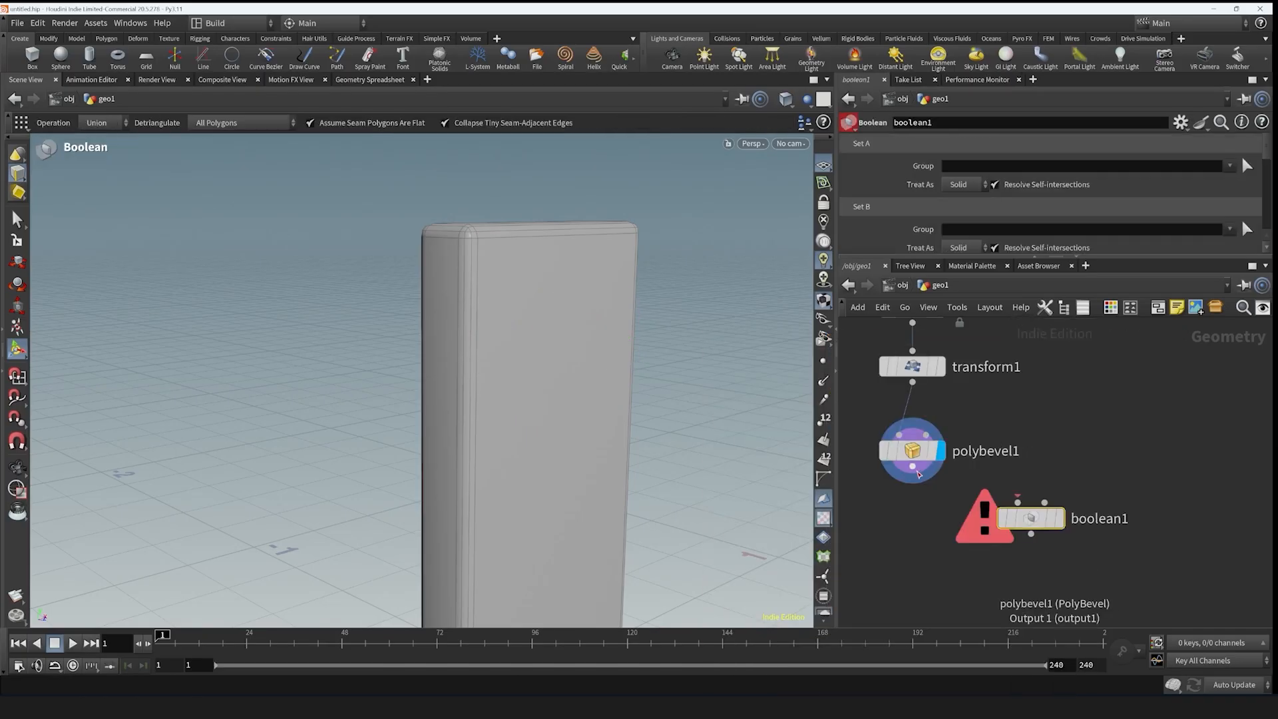
click(912, 470)
click(1016, 502)
- Connect the sphere to the boolean's second input and display the boolean result
scroll(1005, 526, down, 3)
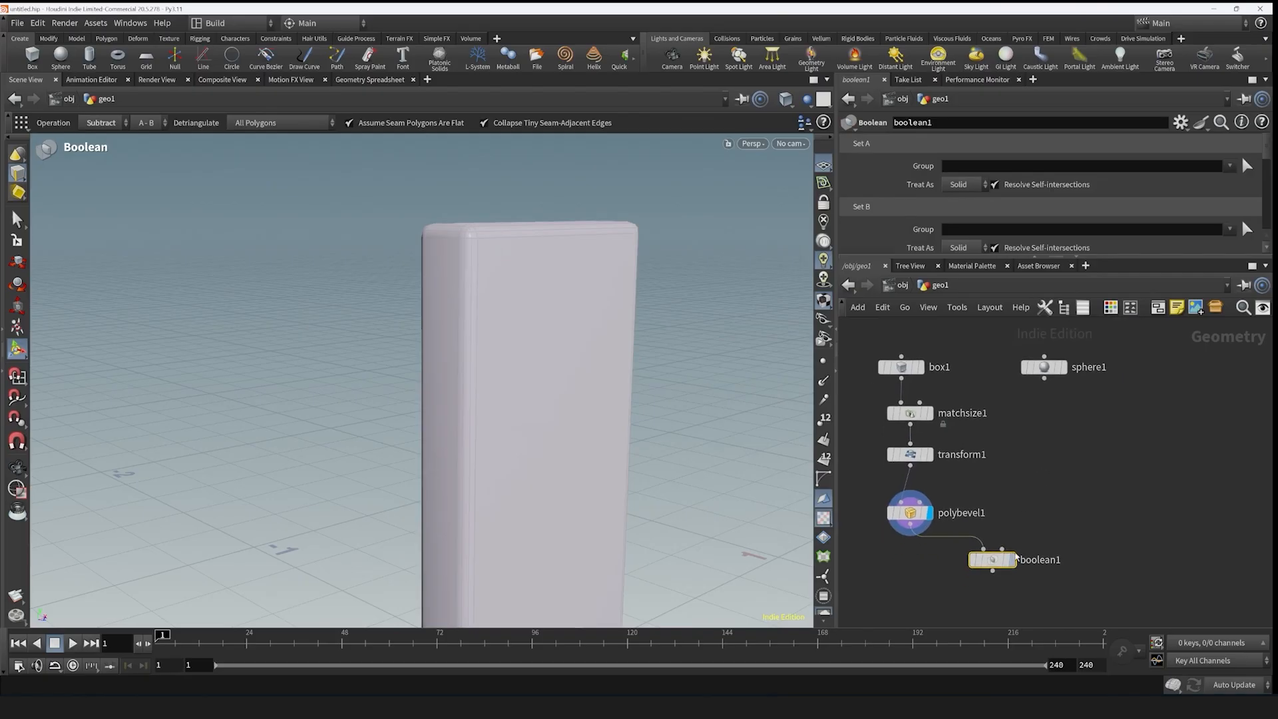
click(1044, 376)
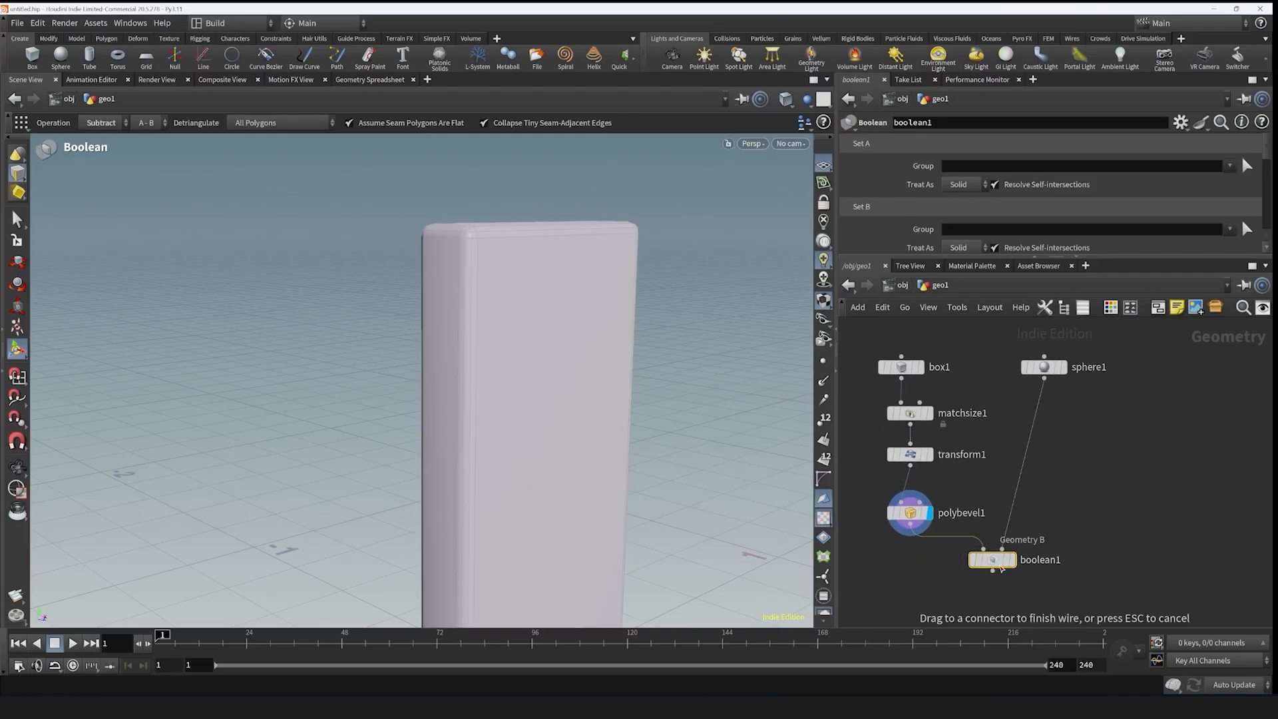
click(1004, 550)
alt+drag(626, 426, 639, 373)
- Enlarge the cutting sphere's radius uniformly to 0.128
click(1052, 370)
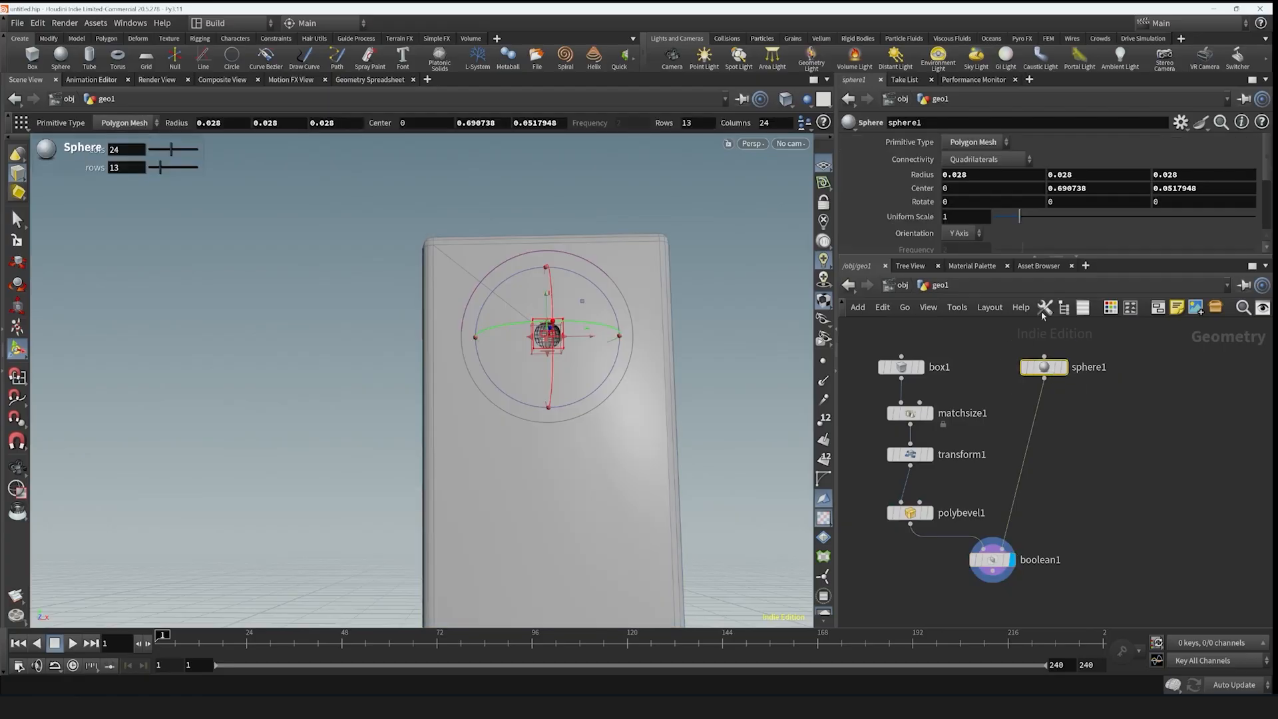
middle_drag(925, 174, 946, 177)
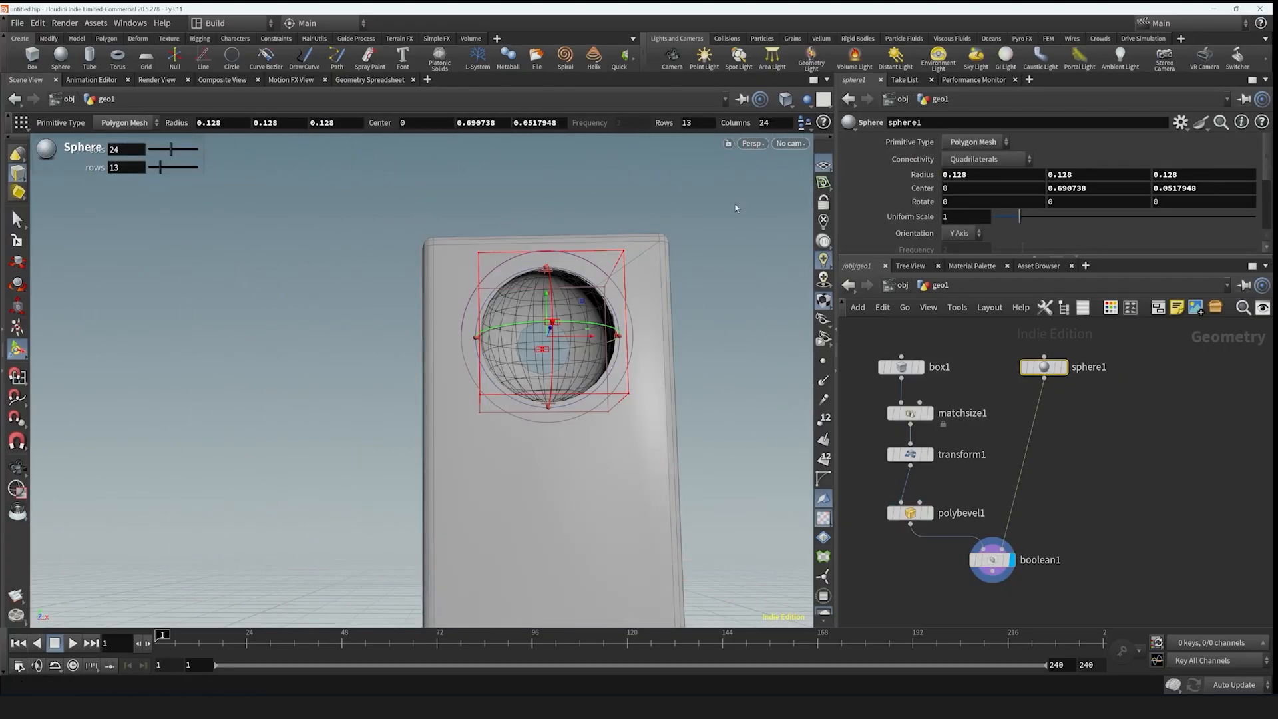
alt+drag(599, 207, 713, 208)
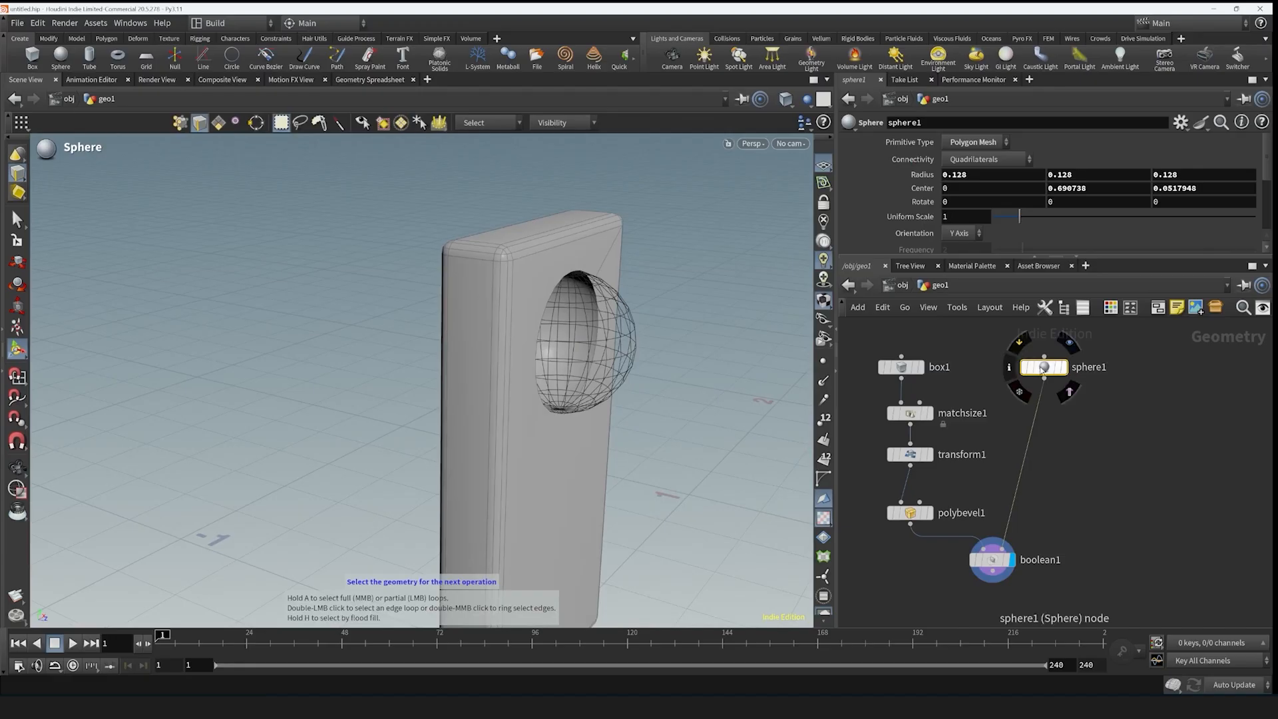
- Move the cutting sphere out from the slab's face to a Z centre of about 0.092
key(Return)
drag(595, 347, 611, 347)
key(Escape)
mouse_move(666, 299)
mouse_down()
mouse_move(740, 295)
mouse_move(666, 295)
mouse_up()
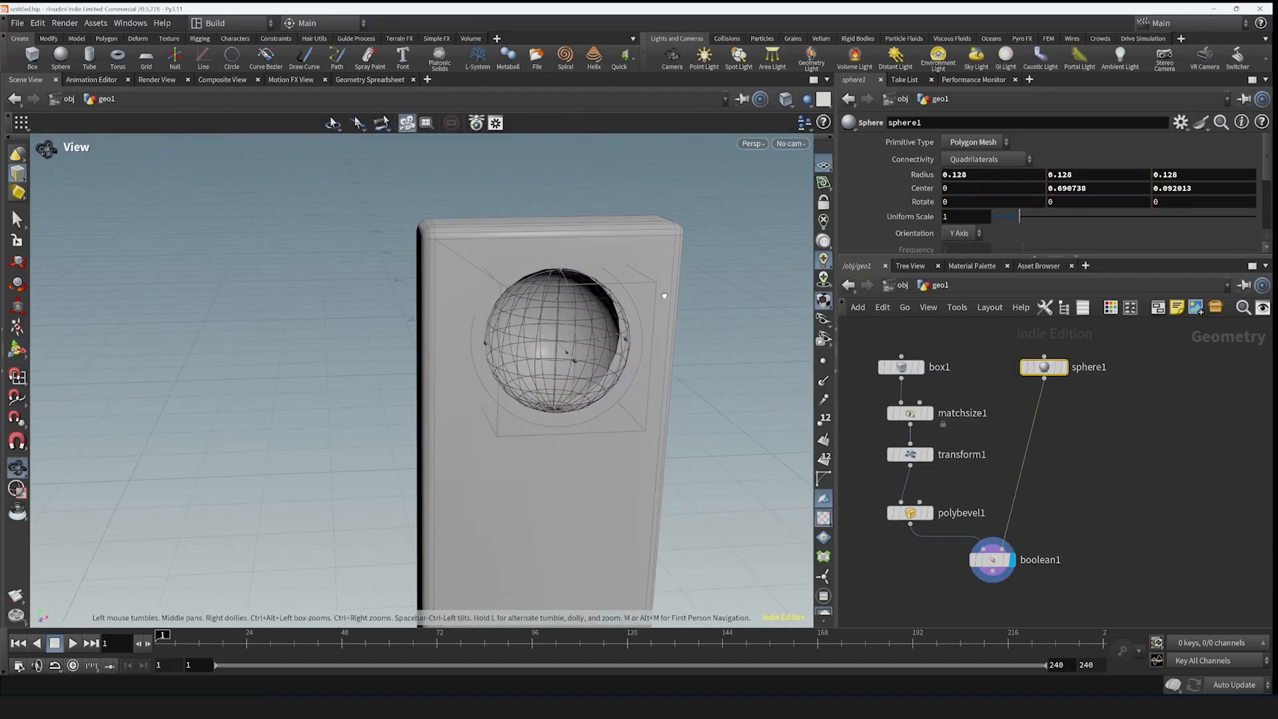
key(Return)
scroll(597, 279, up, 3)
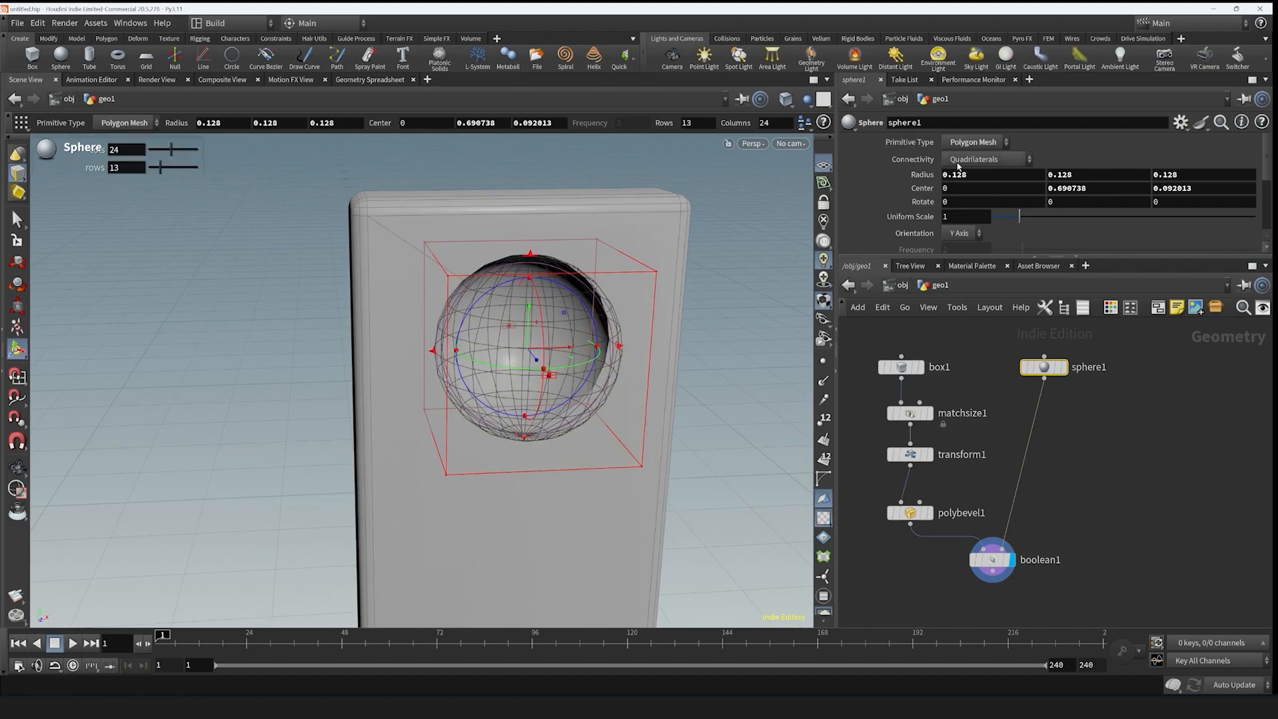
- Try the Mesh, Primitive and Polygon primitive types on the cutting sphere
click(987, 142)
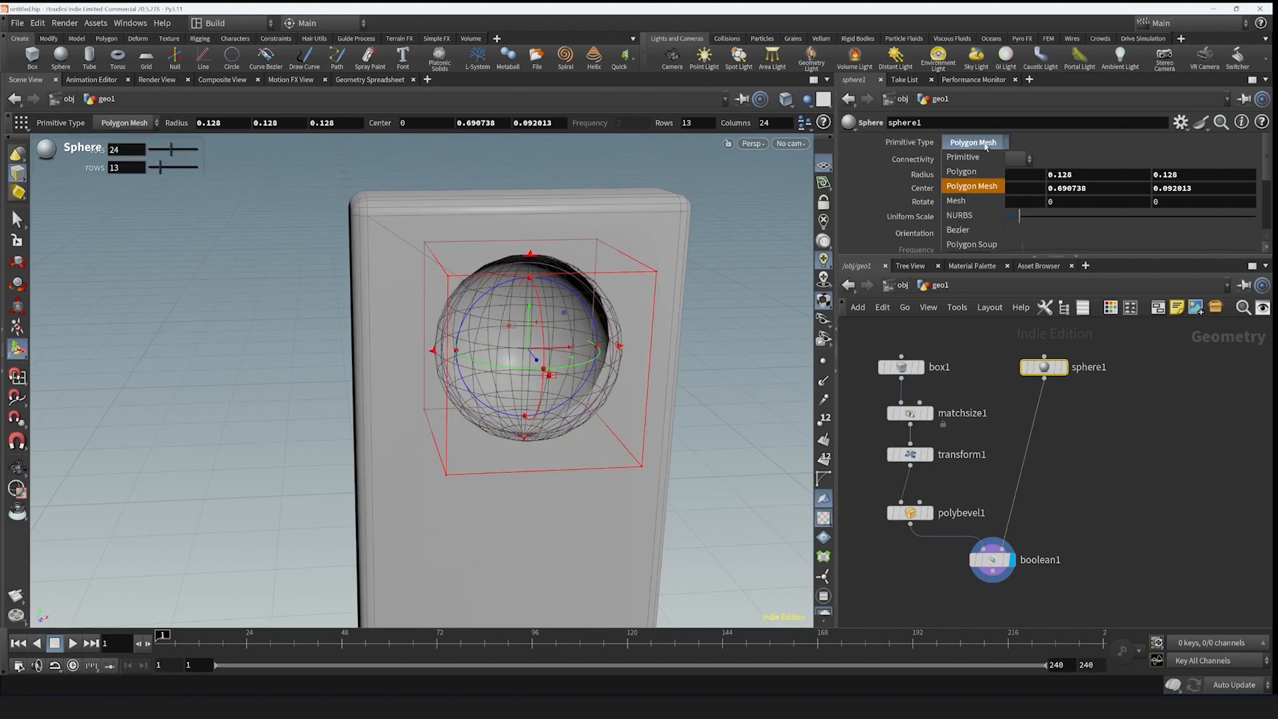
click(967, 204)
click(974, 149)
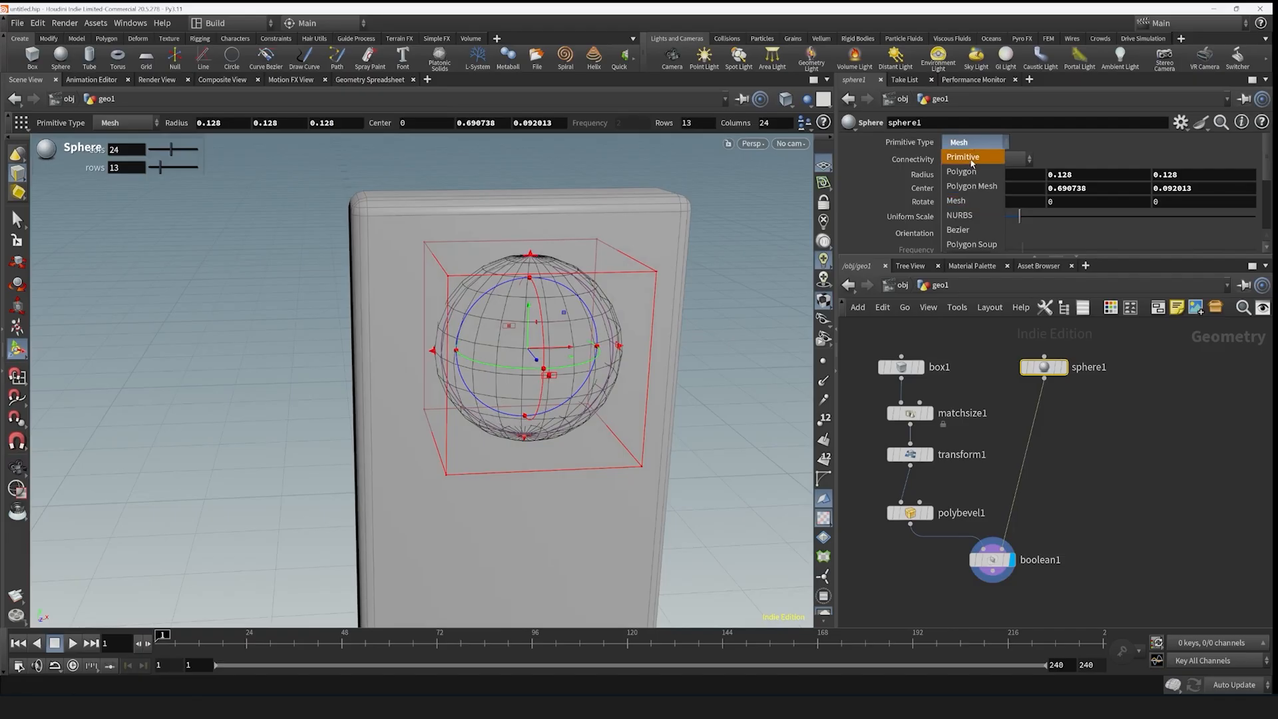
click(974, 157)
click(980, 143)
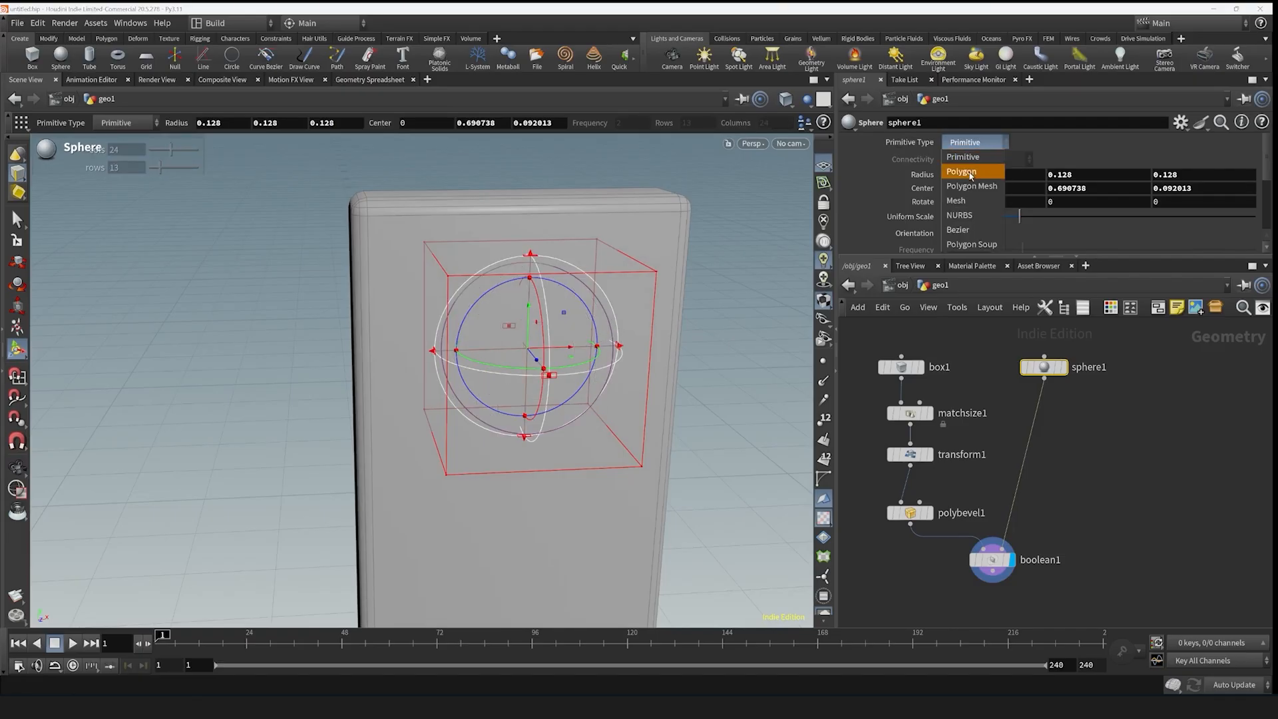
click(970, 173)
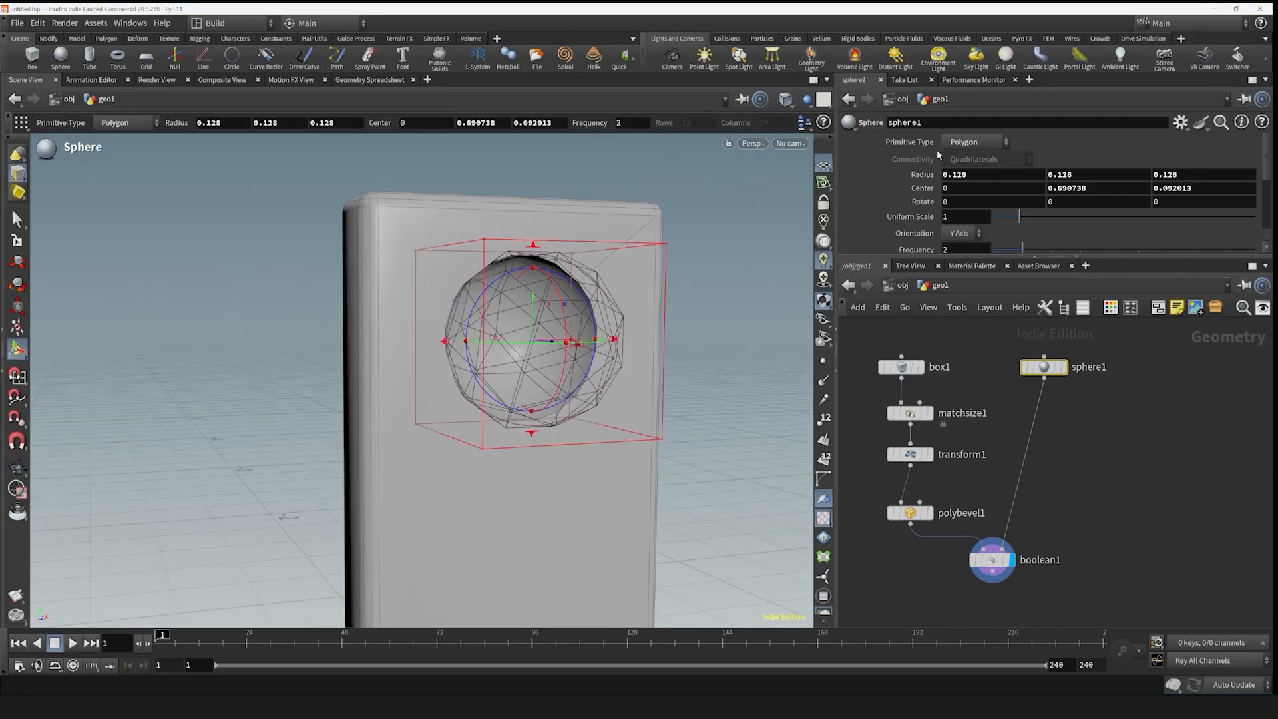
- Switch the cutting sphere to Primitive and back to Polygon to compare their effect on the cut
click(962, 142)
click(965, 166)
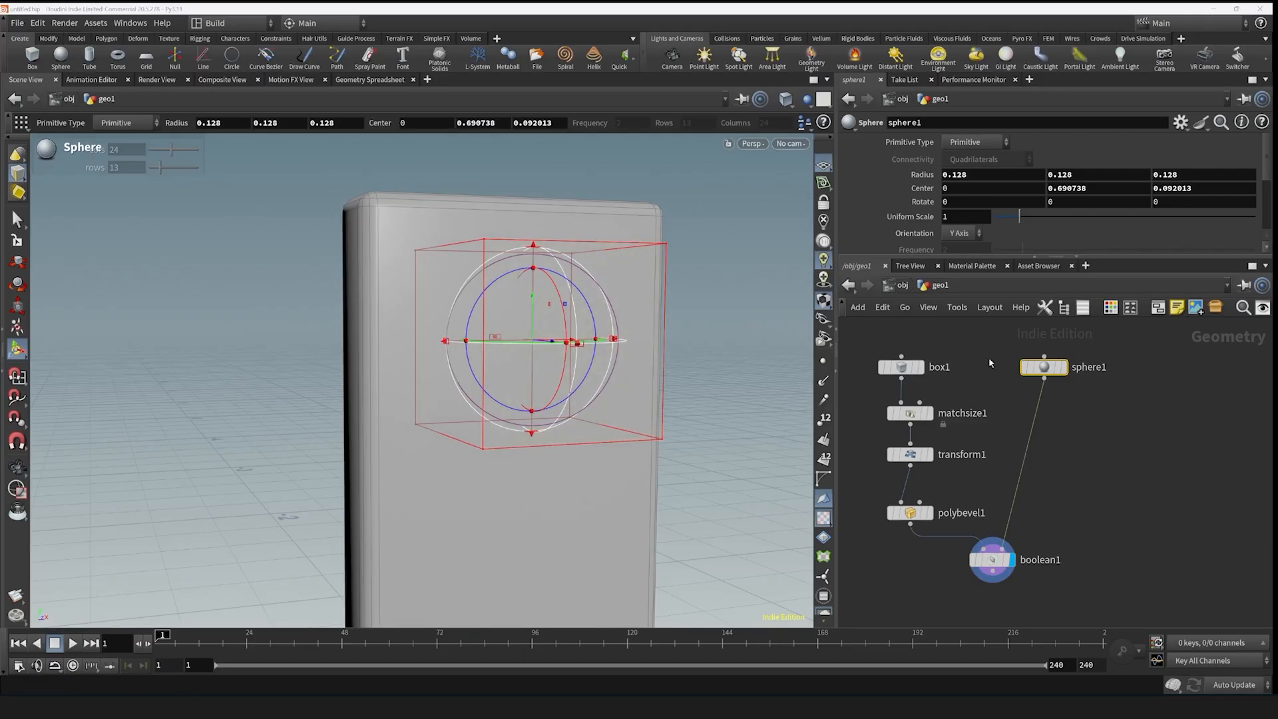
click(979, 142)
click(981, 164)
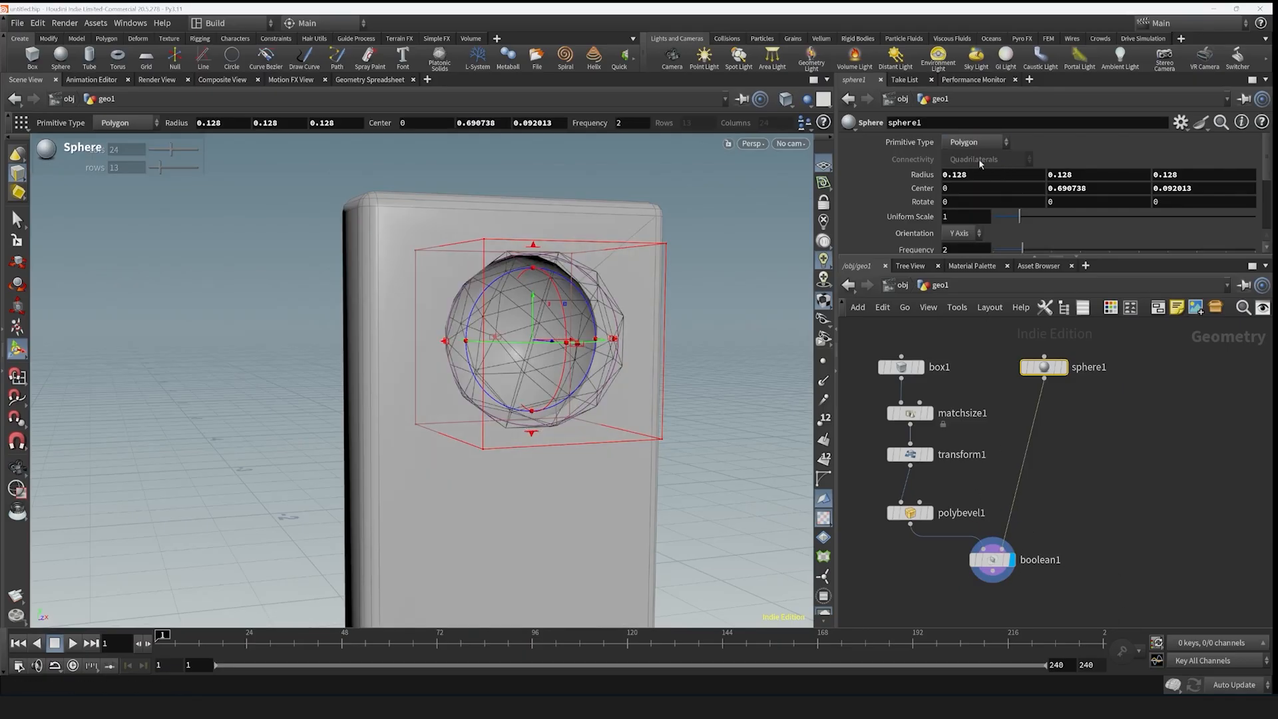
alt+drag(679, 353, 659, 356)
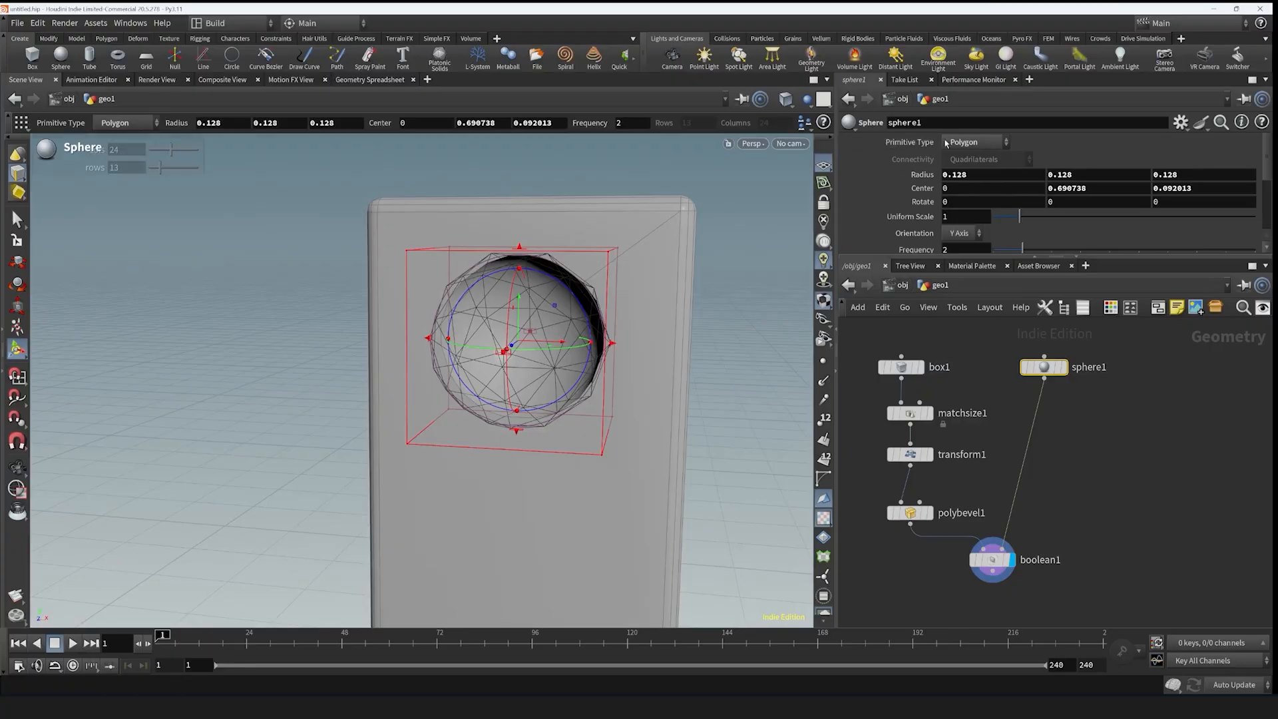
- Try the Mesh type on the cutting sphere once more, and restore its primitive type to Polygon Mesh
click(974, 141)
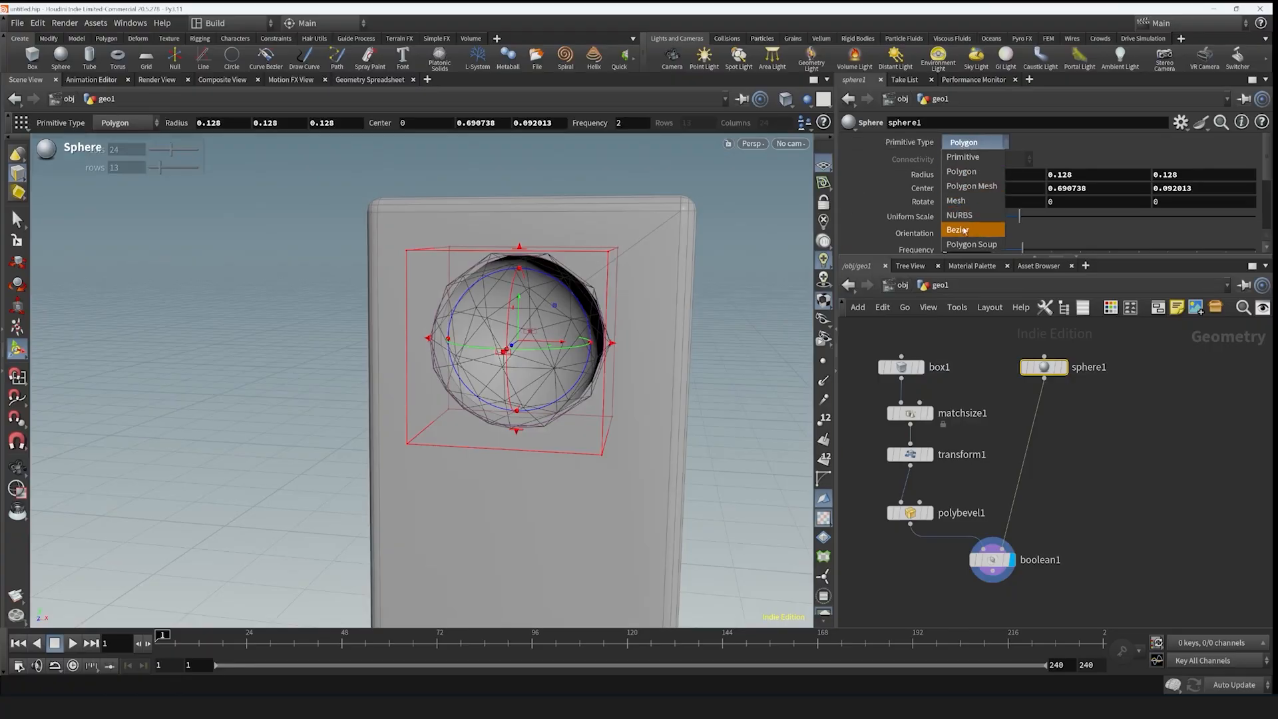
click(973, 201)
click(975, 141)
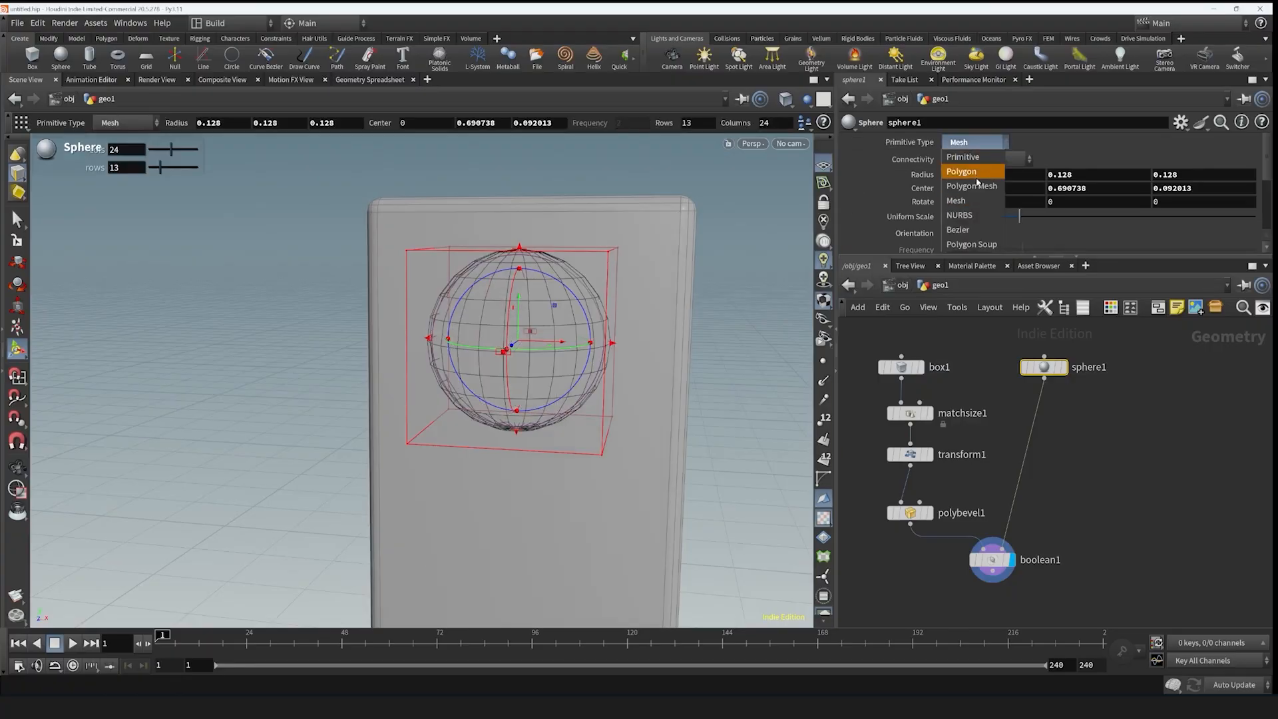
click(975, 185)
key(Escape)
key(Return)
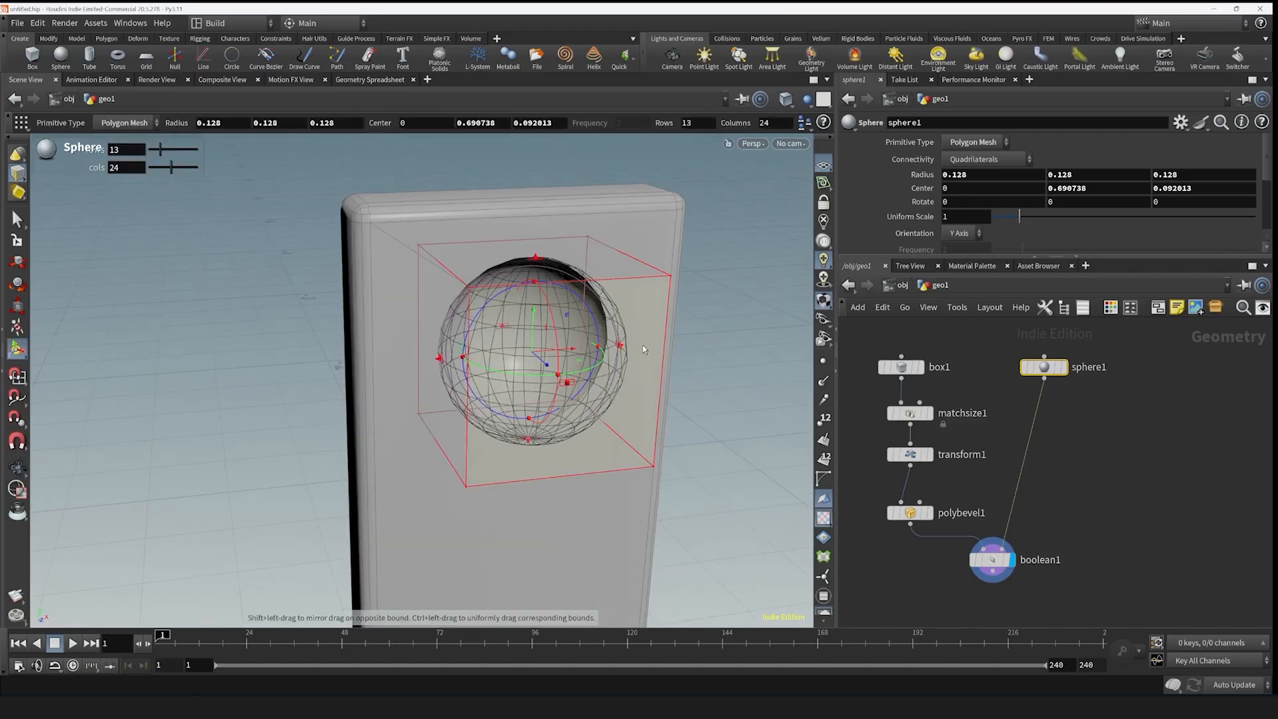
- Shift the cutting sphere slightly sideways to an X centre of about -0.013
drag(571, 355, 568, 265)
alt+right_drag(619, 335, 629, 488)
alt+middle_drag(629, 488, 655, 415)
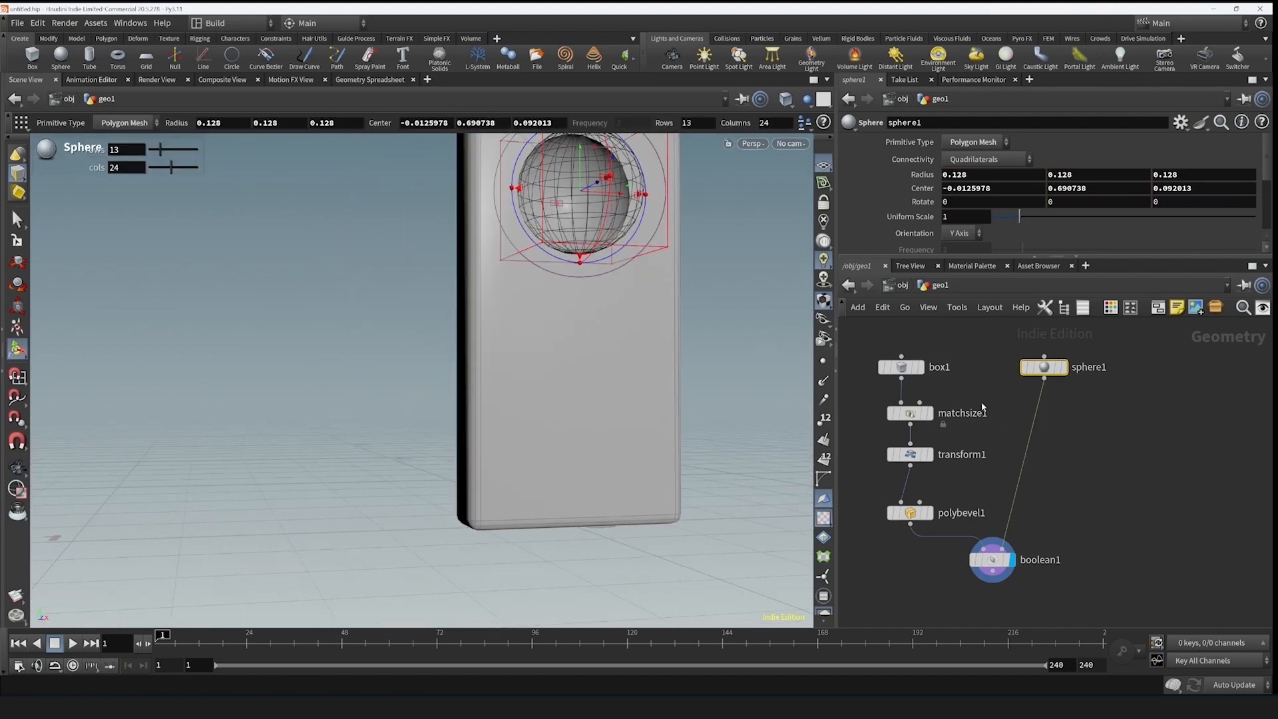
middle_drag(614, 342, 630, 434)
key(ctrl+z)
- Duplicate the sphere node and lower the copy to a Y centre of about 0.36 on the slab's face
click(1119, 407)
middle_drag(1104, 436, 1070, 510)
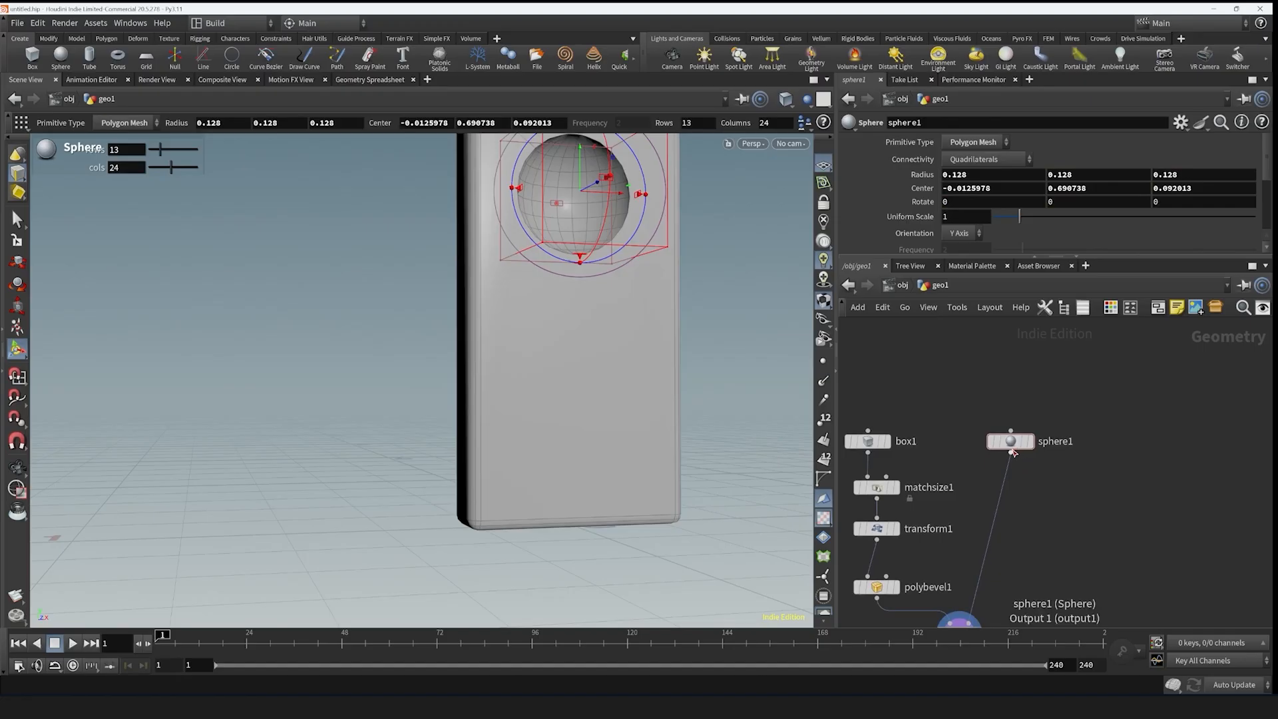
alt+drag(1012, 443, 1105, 447)
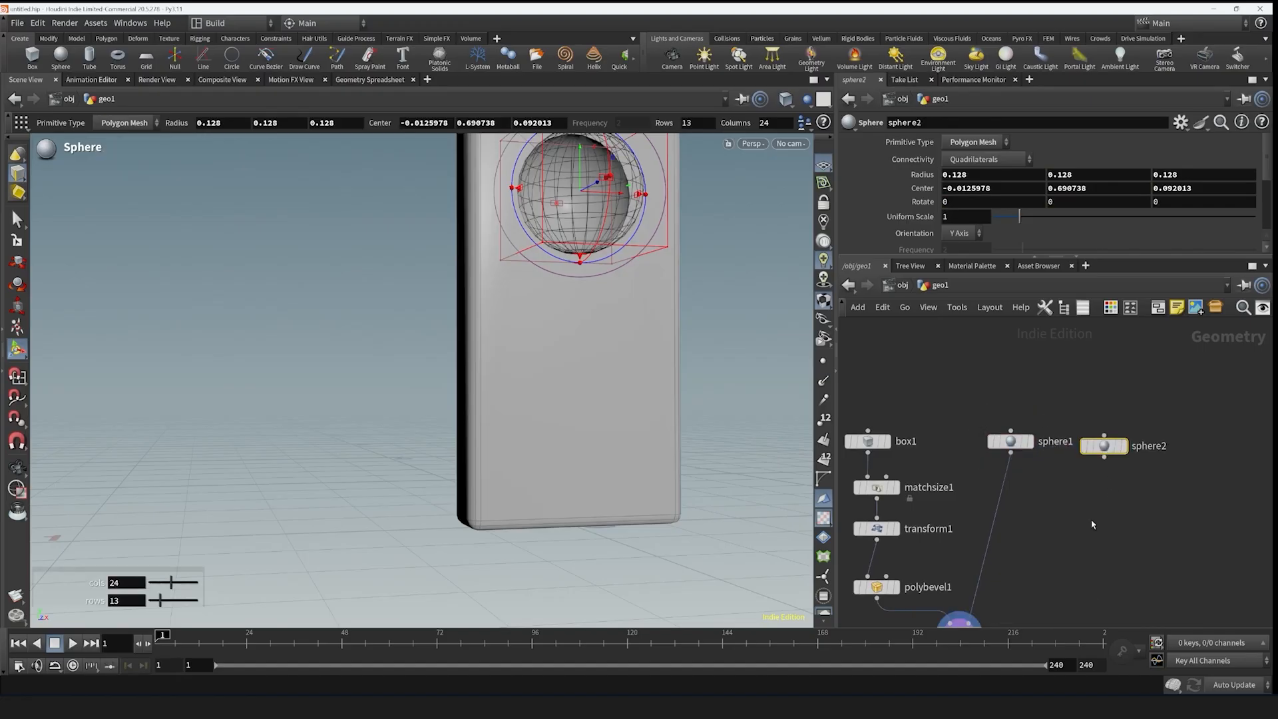
middle_drag(1092, 525, 1070, 485)
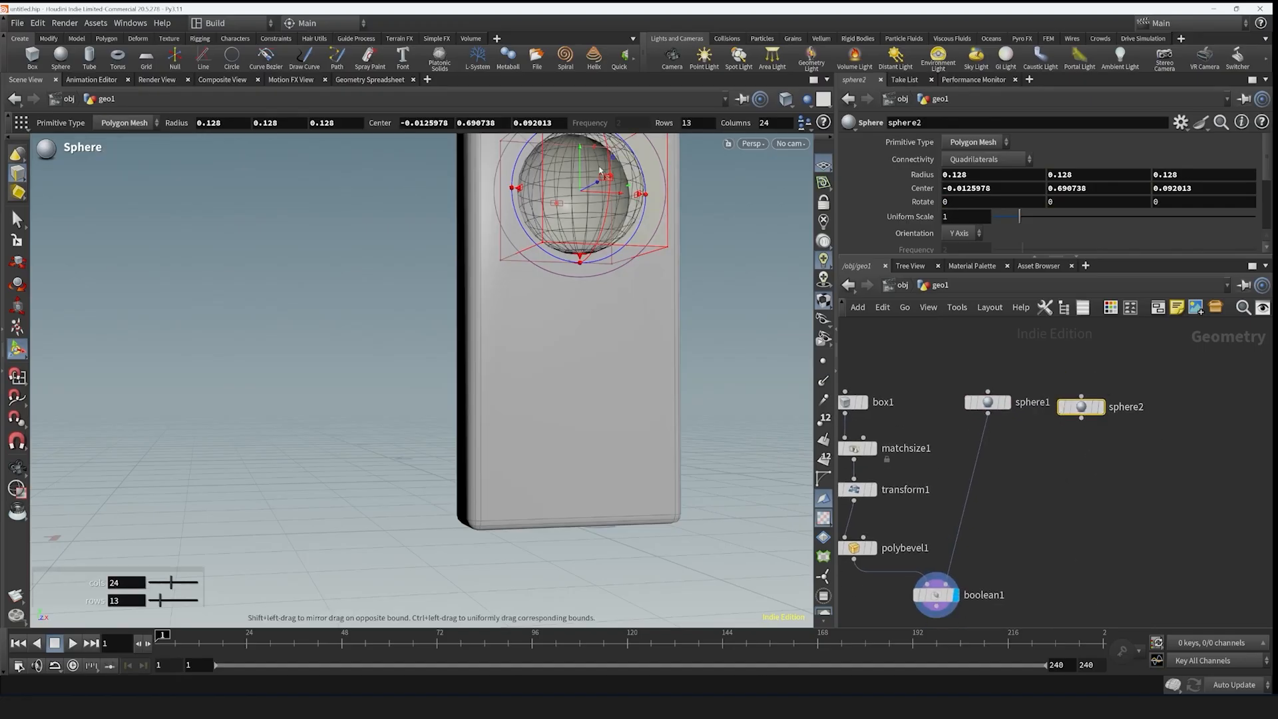
drag(576, 169, 576, 337)
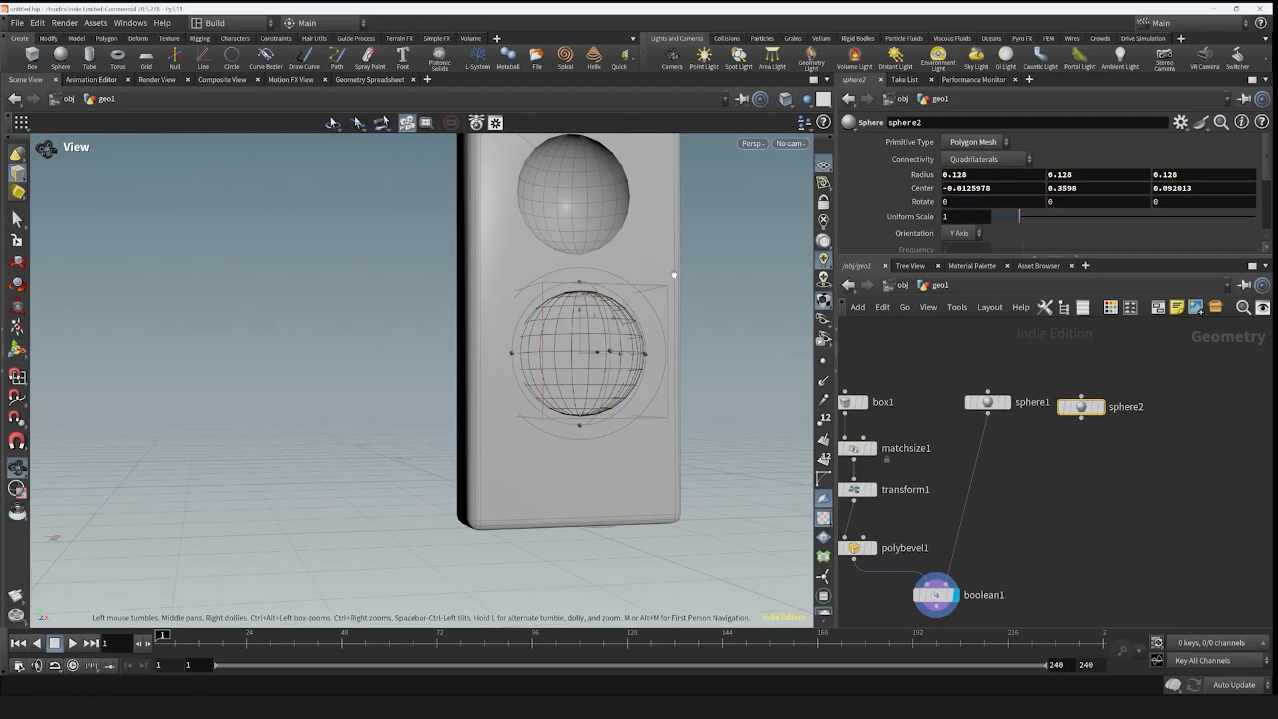
alt+drag(673, 275, 722, 313)
- Add a Merge node, connect both spheres to it and display the merged spheres
click(993, 445)
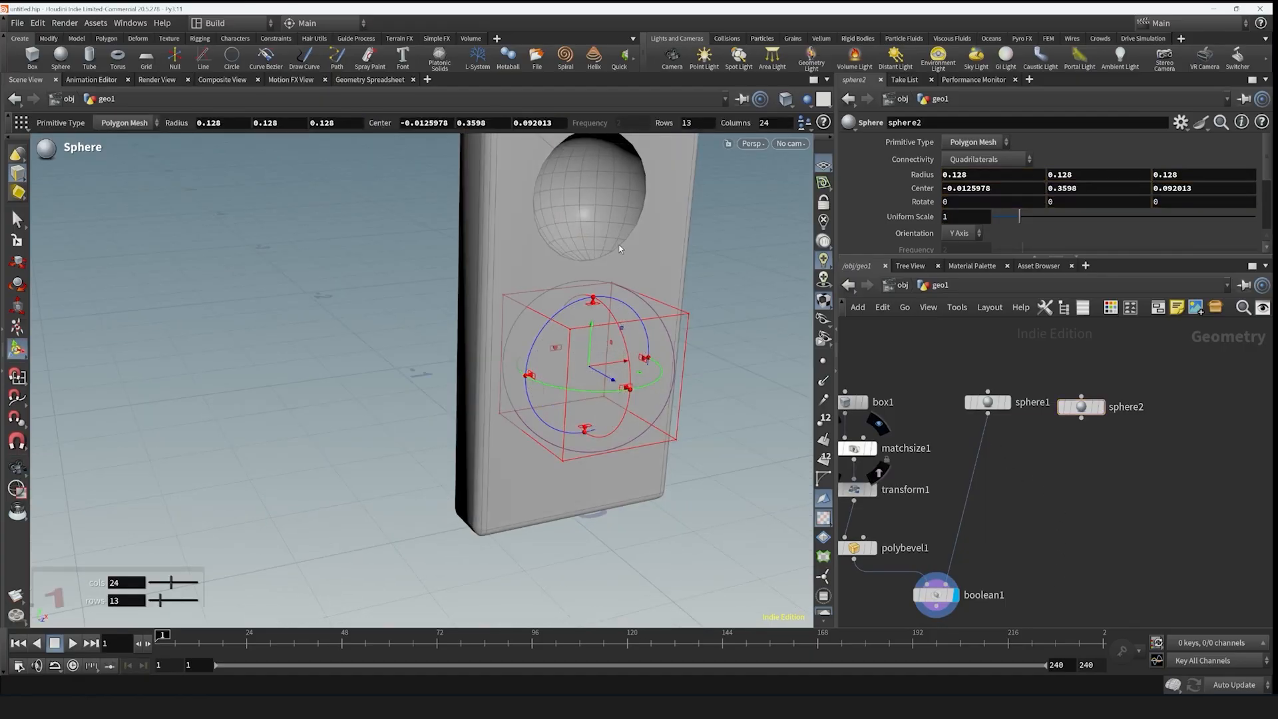
key(Tab)
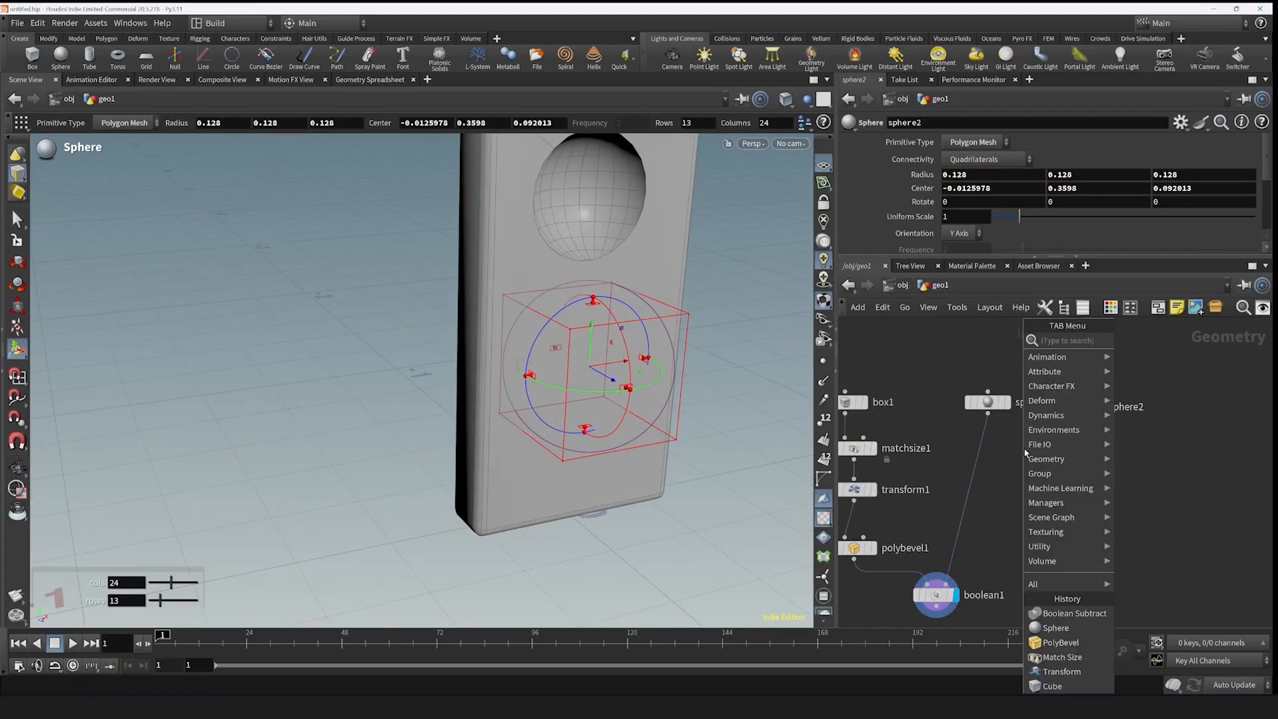
text(merge)
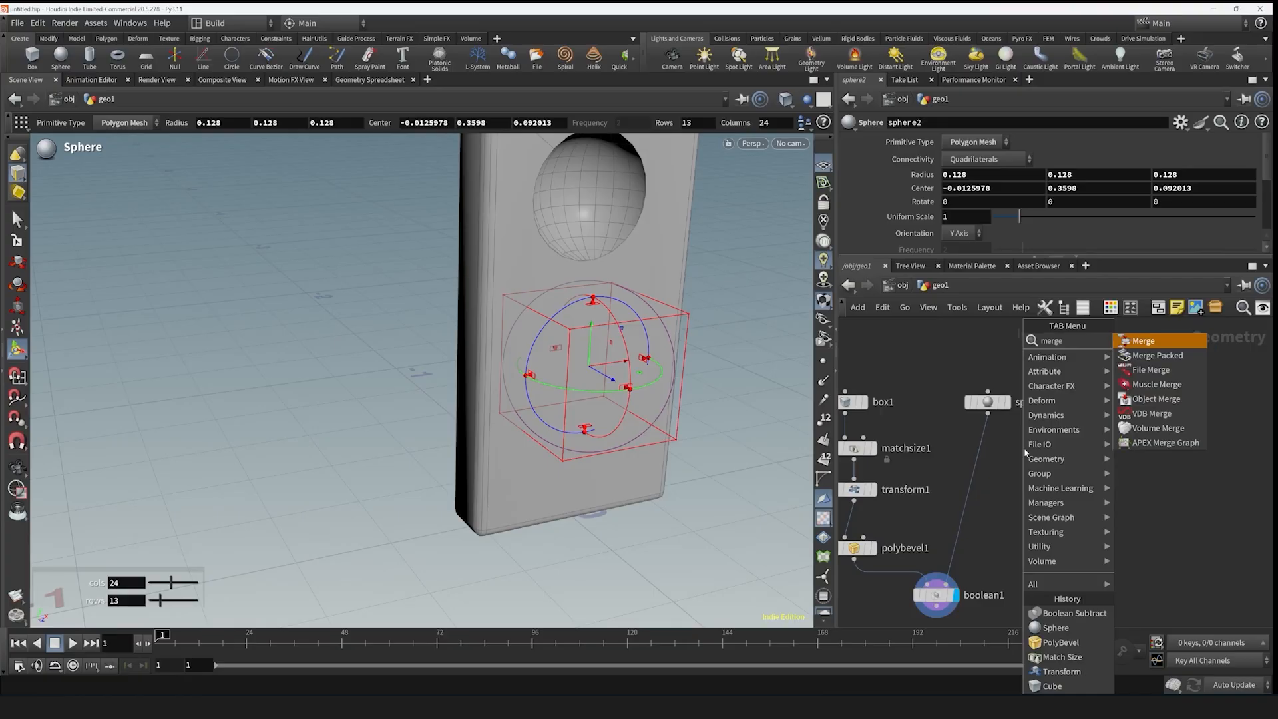
key(Return)
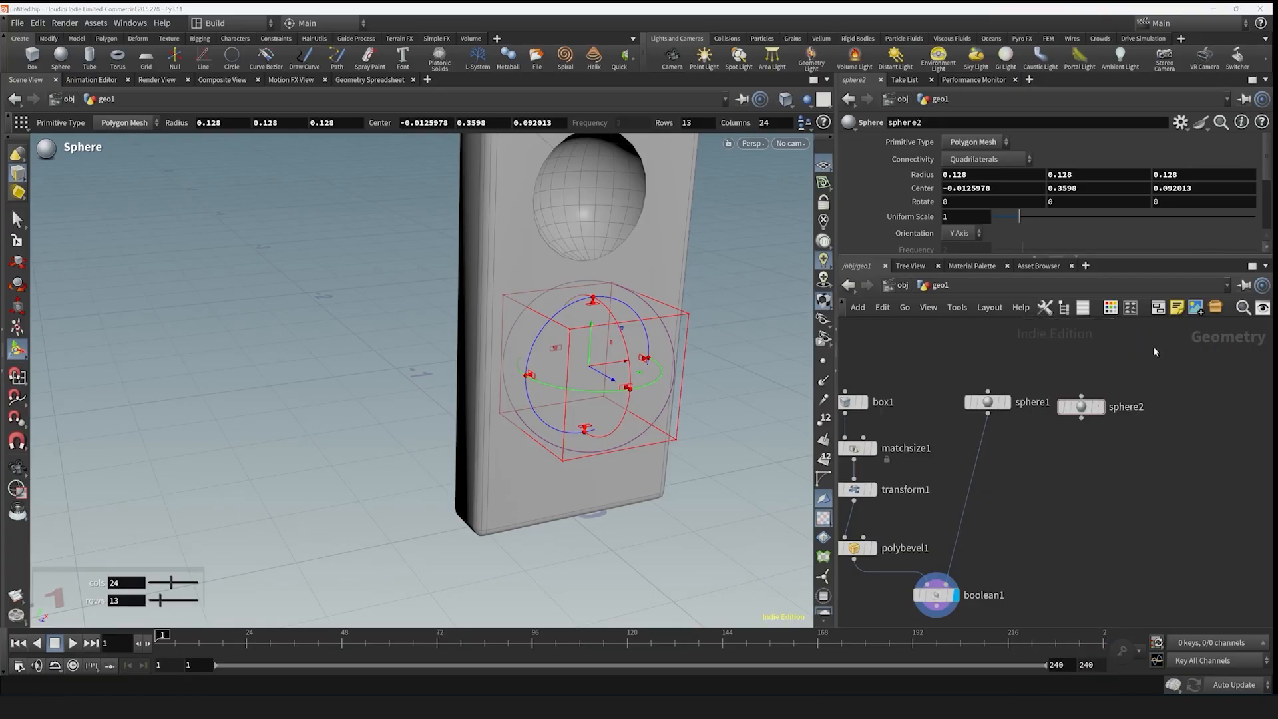
click(1042, 470)
drag(988, 415, 1040, 454)
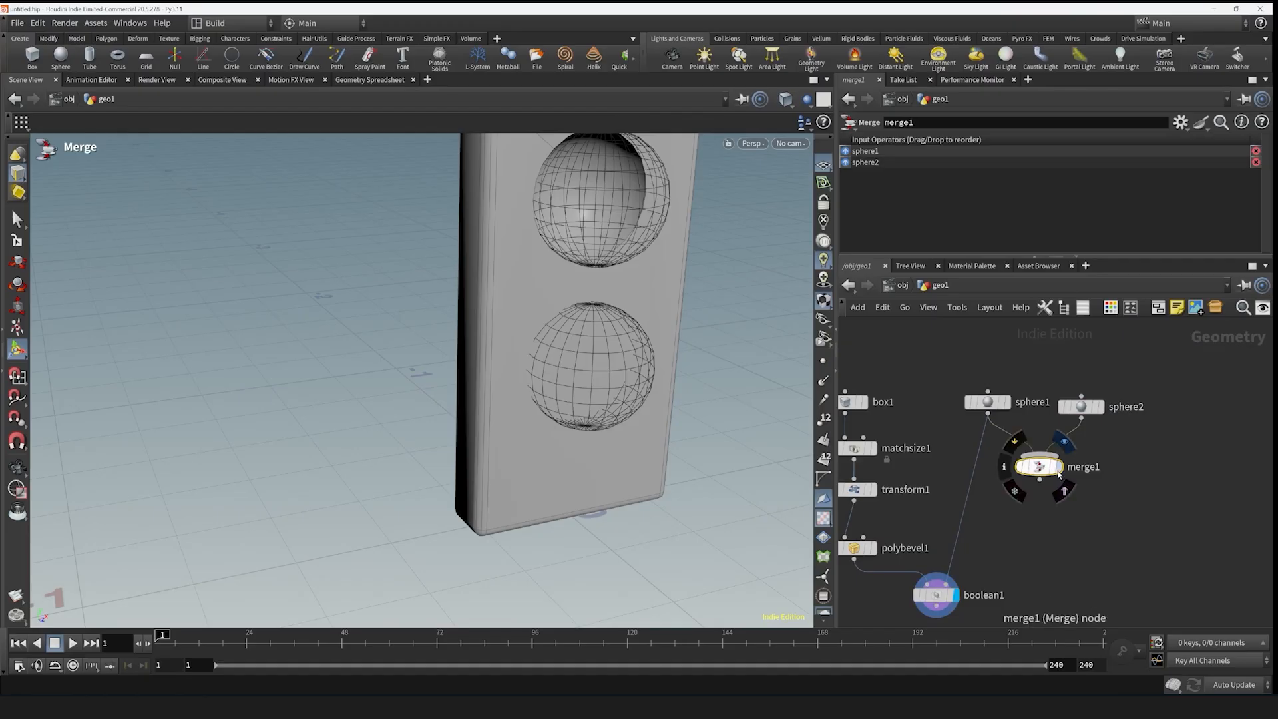
click(1058, 474)
mouse_move(694, 363)
alt+mouse_down()
mouse_move(628, 309)
mouse_move(625, 324)
alt+mouse_up()
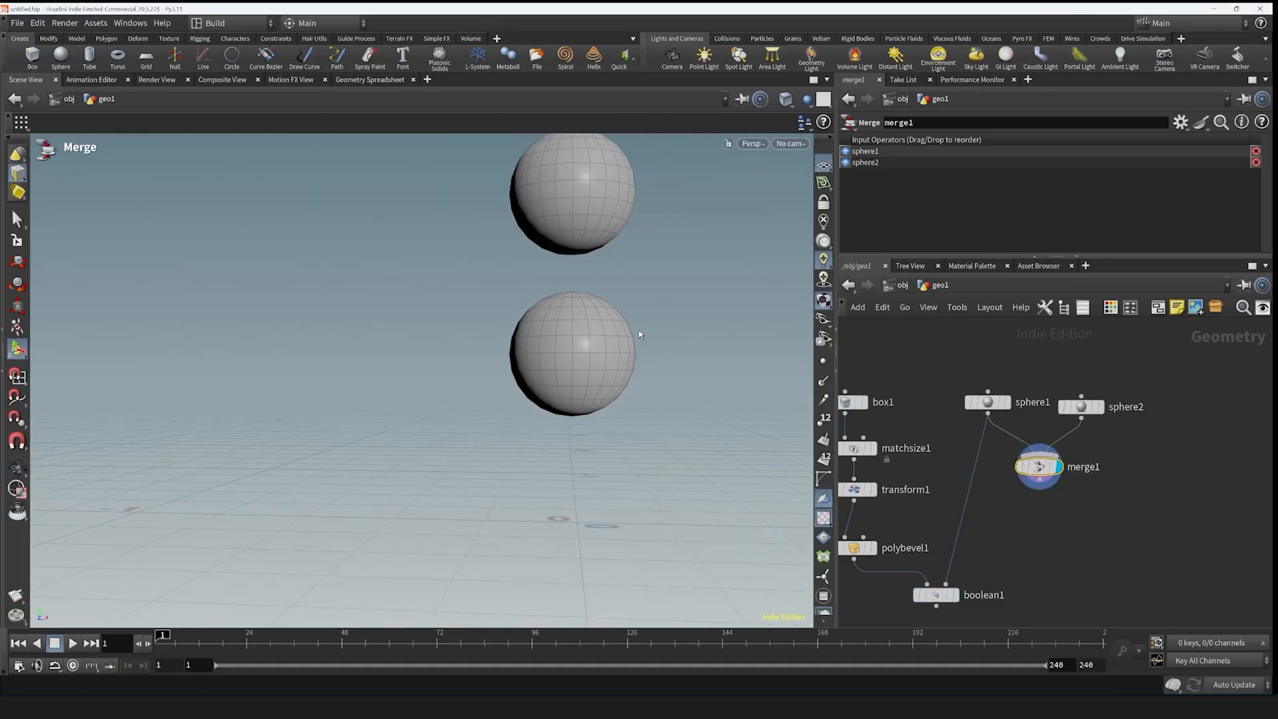
- Connect the merged spheres to the boolean's second input in place of the single sphere, and display the boolean
drag(1037, 484, 972, 530)
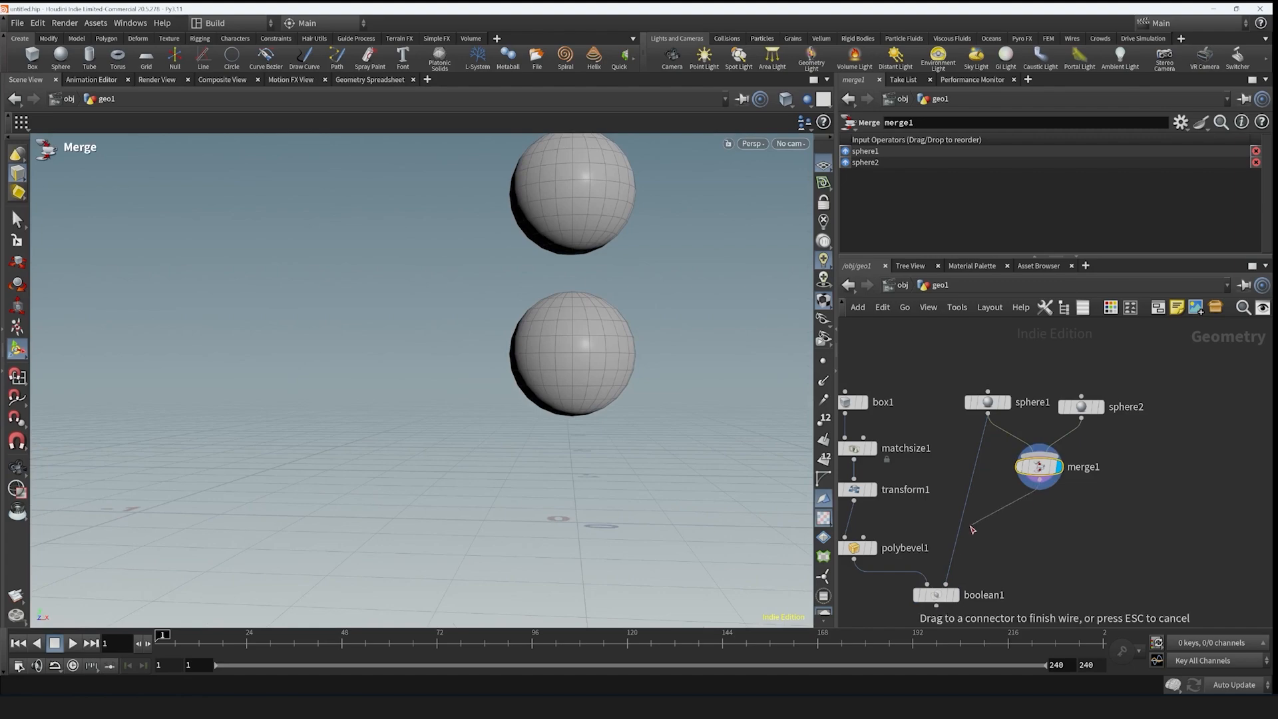
drag(944, 584, 945, 585)
click(959, 597)
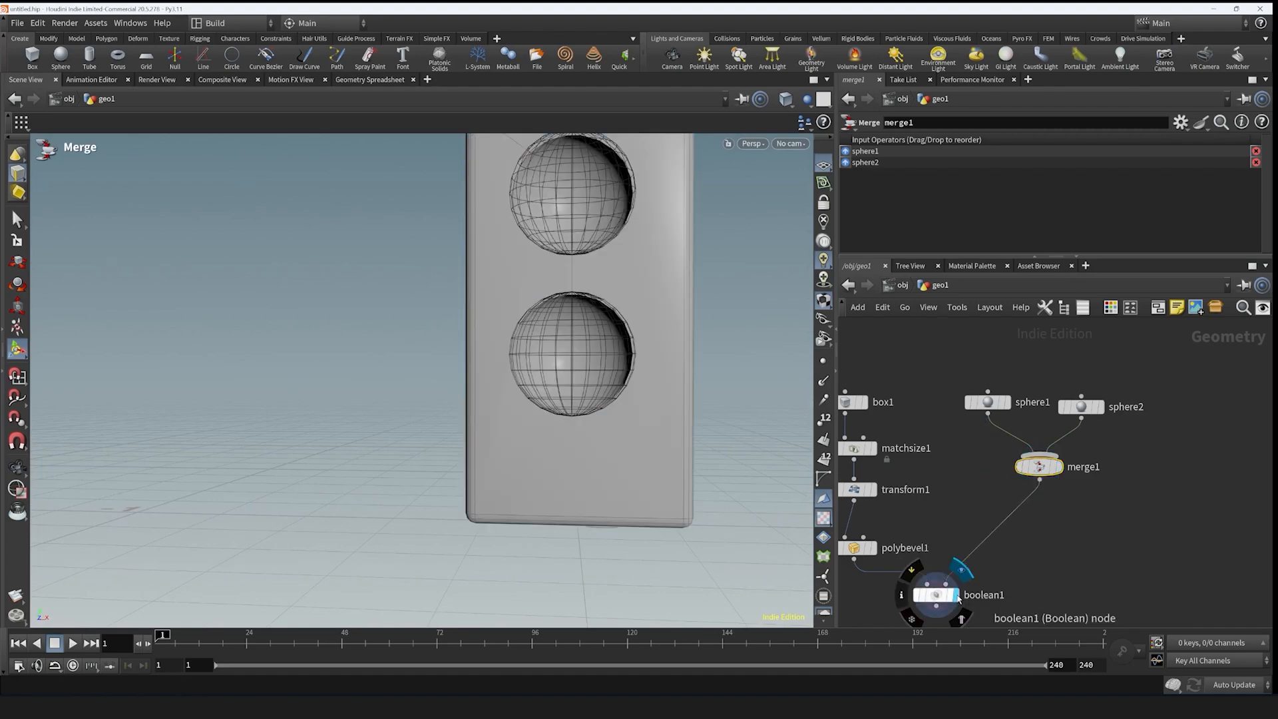
click(1135, 537)
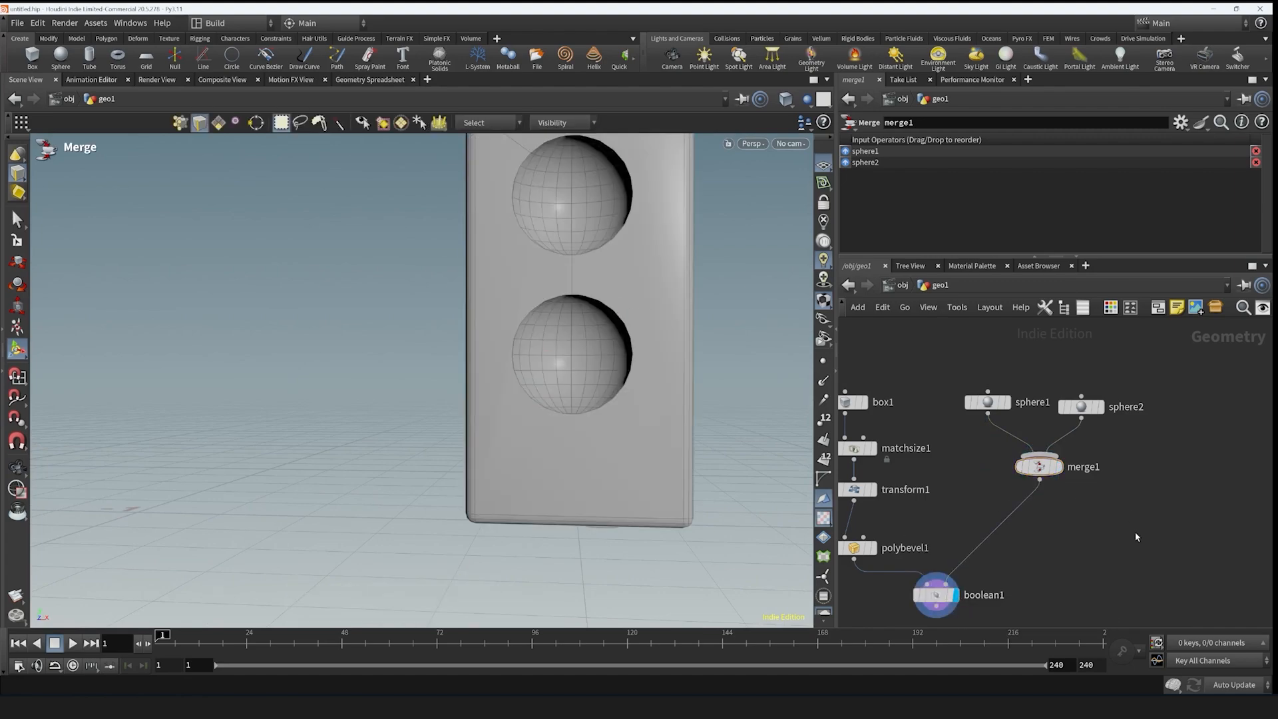
key(Escape)
drag(779, 306, 774, 321)
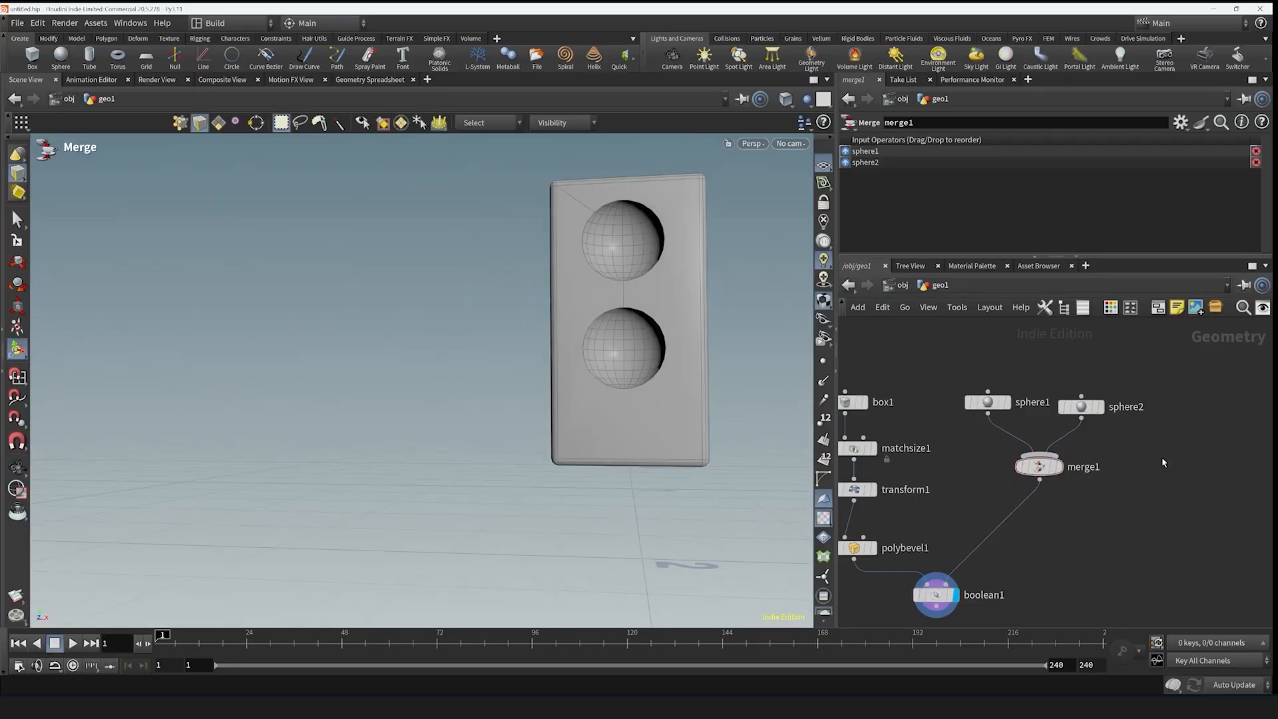
- Duplicate the second sphere node into the merge and lower the copy to a Y centre of about 0.096 on the slab's face
middle_drag(1165, 464, 1100, 493)
drag(1033, 441, 987, 433)
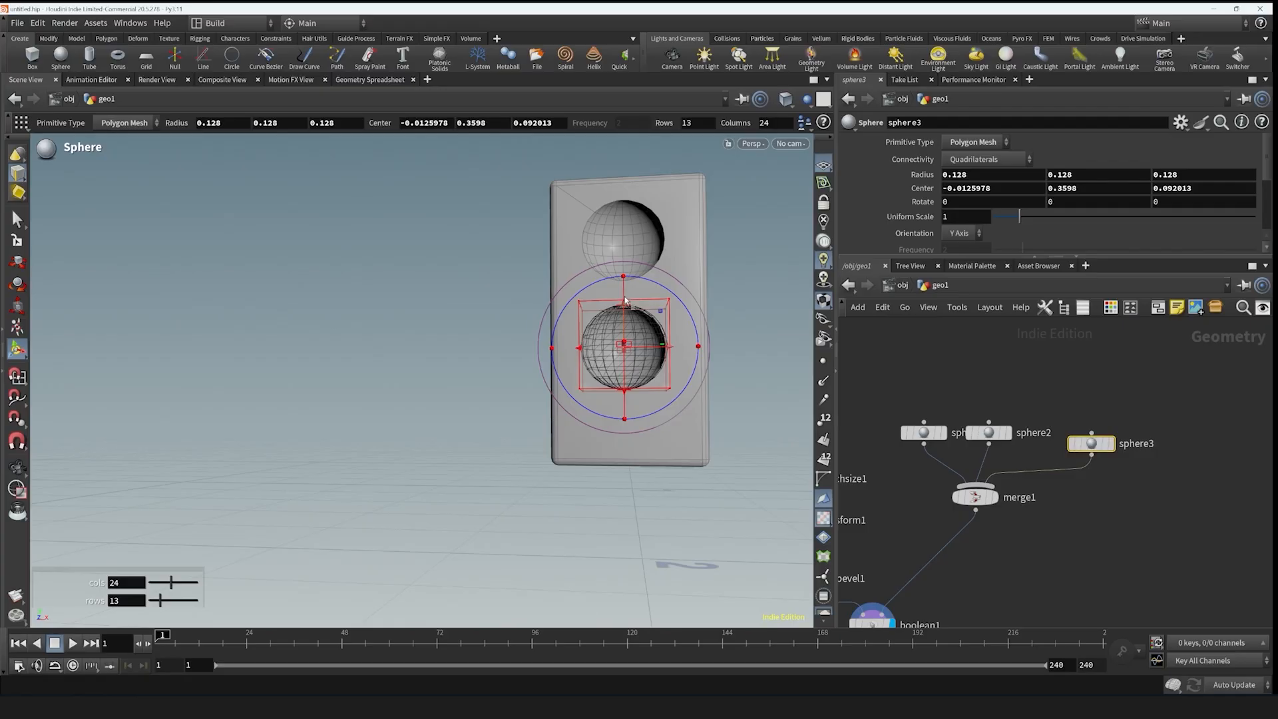
alt+drag(702, 422, 756, 452)
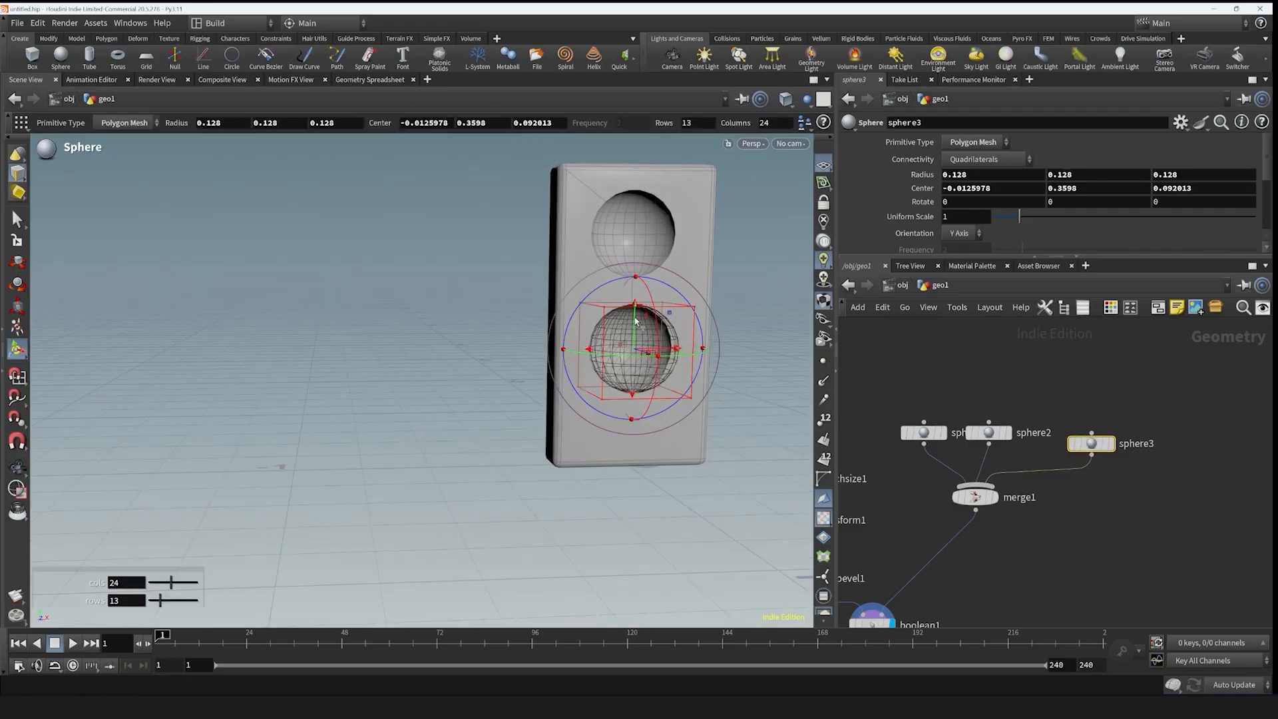
drag(634, 321, 635, 415)
mouse_move(930, 180)
middle_down()
mouse_move(912, 180)
mouse_move(952, 180)
mouse_move(930, 179)
middle_up()
key(Escape)
key(Return)
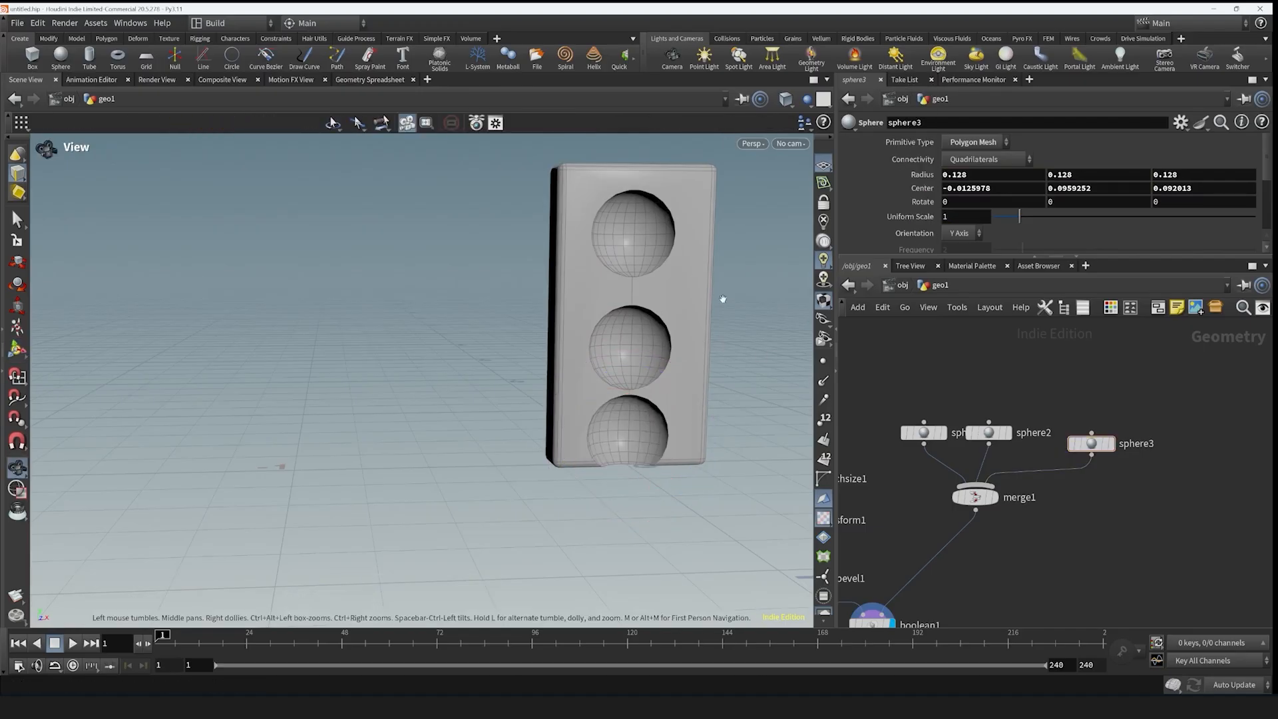
alt+drag(739, 365, 711, 297)
- Add a Line node beside the spheres, display it and set its length to 0.77
middle_drag(1179, 377, 1089, 400)
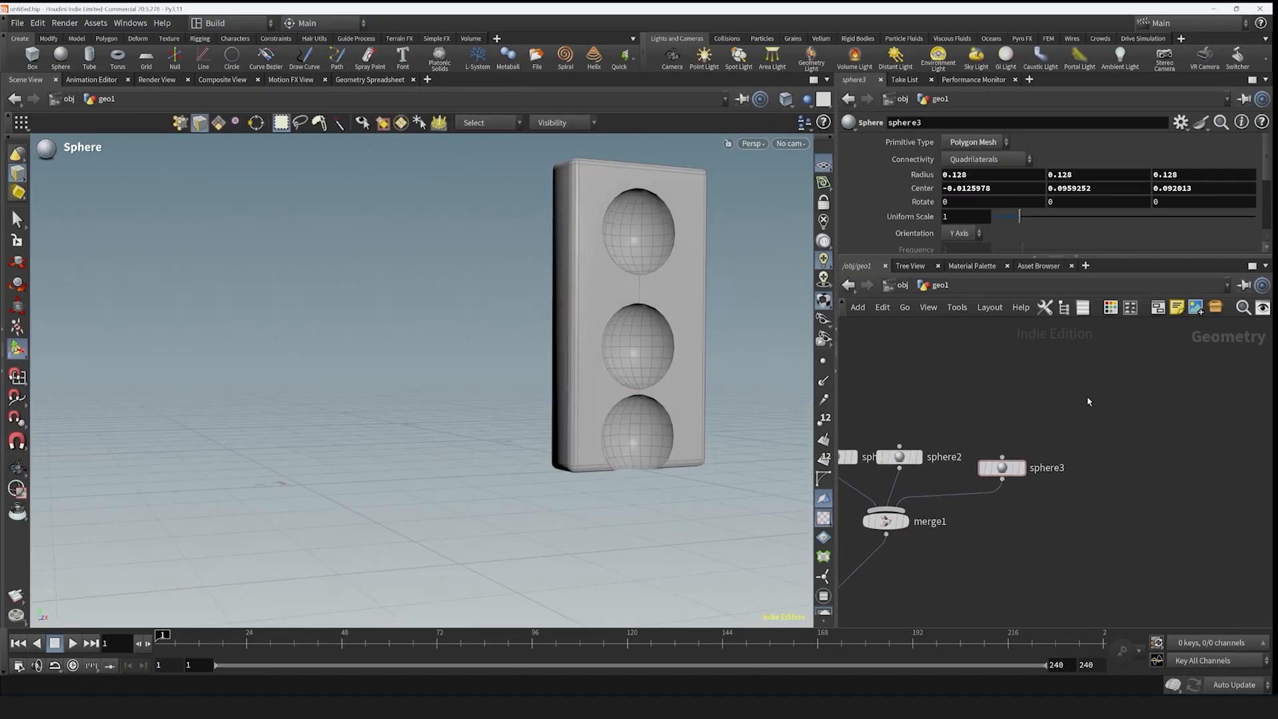
key(Tab)
text(line)
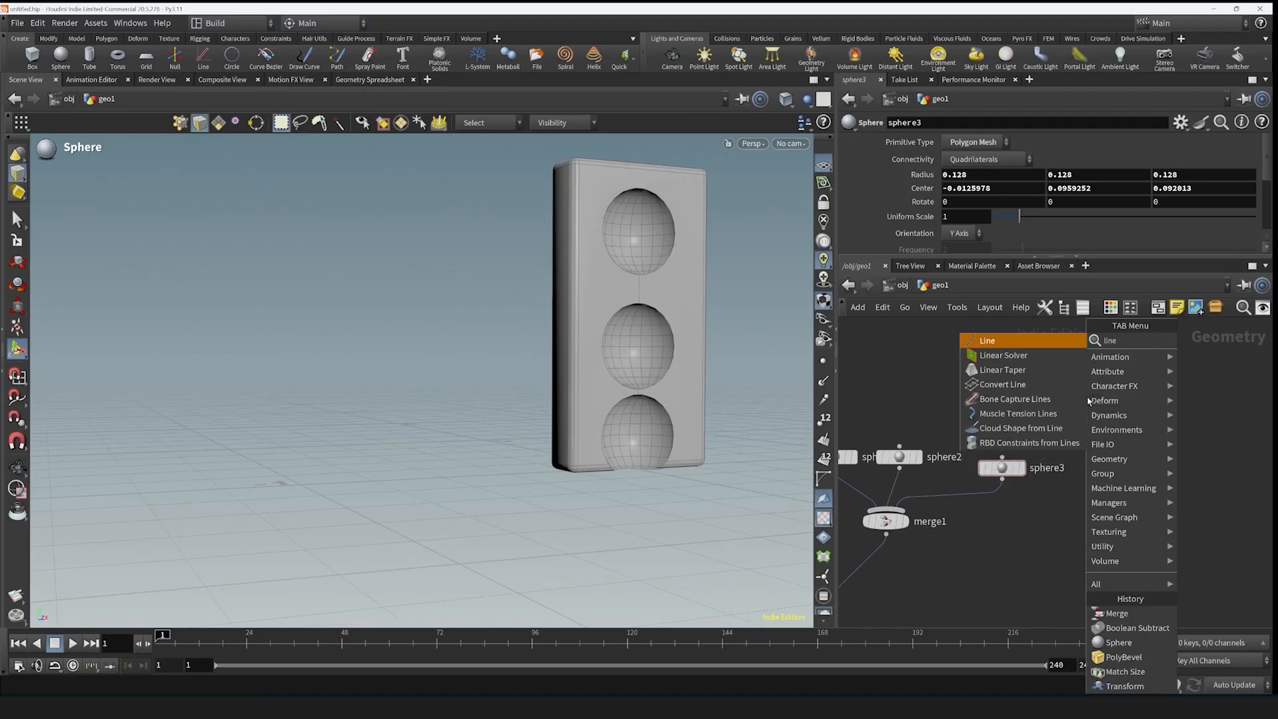
key(Return)
click(1085, 375)
alt+drag(699, 348, 679, 456)
key(Escape)
key(Return)
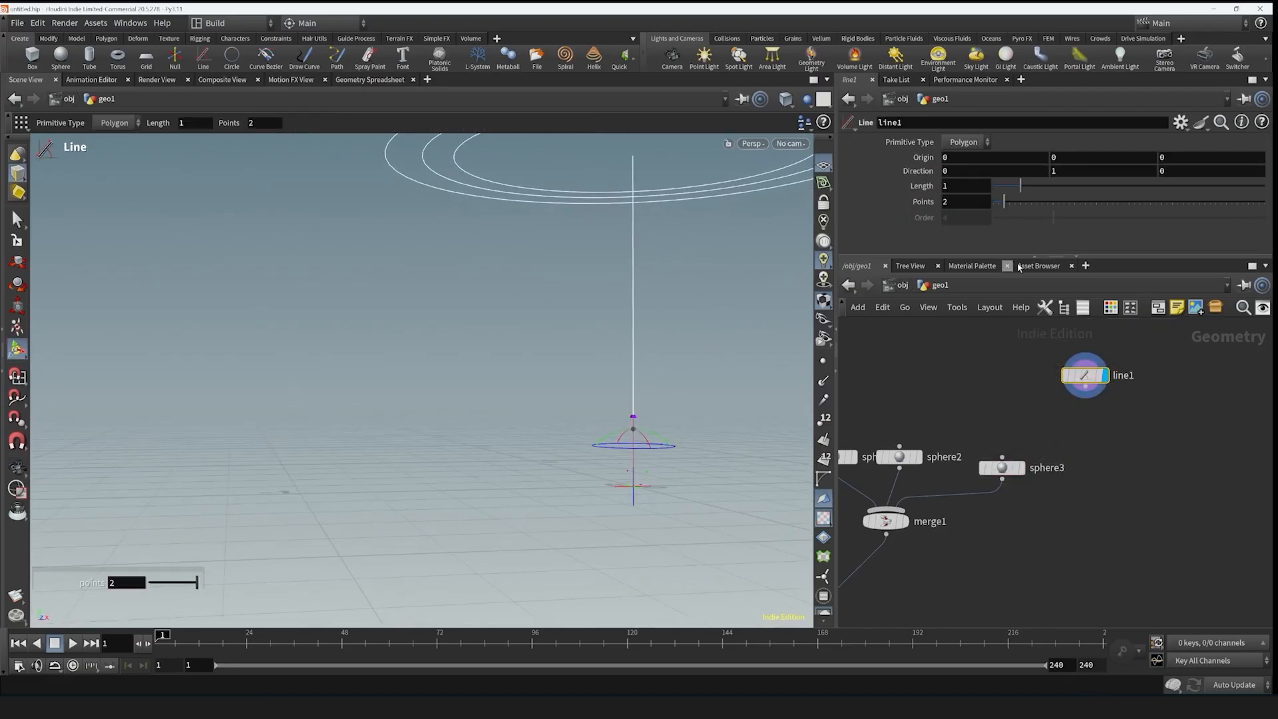
drag(1027, 187, 1014, 187)
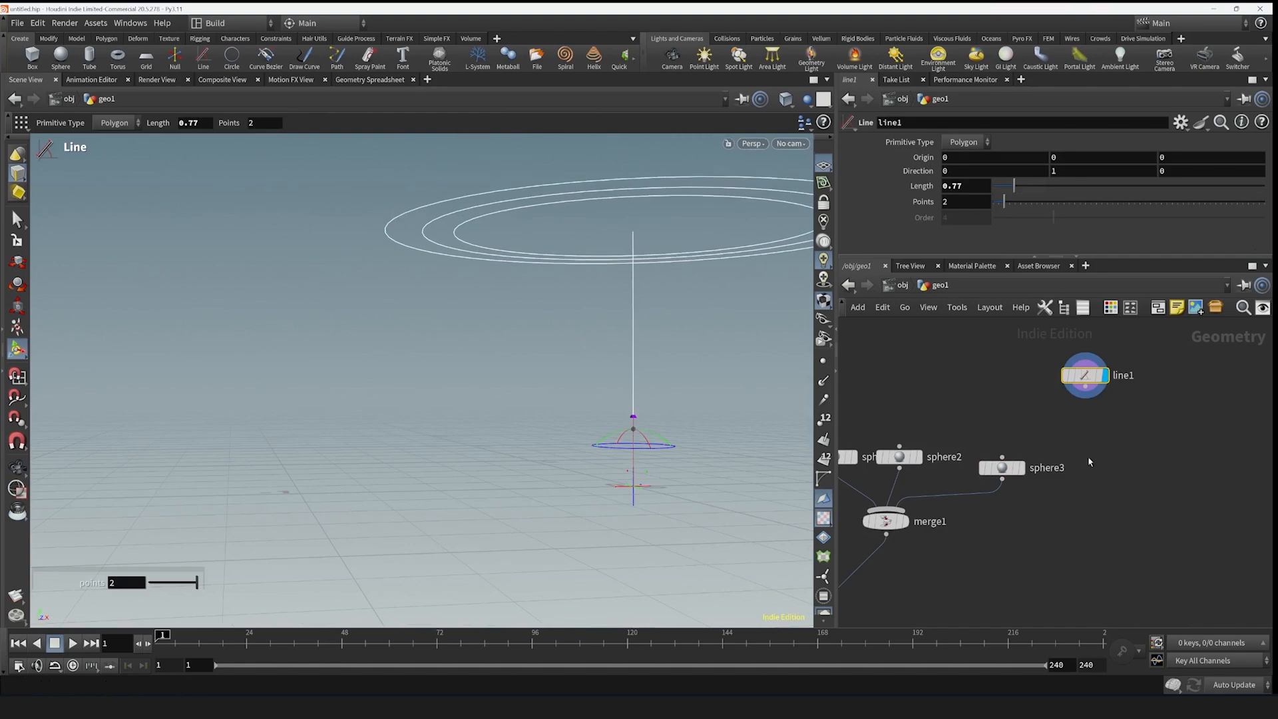
- Template the polybevel slab as a wireframe reference and raise the line's origin to Y 0.1
middle_drag(1088, 457, 1165, 452)
scroll(1142, 468, down, 2)
scroll(1142, 468, up, 2)
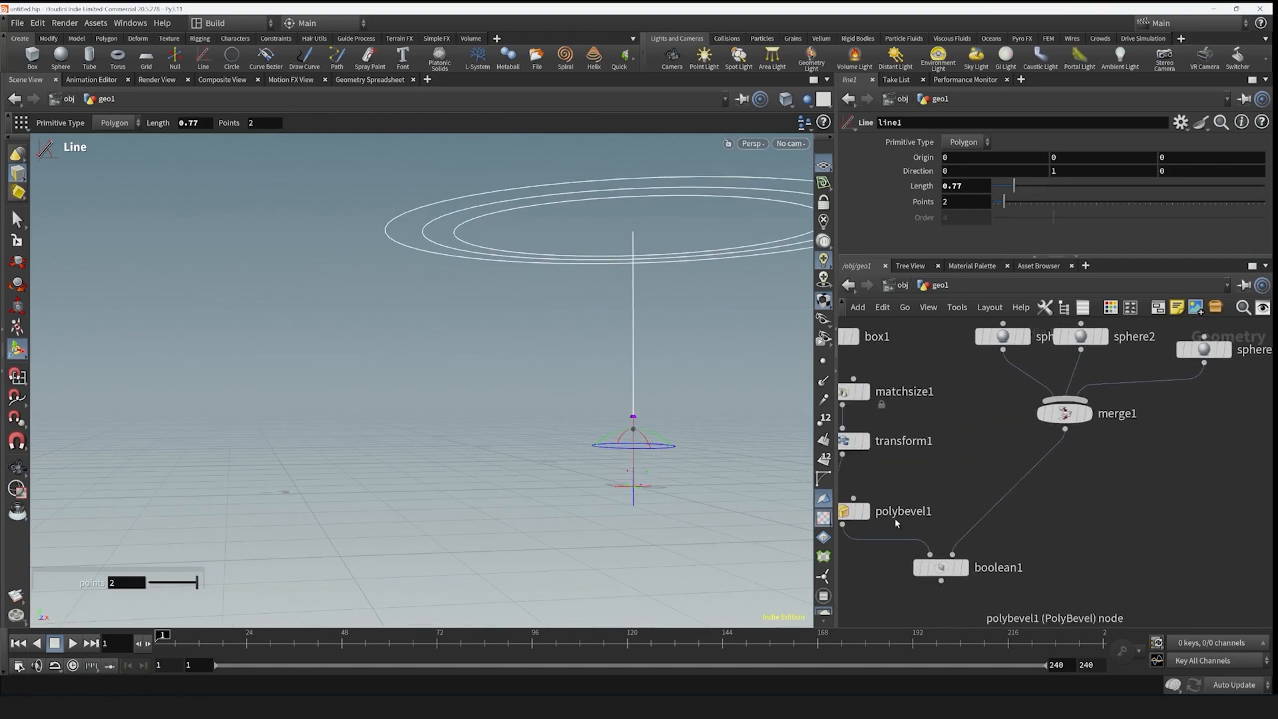
click(865, 514)
middle_drag(866, 514, 802, 565)
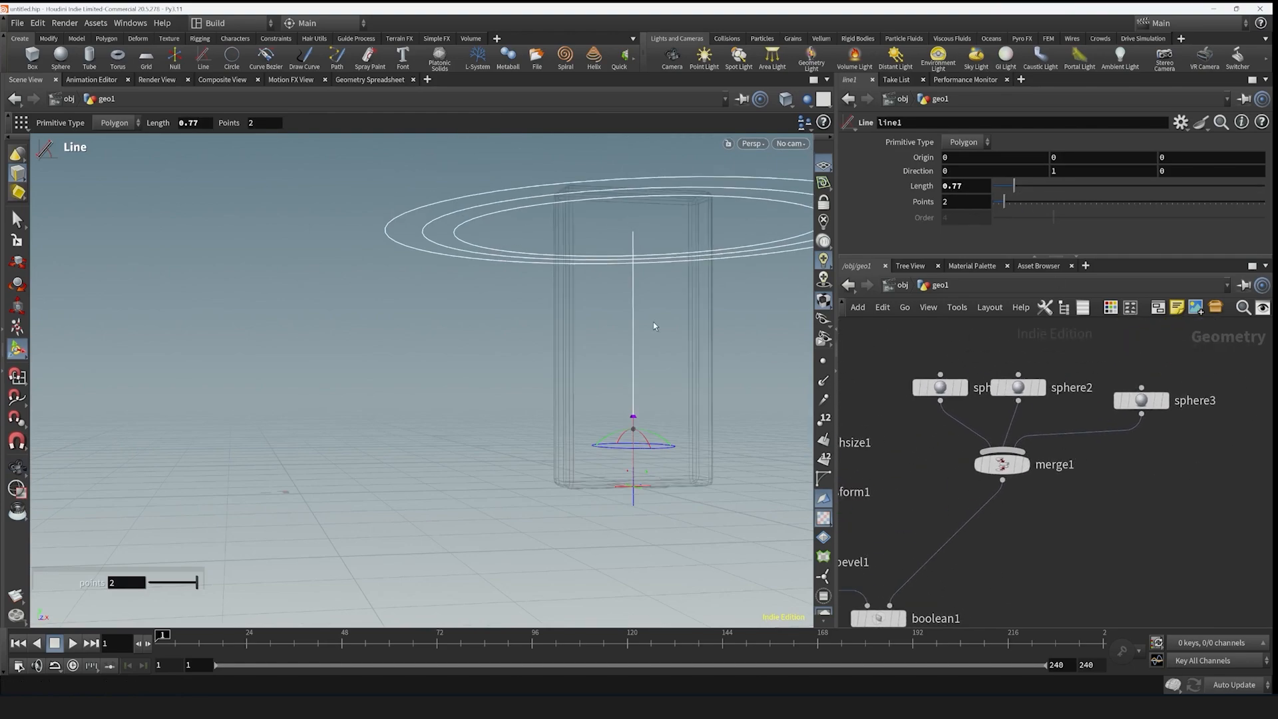
key(s)
middle_drag(1052, 398, 996, 490)
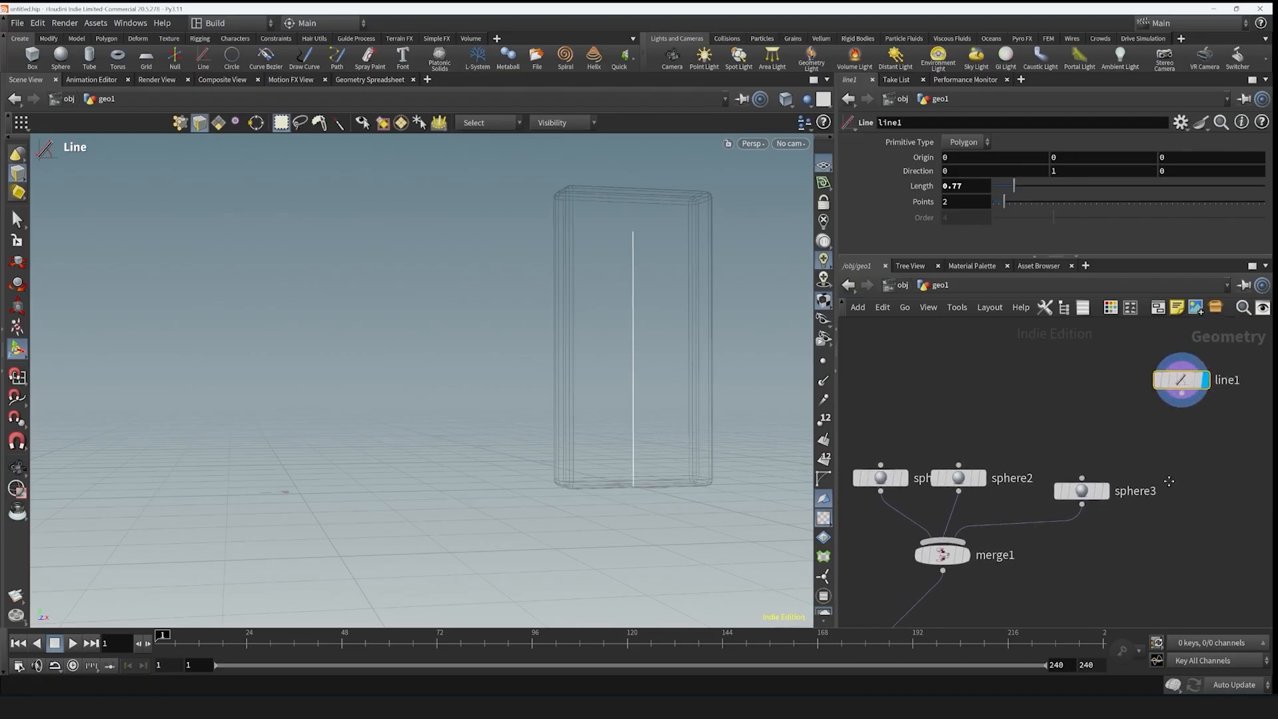
mouse_move(1067, 157)
middle_down()
mouse_move(1095, 161)
mouse_move(1084, 161)
middle_up()
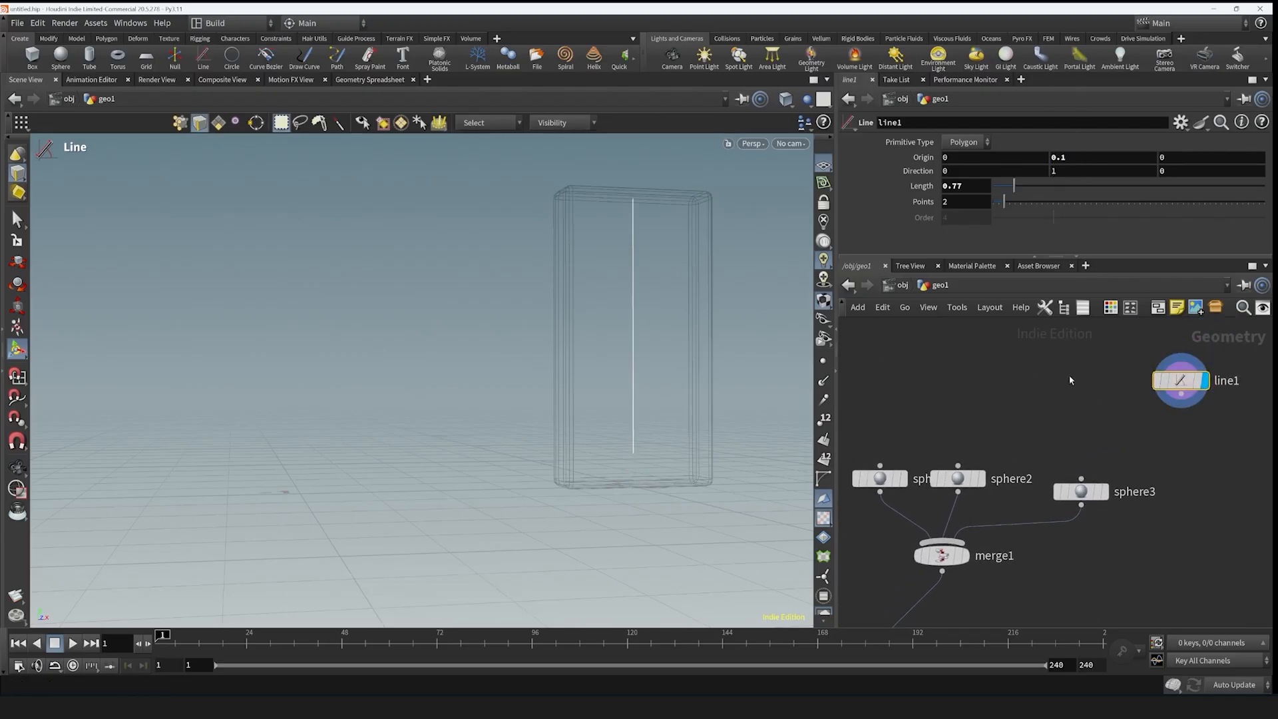
- Turn on point display in the viewport and set the line's point count to 6
click(824, 362)
middle_drag(1042, 387, 947, 401)
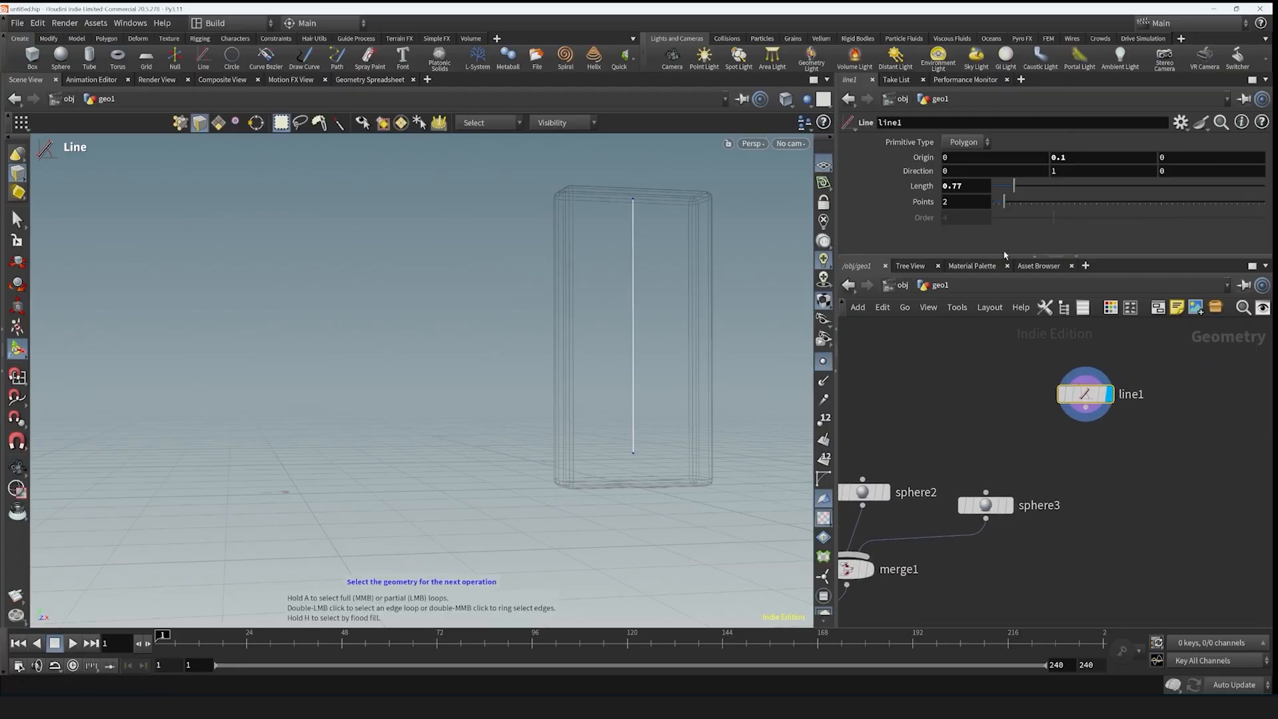
drag(1011, 203, 1023, 205)
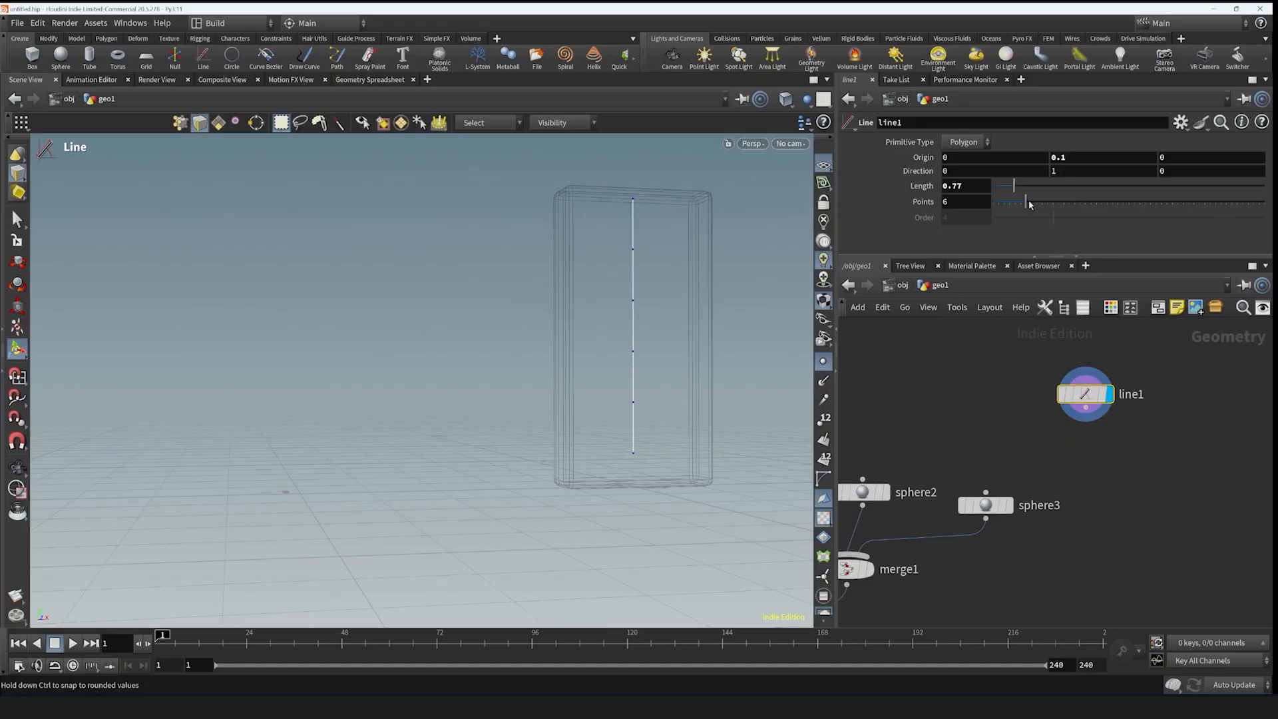
- Add a Copy to Points node below the line and check the line's node information
middle_drag(1139, 466, 1128, 427)
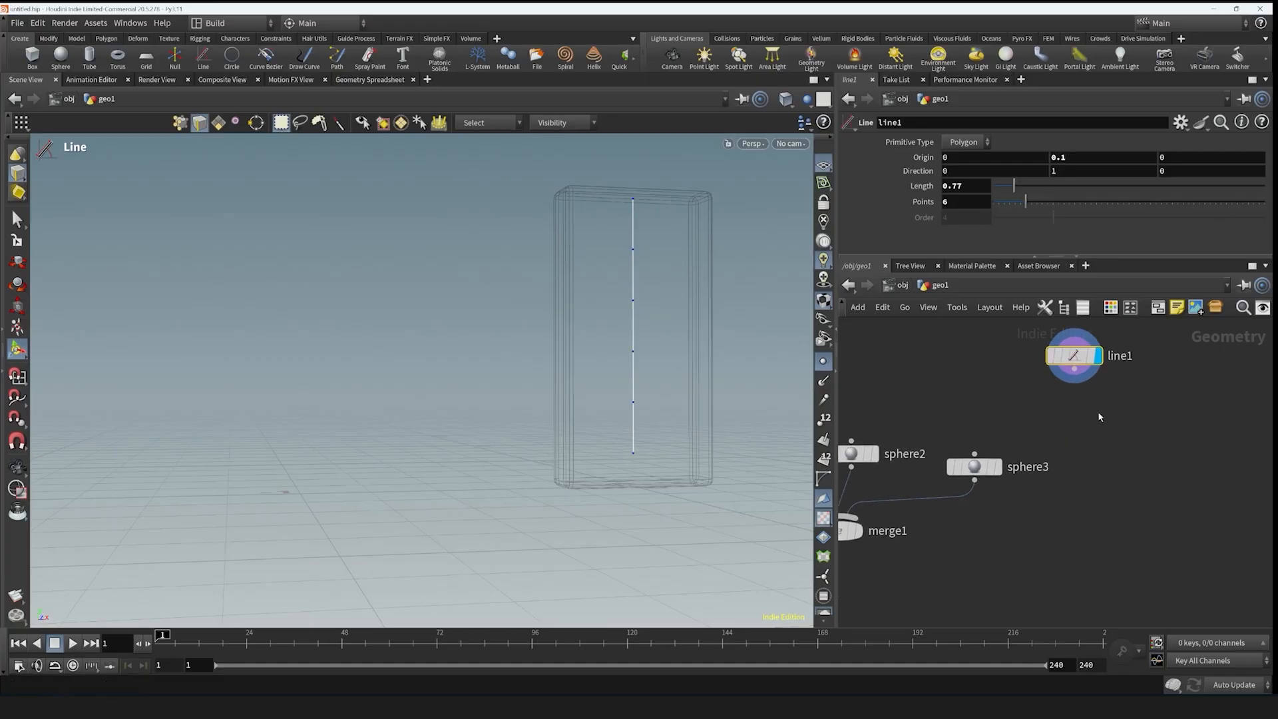
key(Tab)
text(copy)
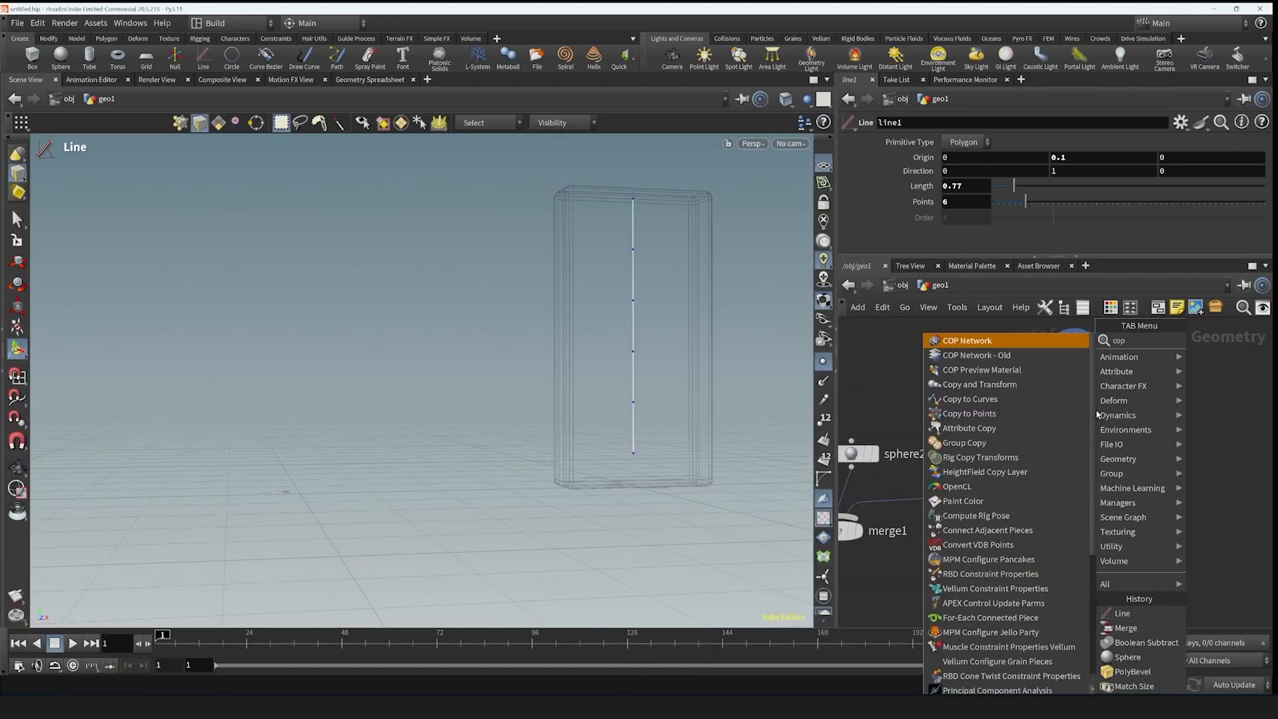
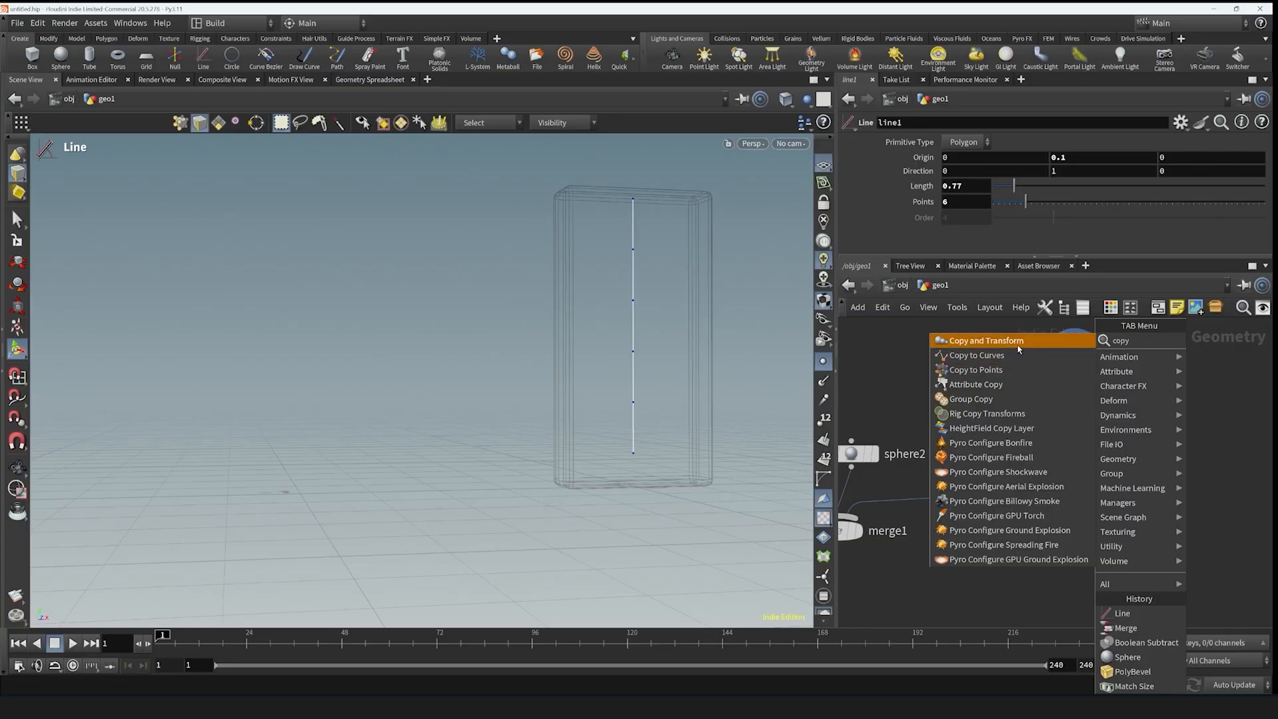
click(1015, 371)
click(1050, 510)
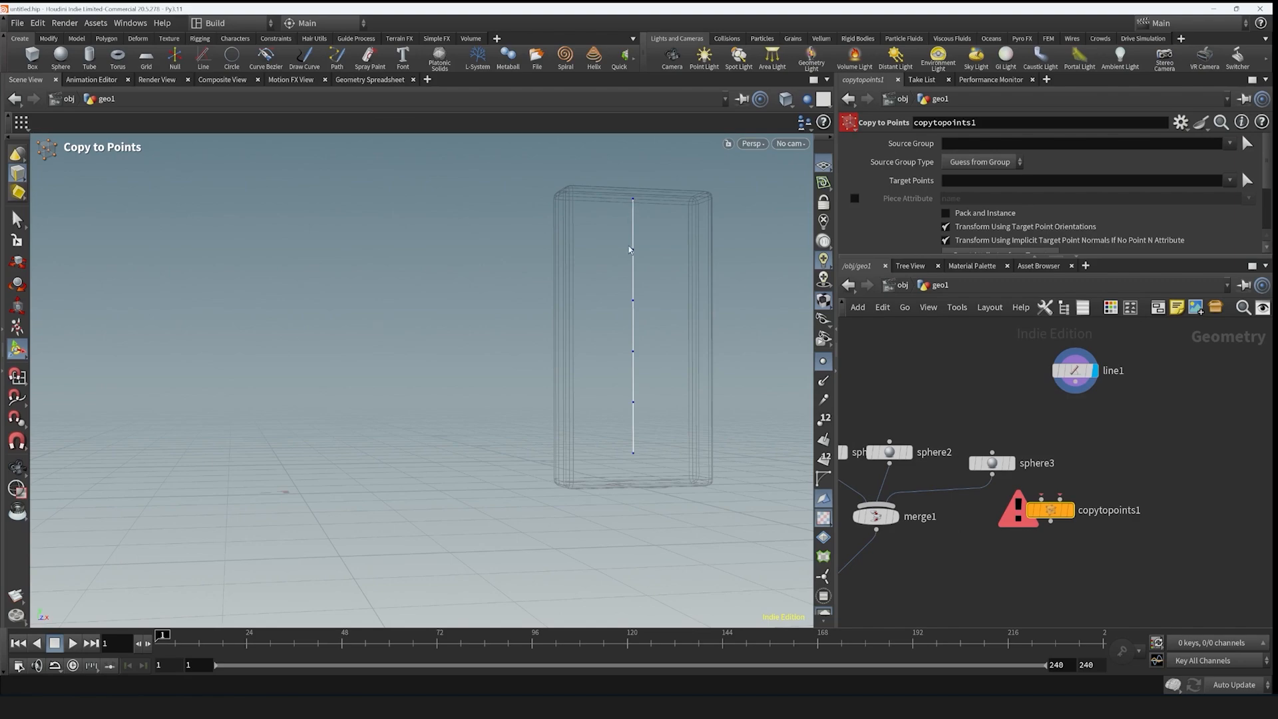
middle_click(1073, 371)
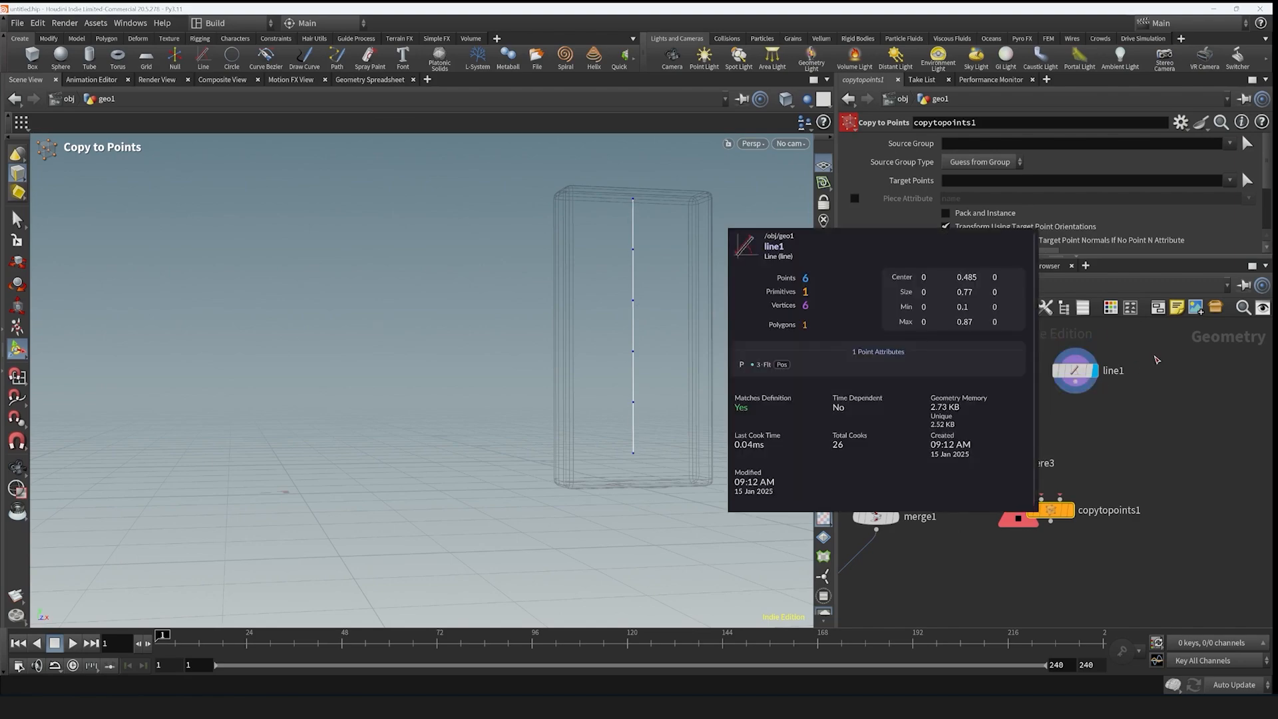
- Duplicate the first sphere node, wire the copy and the line into Copy to Points as geometry and target points, and display the result
middle_drag(1048, 426, 1151, 391)
drag(924, 418, 1142, 371)
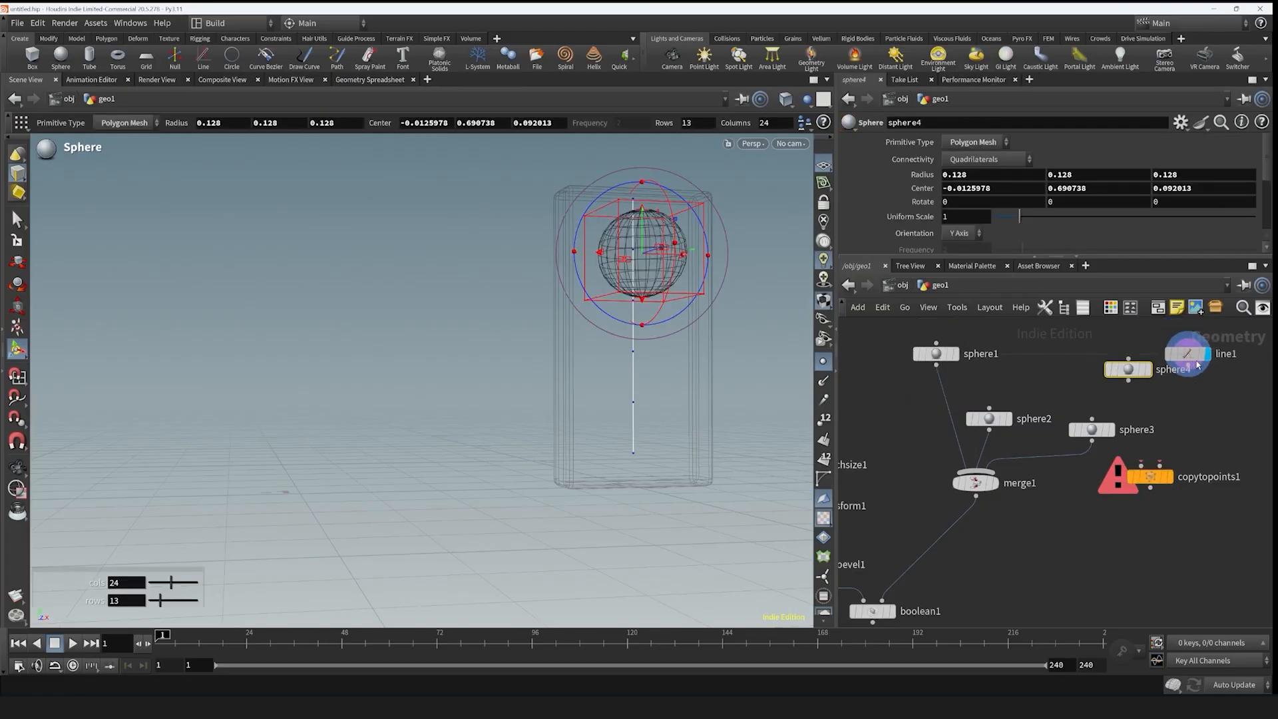
click(1145, 372)
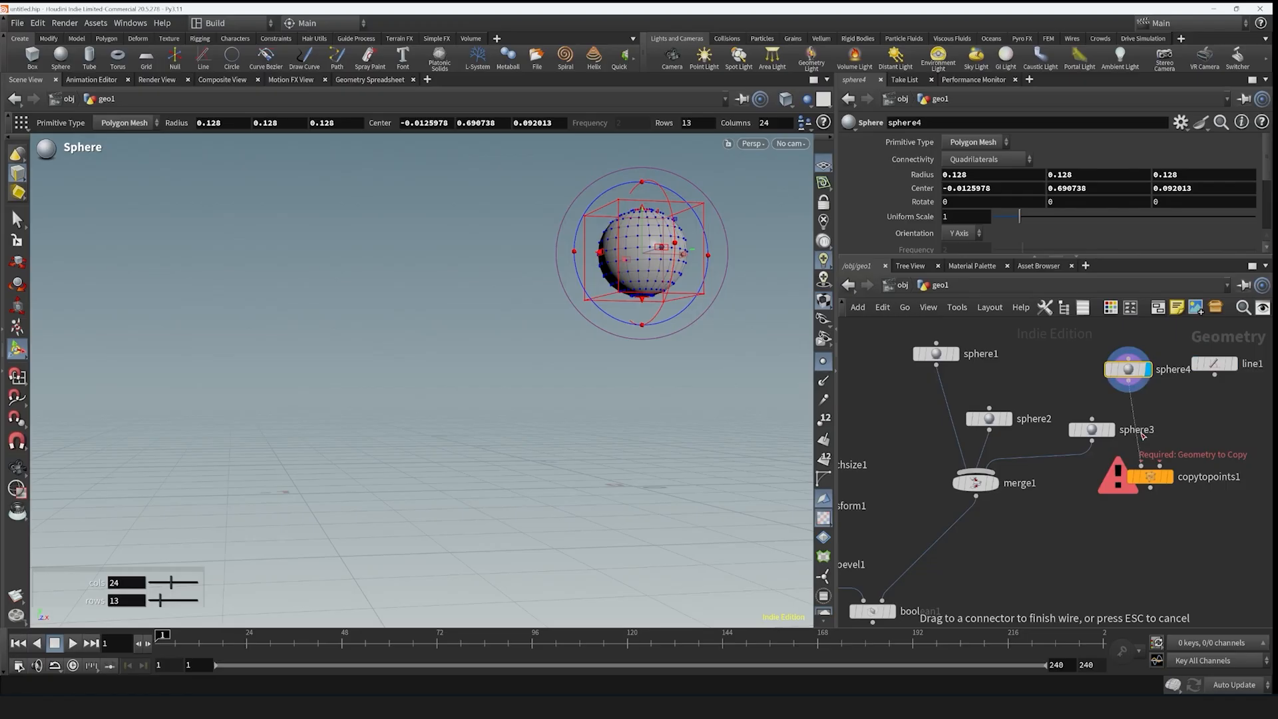
click(1141, 466)
click(1215, 375)
click(1159, 466)
click(1170, 477)
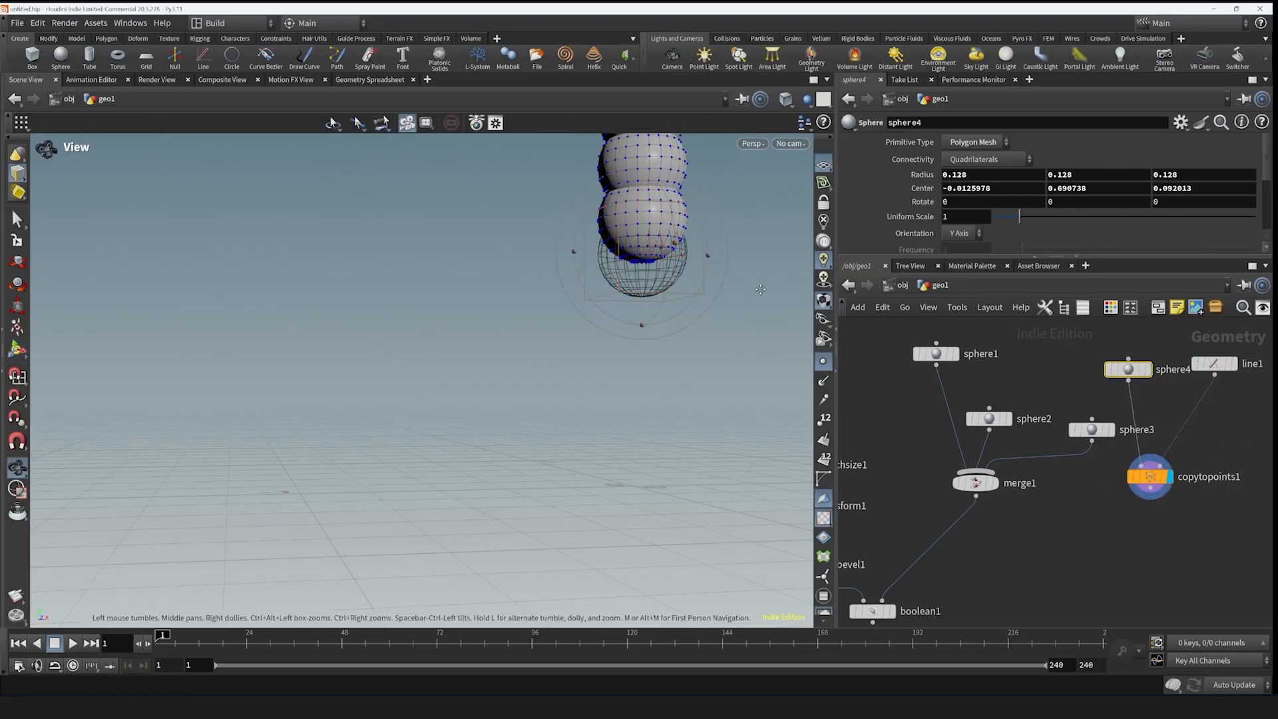
- Examine the source sphere, the line and the copied spheres by displaying each node in turn
alt+middle_drag(744, 212, 701, 311)
click(1108, 470)
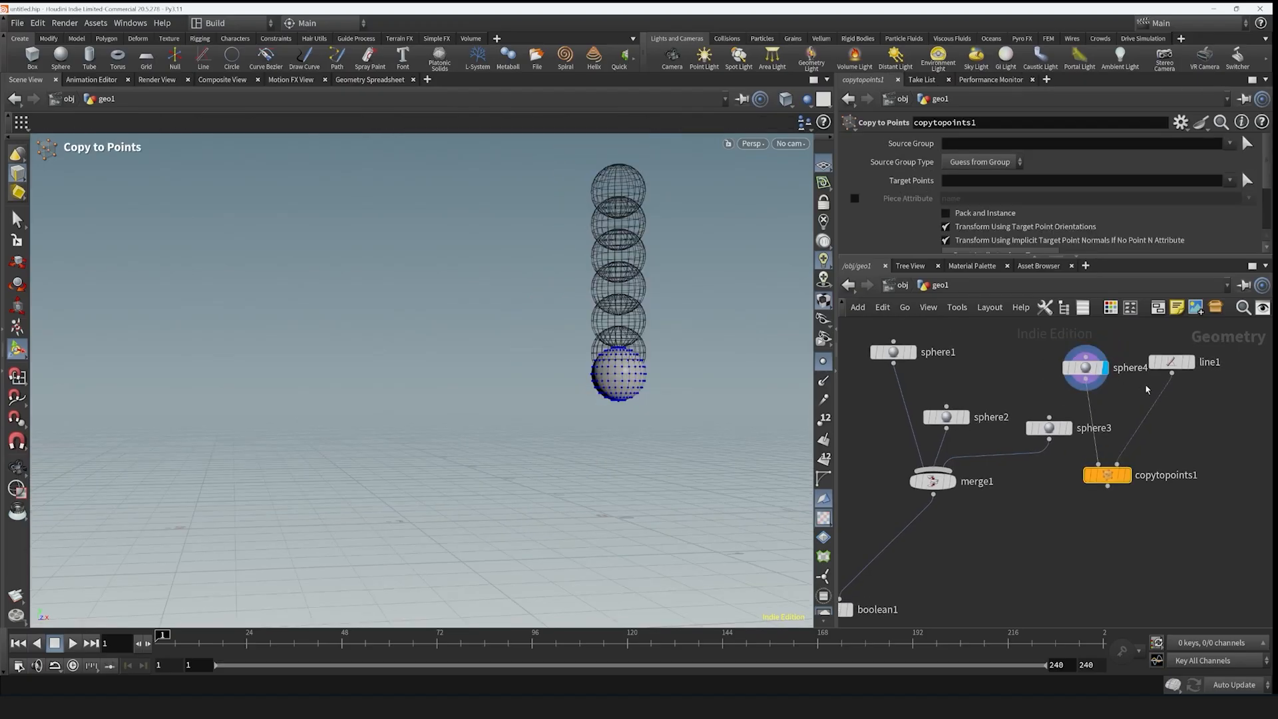
click(1170, 365)
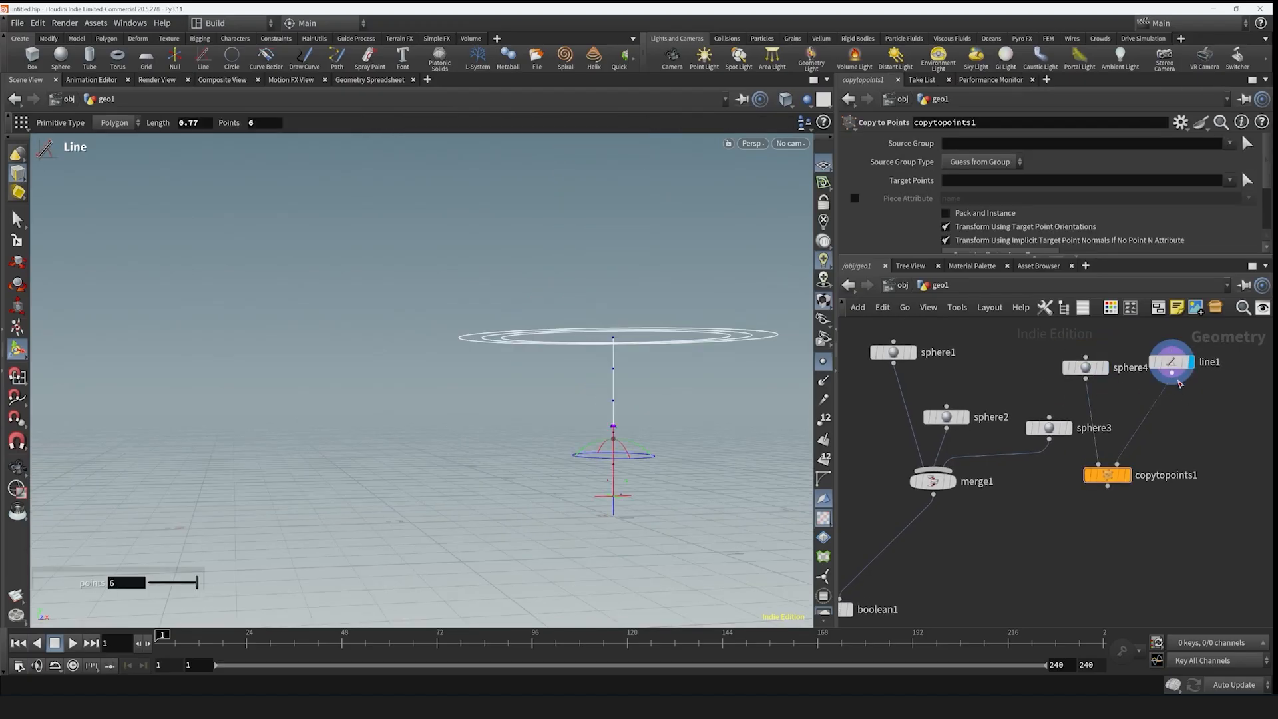
alt+drag(686, 320, 659, 407)
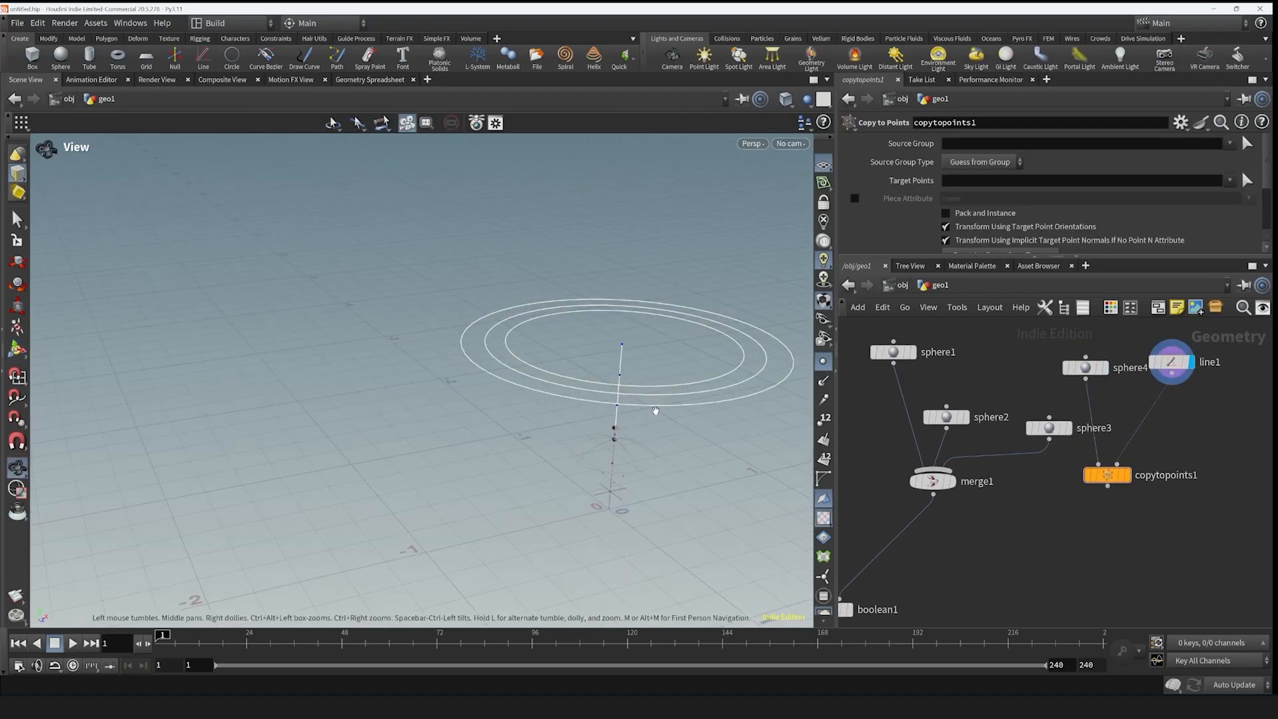
alt+right_drag(658, 410, 714, 255)
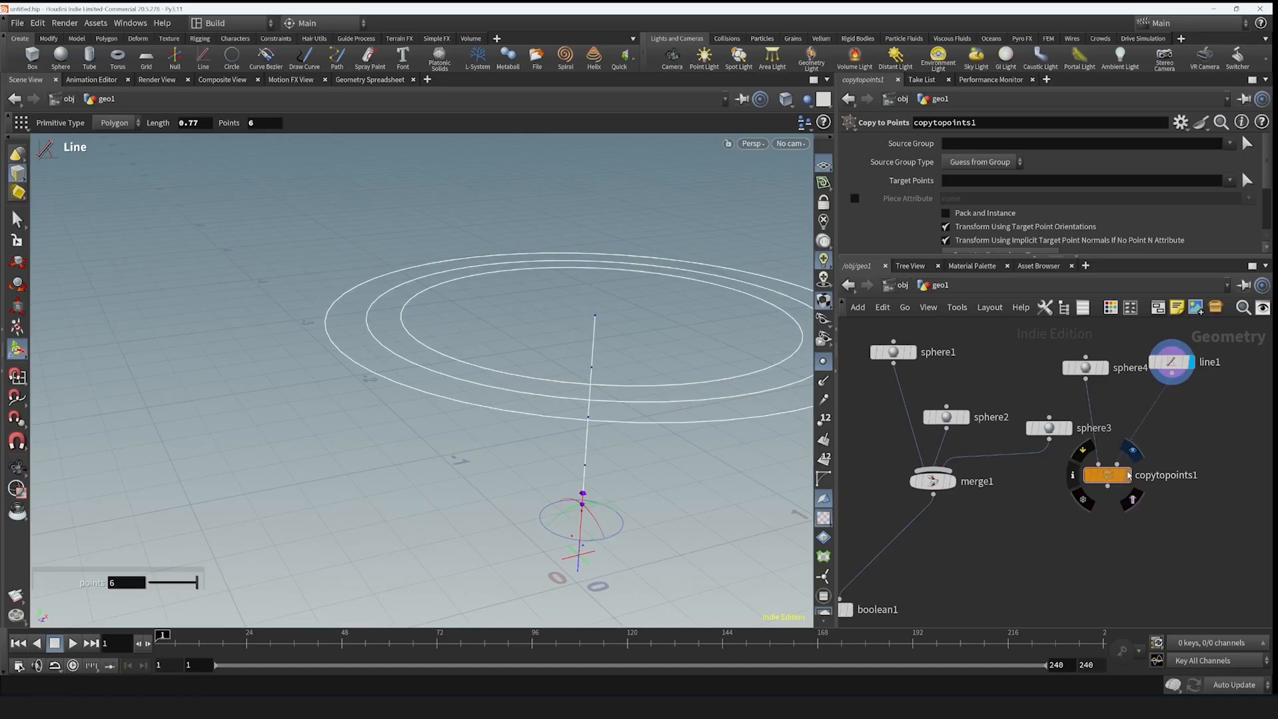
click(1107, 475)
key(Return)
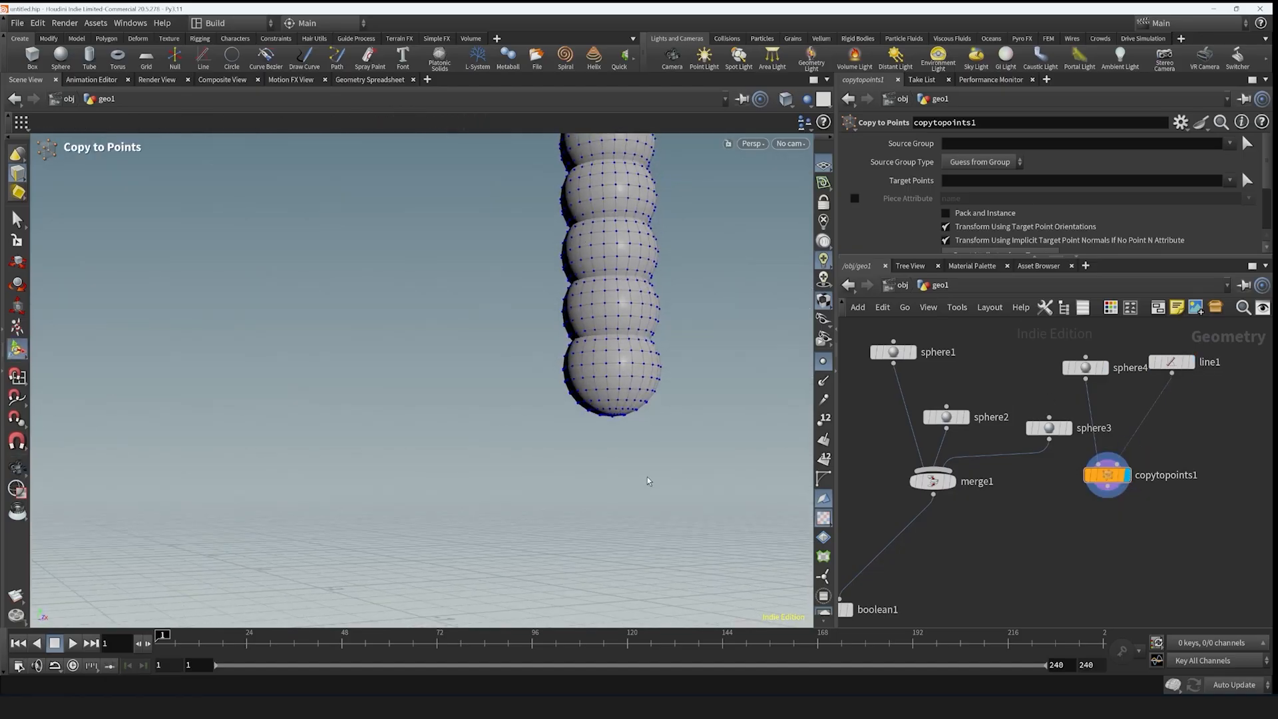
alt+middle_drag(635, 546, 634, 436)
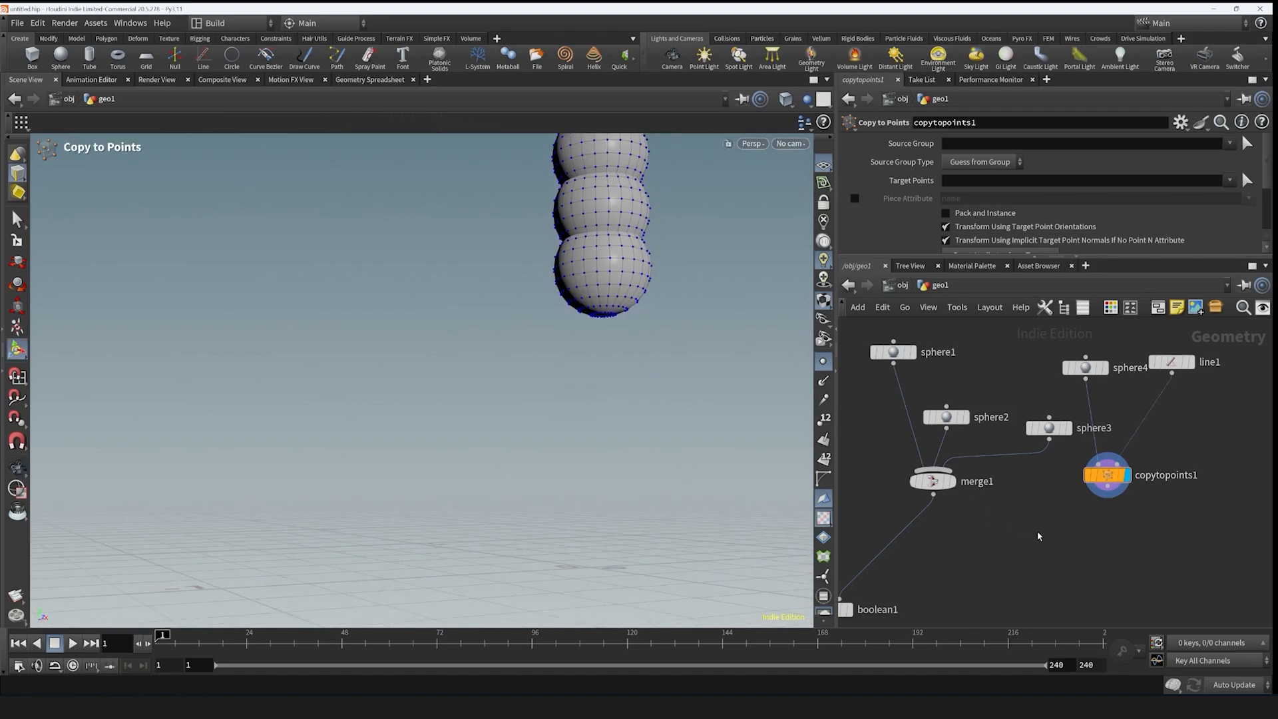
- Display the source sphere of the copies, undo the accidental handle move and inspect the sphere's node information
mouse_move(1053, 526)
middle_down()
mouse_move(1010, 527)
mouse_move(1059, 518)
middle_up()
click(1090, 360)
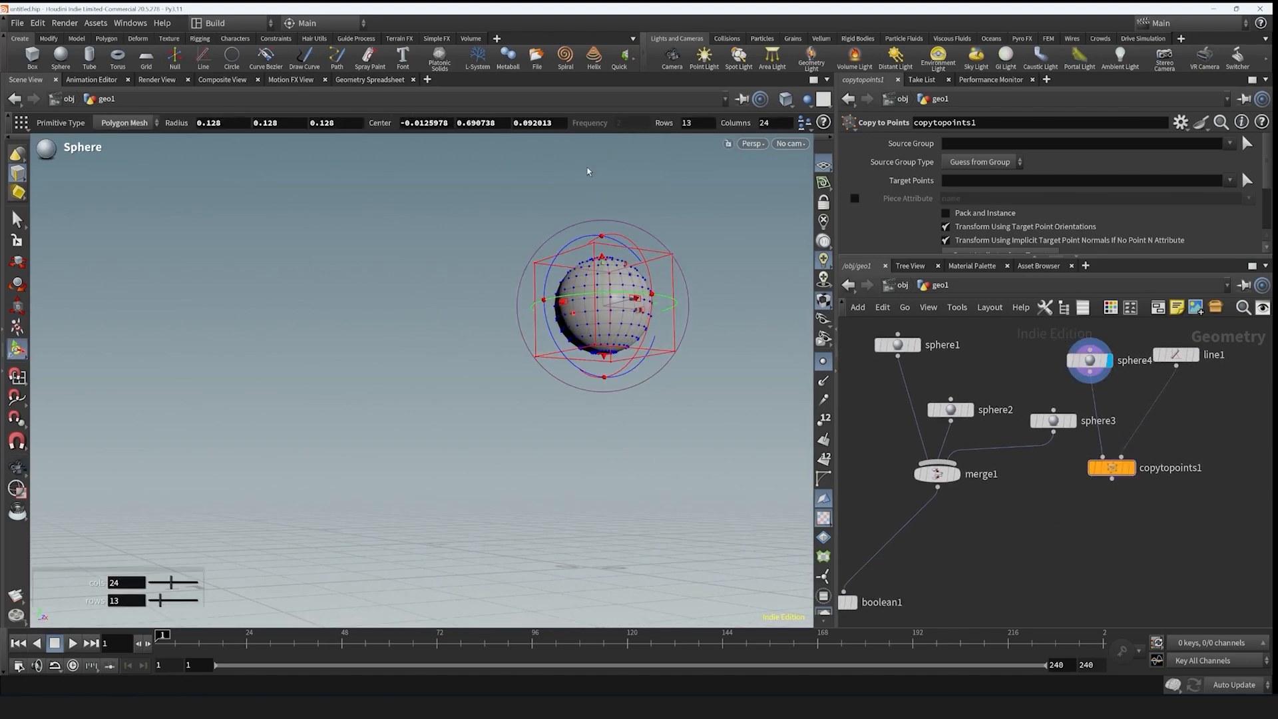
middle_drag(663, 491, 650, 384)
key(ctrl+z)
middle_click(990, 408)
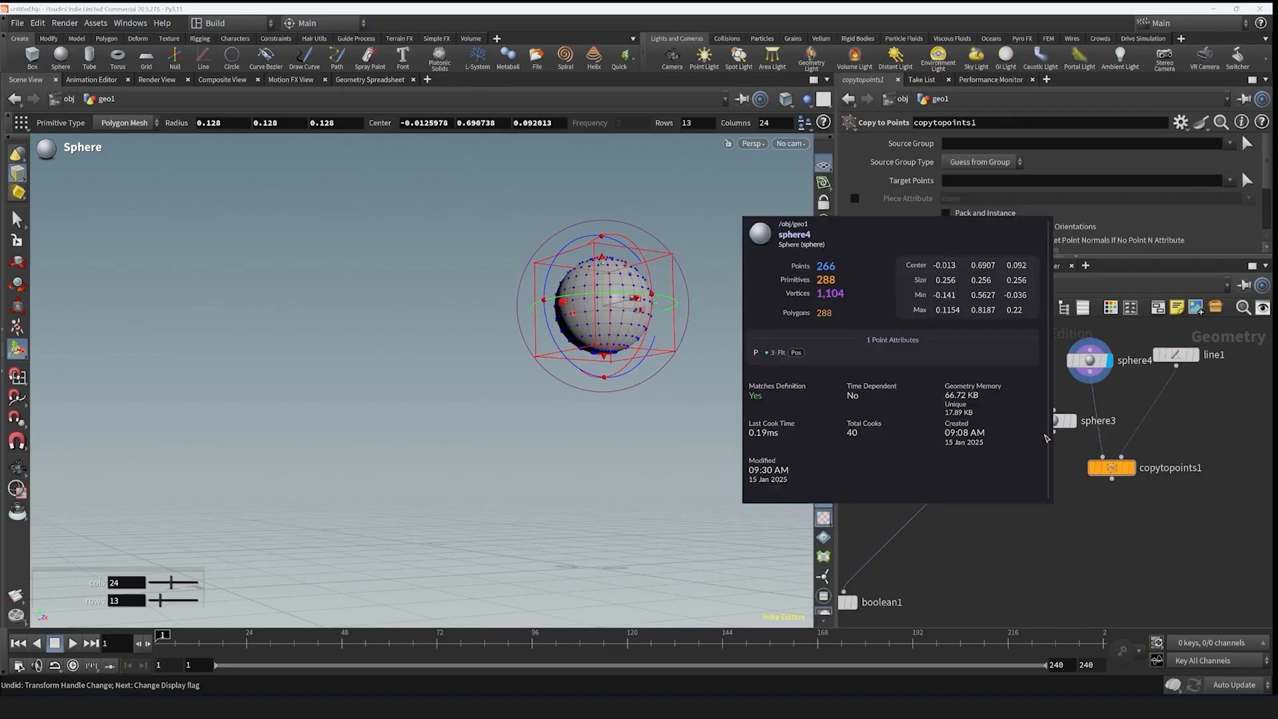
- Move the Copy to Points node down and insert a Match Size node between the source sphere and its geometry input
middle_drag(1166, 430, 1076, 430)
drag(1029, 469, 1093, 494)
scroll(1023, 403, up, 2)
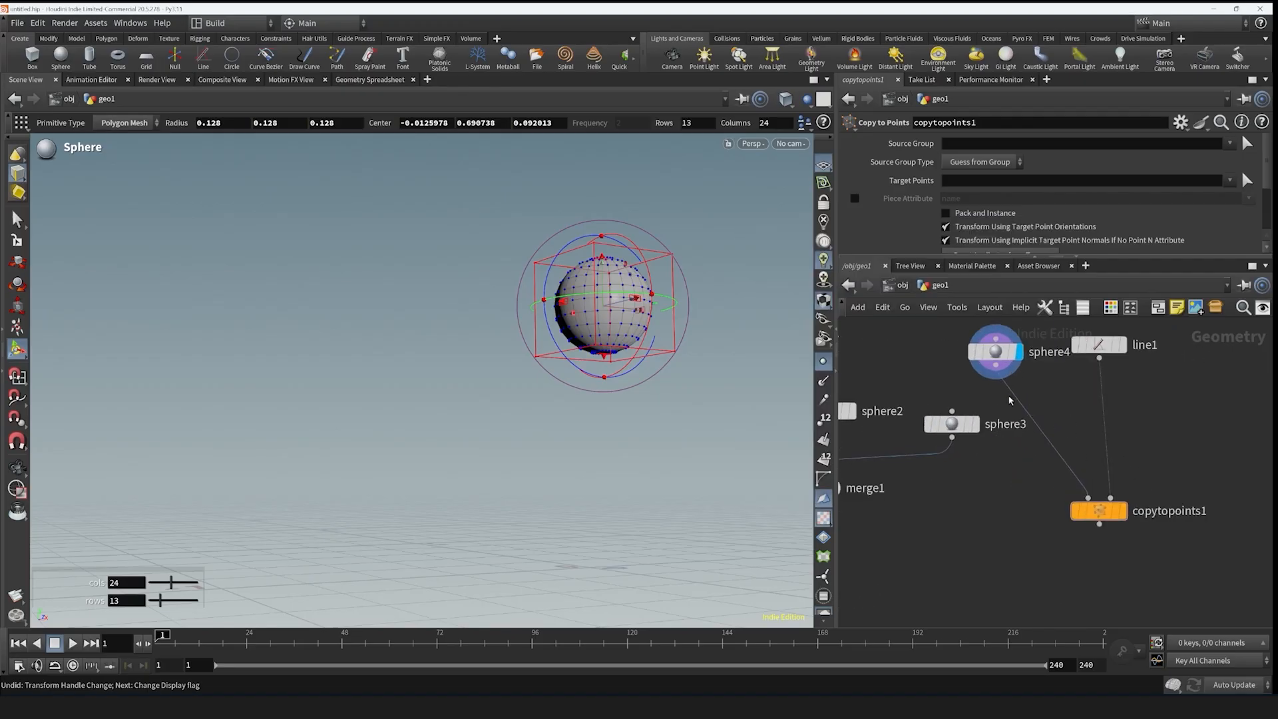
drag(1018, 404, 1033, 406)
key(Tab)
text(mer)
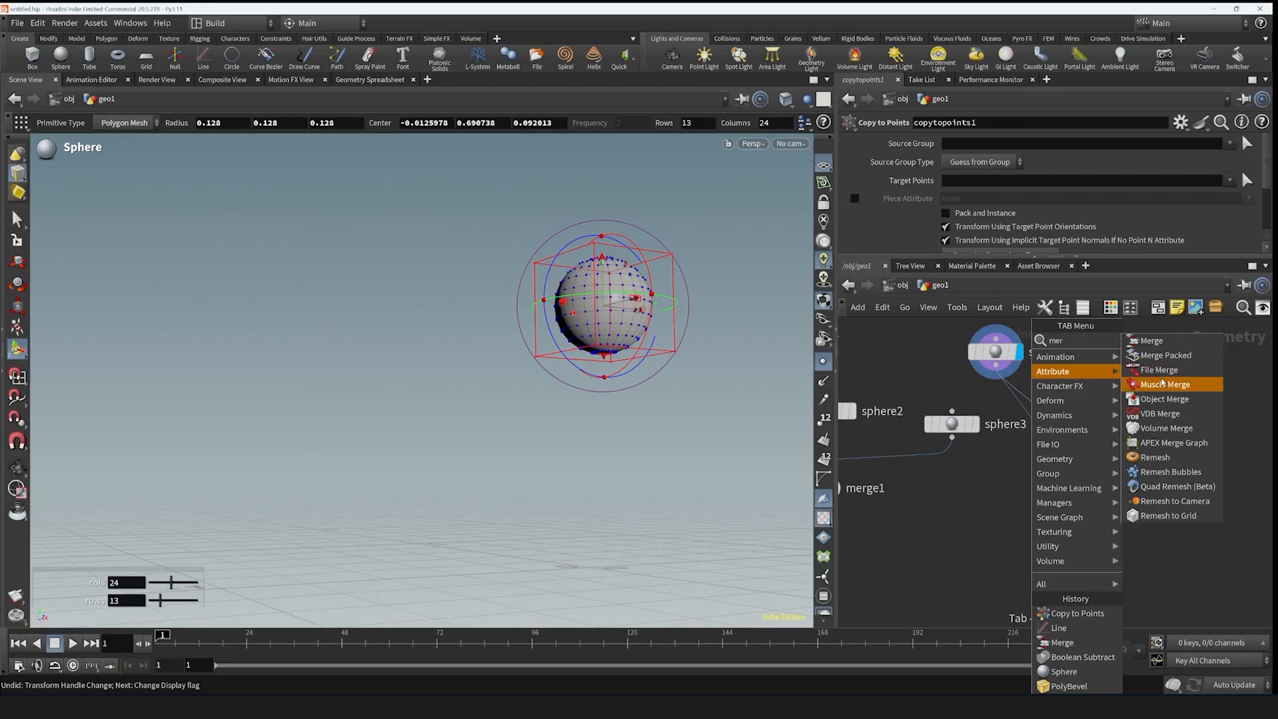
key(Up)
key(BackSpace)
key(BackSpace)
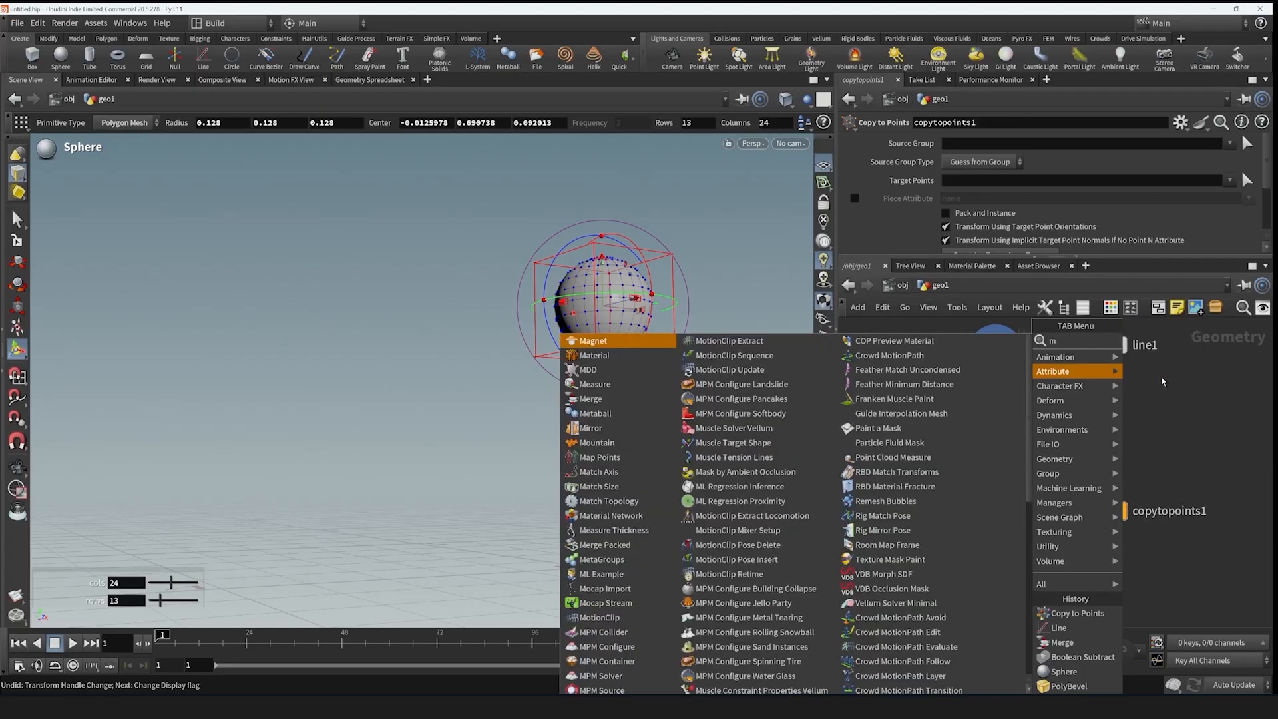
text(atc)
key(Down)
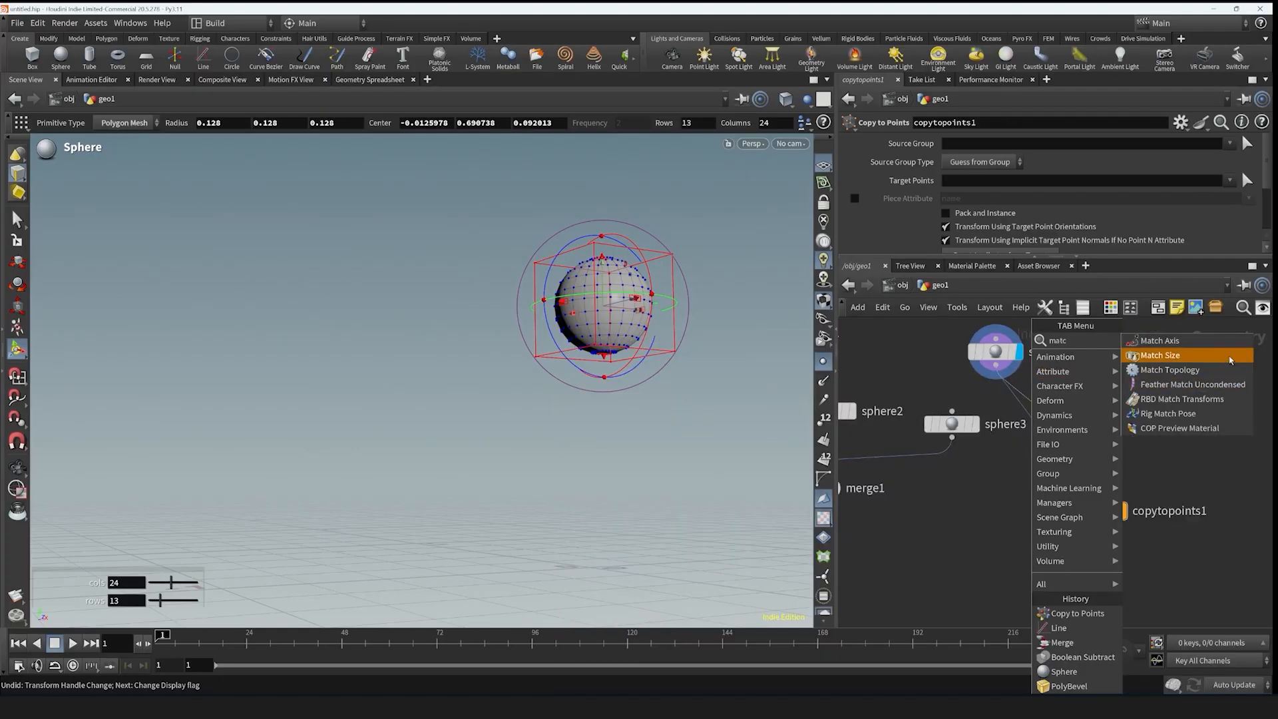
key(Return)
- Display the Copy to Points result to view the spheres distributed along the line
drag(664, 489, 588, 554)
key(Return)
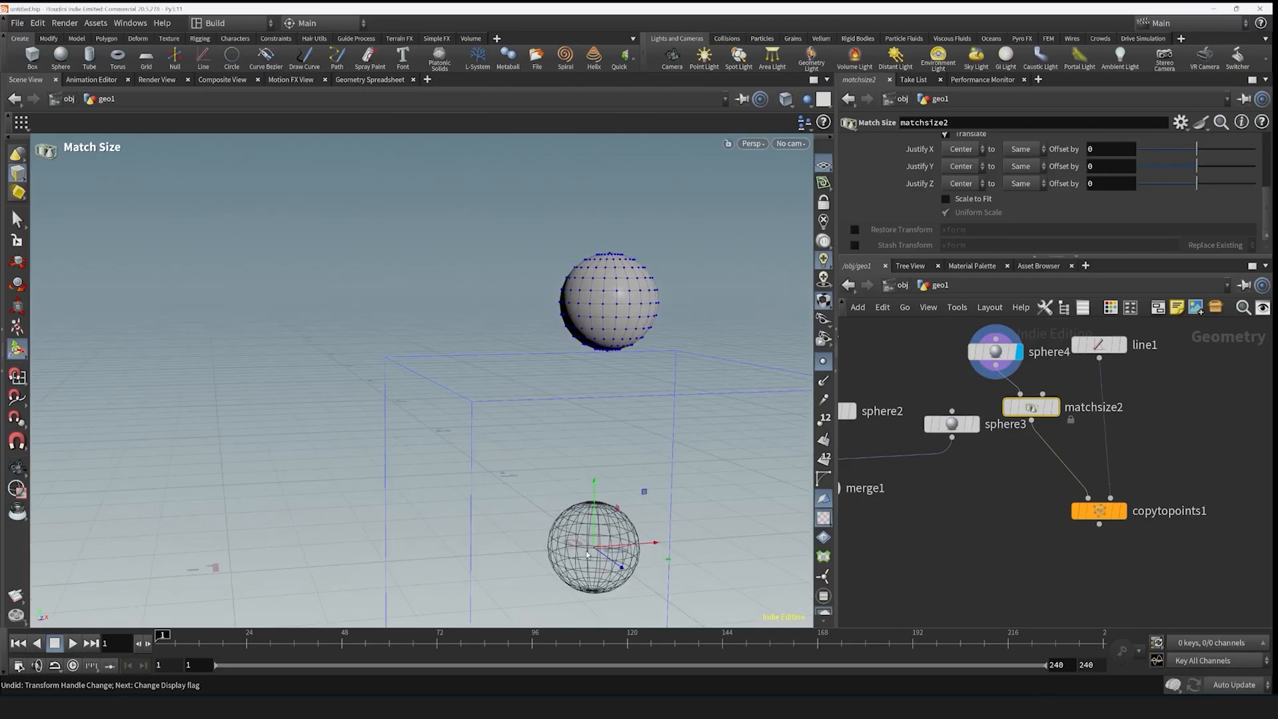
click(1123, 511)
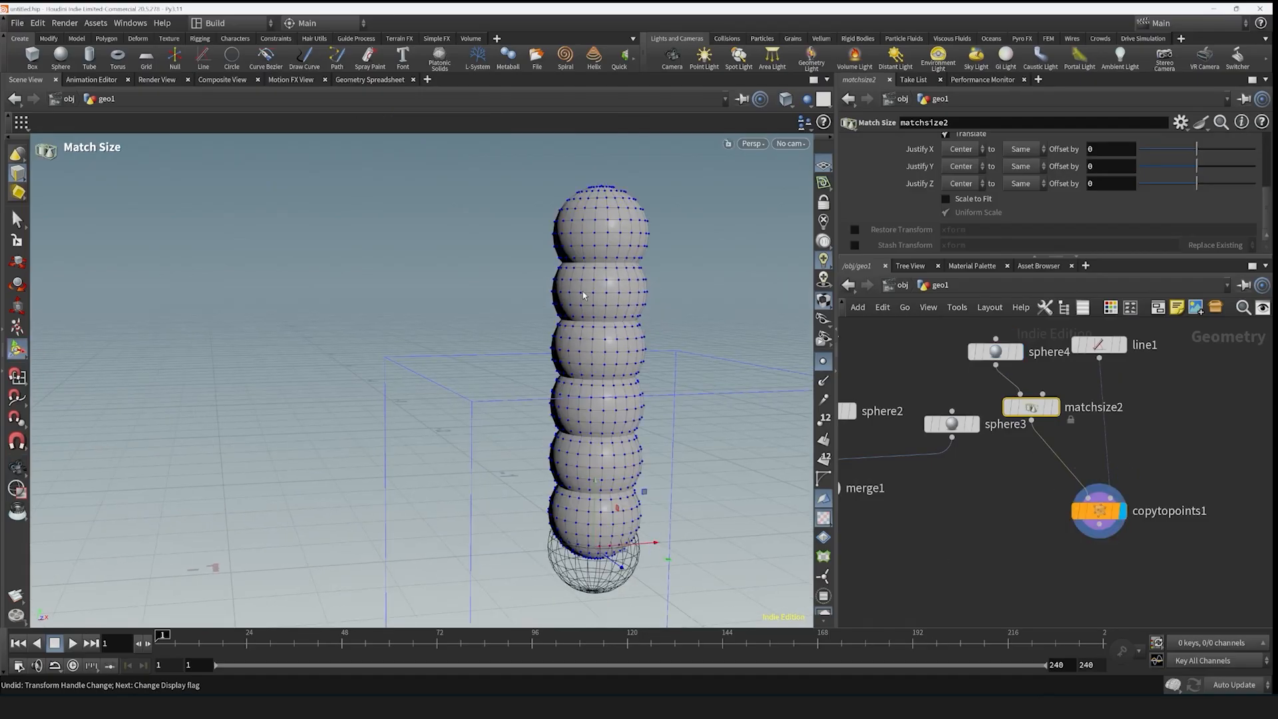
- Set the source sphere's uniform scale to 0.32 and turn on the template display of the line
click(1018, 556)
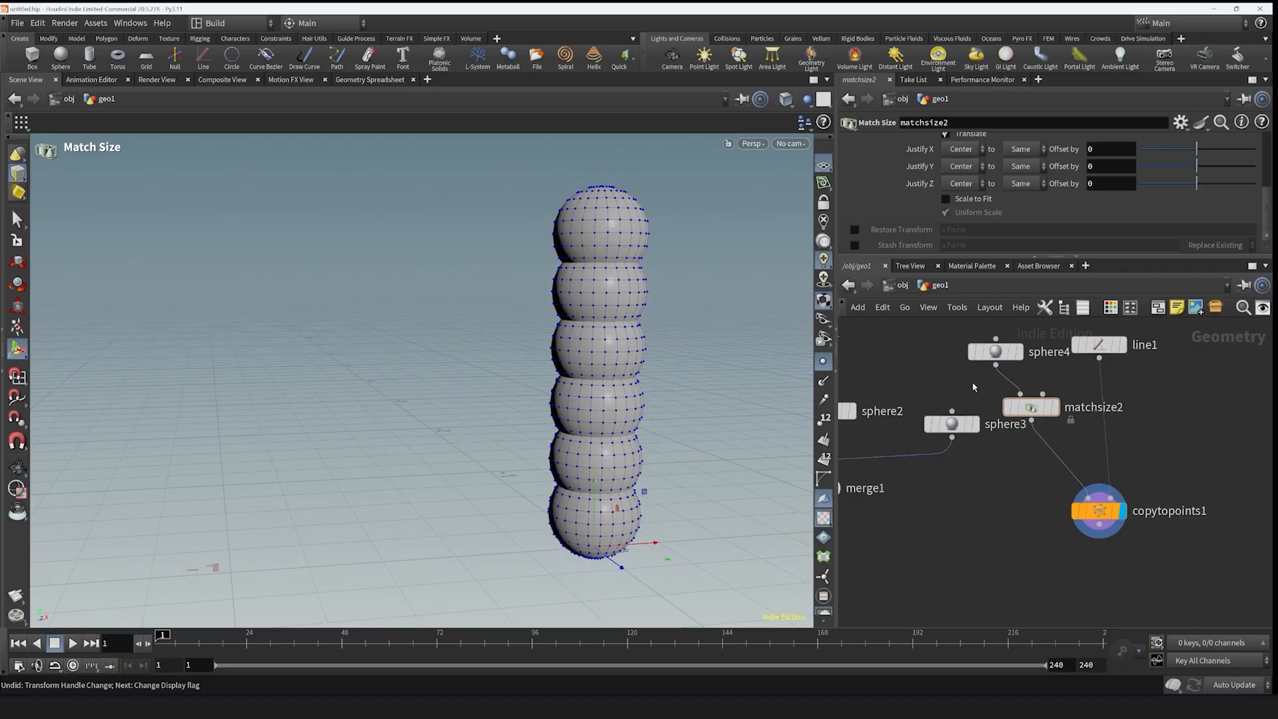
click(994, 352)
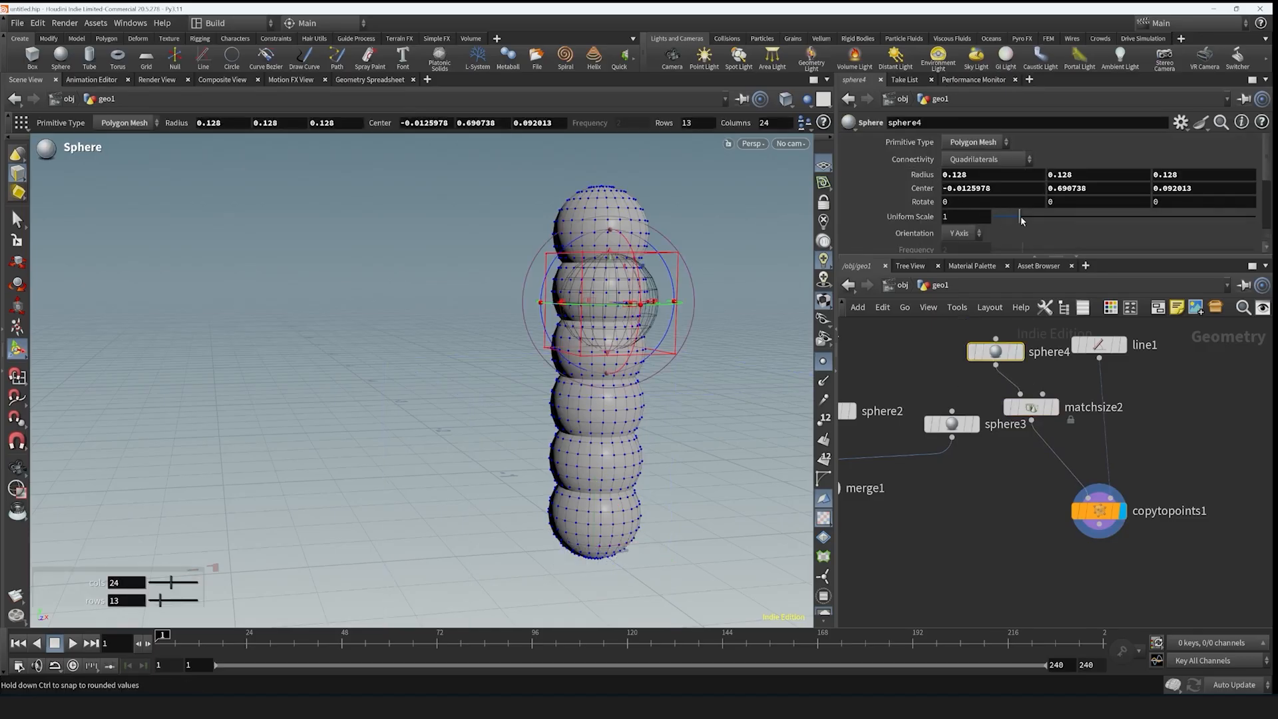
drag(1019, 217, 1002, 220)
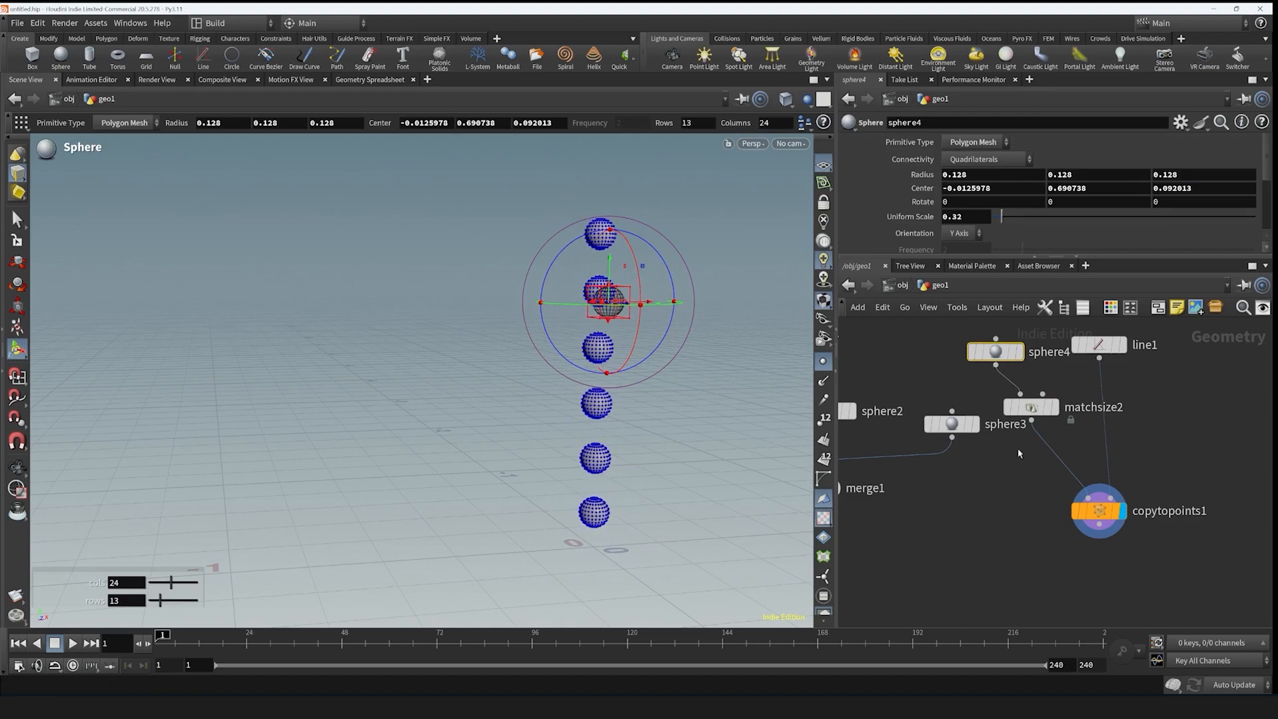
click(1120, 344)
key(h)
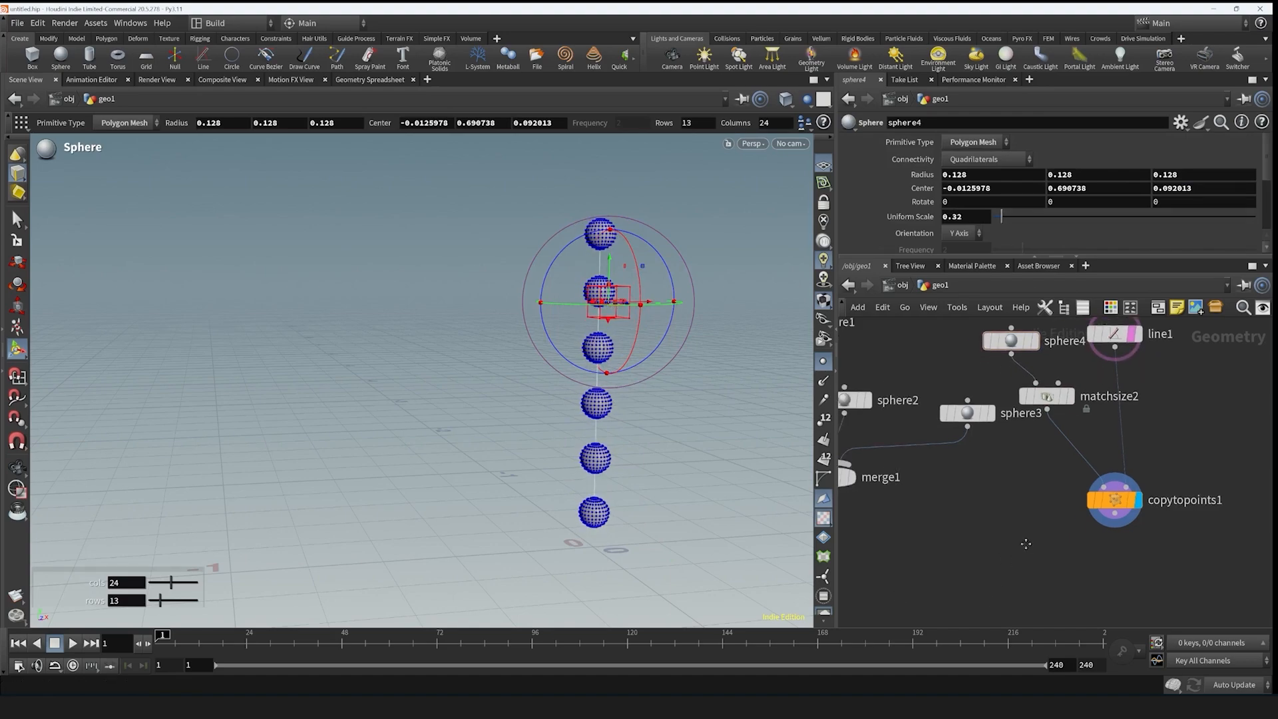
- Connect the Copy to Points output to the Boolean's second input in place of the merged spheres and display the Boolean
drag(1206, 470, 929, 541)
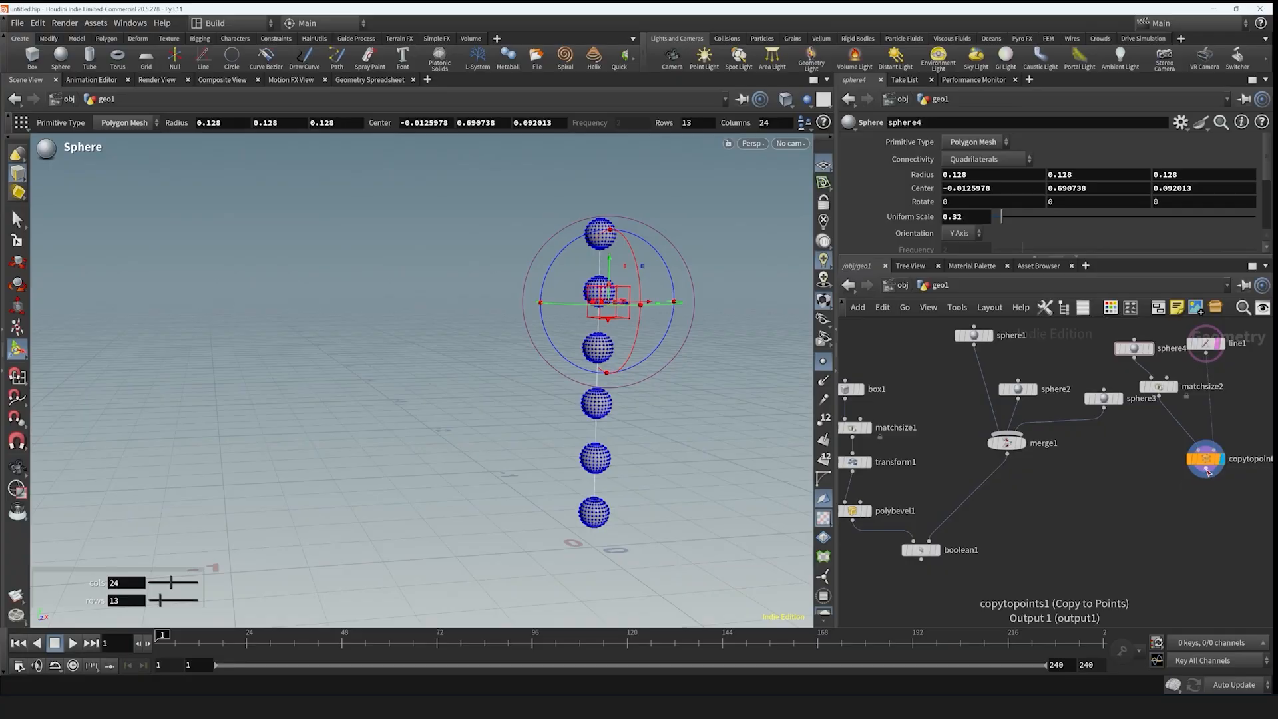
click(934, 550)
alt+drag(760, 443, 786, 456)
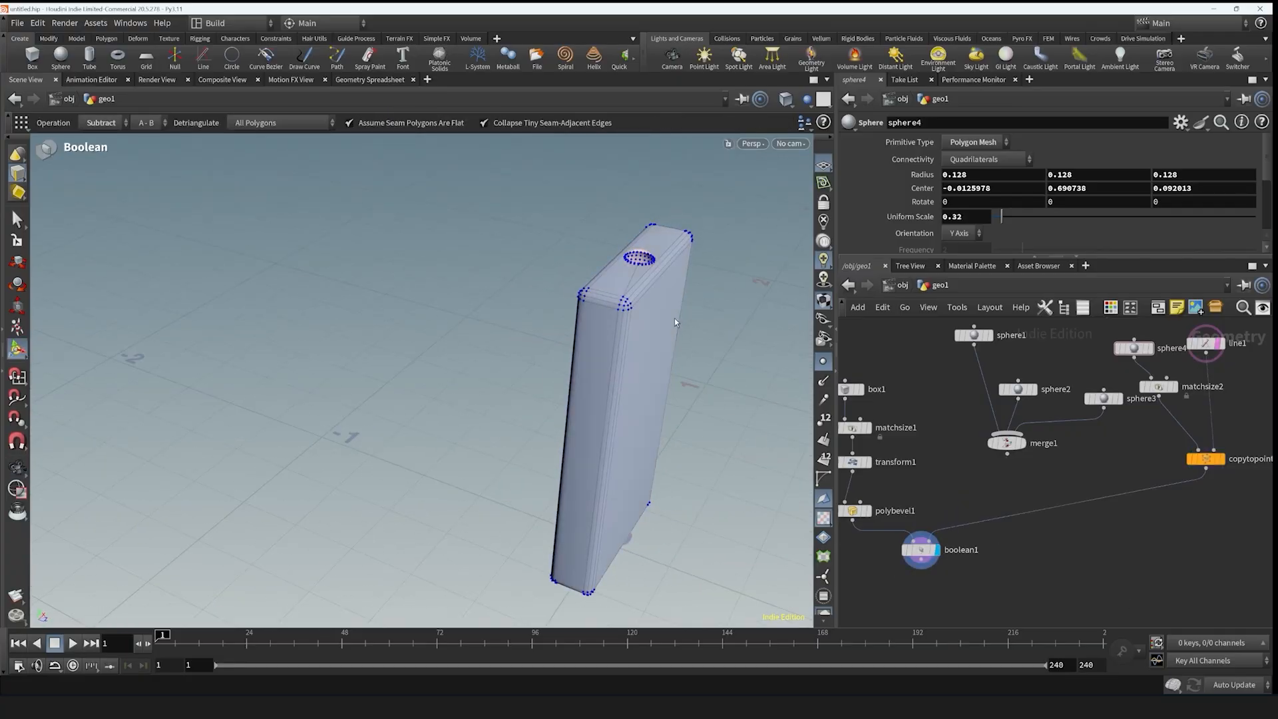
alt+drag(684, 319, 681, 342)
- Insert a Transform node on the connection between Copy to Points and the Boolean
middle_drag(1095, 450, 1050, 462)
middle_drag(987, 544, 972, 454)
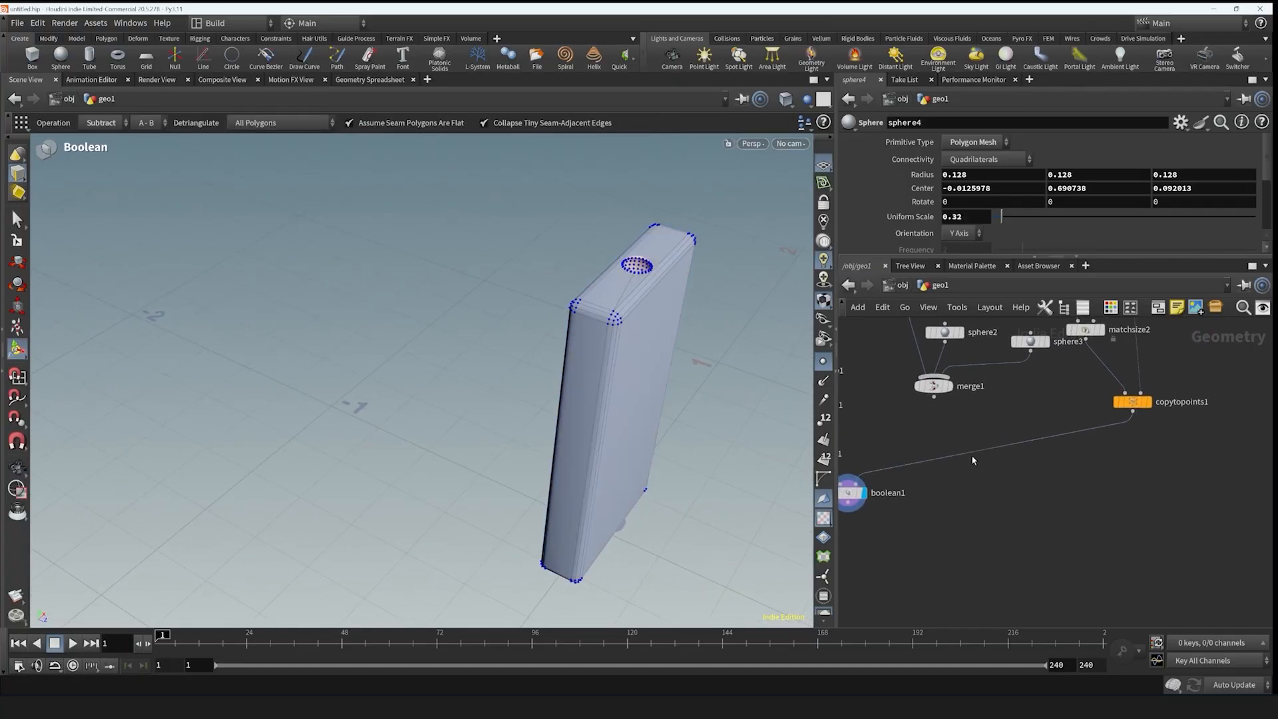
key(Tab)
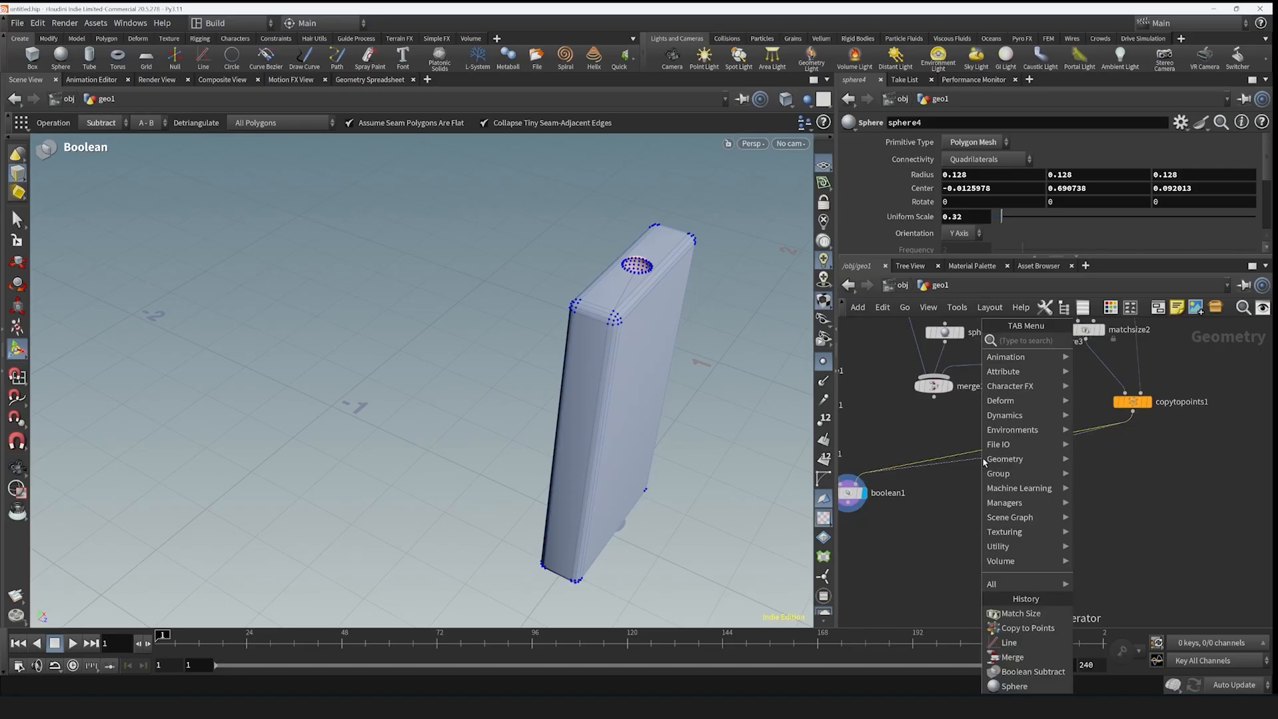
key(Escape)
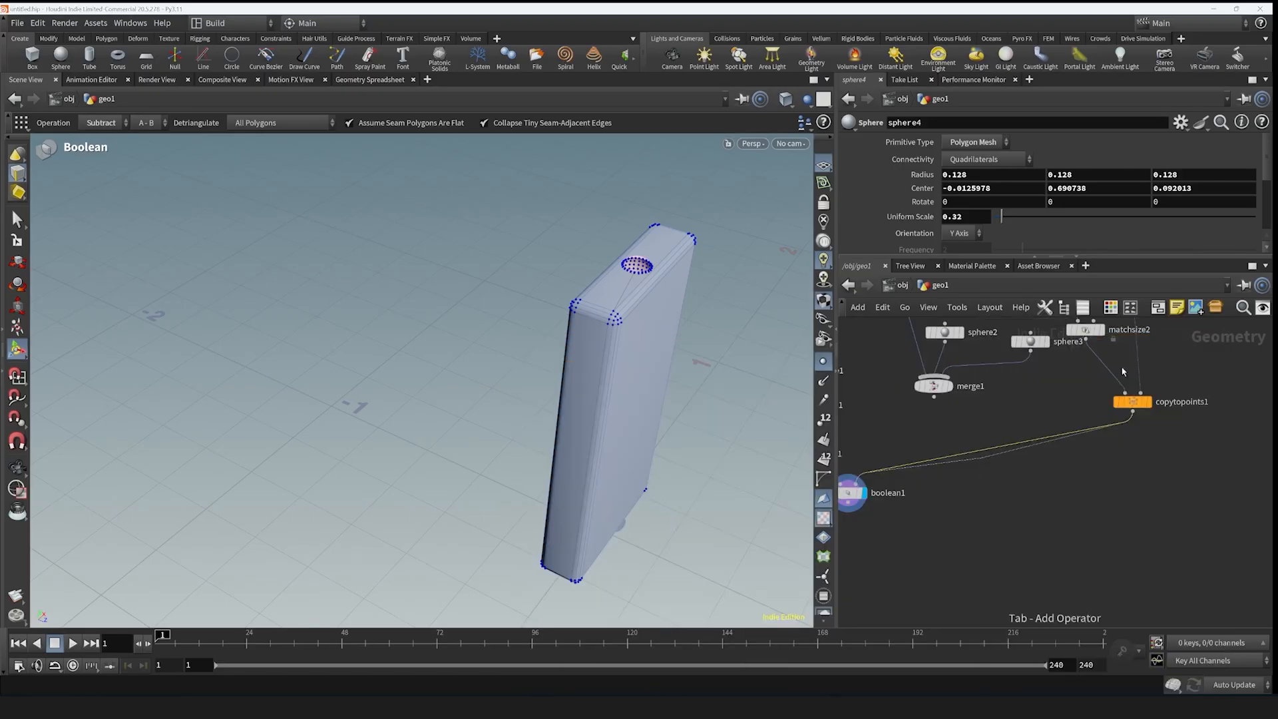
click(979, 456)
click(998, 458)
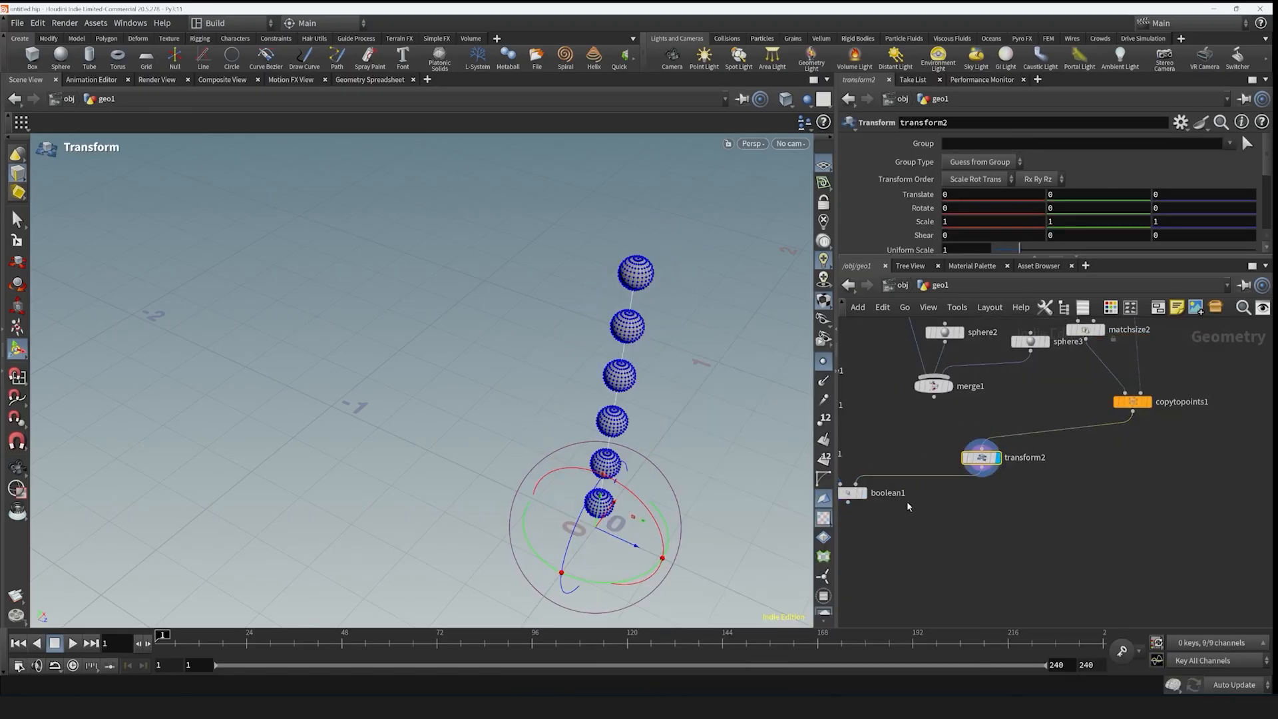
- Template the bevelled slab and move the column of spheres outward to its front face, checking the Boolean cut
middle_drag(906, 506, 1018, 513)
scroll(1037, 515, up, 3)
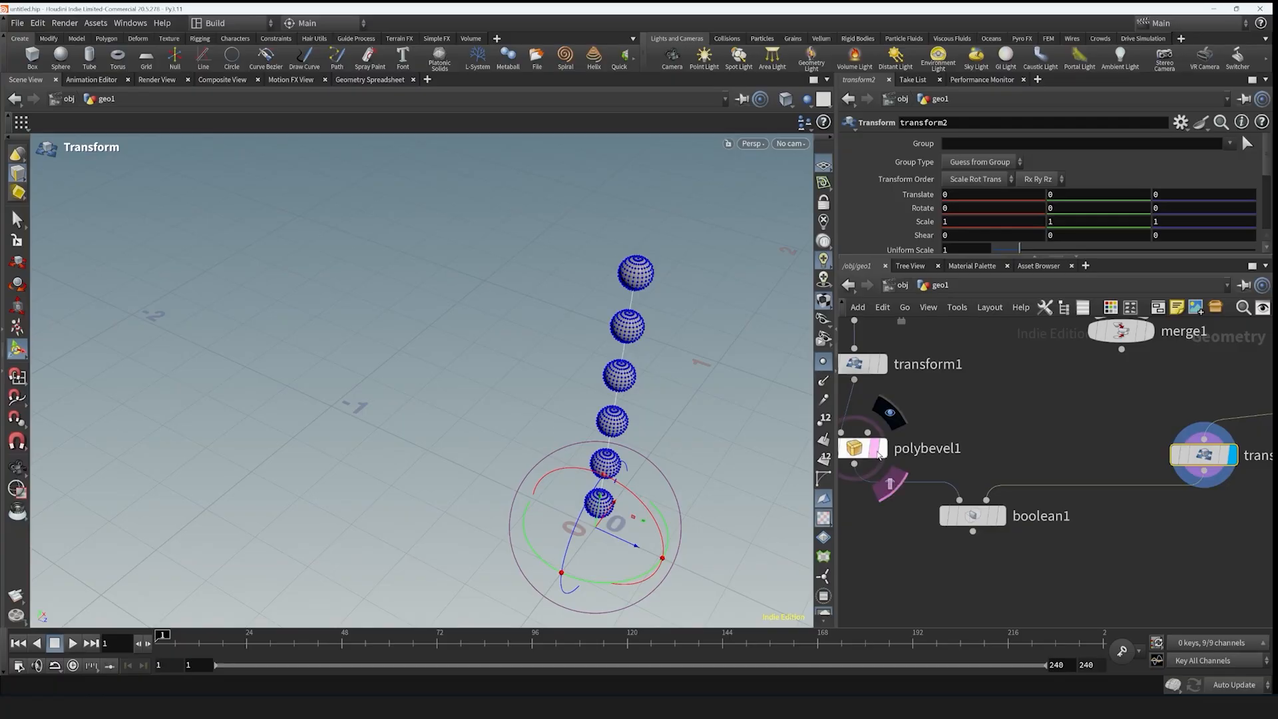
click(879, 455)
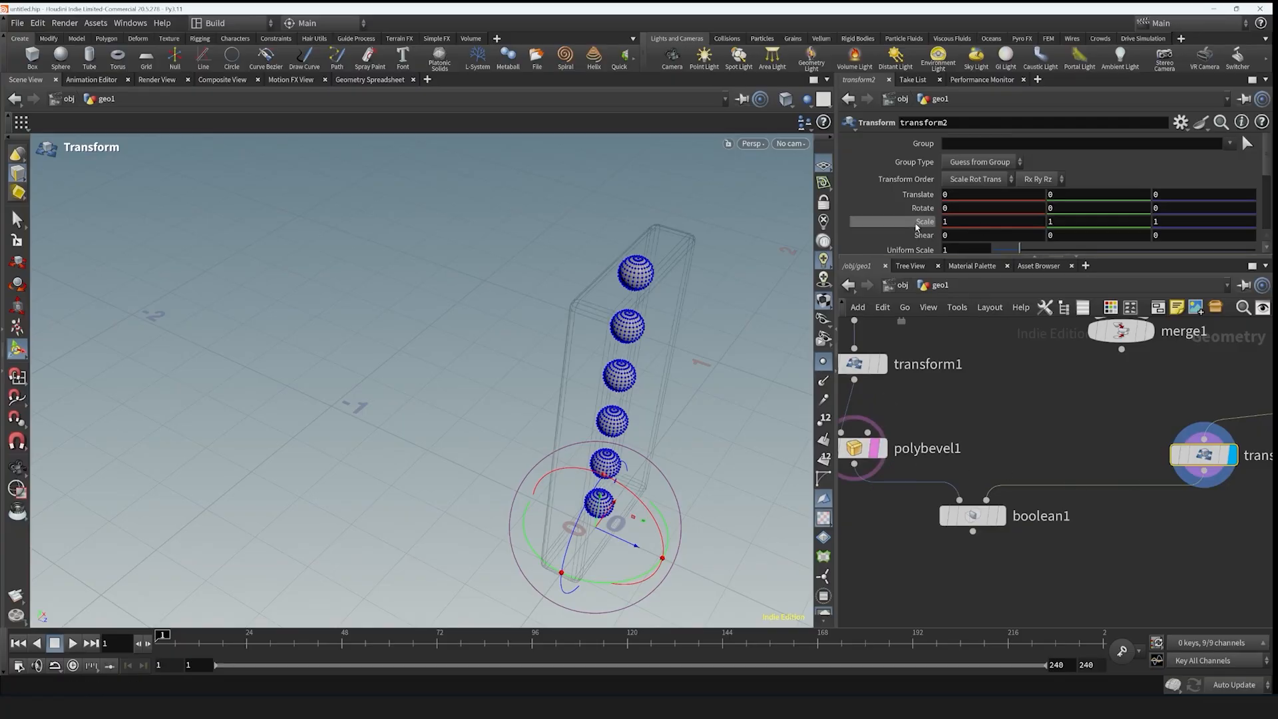
scroll(913, 226, down, 3)
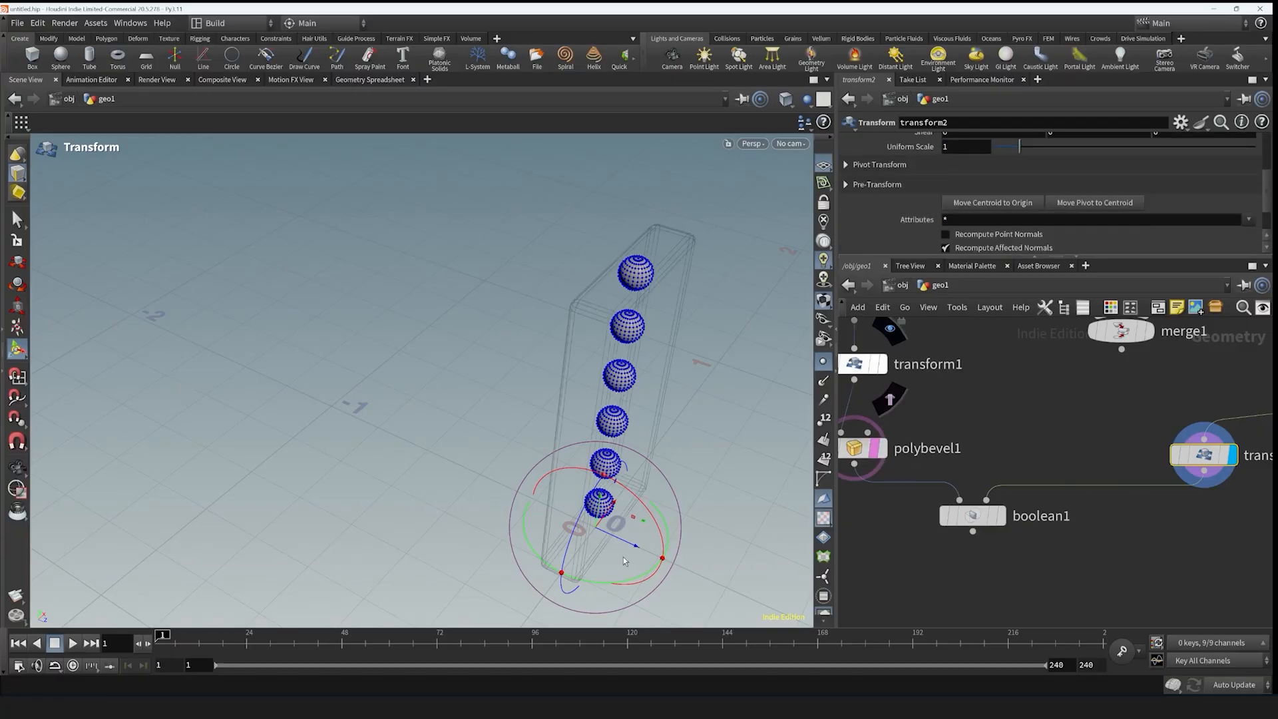
drag(638, 548, 659, 556)
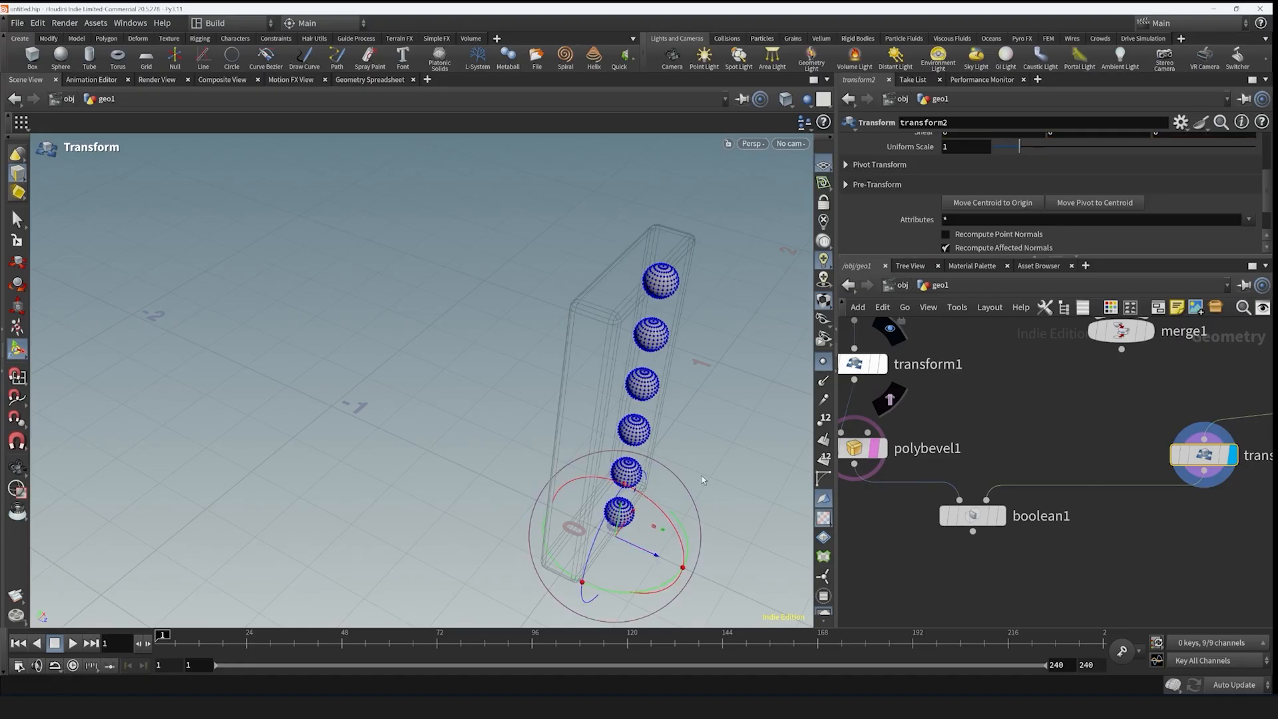
alt+drag(701, 474, 652, 356)
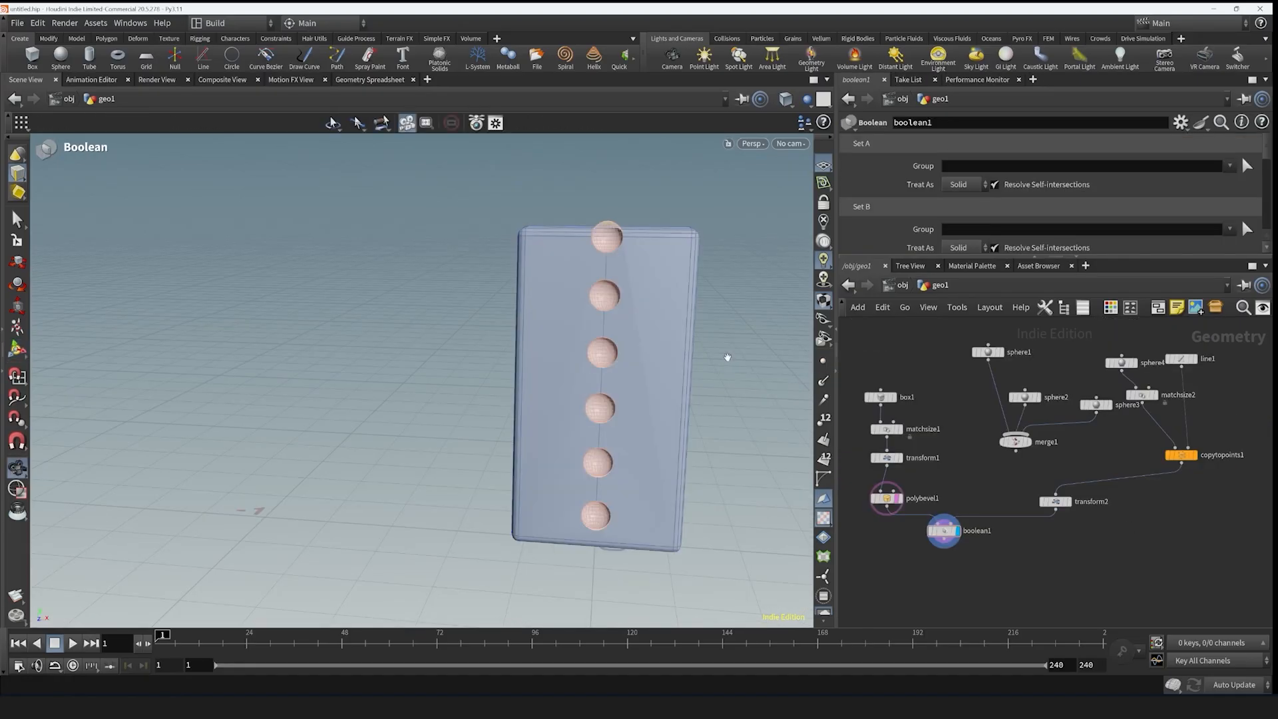
mouse_move(728, 357)
alt+mouse_down()
mouse_move(774, 360)
mouse_move(737, 289)
mouse_move(613, 393)
mouse_move(766, 359)
mouse_move(736, 363)
mouse_move(765, 379)
mouse_move(713, 346)
alt+mouse_up()
alt+right_drag(712, 345, 626, 524)
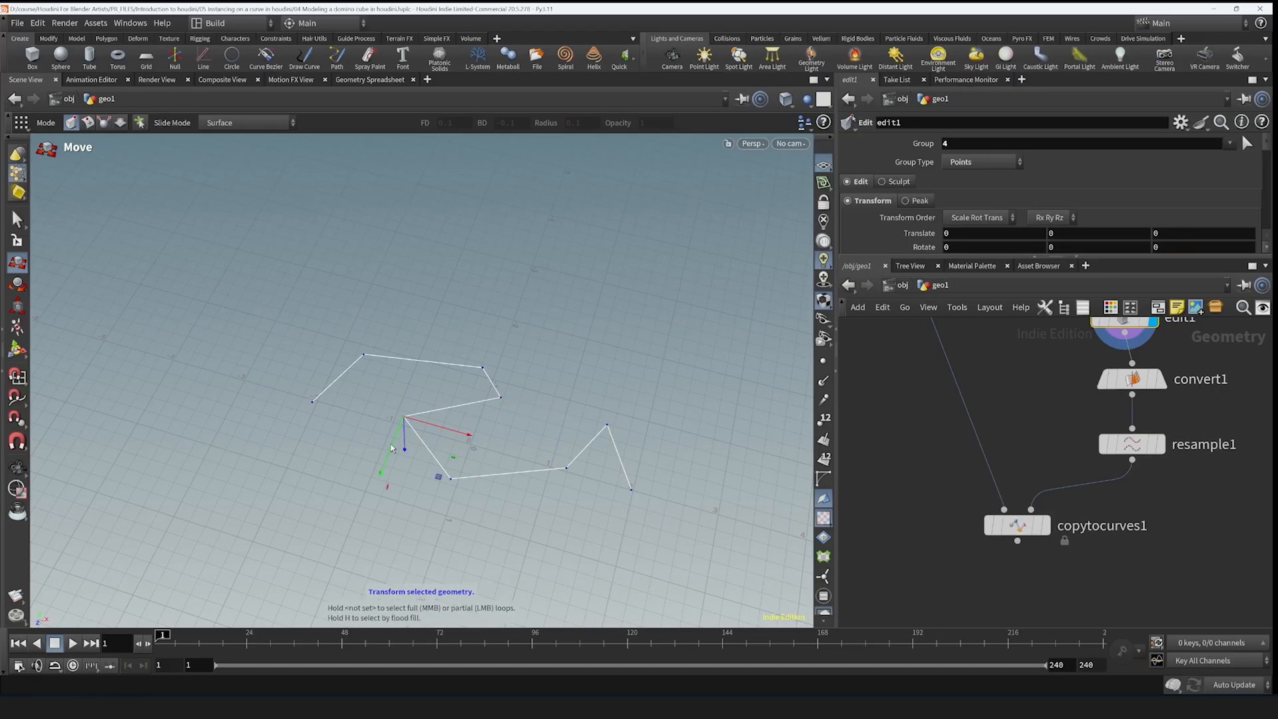
- In the domino curve scene, move a point of the edited curve along the ground and display the Copy to Curves result
drag(477, 459, 499, 351)
click(1047, 525)
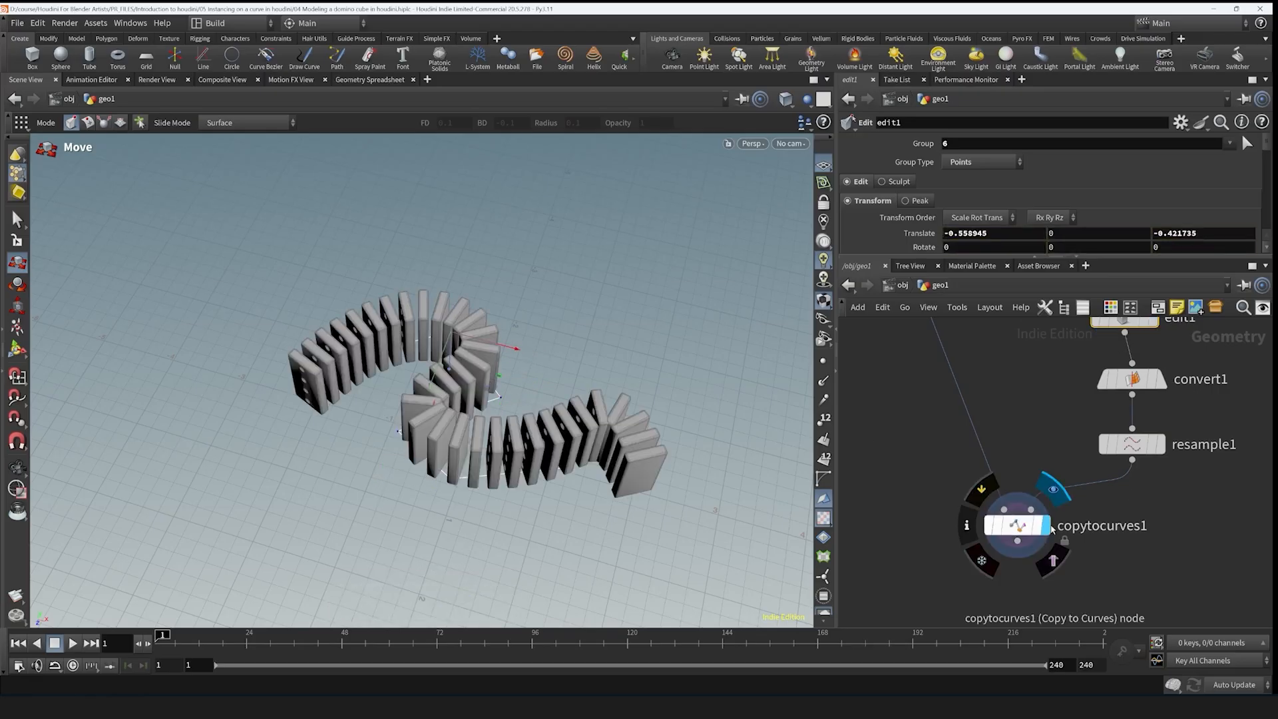
click(398, 431)
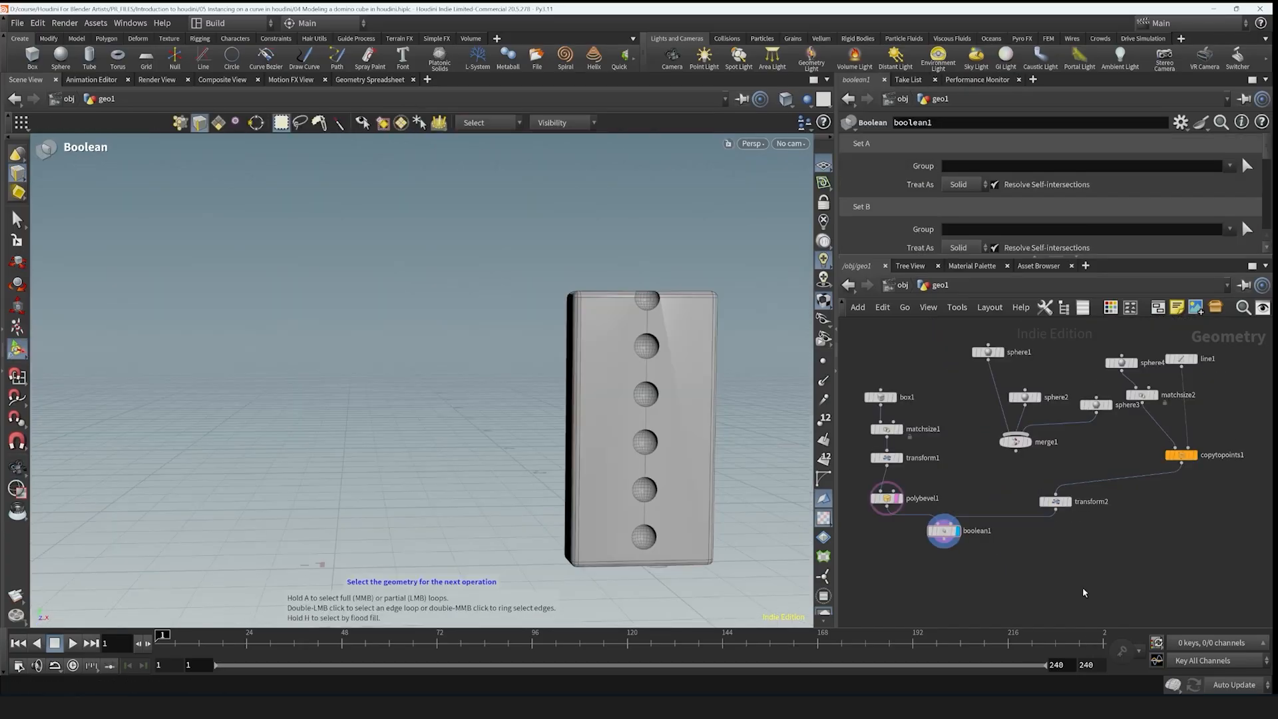
- Set the line's length to 0.71 so the column of recesses fits within the slab's face
scroll(1159, 532, up, 3)
middle_drag(1165, 513, 1099, 615)
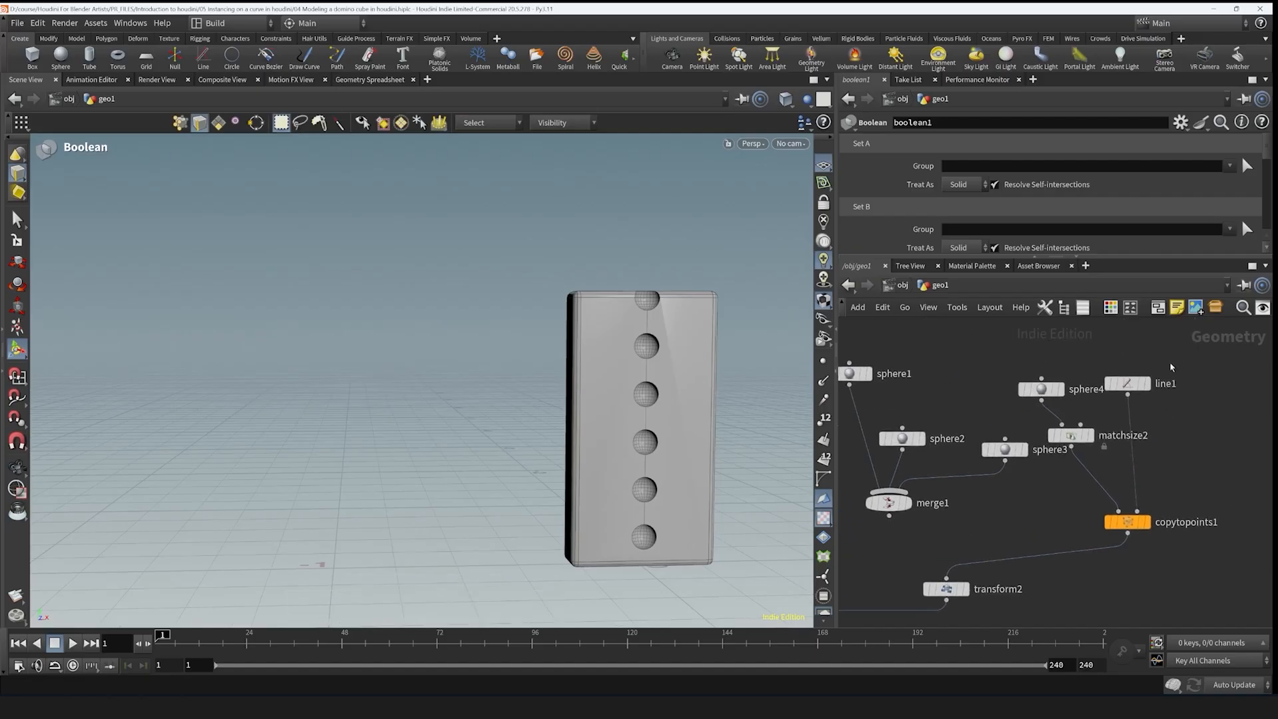
click(1141, 384)
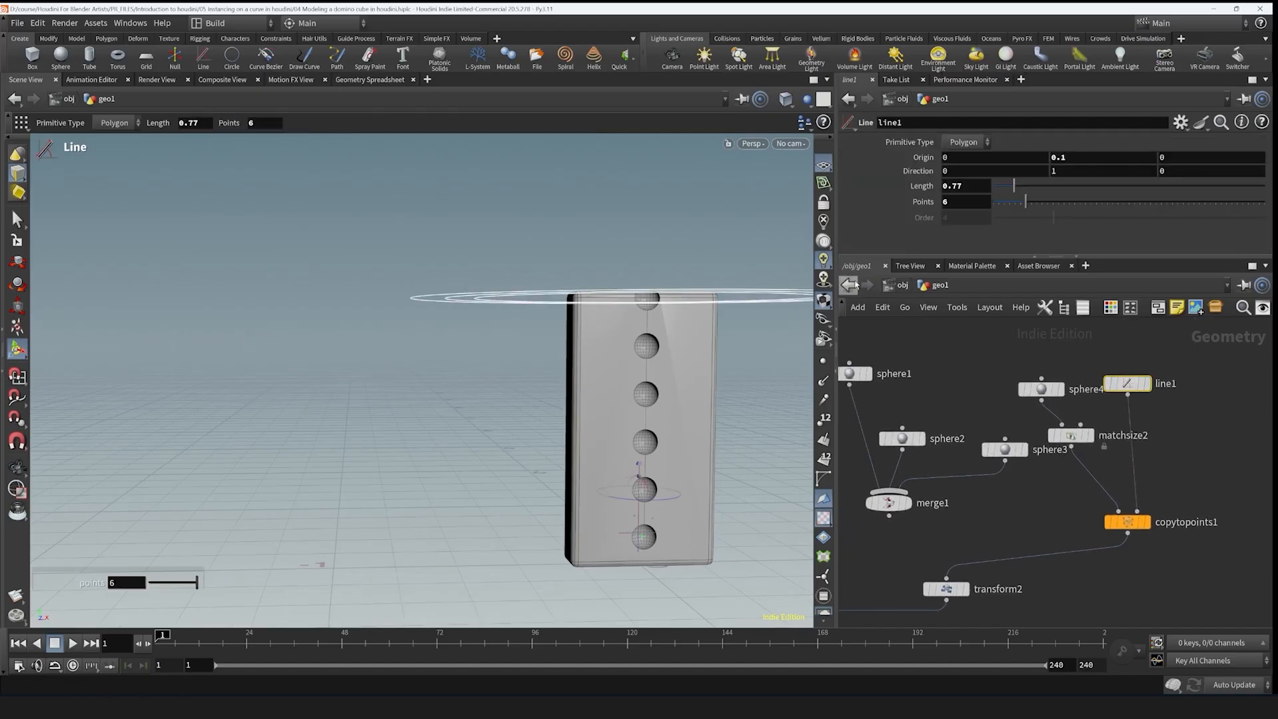
drag(1013, 185, 1012, 186)
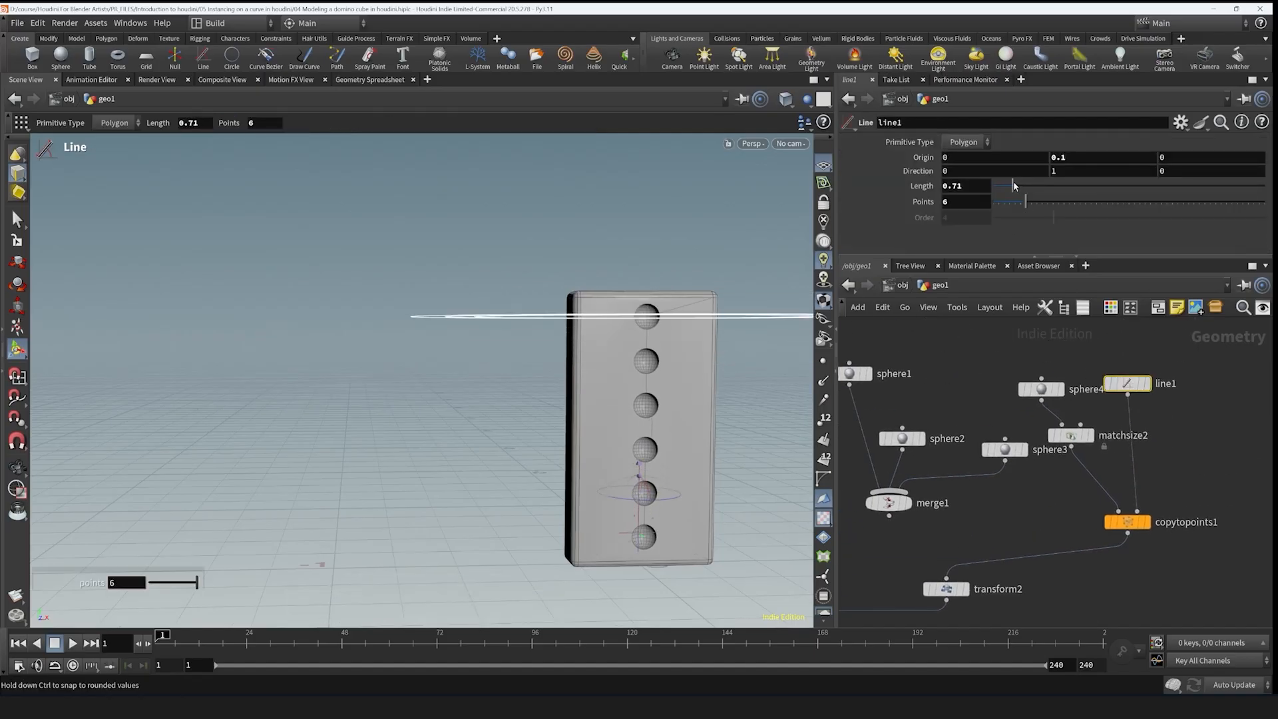
- Delete the three hand-placed spheres and their Merge node from the network
middle_drag(1087, 547, 1130, 470)
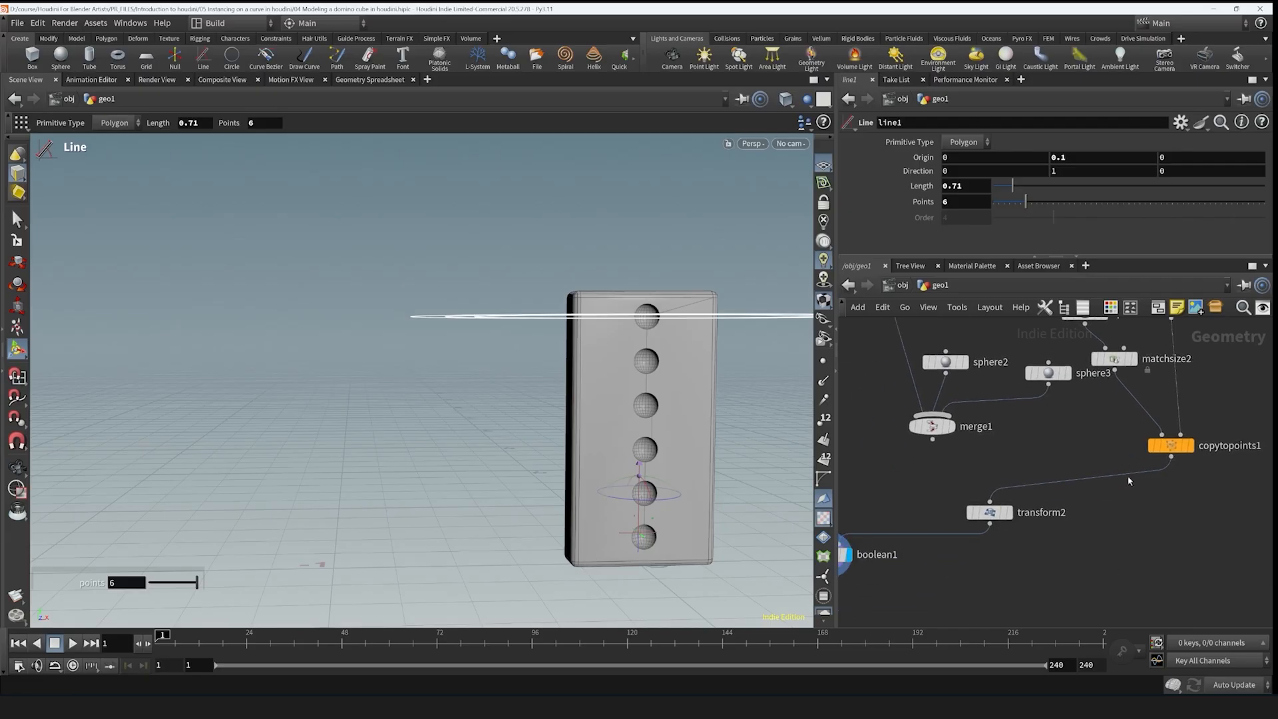
scroll(1238, 500, down, 3)
scroll(1052, 560, up, 3)
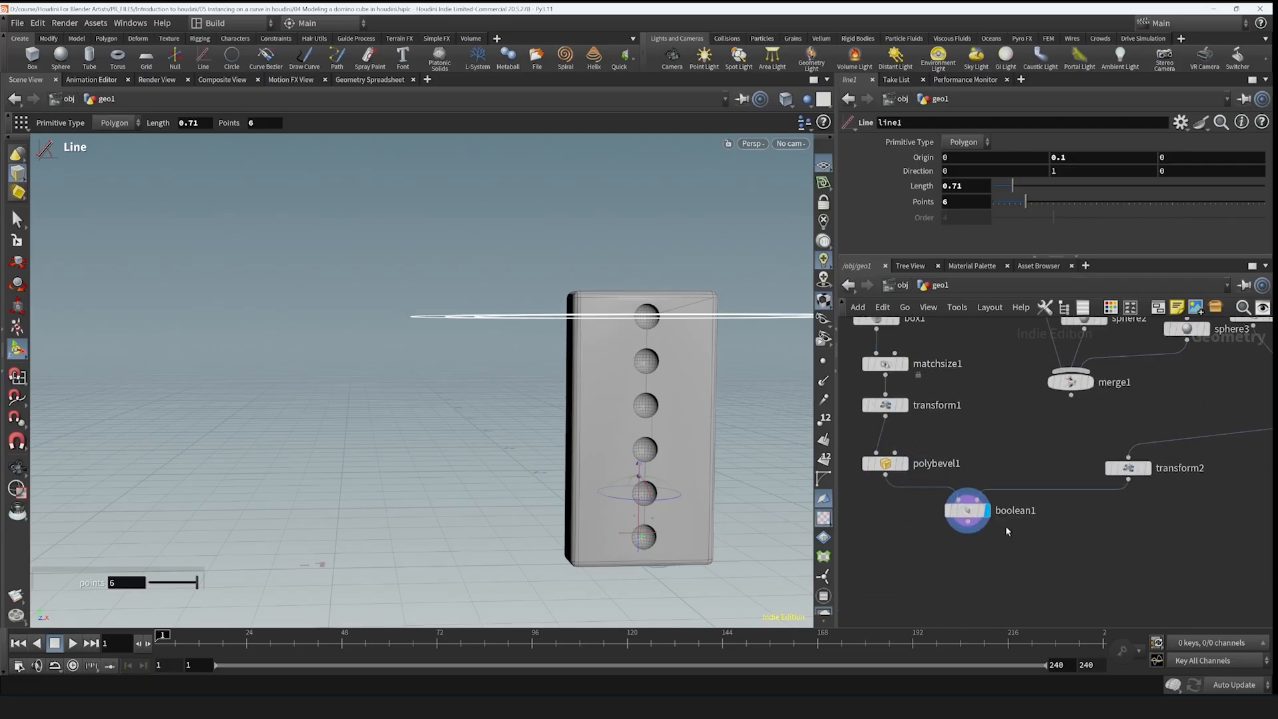
scroll(1039, 558, down, 3)
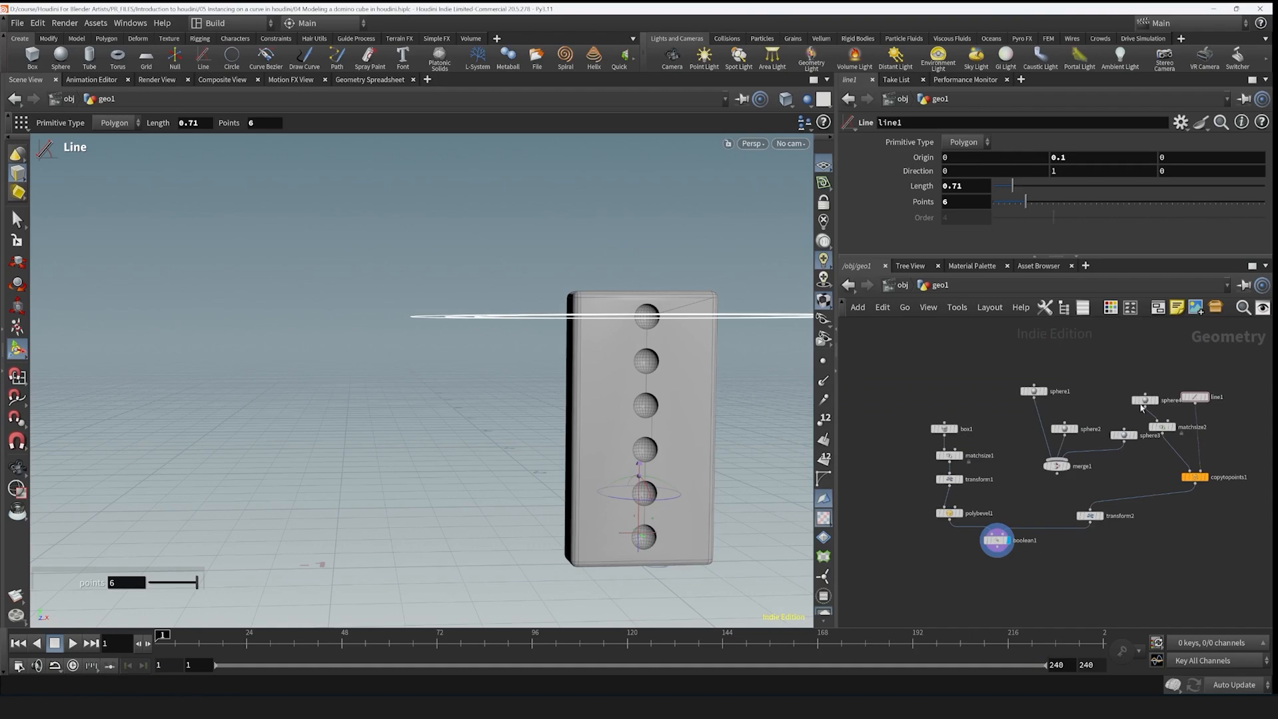
drag(984, 343, 1127, 466)
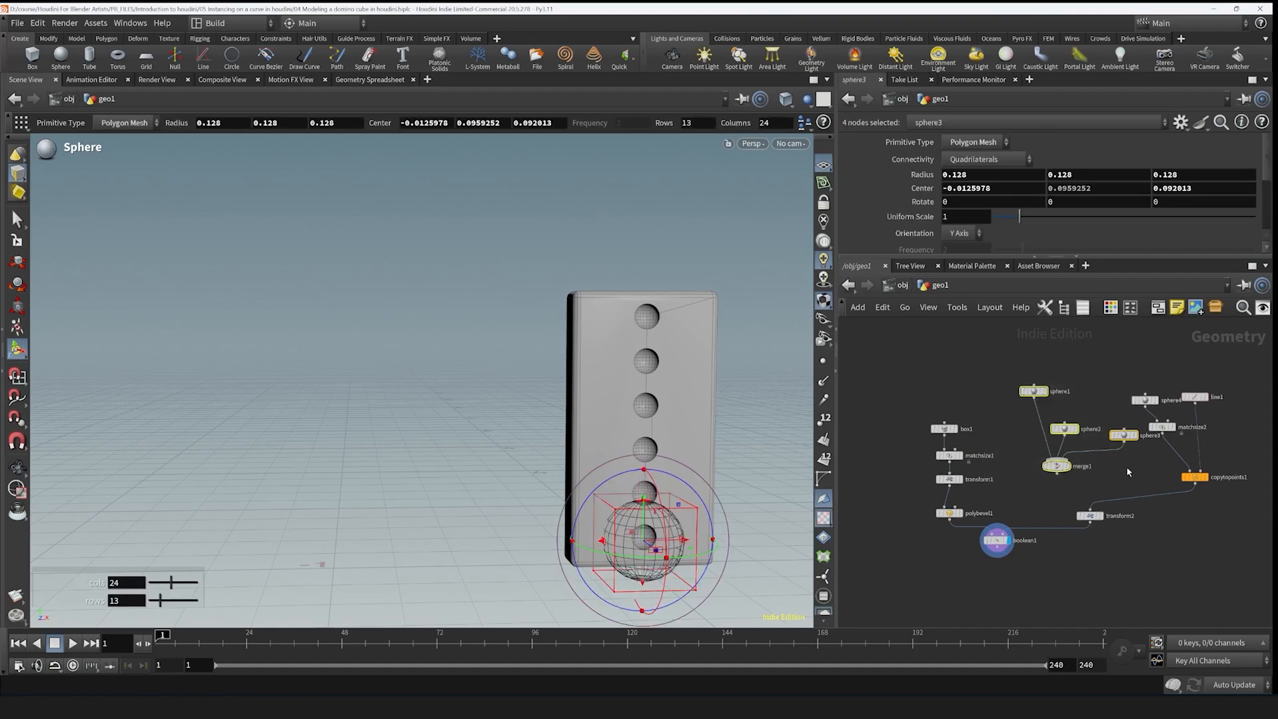
key(Delete)
- Move the sphere-copying nodes closer to the slab's branch and place their Transform node just above the Boolean
drag(1070, 366, 1218, 537)
drag(1195, 477, 1129, 468)
click(1064, 370)
drag(1063, 370, 1040, 473)
click(1087, 527)
scroll(1061, 538, up, 2)
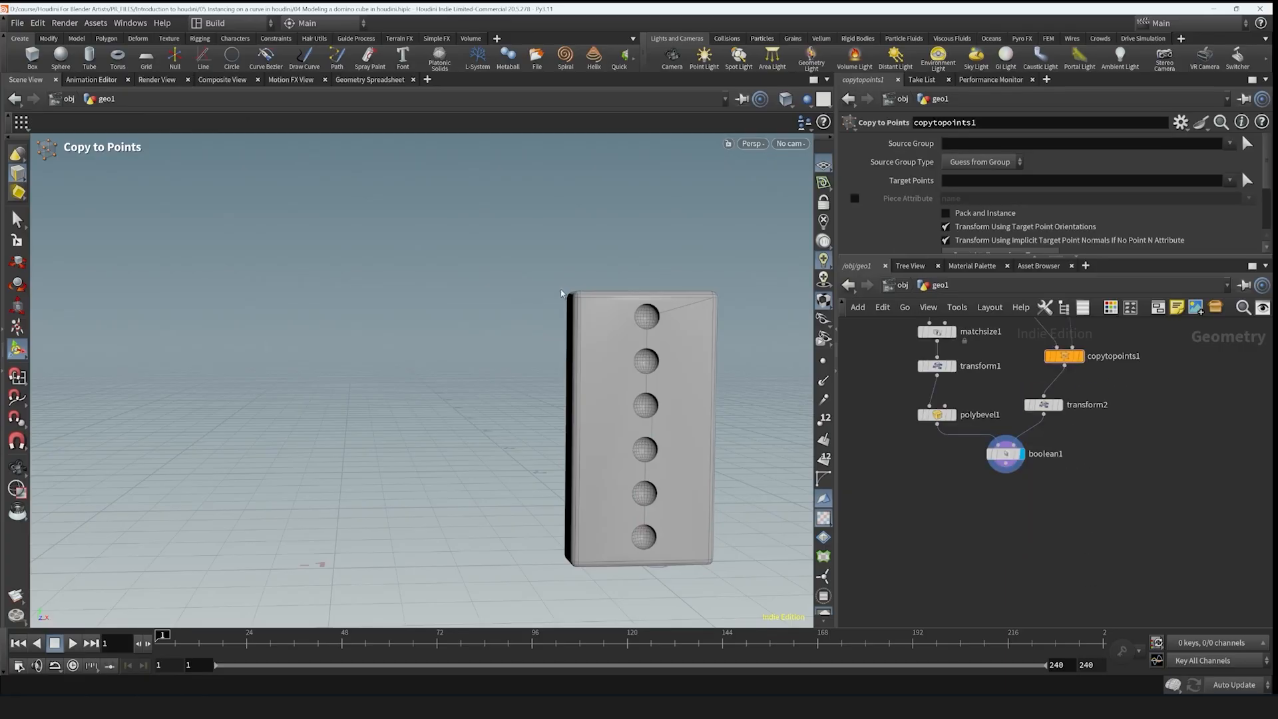
- Examine the slab's recesses from several angles and review the tidied network and the line's settings
drag(561, 293, 599, 299)
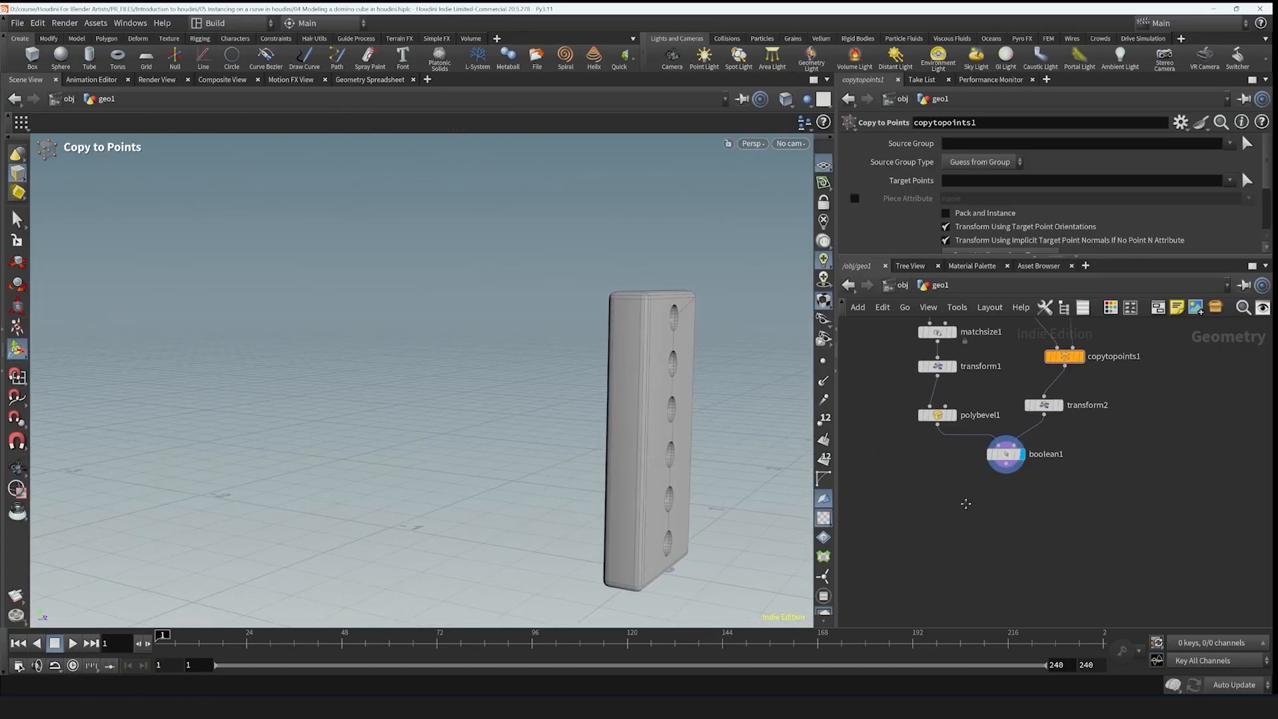
scroll(966, 504, down, 1)
middle_drag(966, 504, 880, 588)
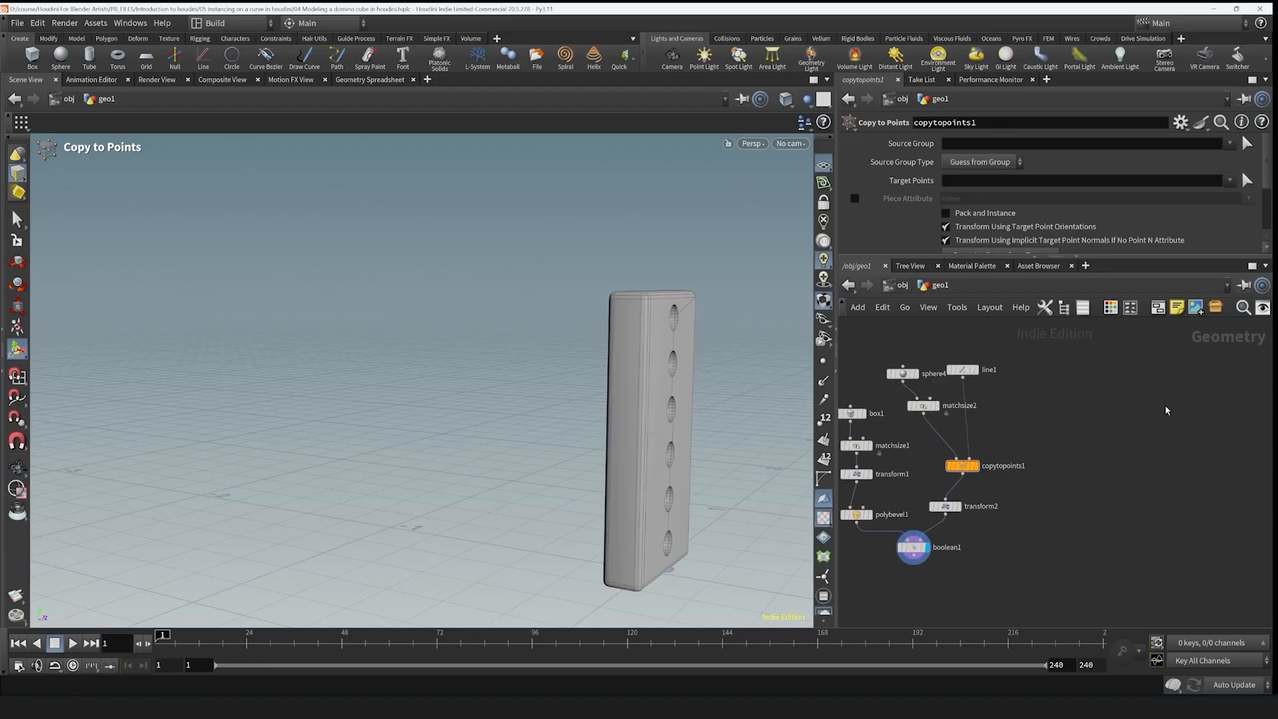
middle_drag(1111, 406, 1162, 353)
drag(599, 412, 649, 410)
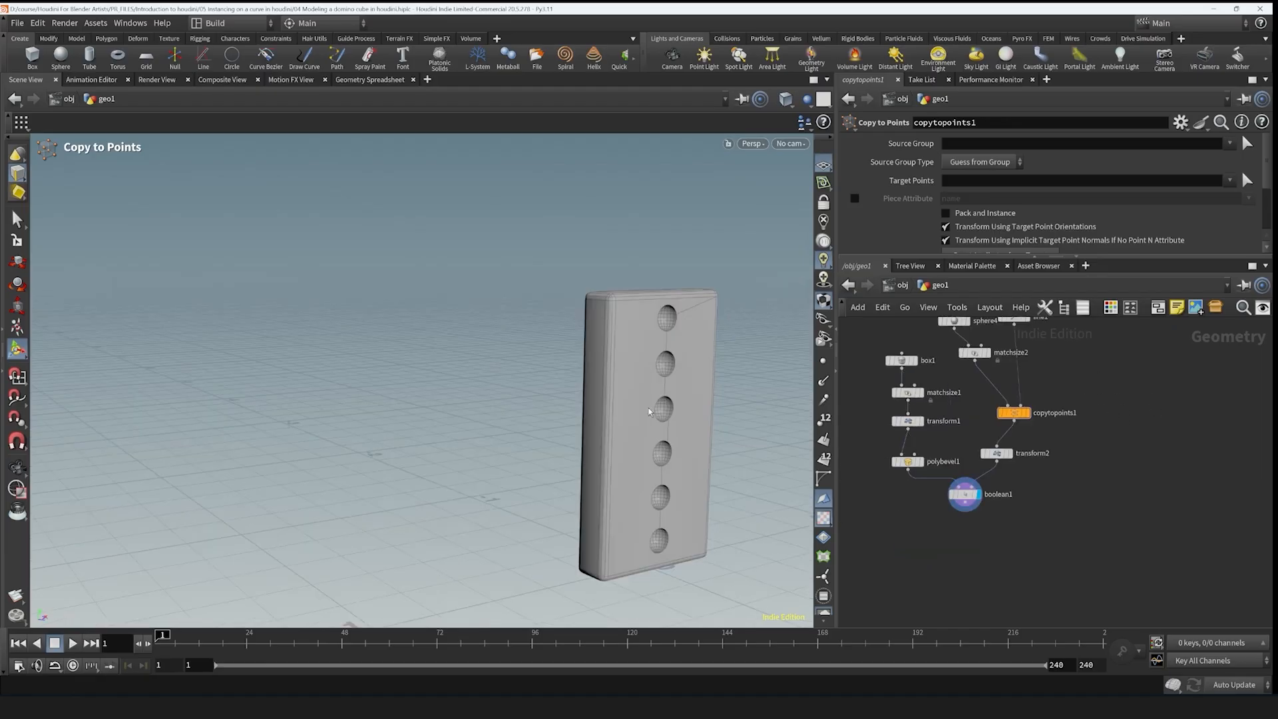
middle_drag(1083, 473, 1083, 543)
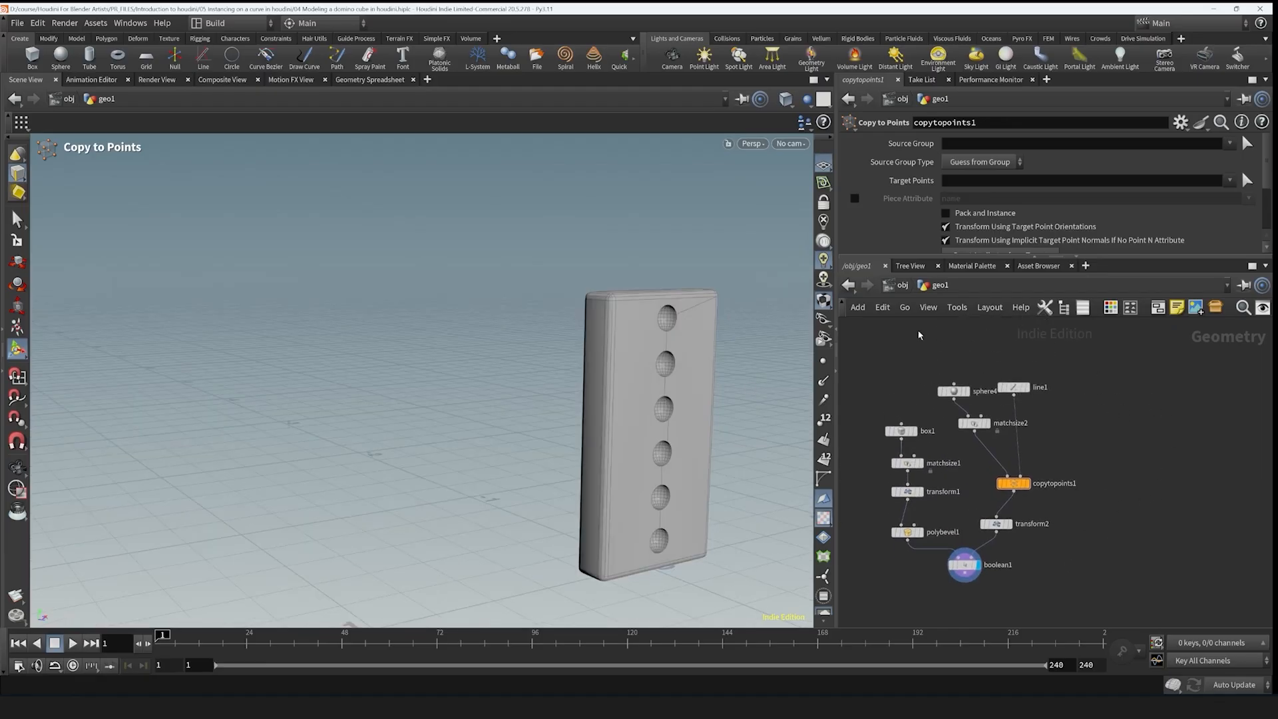
click(1005, 380)
- Add a Null node connected to the Boolean's output
scroll(985, 572, up, 3)
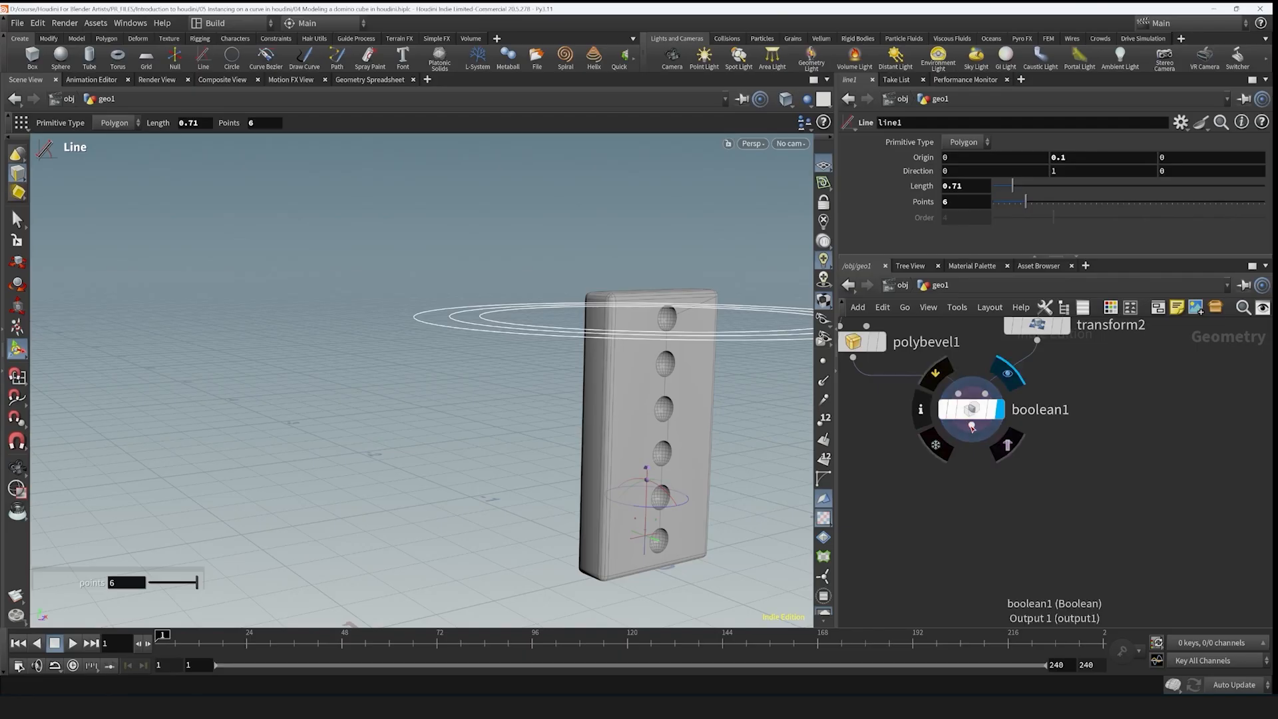
key(Tab)
text(null)
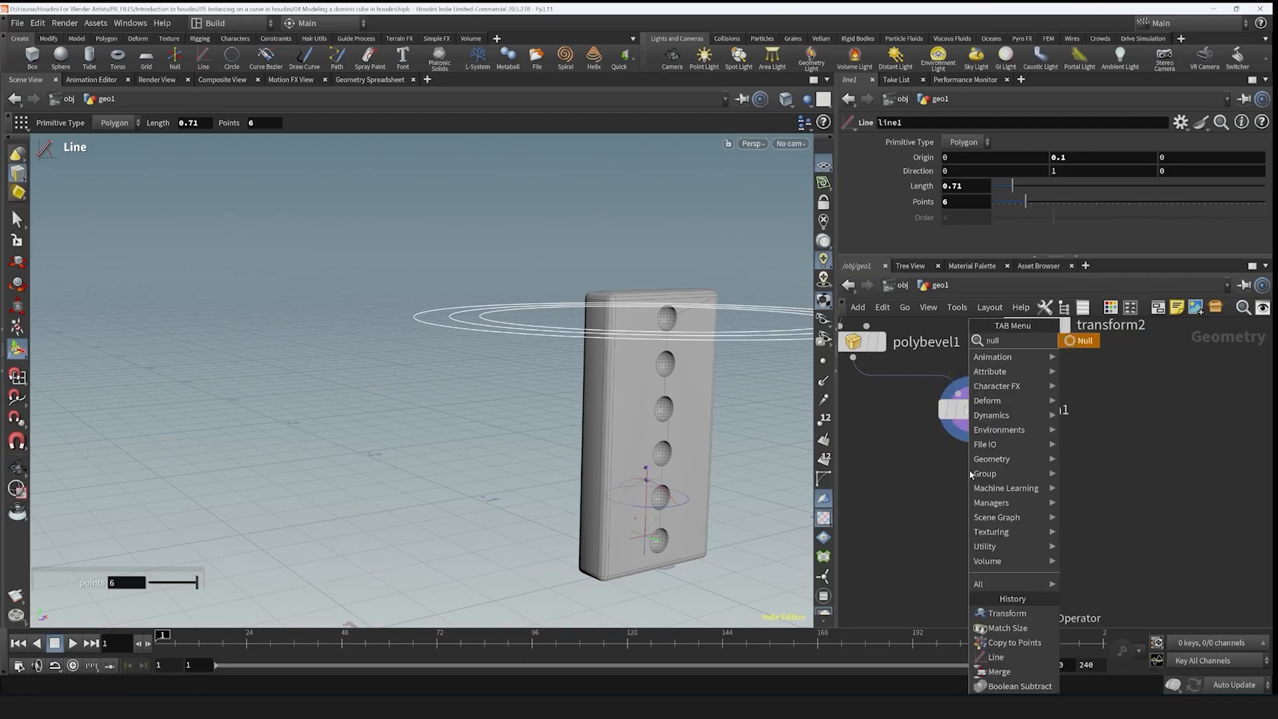
key(Return)
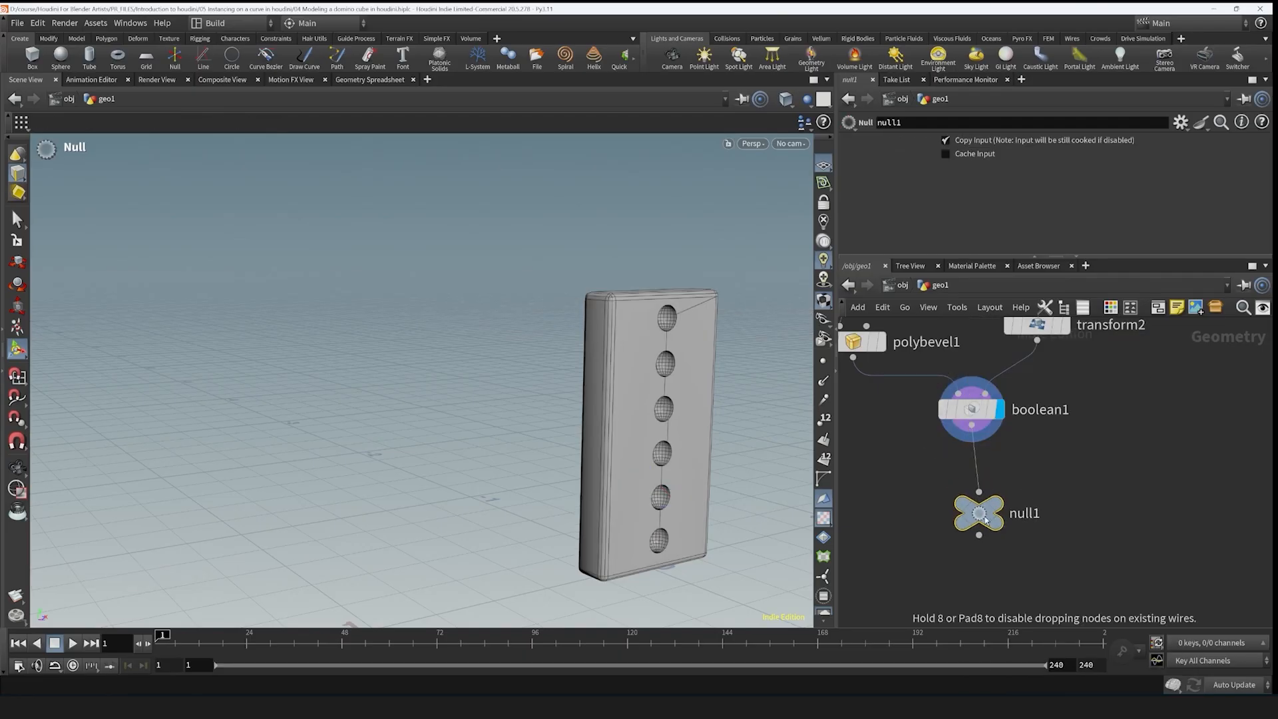
click(984, 517)
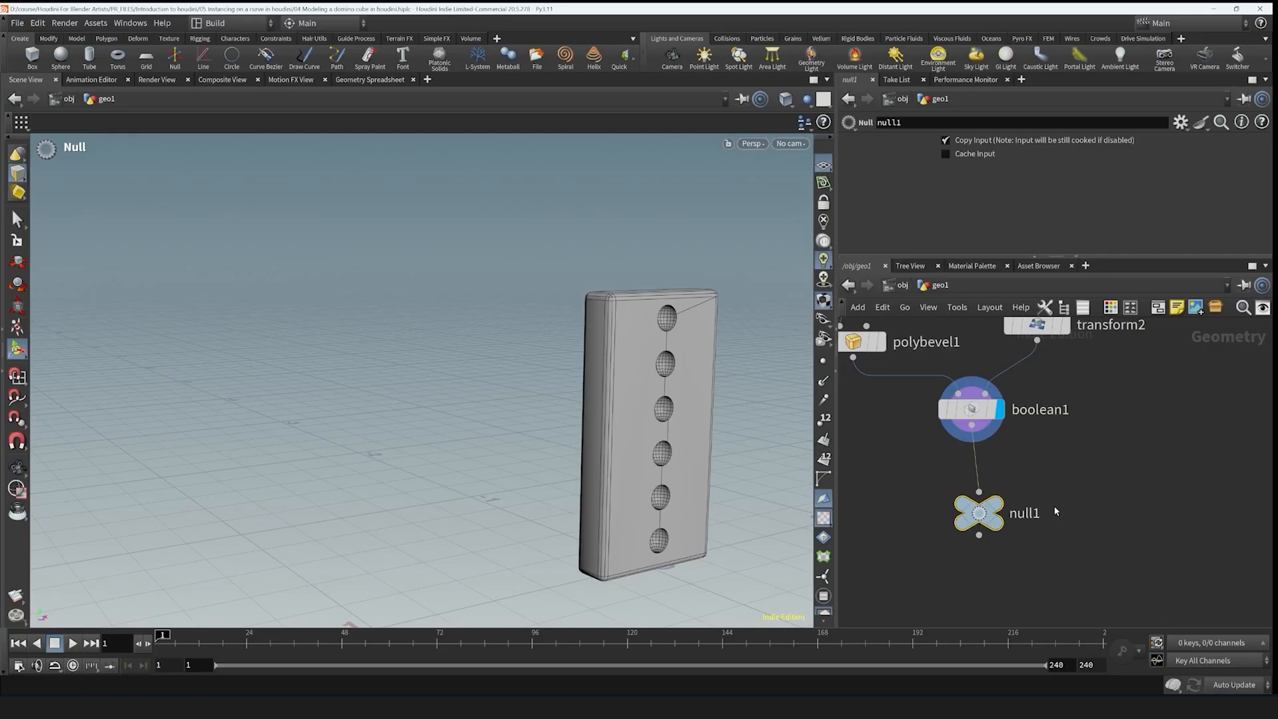
scroll(1053, 505, down, 4)
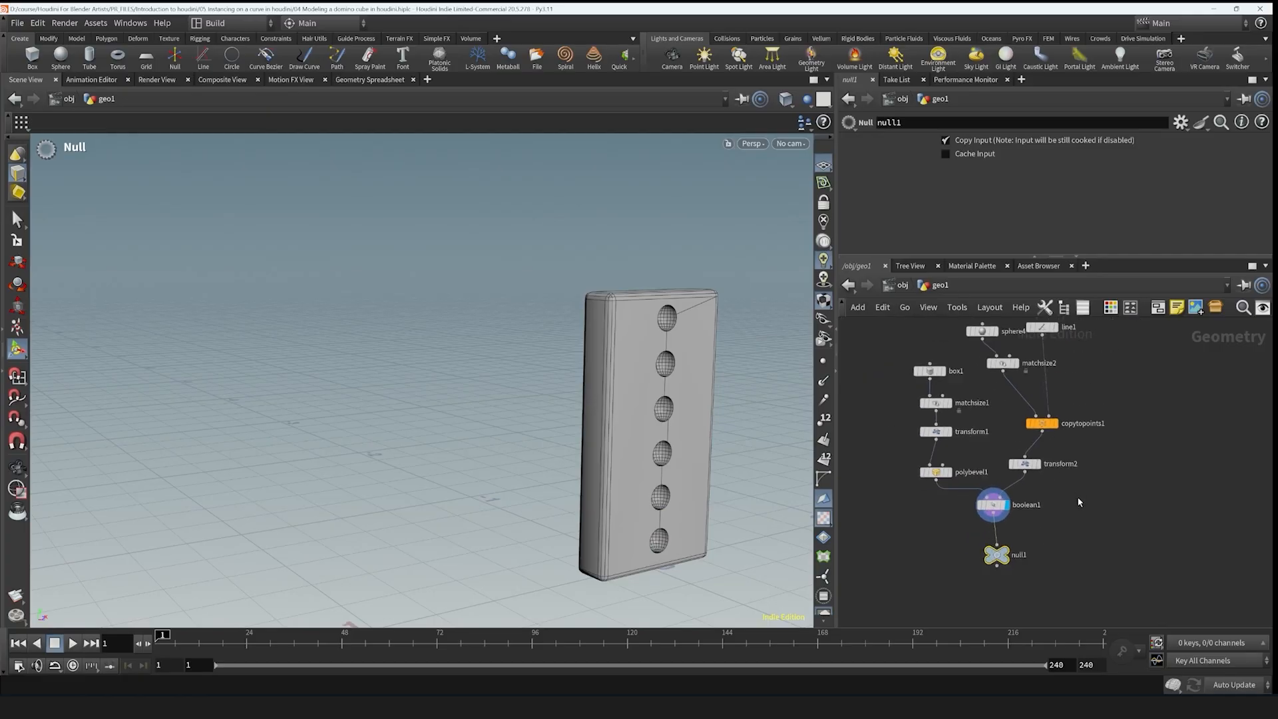
- Rename the Null node below the Boolean to OUT_DOMINO_CUBE
scroll(1082, 504, down, 1)
double_click(1019, 555)
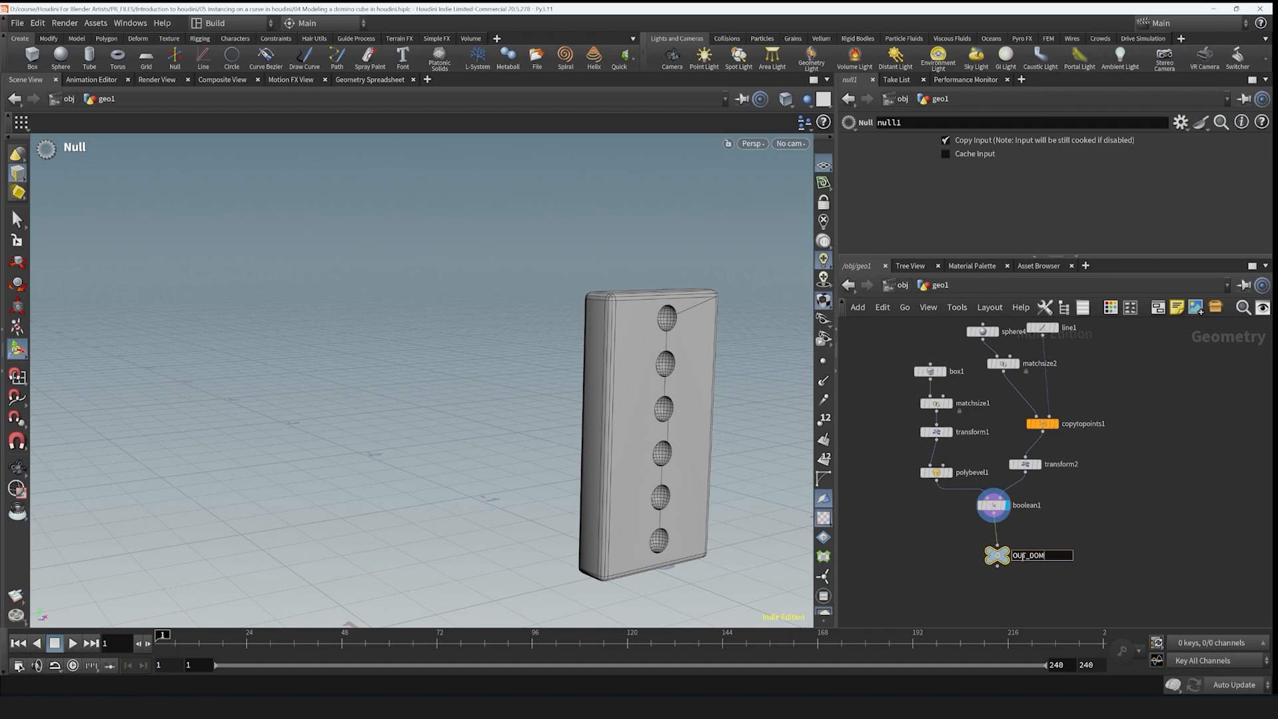
text(OUT_DOMIO)
key(BackSpace)
text(NO_CUBE)
key(Return)
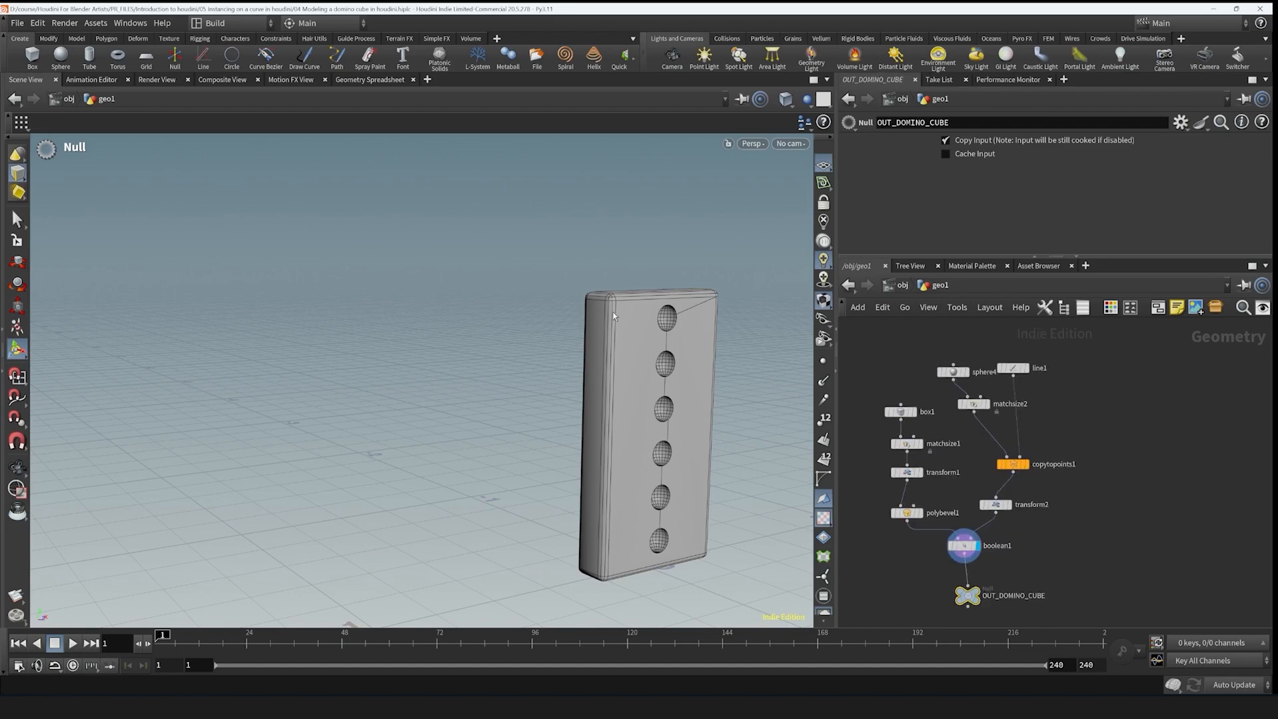
- Add an Object Merge node in the empty area beside the domino's node branches
middle_drag(1173, 366, 1081, 398)
key(Tab)
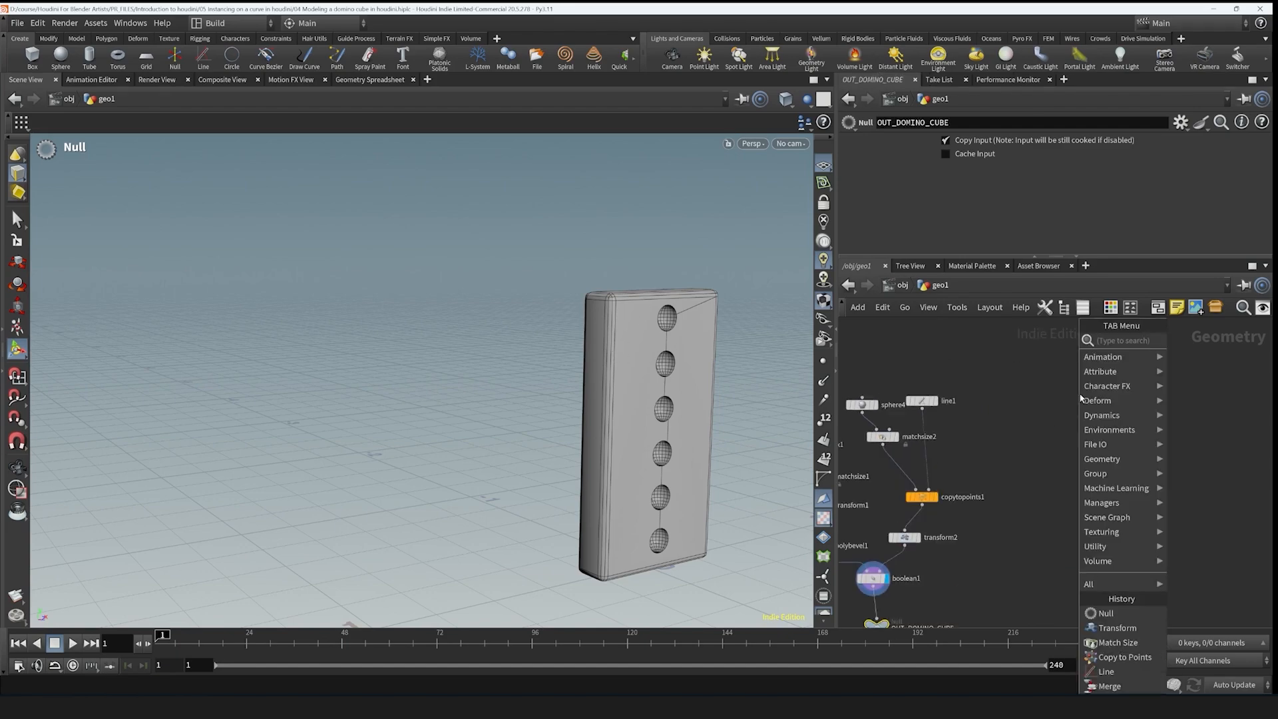
text(obj)
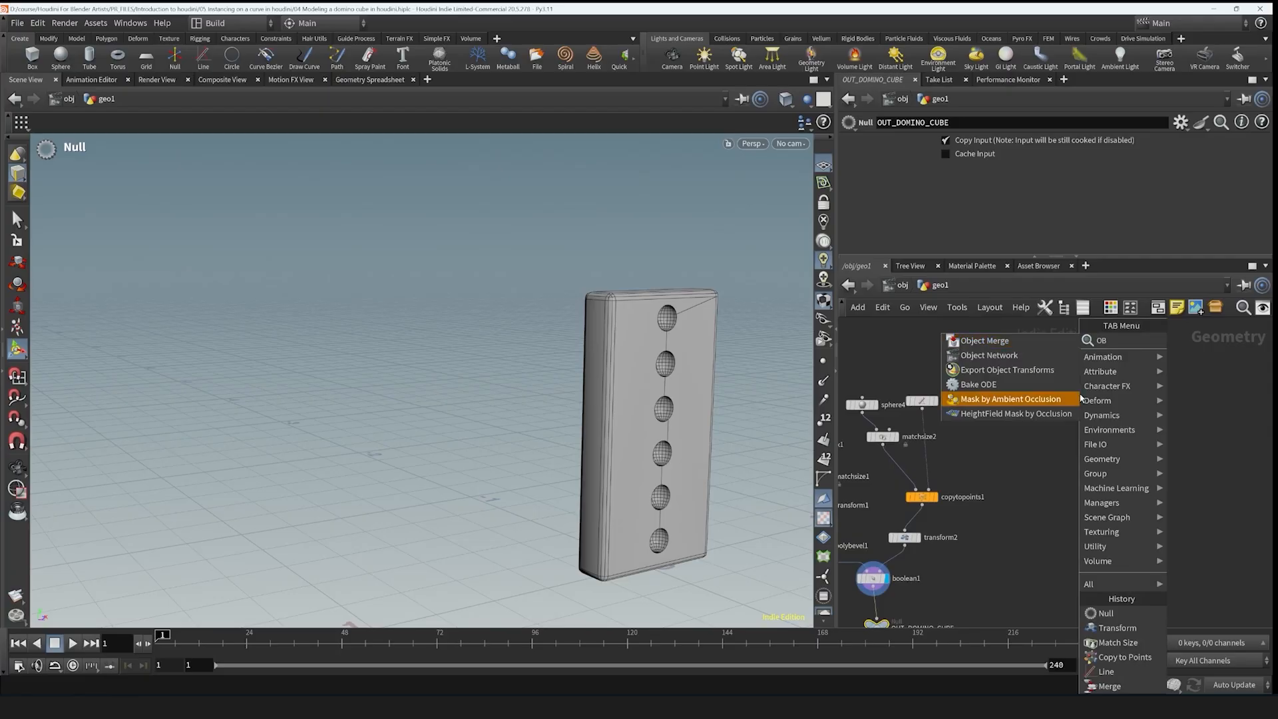
click(985, 338)
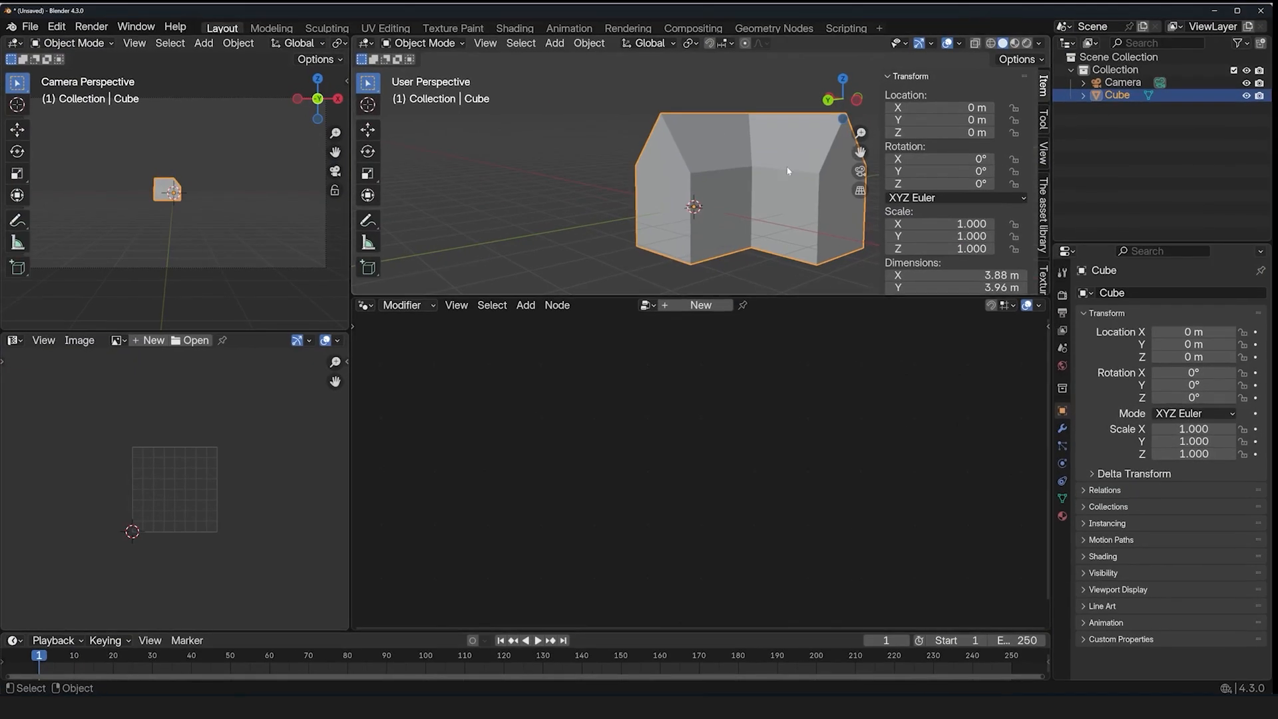
- Switch to Blender, add a second mesh cube, and create a new geometry node tree on the house-shaped Cube object
scroll(753, 189, down, 3)
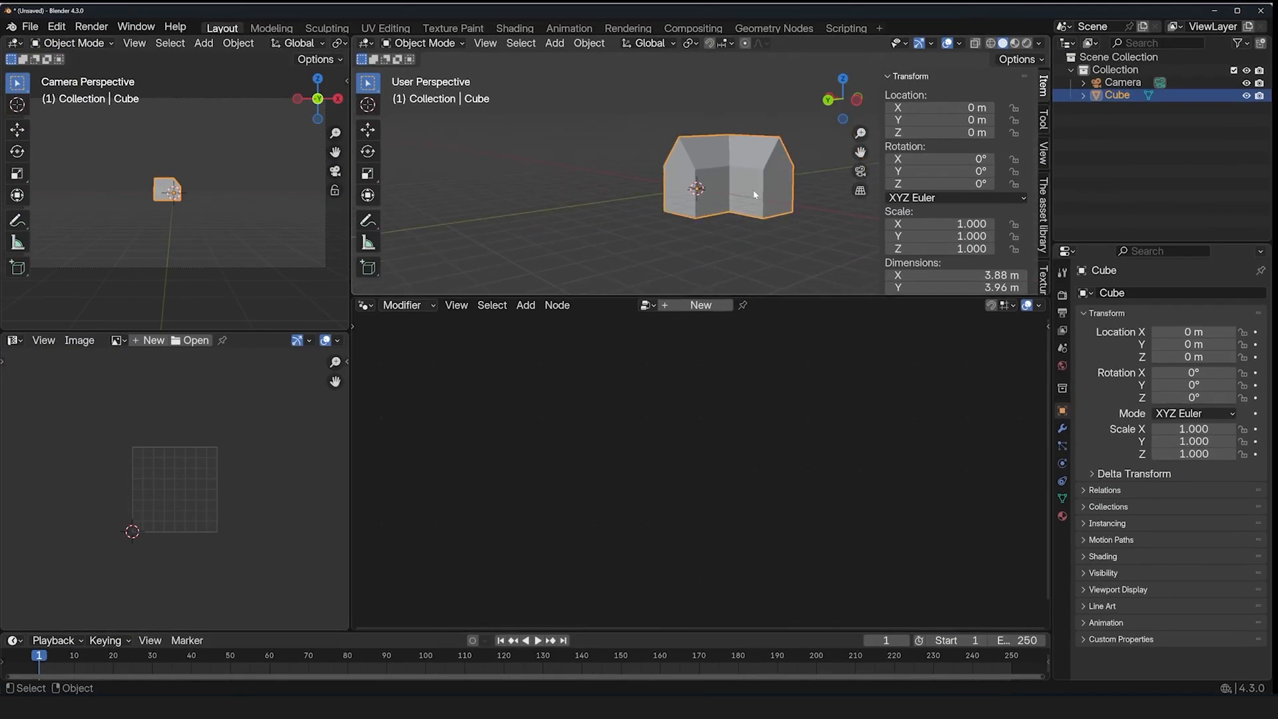
shift+middle_drag(759, 203, 771, 185)
key(shift+a)
mouse_move(788, 172)
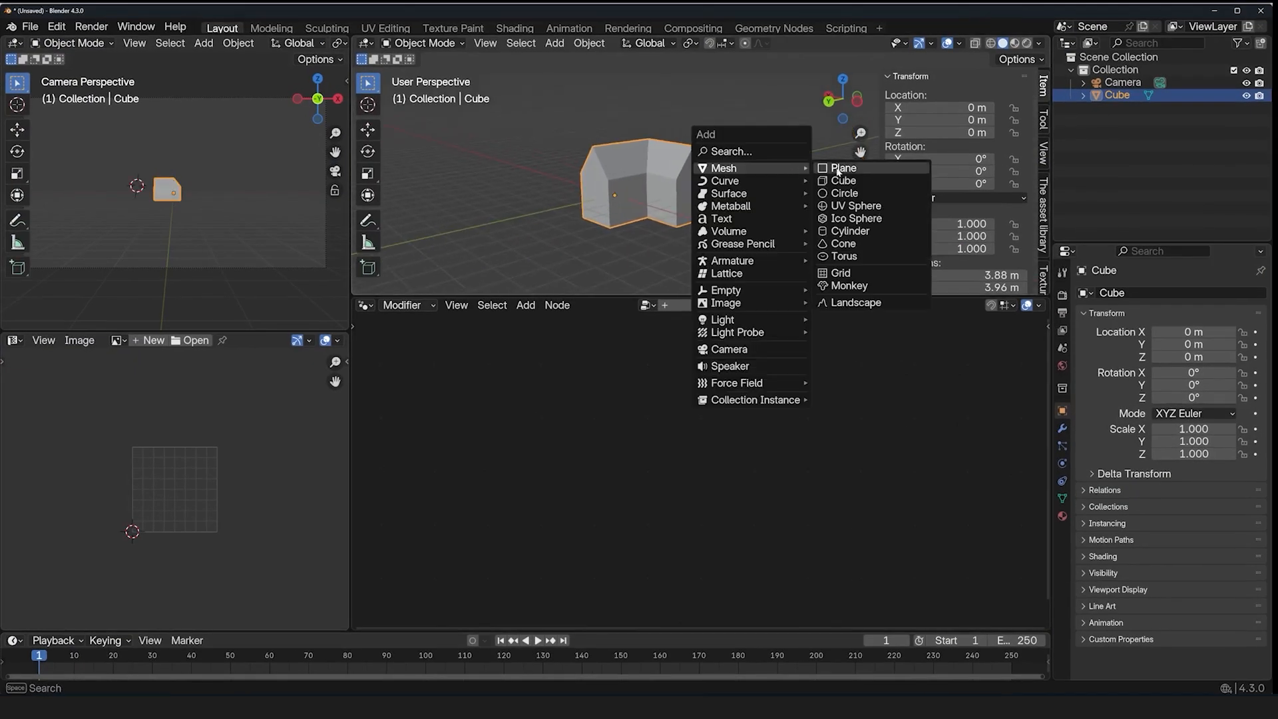
click(839, 180)
click(676, 174)
click(696, 307)
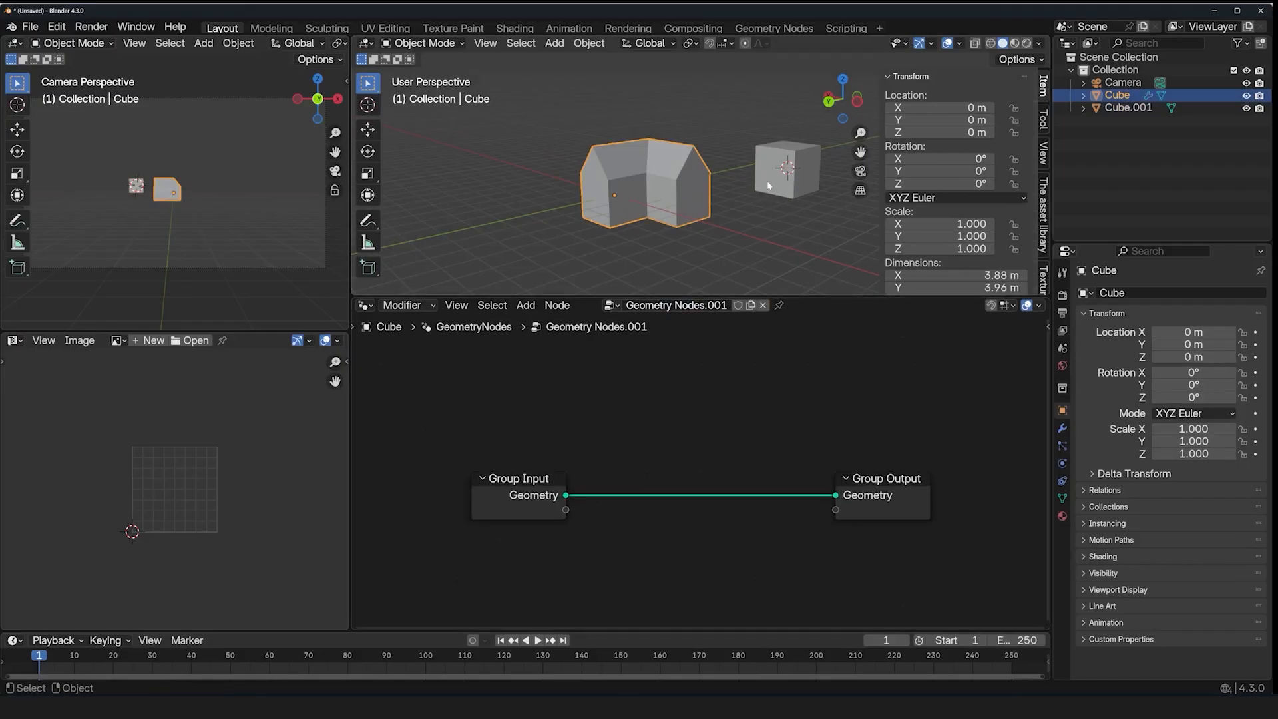
- Add an Object Info node to the Cube's geometry node tree, above the link between Group Input and Group Output
key(shift+a)
mouse_move(661, 312)
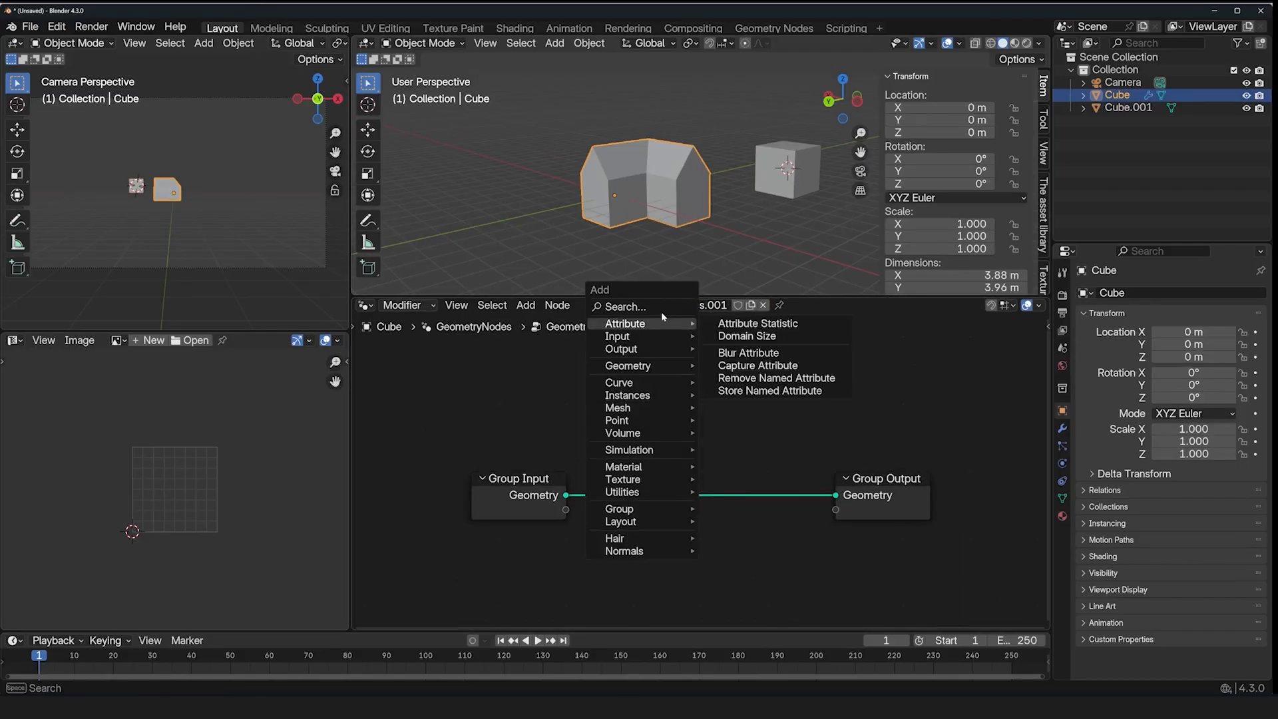
text(objec)
key(Return)
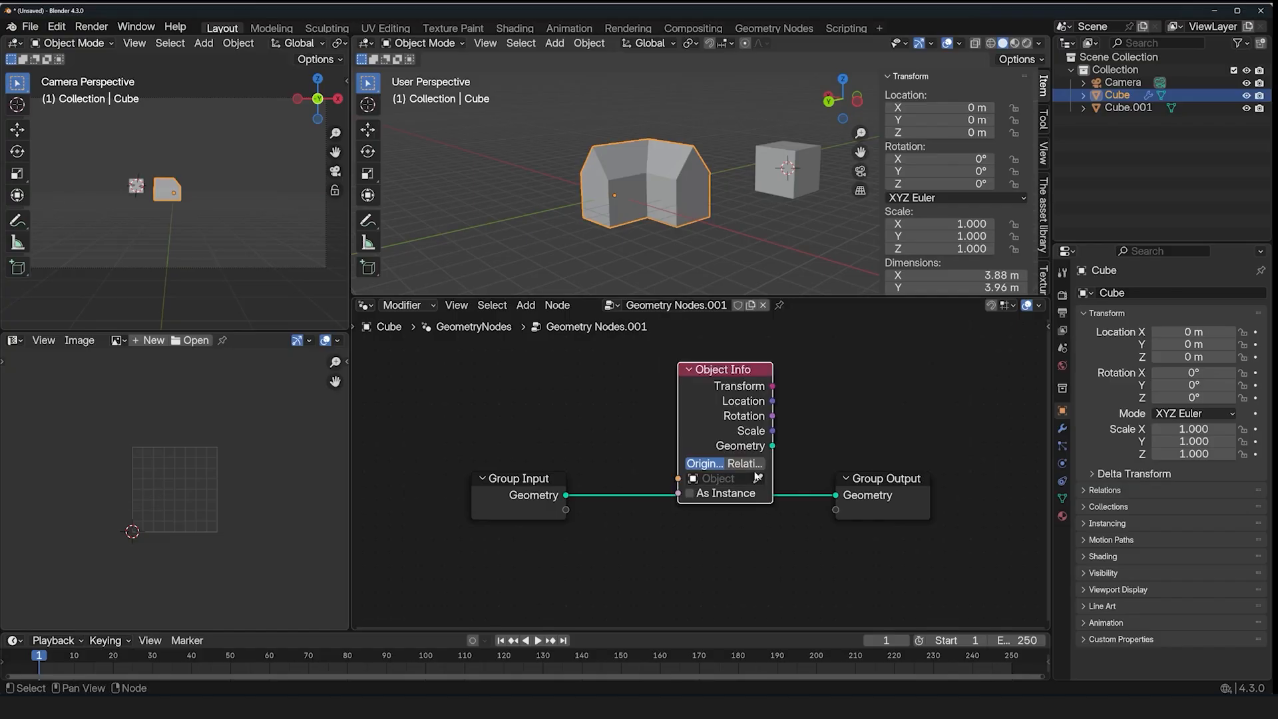
click(634, 408)
ctrl+shift+click(634, 409)
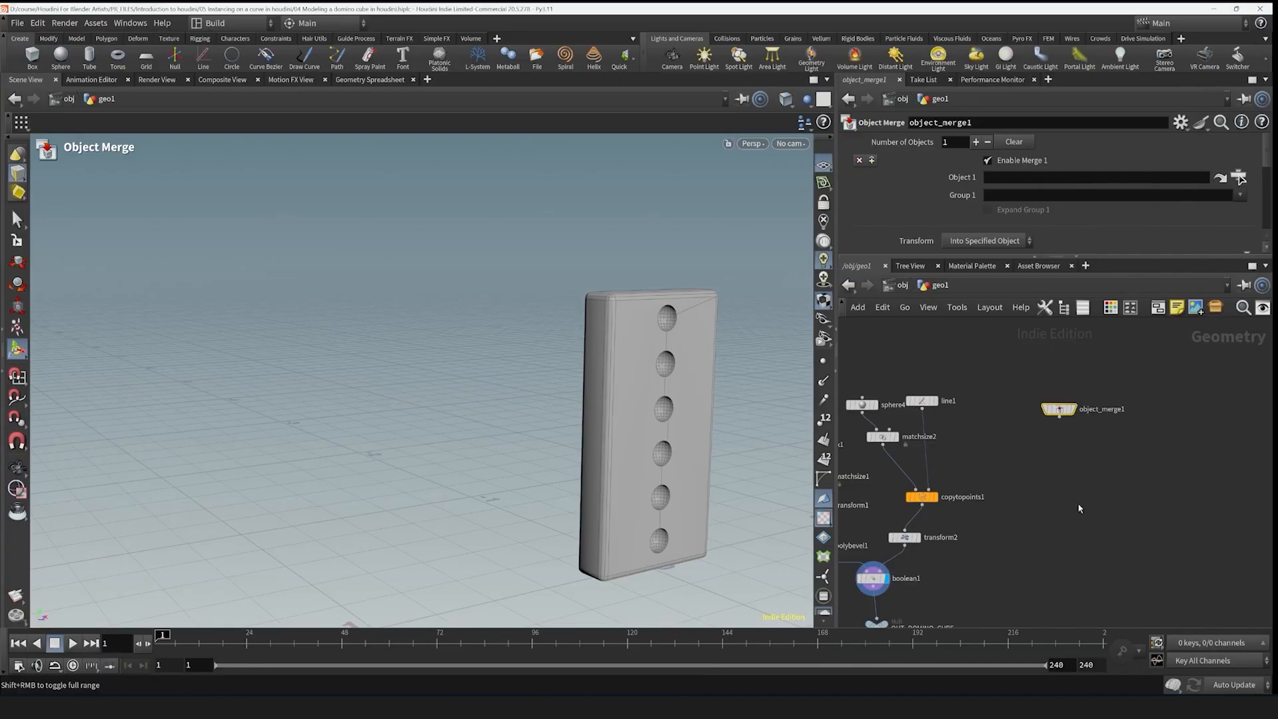
- Back in Houdini, enclose all nodes of the domino network in a network box titled "domino cube"
scroll(1070, 405, up, 3)
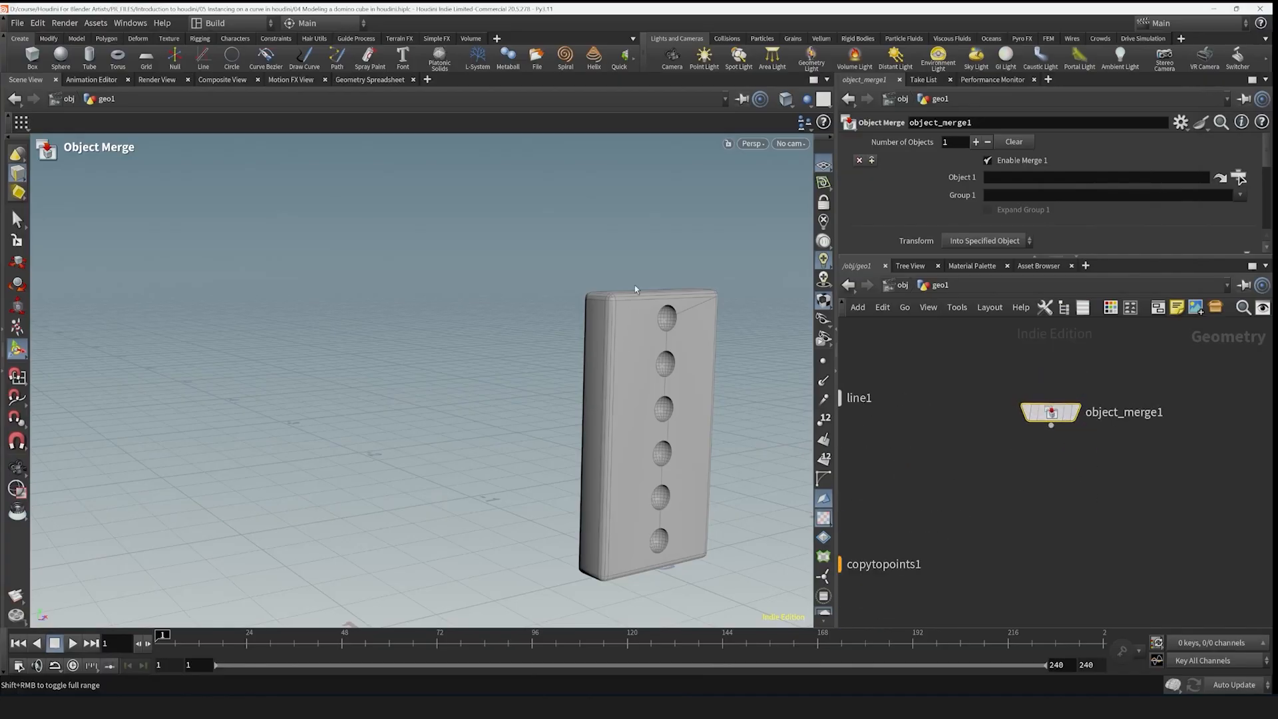
scroll(1168, 441, down, 5)
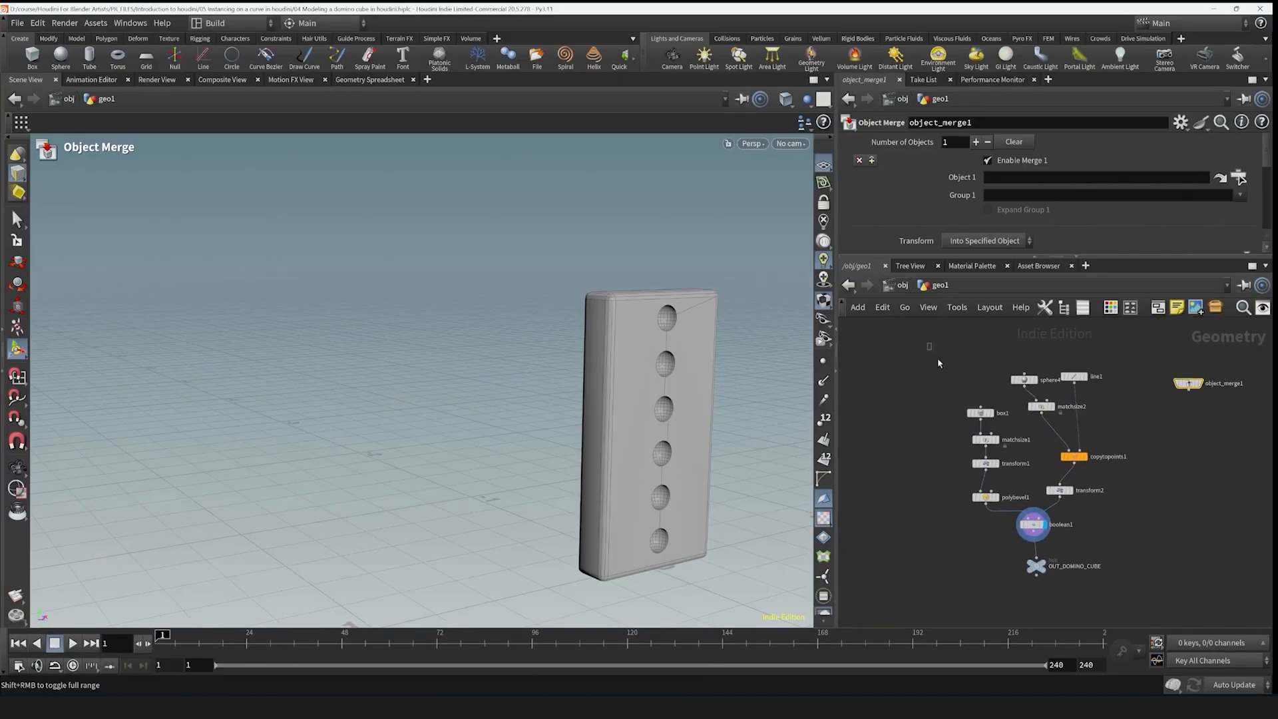
drag(928, 343, 1135, 624)
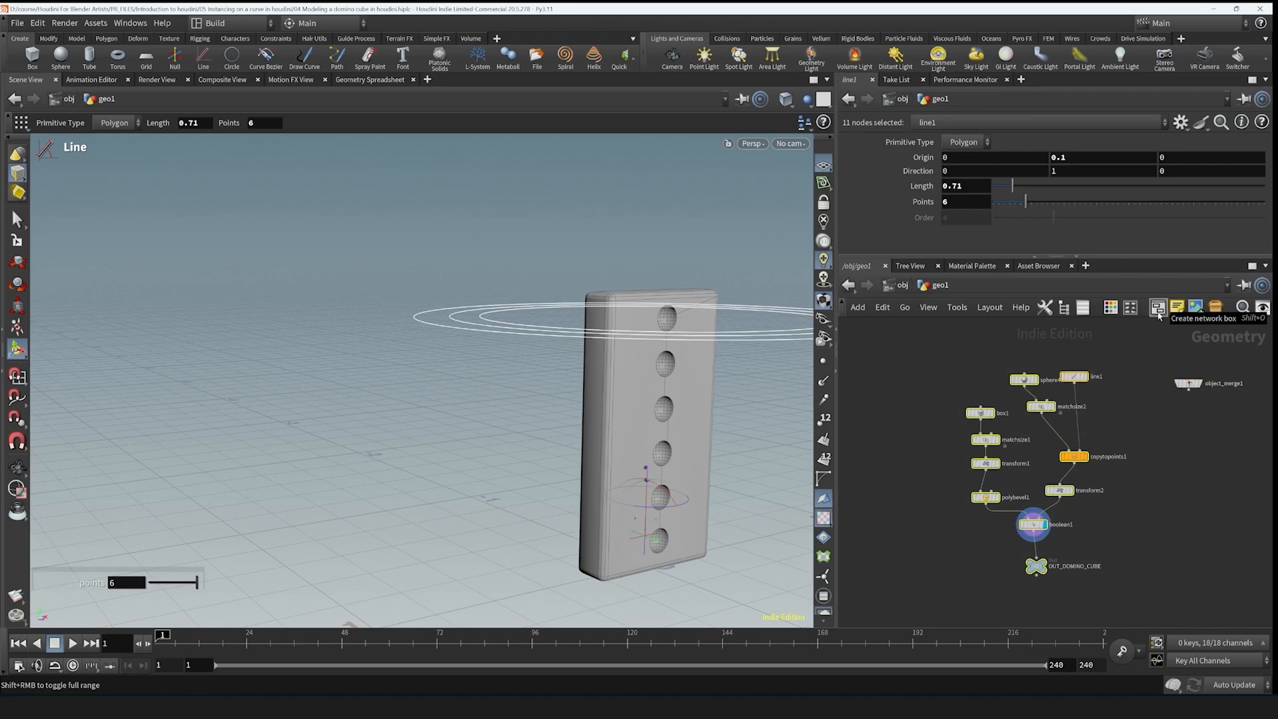
click(1159, 314)
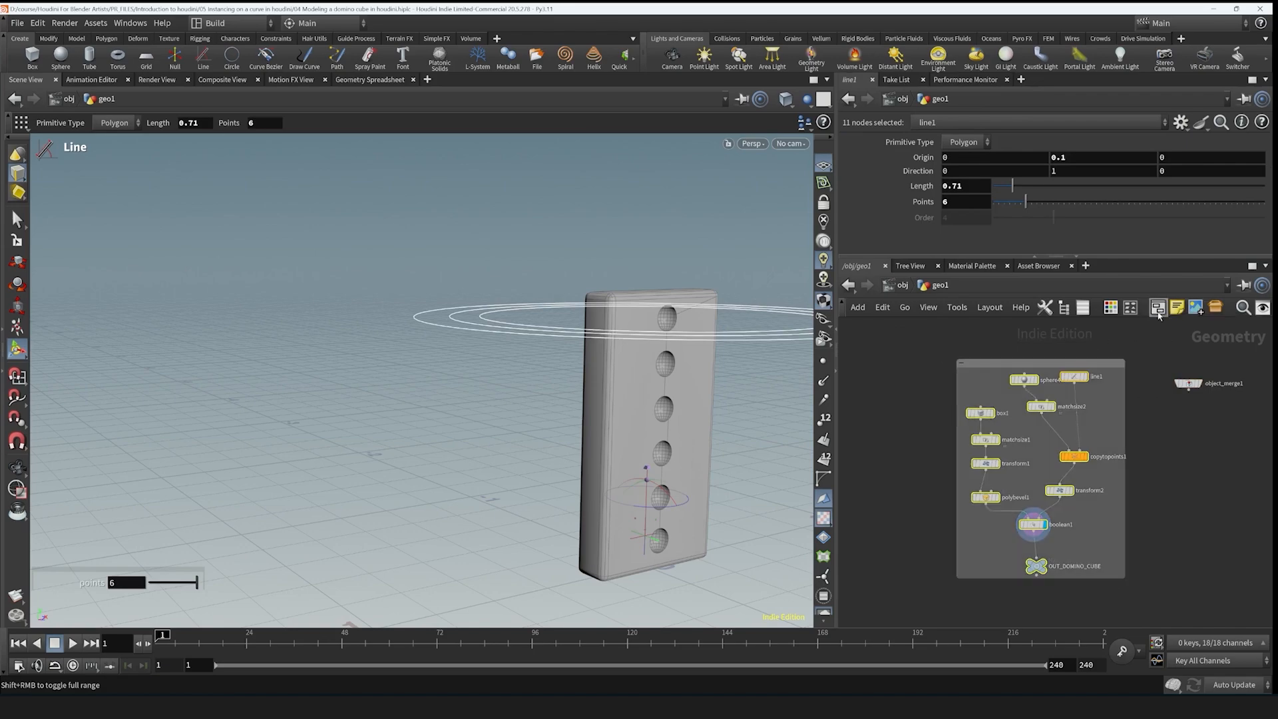
double_click(1033, 364)
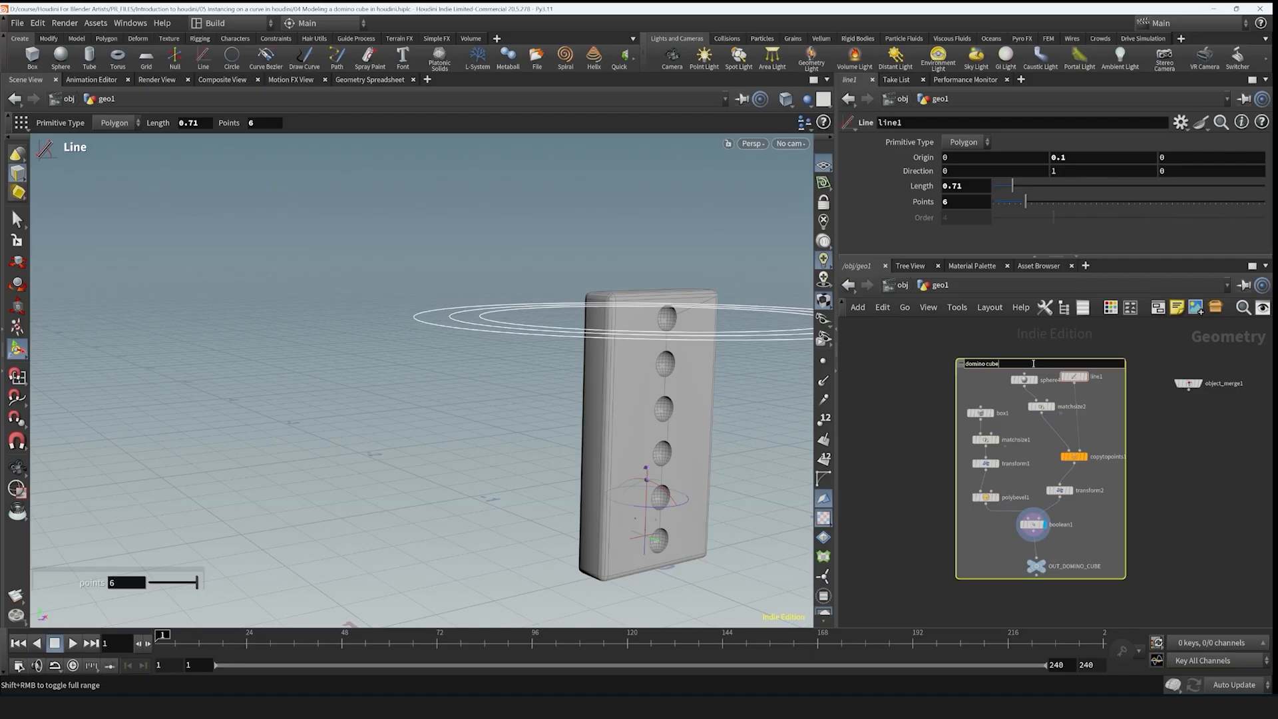
click(933, 444)
- Set the Object Merge's first object to ../OUT_DOMINO_CUBE and display that node
middle_drag(1183, 489, 986, 562)
scroll(985, 563, up, 3)
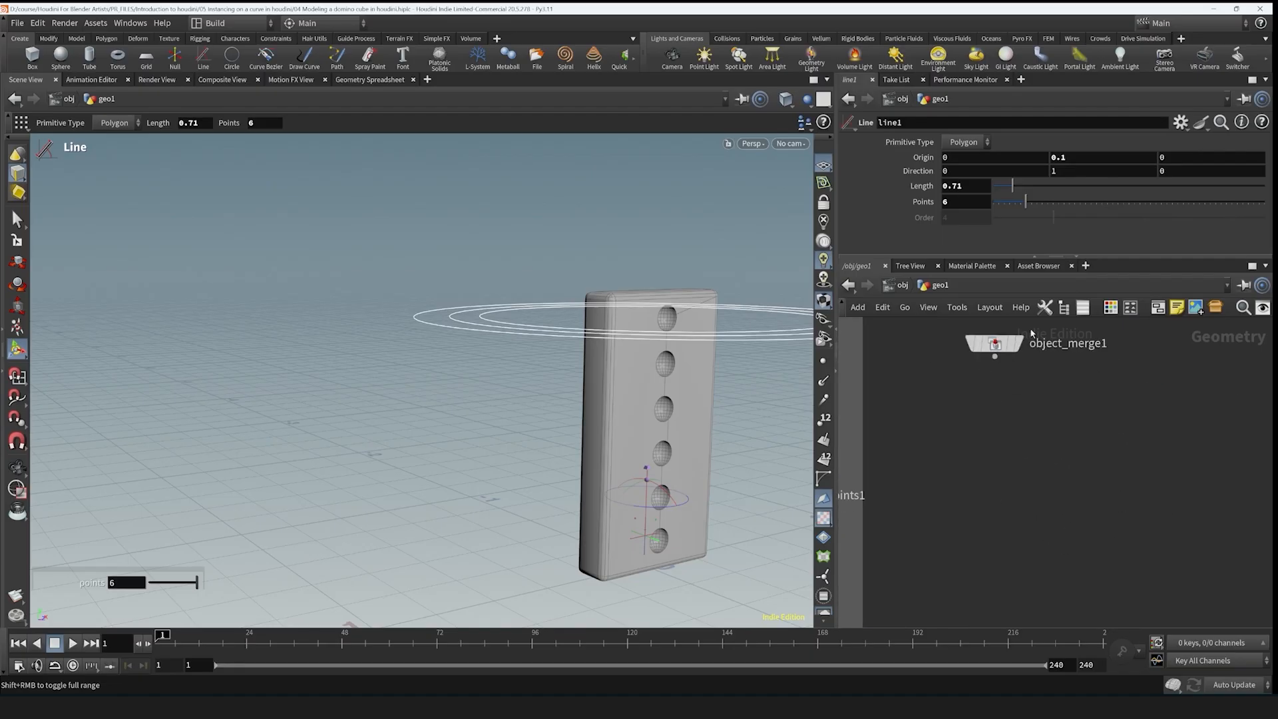
drag(1017, 344, 1037, 341)
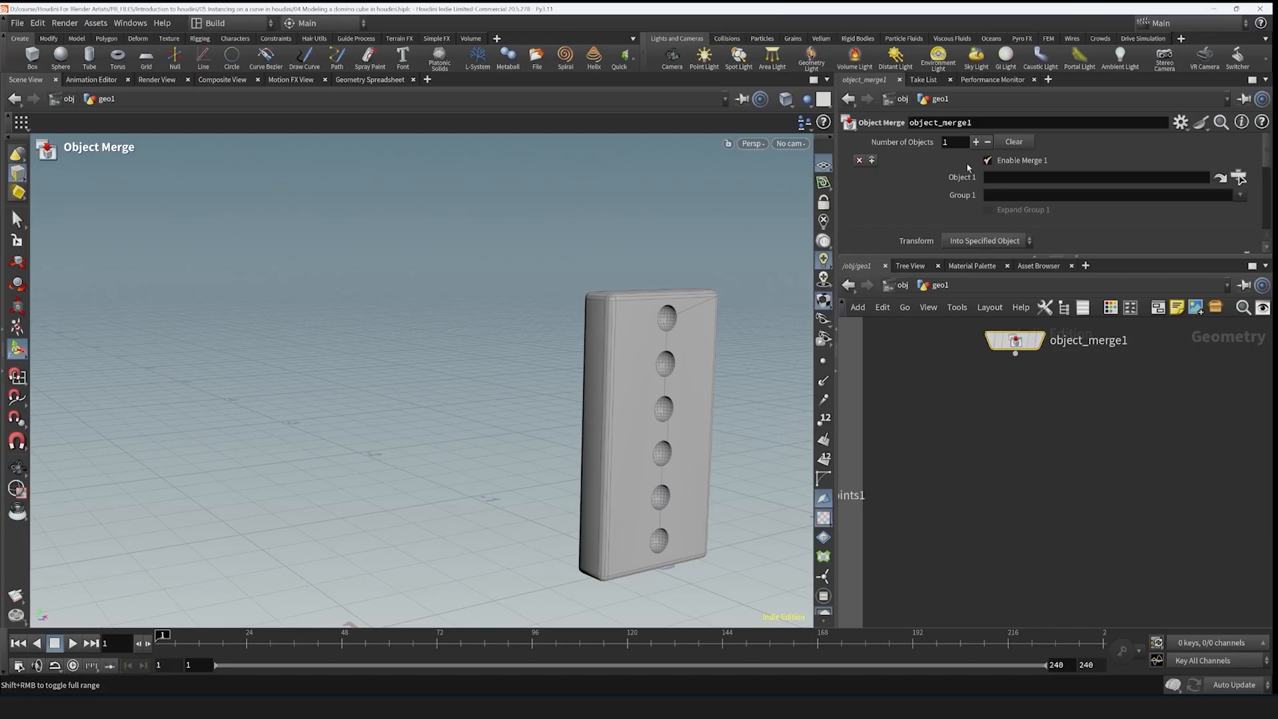
scroll(1108, 428, down, 3)
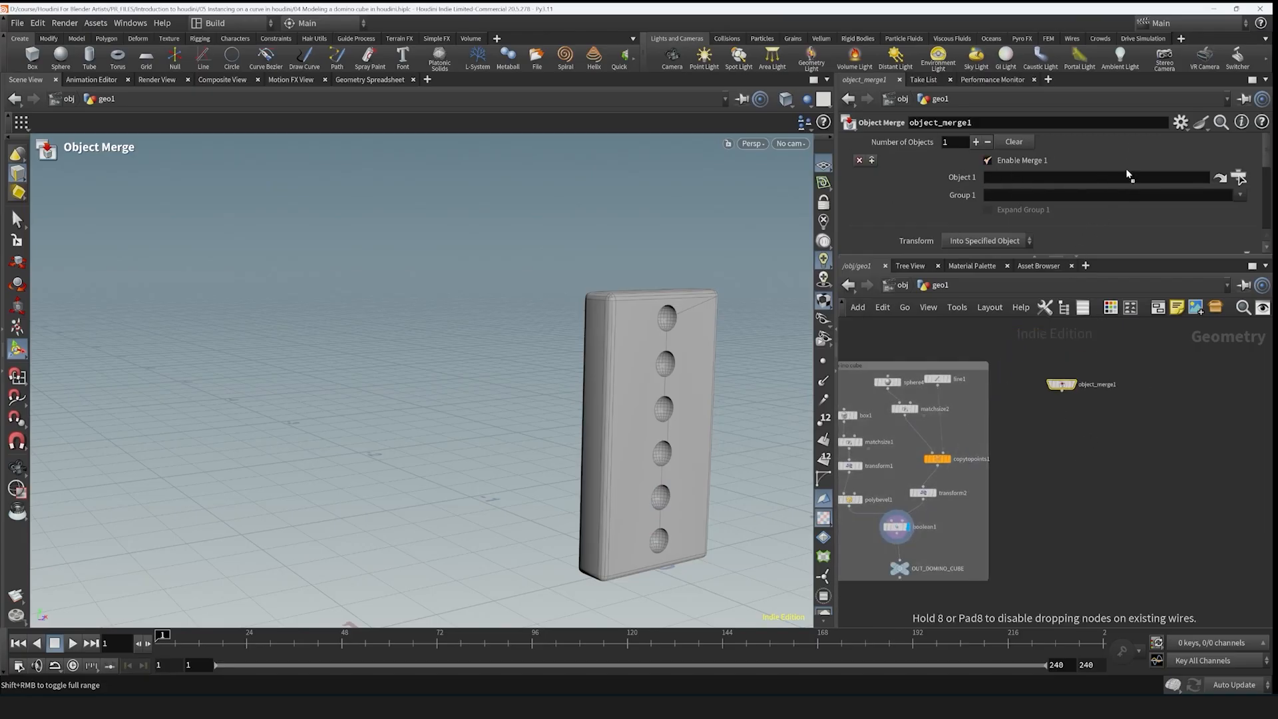
drag(1127, 183, 1127, 180)
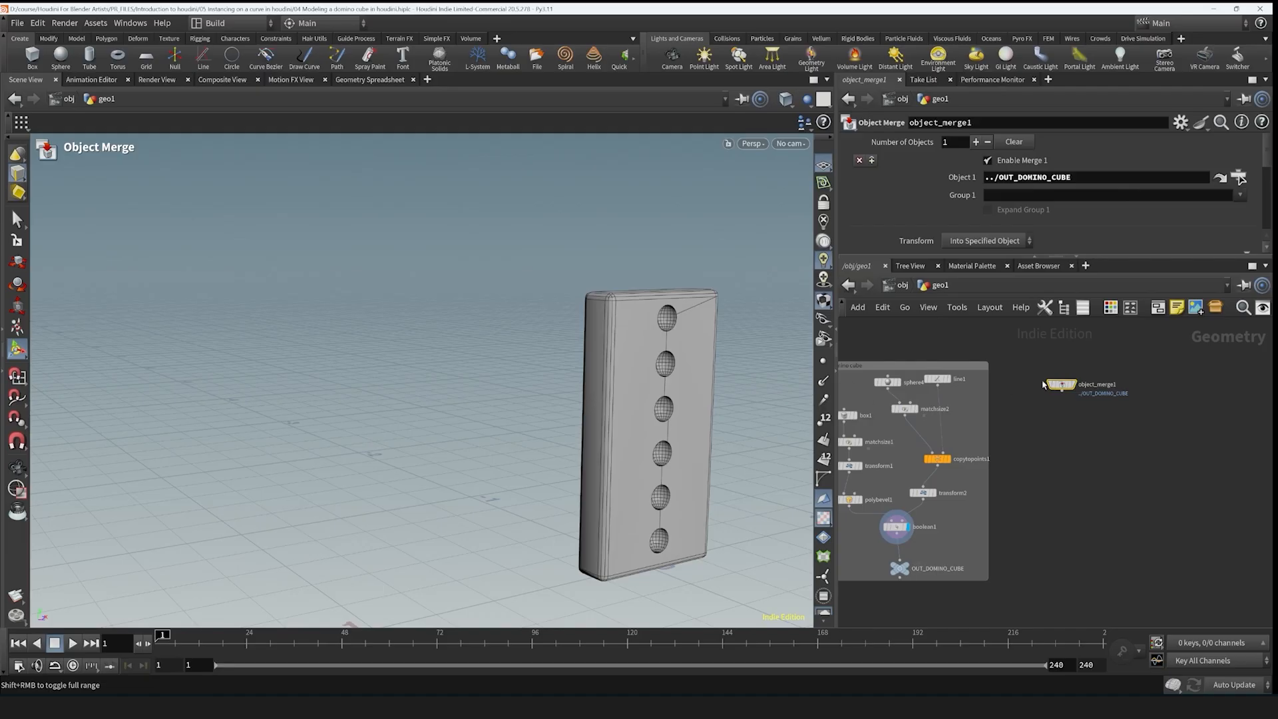
mouse_move(1069, 387)
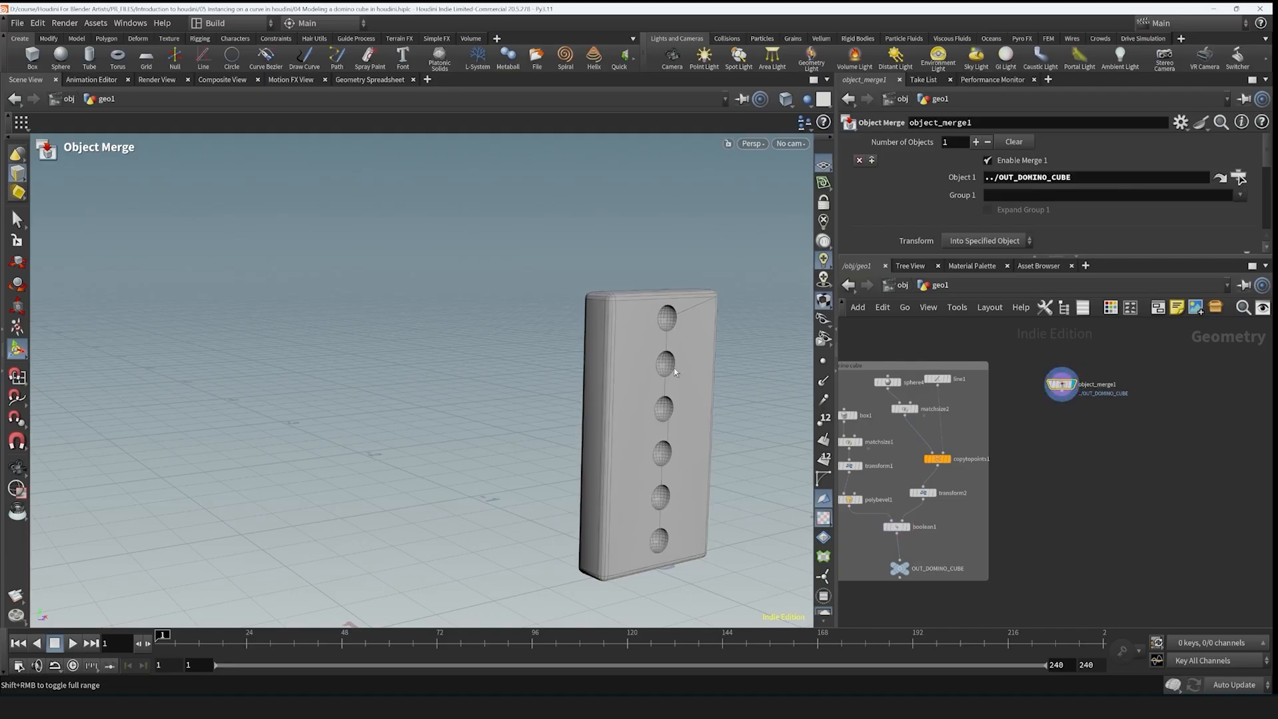
click(1092, 395)
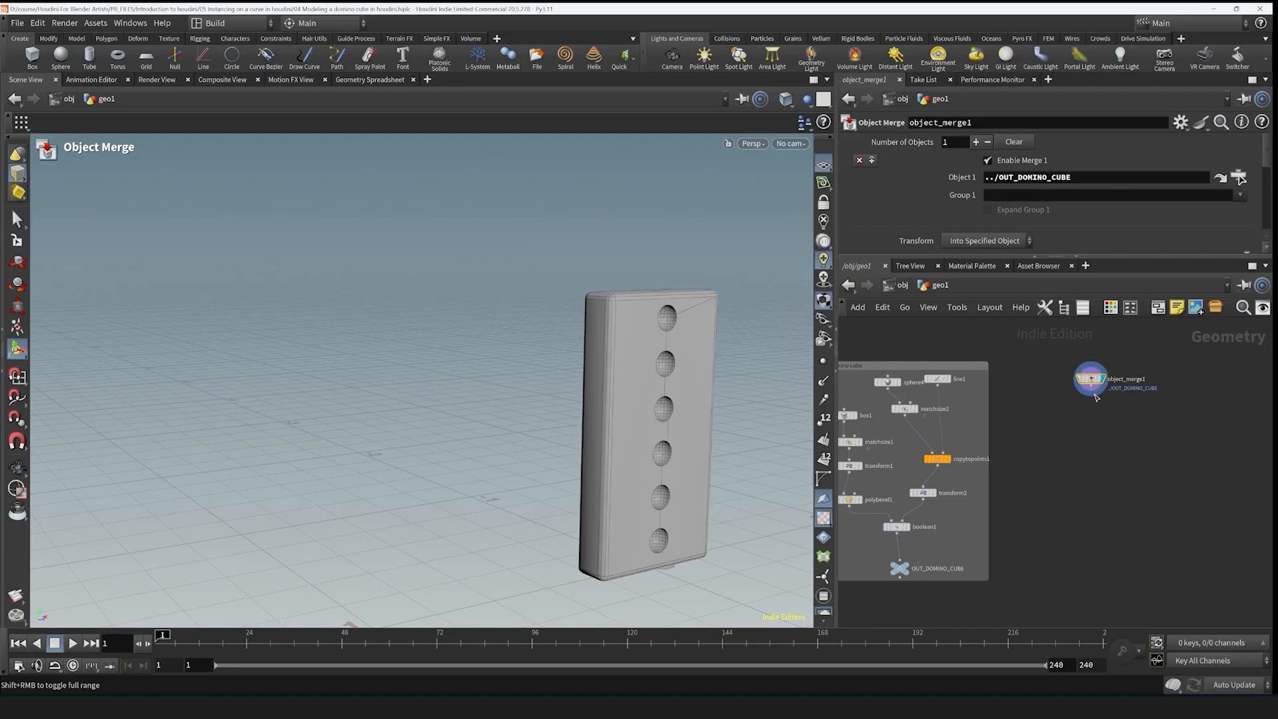
- Tilt the merged domino sideways with a Transform node connected to the Object Merge, and display the Transform
key(Tab)
text(transform)
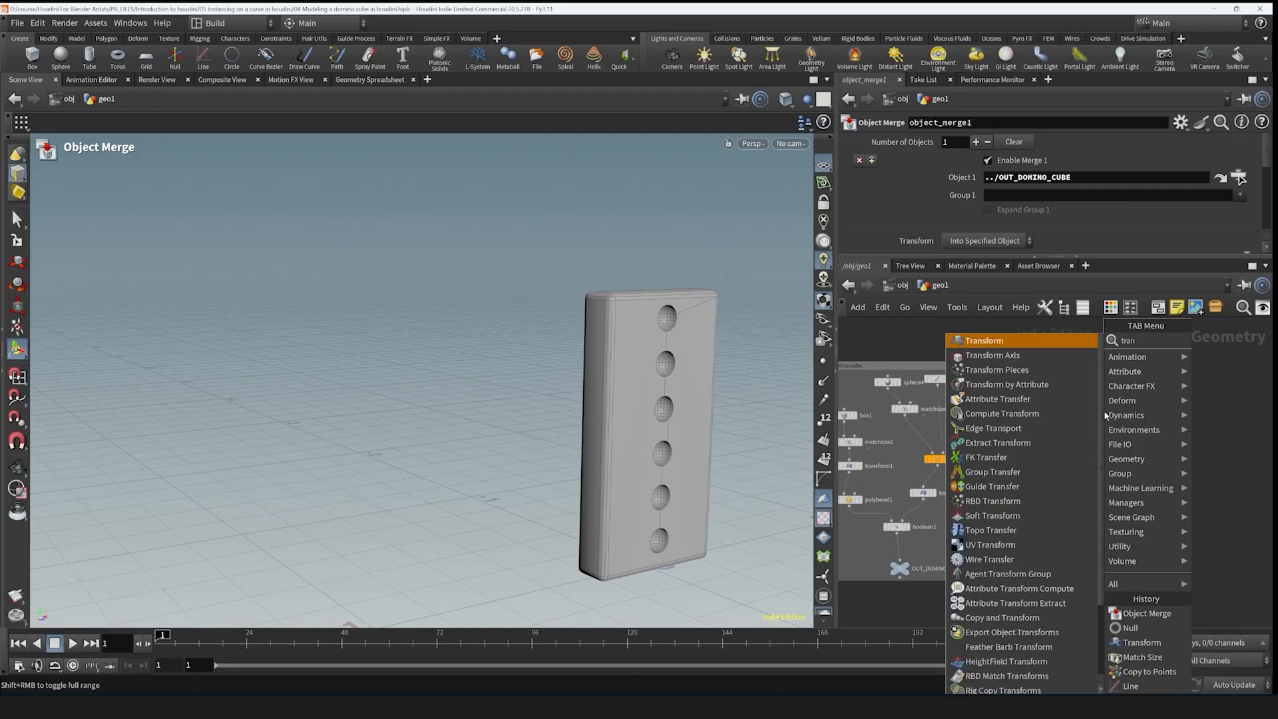
key(Return)
drag(696, 566, 674, 482)
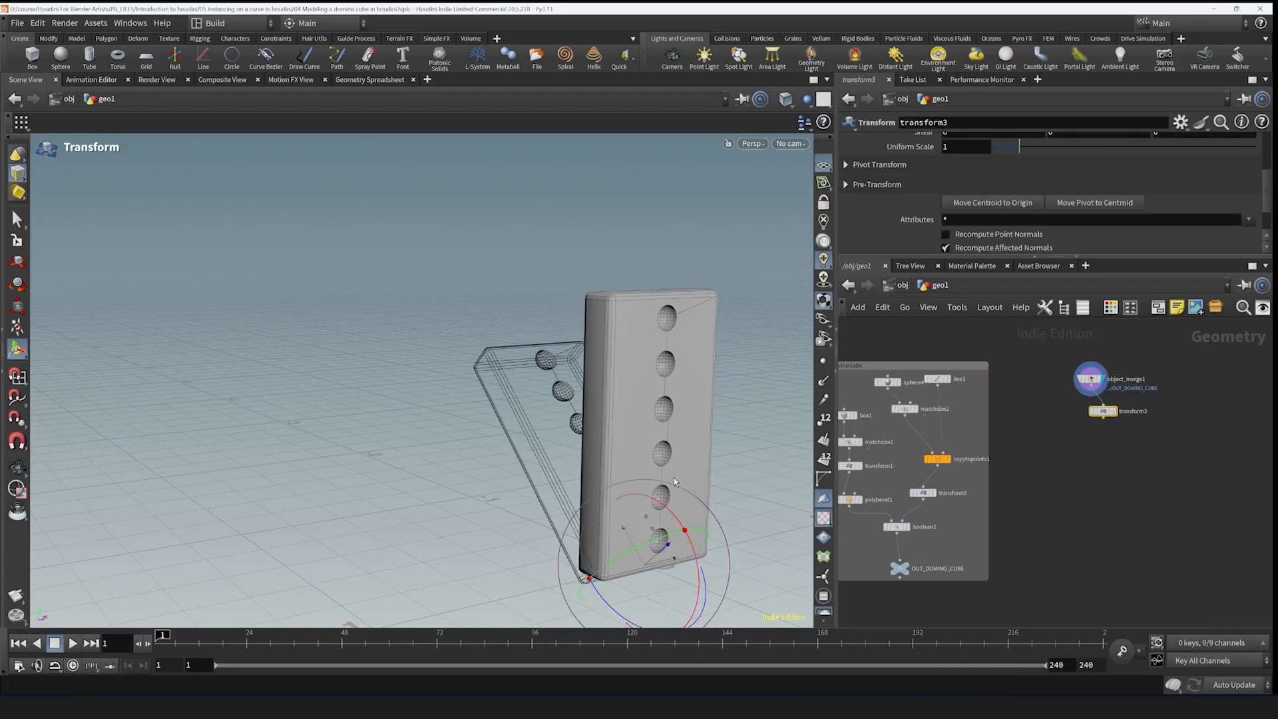
click(1113, 411)
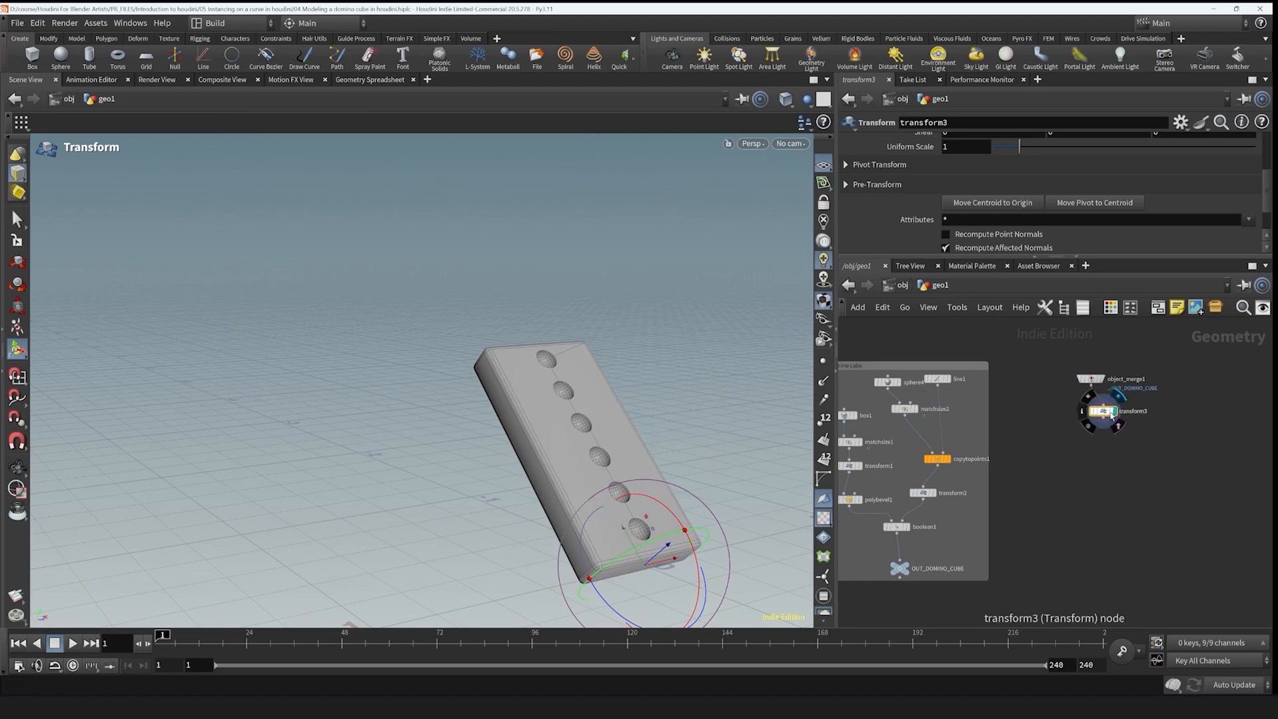
- Reduce the points of the line inside the domino cube network box to 4
scroll(903, 558, up, 3)
middle_drag(962, 426, 1008, 461)
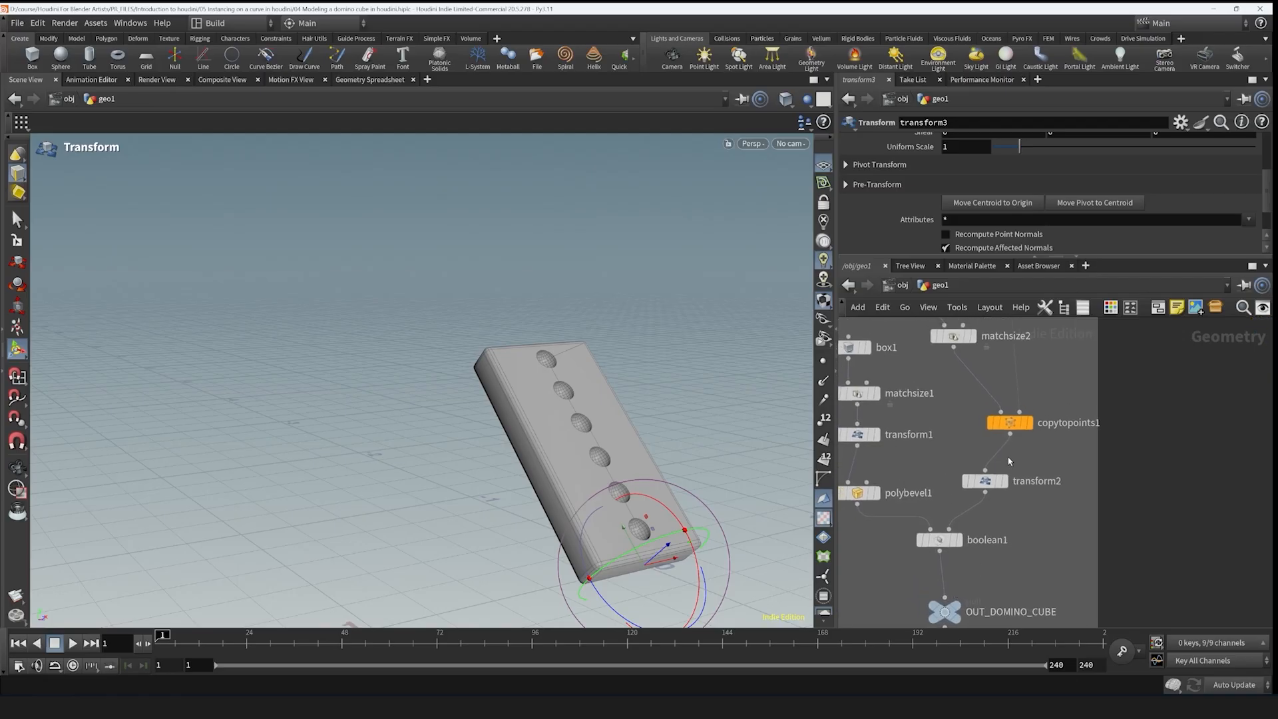
middle_drag(1025, 342, 1016, 466)
click(999, 407)
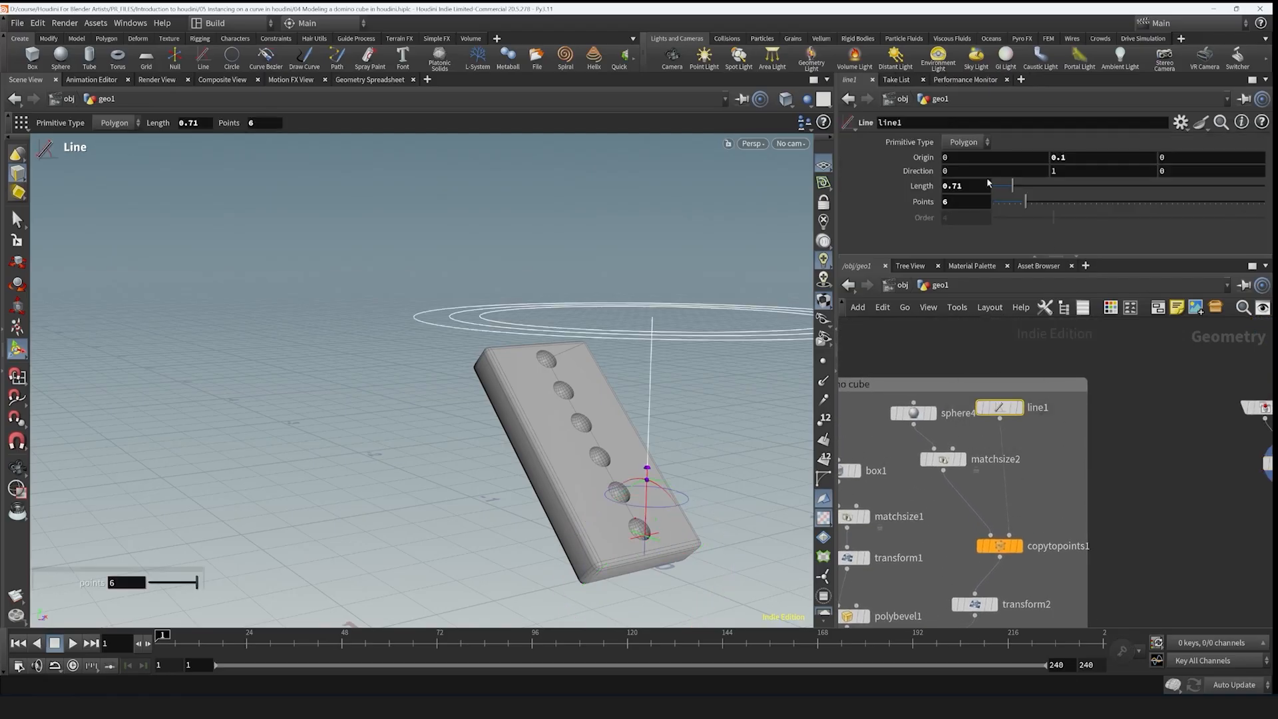
drag(1019, 188, 1026, 187)
- Delete the Transform node connected below the Object Merge
scroll(959, 464, down, 3)
middle_drag(1124, 494, 1095, 483)
scroll(1095, 483, up, 3)
drag(1165, 403, 1022, 464)
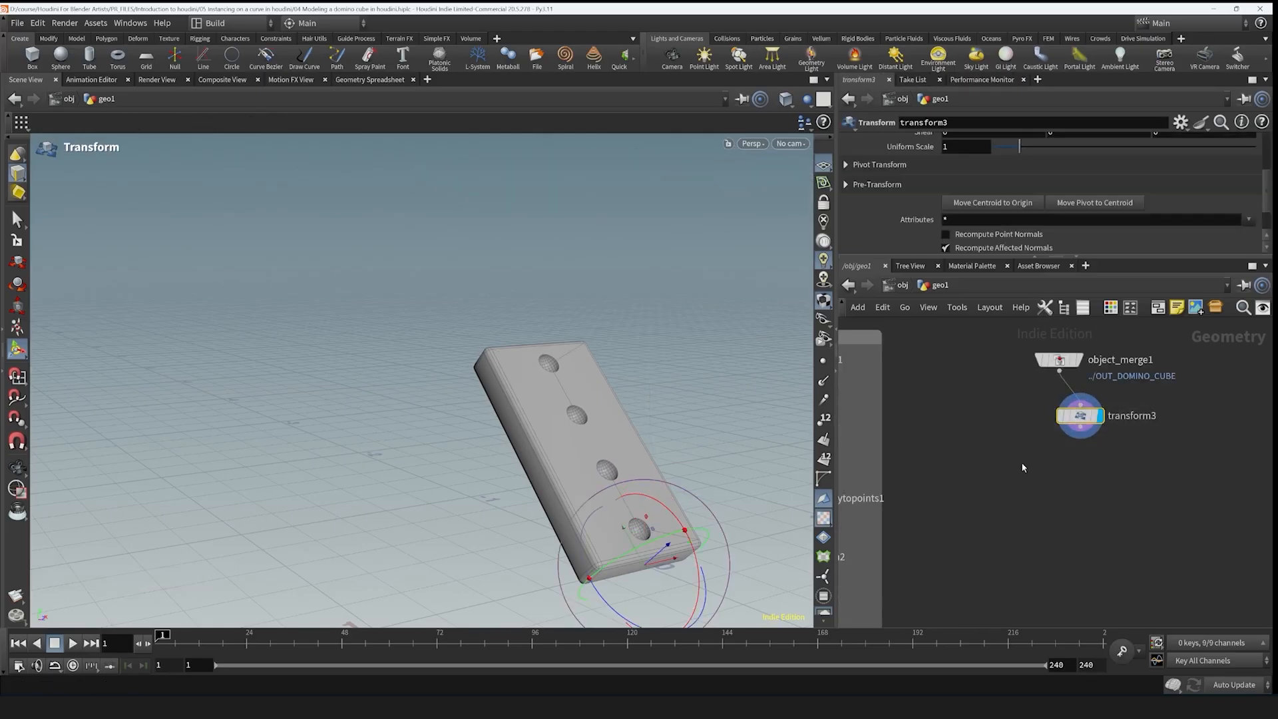
key(Delete)
scroll(740, 373, down, 3)
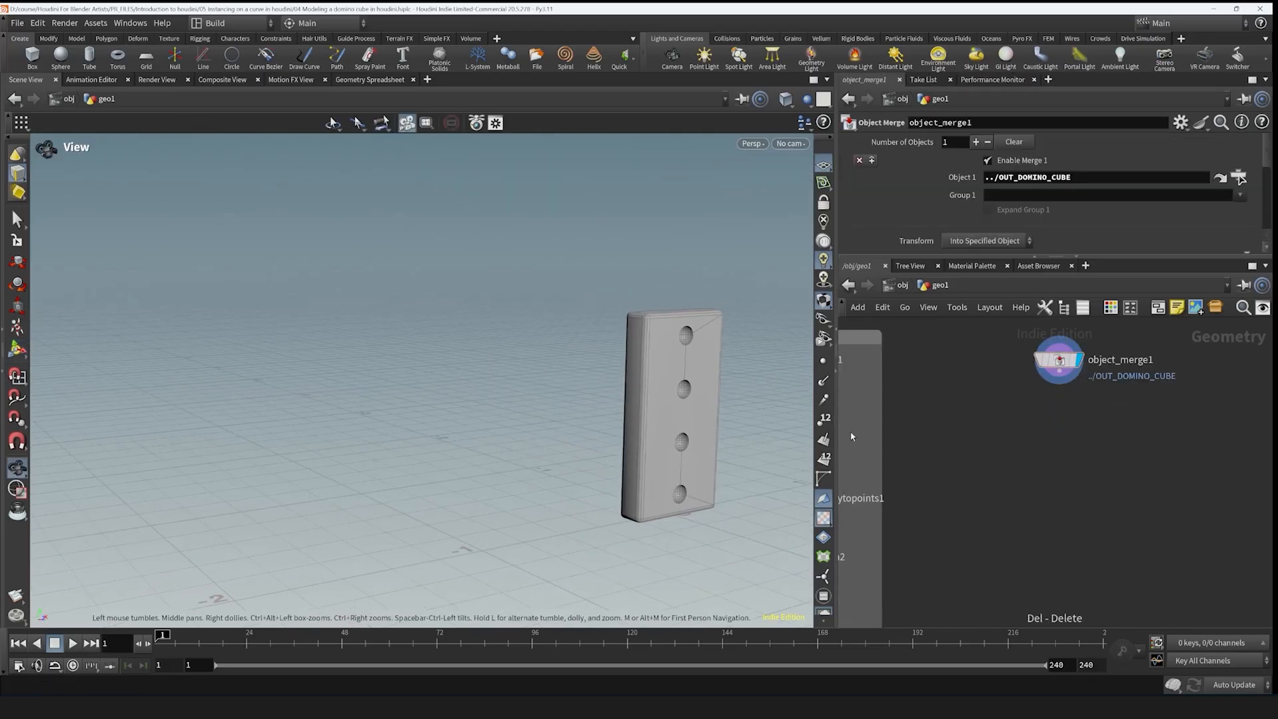
- Add a Curve node beside the Object Merge and activate its polygon drawing mode in the viewport
drag(740, 373, 706, 474)
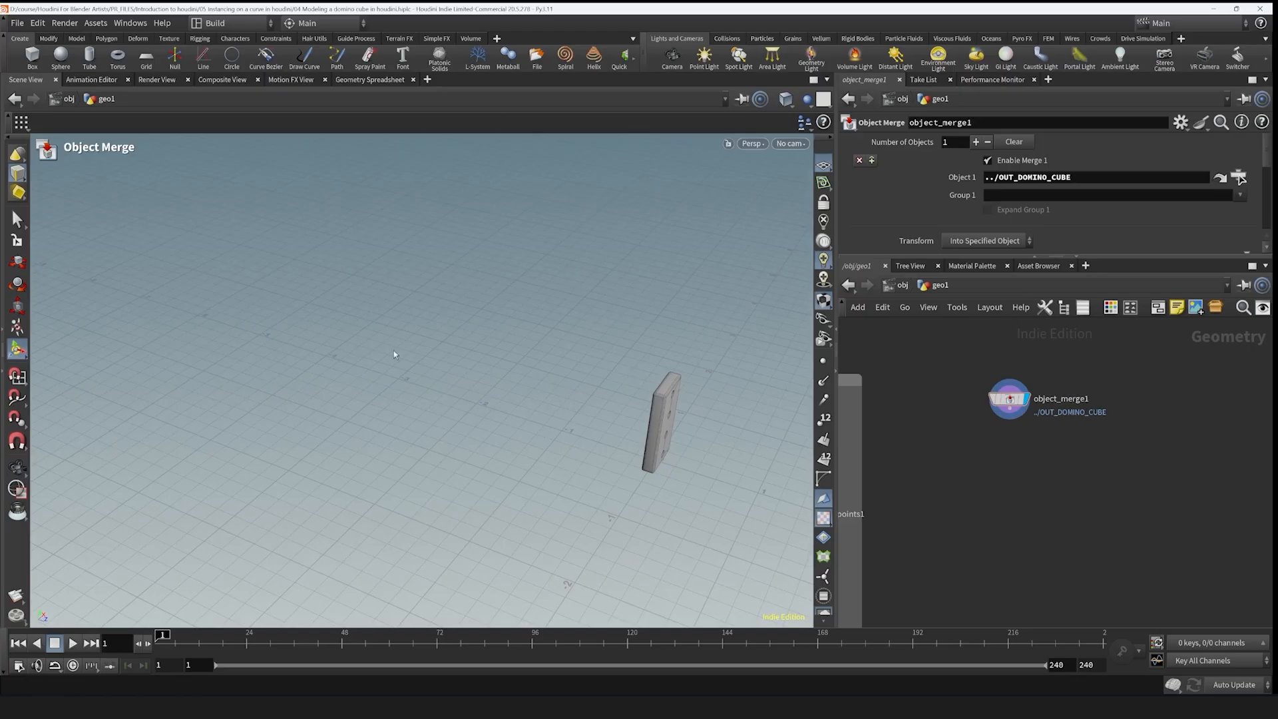
key(Tab)
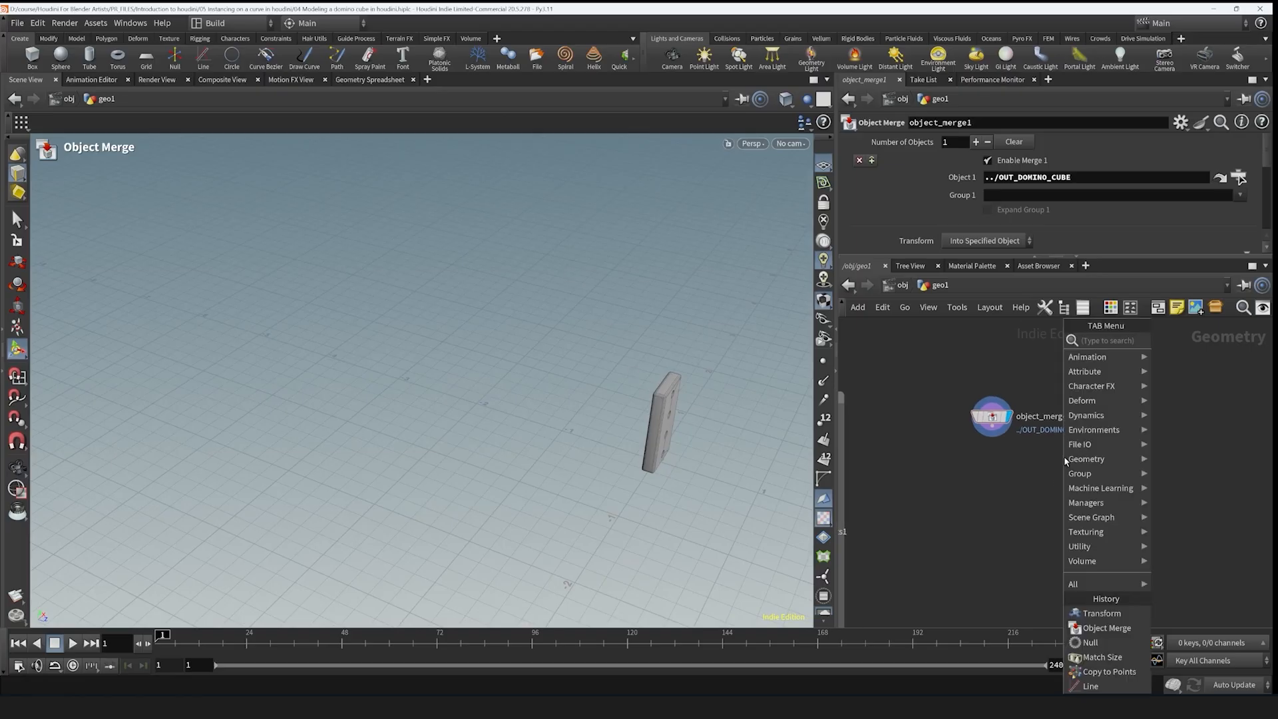
text(curv)
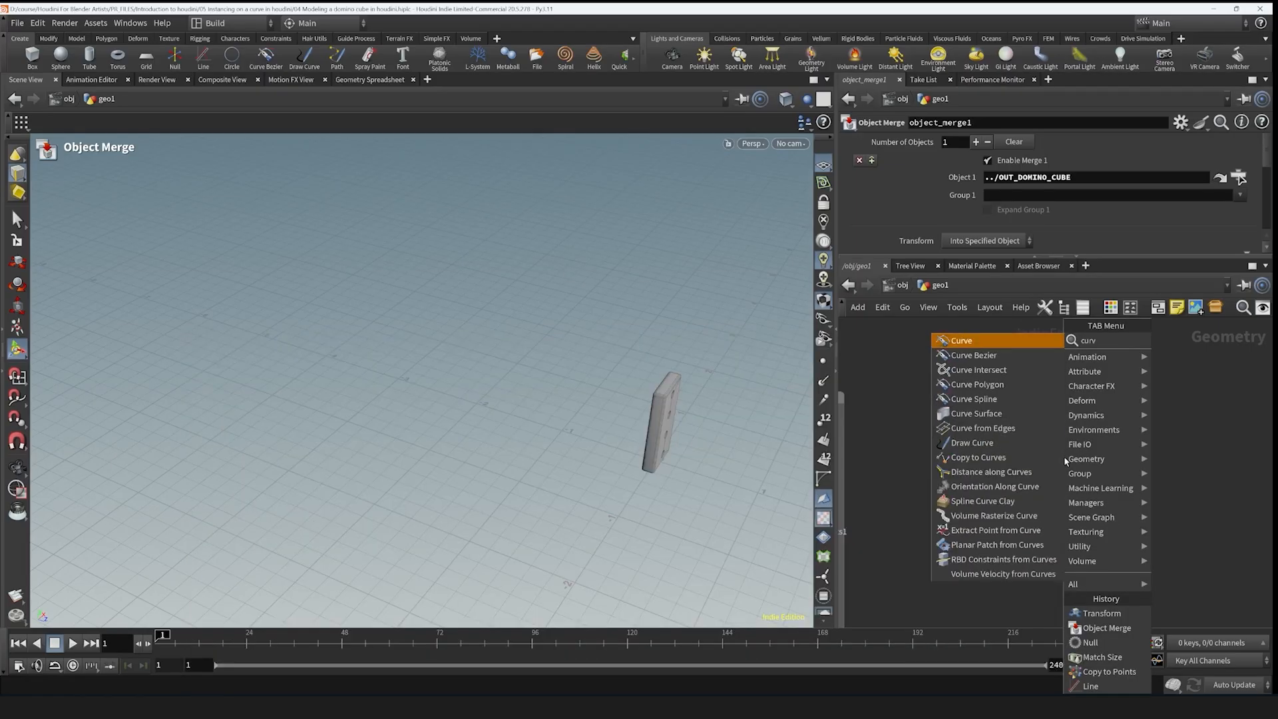
click(993, 341)
click(1100, 448)
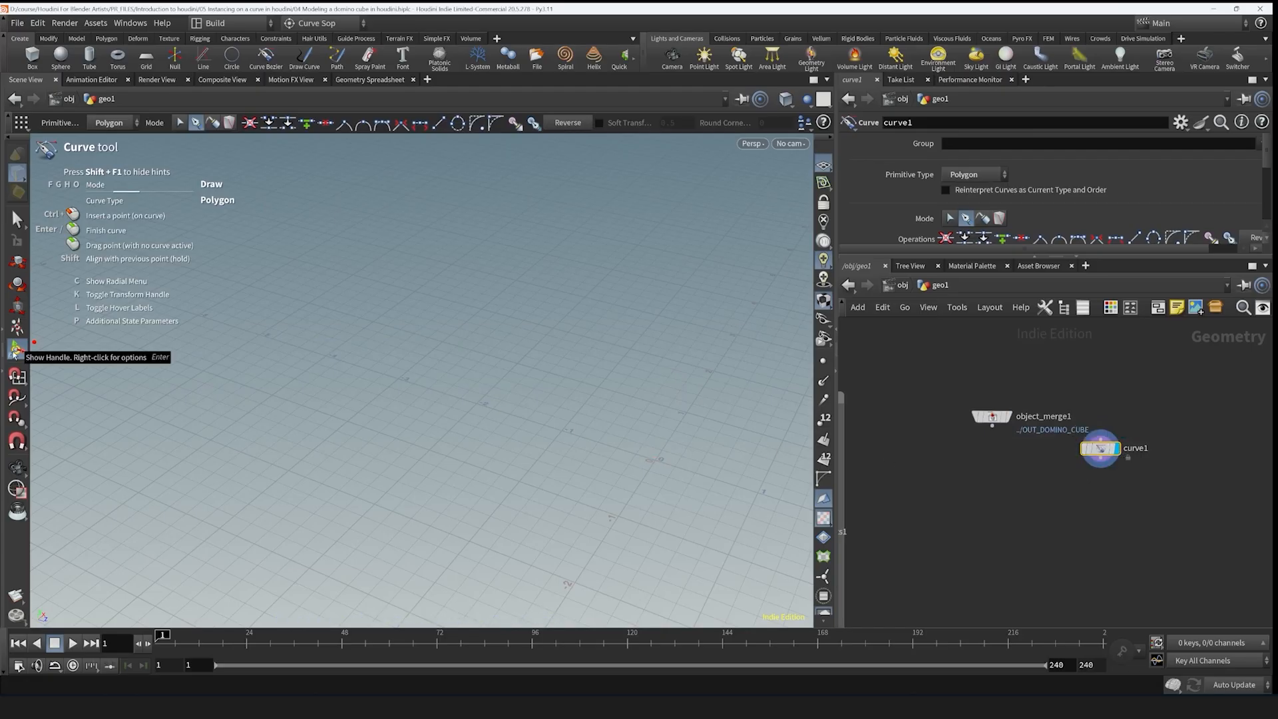
click(14, 351)
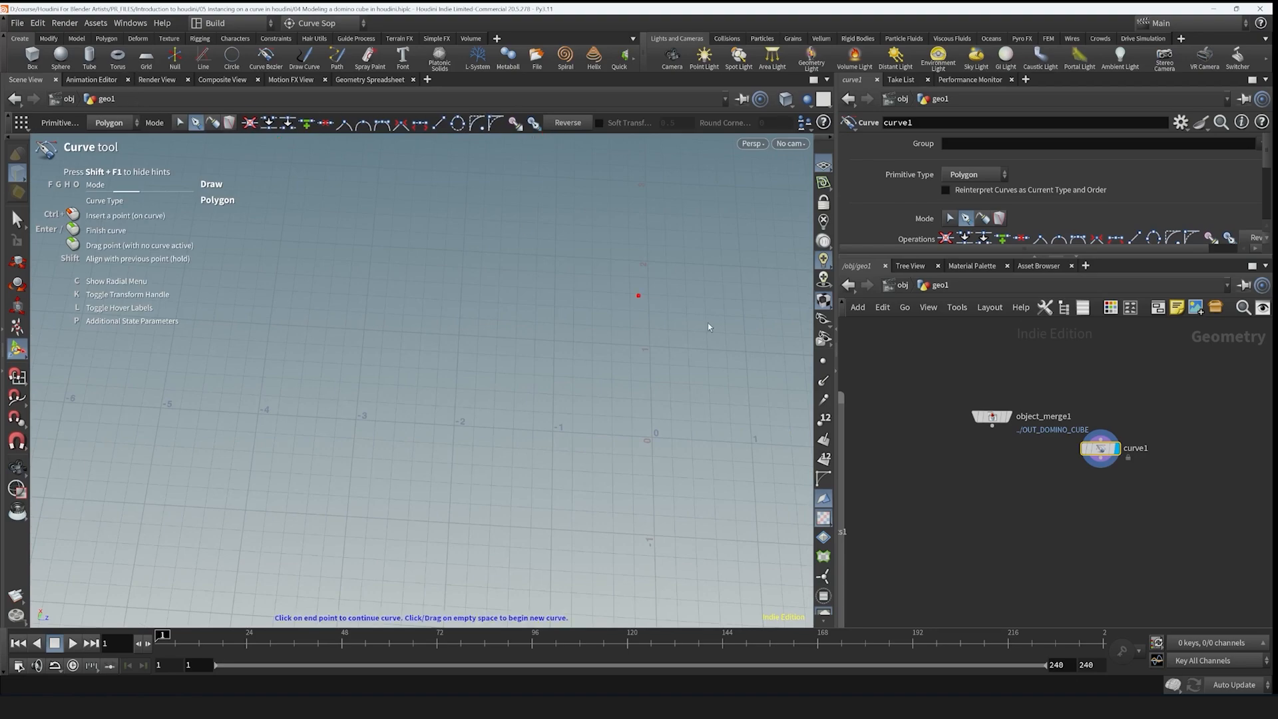
scroll(1044, 197, down, 5)
scroll(1026, 189, up, 5)
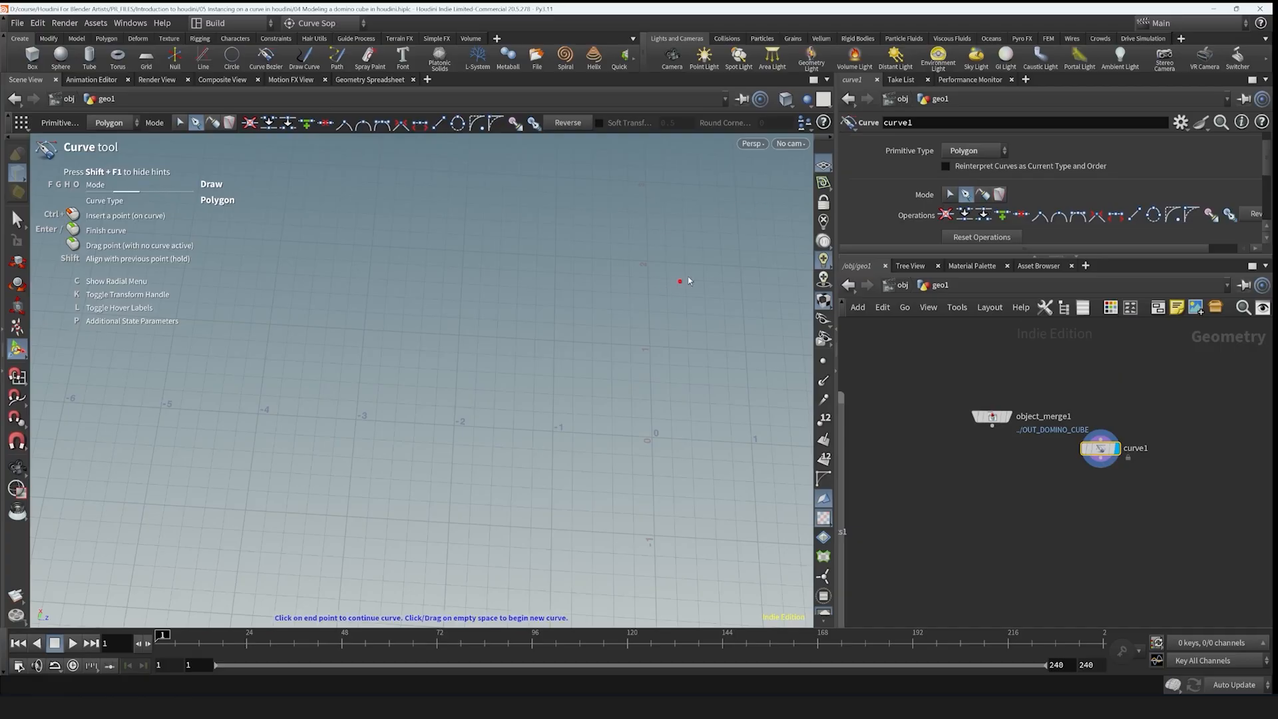
- Switch the viewport to the Top view and reactivate the Curve node's polygon drawing mode
key(Escape)
drag(676, 364, 611, 300)
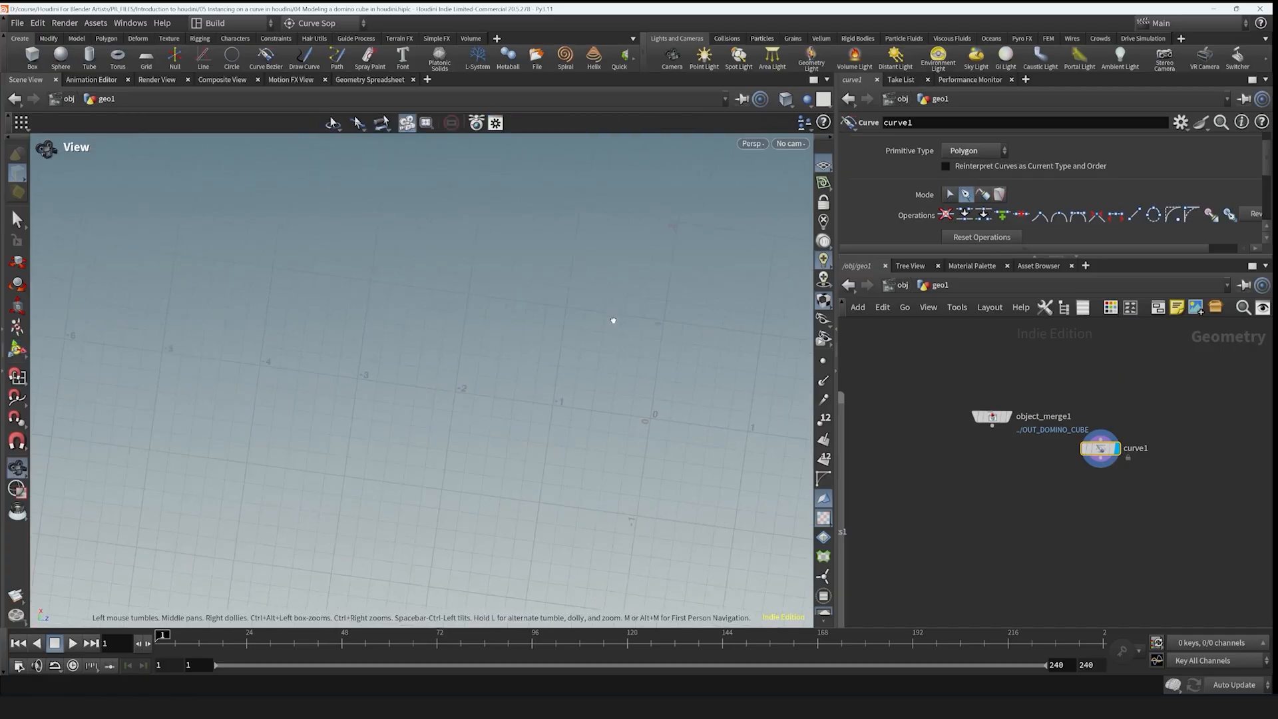
key(Return)
key(Escape)
click(751, 143)
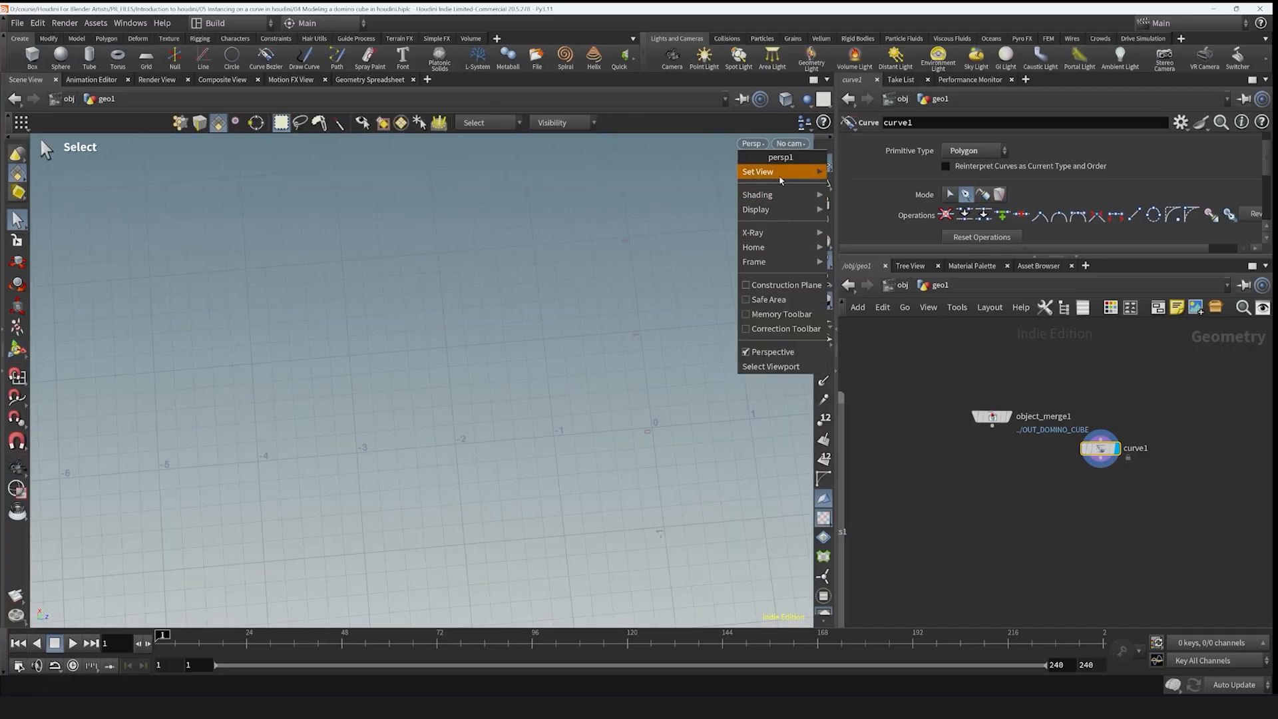
mouse_move(780, 181)
click(866, 186)
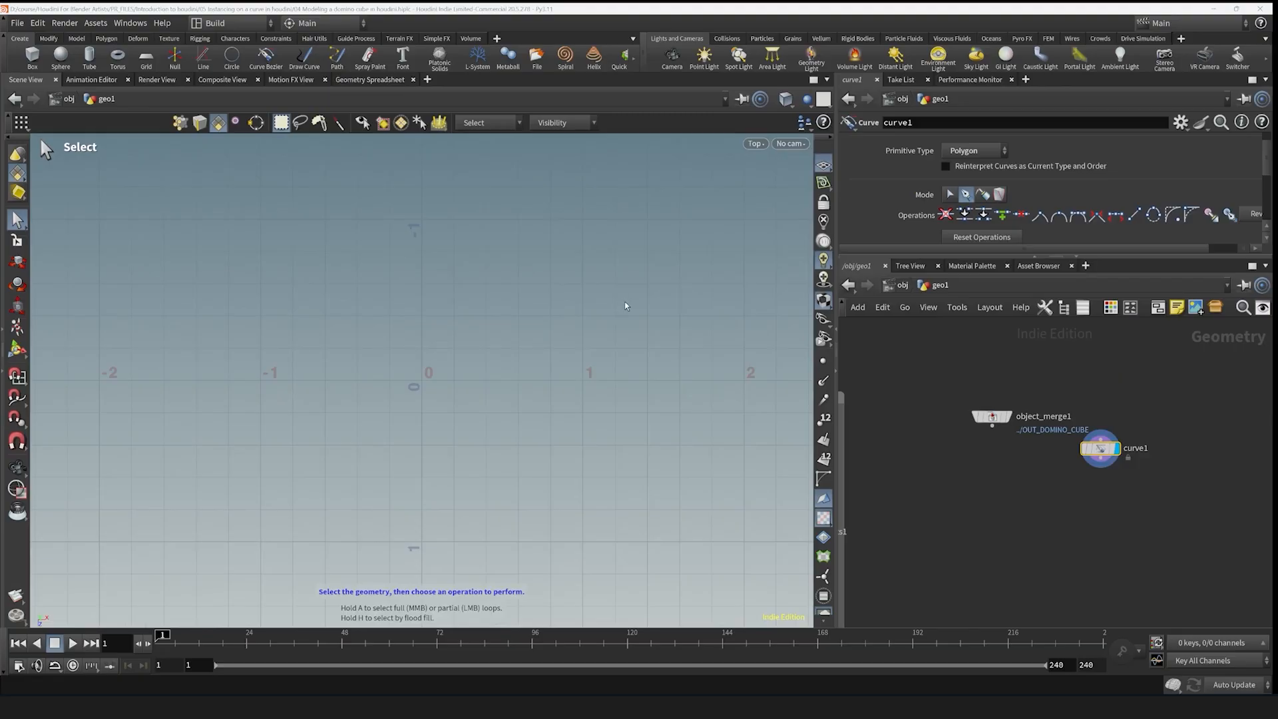
click(19, 350)
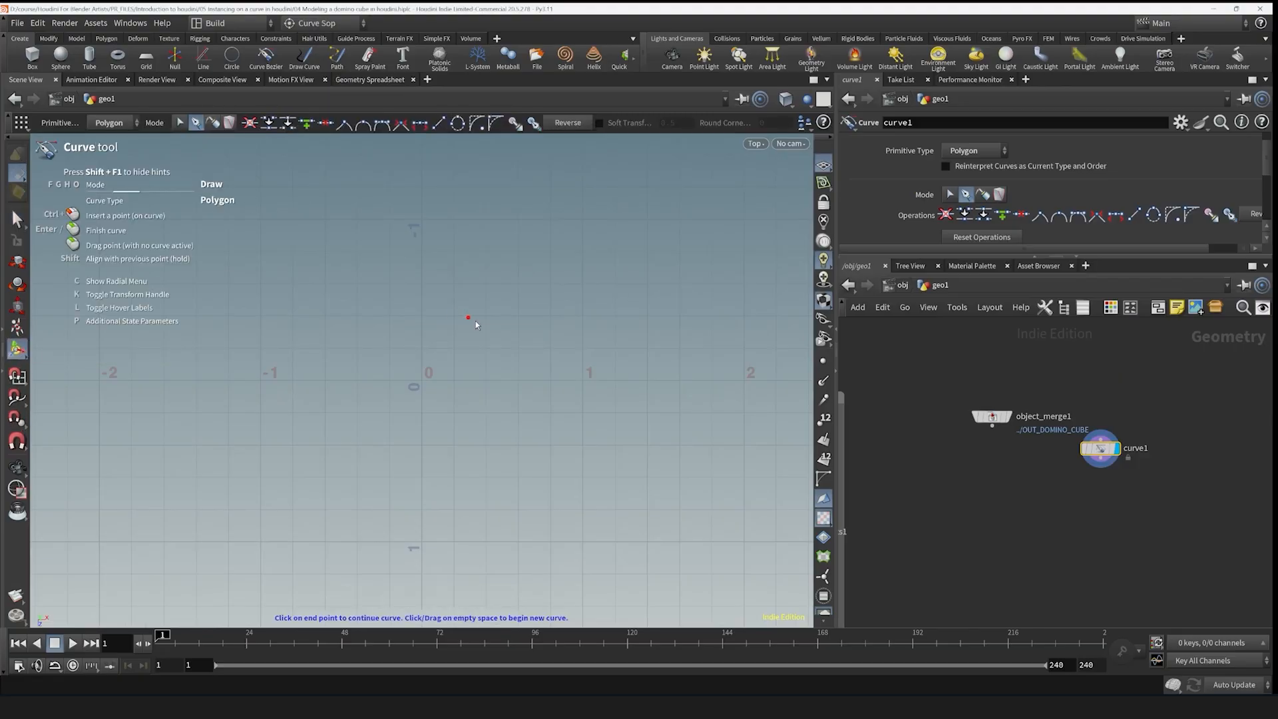
- Draw an open, nine-point zigzag polygon curve across the grid from about X = 2 to X = -2 and finish it
click(740, 380)
click(666, 252)
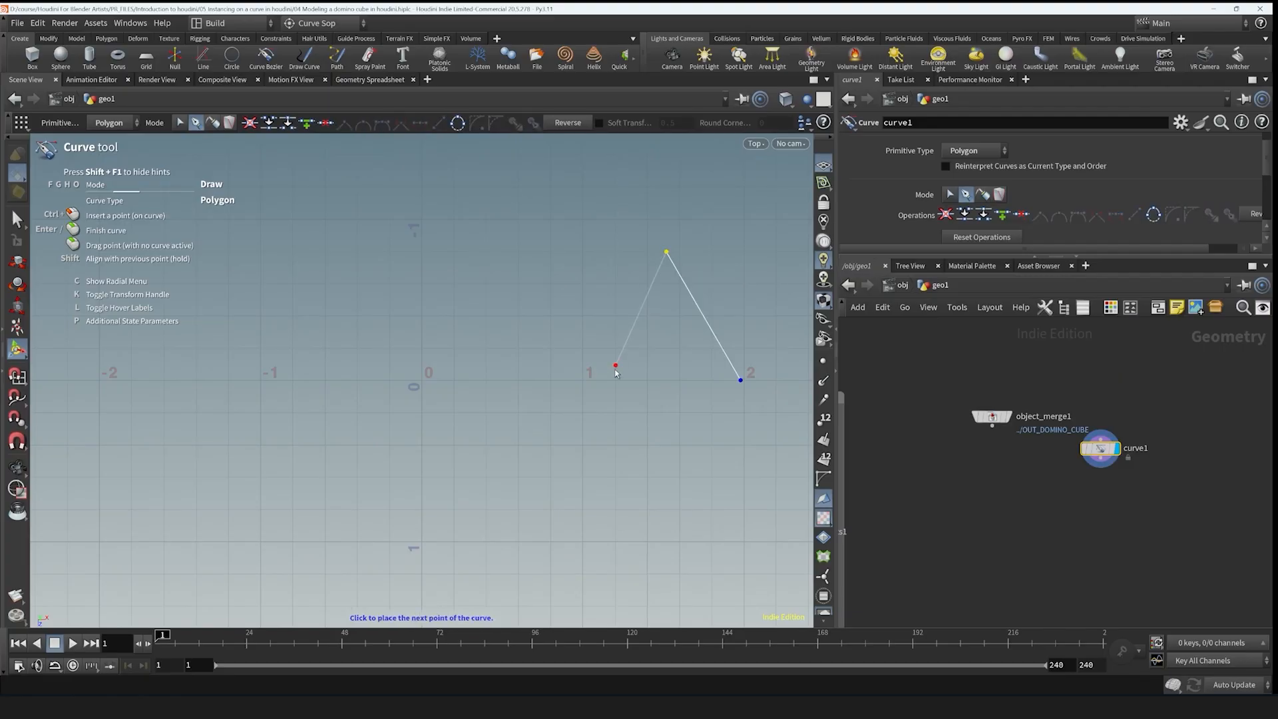
click(406, 465)
click(277, 360)
click(448, 281)
click(389, 199)
click(147, 243)
click(90, 386)
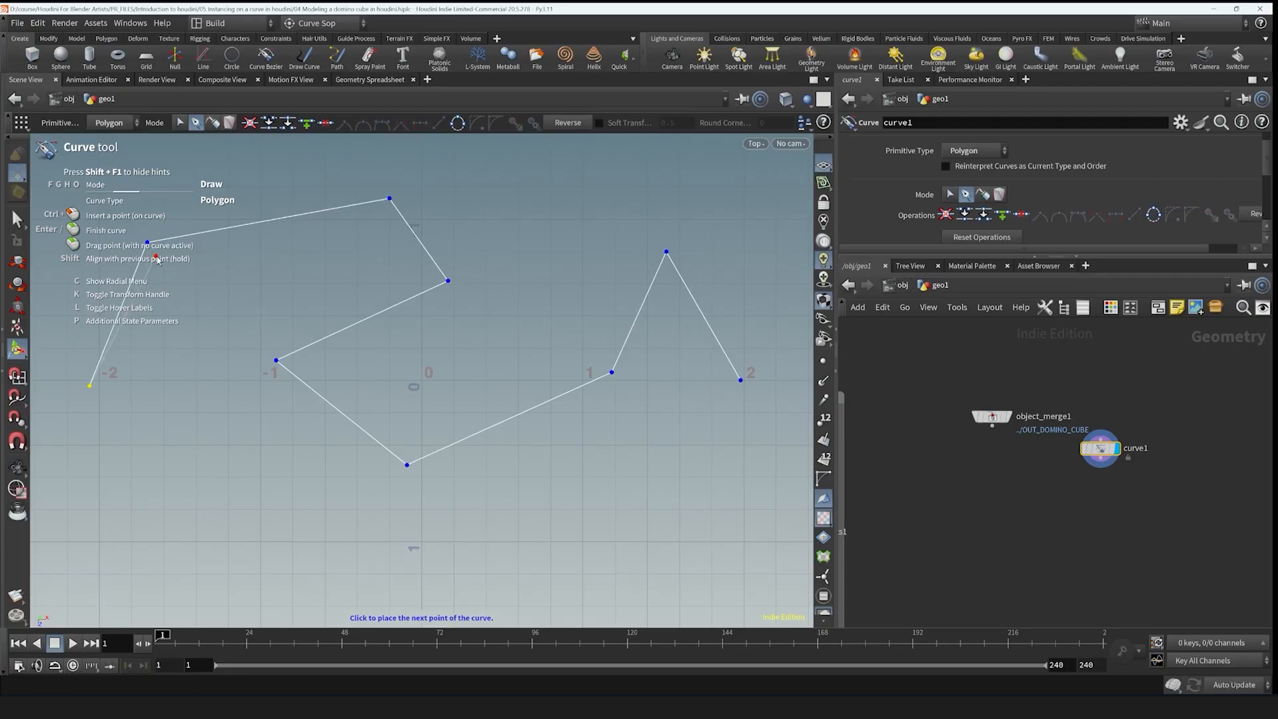
key(Return)
alt+middle_drag(396, 203, 466, 270)
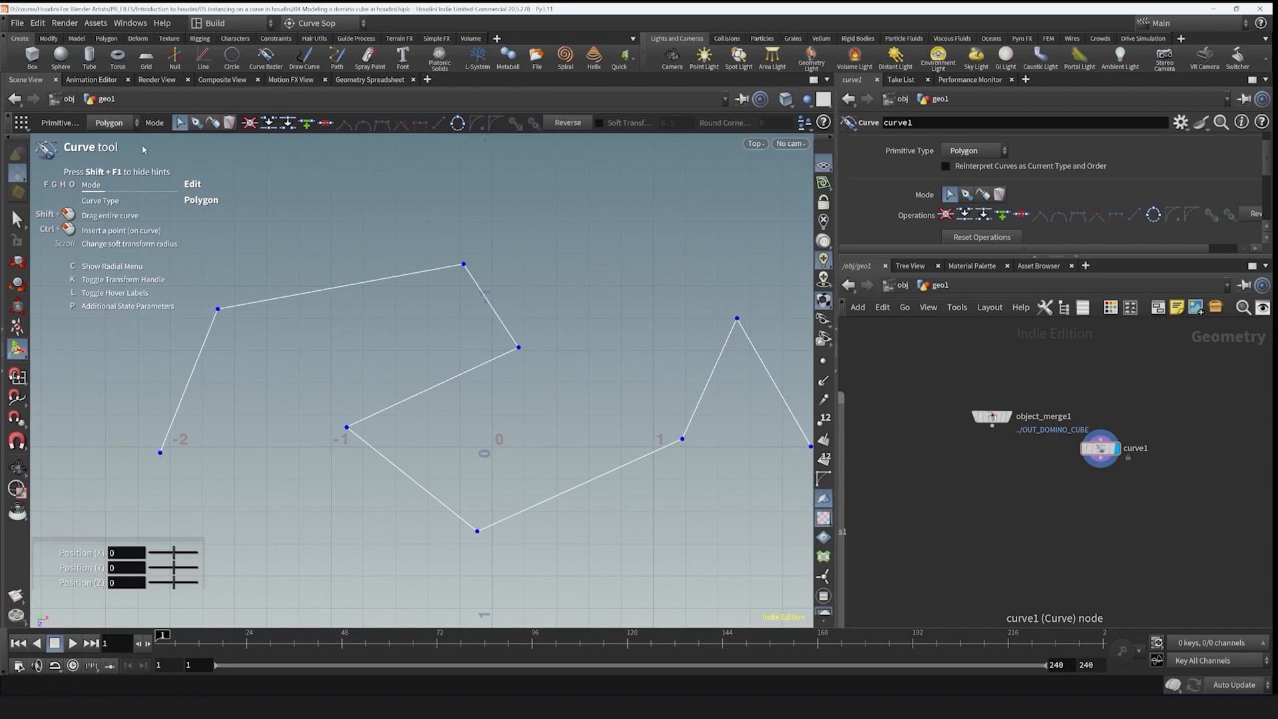
click(108, 122)
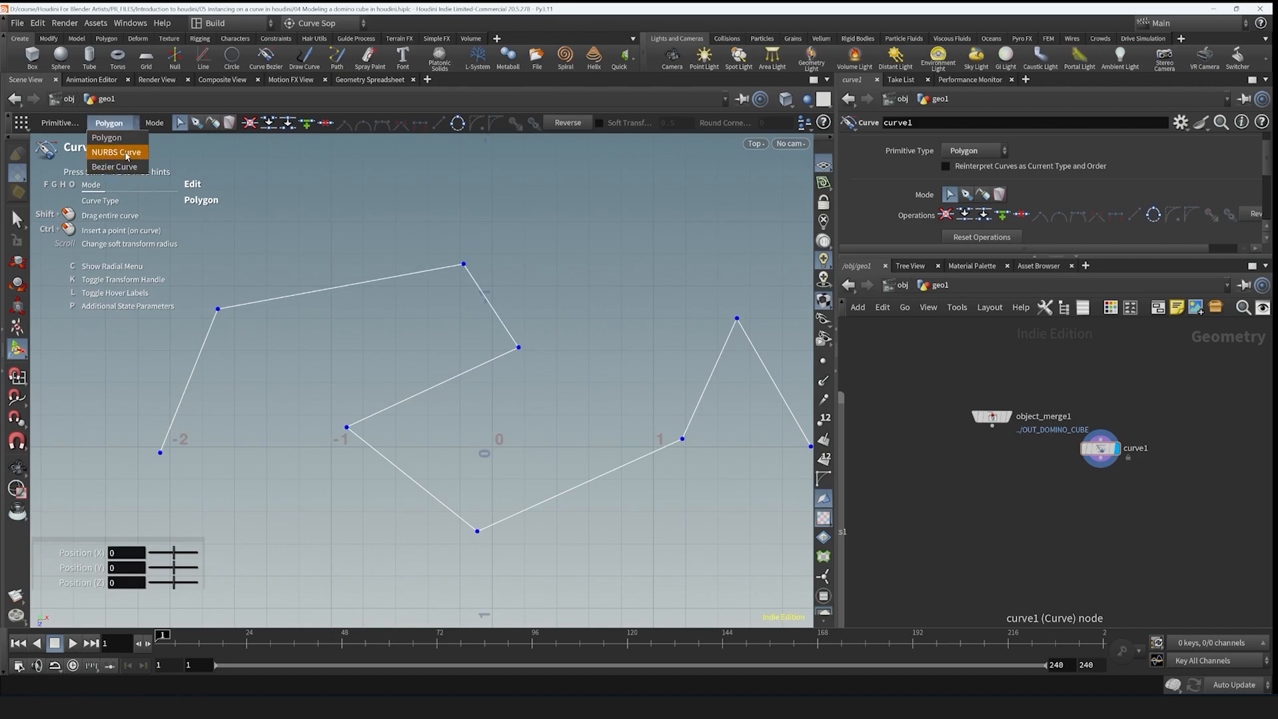
click(1124, 519)
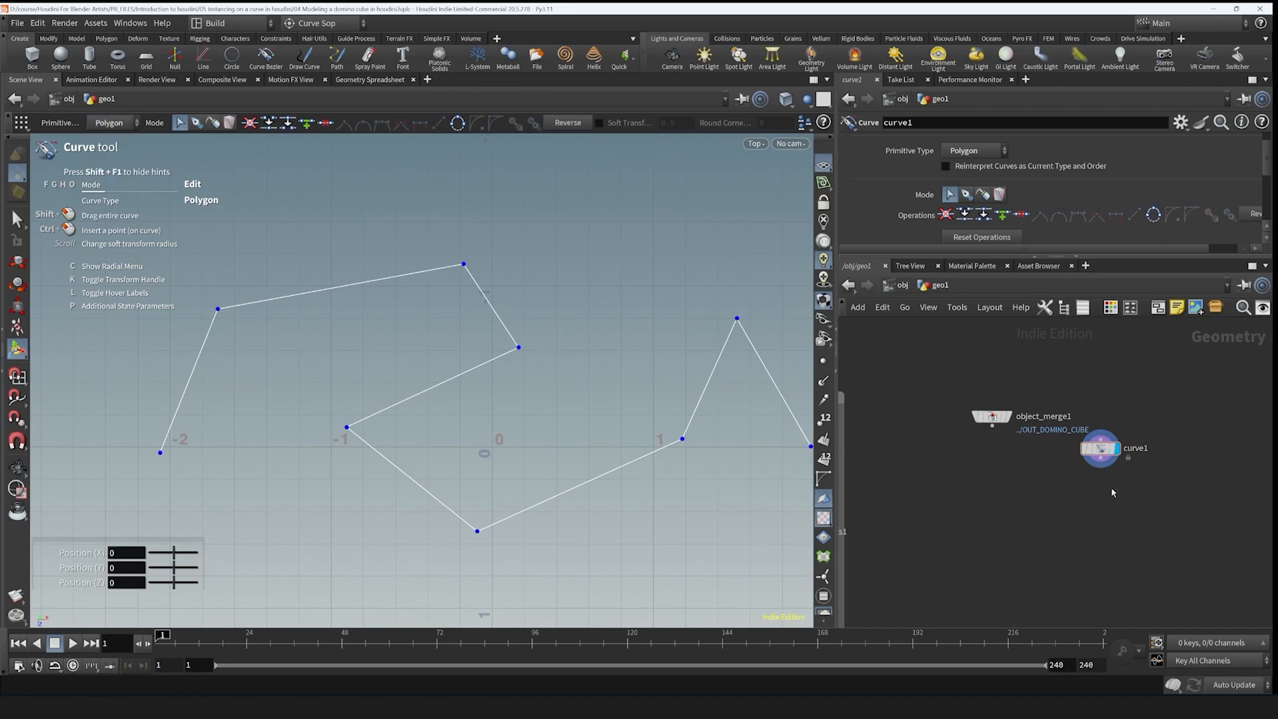
- Add a Convert node after the Curve node, display it, and set it to convert to NURBS Curve
scroll(1112, 486, up, 3)
key(Tab)
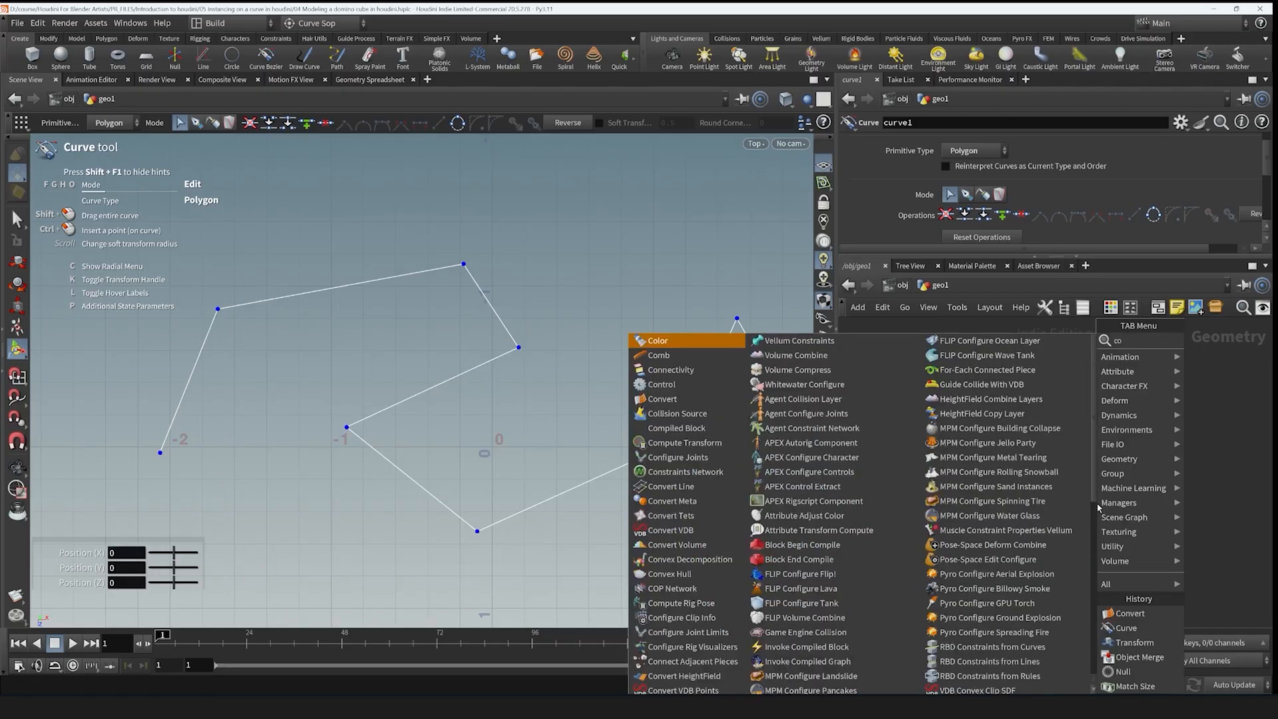
click(1130, 613)
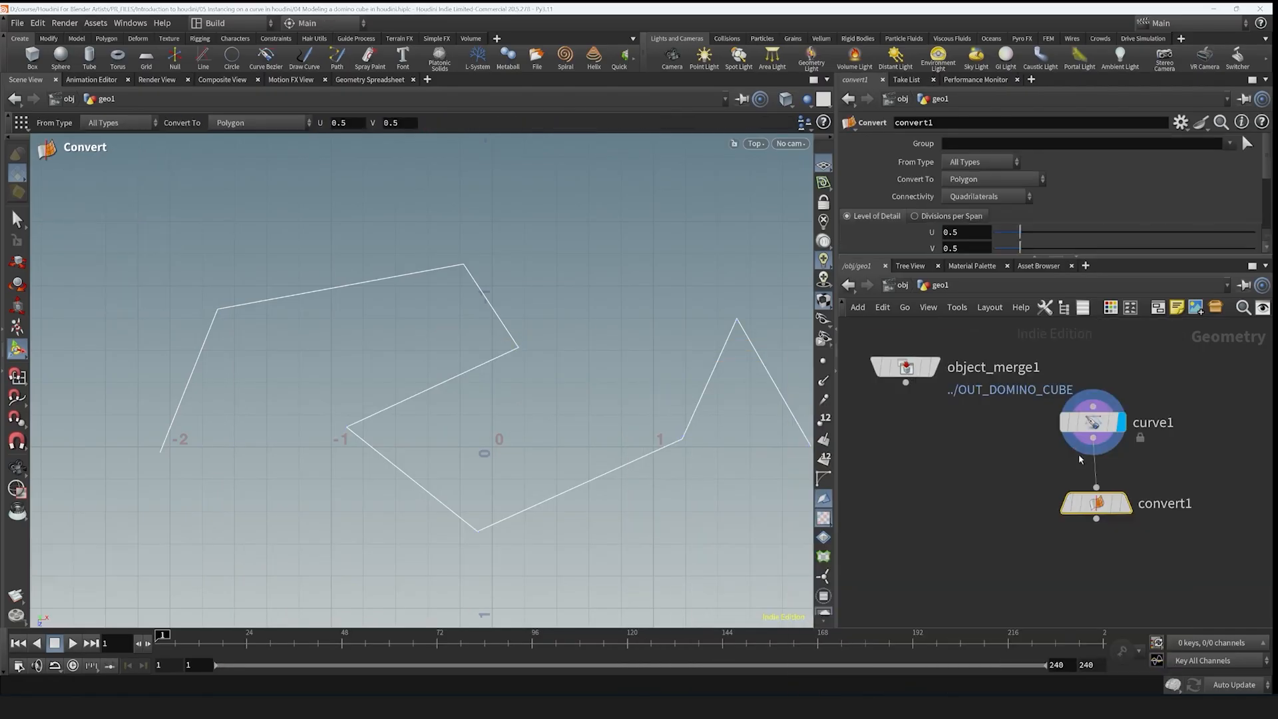
click(1125, 505)
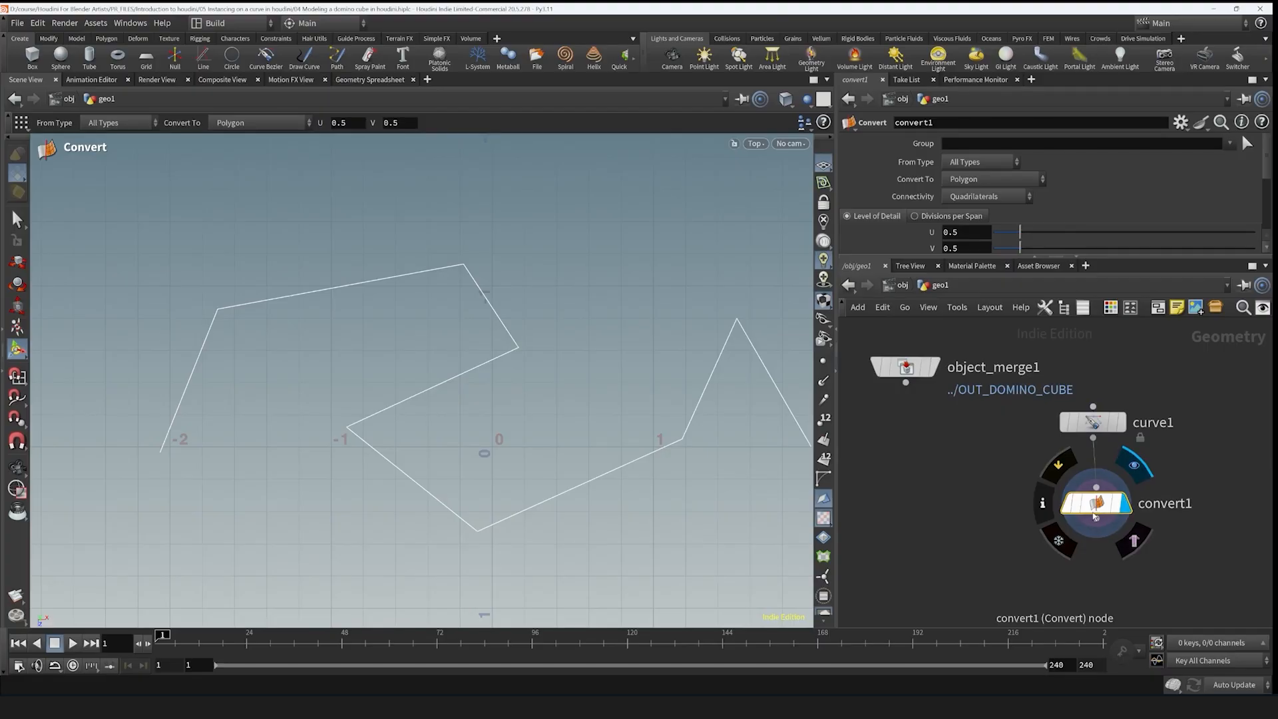
click(952, 179)
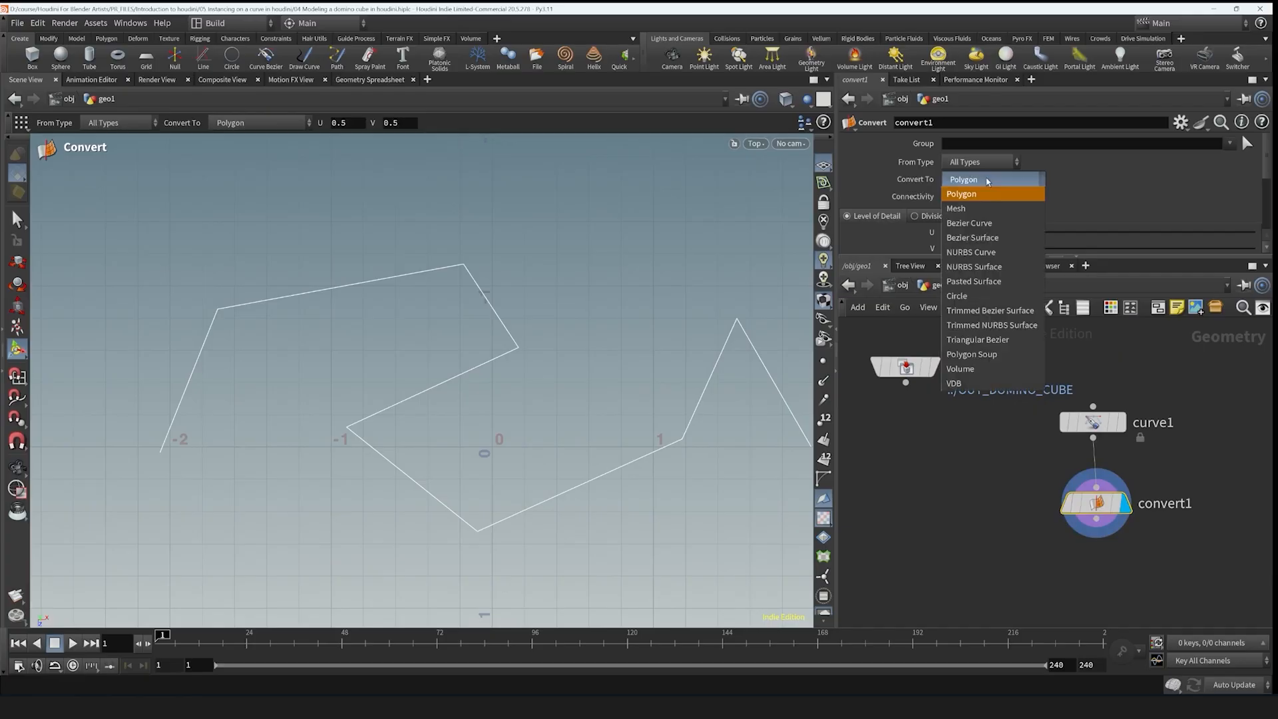
click(985, 250)
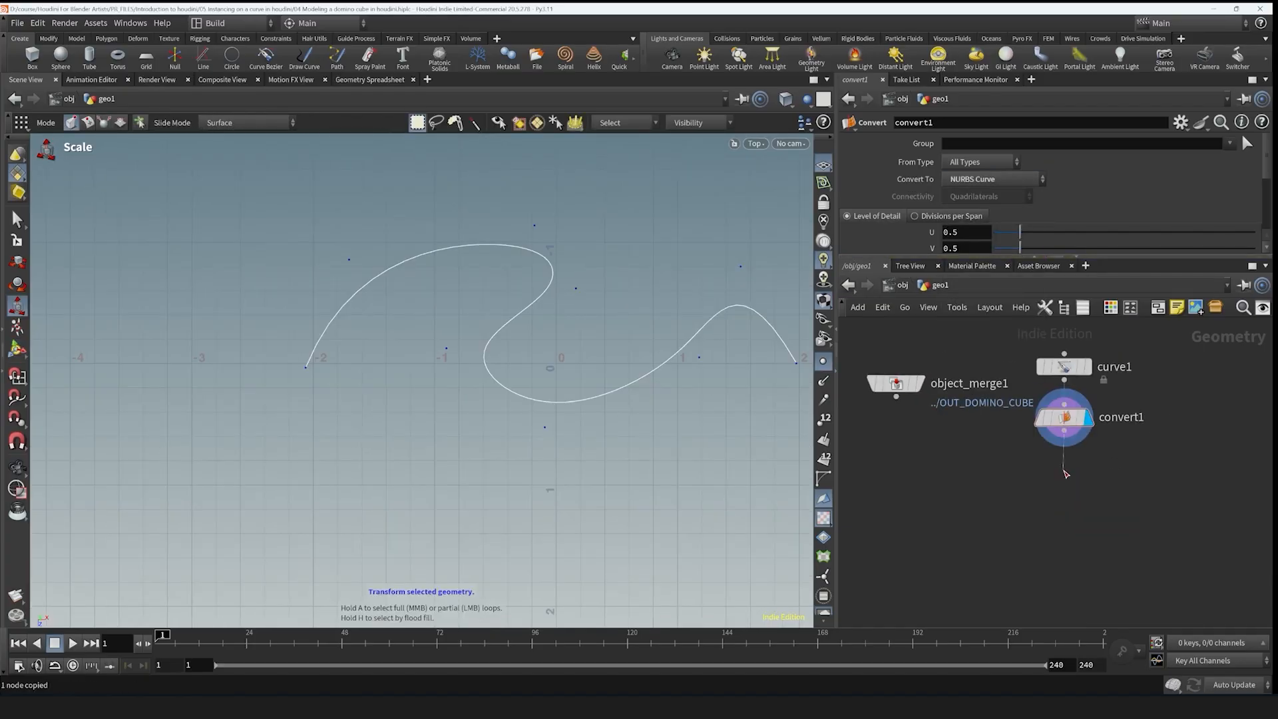
- Add a Resample node after the Convert node, display it, and set its maximum segment length to 0.411
key(Tab)
click(1109, 613)
click(1069, 472)
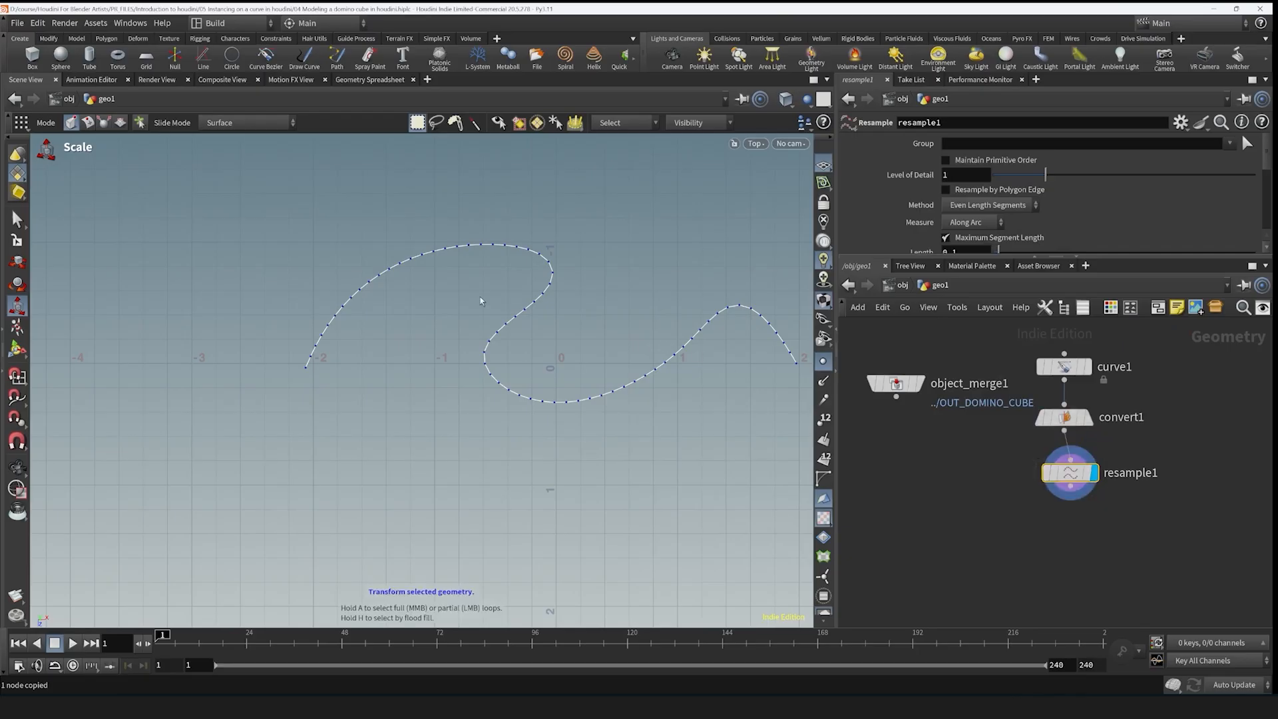
drag(1045, 174, 1015, 202)
scroll(1077, 234, down, 2)
key(h)
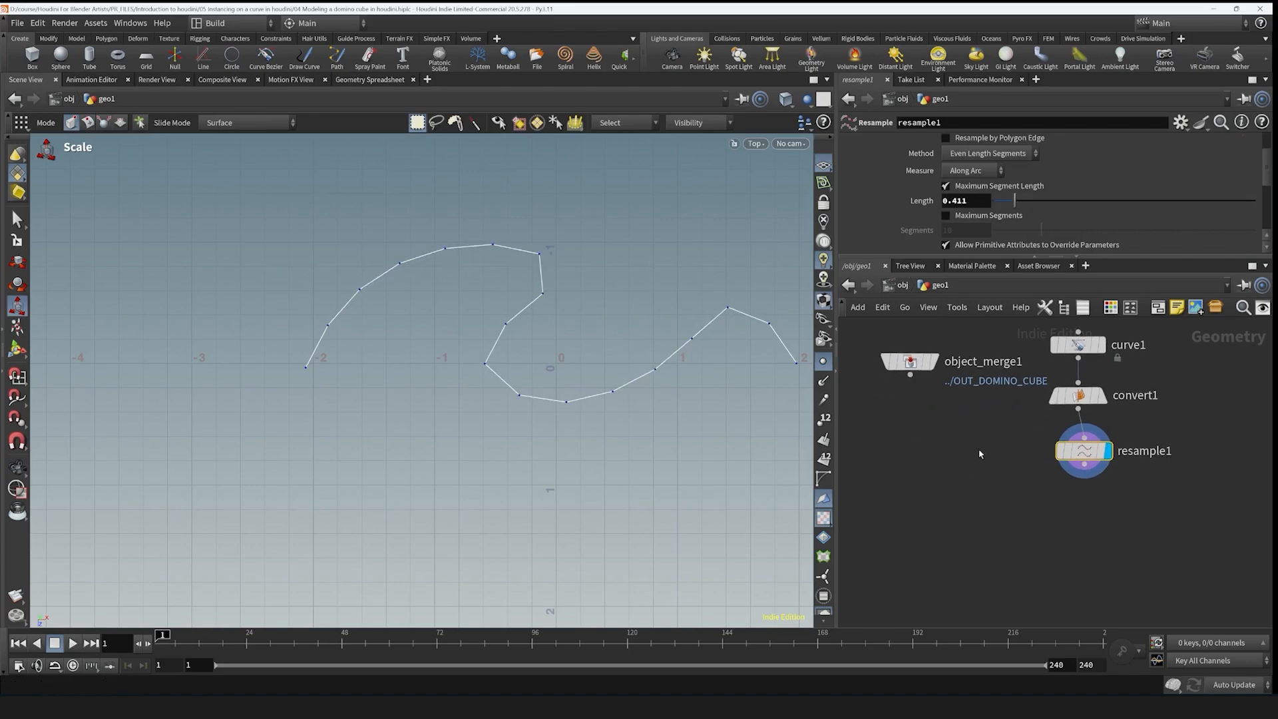
- Add a Copy to Curves node below the Object Merge and Resample nodes
scroll(982, 459, up, 3)
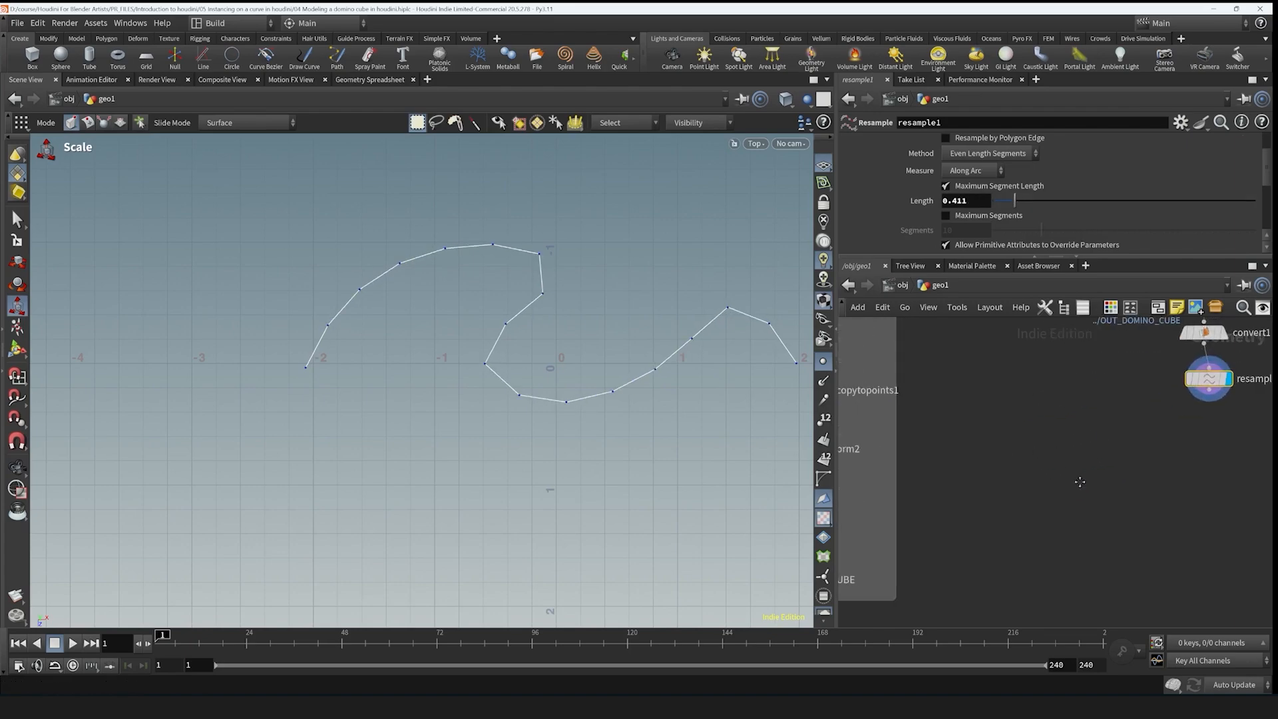
scroll(1060, 454, down, 1)
key(Tab)
text(copy)
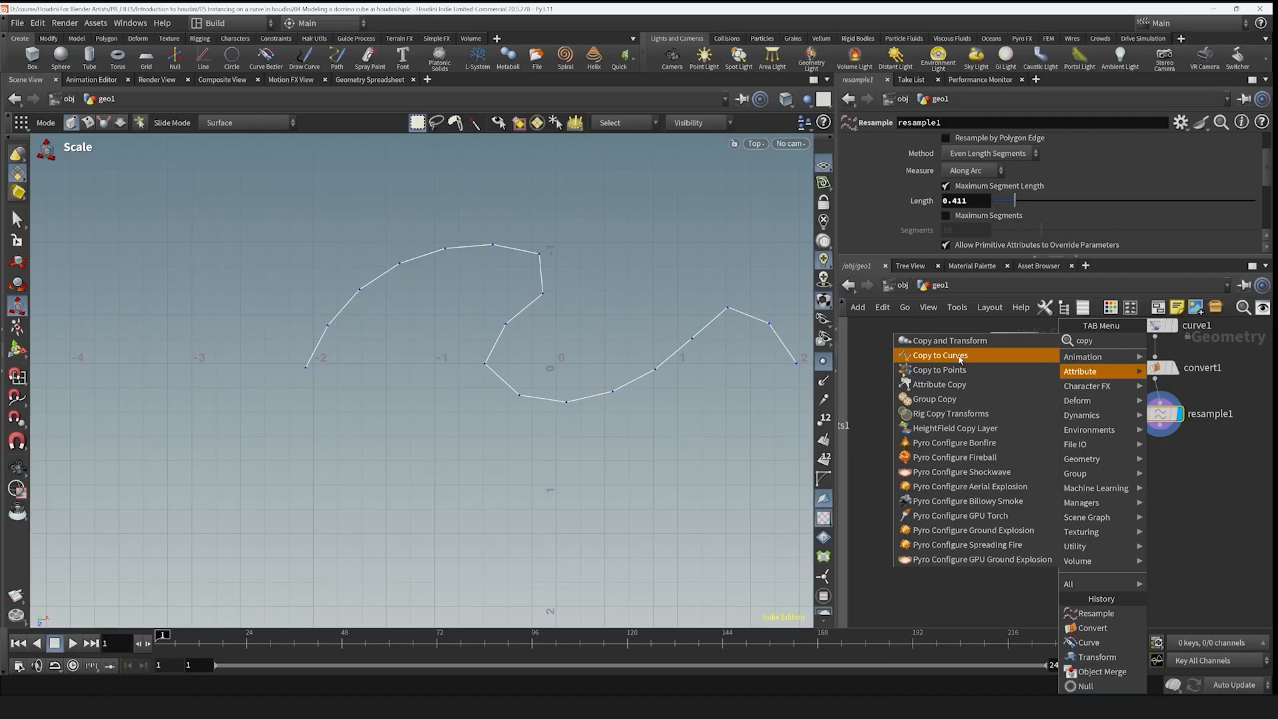
click(959, 356)
click(1038, 442)
scroll(1030, 499, down, 2)
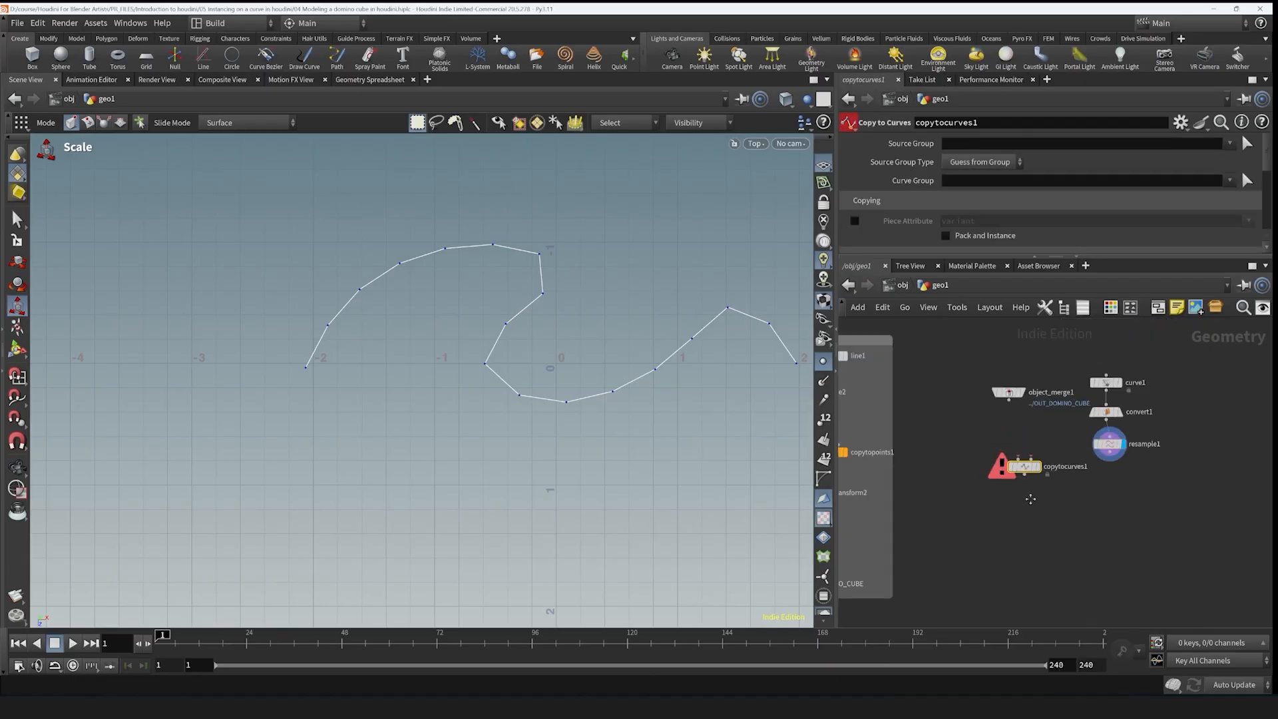
- Connect the Object Merge to the first input of Copy to Curves and the Resample to its second input
scroll(872, 475, up, 2)
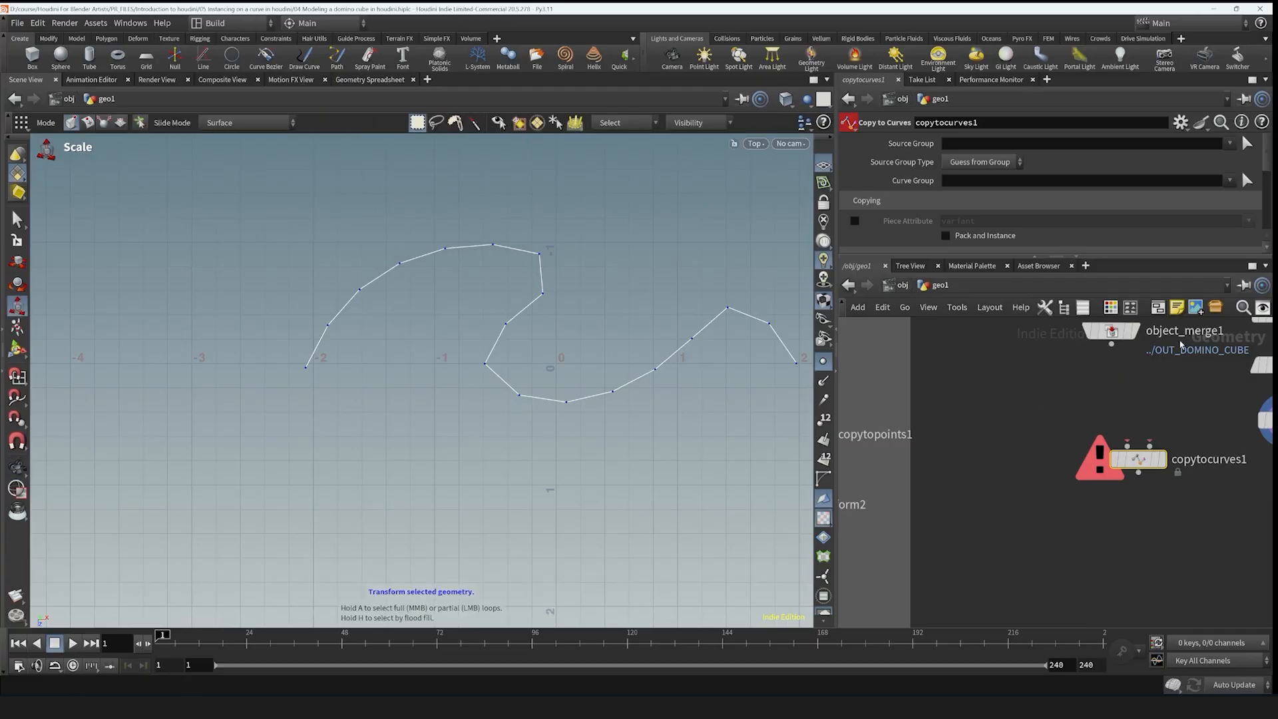
middle_drag(1181, 344, 1107, 373)
drag(1037, 373, 1053, 474)
drag(1209, 474, 1117, 517)
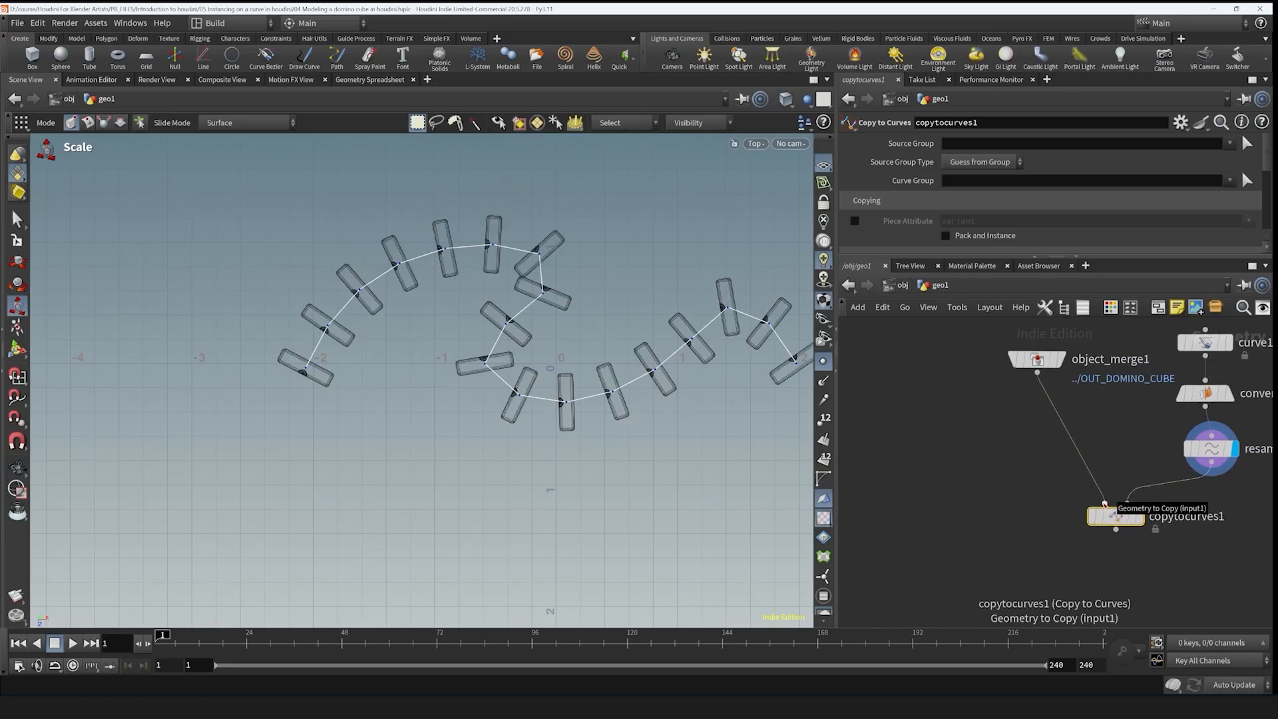
mouse_move(1105, 504)
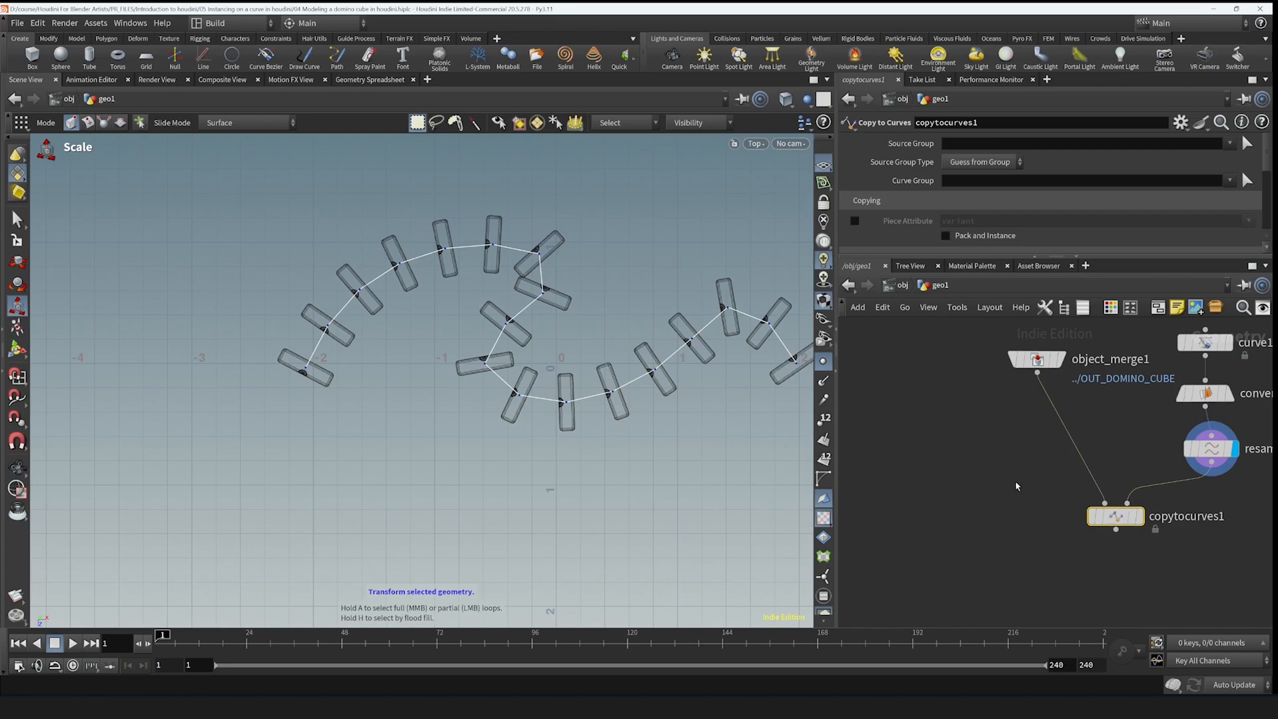
- Switch the viewport back to the perspective view and view the dominoes along the curve from a raised angle
scroll(1136, 461, down, 3)
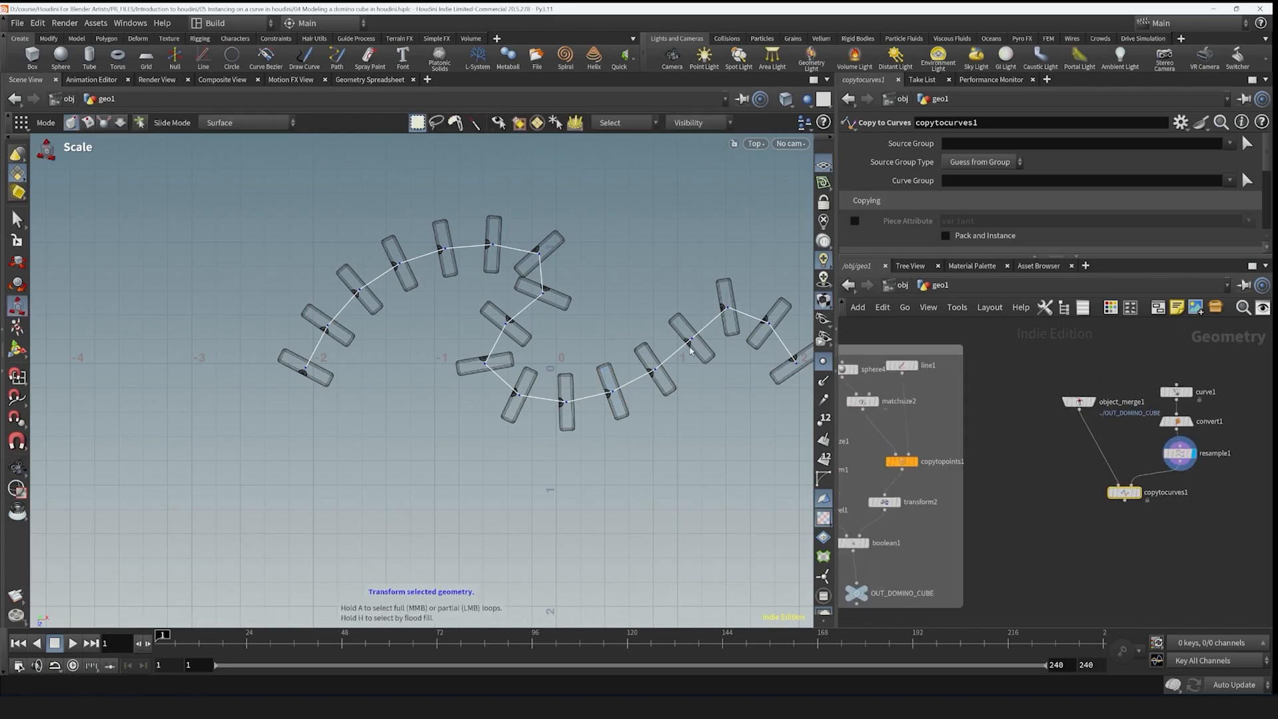
click(754, 143)
click(787, 167)
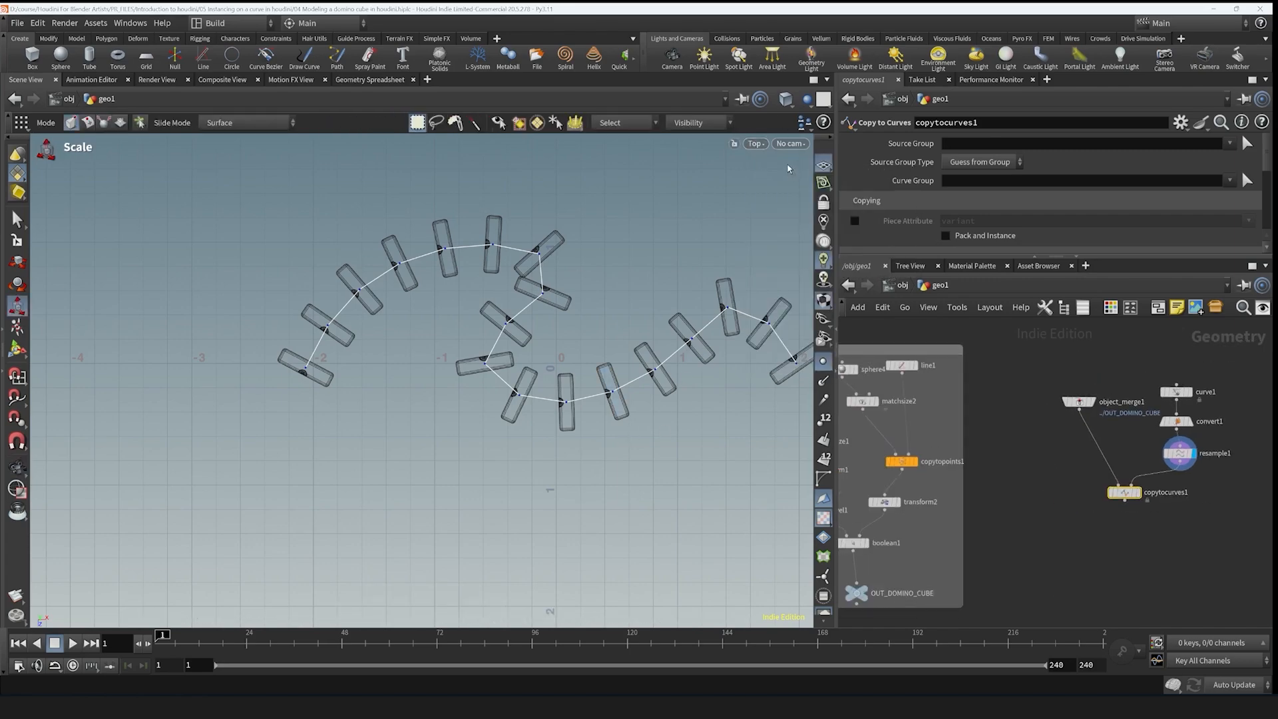
click(758, 145)
mouse_move(802, 174)
click(869, 172)
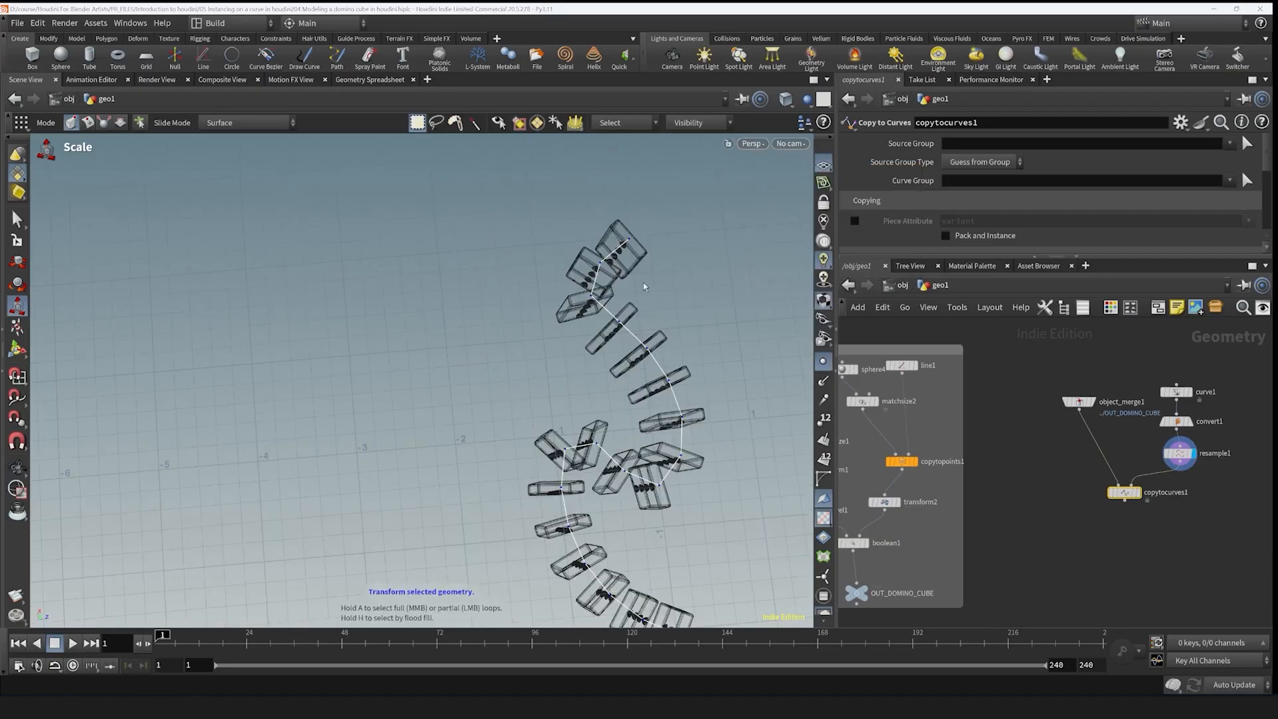
alt+drag(643, 285, 747, 199)
key(e)
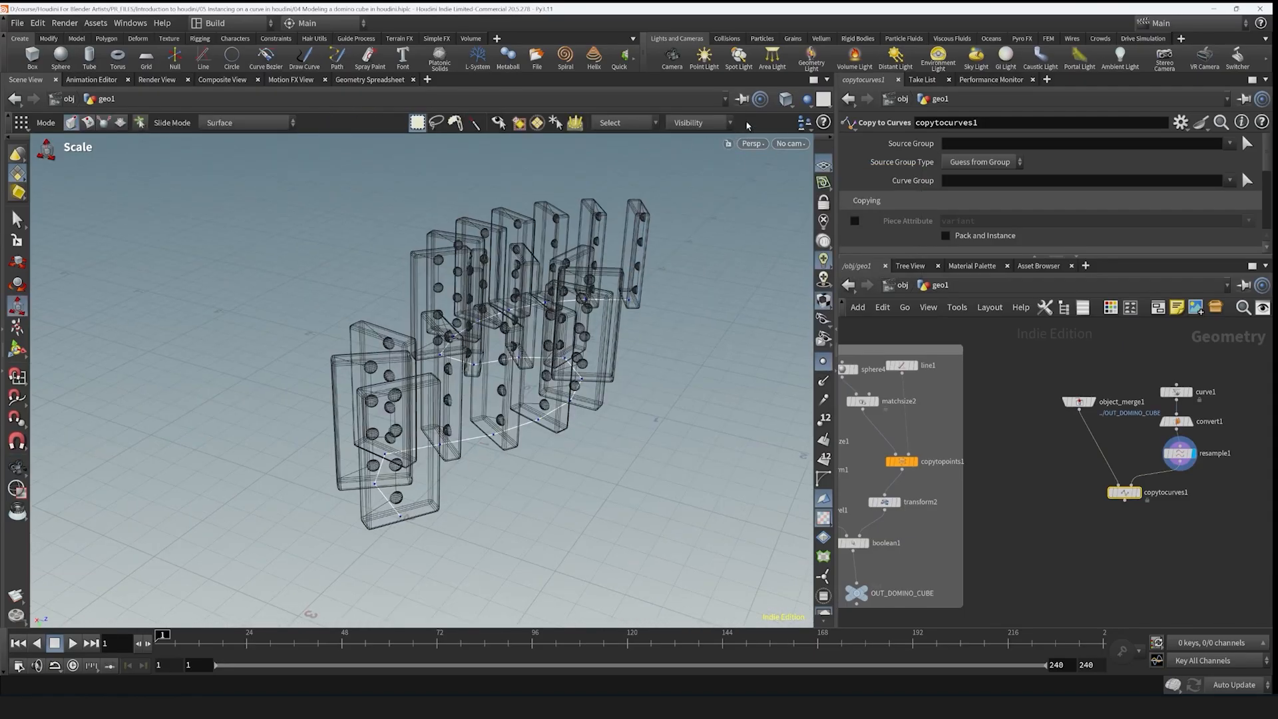
- Display the Copy to Curves node and turn off the point display in the viewport
click(1137, 493)
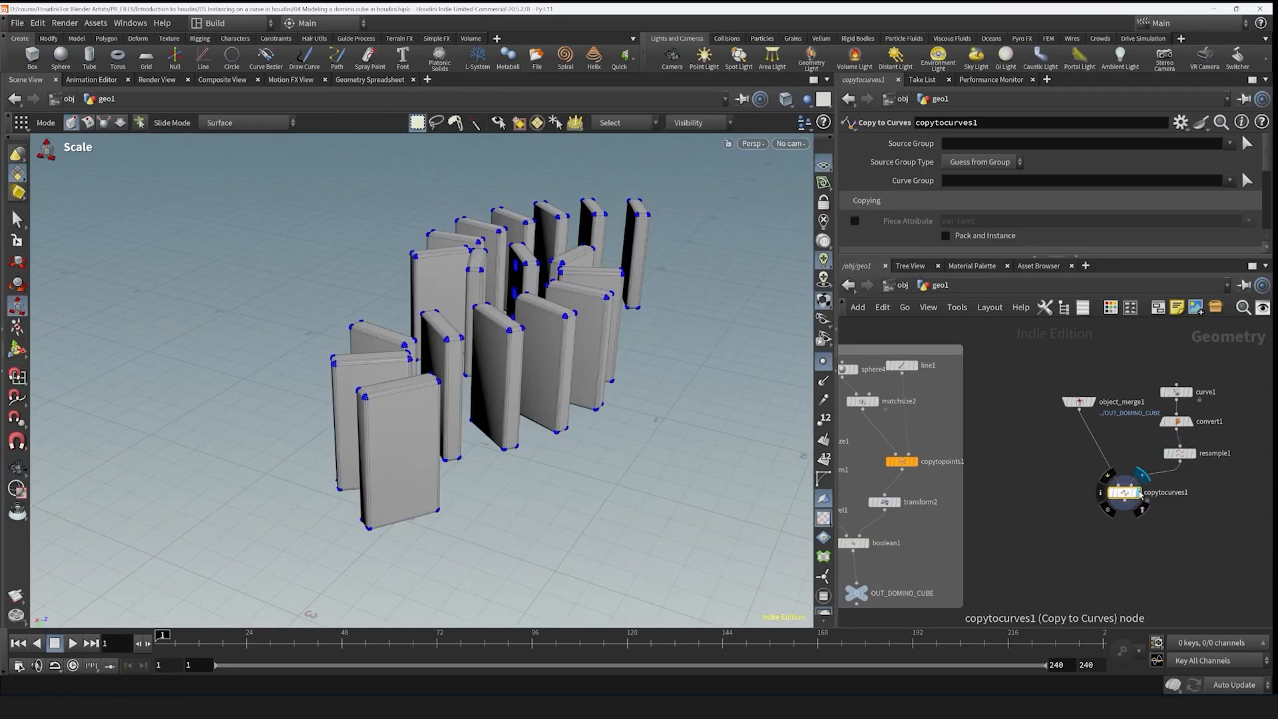
key(Escape)
drag(679, 408, 493, 386)
key(e)
click(823, 363)
scroll(1110, 434, up, 4)
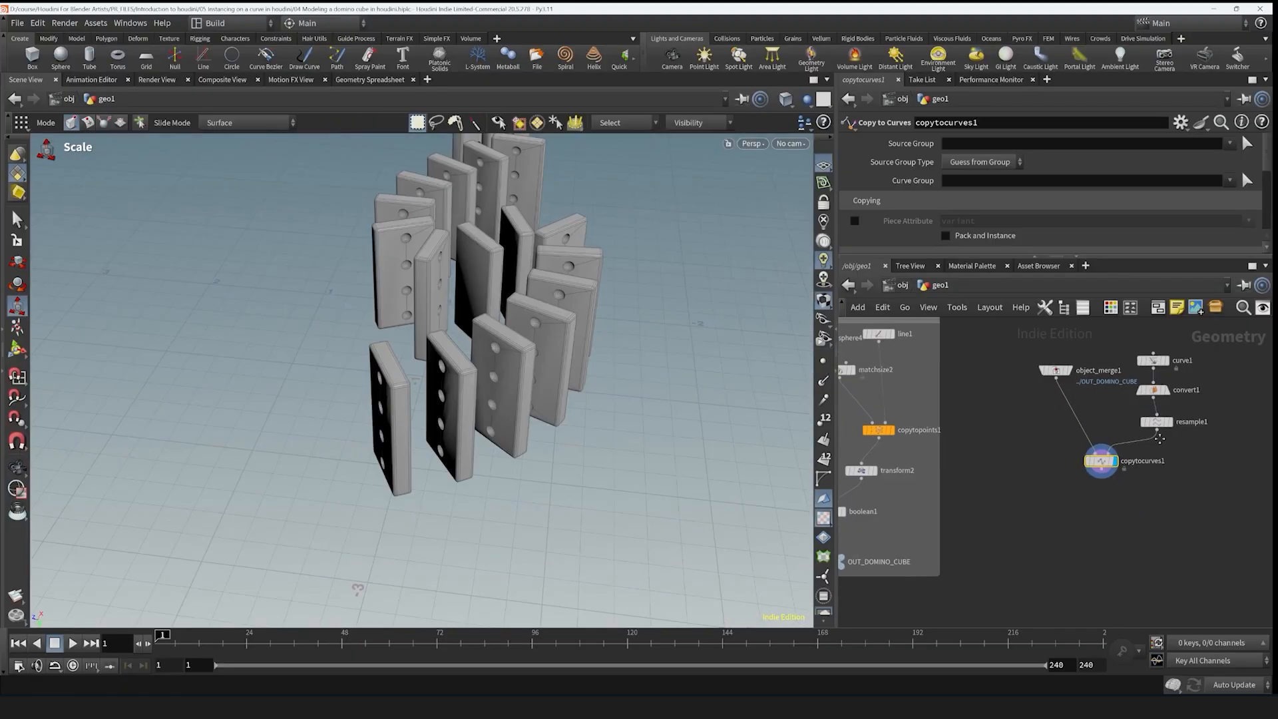
- Add a Copy to Points node just above the Copy to Curves node for comparison
middle_drag(1109, 433, 1254, 448)
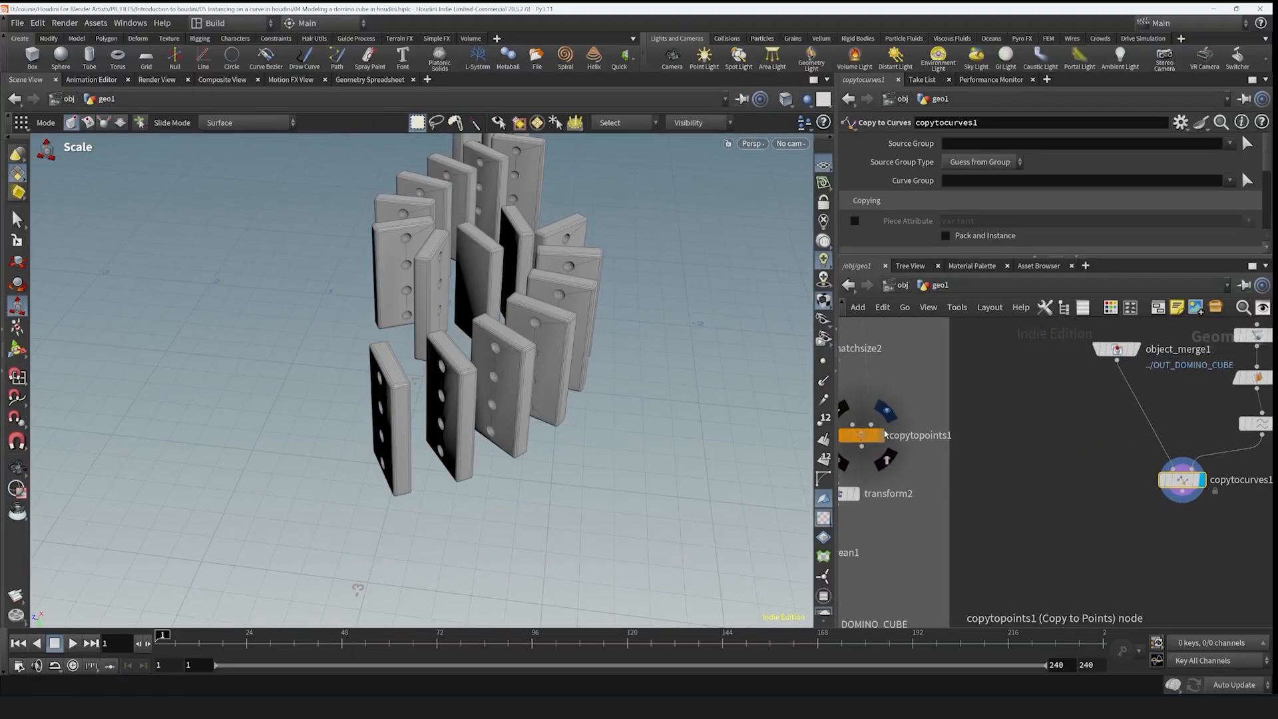
scroll(1115, 490, down, 1)
middle_drag(1115, 490, 1021, 520)
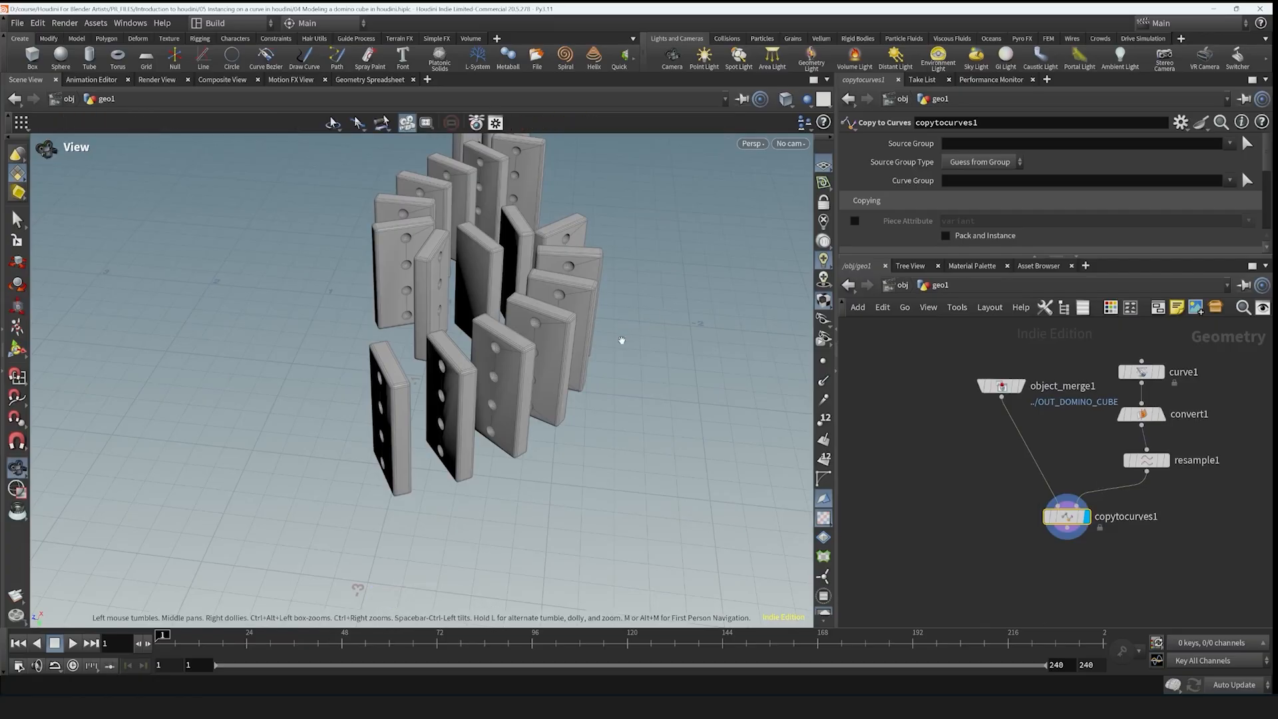
drag(466, 400, 520, 379)
scroll(959, 445, up, 2)
key(Tab)
text(c)
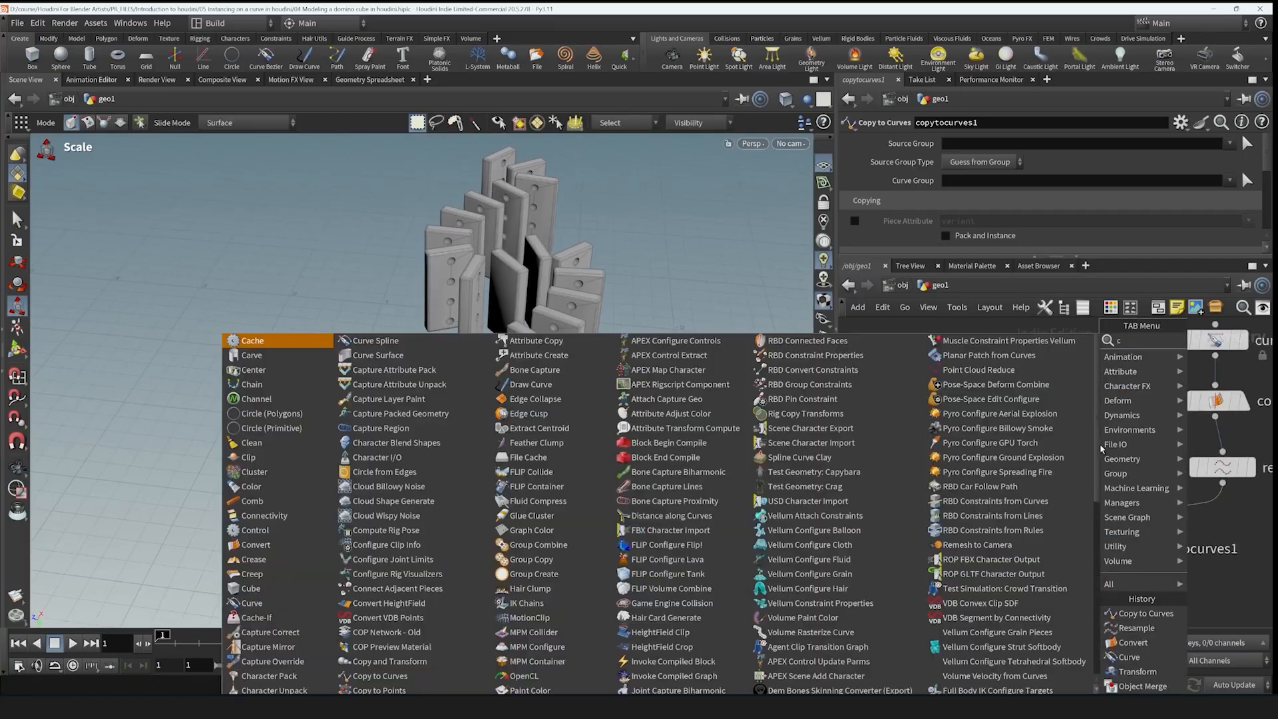
text(opy to p)
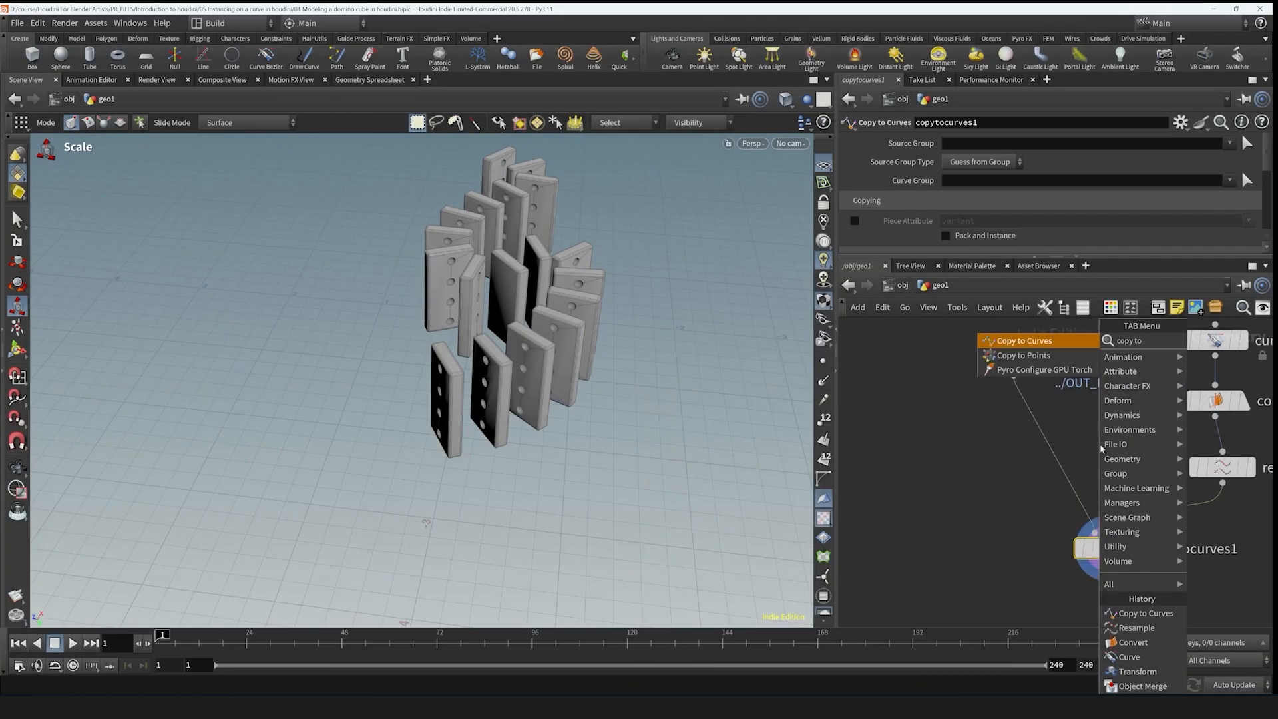
key(Return)
- Connect the Object Merge and the Resample to the two inputs of the new Copy to Points node and display it
click(1022, 385)
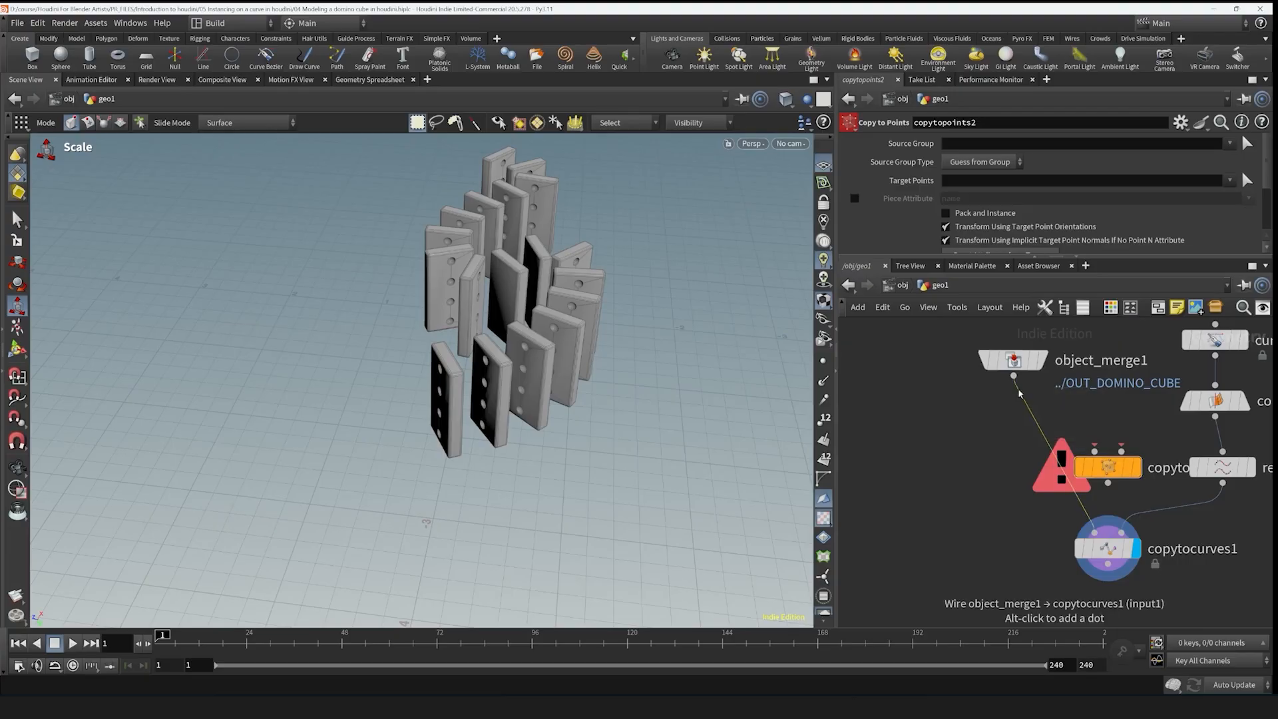
click(1095, 451)
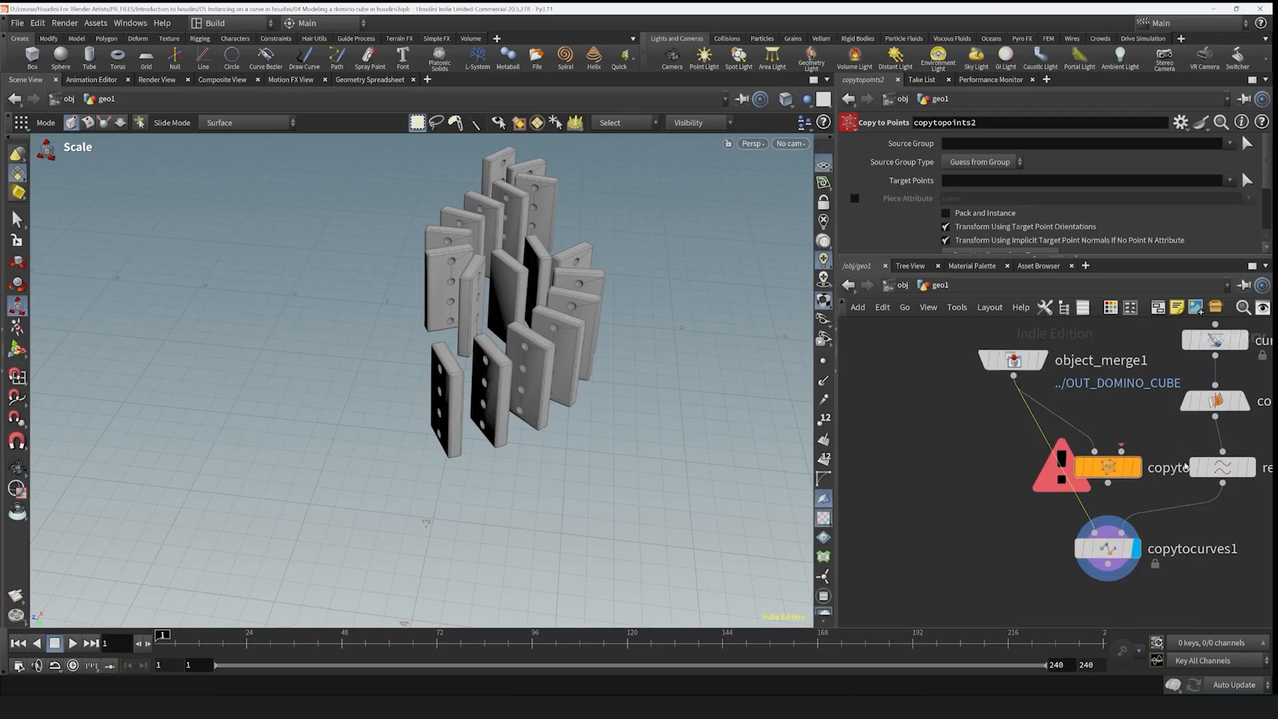
click(1223, 484)
click(1122, 451)
click(1137, 467)
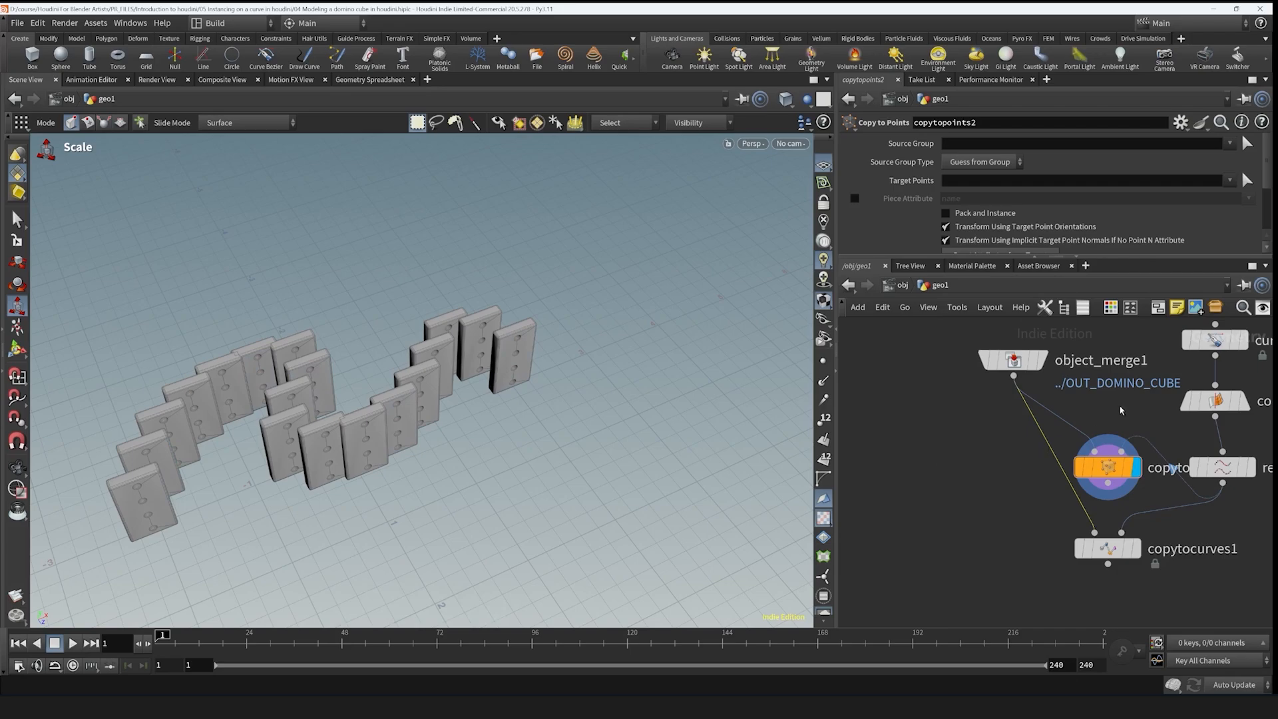
- Delete the Copy to Points comparison node, display the Copy to Curves node and view the dominoes from a low angle
key(Delete)
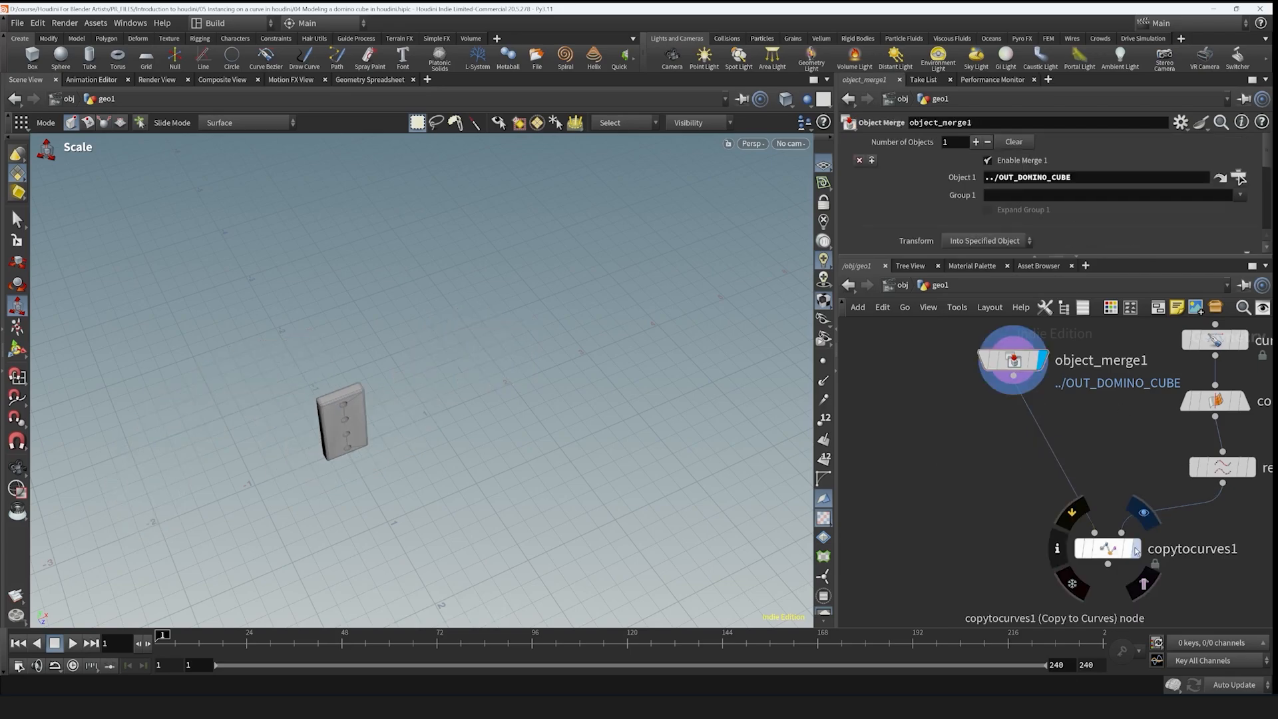
click(1137, 550)
key(Escape)
mouse_move(439, 293)
mouse_down()
mouse_move(477, 280)
mouse_move(495, 327)
mouse_move(457, 306)
mouse_up()
key(e)
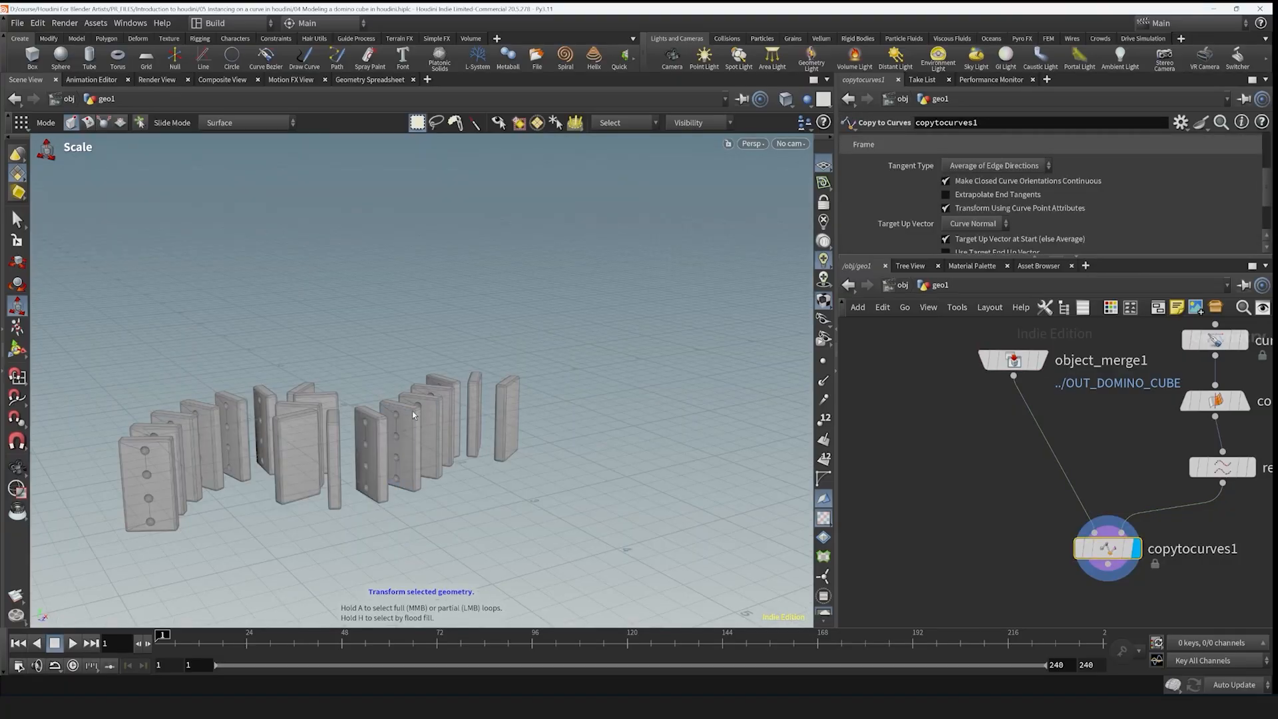
key(Escape)
drag(414, 420, 472, 468)
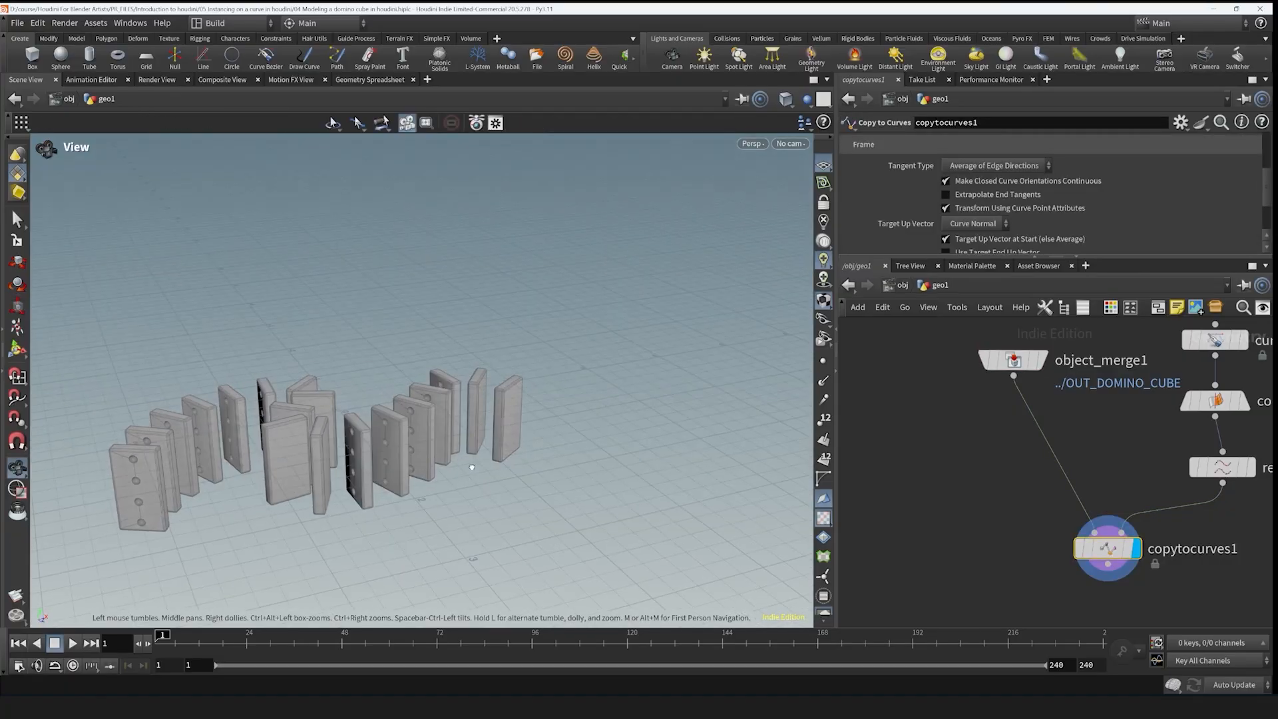
- Try X Axis as the Copy to Curves node's target up vector and view the dominoes from above
key(e)
scroll(915, 209, up, 2)
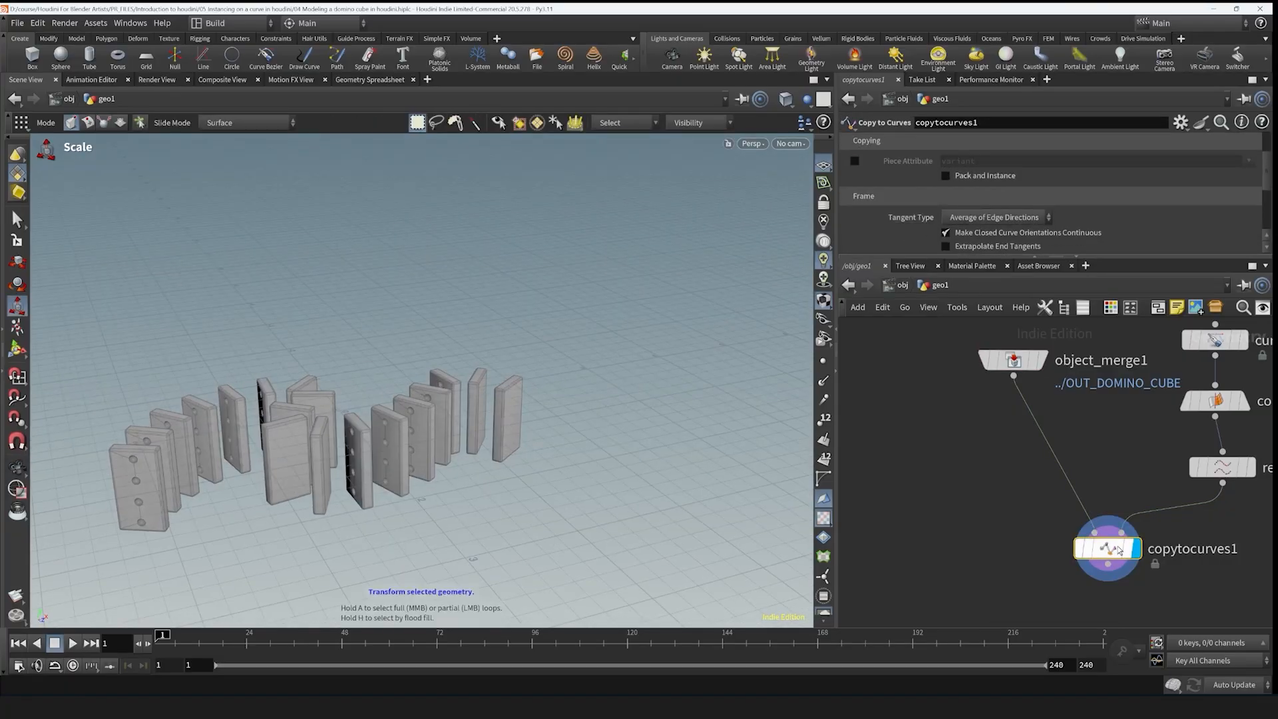
scroll(924, 185, down, 2)
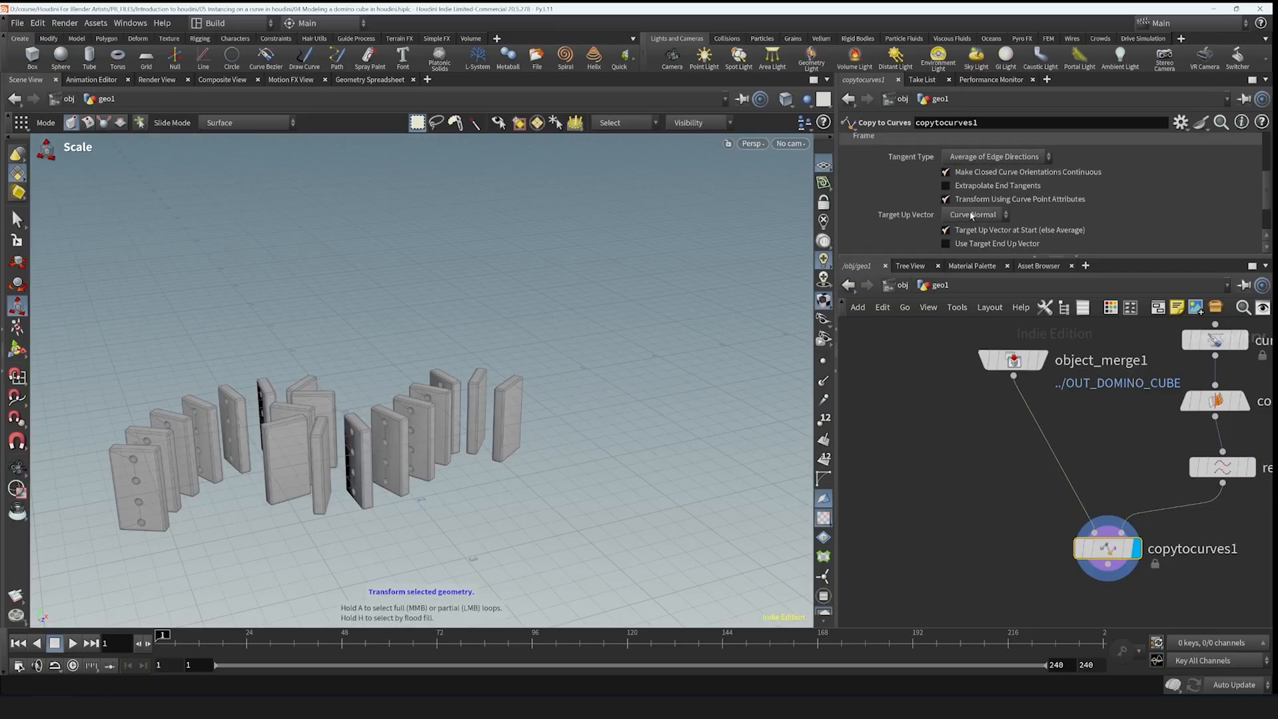
click(973, 215)
click(956, 244)
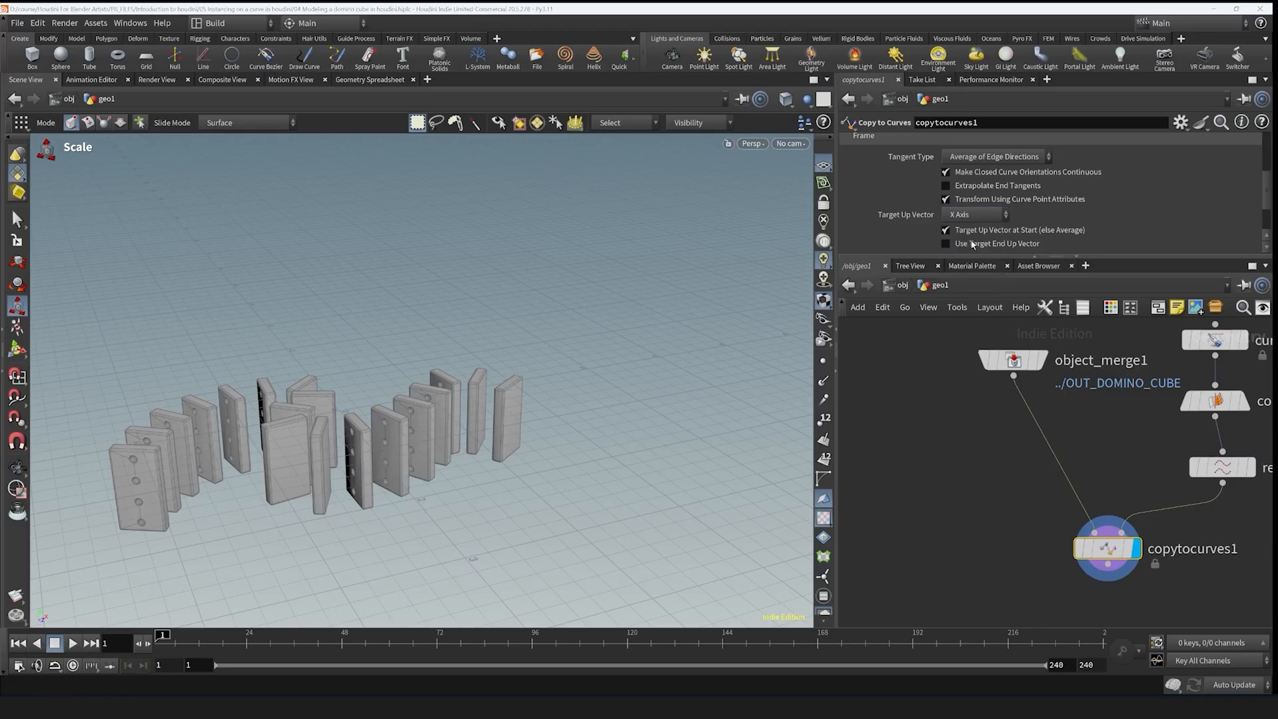
key(Escape)
drag(655, 220, 436, 287)
key(e)
- Set the target up vector of the Copy to Curves node to Y Axis and check the dominoes from a low angle
click(973, 215)
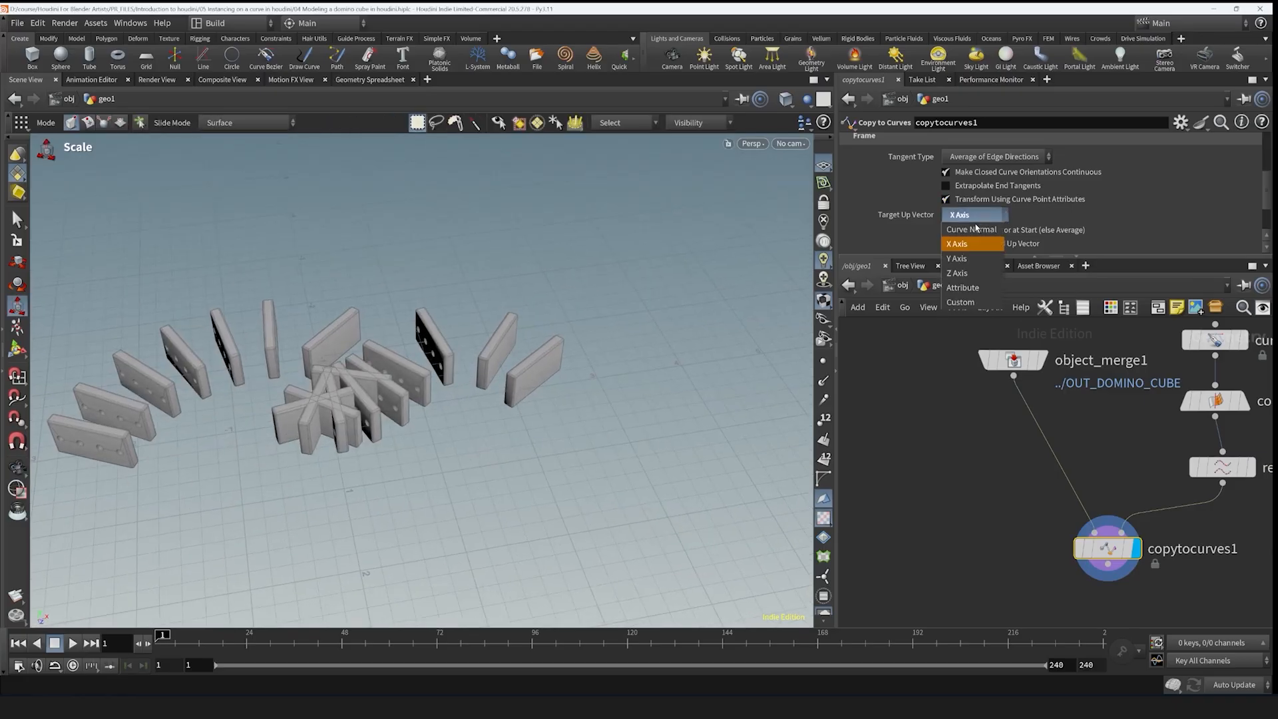
click(962, 229)
drag(546, 243, 539, 379)
key(Escape)
key(e)
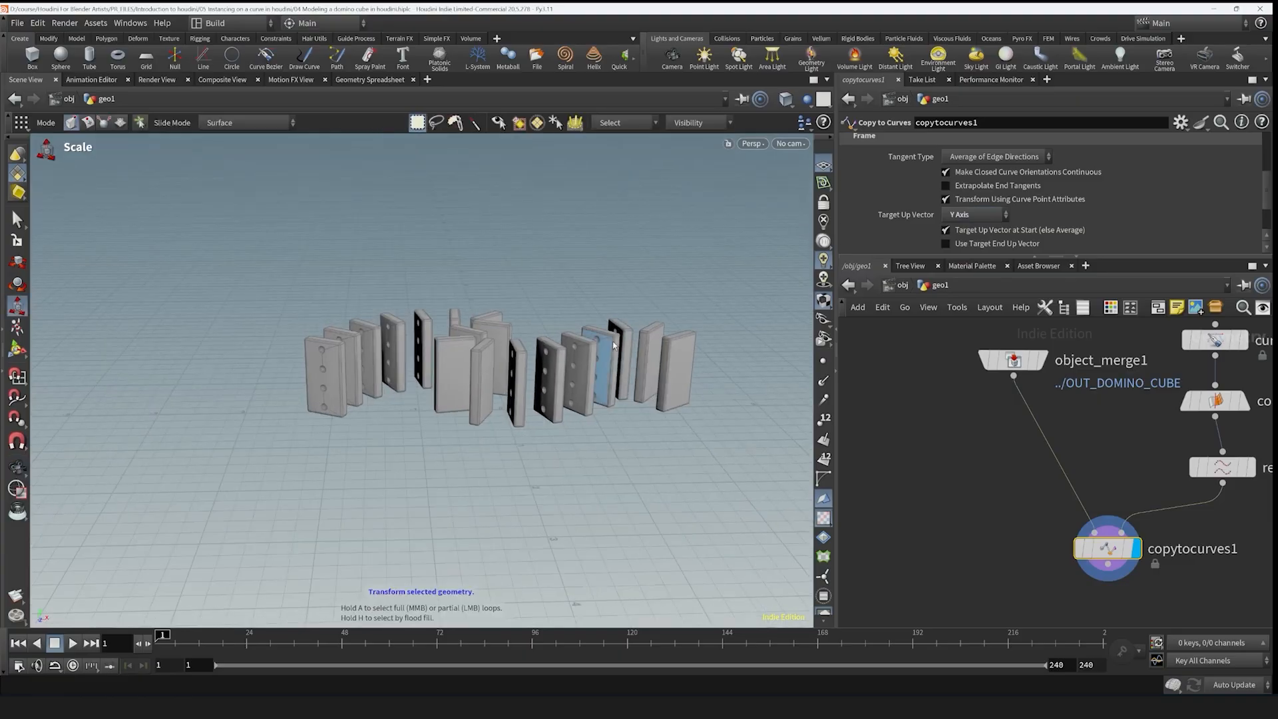
click(973, 215)
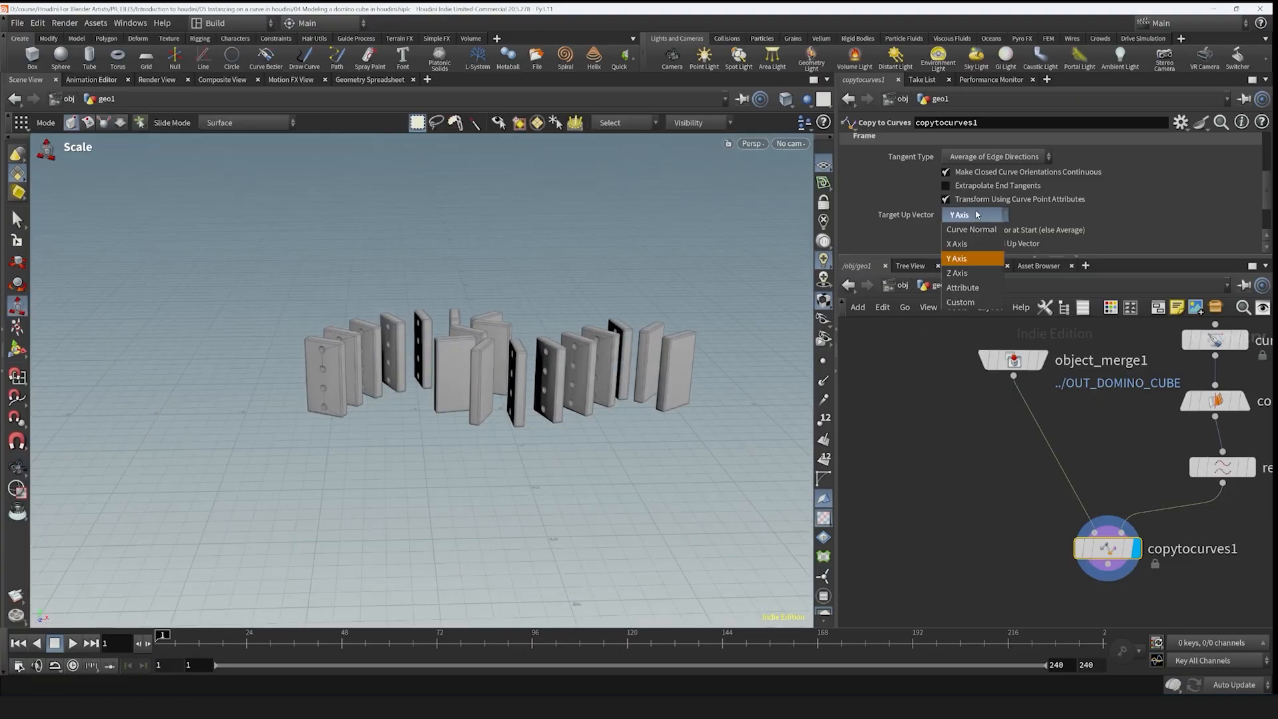
click(888, 218)
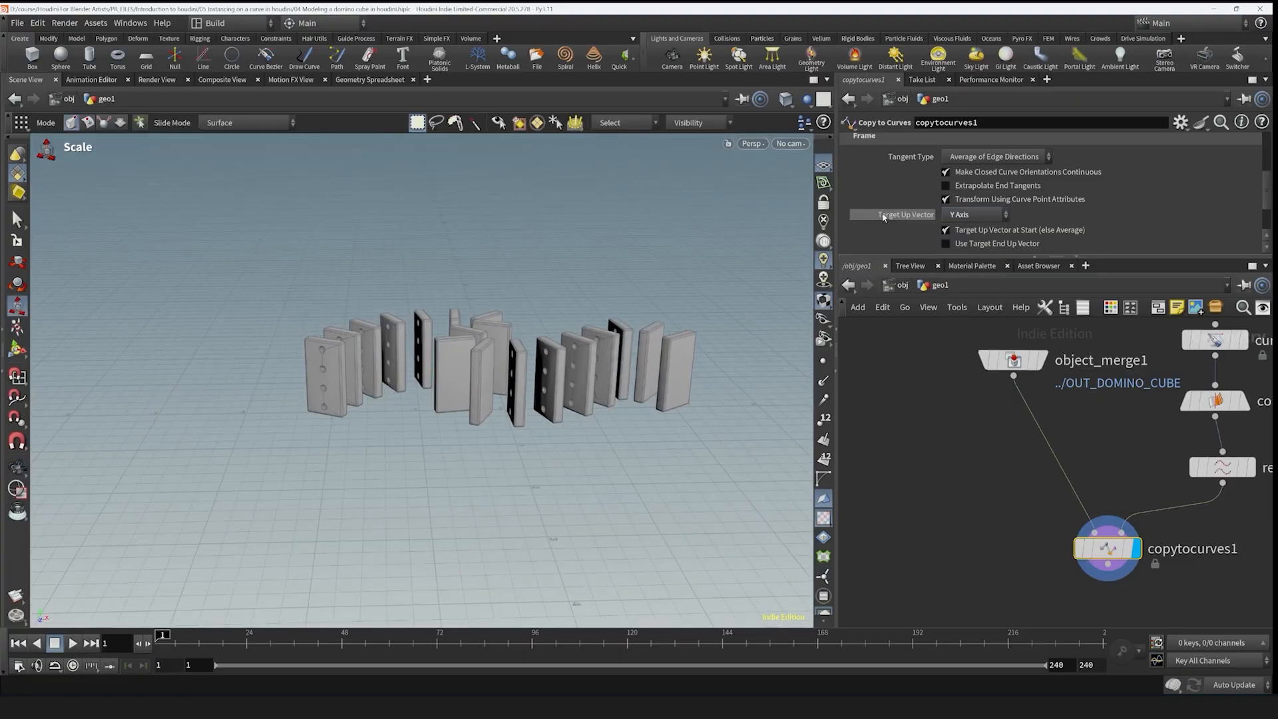
- Shorten the Resample node's maximum segment length so the dominoes stand closer together along the curve
key(Escape)
drag(522, 285, 386, 426)
middle_drag(1252, 433, 1161, 469)
click(1132, 503)
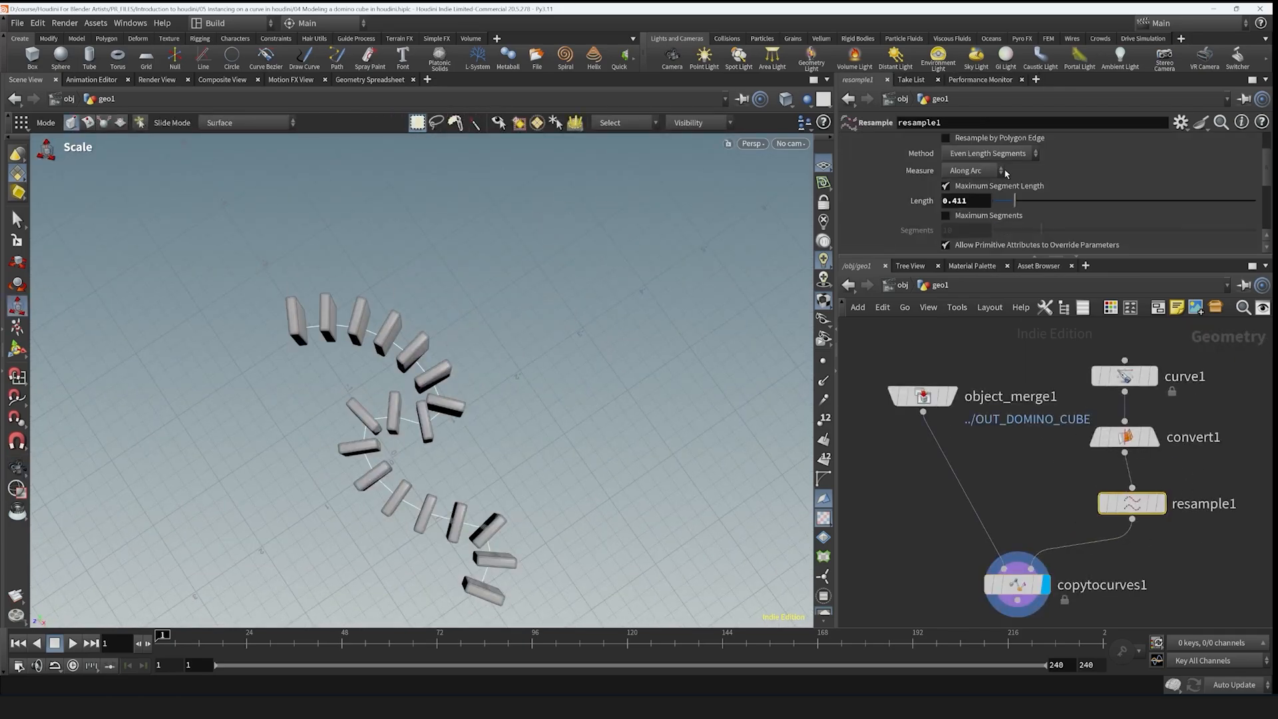
drag(1017, 203, 1004, 201)
- Display the original drawn curve and make its points selectable in the viewport
click(1125, 376)
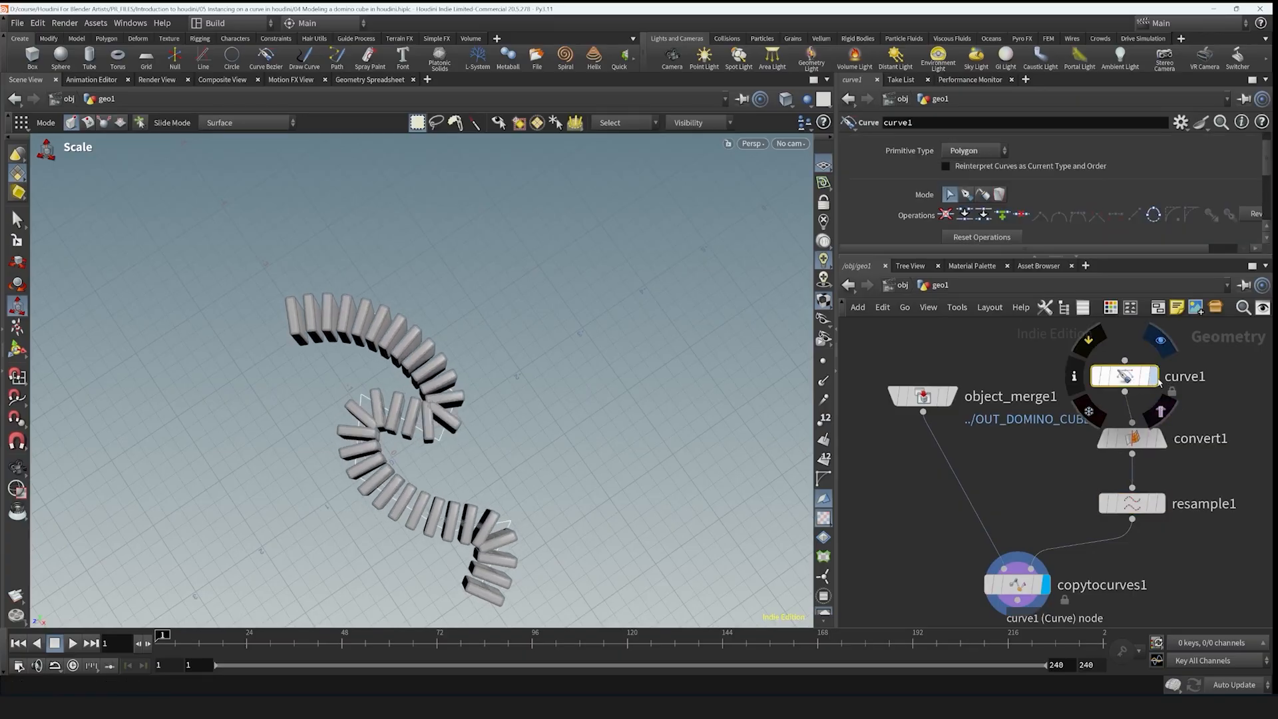
click(1154, 377)
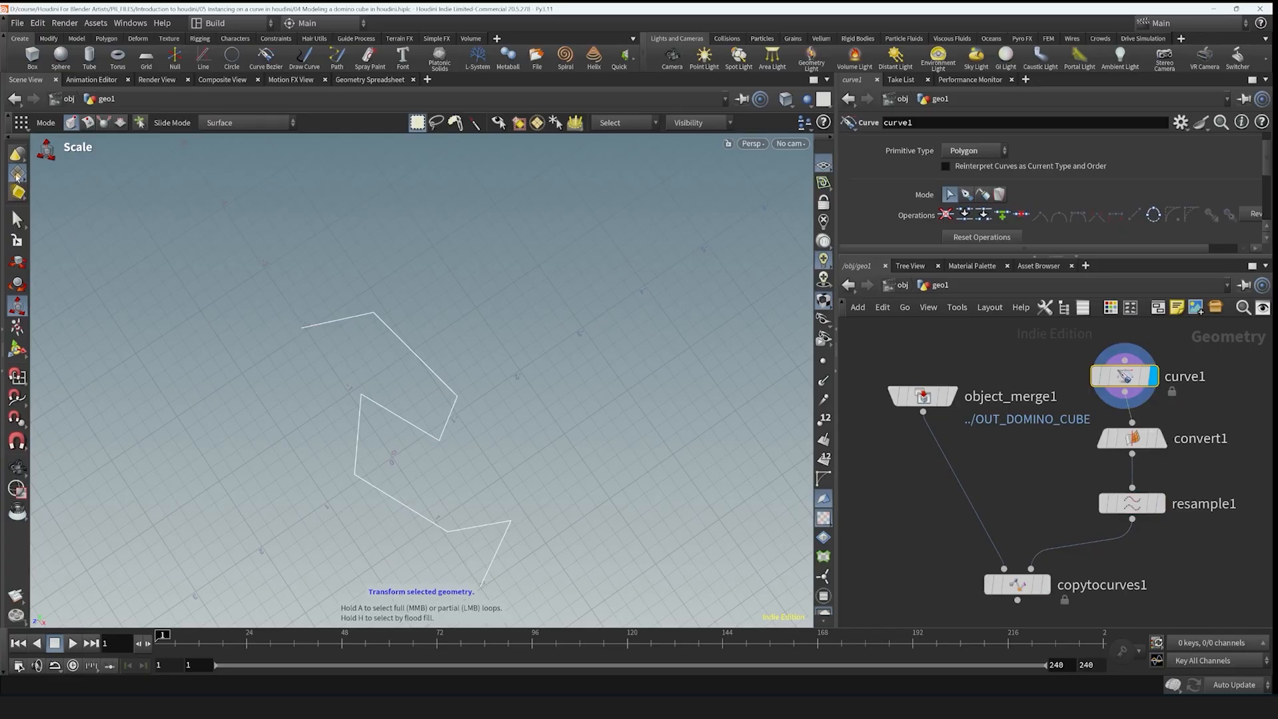
click(17, 174)
click(30, 179)
click(438, 440)
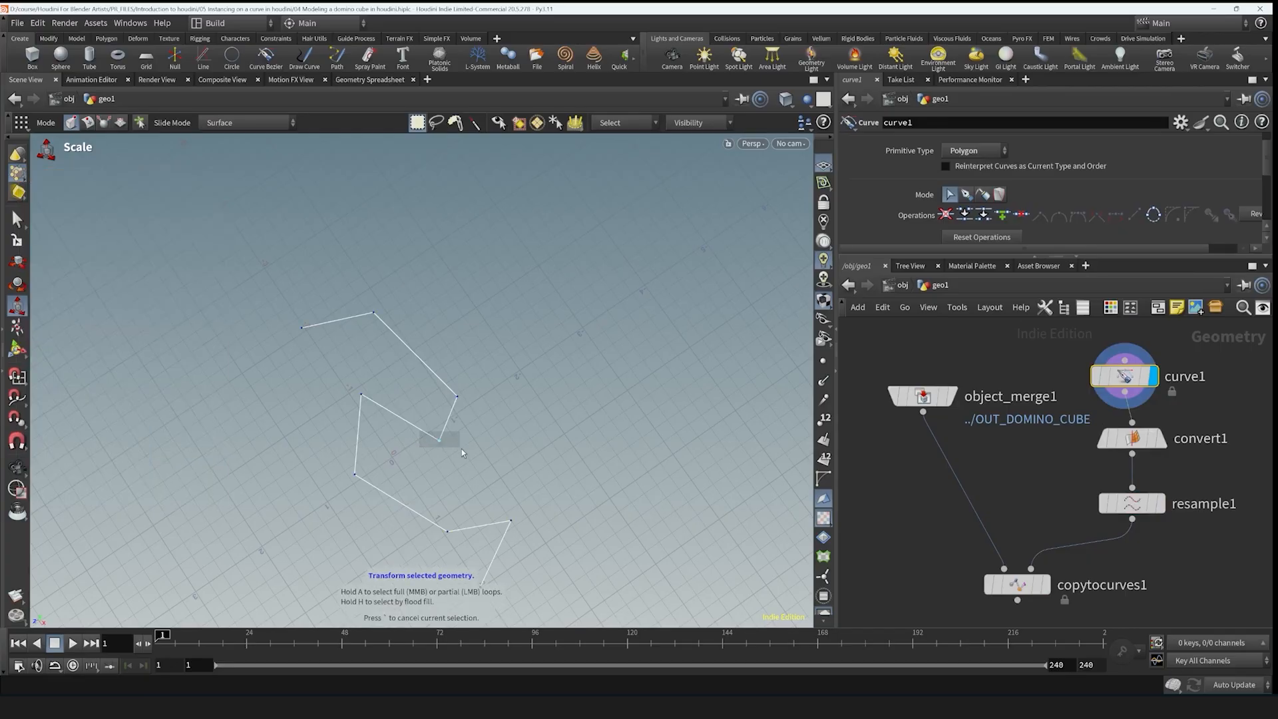
key(s)
key(ctrl+z)
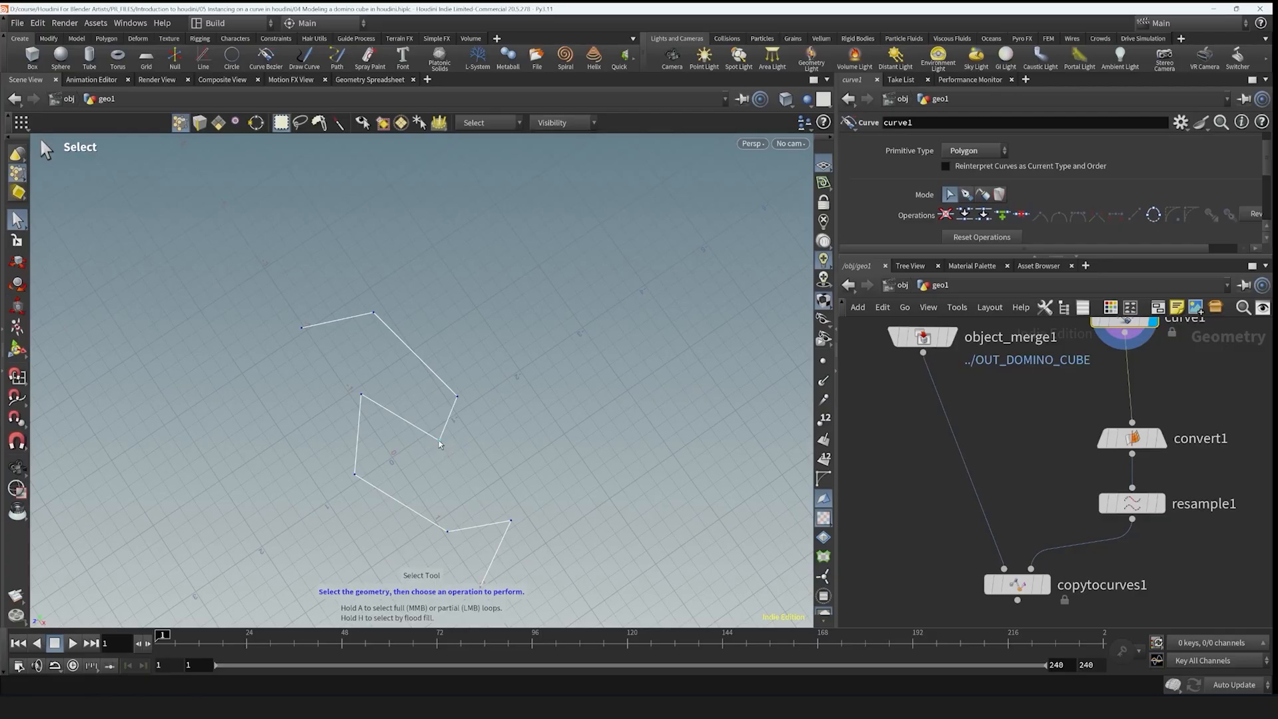
drag(439, 447, 449, 421)
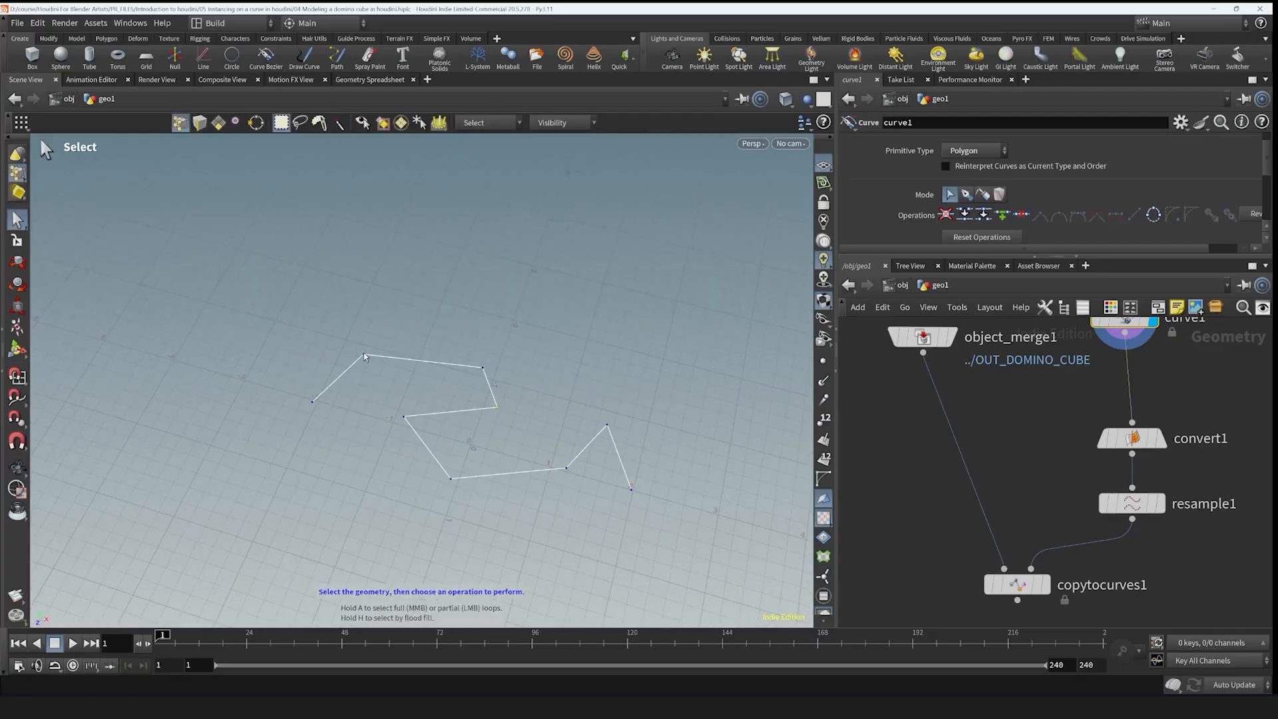
- Move points 5, 4 and 6 around the curve's middle bend with the Move tool to open up the bend
key(t)
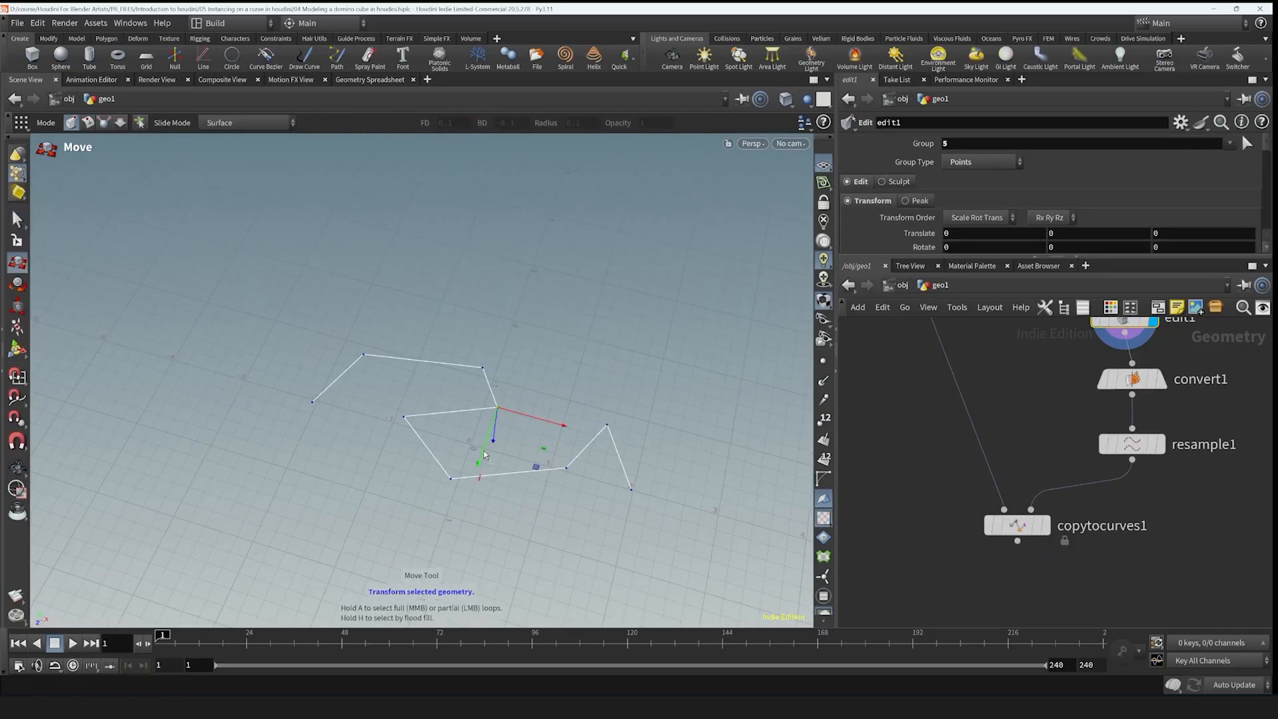
drag(484, 455, 486, 444)
click(404, 417)
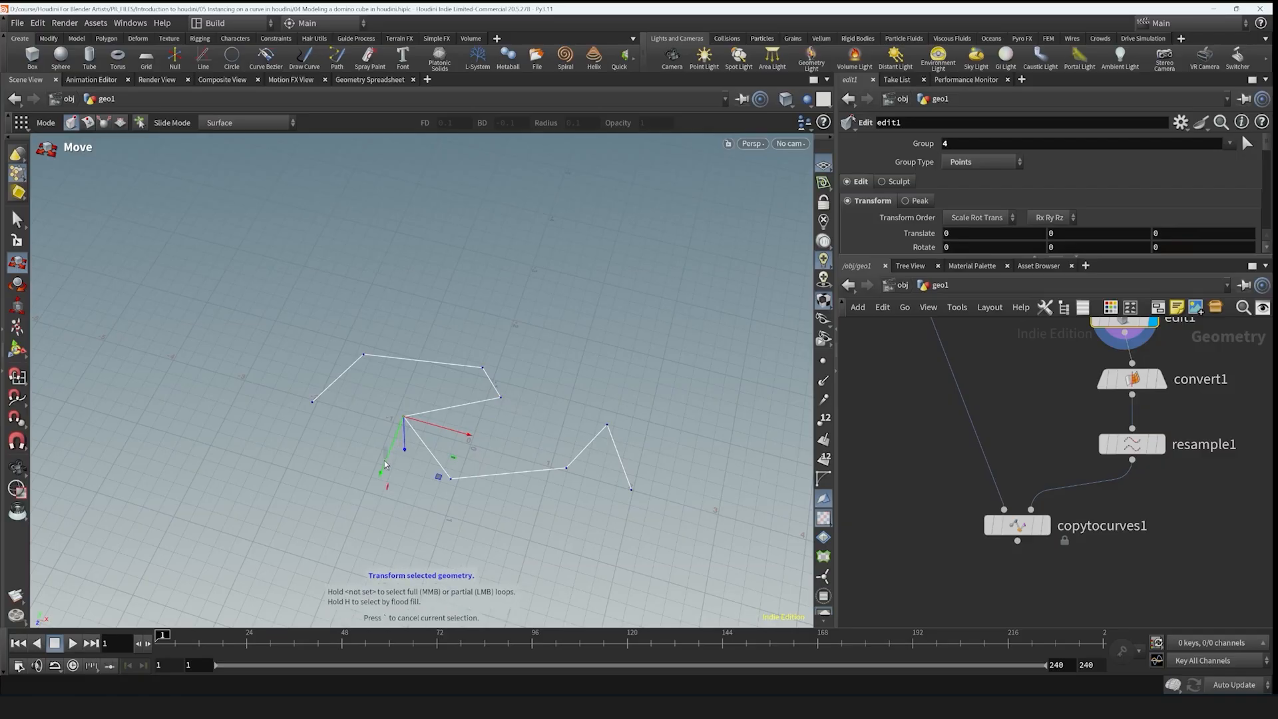
drag(385, 461, 374, 484)
click(482, 367)
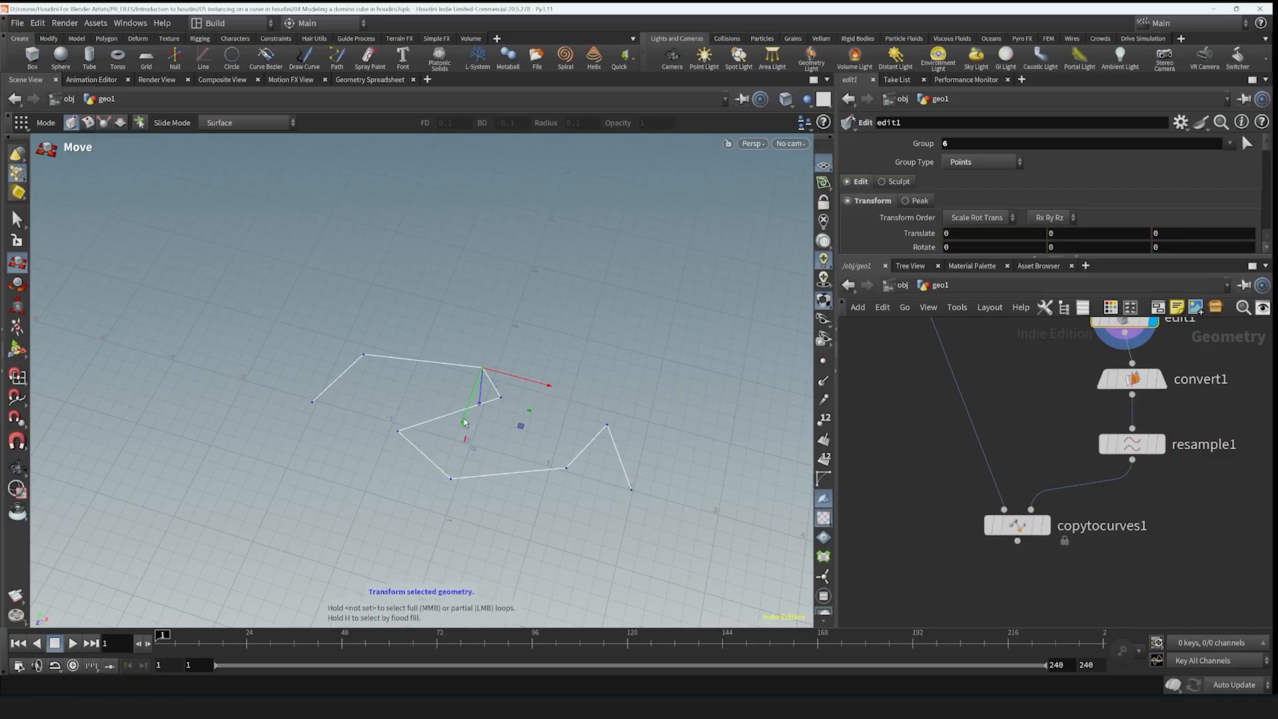
drag(464, 422, 364, 525)
- Display the Copy to Curves node and inspect the dominoes along the reshaped curve from different angles
click(1048, 526)
click(384, 469)
key(Escape)
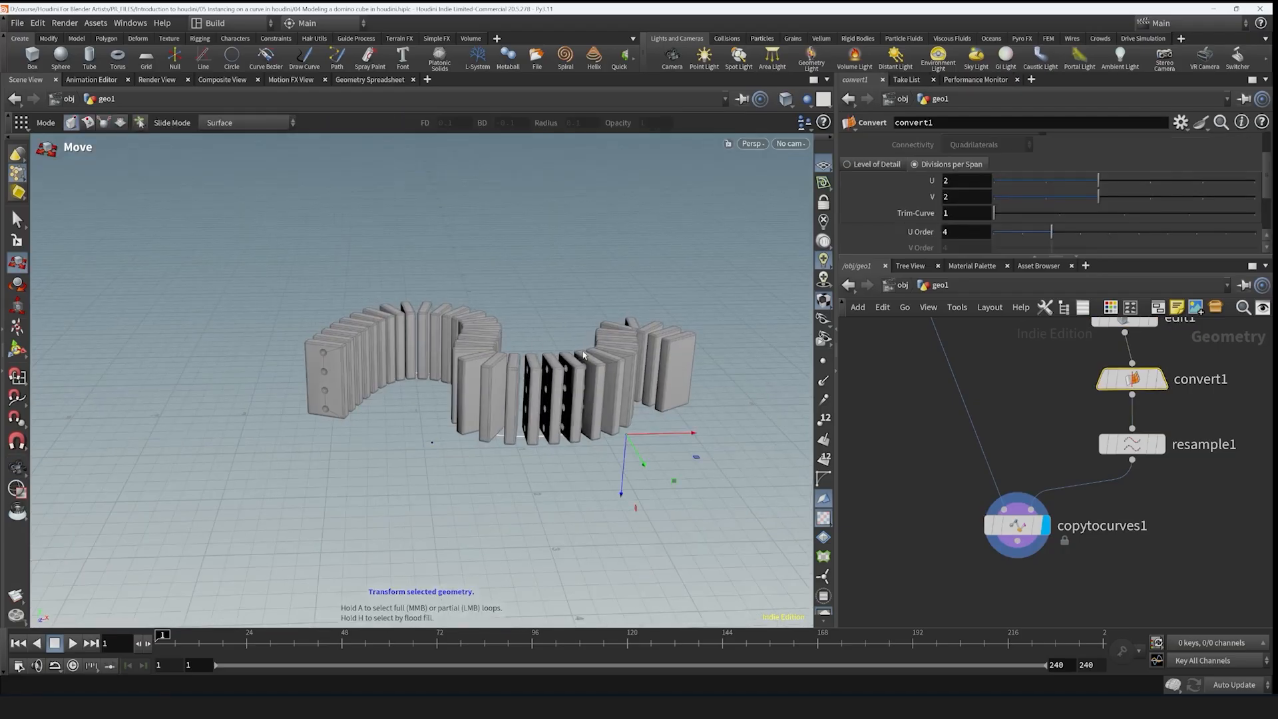
key(Escape)
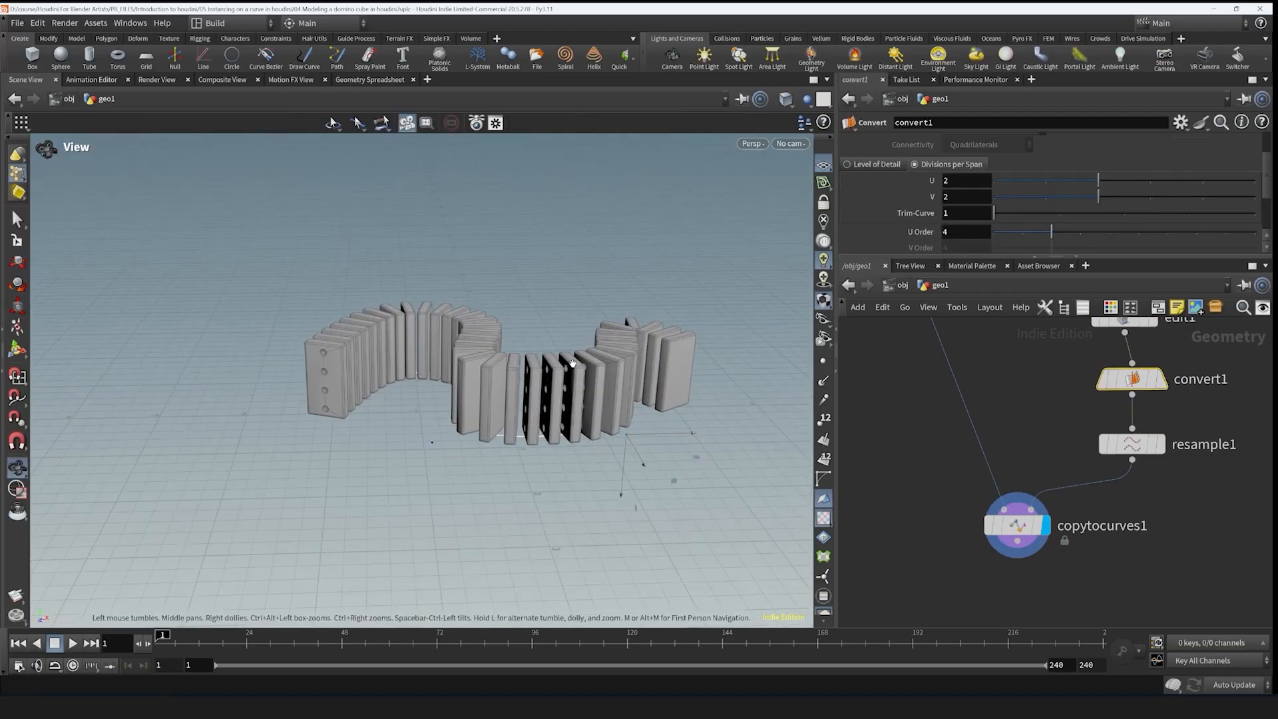
drag(599, 332, 485, 384)
key(t)
- Play the finished domino simulation with the colliding sphere and rewind it to the first frame
click(941, 493)
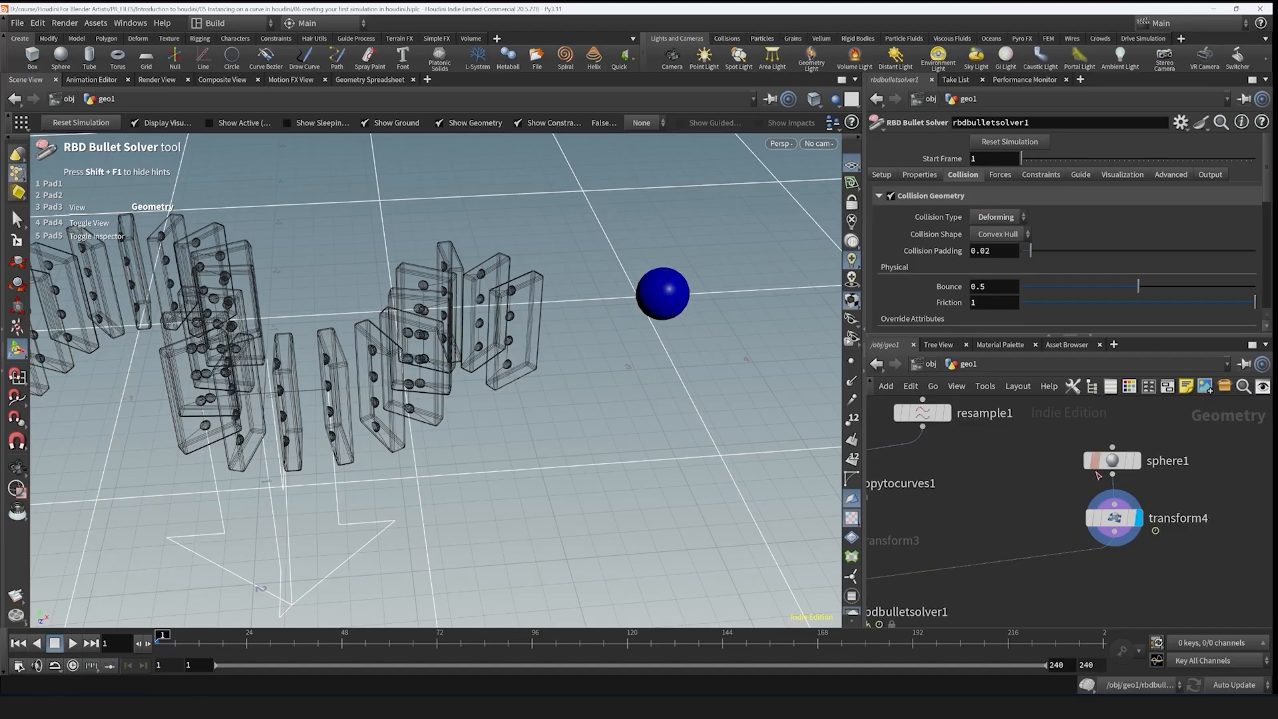
middle_drag(974, 496, 1079, 455)
click(73, 643)
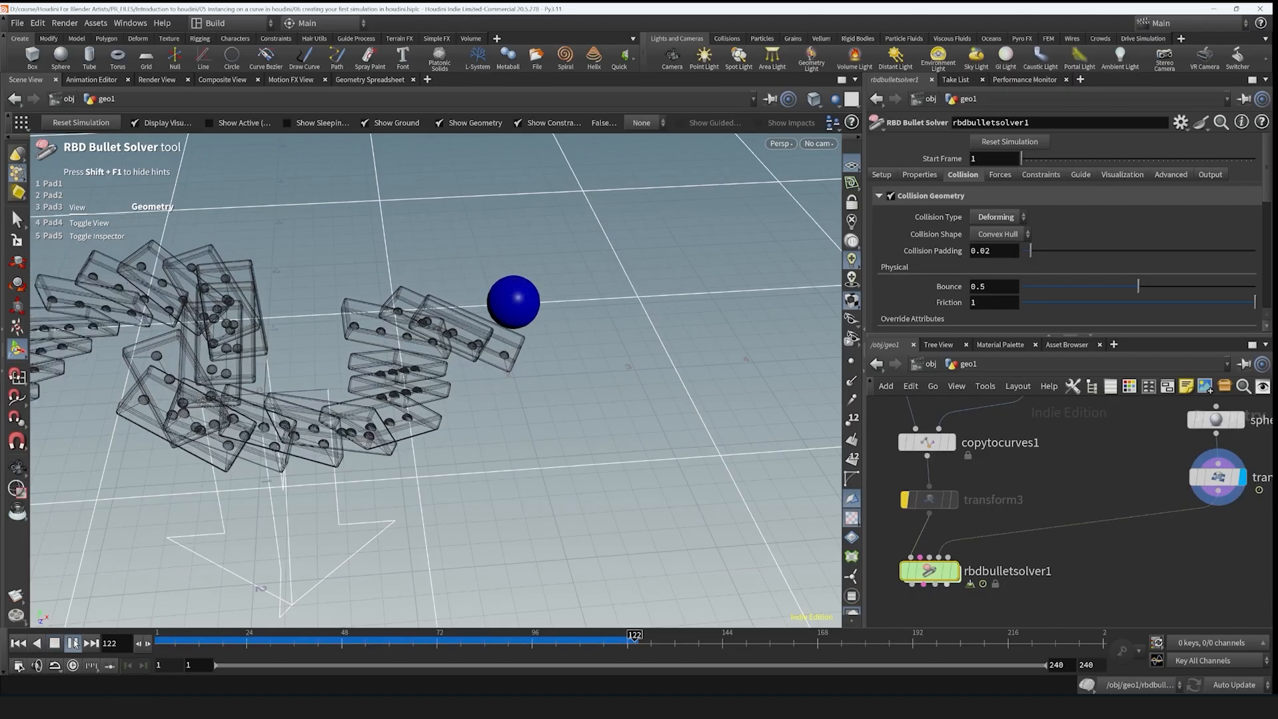
click(18, 643)
- Set the Resample node's maximum segment length to 0.348 to space out the dominoes
mouse_move(954, 578)
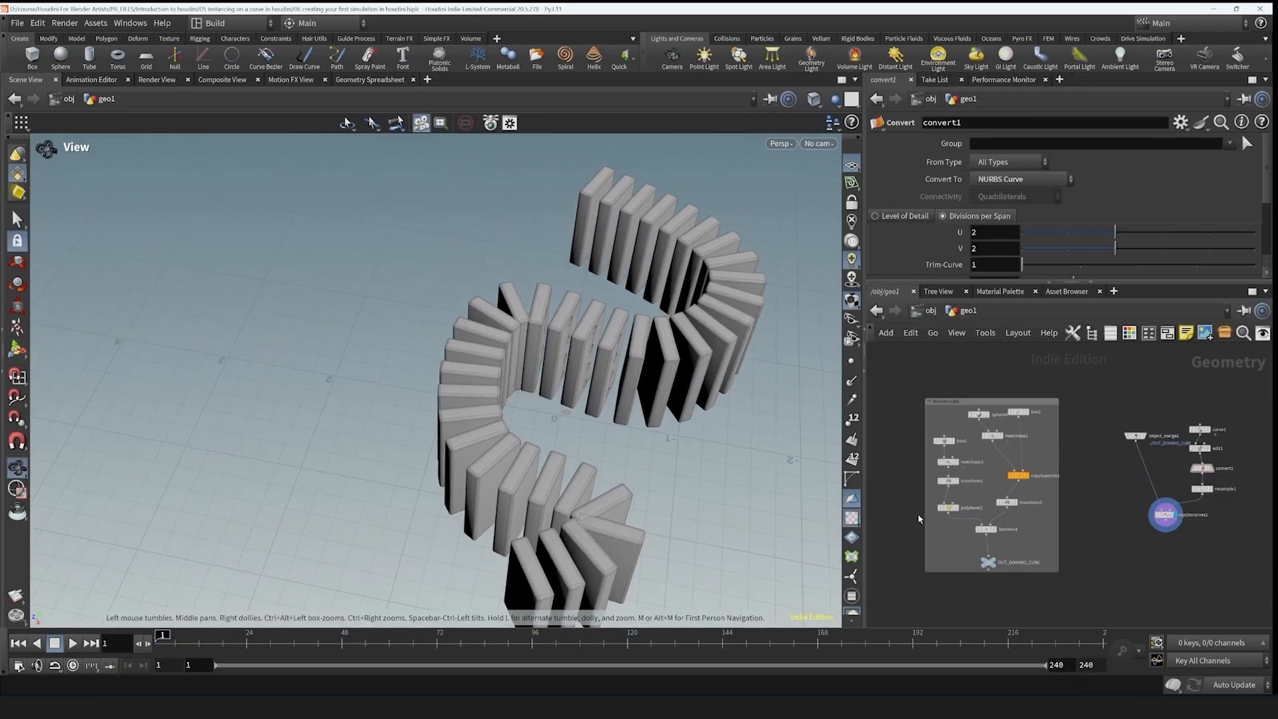
middle_drag(919, 516, 1030, 448)
drag(546, 466, 646, 456)
scroll(1054, 443, up, 5)
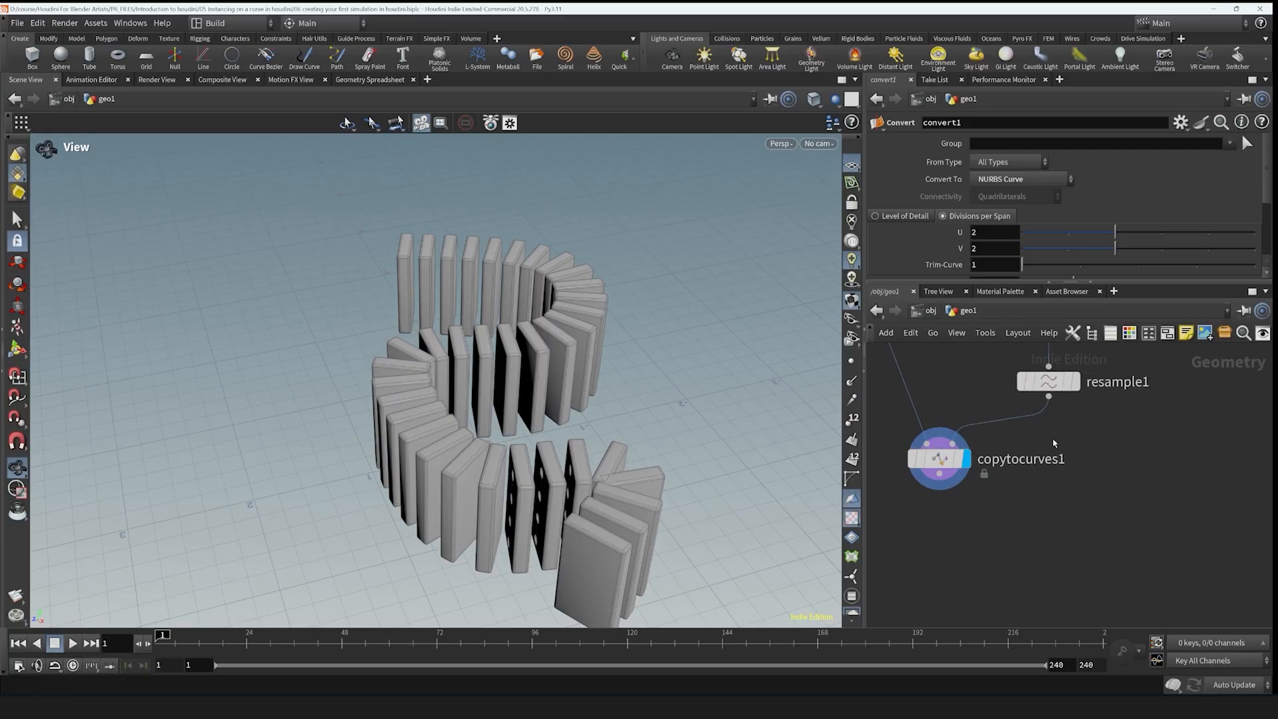
click(1048, 382)
drag(1032, 253, 1037, 253)
mouse_move(687, 296)
mouse_down()
mouse_move(592, 303)
mouse_move(672, 298)
mouse_up()
scroll(1003, 470, down, 2)
- Add an RBD Bullet Solver node below the Copy to Curves node
key(Tab)
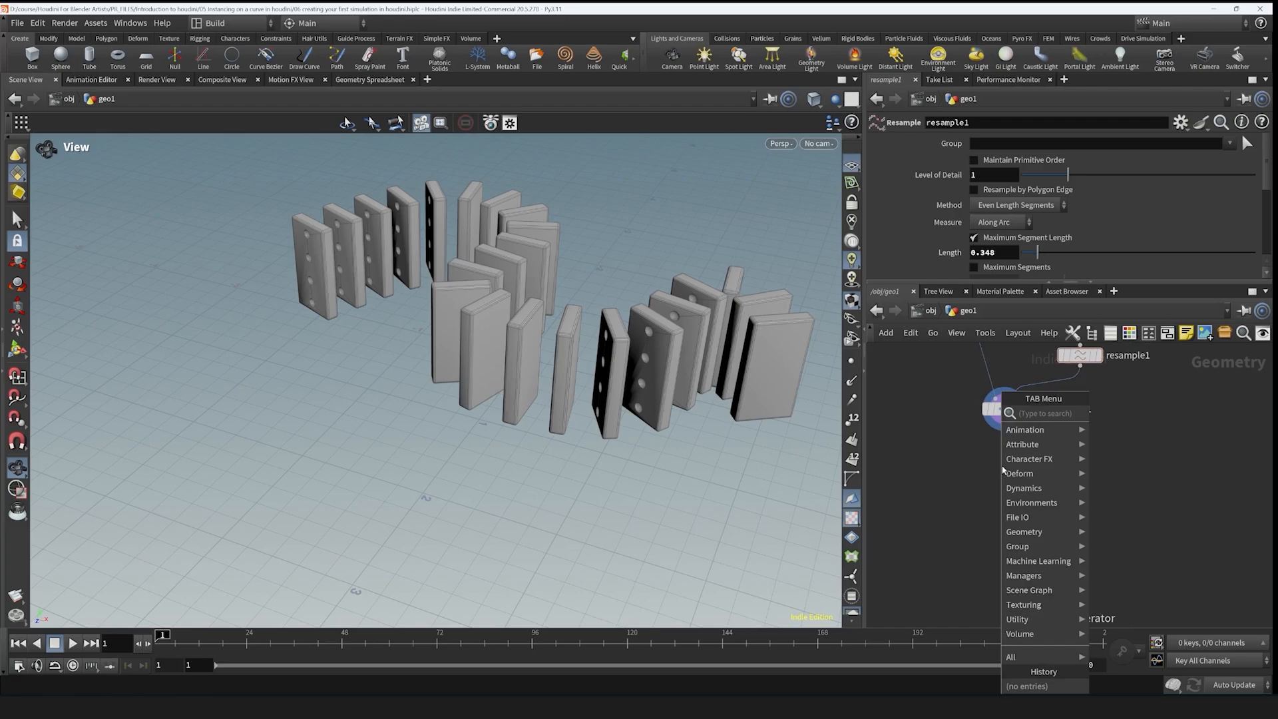
text(rbd v)
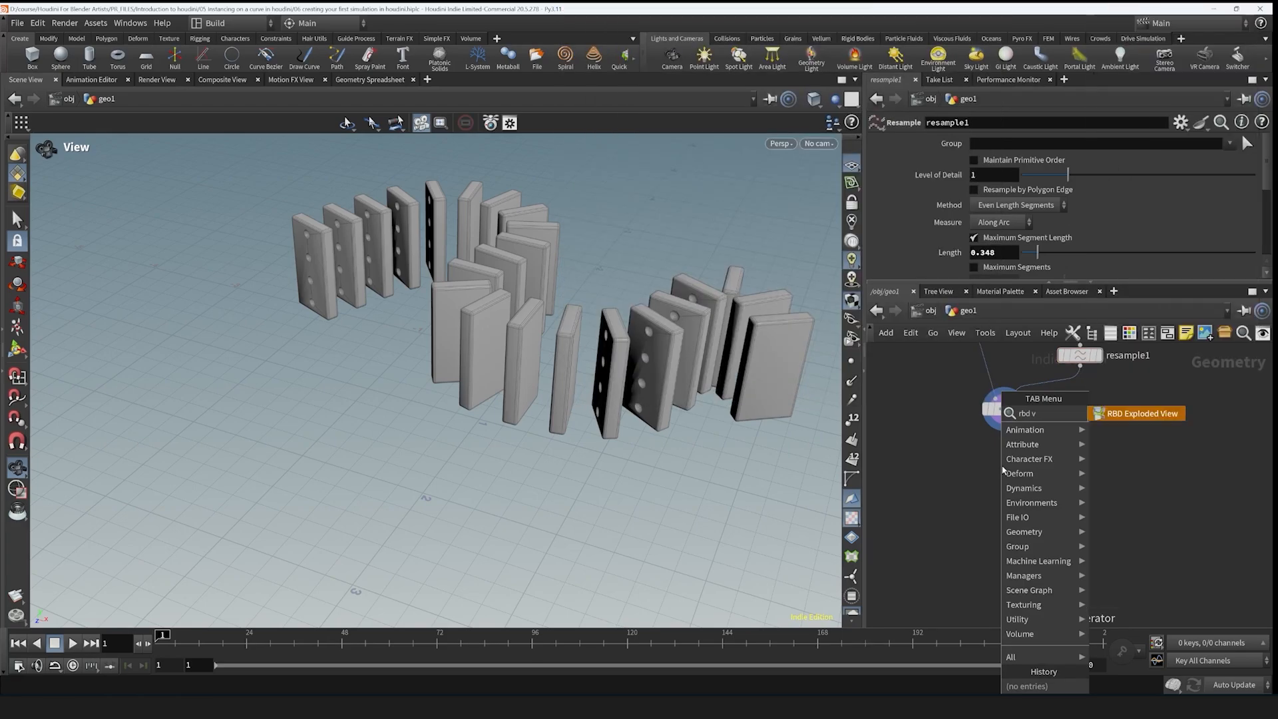
key(BackSpace)
text(b)
key(Return)
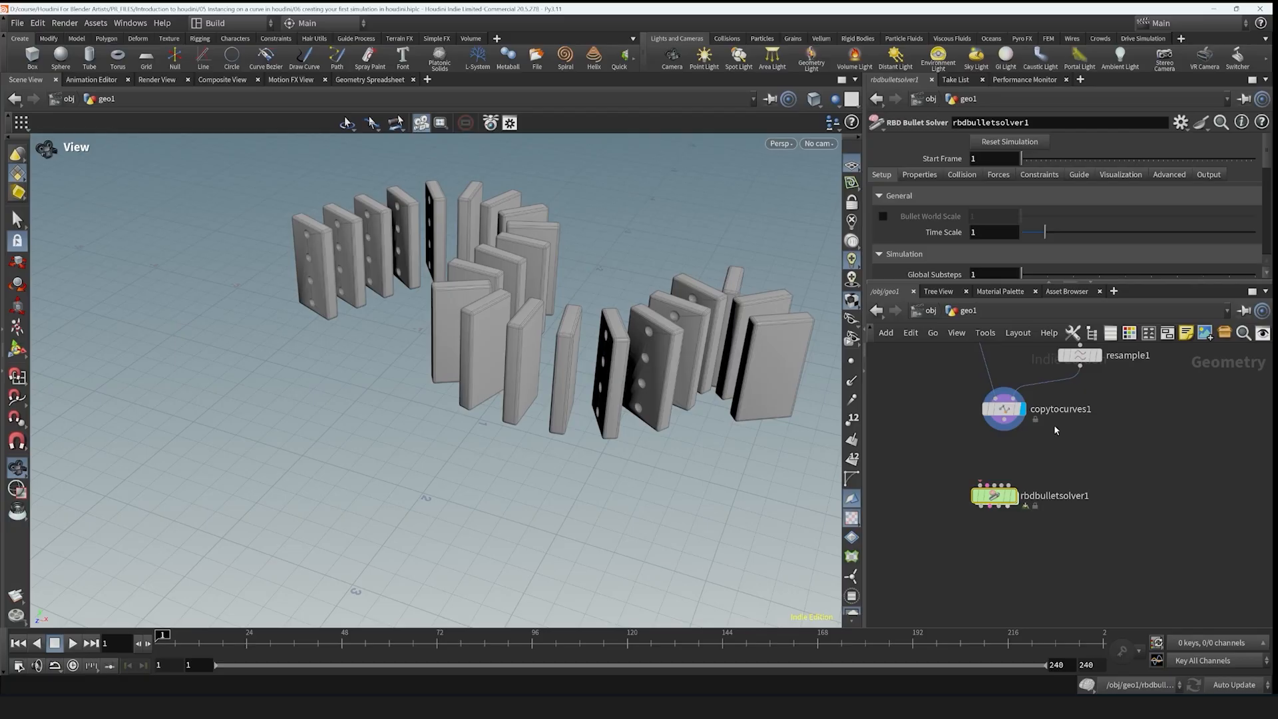
- Connect the Copy to Curves output to the RBD Bullet Solver's geometry input and display the solver
scroll(977, 484, up, 2)
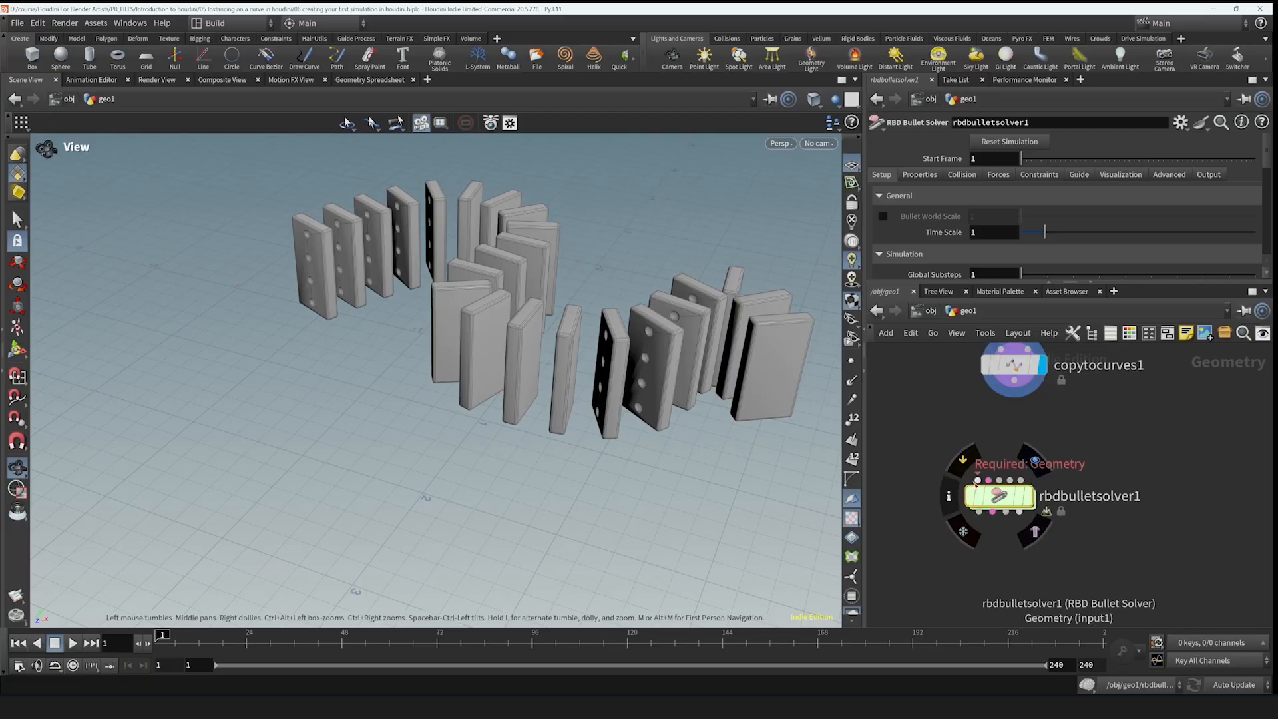
drag(1013, 381, 978, 480)
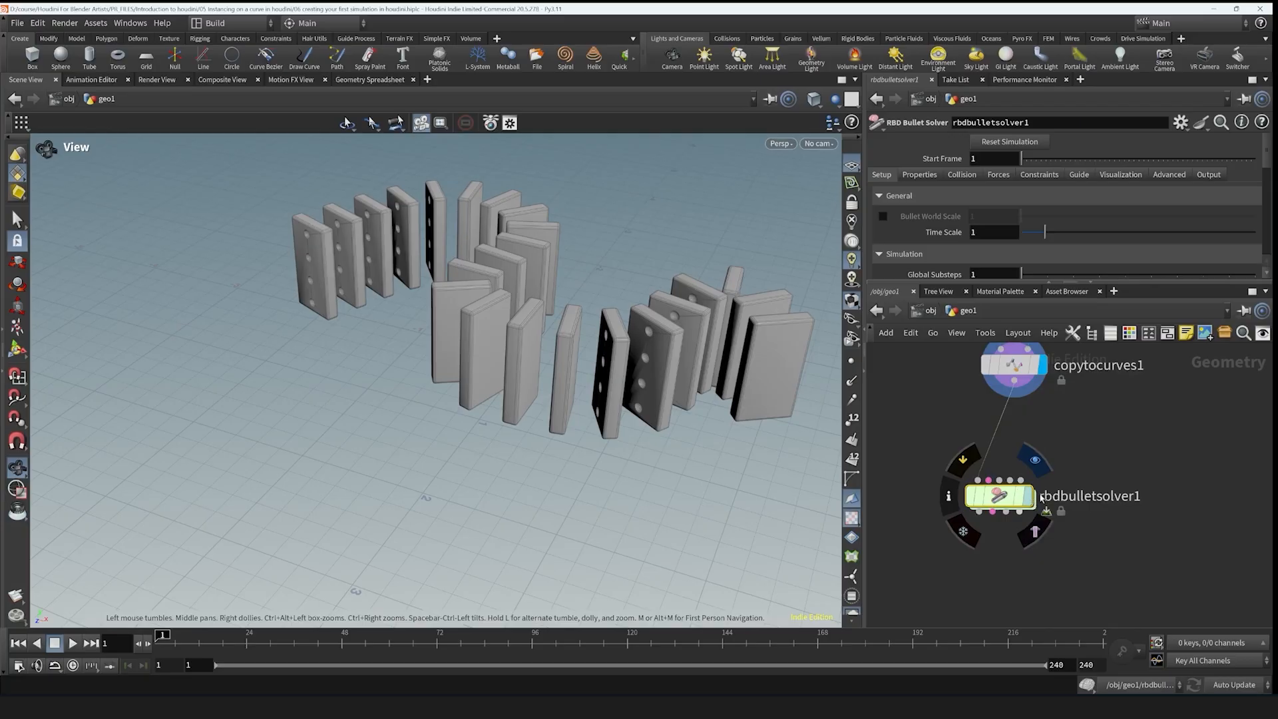
click(1031, 501)
- Play the domino simulation twice, rewinding to the first frame each time and viewing it from farther away
click(73, 643)
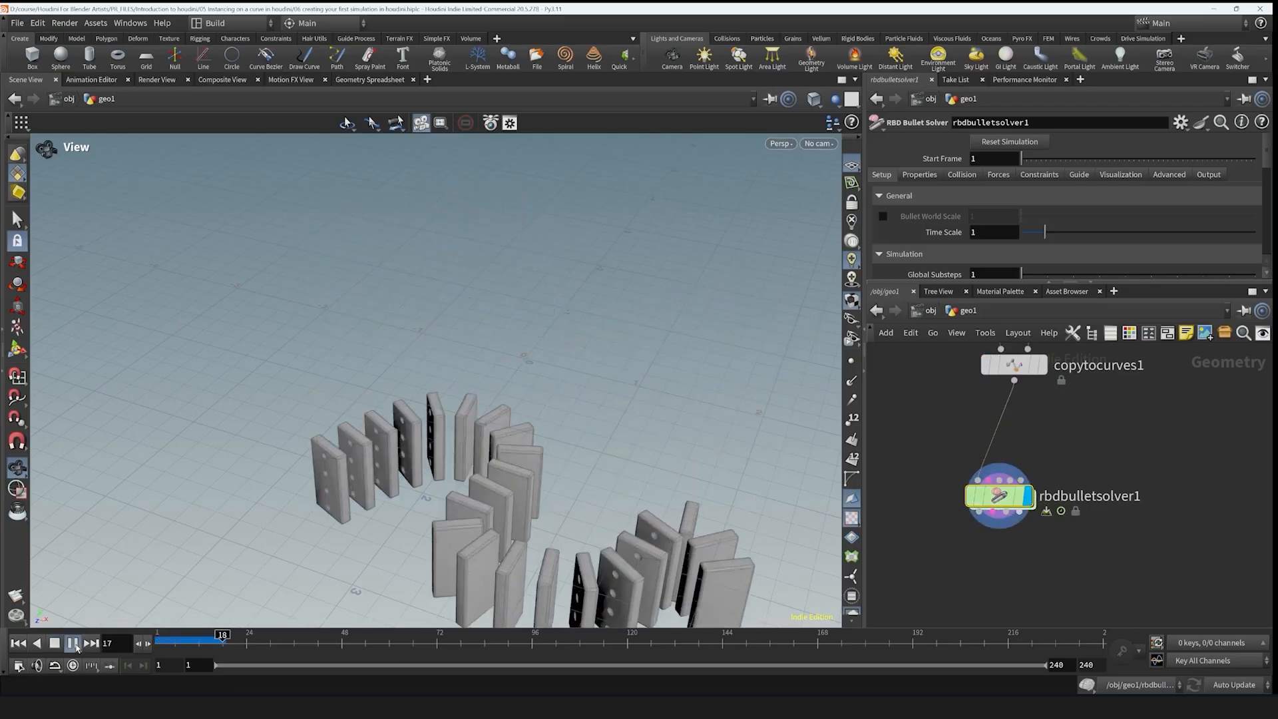
click(16, 641)
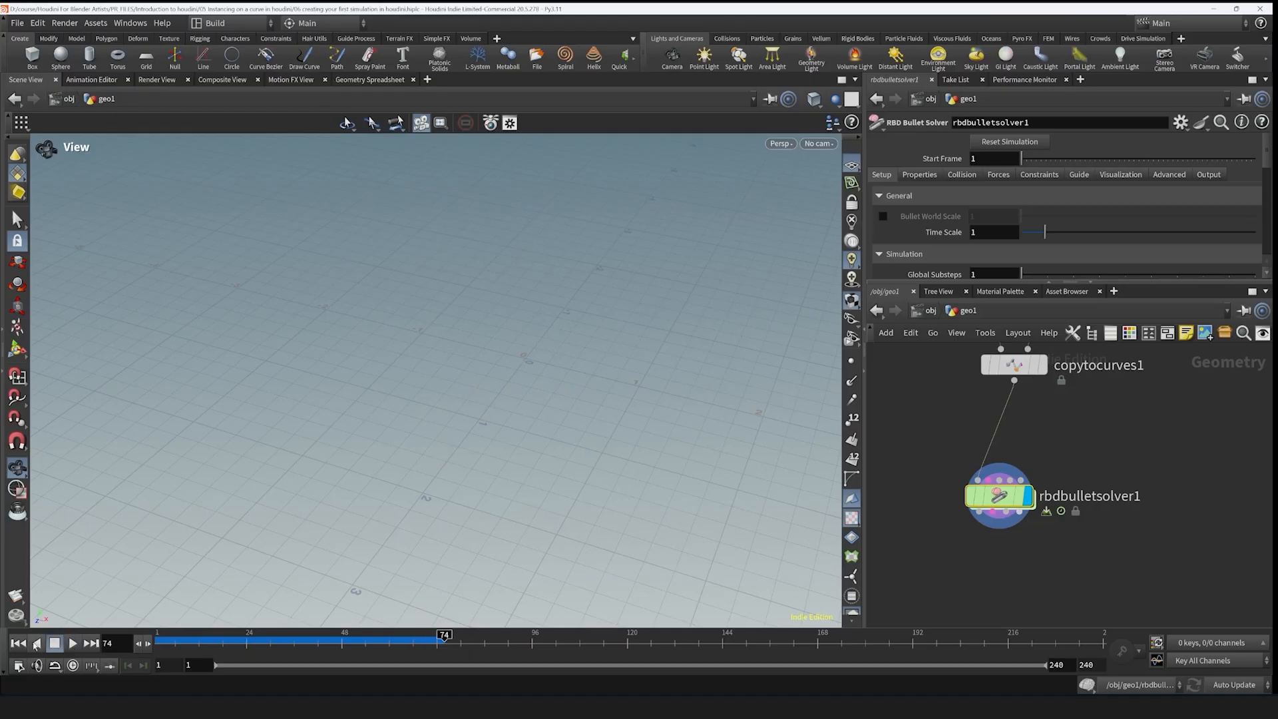
click(18, 643)
scroll(536, 422, down, 5)
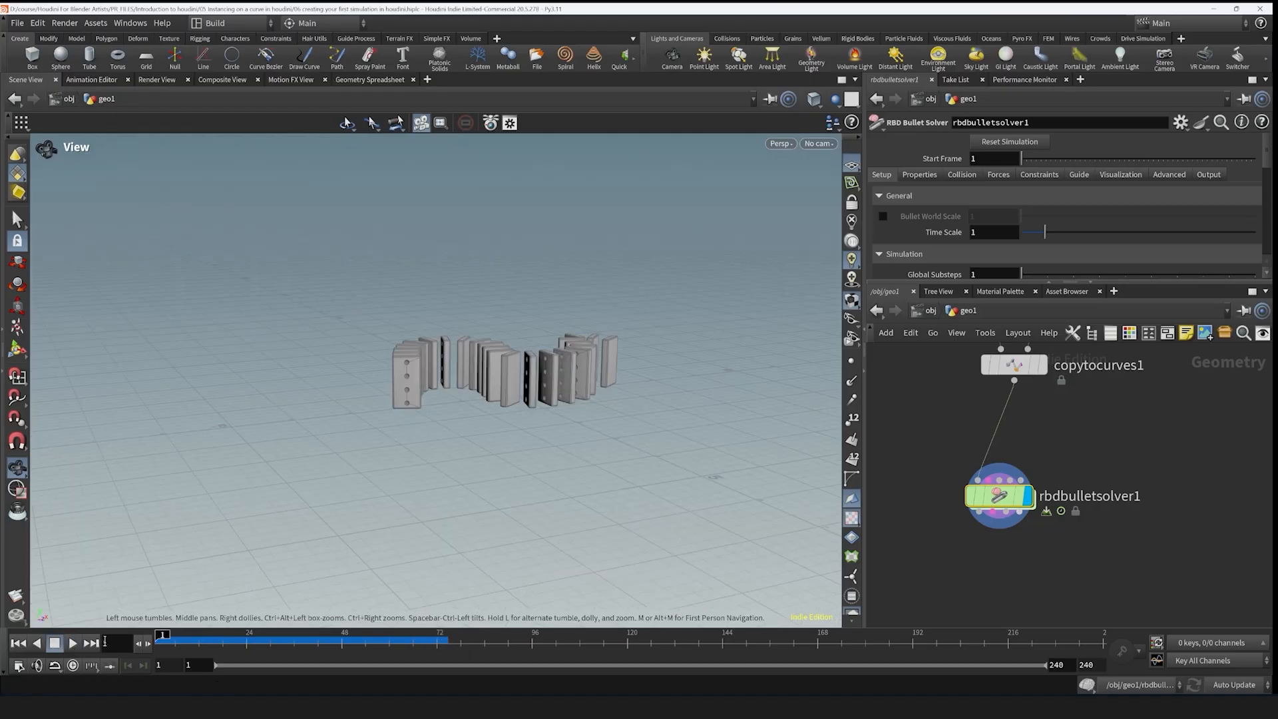
click(73, 643)
click(18, 643)
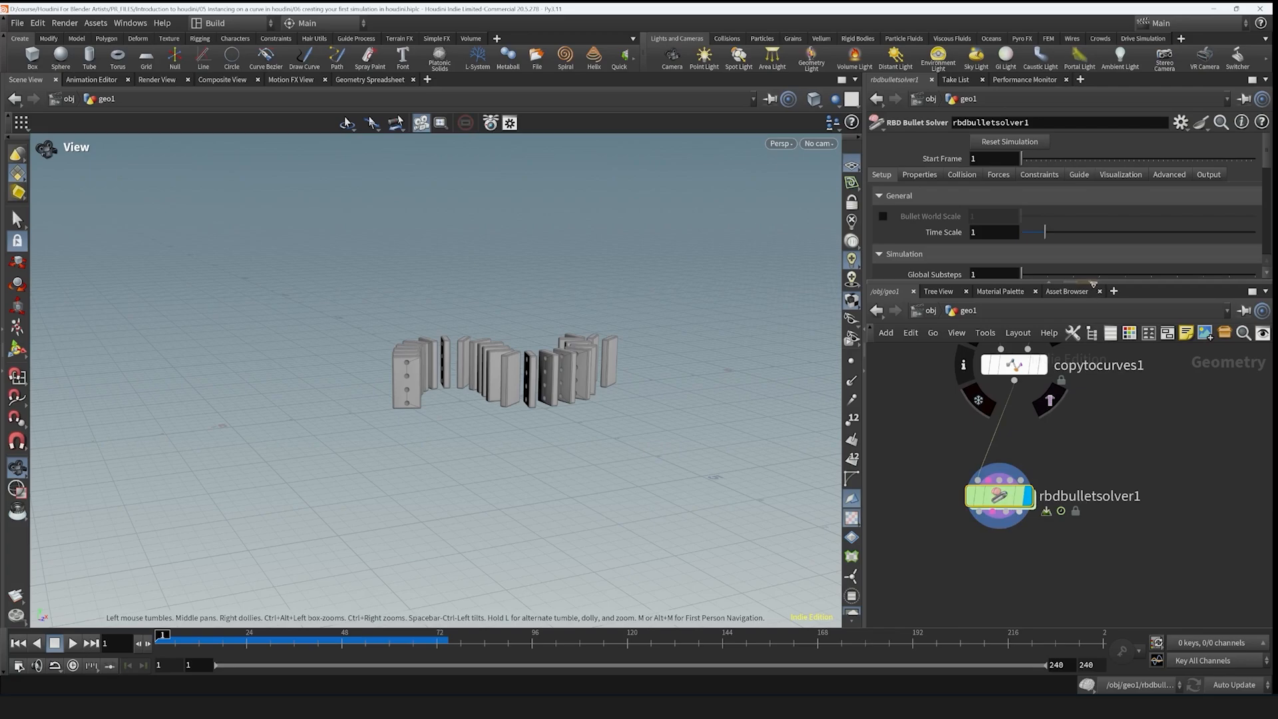
- Set the RBD Bullet Solver's ground collision type to Ground Plane
drag(1092, 285, 1092, 339)
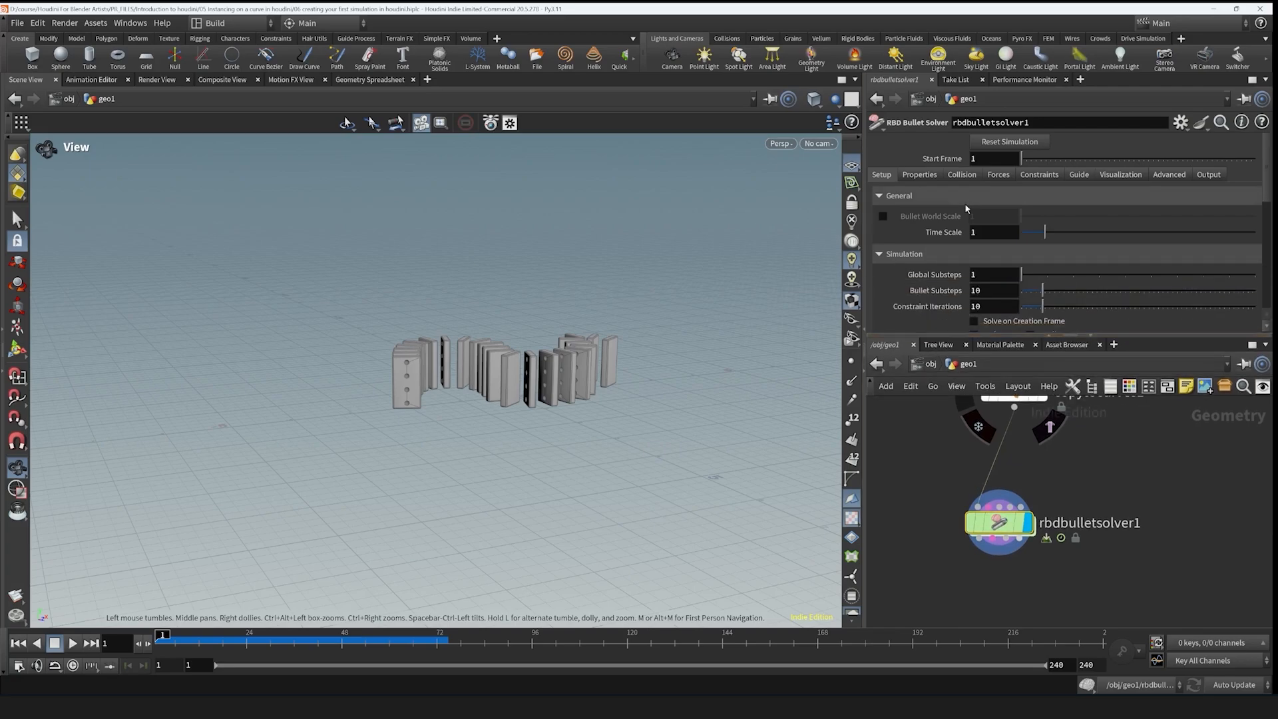
click(970, 178)
scroll(905, 254, down, 3)
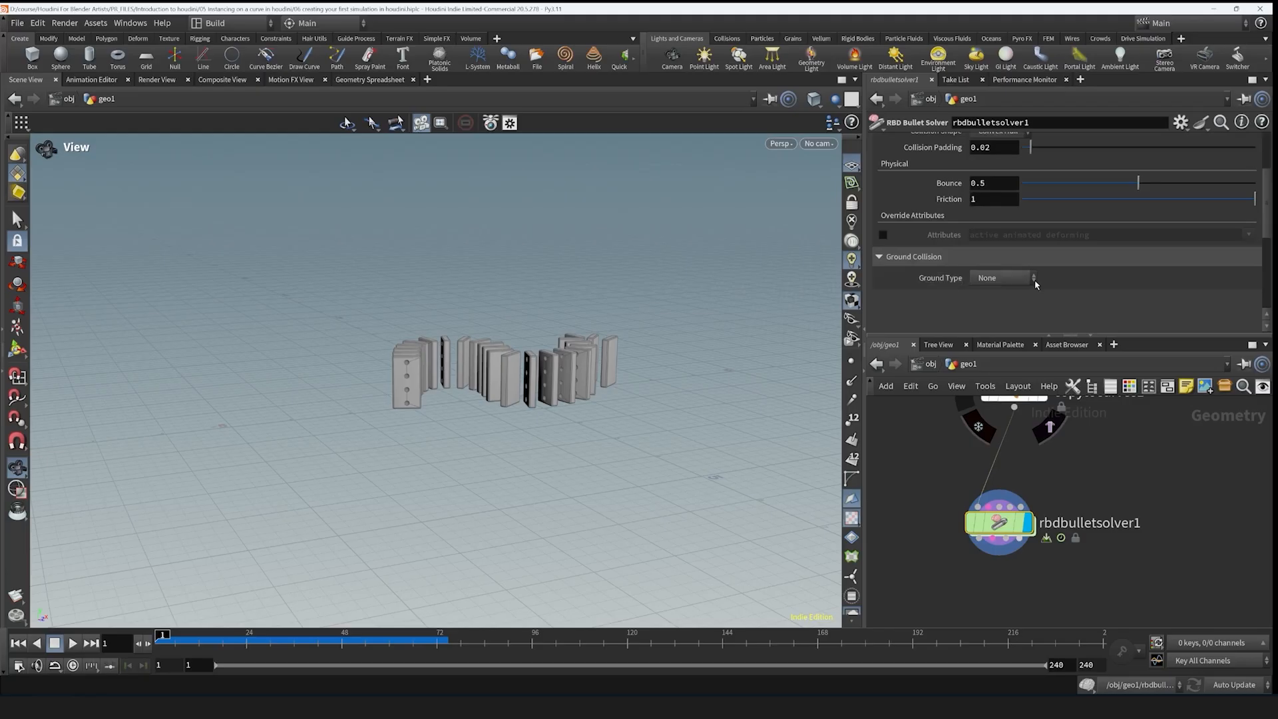
click(1016, 280)
click(1006, 307)
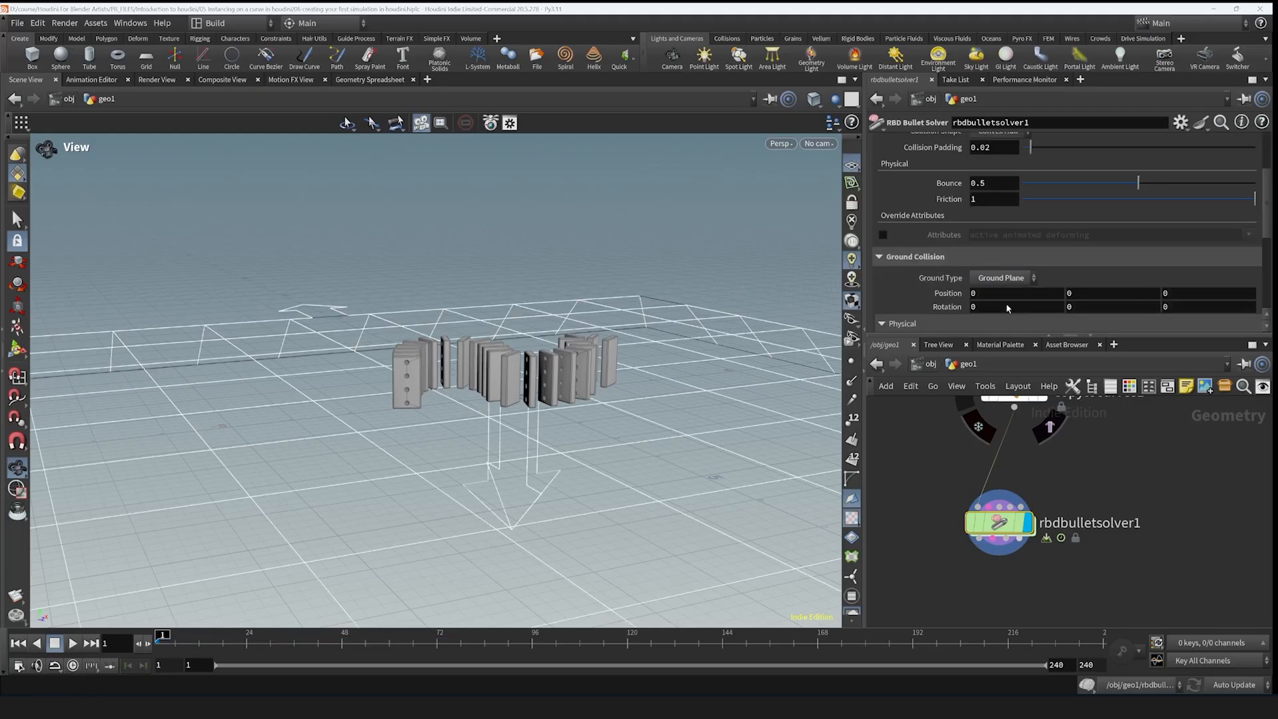
- Play the simulation twice with the ground plane enabled, rewinding to the first frame each time
click(72, 643)
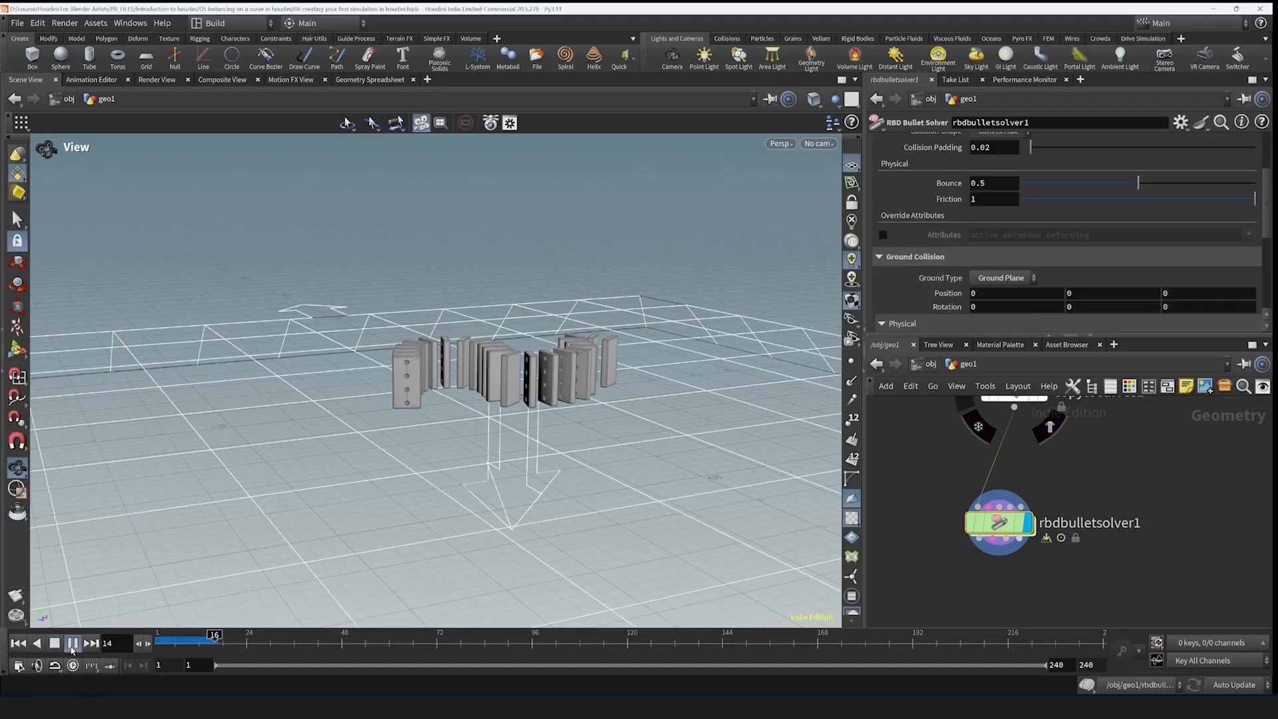
click(18, 643)
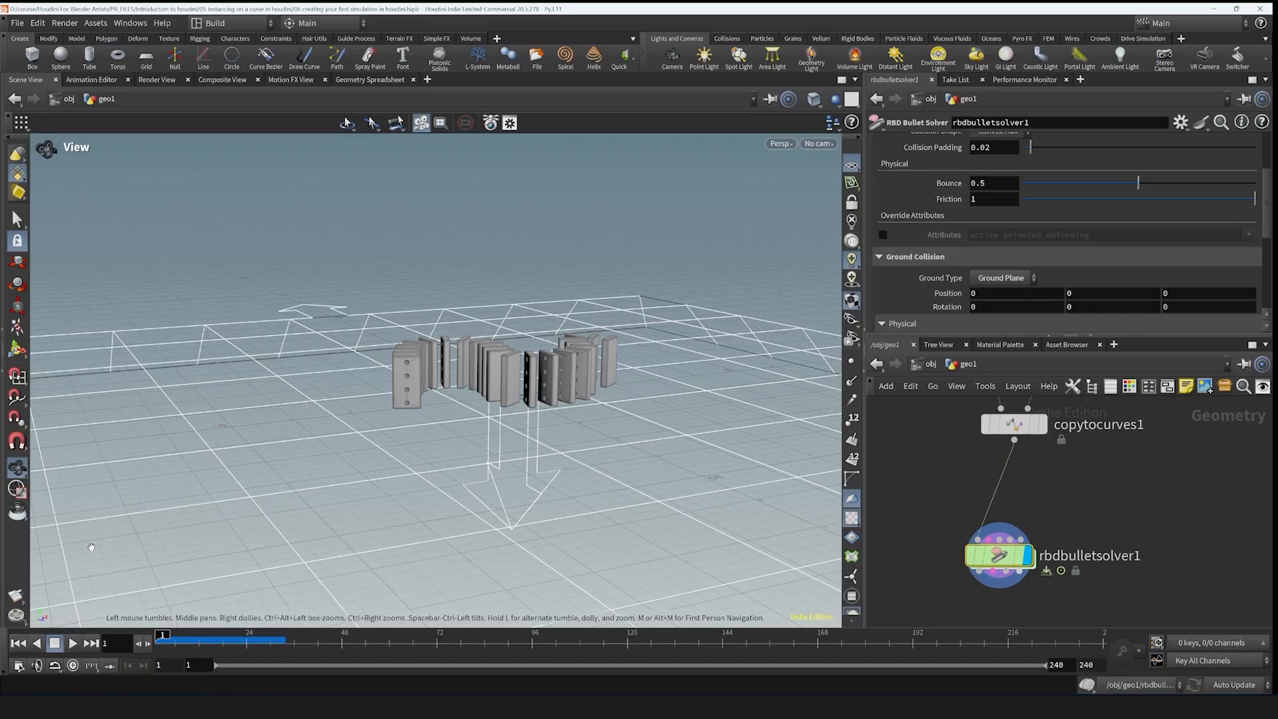
click(72, 643)
click(54, 643)
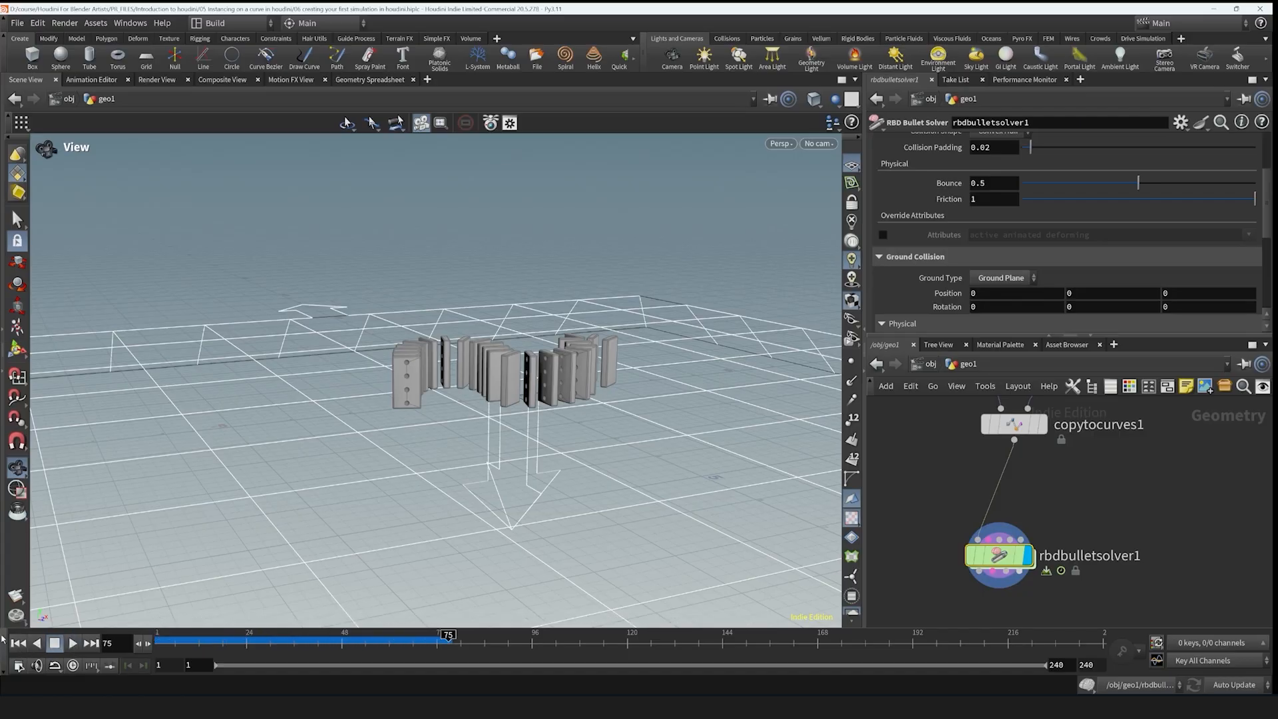
click(18, 643)
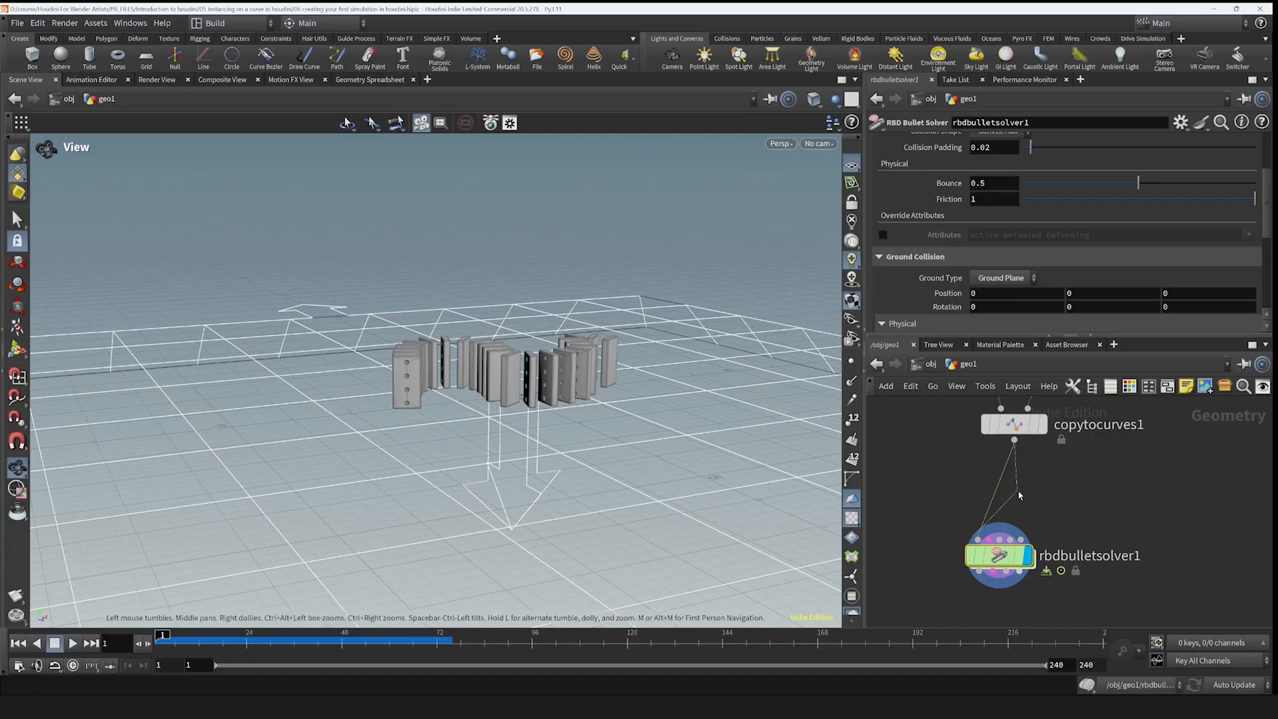
- Insert a Transform node between the Copy to Curves node and the RBD Bullet Solver
key(Tab)
text(tra)
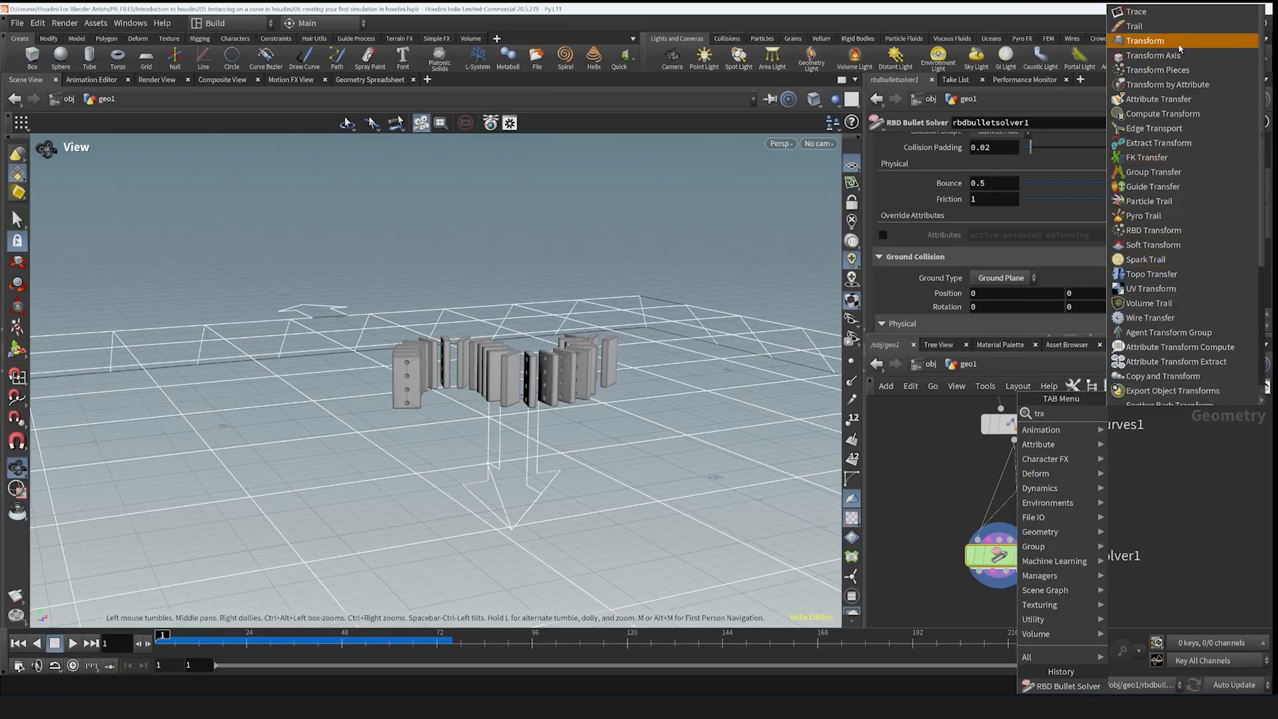
click(1145, 41)
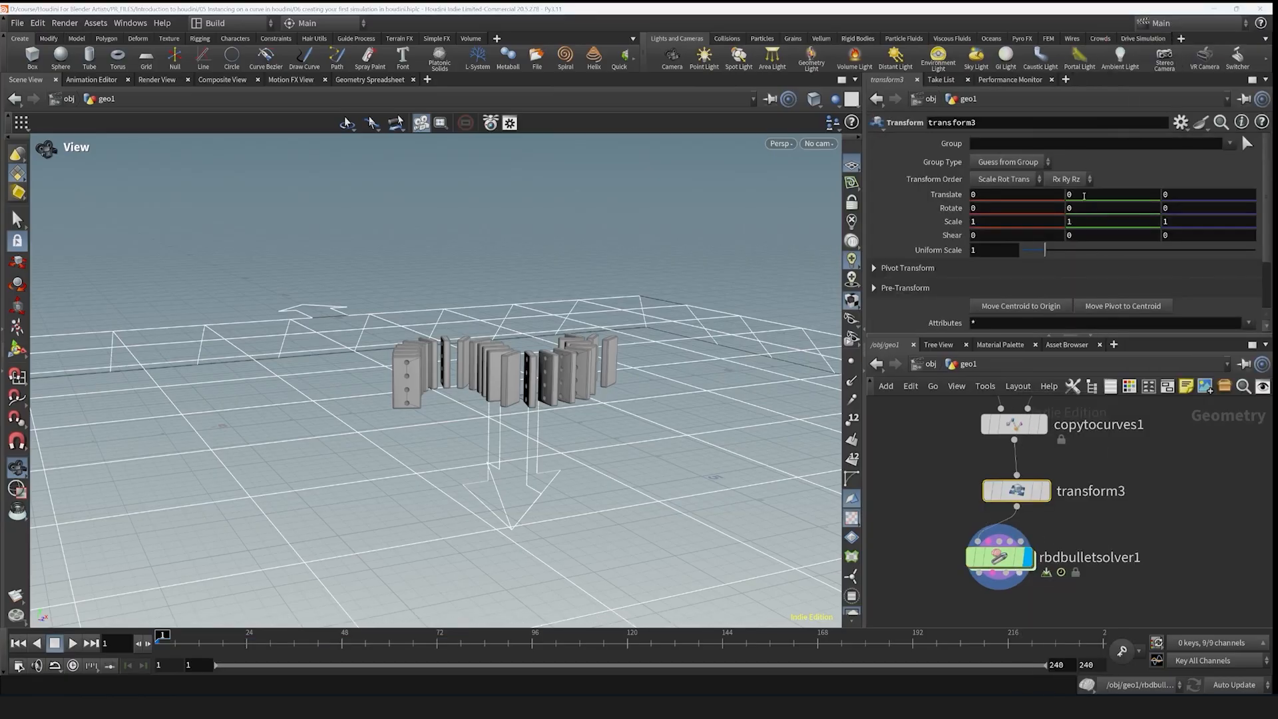
mouse_move(1084, 196)
middle_down()
mouse_move(1099, 196)
mouse_move(1086, 195)
middle_up()
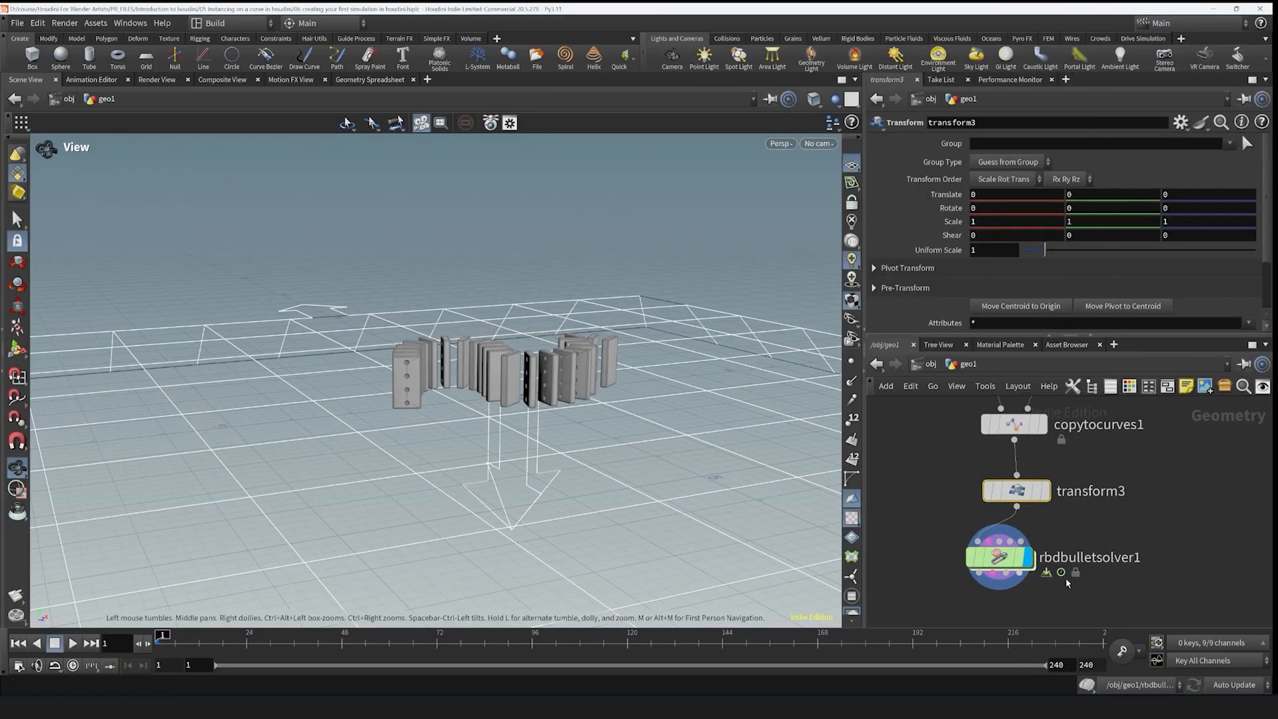
click(1092, 599)
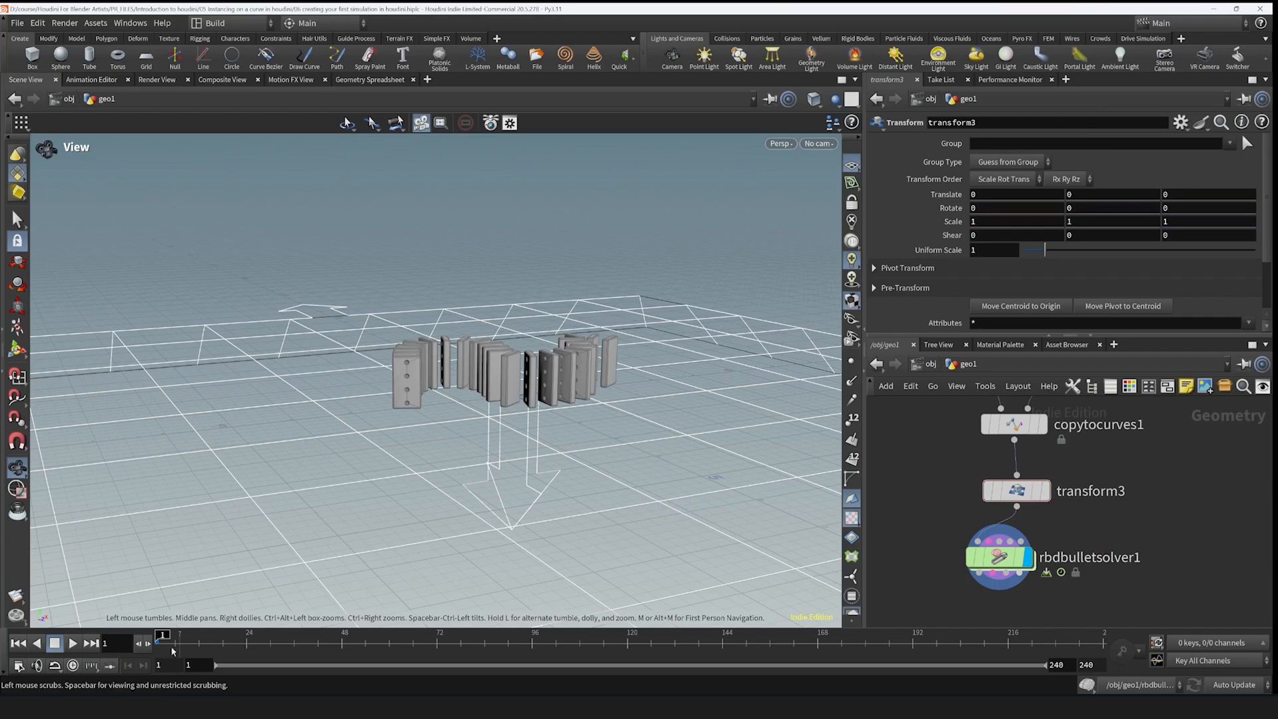
- Play the simulation briefly, and raise the dominoes by setting the new Transform node's Y translation to 0.4
click(73, 643)
drag(479, 399, 528, 431)
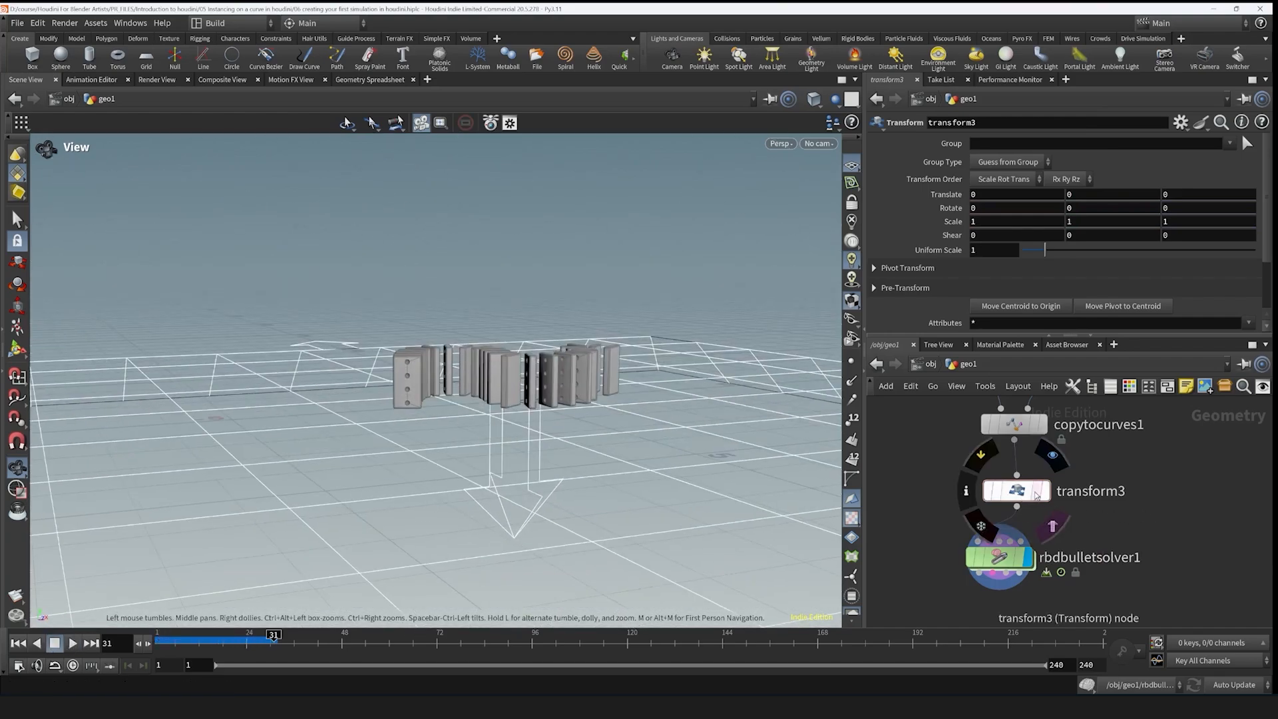
click(1037, 496)
middle_drag(1070, 198, 1105, 198)
- Play the simulation of the raised dominoes dropping onto the ground plane, and rewind to the first frame
click(72, 643)
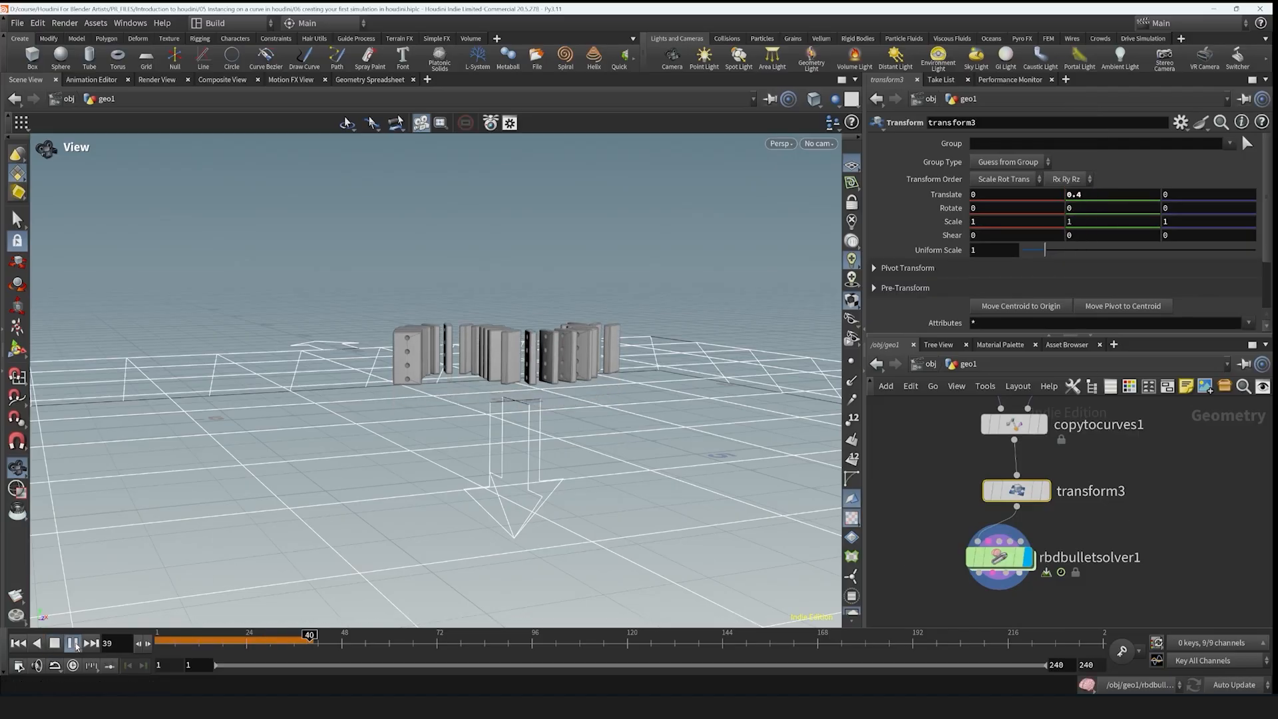
click(998, 557)
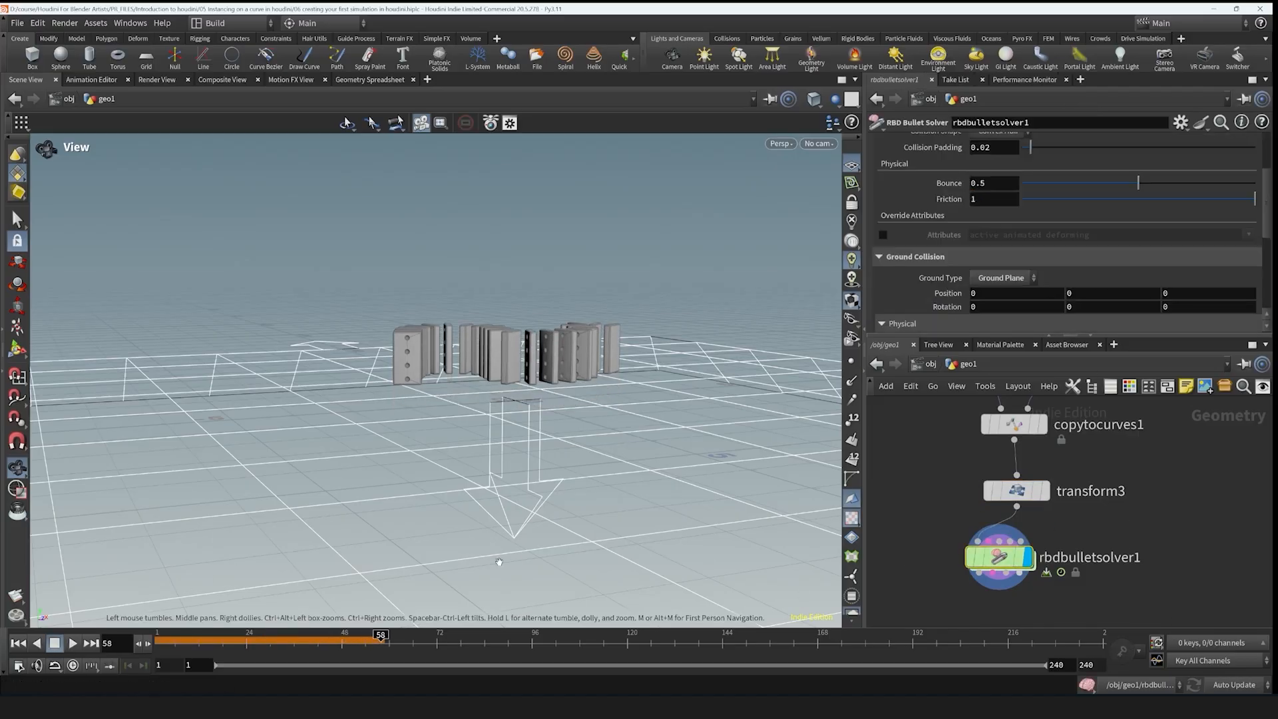
click(53, 649)
click(73, 645)
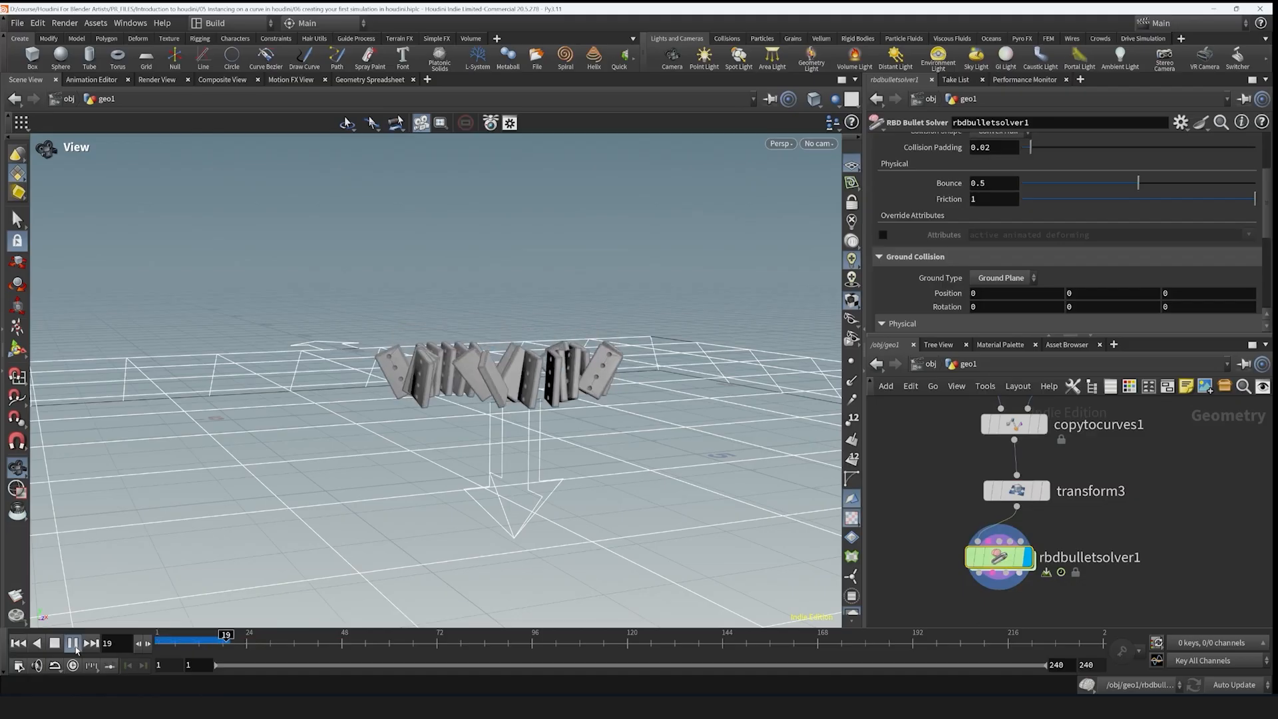
click(55, 643)
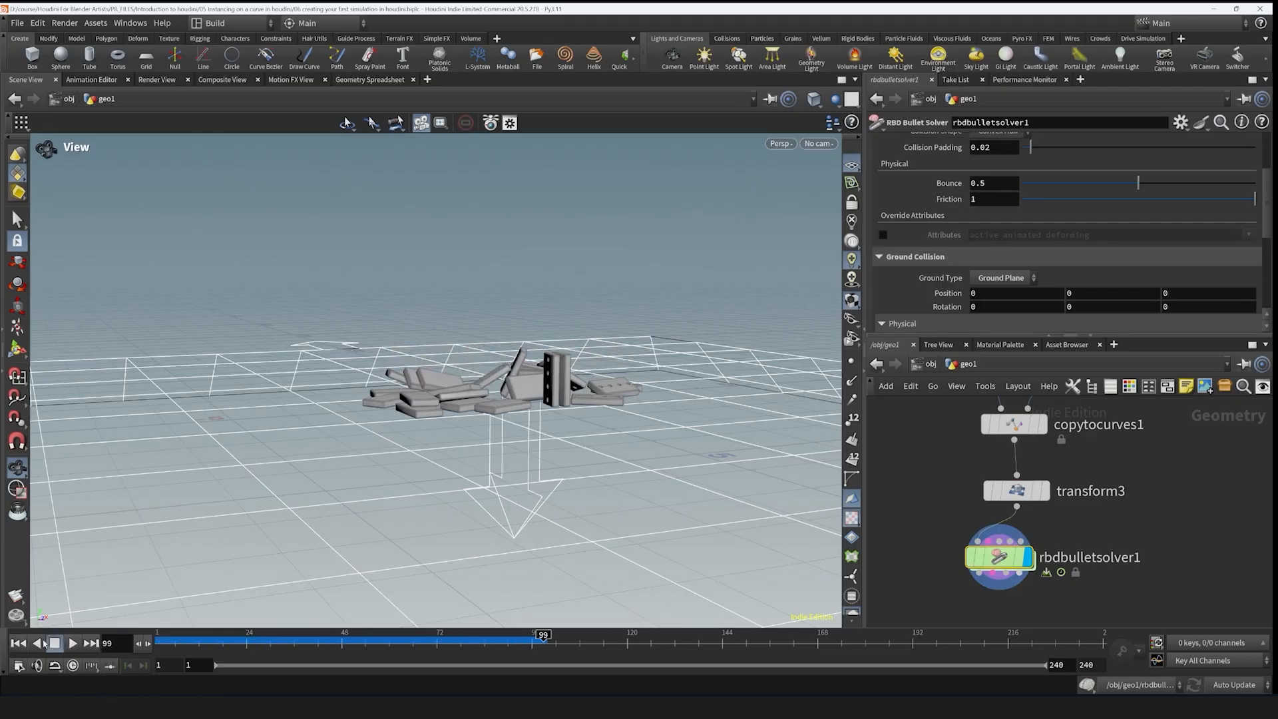
click(18, 643)
drag(315, 498, 406, 491)
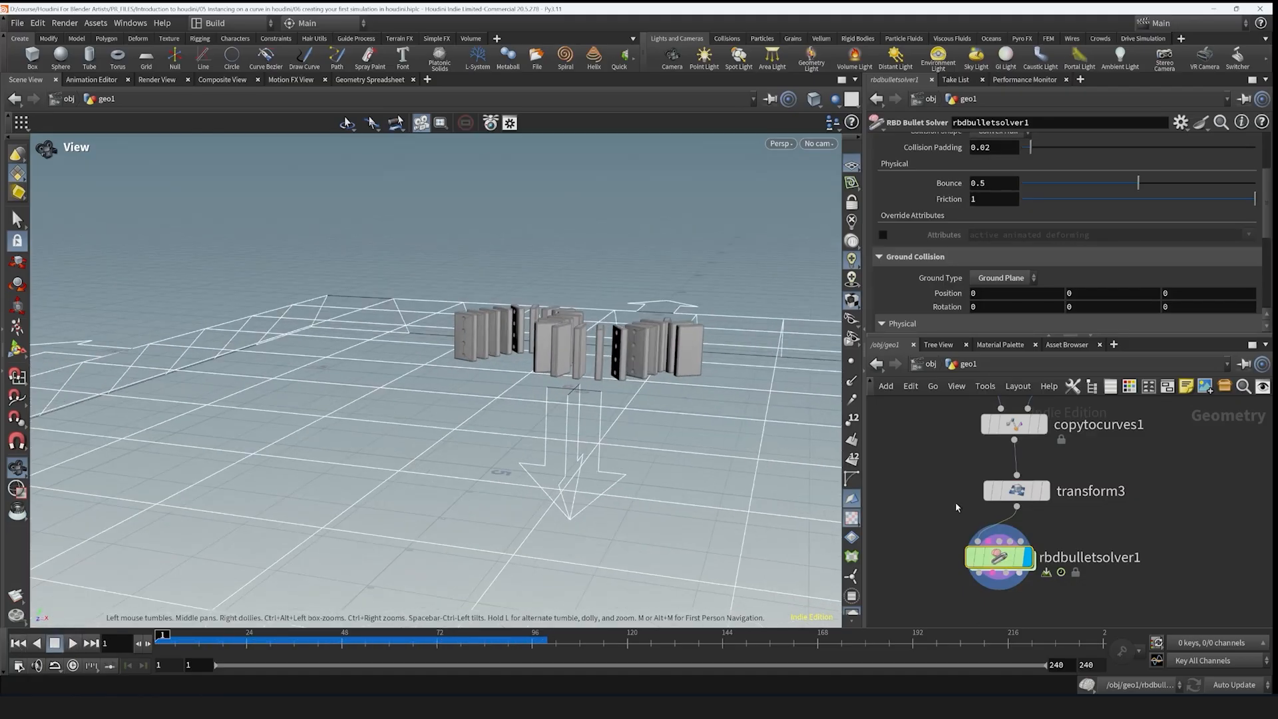
- Bypass the Transform node between Copy to Curves and the solver
click(1018, 491)
mouse_move(1026, 491)
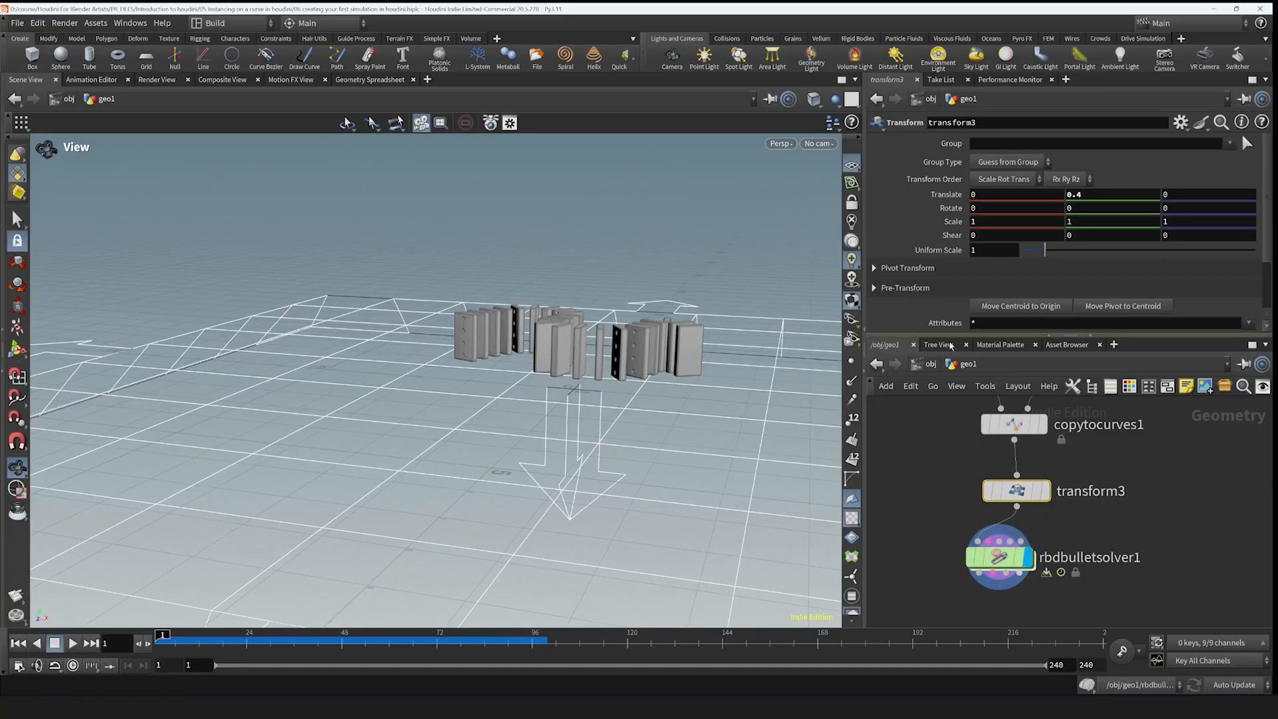
click(988, 491)
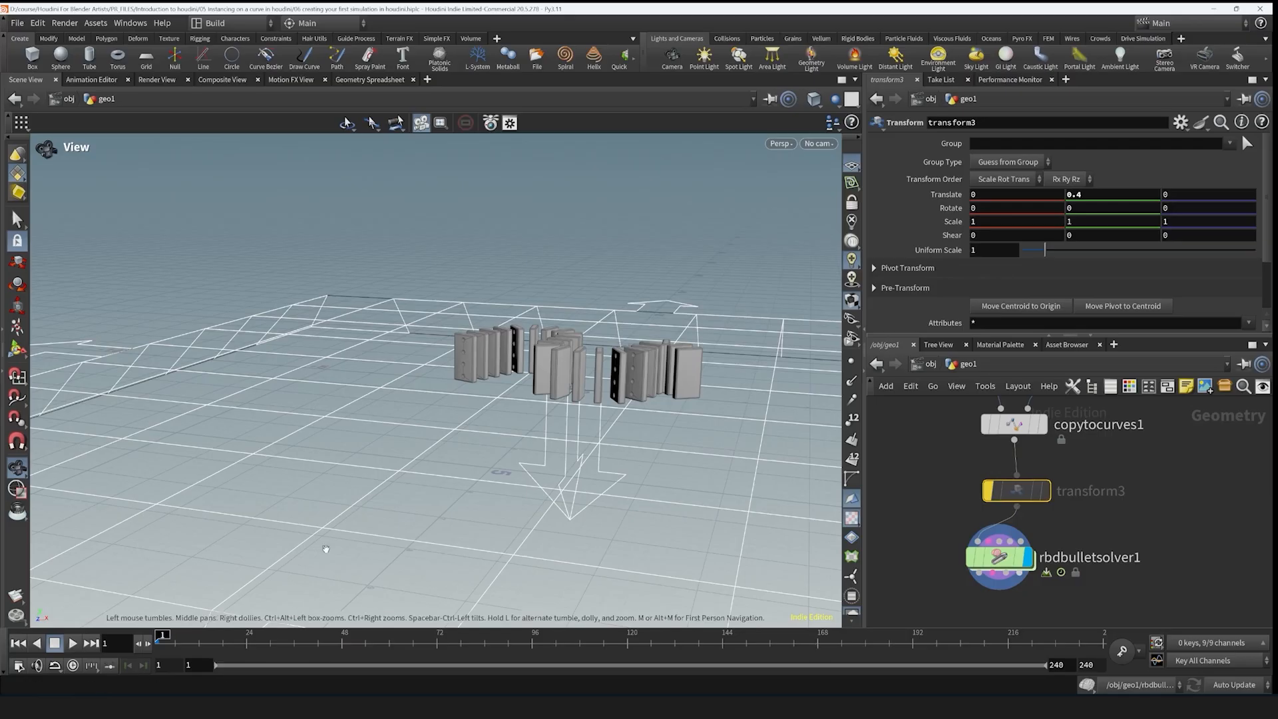
- Check that the dominoes rest on the ground plane from low and high angles, and play the simulation
drag(433, 452, 425, 395)
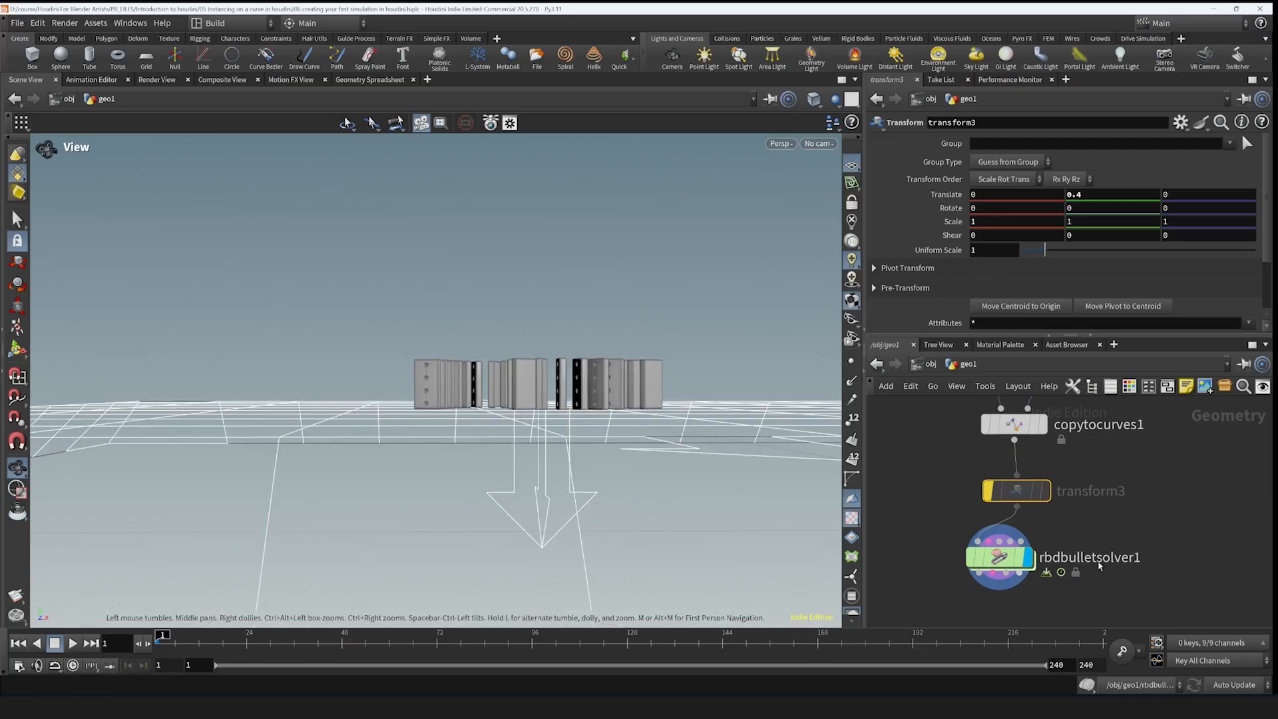
scroll(1177, 524, down, 2)
drag(661, 417, 554, 476)
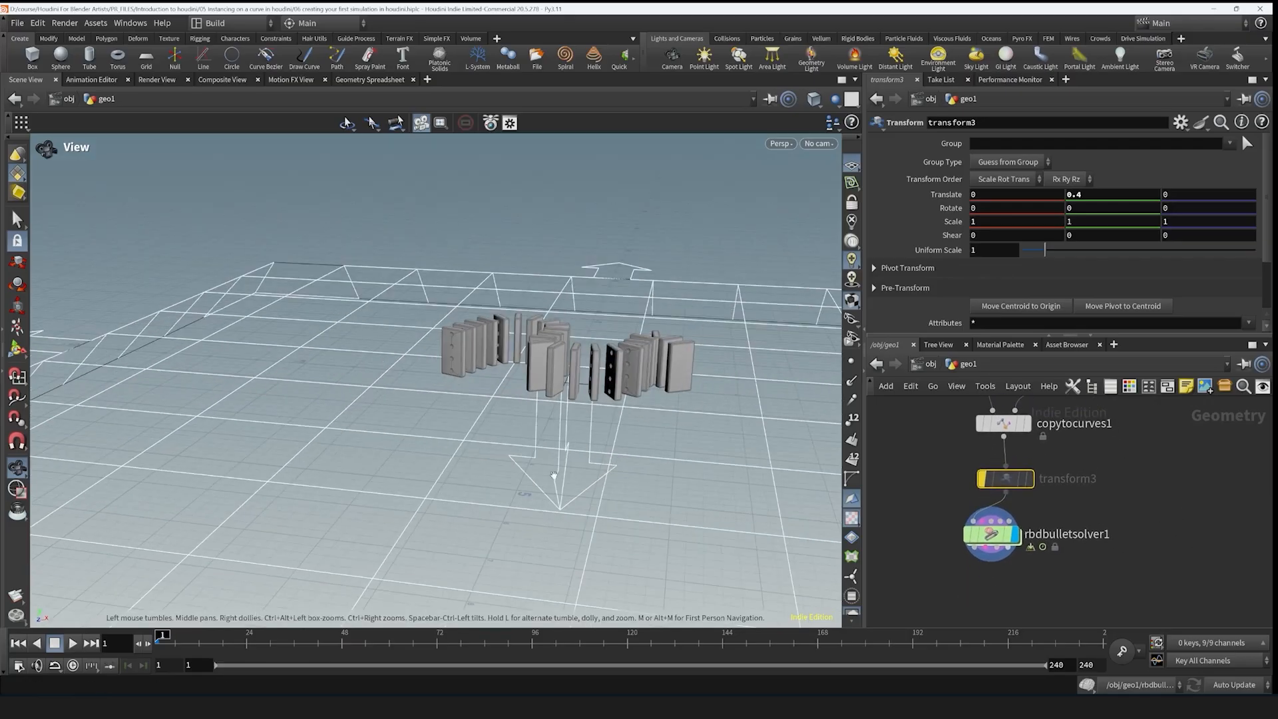
click(72, 643)
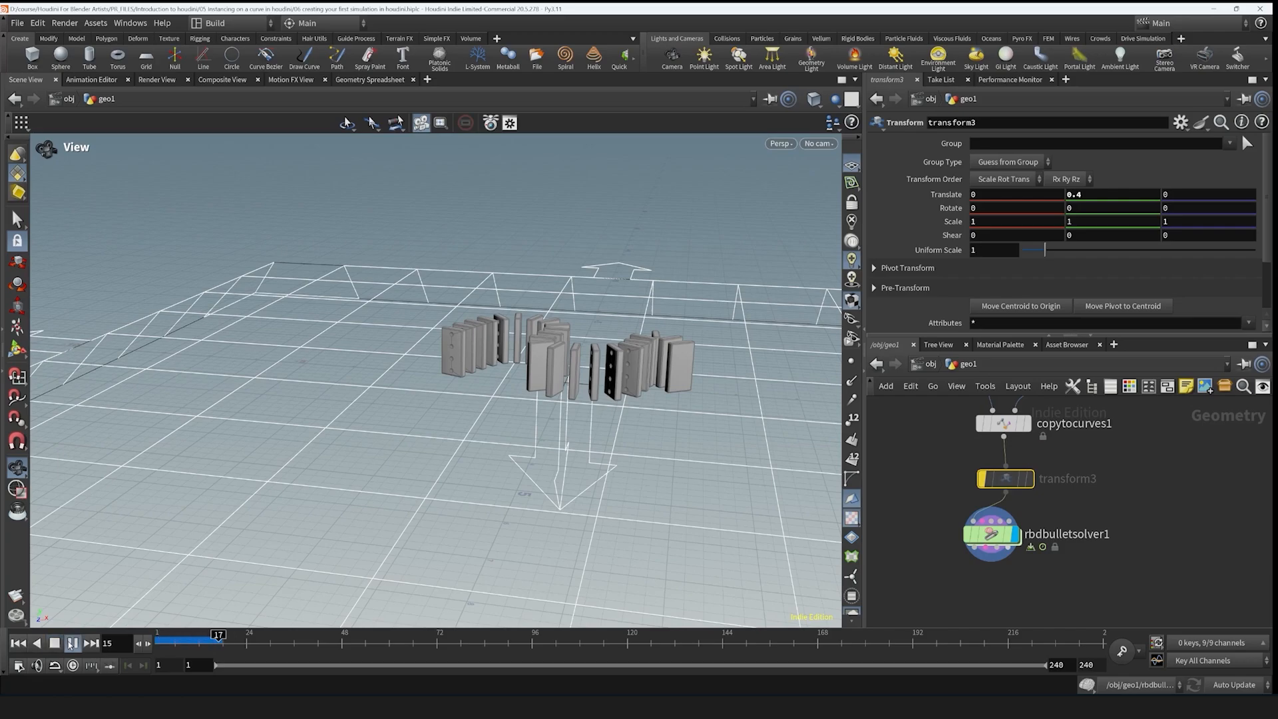
drag(675, 431, 525, 416)
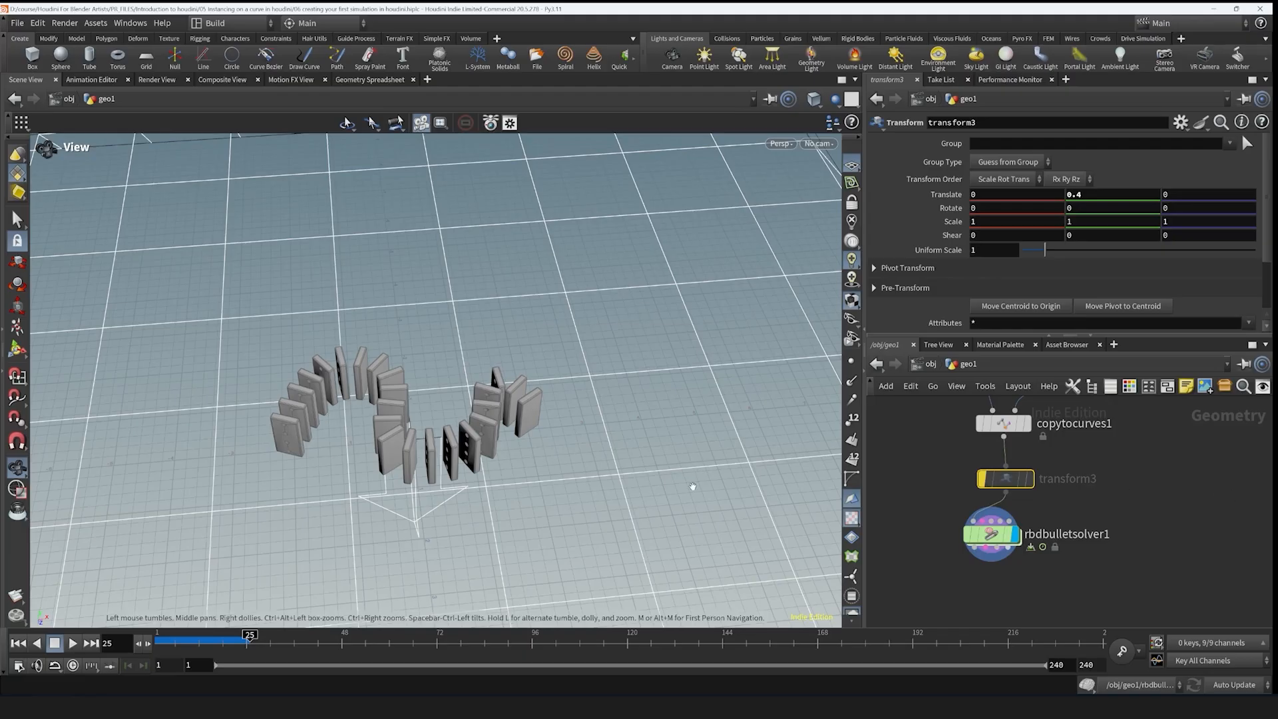
- Examine the node network around the solver and inspect the standing domino row up close
click(1237, 476)
middle_drag(1234, 474, 1125, 525)
scroll(1125, 525, down, 2)
scroll(1012, 512, up, 1)
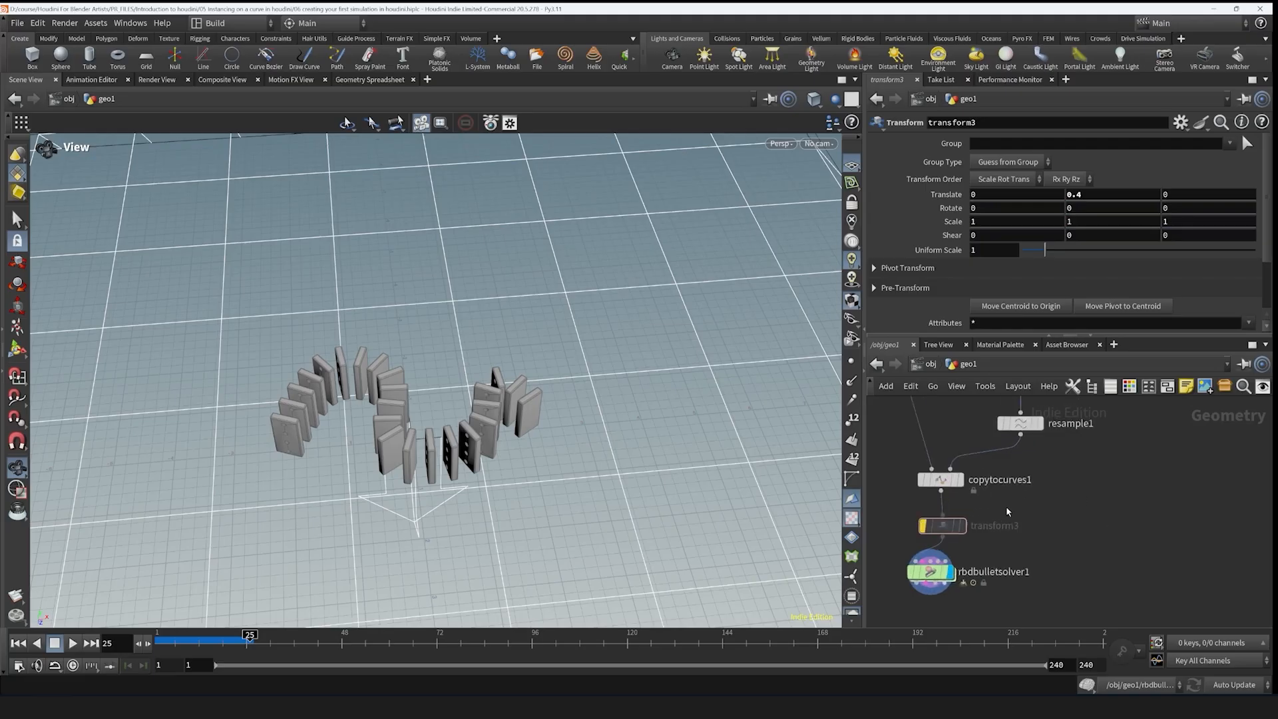
middle_drag(1007, 511, 1058, 479)
scroll(1059, 514, up, 2)
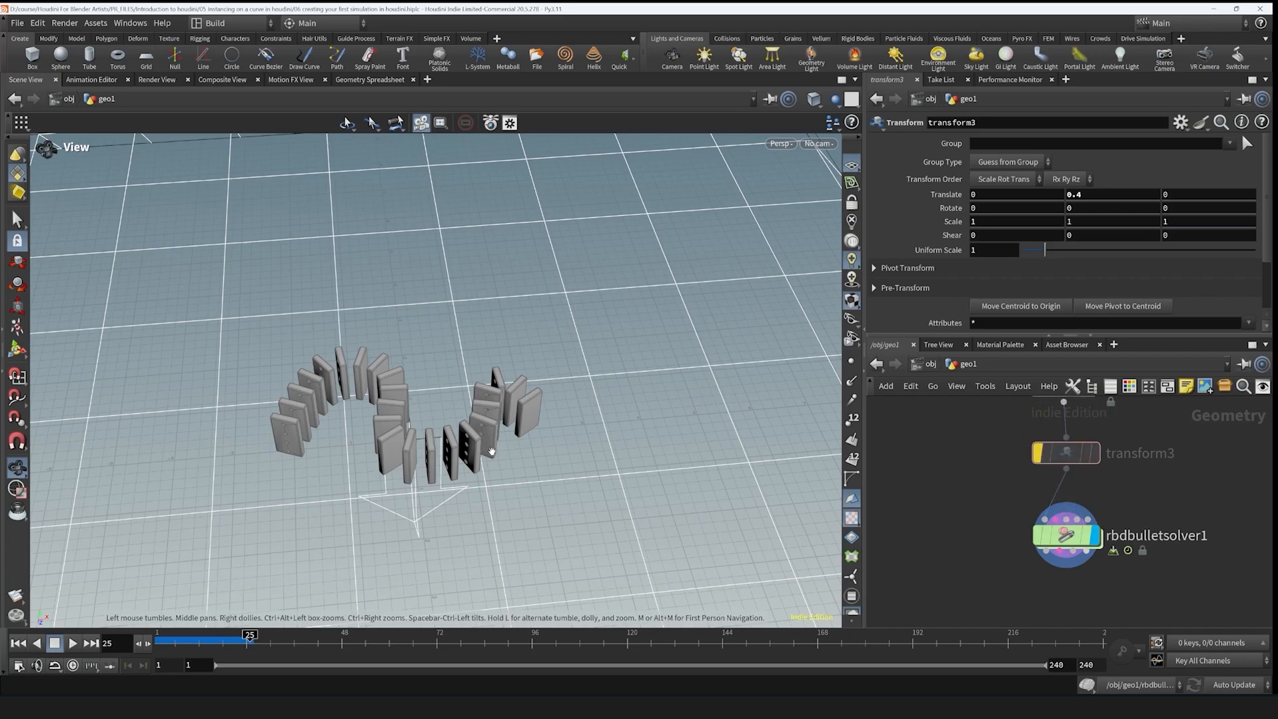
scroll(491, 451, up, 5)
drag(682, 382, 623, 357)
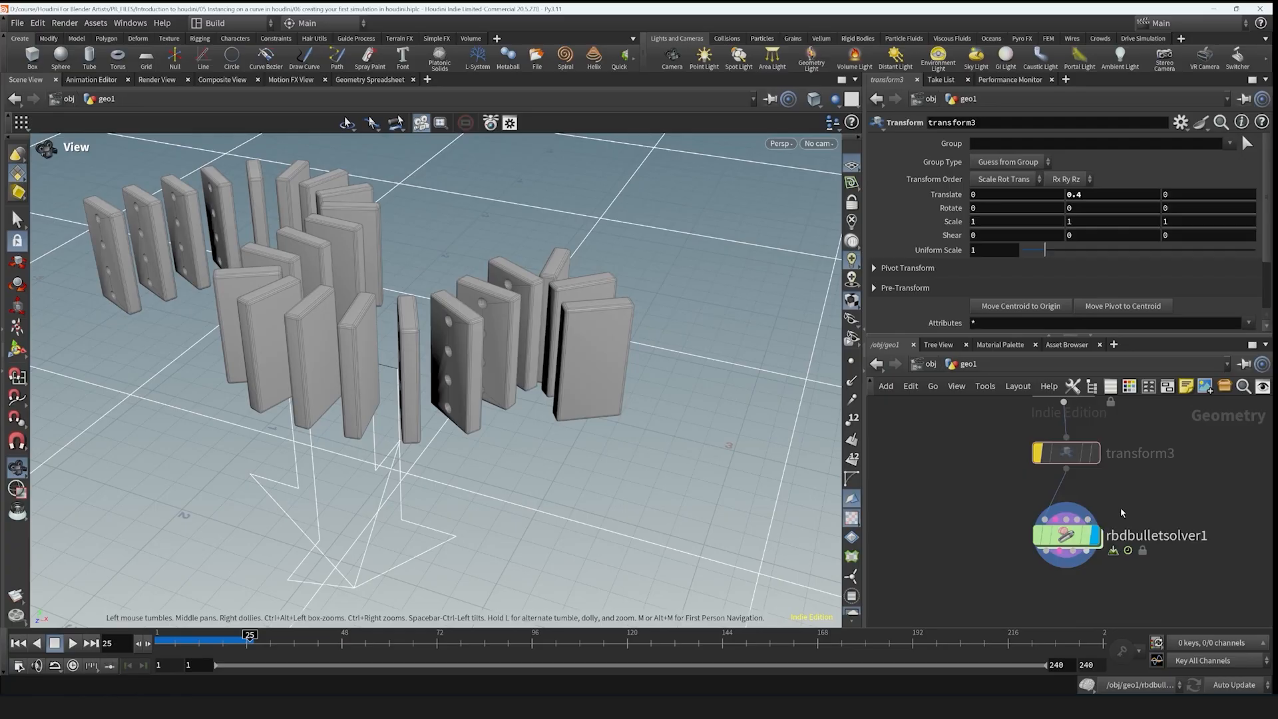
- Add a Sphere (Polygons) node beside the domino network and display it
scroll(1188, 462, down, 3)
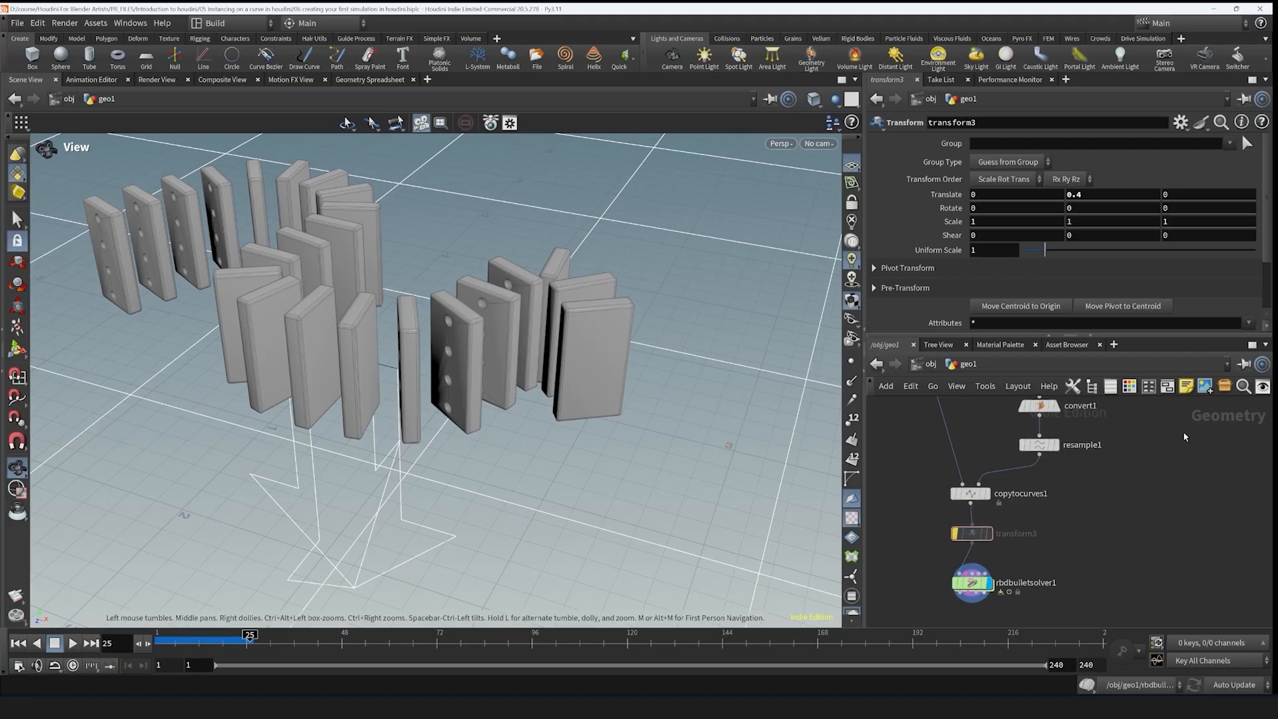
key(Tab)
text(sphere)
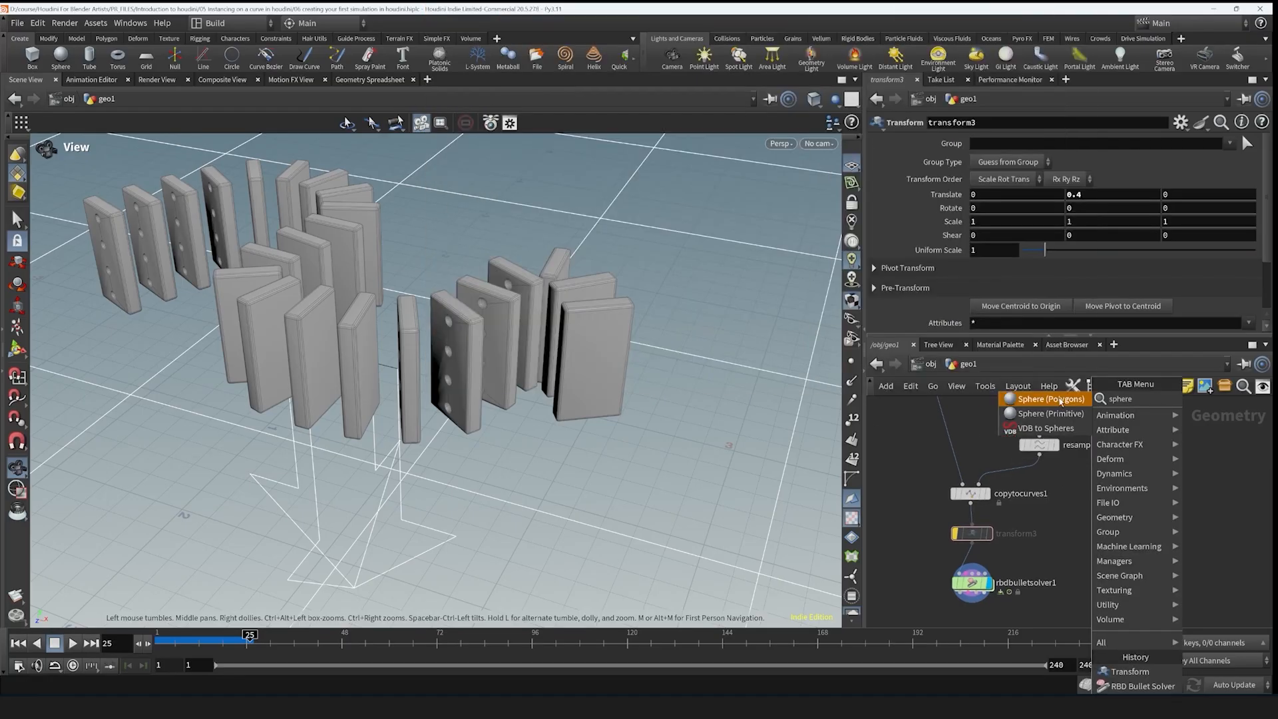
key(Return)
click(1172, 477)
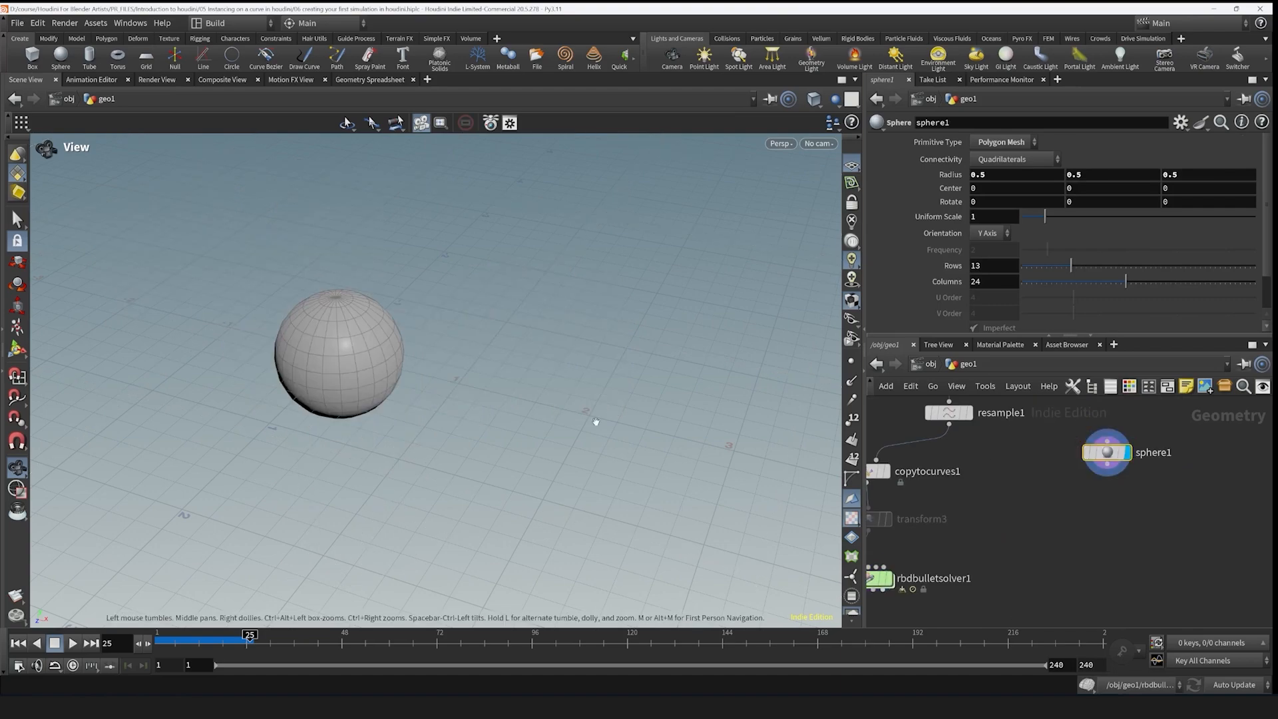
- Show the RBD Bullet Solver's dominoes as a template around the displayed sphere
drag(593, 422, 496, 434)
scroll(496, 434, down, 2)
middle_drag(1112, 545, 1211, 516)
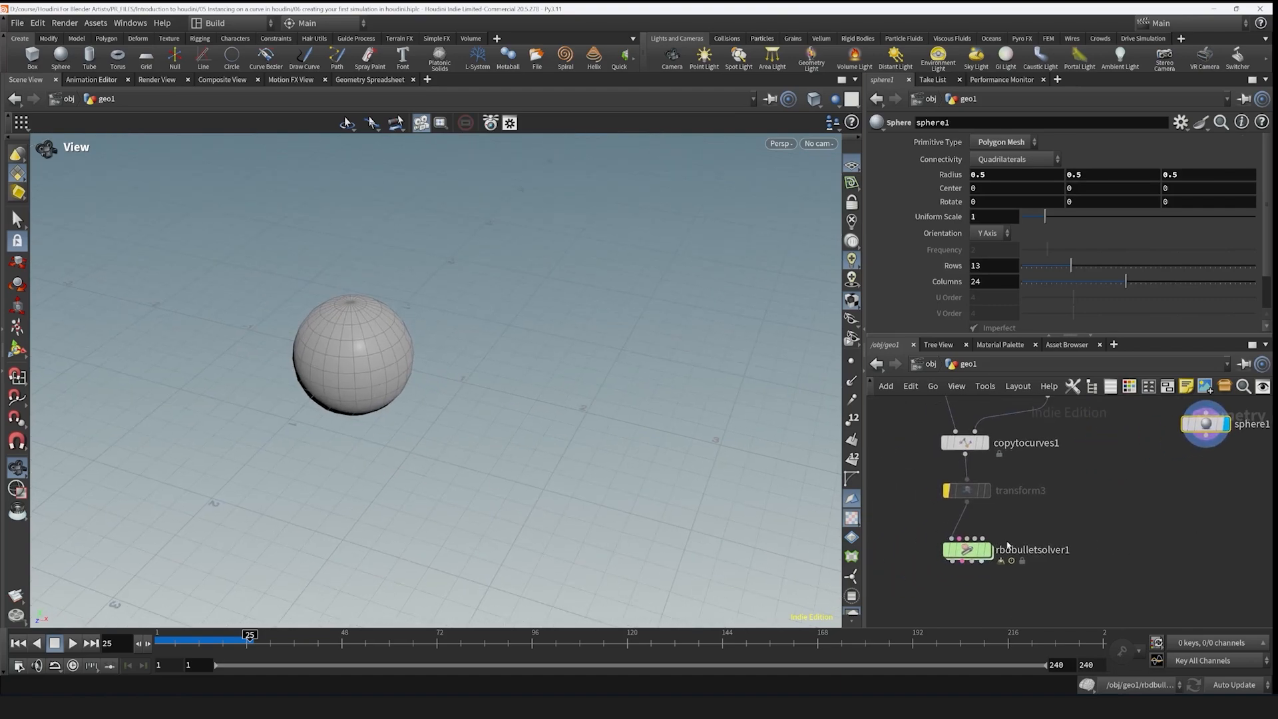
click(983, 554)
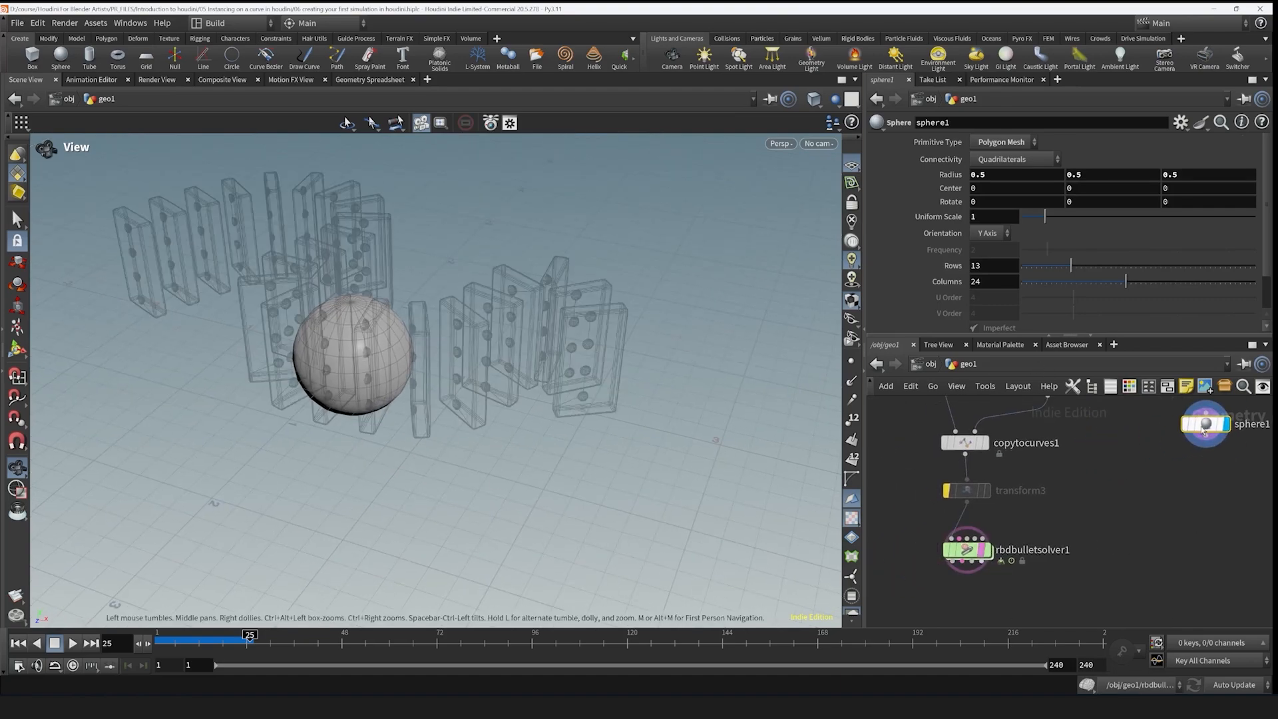
- Add a Transform below the sphere with uniform scale 0.41, and move the sphere to X 3.1313 and Y 0.715673 beside the dominoes
middle_drag(1209, 495, 1087, 533)
drag(1085, 475, 1087, 511)
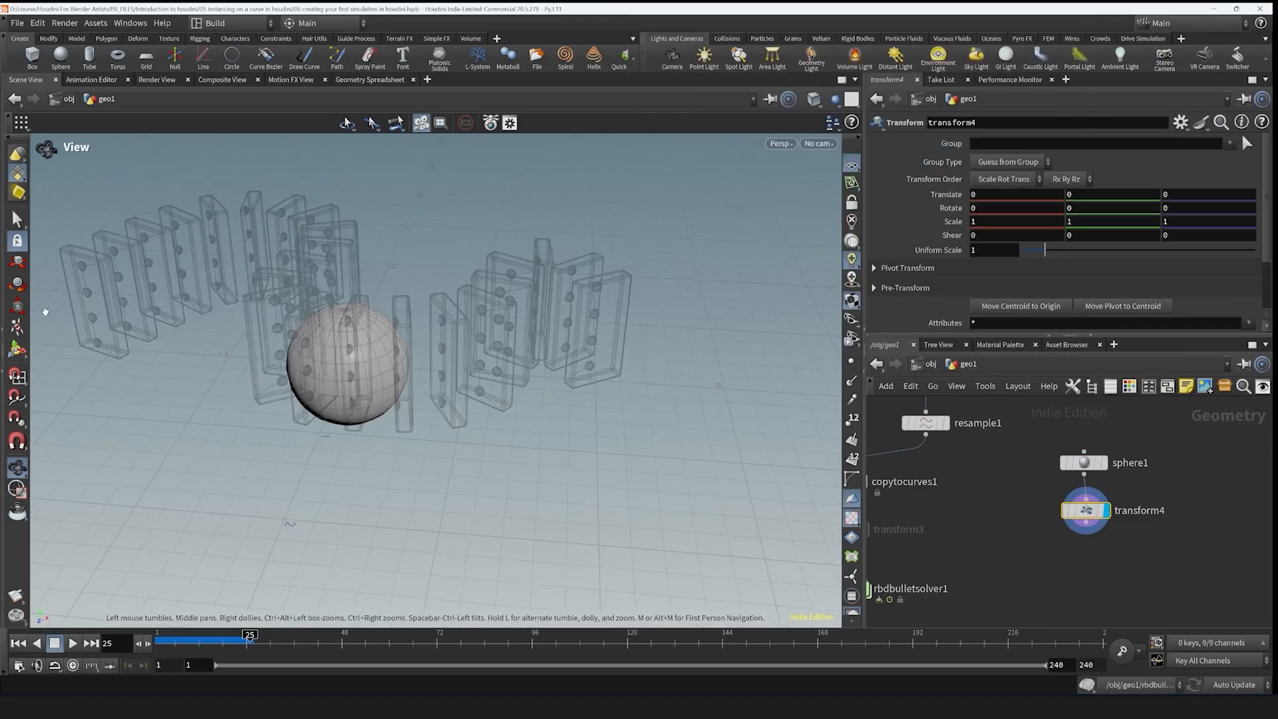
key(t)
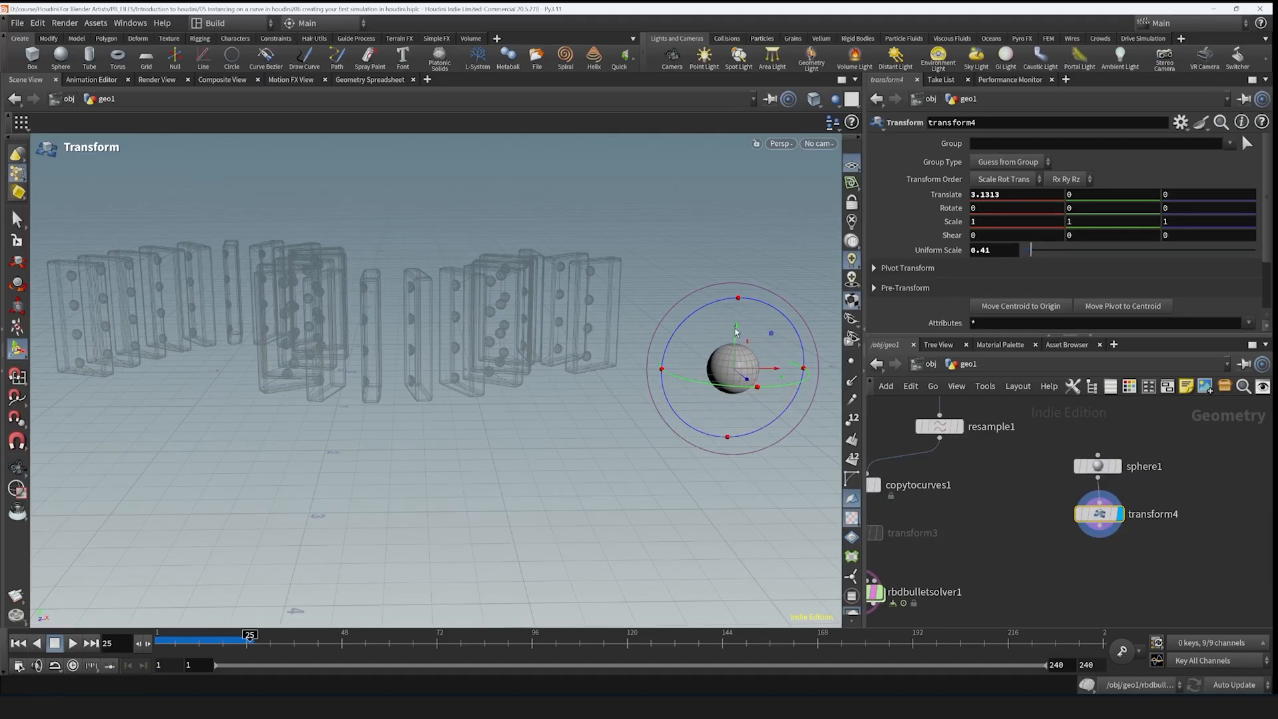
drag(736, 331, 736, 241)
key(Escape)
- Keyframe the sphere's translation from its start at frame 1 to X 1.96019 at frame 28, and return to frame 1
drag(672, 320, 1034, 337)
key(Return)
drag(669, 317, 367, 363)
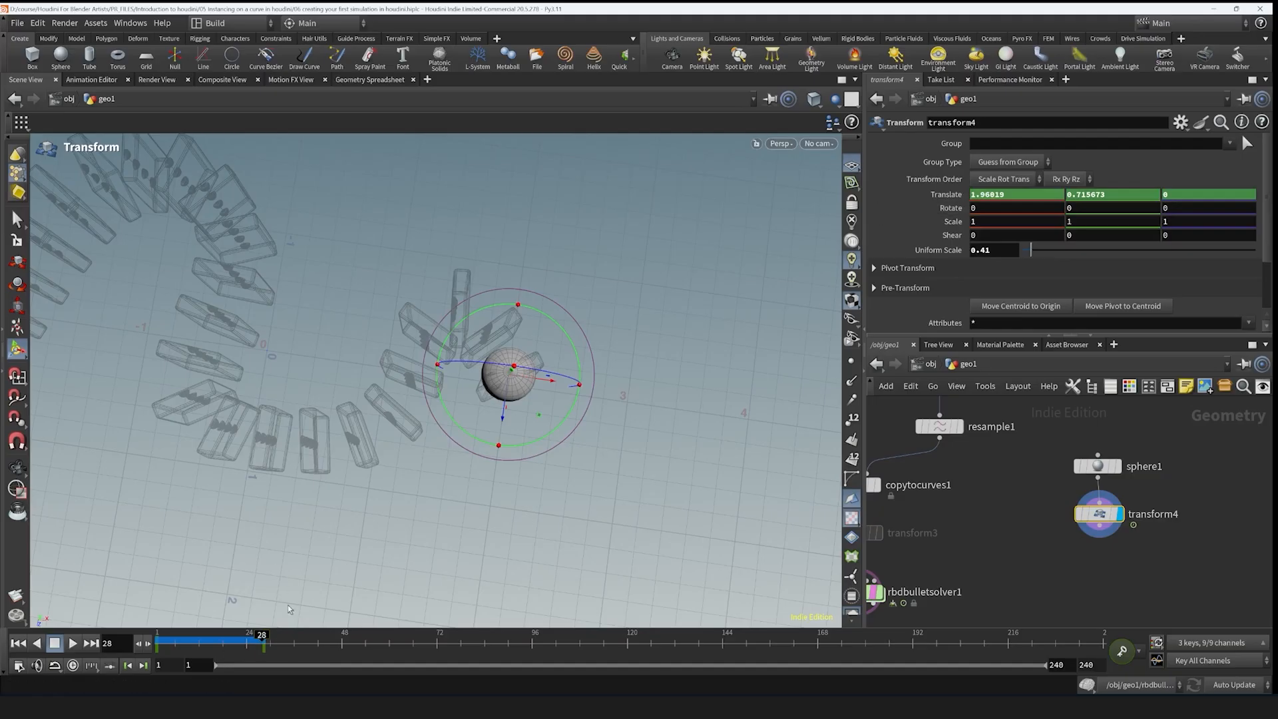
drag(210, 636, 126, 637)
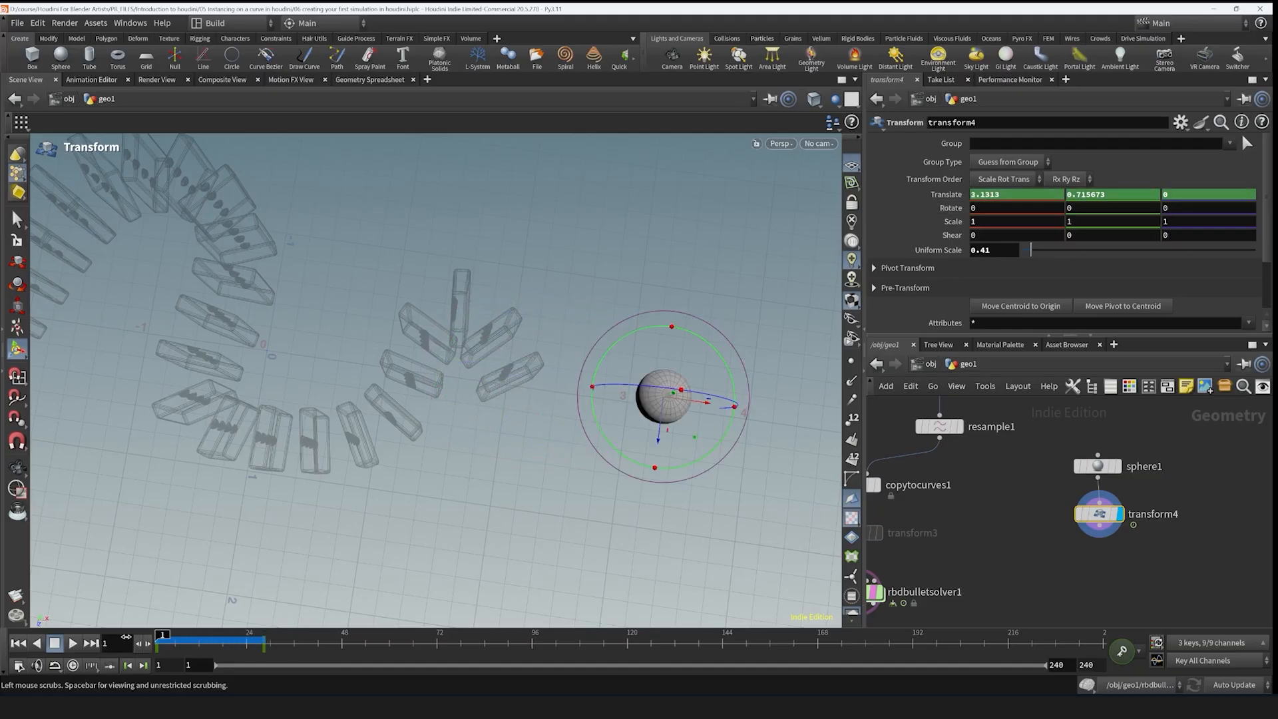
- Play back the sphere's keyframed animation and return to frame 1
click(74, 643)
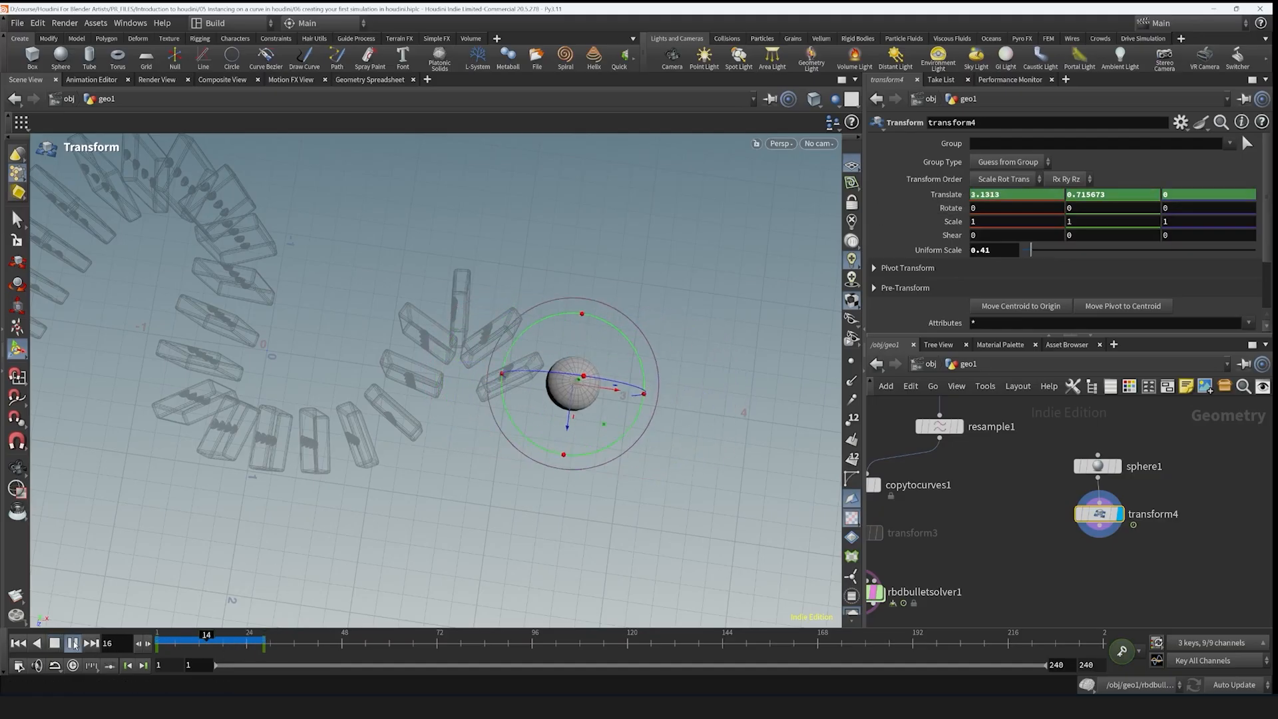
click(18, 644)
- Connect the sphere's Transform to the RBD Bullet Solver as collision geometry, display the solver, and open its collision settings with the Deforming type
middle_drag(886, 558, 1020, 546)
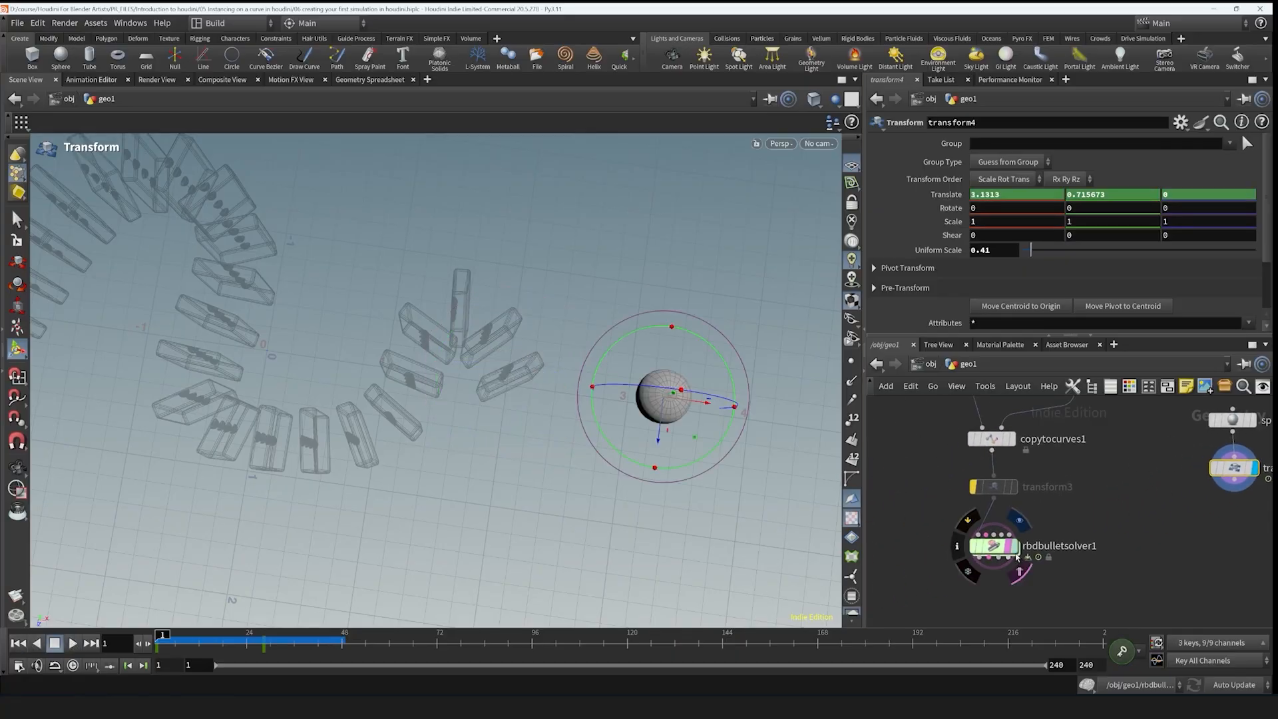
click(1016, 552)
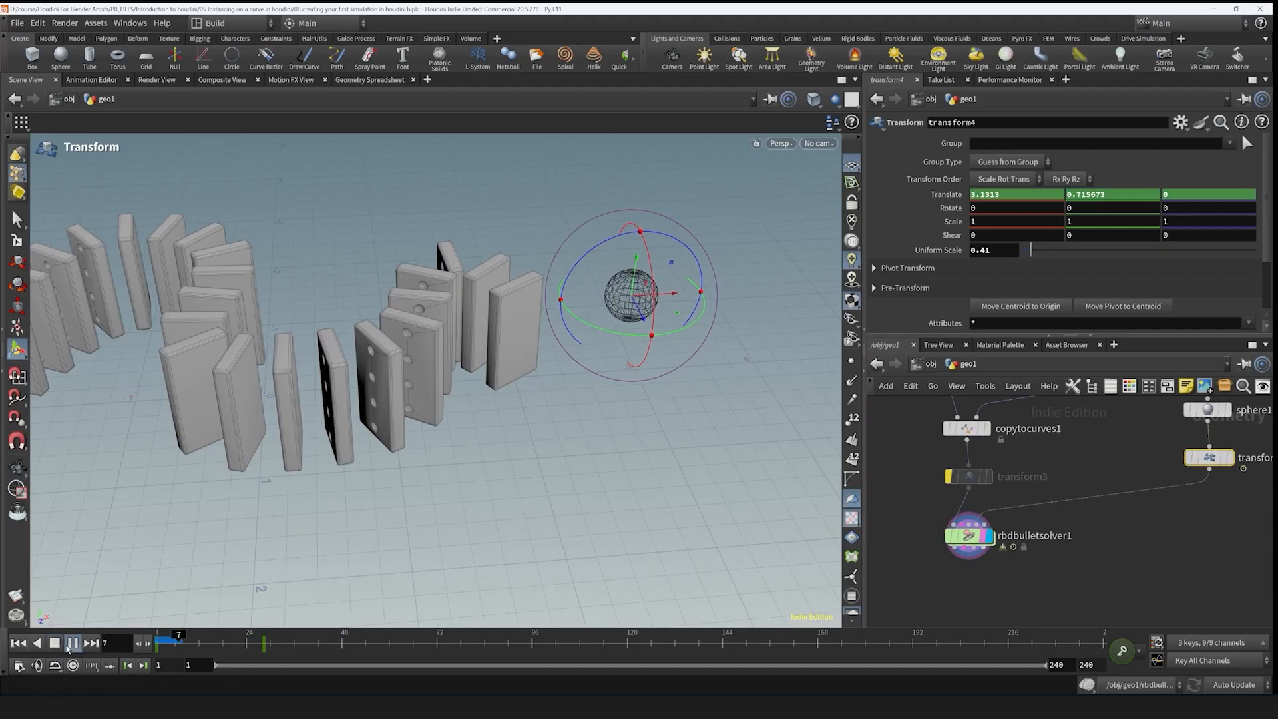
click(969, 535)
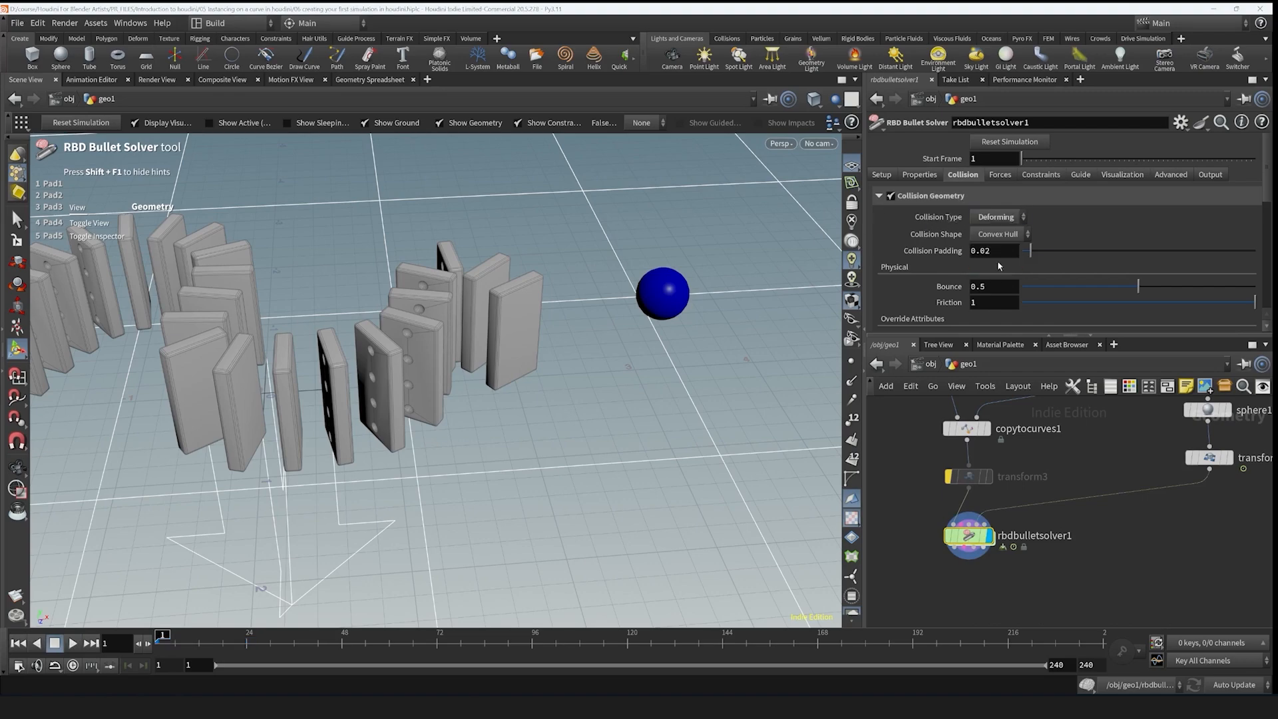
- Display the sphere's Transform, run the domino simulation, and return to frame 1 with the RBD Bullet Solver displayed again
scroll(1165, 492, up, 1)
middle_drag(1166, 492, 1077, 484)
click(1120, 451)
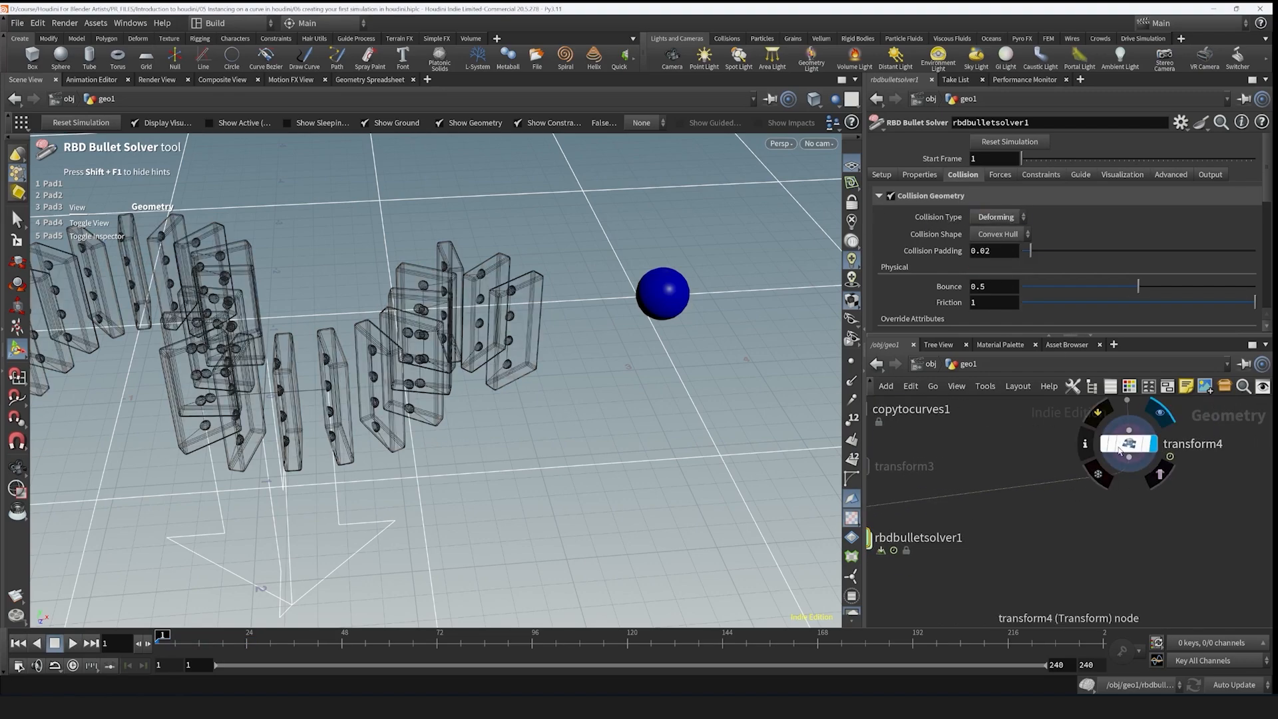
middle_drag(1113, 399, 1098, 474)
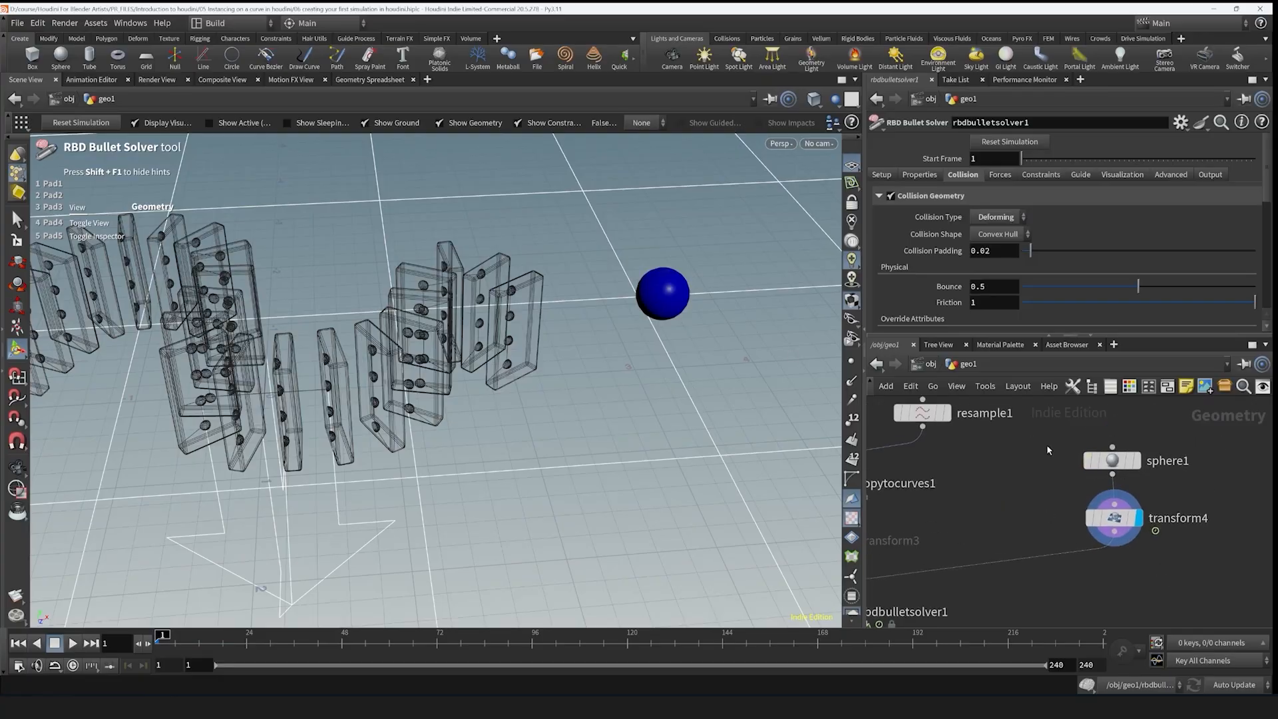
middle_drag(1048, 451, 1151, 409)
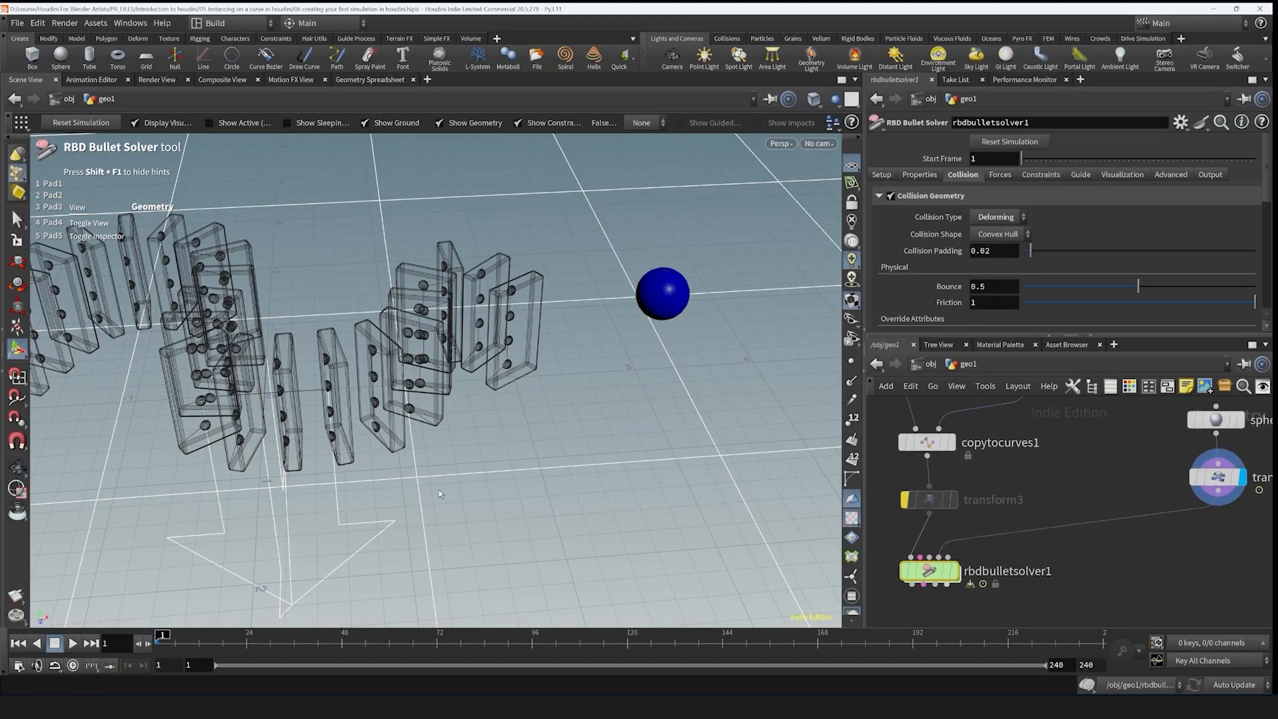
click(73, 643)
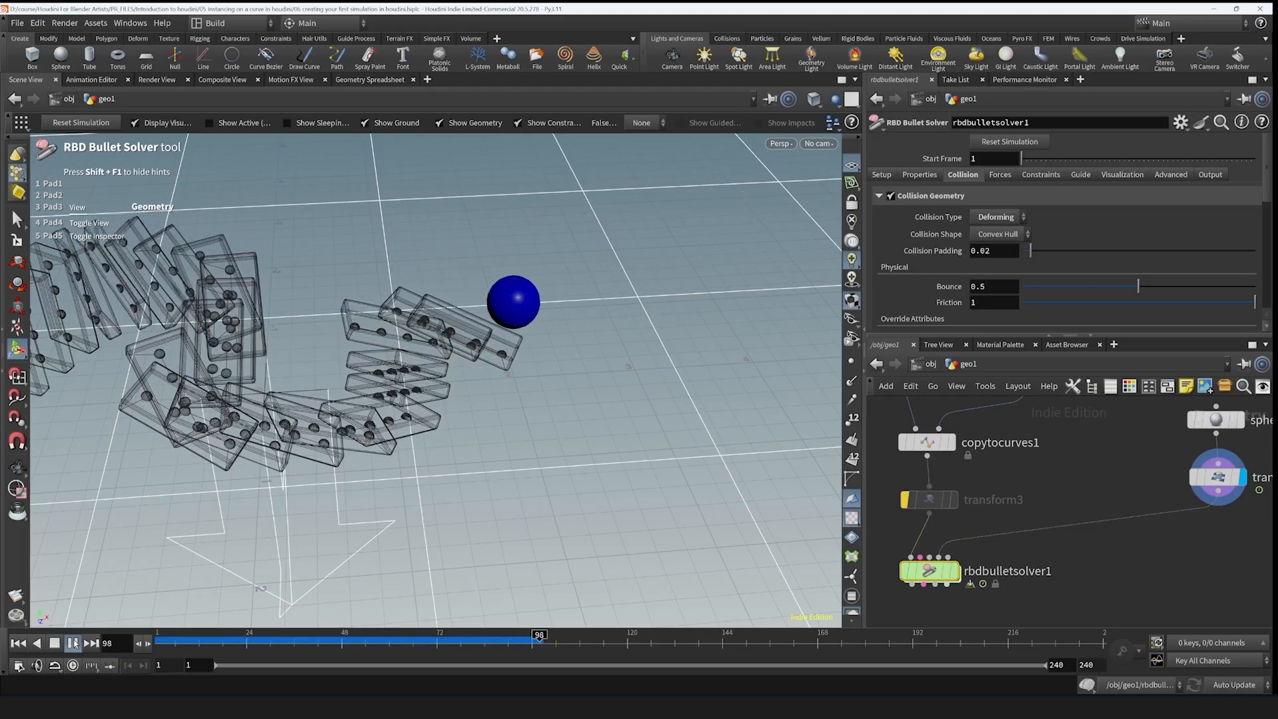
click(74, 643)
click(18, 644)
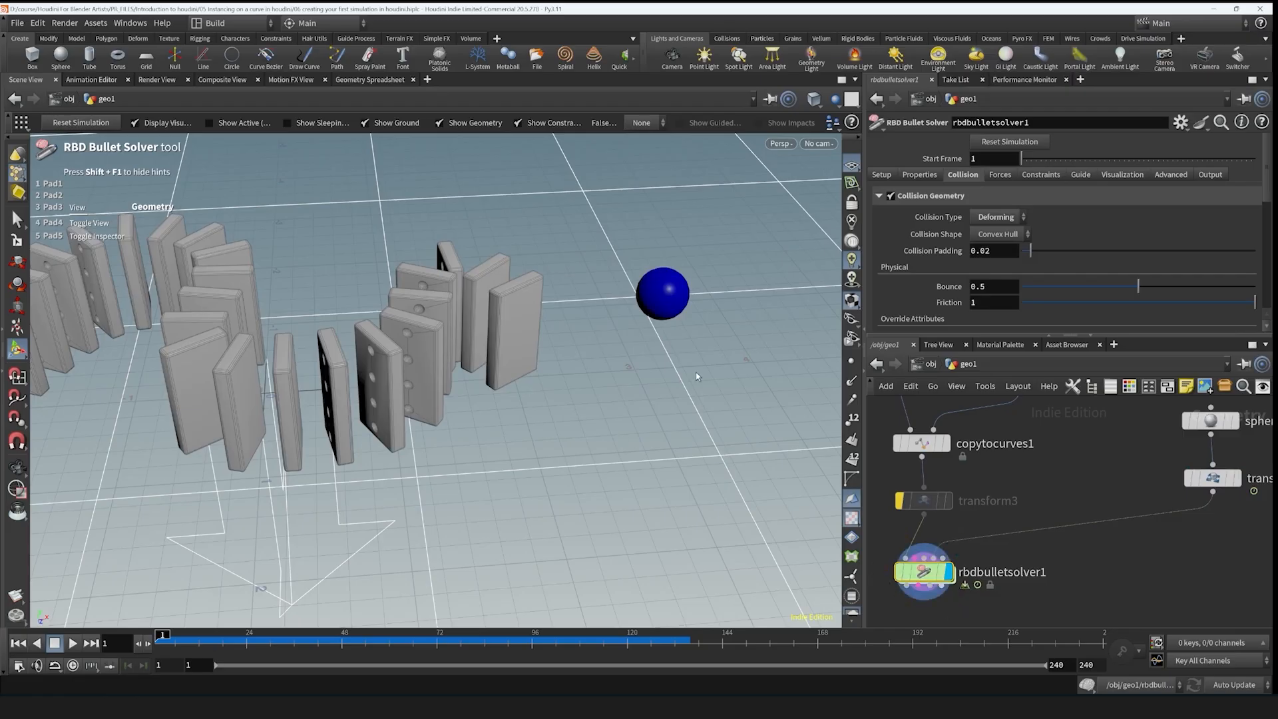
- Replay the domino simulation from a wider view showing the whole chain and return to frame 1
scroll(697, 377, down, 4)
alt+drag(550, 431, 589, 378)
alt+middle_drag(589, 378, 642, 418)
alt+drag(643, 418, 605, 468)
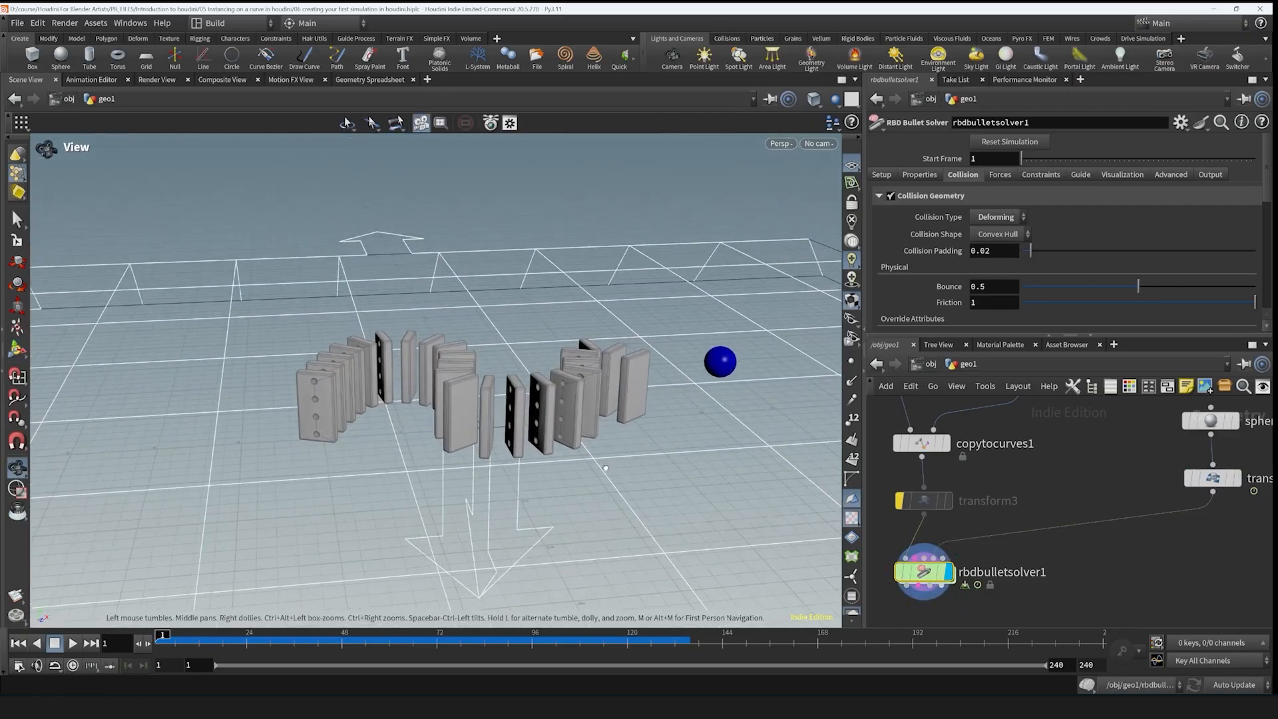
key(Return)
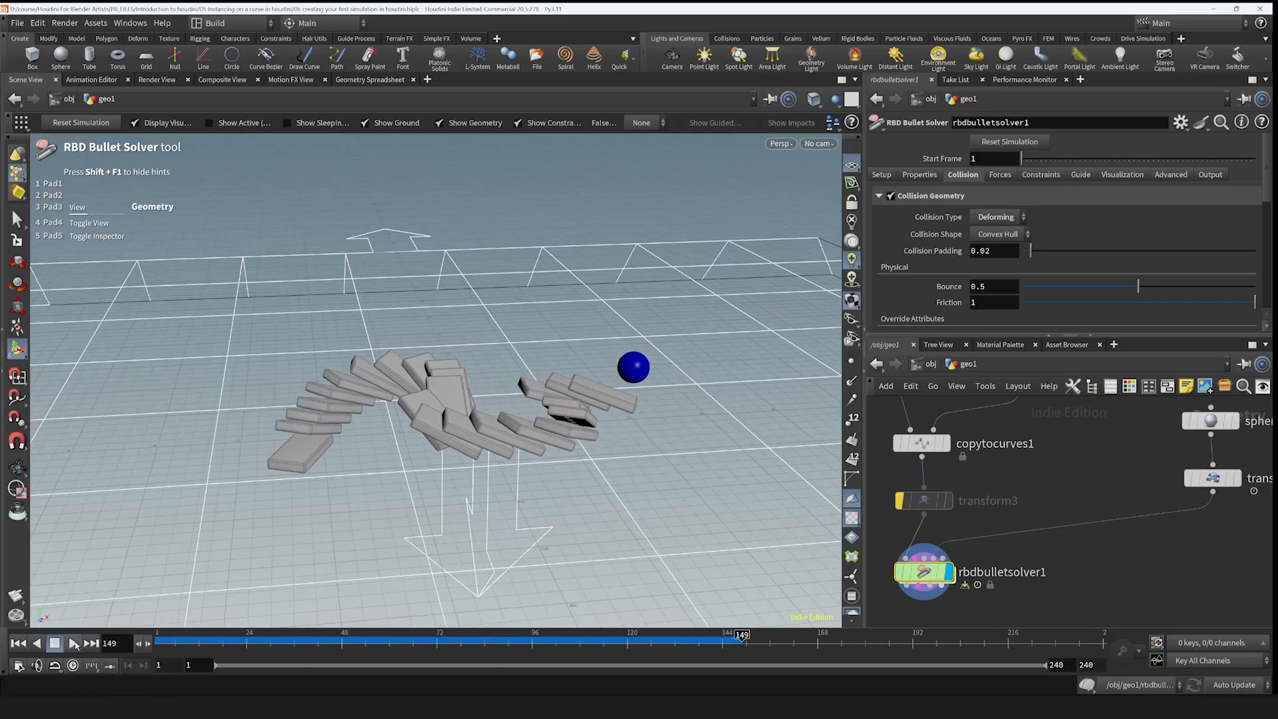
click(21, 650)
- Set the Resample node's segment length to 0.213 to space the dominoes more tightly, play the simulation, and return to frame 1
alt+drag(426, 372, 490, 465)
middle_drag(979, 487, 1034, 603)
middle_drag(1069, 433, 1050, 566)
middle_drag(1041, 412, 1011, 504)
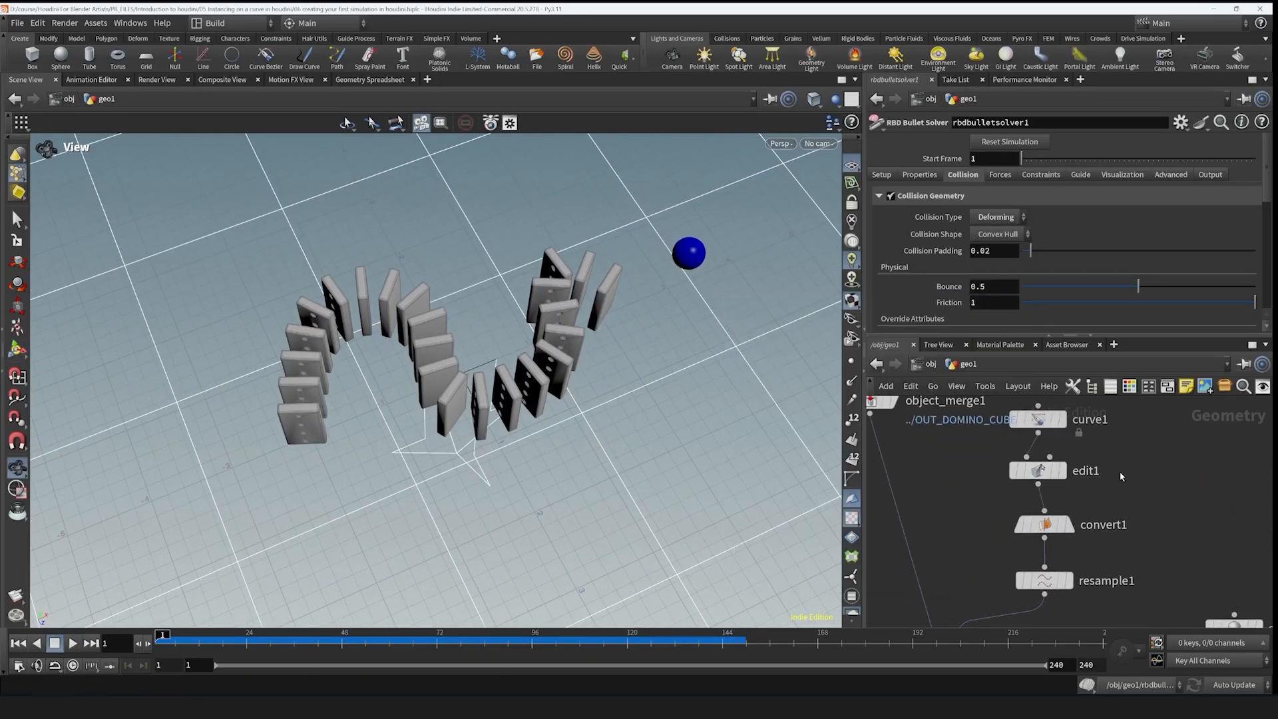
scroll(1121, 478, down, 1)
scroll(1144, 516, up, 1)
middle_drag(1124, 493, 1227, 462)
scroll(1142, 518, up, 1)
scroll(1141, 522, down, 1)
scroll(1181, 493, down, 2)
scroll(1198, 500, up, 2)
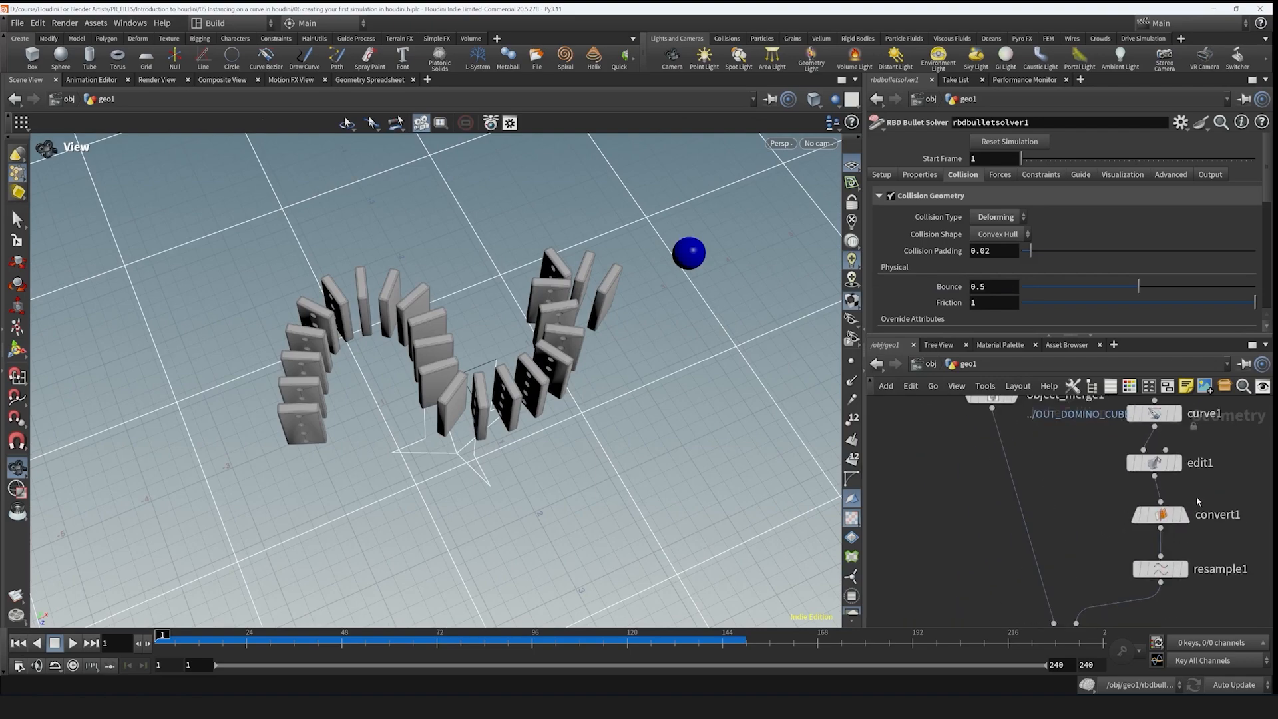
click(1167, 571)
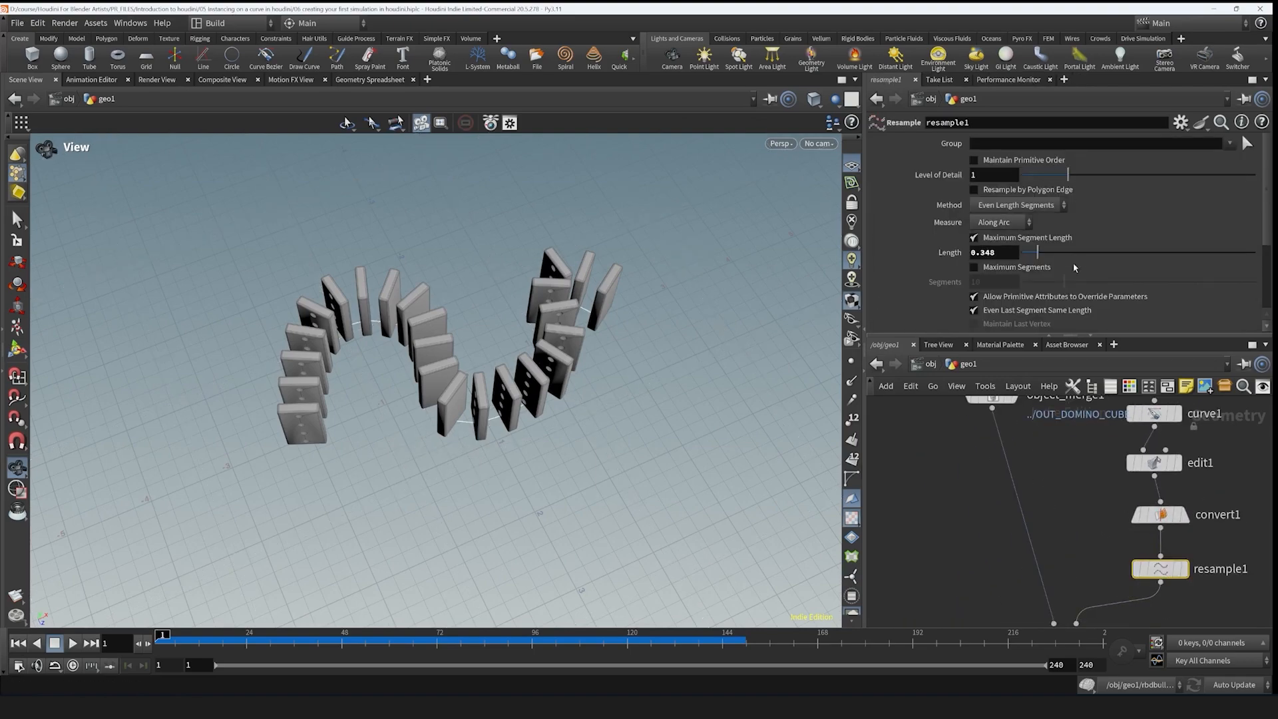
drag(1037, 254, 1033, 252)
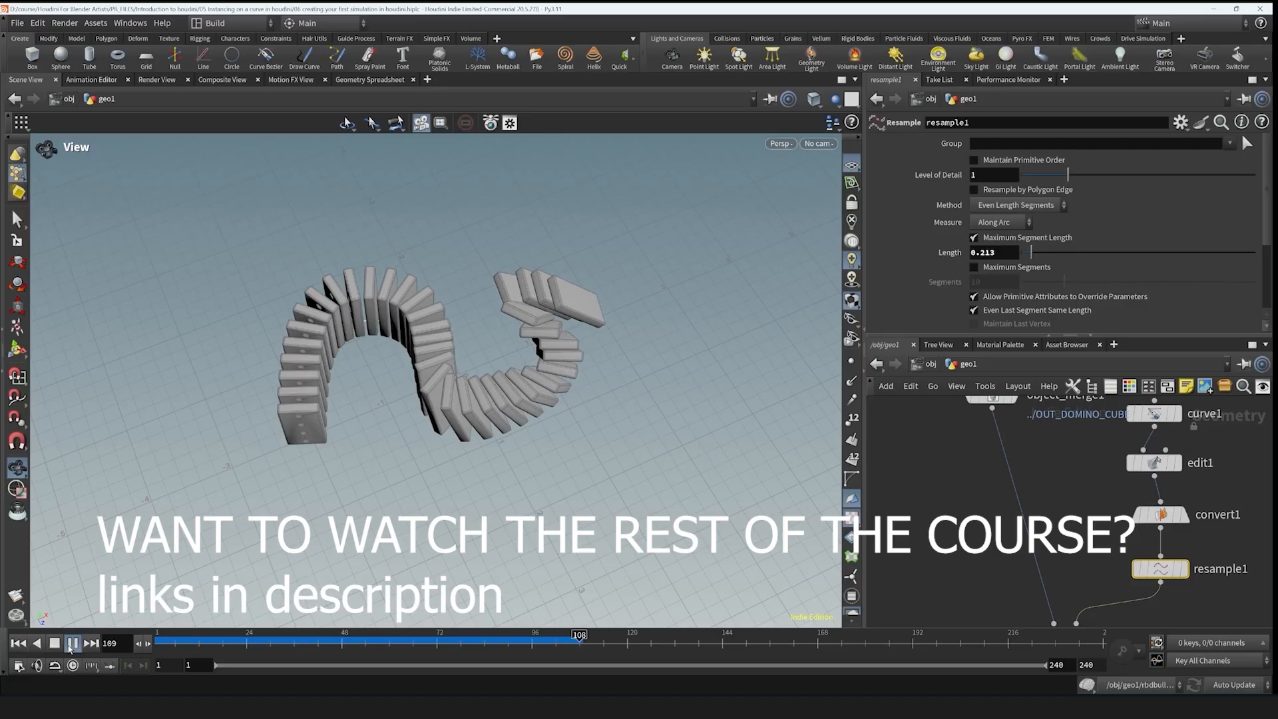
click(20, 643)
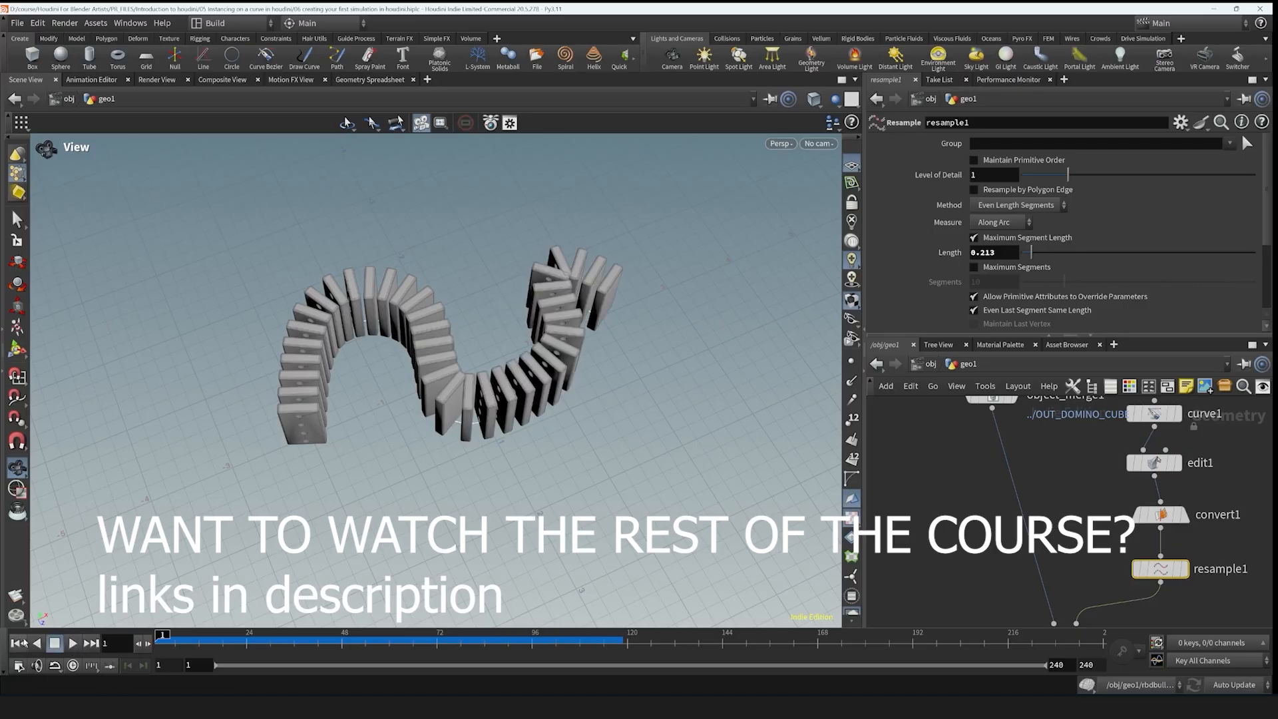
middle_click(1147, 515)
scroll(1169, 527, down, 3)
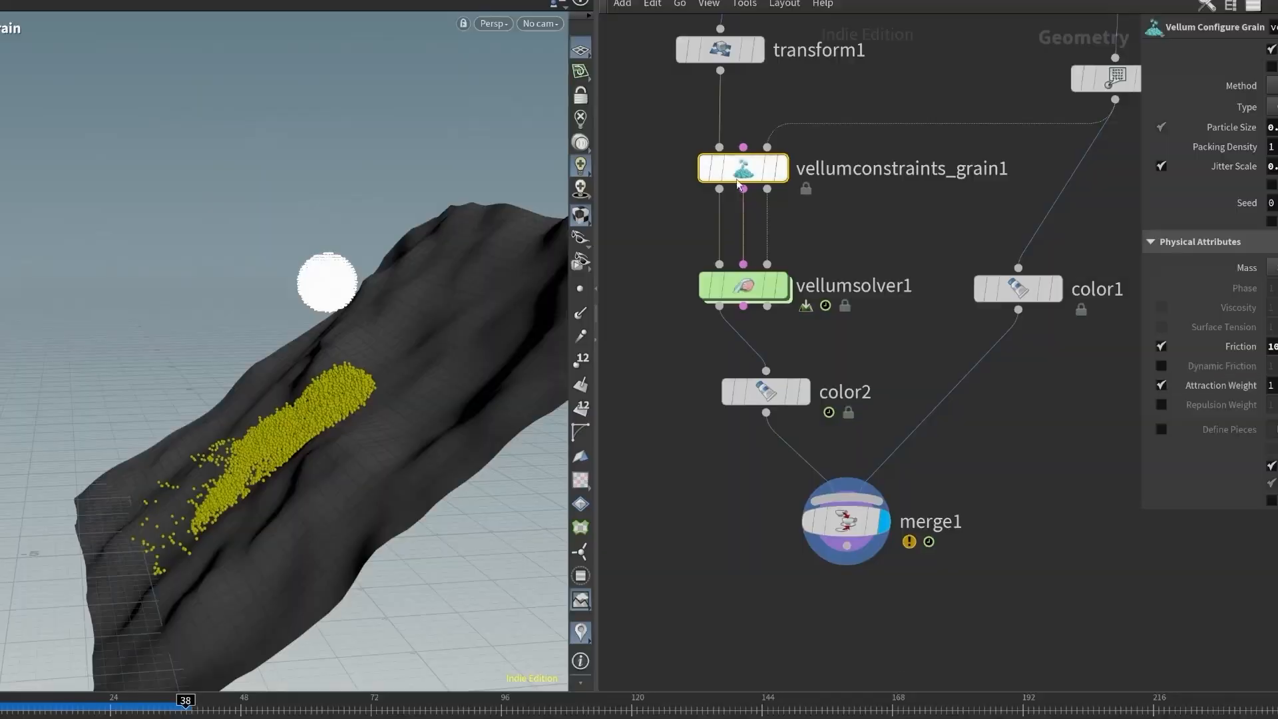
- Display the merged result of the Vellum grain network and select the Attribute Adjust Float node for attractionweight
click(756, 283)
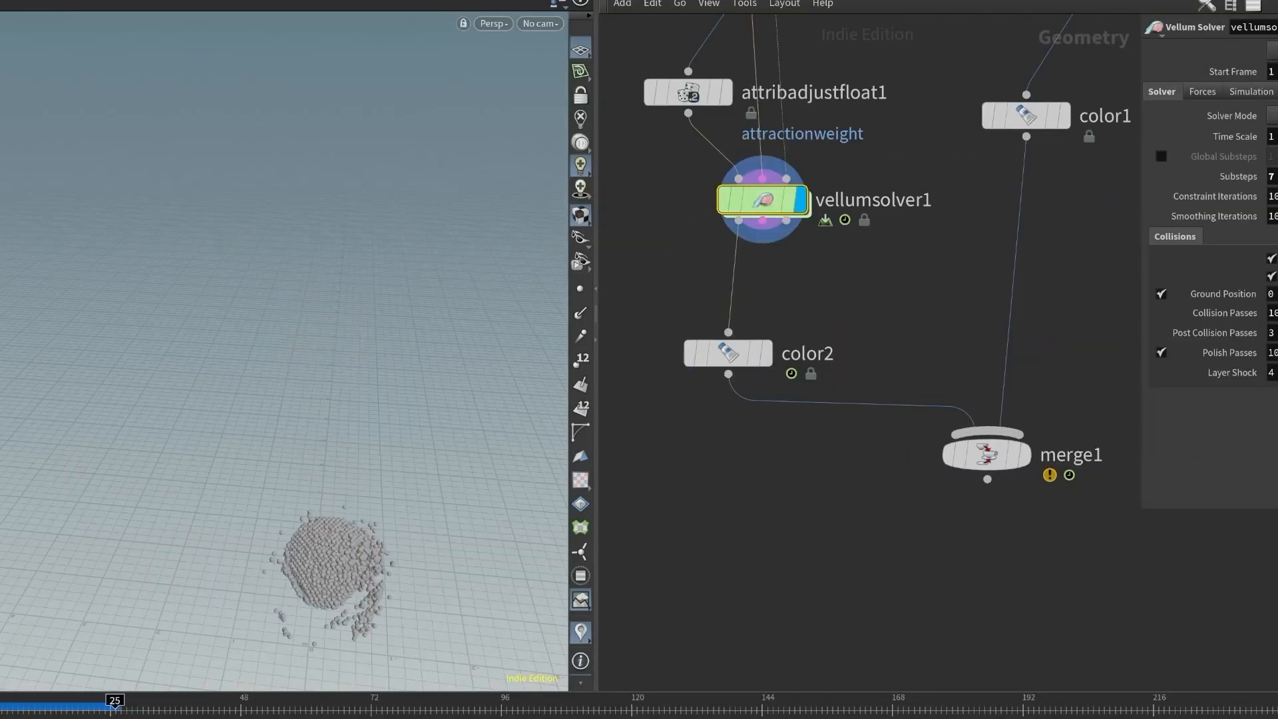
click(1025, 455)
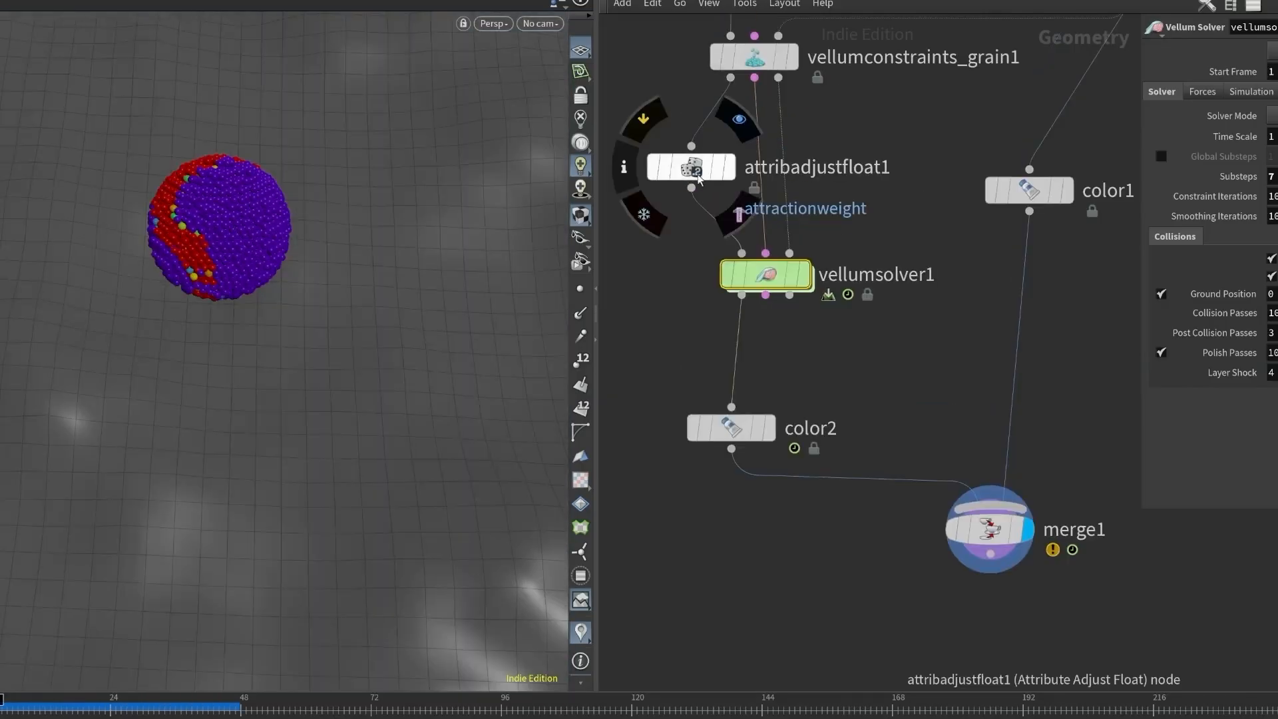
click(670, 160)
middle_drag(1165, 379, 1165, 378)
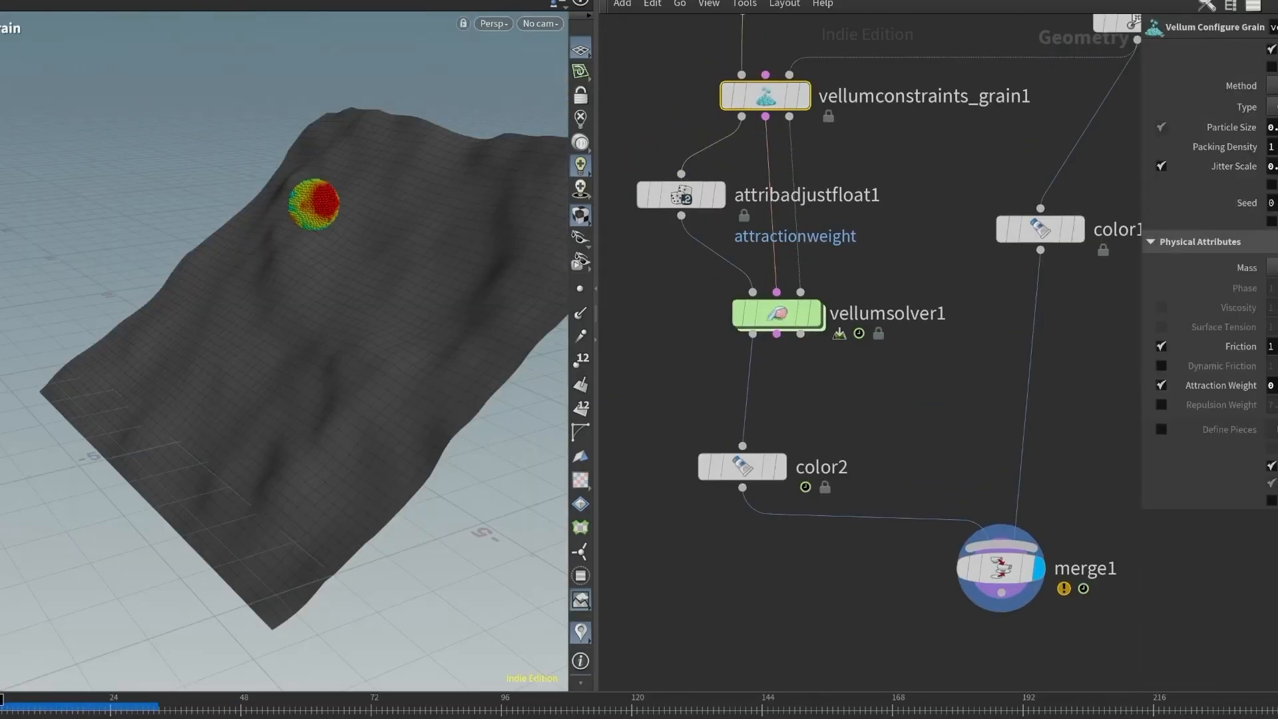
click(698, 206)
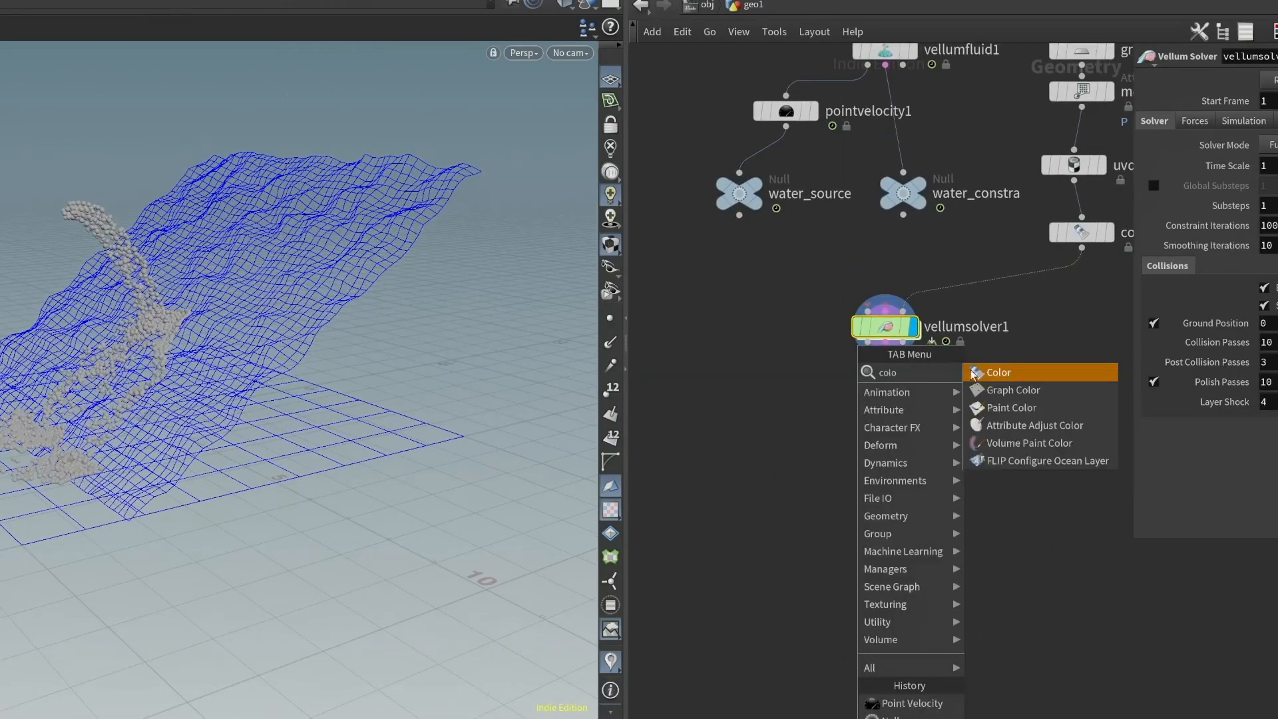
- Add a Color node below the Vellum Solver in the fluid network
click(973, 373)
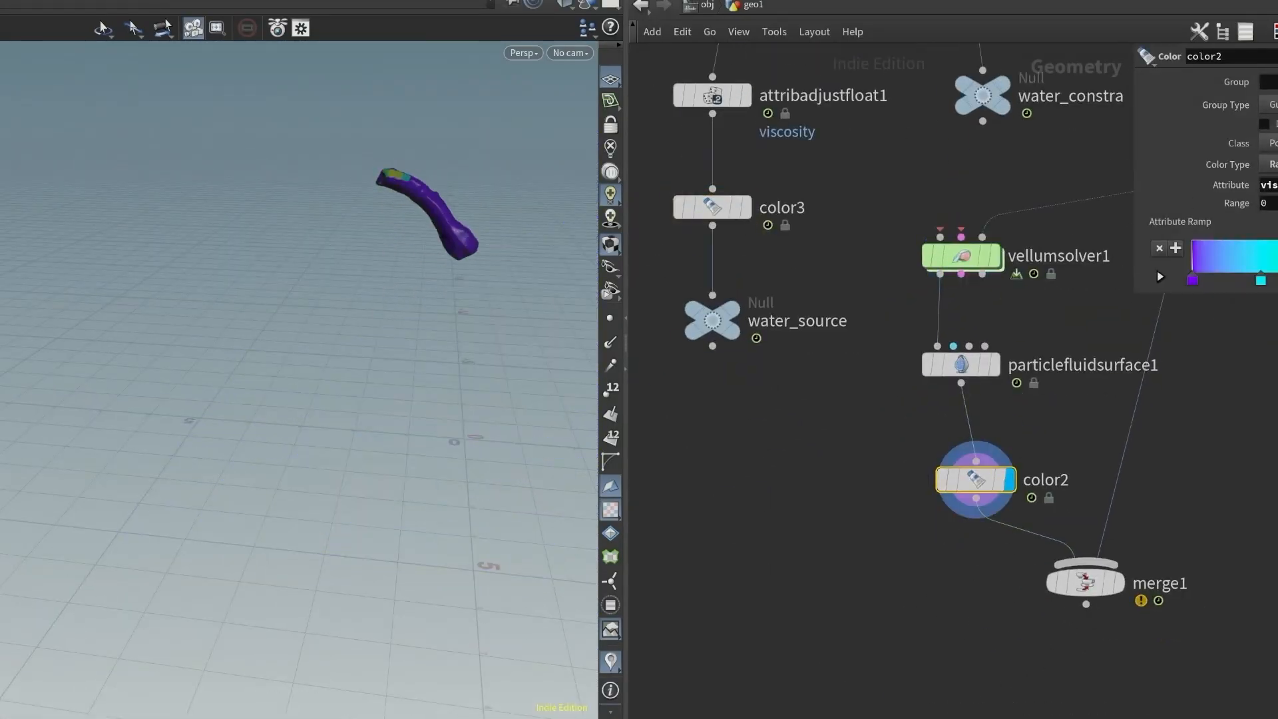
key(Tab)
click(950, 320)
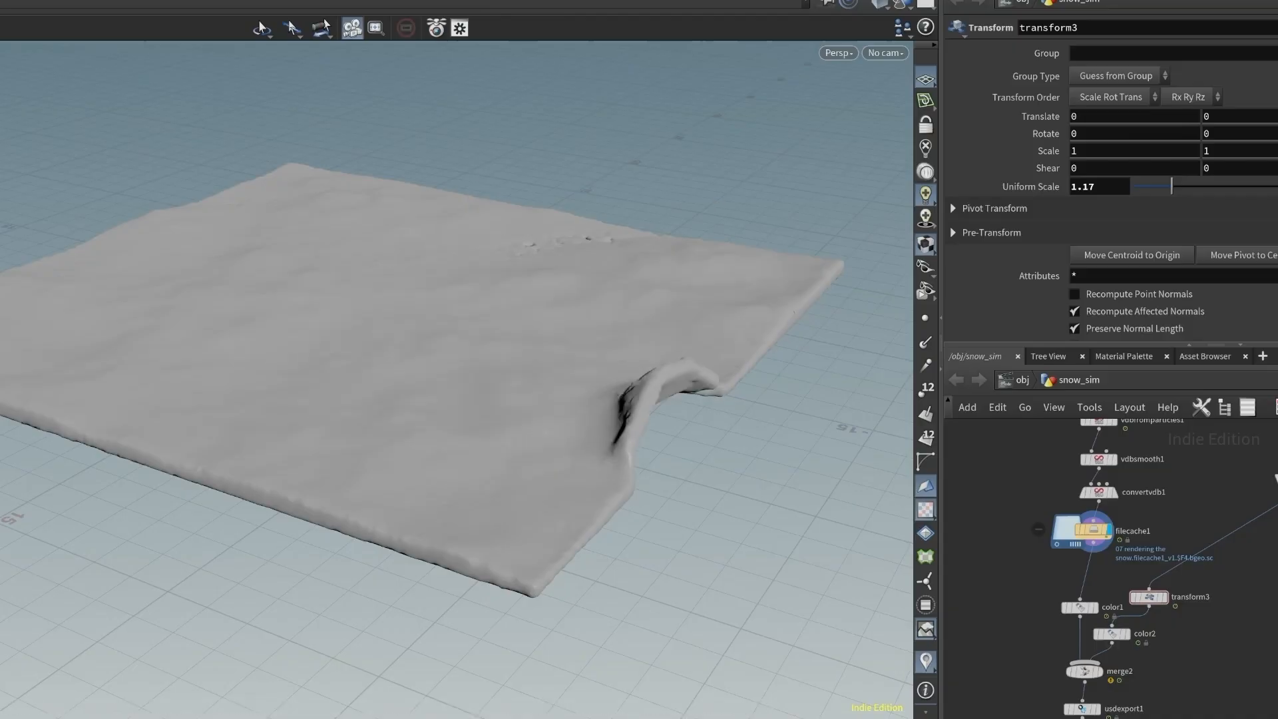
drag(442, 419, 558, 455)
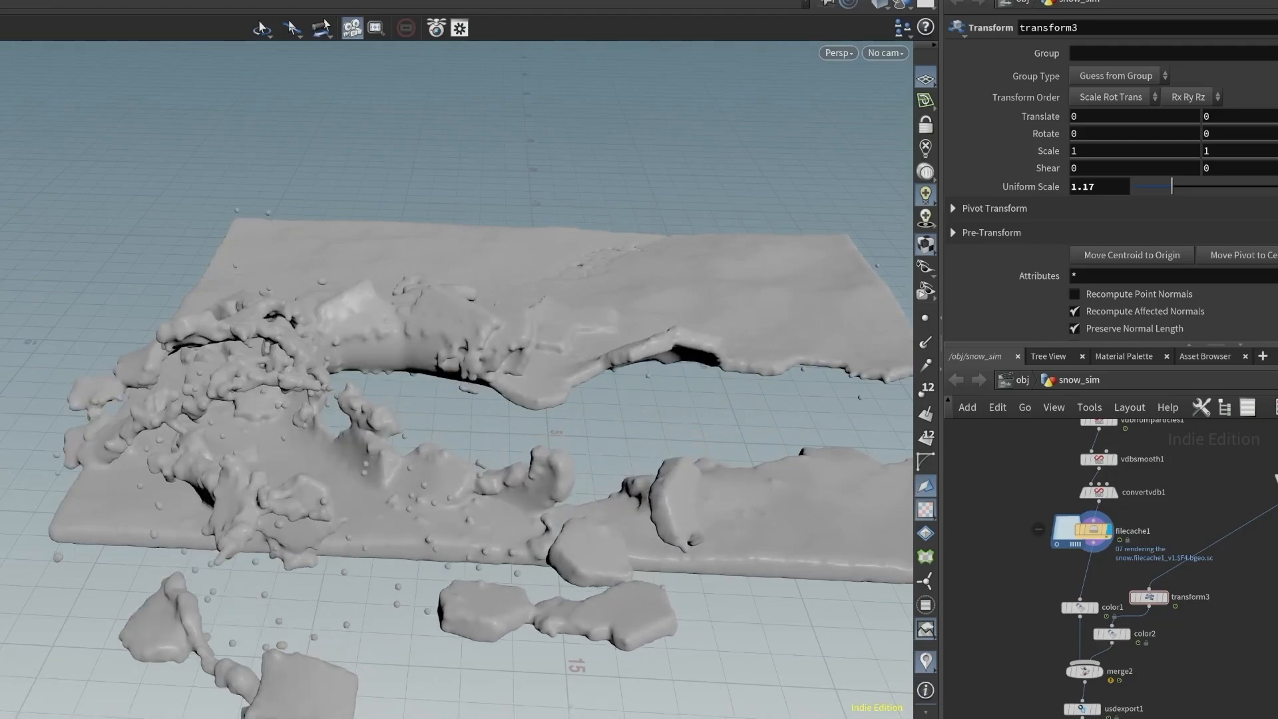
middle_drag(1263, 558, 1228, 636)
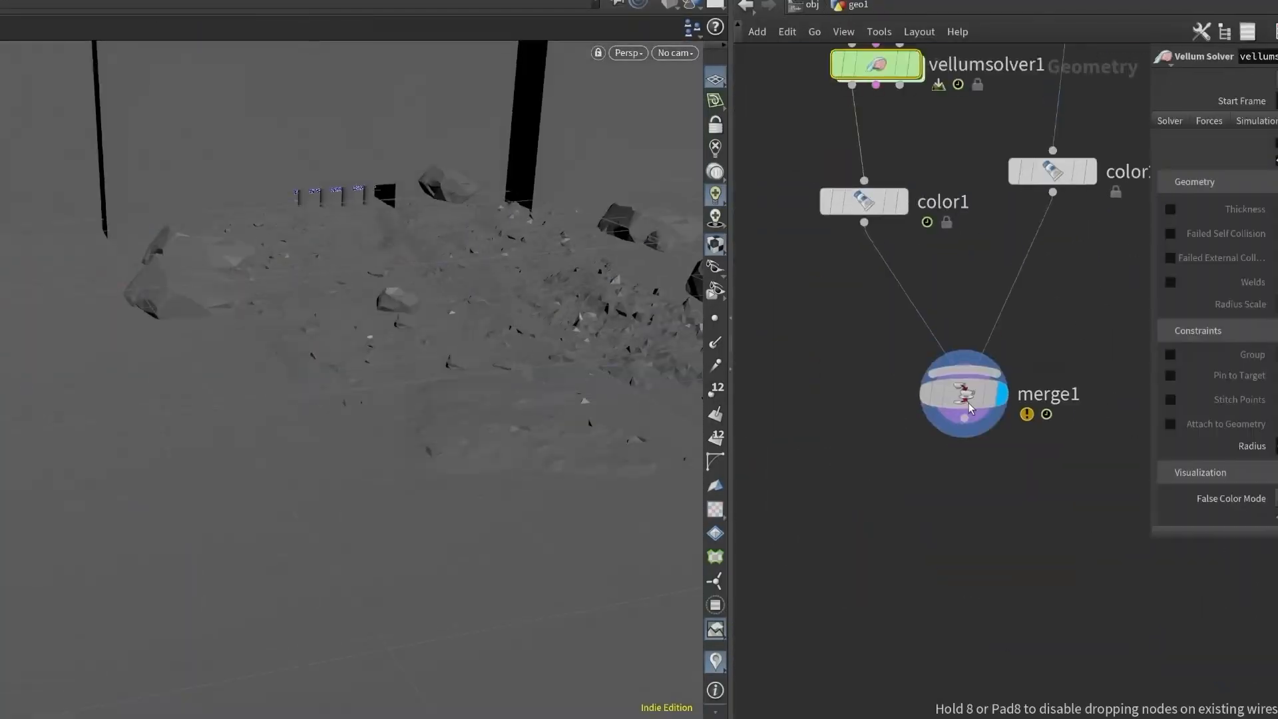
- Add a Resample node for the traced maple leaf and view the leaf copies scattered over the environment
key(Tab)
click(856, 380)
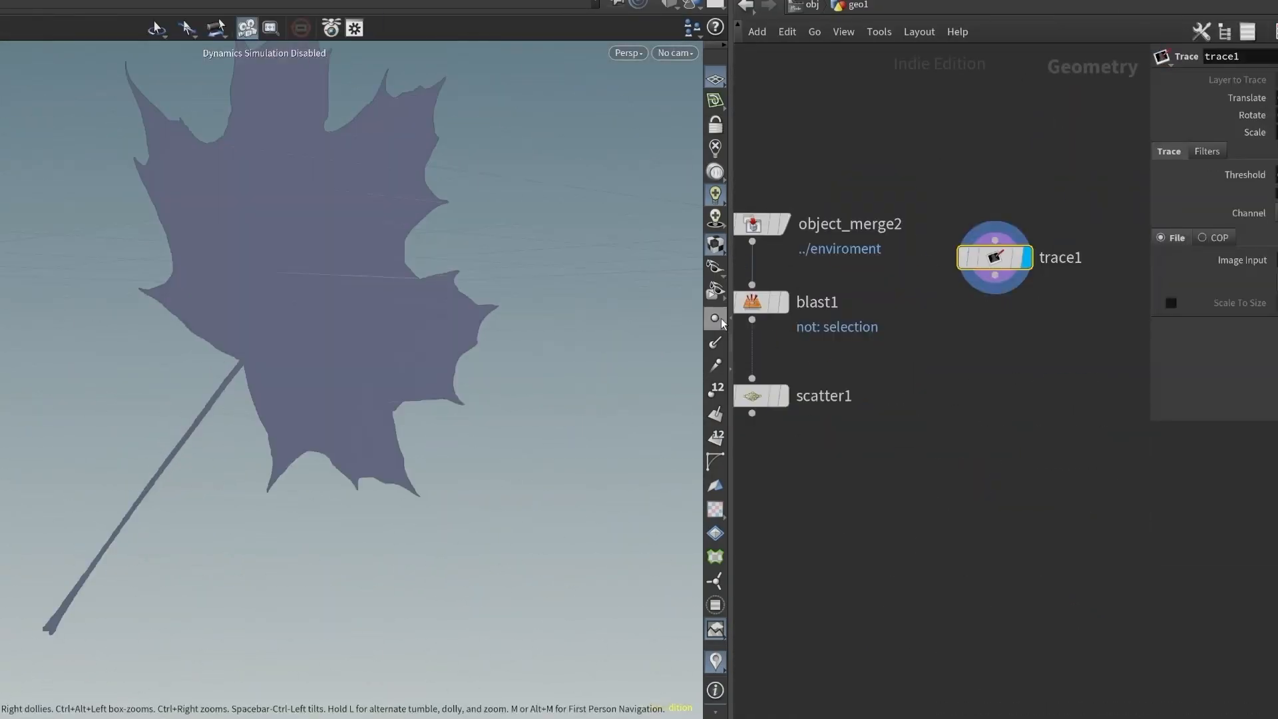
key(Tab)
text(resample)
key(Return)
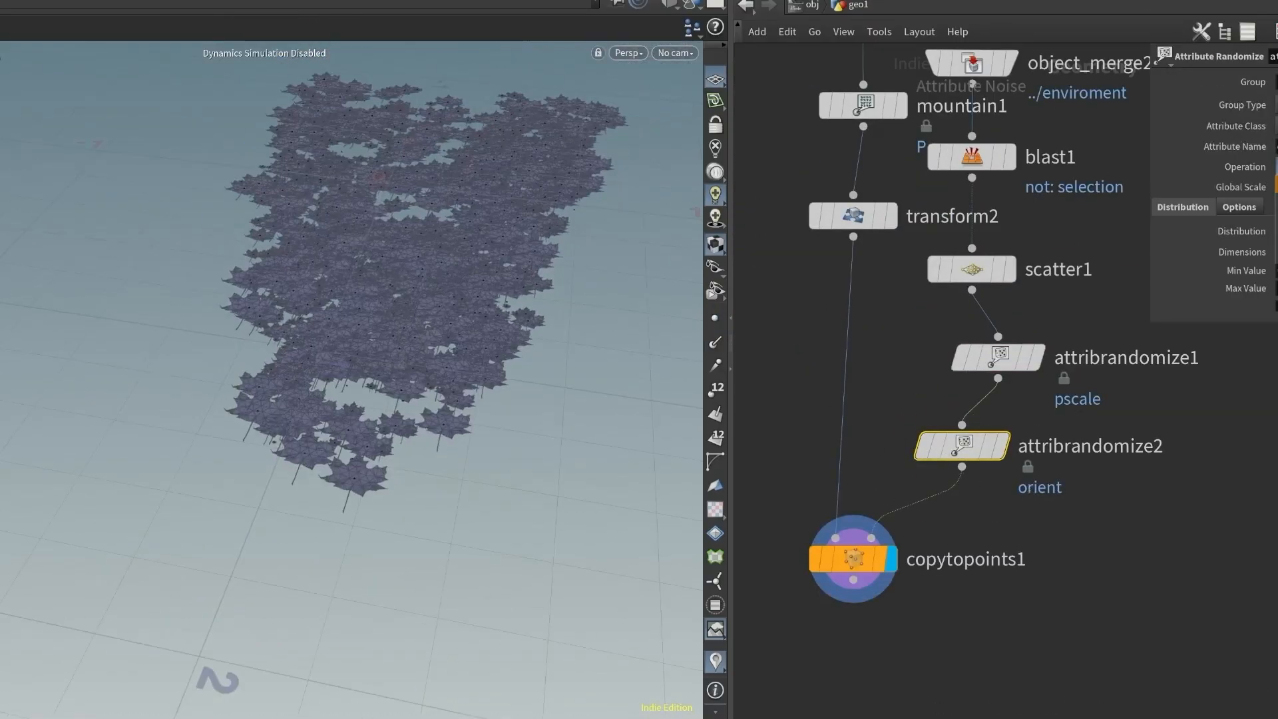
drag(506, 286, 584, 298)
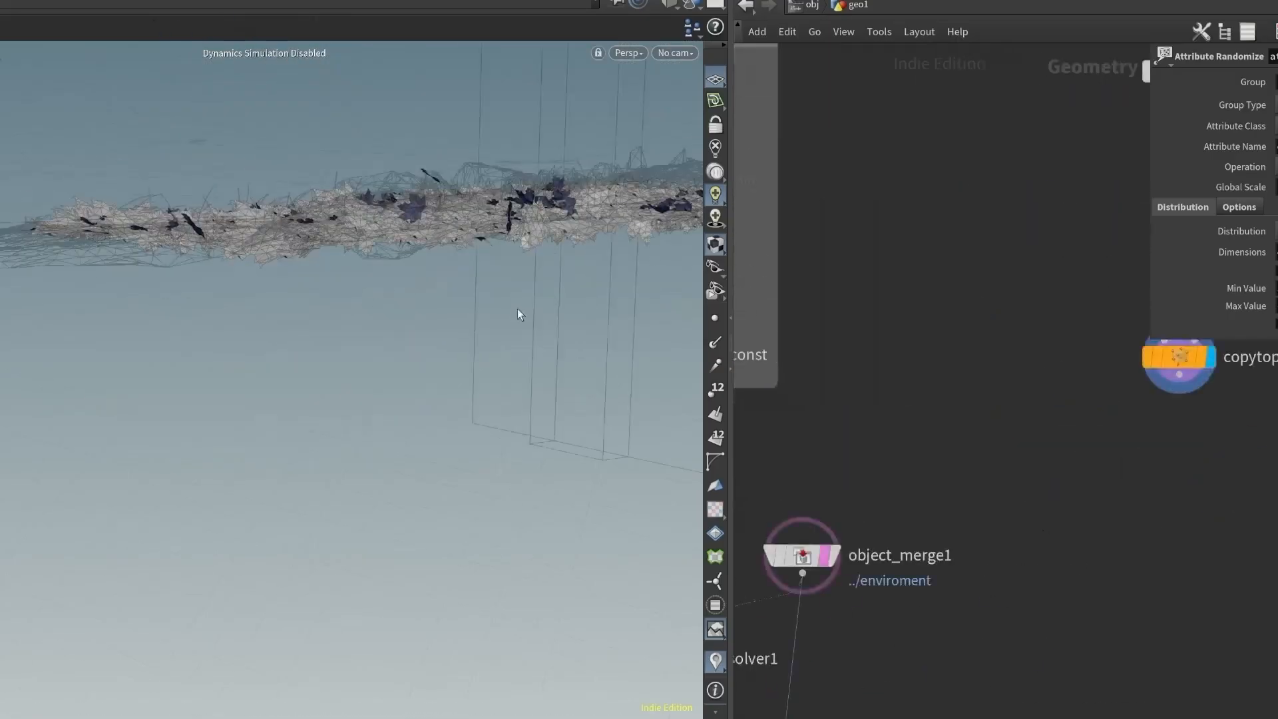